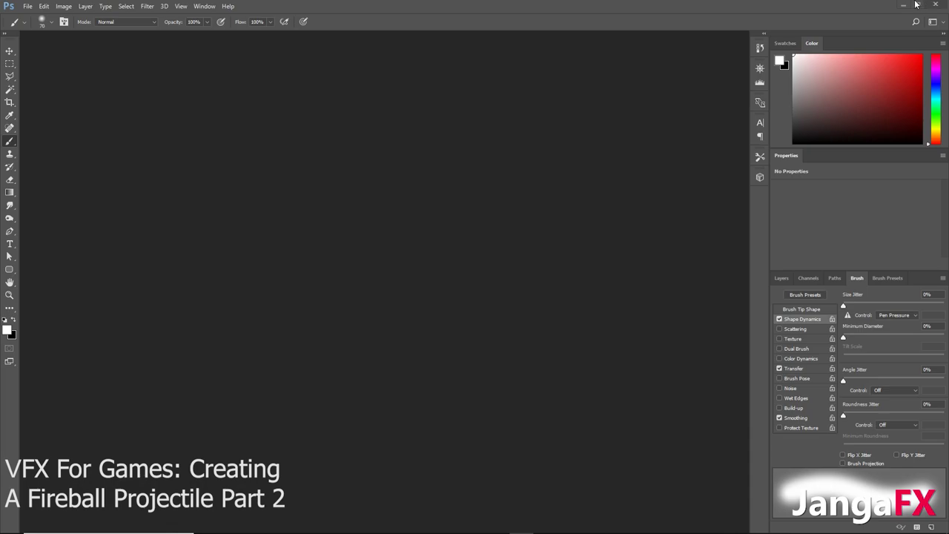
Create a new 1024 x 256 pixel RGB document and fill its background with black
click(27, 6)
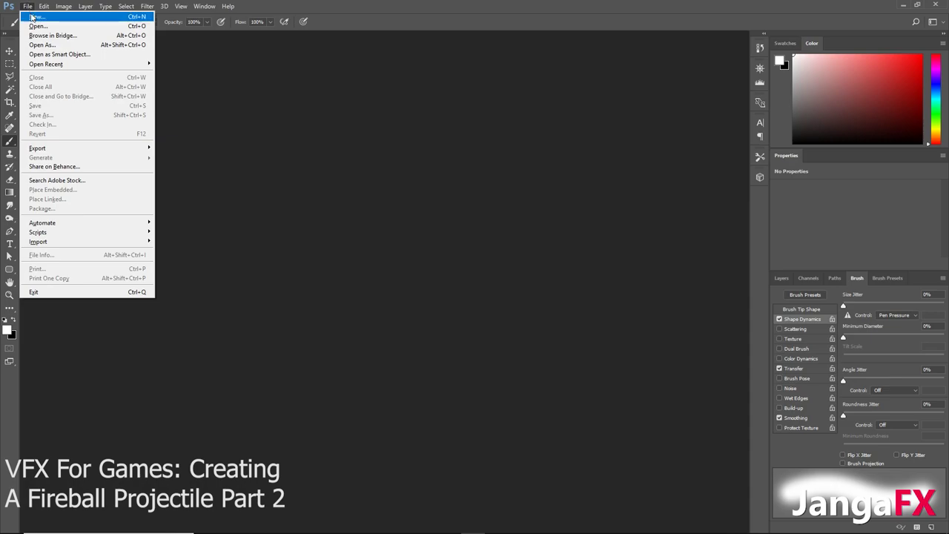
click(33, 17)
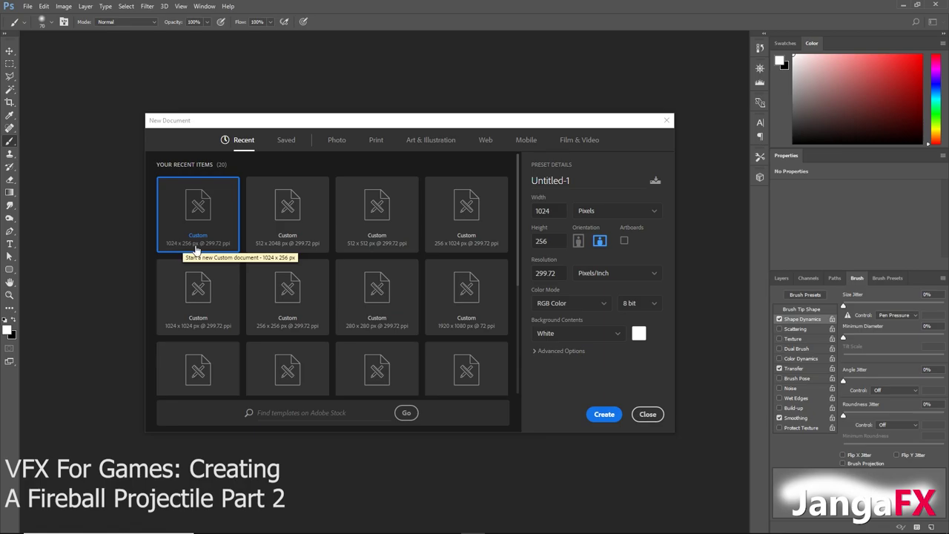
click(602, 415)
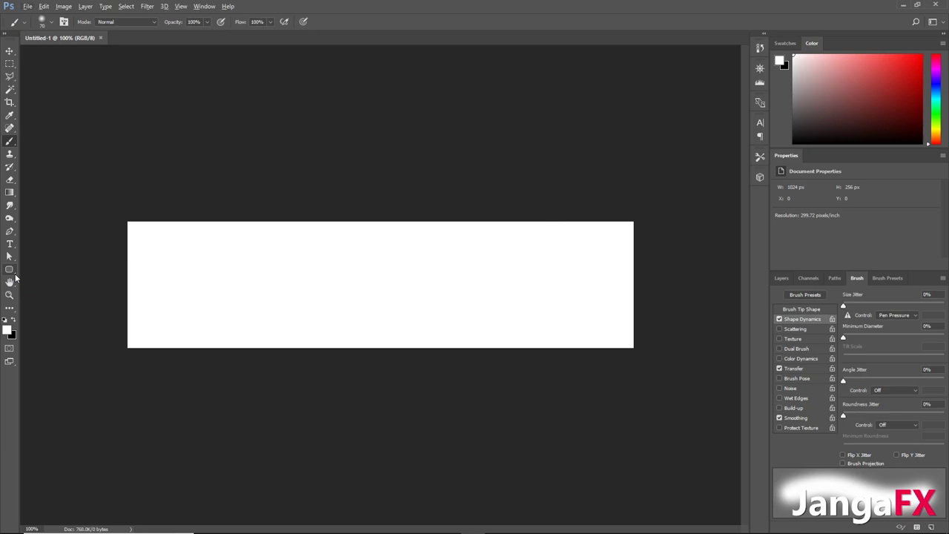
key(ctrl+BackSpace)
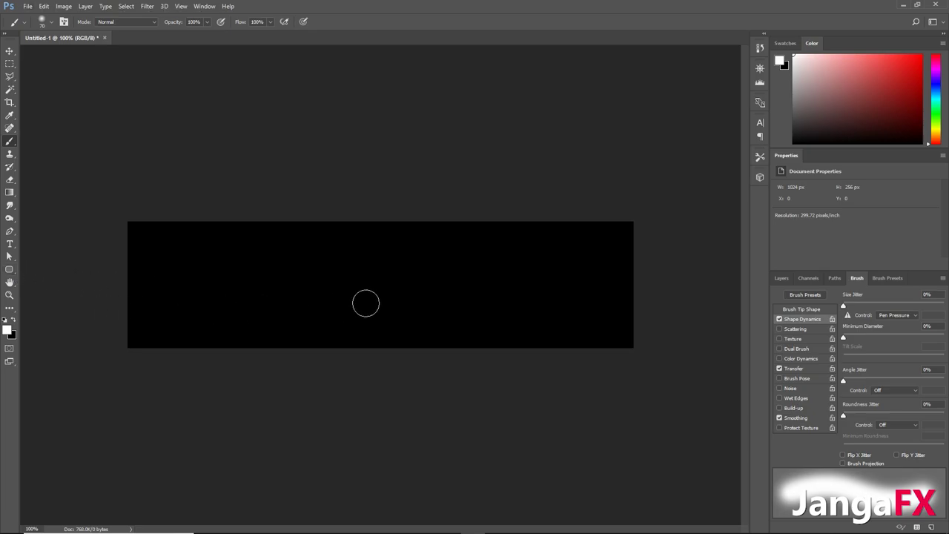
Review the brush's Transfer and Shape Dynamics settings and check the white foreground colour
click(780, 278)
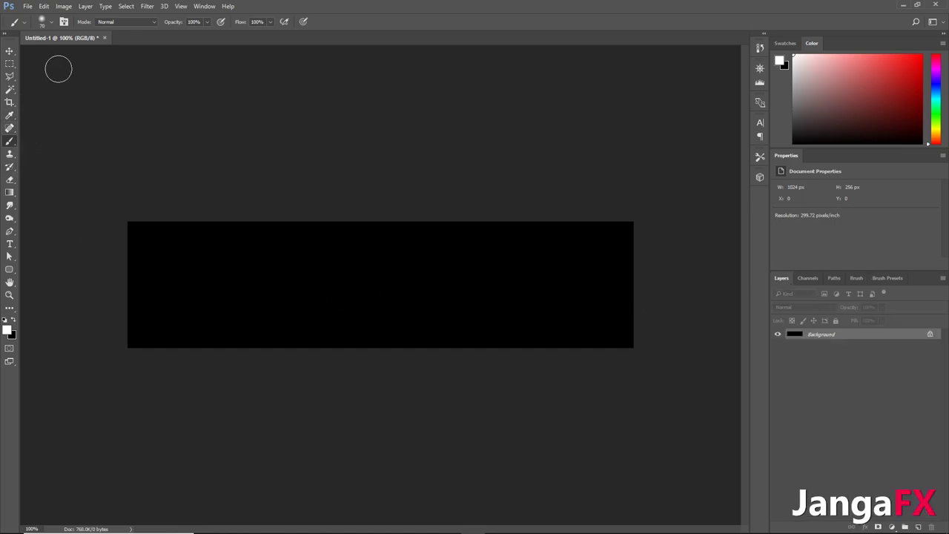
click(45, 23)
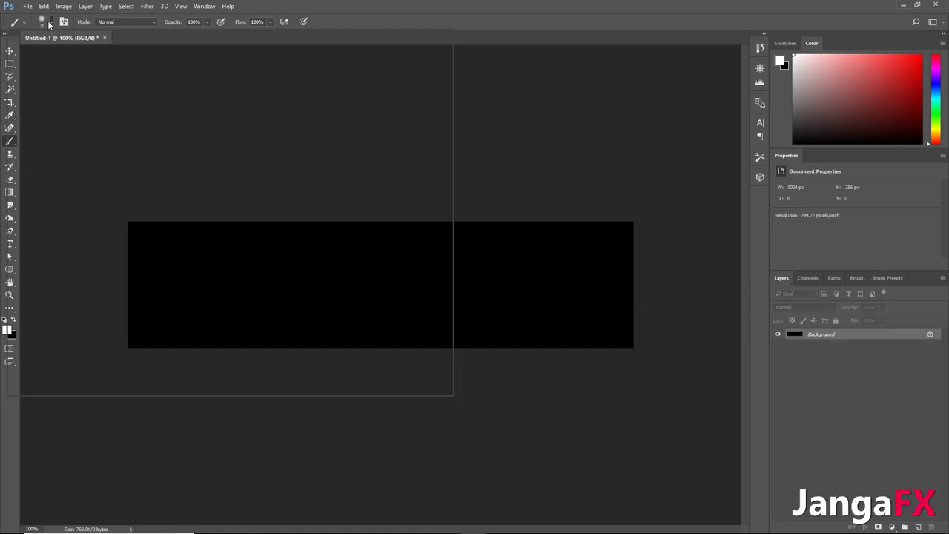
click(620, 193)
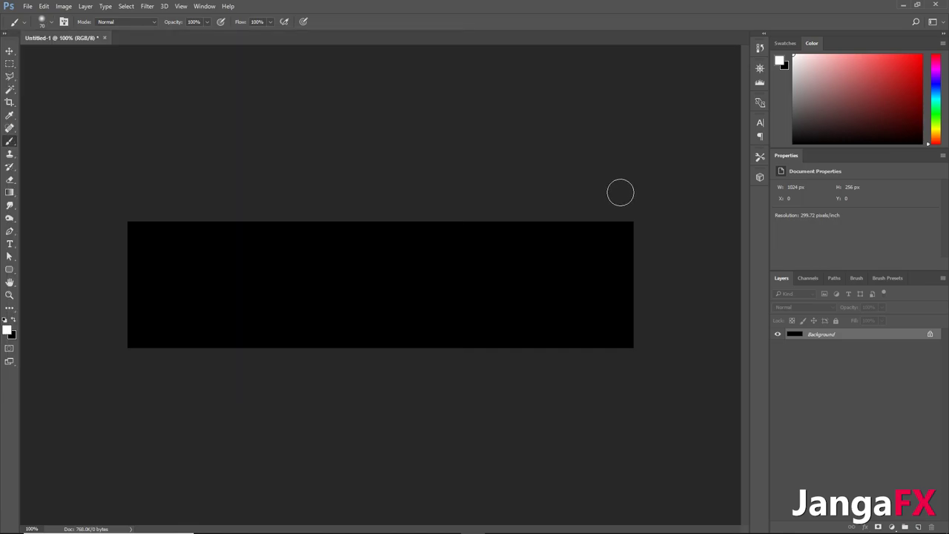
click(857, 279)
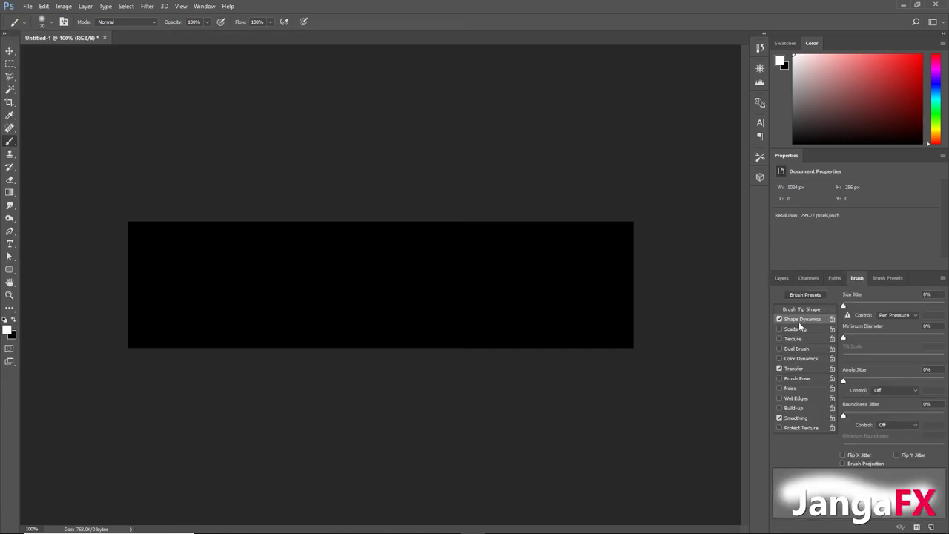
click(794, 369)
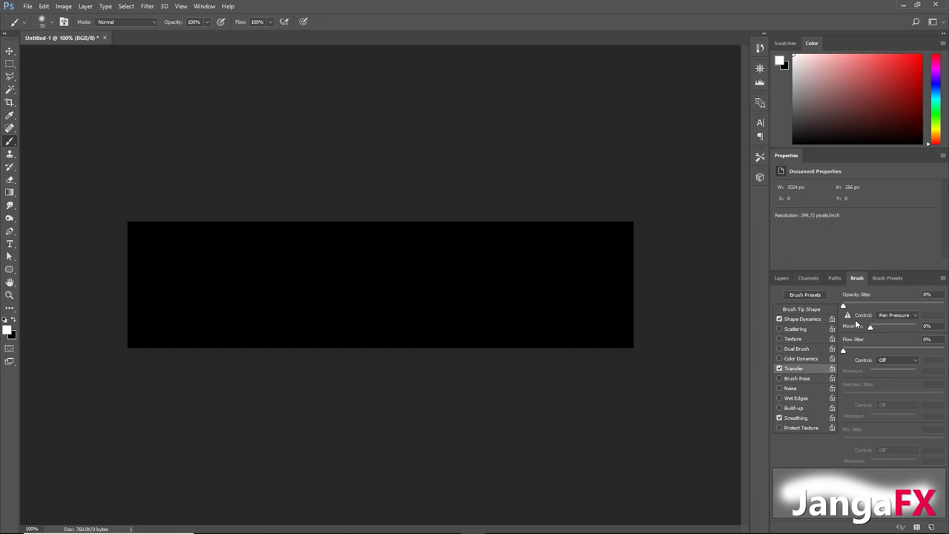
click(798, 319)
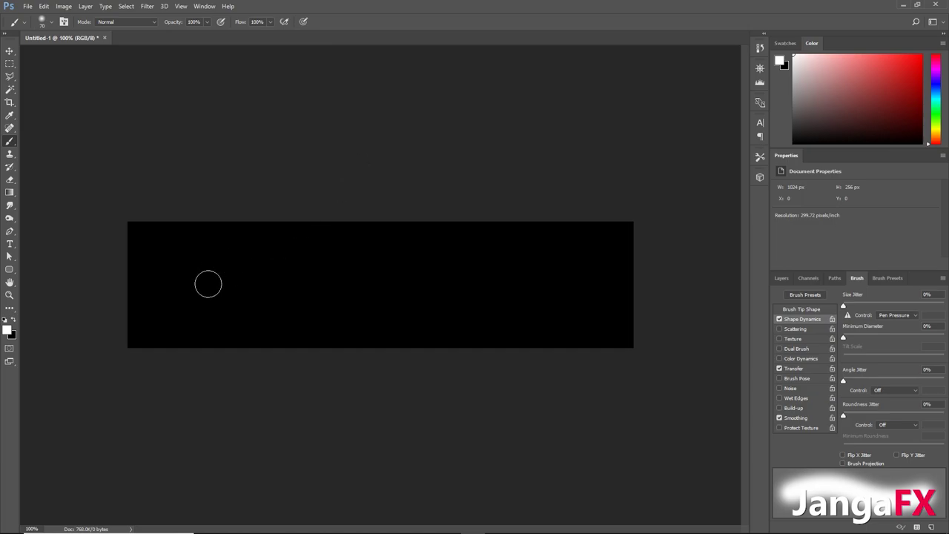
click(6, 330)
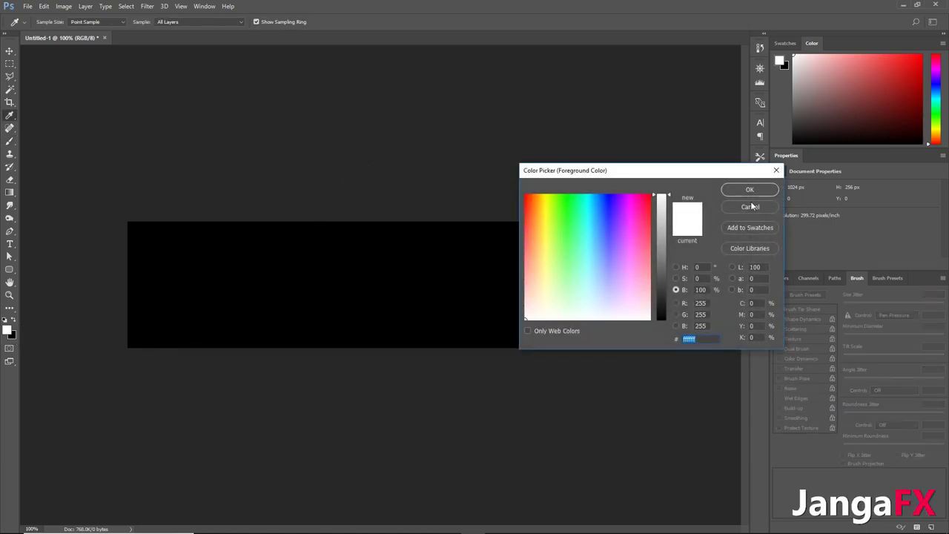
click(750, 190)
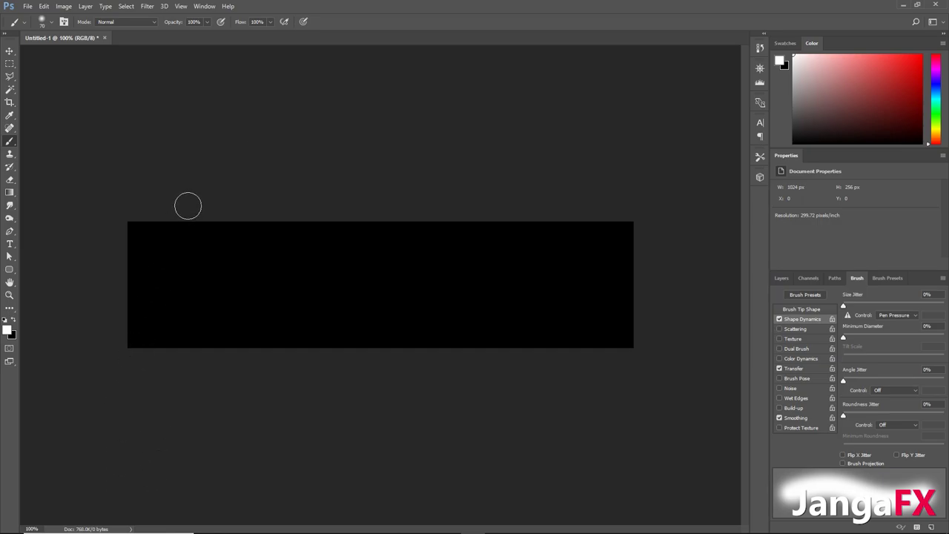
drag(177, 191, 203, 400)
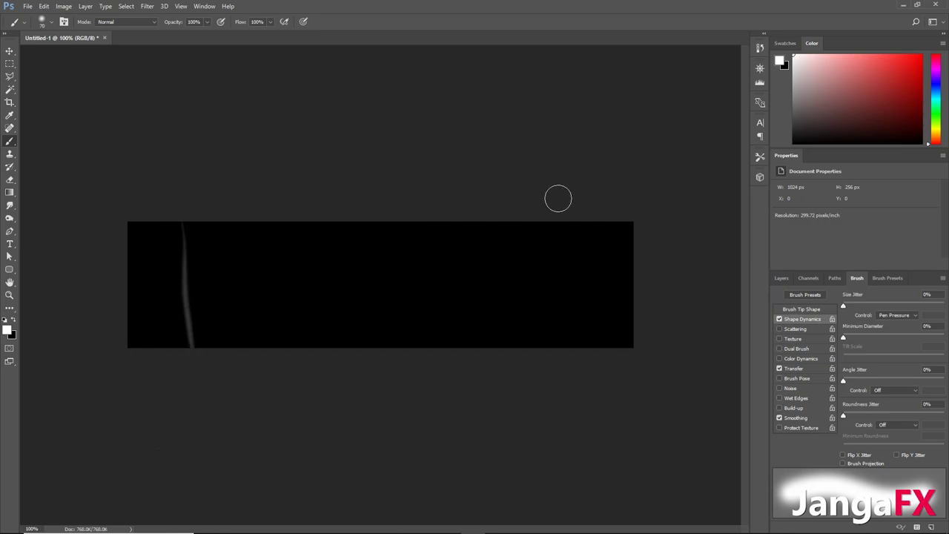
drag(556, 201, 555, 371)
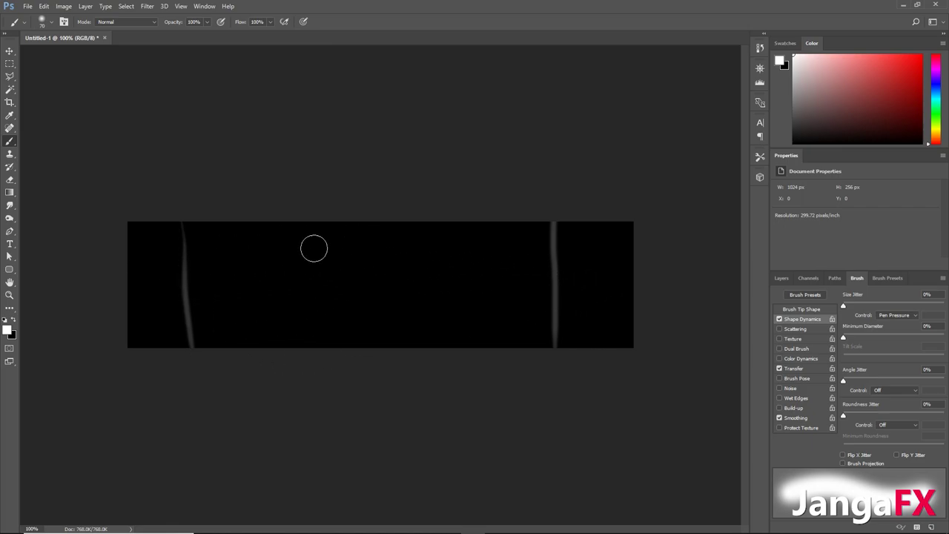
key(ctrl+alt+z)
key(ctrl+alt+z)
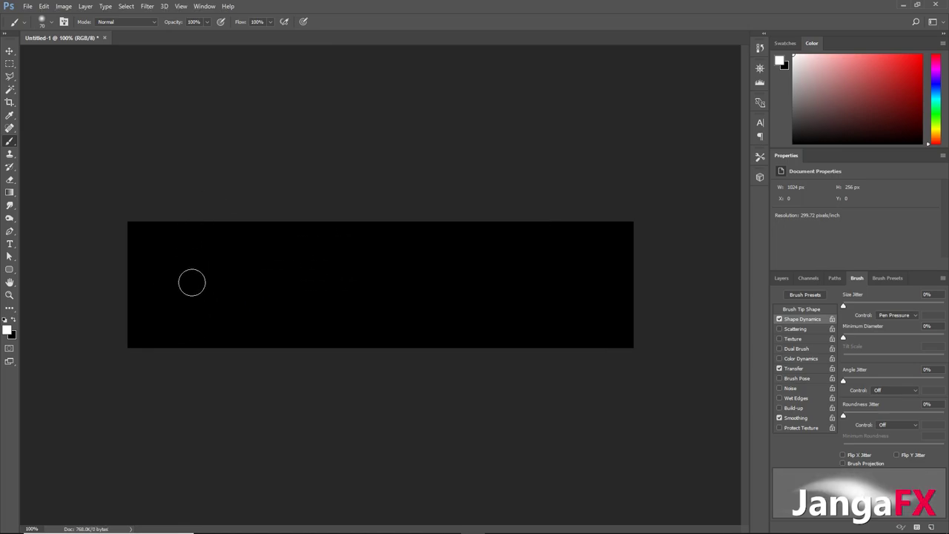
mouse_move(156, 278)
mouse_down()
mouse_move(188, 268)
mouse_move(263, 282)
mouse_move(319, 263)
mouse_up()
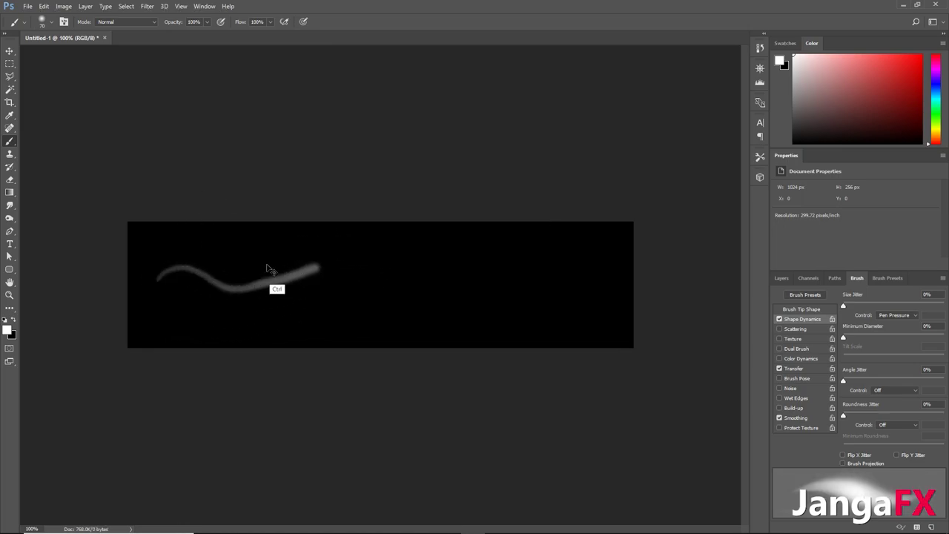
key(ctrl+alt+z)
mouse_move(169, 278)
mouse_down()
mouse_move(258, 260)
mouse_move(319, 273)
mouse_up()
key(ctrl+alt+z)
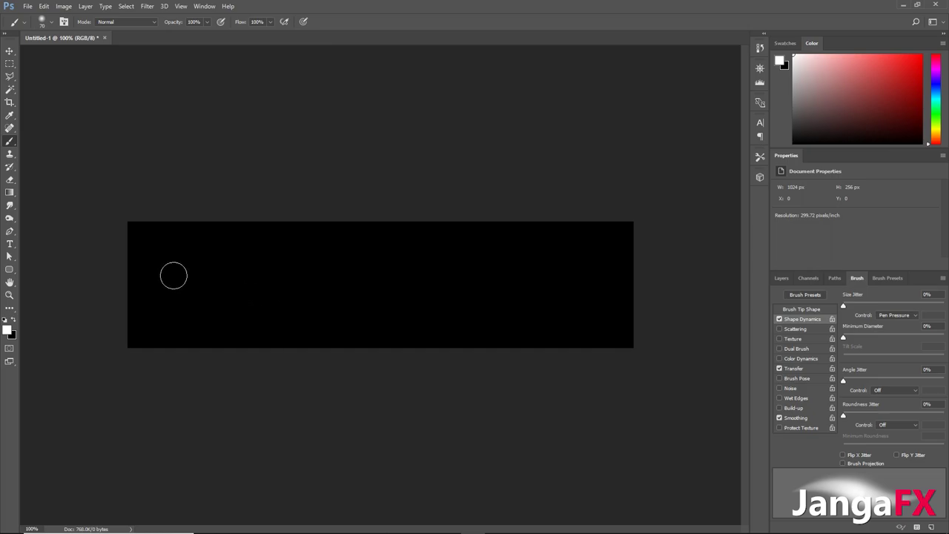
mouse_move(177, 277)
mouse_down()
mouse_move(290, 255)
mouse_move(391, 279)
mouse_move(566, 263)
mouse_move(602, 284)
mouse_up()
key(ctrl+alt+z)
Paint overlapping soft white wavy strands horizontally across the black canvas, with loose wisps at both ends
mouse_move(169, 282)
mouse_down()
mouse_move(205, 267)
mouse_move(341, 282)
mouse_move(464, 262)
mouse_move(557, 292)
mouse_move(628, 279)
mouse_move(526, 290)
mouse_move(474, 269)
mouse_move(403, 263)
mouse_move(321, 287)
mouse_move(233, 278)
mouse_move(170, 286)
mouse_move(253, 299)
mouse_move(352, 275)
mouse_move(394, 290)
mouse_move(475, 277)
mouse_move(528, 311)
mouse_move(598, 290)
mouse_move(312, 282)
mouse_move(233, 263)
mouse_move(166, 292)
mouse_move(263, 312)
mouse_move(373, 273)
mouse_move(447, 309)
mouse_move(589, 307)
mouse_move(364, 282)
mouse_move(237, 300)
mouse_up()
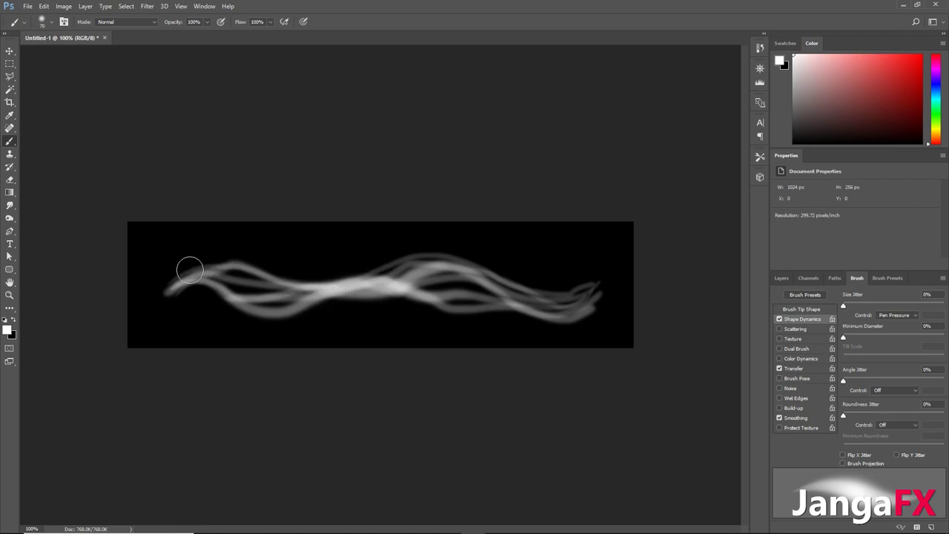
mouse_move(169, 289)
mouse_down()
mouse_move(208, 261)
mouse_move(297, 276)
mouse_move(475, 255)
mouse_move(565, 284)
mouse_move(600, 282)
mouse_move(393, 267)
mouse_move(236, 273)
mouse_up()
mouse_move(165, 296)
mouse_down()
mouse_move(218, 309)
mouse_move(594, 311)
mouse_up()
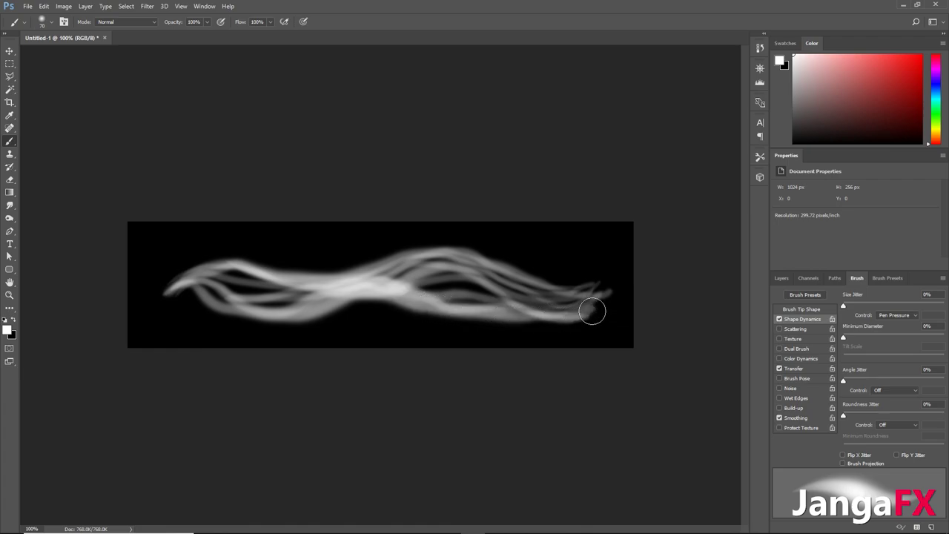
mouse_move(519, 241)
mouse_down()
mouse_move(598, 278)
mouse_move(511, 261)
mouse_move(229, 267)
mouse_move(154, 296)
mouse_move(233, 318)
mouse_move(146, 301)
mouse_move(159, 274)
mouse_move(142, 282)
mouse_move(185, 271)
mouse_up()
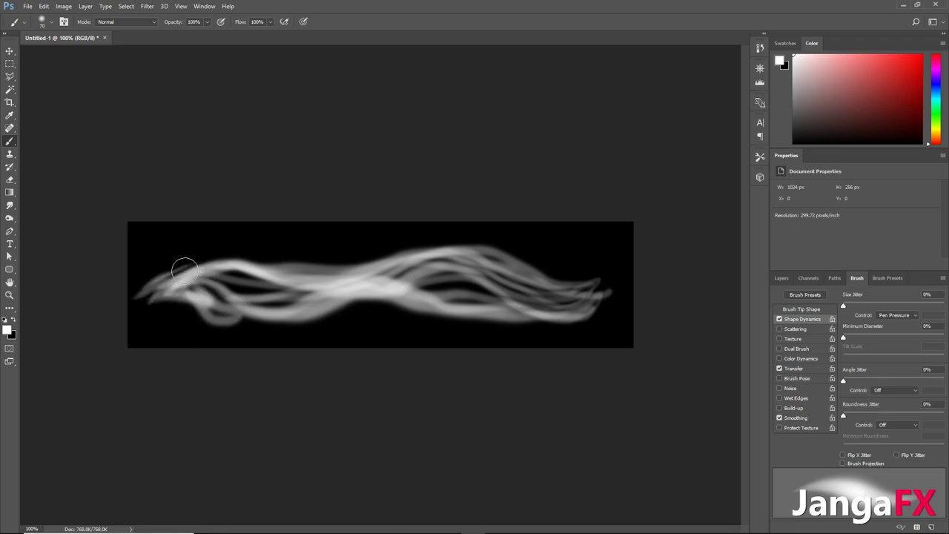
drag(155, 302, 194, 313)
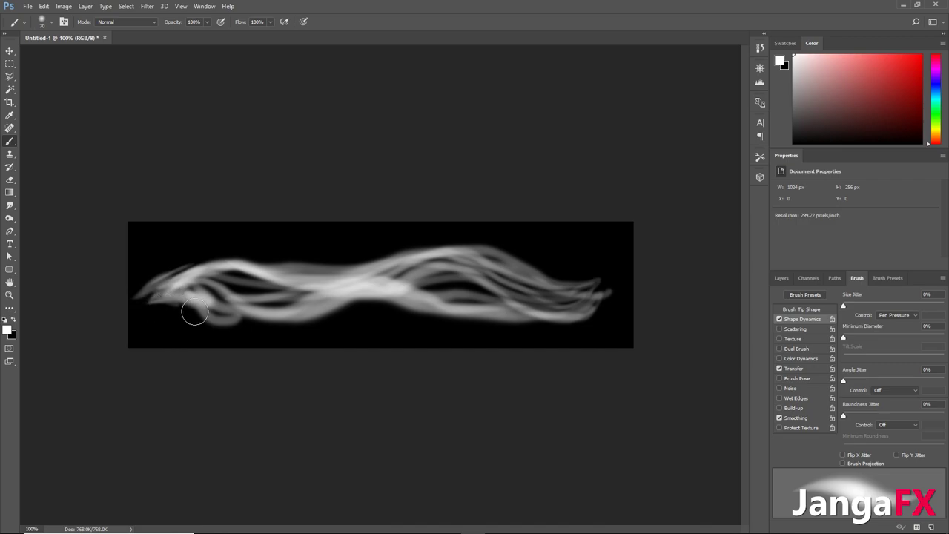
mouse_move(563, 283)
mouse_down()
mouse_move(604, 276)
mouse_move(590, 295)
mouse_move(607, 291)
mouse_up()
drag(622, 258, 677, 257)
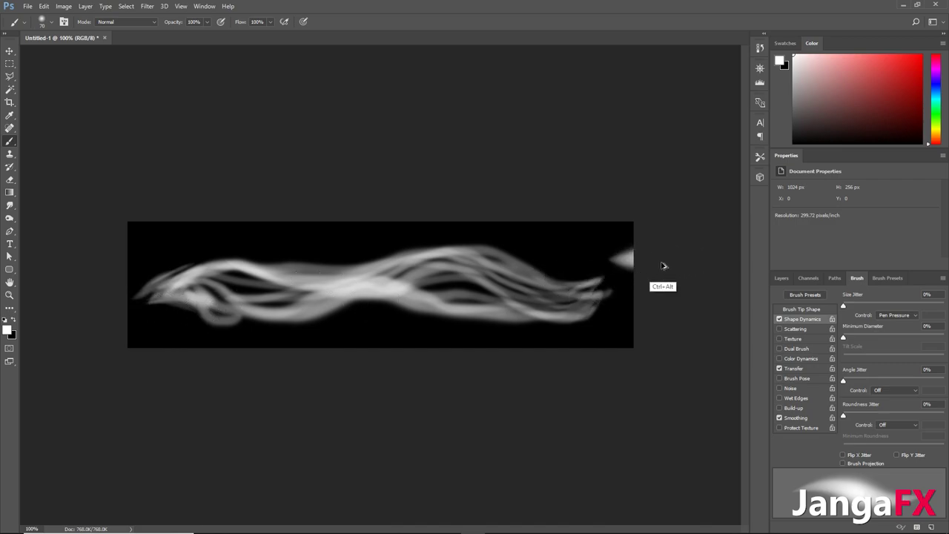
key(ctrl+z)
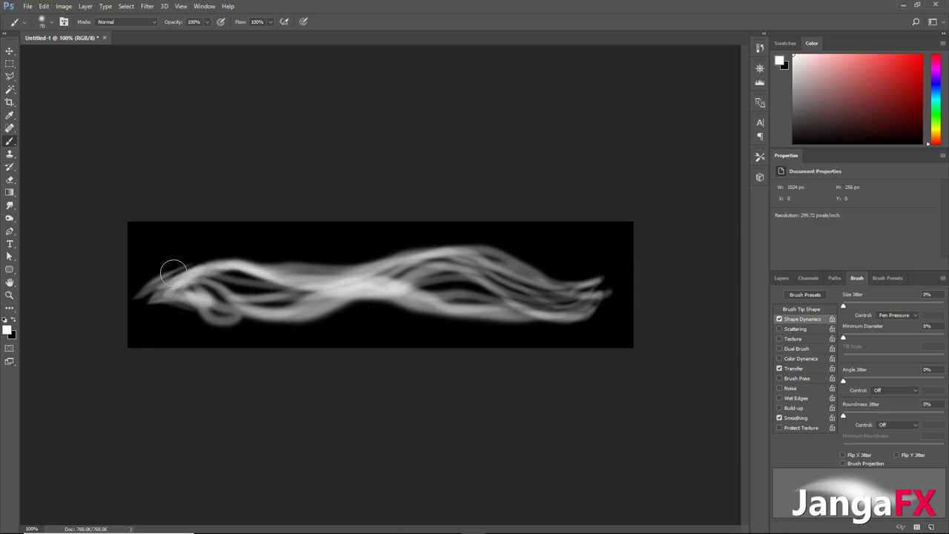
Paint additional curved white strands into the dark gaps inside the left and right loops of the wavy shape
drag(173, 272, 290, 295)
mouse_move(203, 287)
mouse_down()
mouse_move(279, 300)
mouse_move(318, 284)
mouse_up()
mouse_move(227, 287)
mouse_down()
mouse_move(198, 288)
mouse_move(264, 280)
mouse_move(177, 308)
mouse_move(317, 273)
mouse_up()
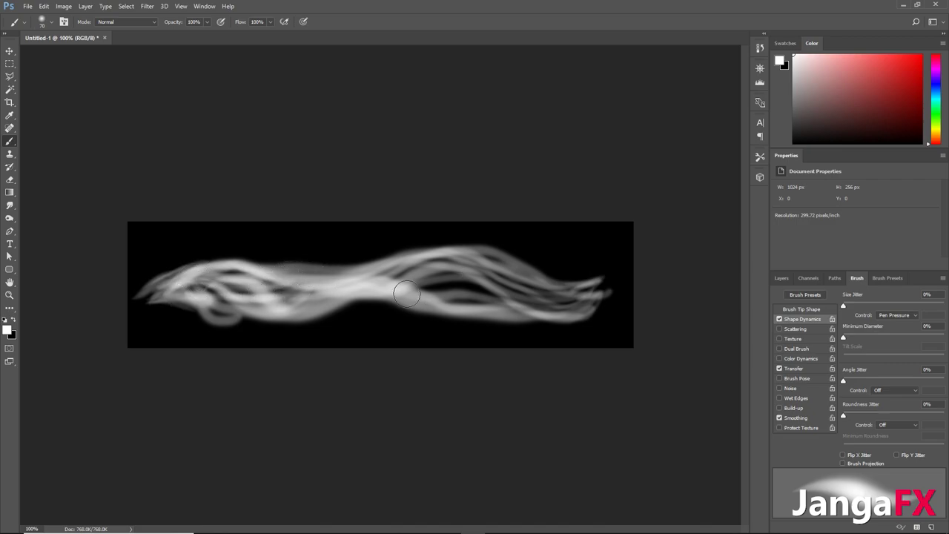
drag(406, 295, 593, 288)
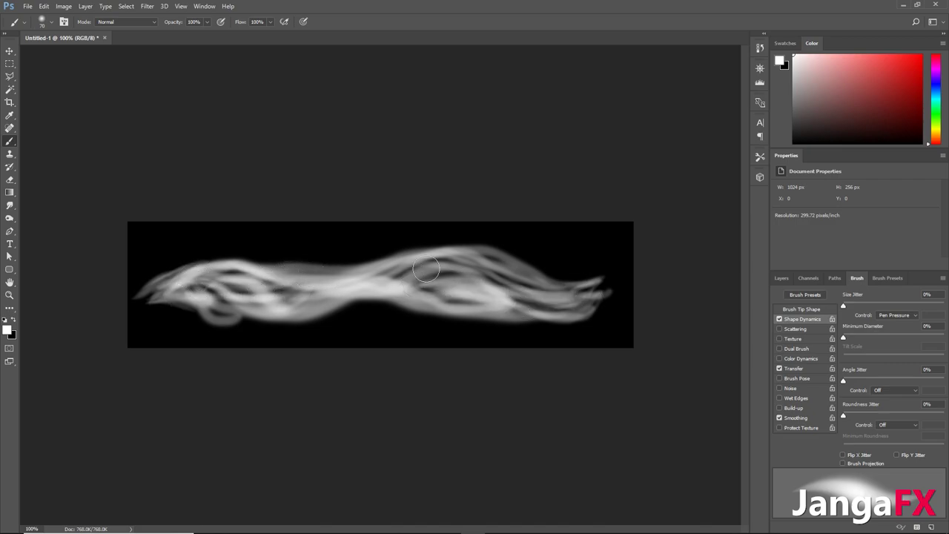
mouse_move(426, 271)
mouse_down()
mouse_move(567, 308)
mouse_move(617, 280)
mouse_up()
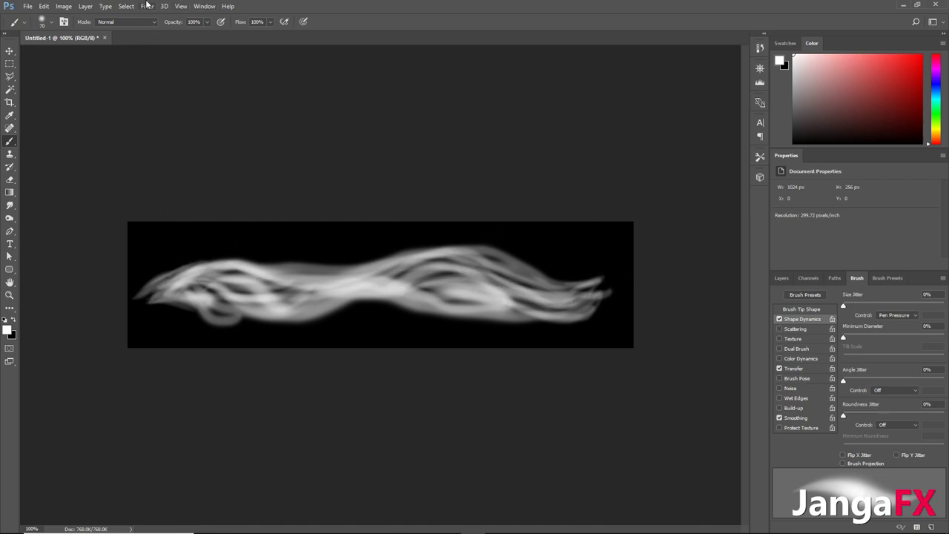
Apply the Offset filter with a horizontal shift of +697 pixels, vertical 0 and Wrap Around for the undefined areas
click(147, 6)
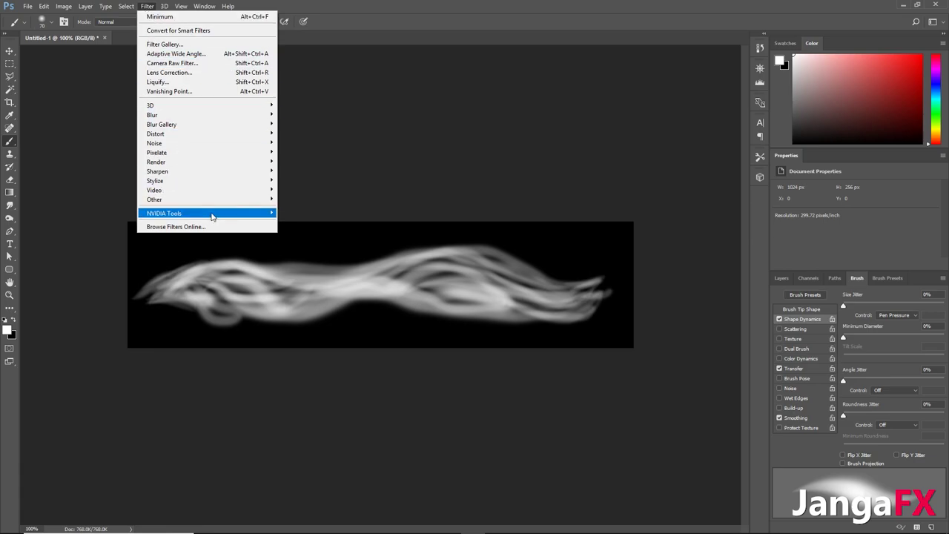
mouse_move(216, 199)
click(304, 246)
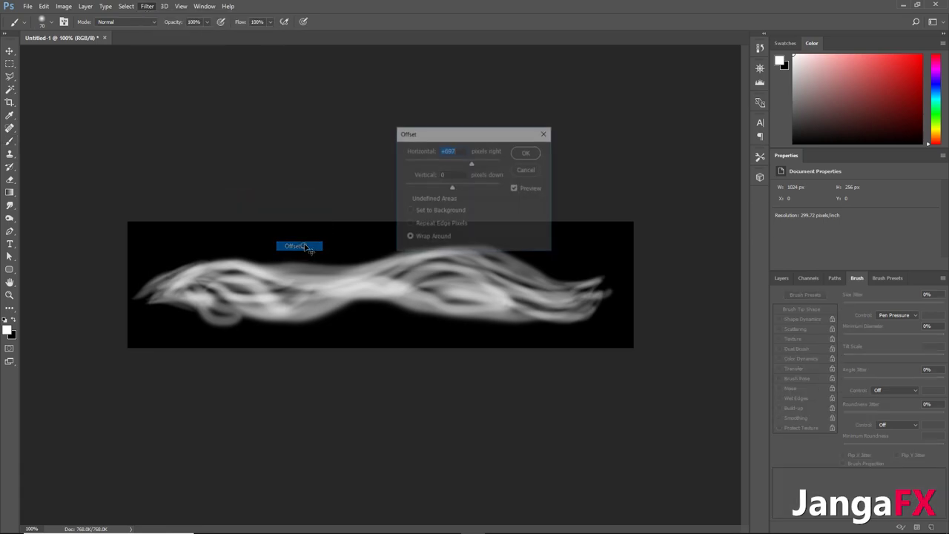
click(527, 153)
Paint soft white strands across the dark gap between the two strand ends, including an arch along its upper side
key(b)
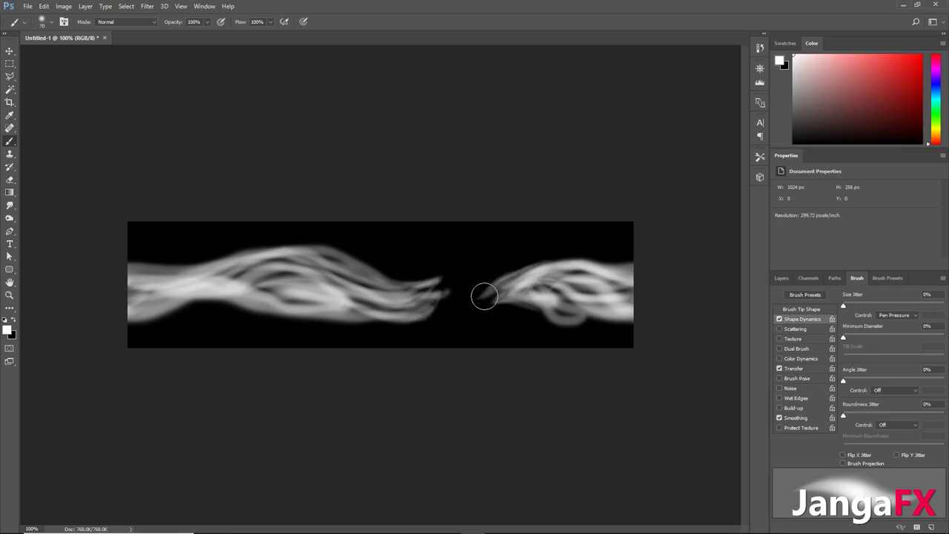
mouse_move(417, 285)
mouse_down()
mouse_move(509, 269)
mouse_move(530, 280)
mouse_move(400, 312)
mouse_move(522, 283)
mouse_move(390, 297)
mouse_move(541, 254)
mouse_move(392, 271)
mouse_move(443, 288)
mouse_move(549, 252)
mouse_move(448, 275)
mouse_move(381, 277)
mouse_move(539, 283)
mouse_move(445, 309)
mouse_move(556, 295)
mouse_up()
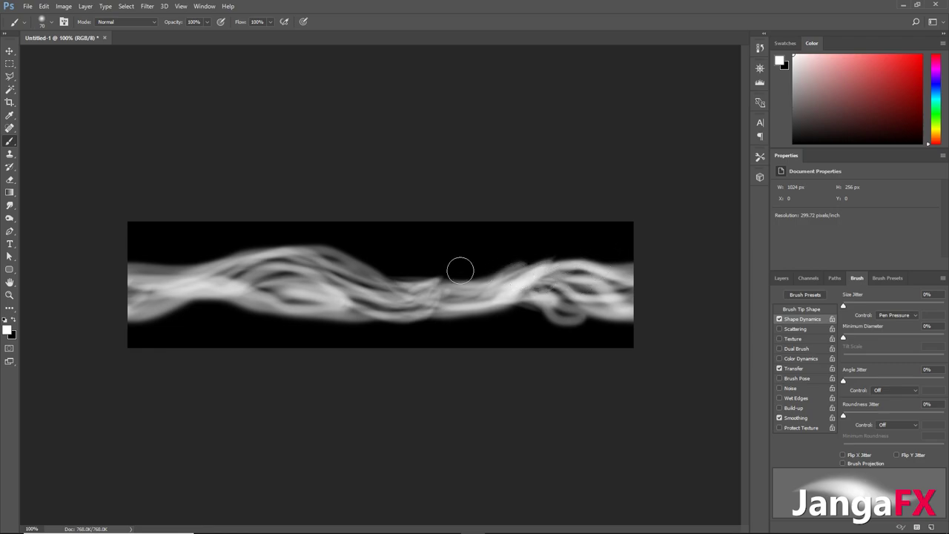
mouse_move(460, 271)
mouse_down()
mouse_move(390, 270)
mouse_move(530, 283)
mouse_up()
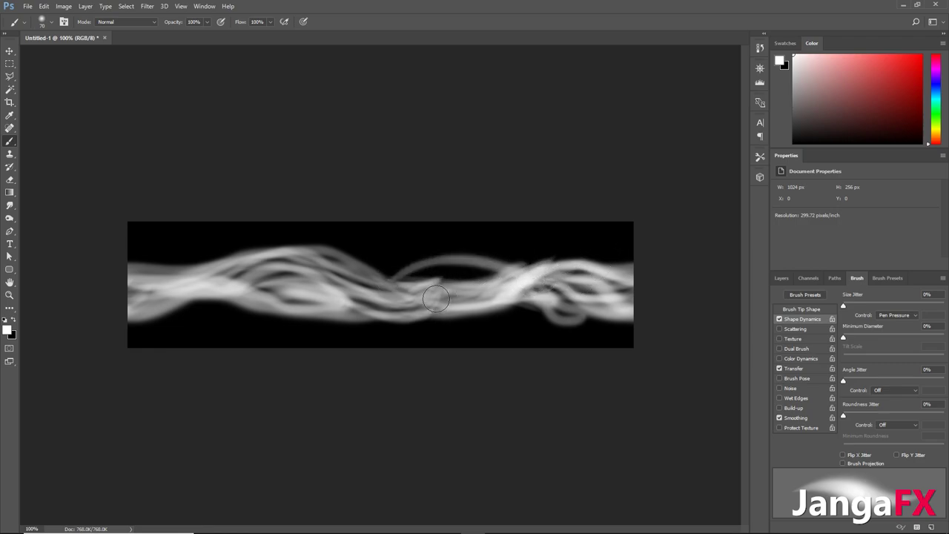
key(ctrl+z)
drag(378, 275, 517, 279)
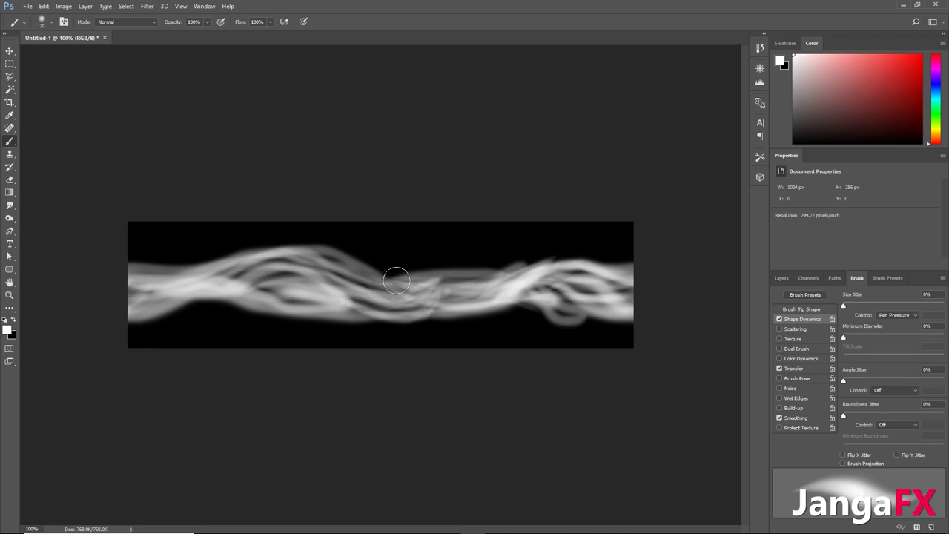
mouse_move(396, 280)
mouse_down()
mouse_move(517, 277)
mouse_move(388, 293)
mouse_move(508, 296)
mouse_move(467, 263)
mouse_move(433, 278)
mouse_move(528, 278)
mouse_up()
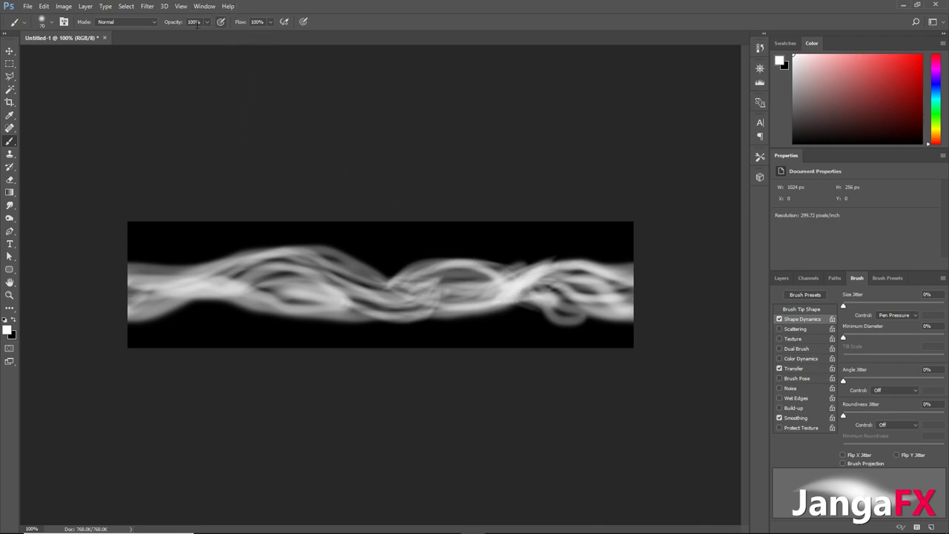
Apply the Minimum filter to the strands with a radius of 7.3 pixels, preserving Roundness
click(145, 6)
mouse_move(212, 200)
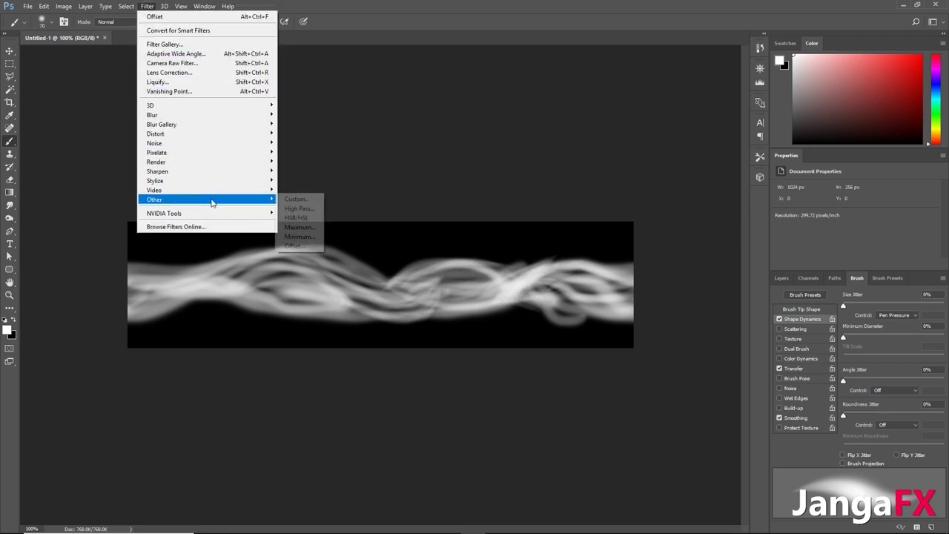
click(299, 237)
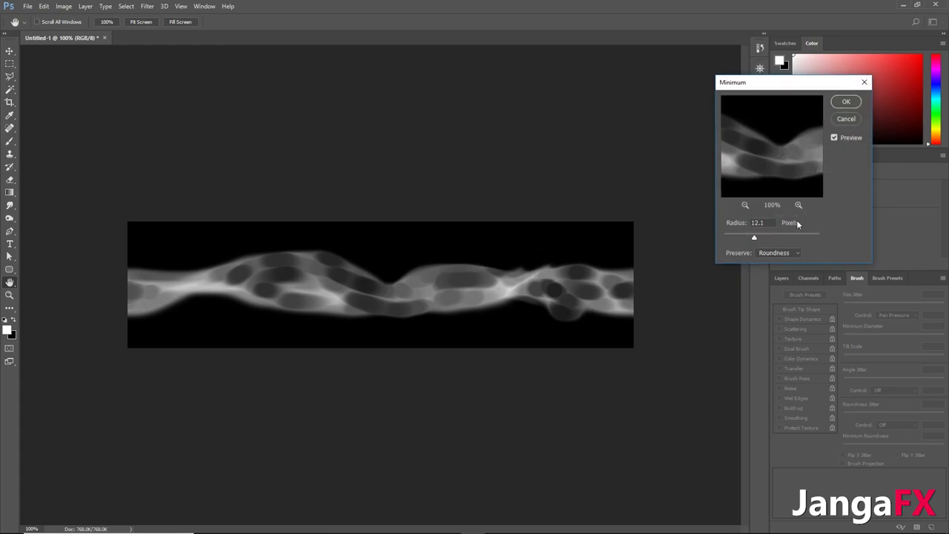
drag(748, 239, 752, 236)
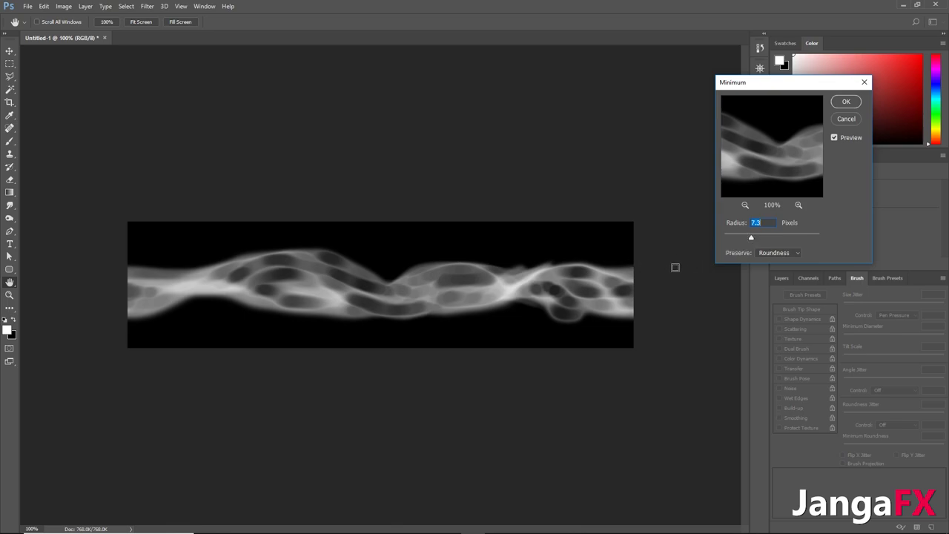
click(848, 103)
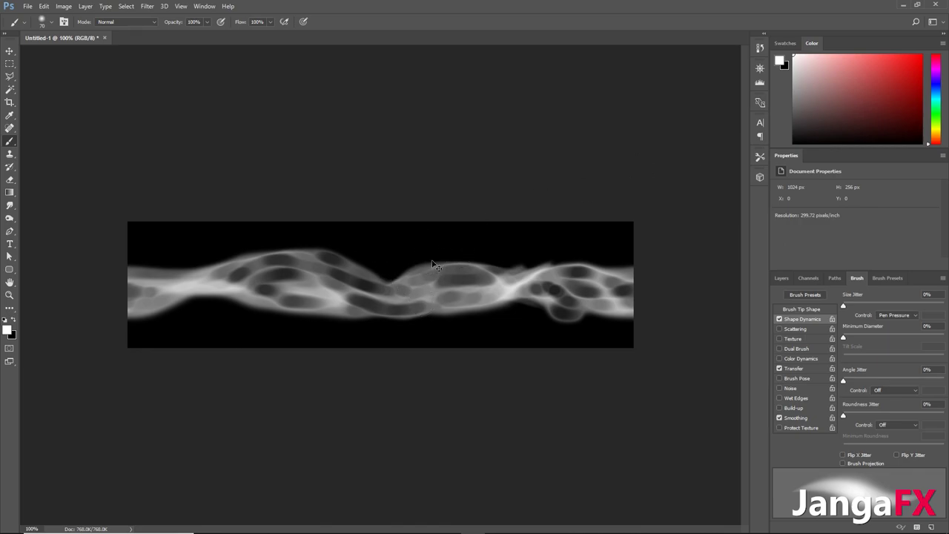
Brighten the strands with a Levels adjustment, lowering the white input level to 230
key(ctrl+l)
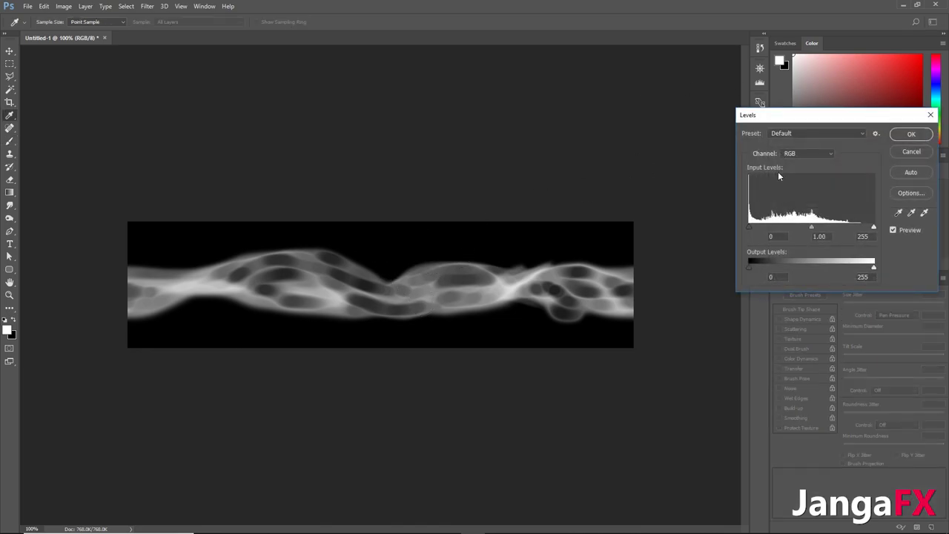
drag(871, 232, 865, 232)
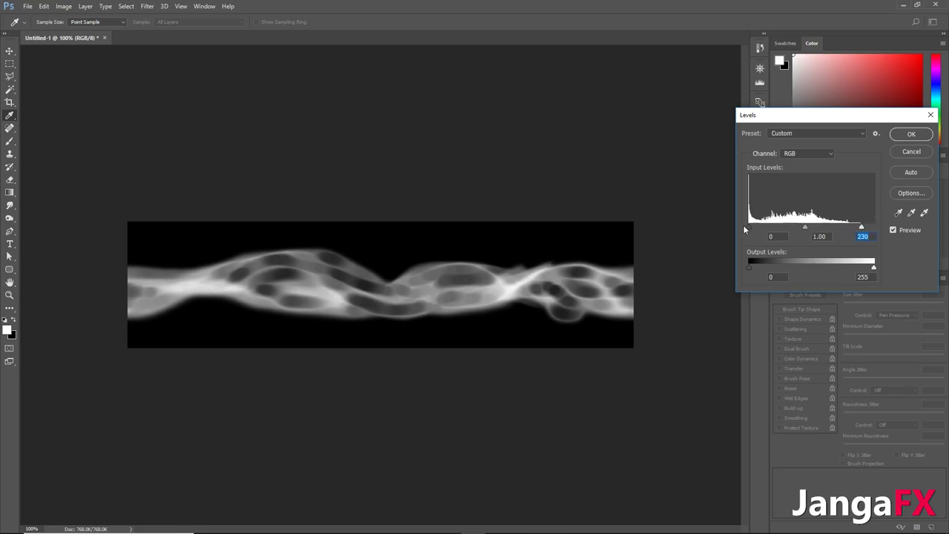
drag(757, 231, 830, 226)
drag(859, 225, 694, 216)
click(912, 136)
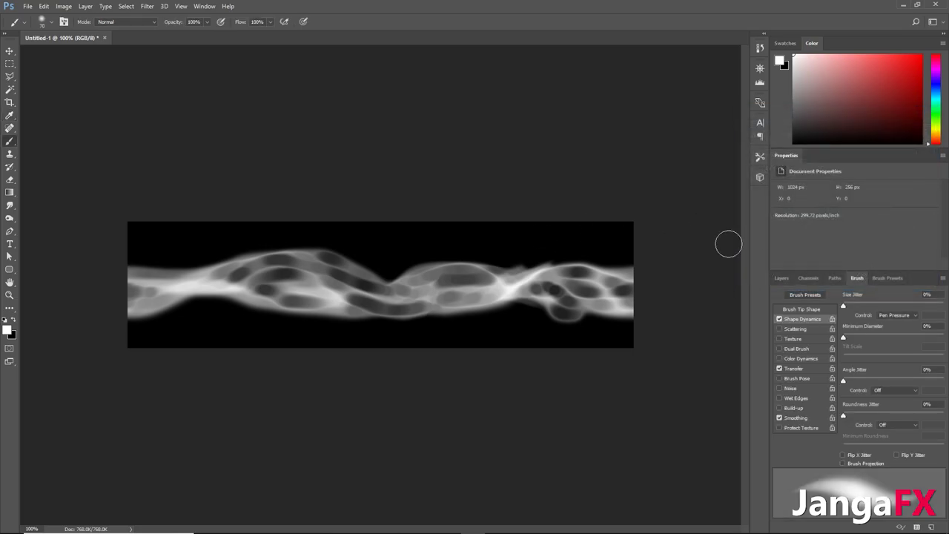
Copy the whole strand image into a new alpha channel and show it together with the RGB channels
click(782, 279)
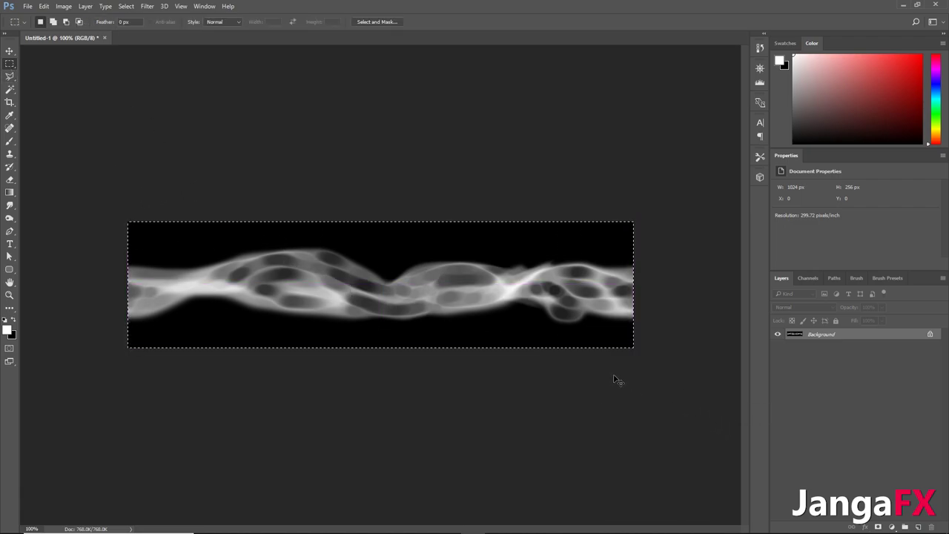
click(801, 278)
click(918, 527)
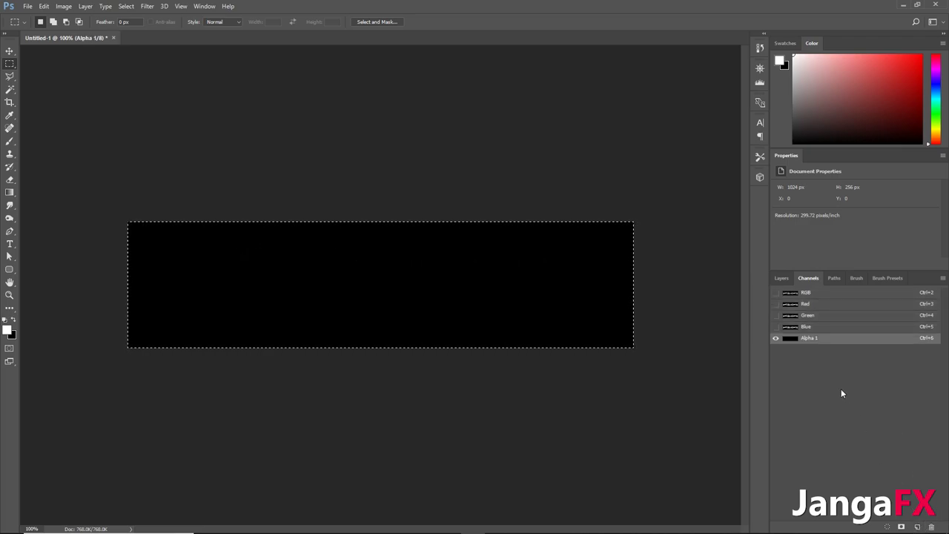
key(ctrl+v)
click(776, 293)
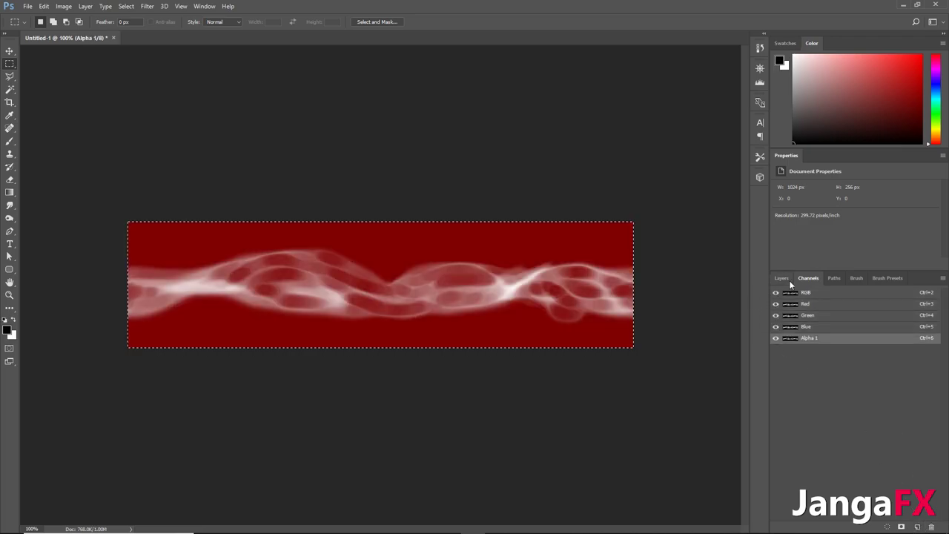
Add a Gradient Map adjustment layer above the background and hide the Alpha 1 channel
click(783, 278)
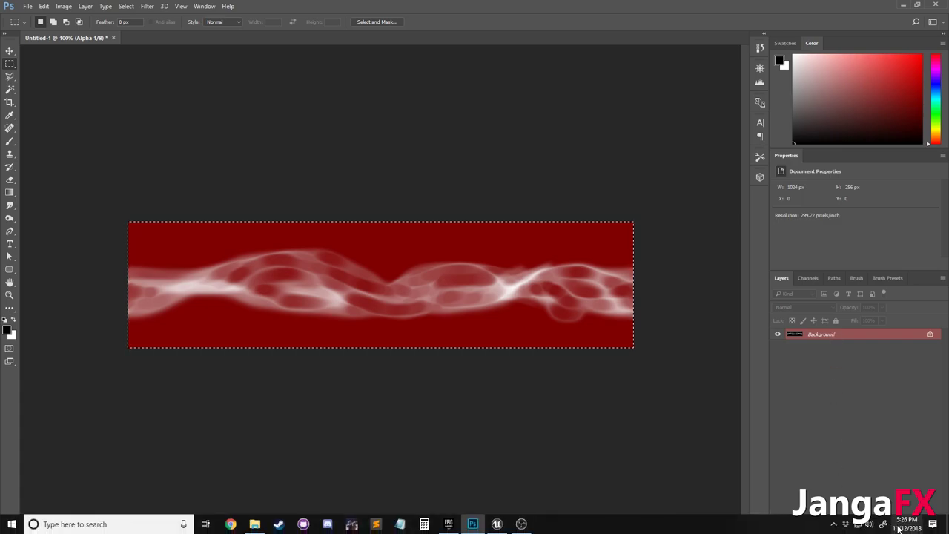
click(893, 528)
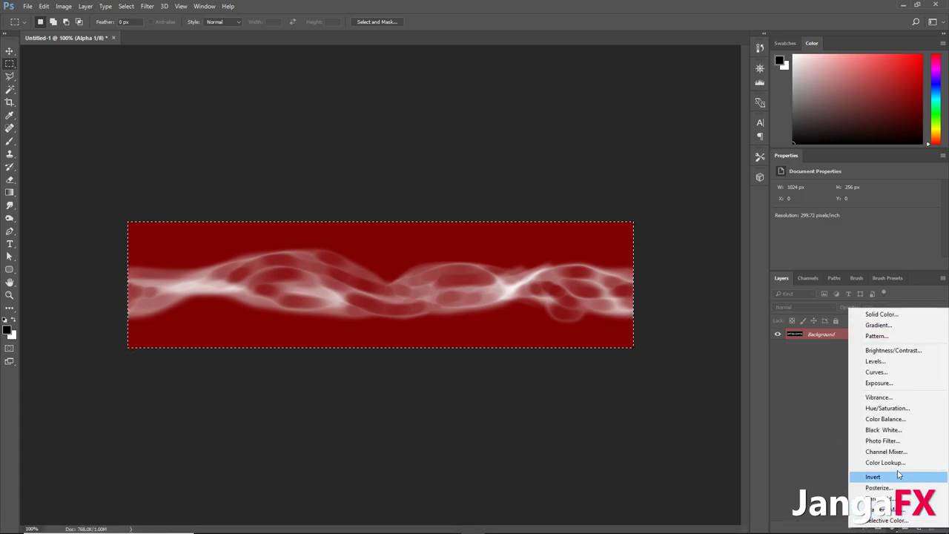
click(887, 509)
click(807, 279)
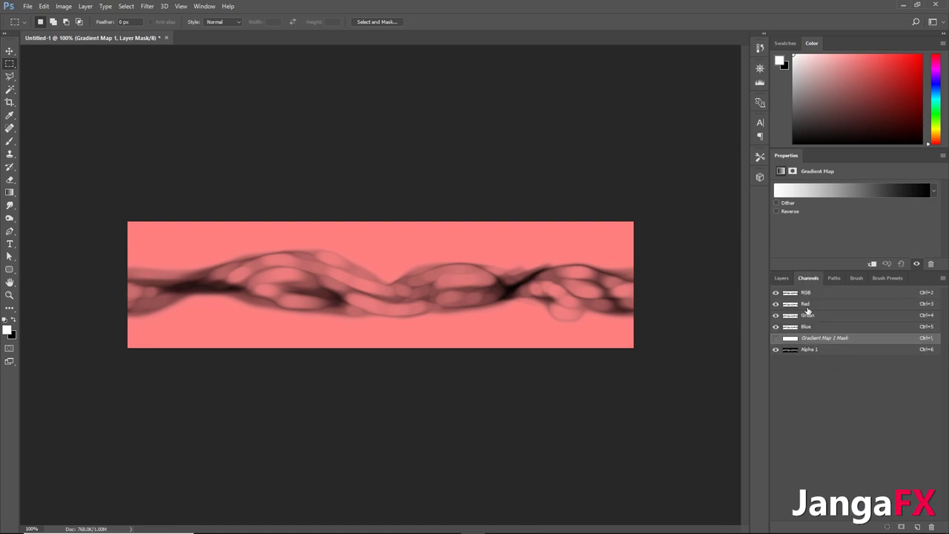
click(776, 350)
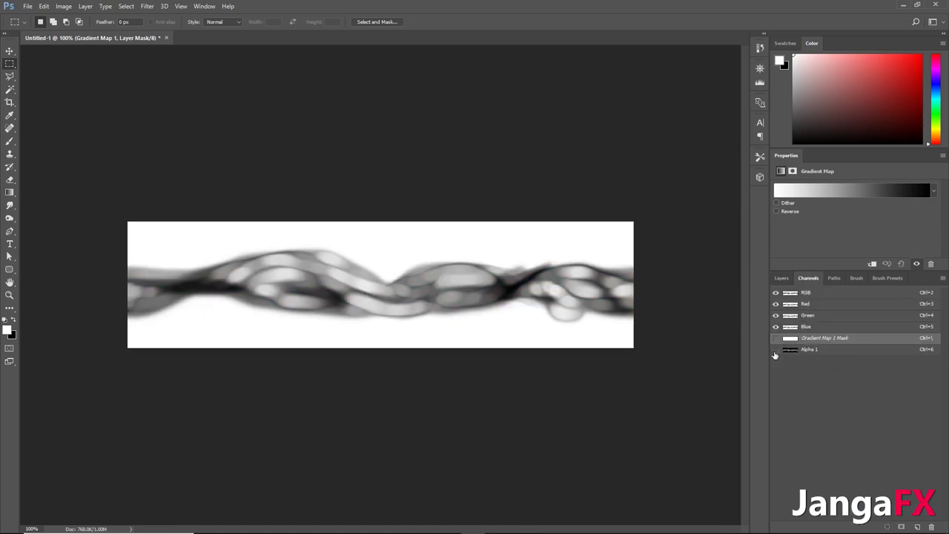
Set the Gradient Map layer's gradient to the Fire preset
click(780, 280)
click(811, 335)
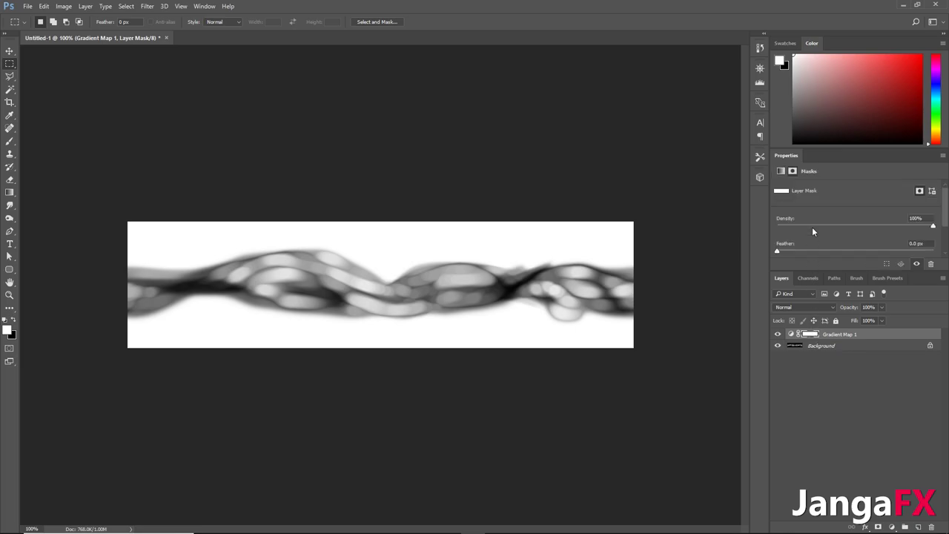
click(847, 336)
click(814, 192)
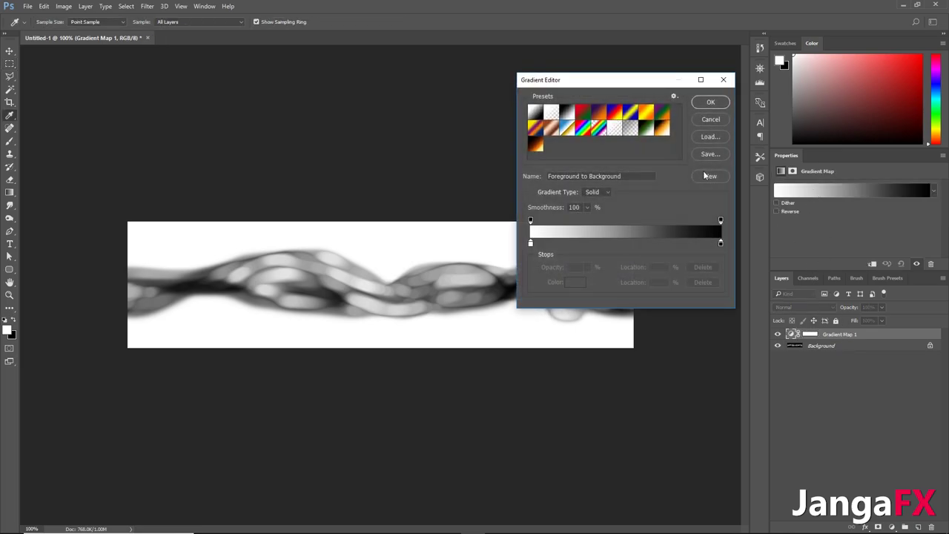
click(664, 129)
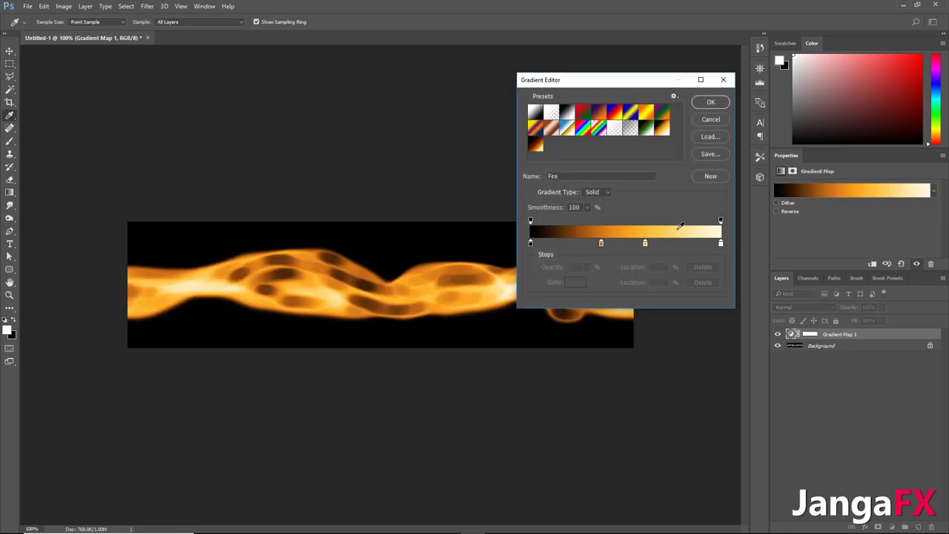
click(713, 103)
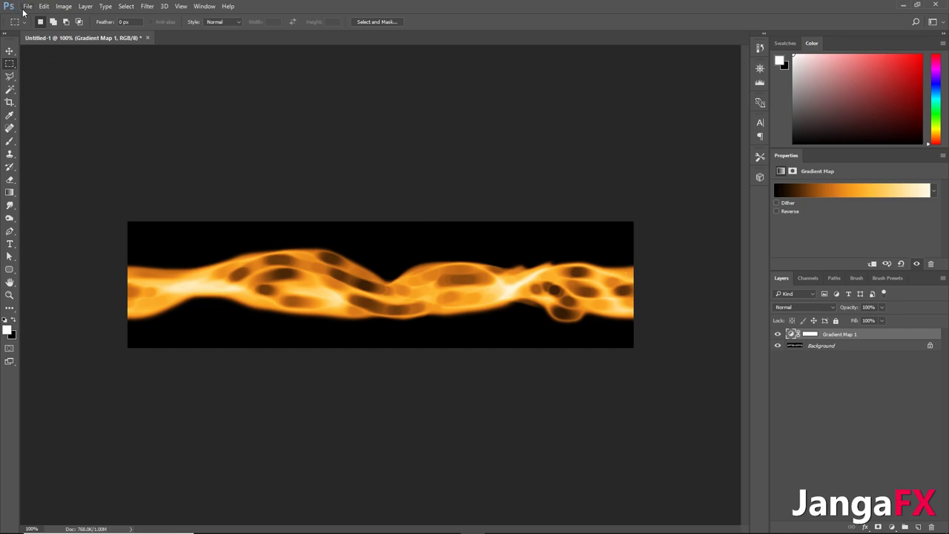
Make the Alpha 1 and Gradient Map 1 Mask channels visible along with the colour channels
click(27, 7)
click(807, 277)
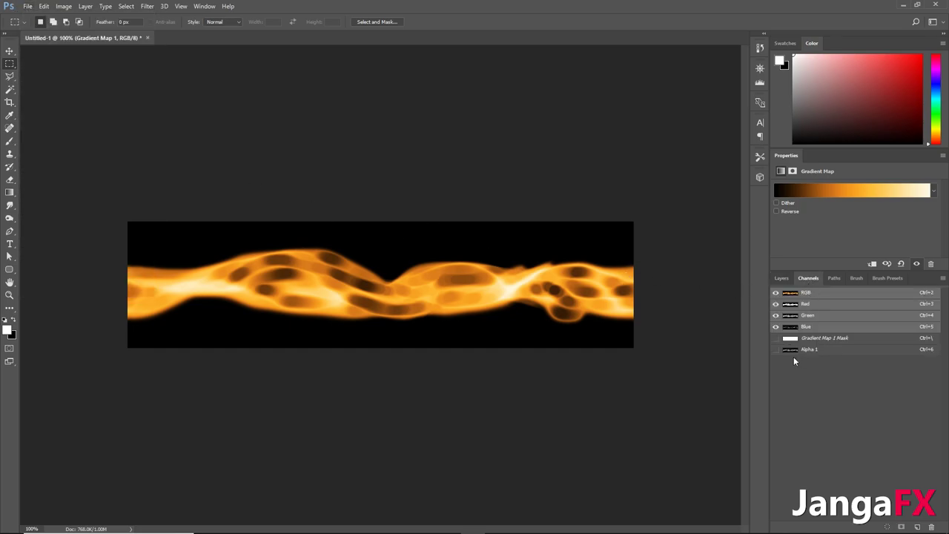
click(777, 350)
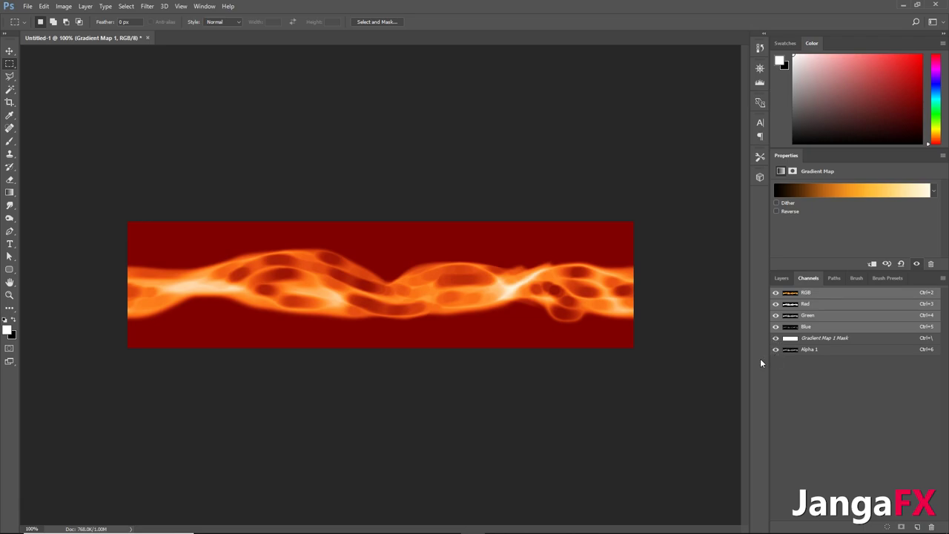
click(781, 279)
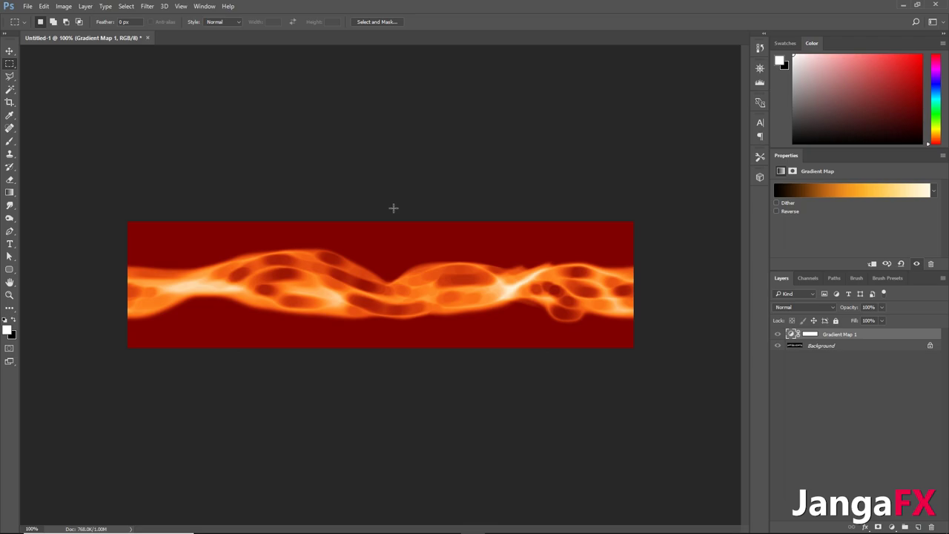
Save the texture in the fire folder as a Targa file named fxt_fire_trail_01a, with alpha channels included
click(30, 7)
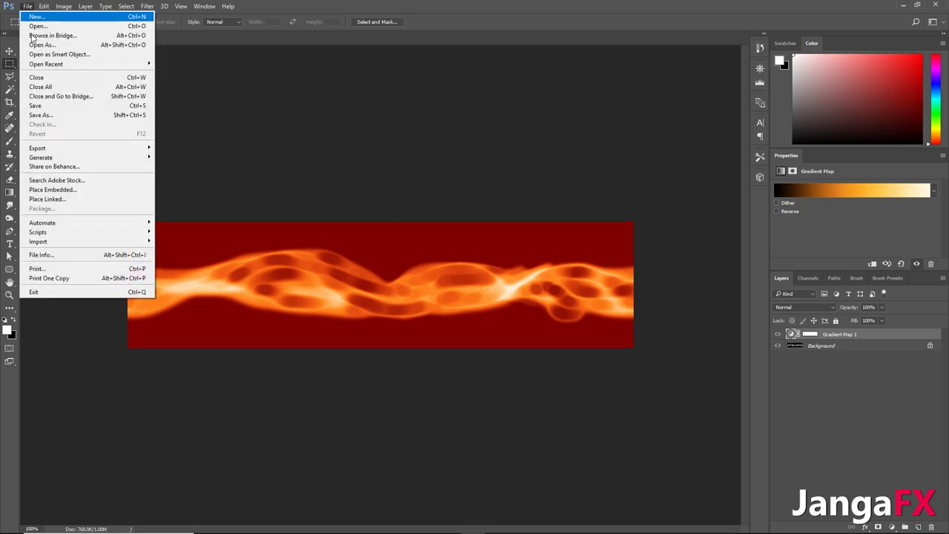
click(52, 119)
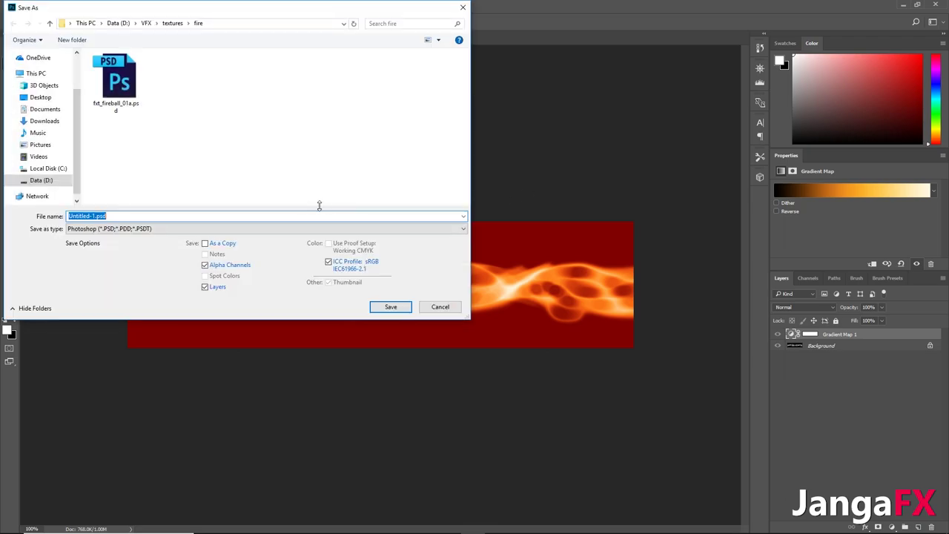
click(119, 228)
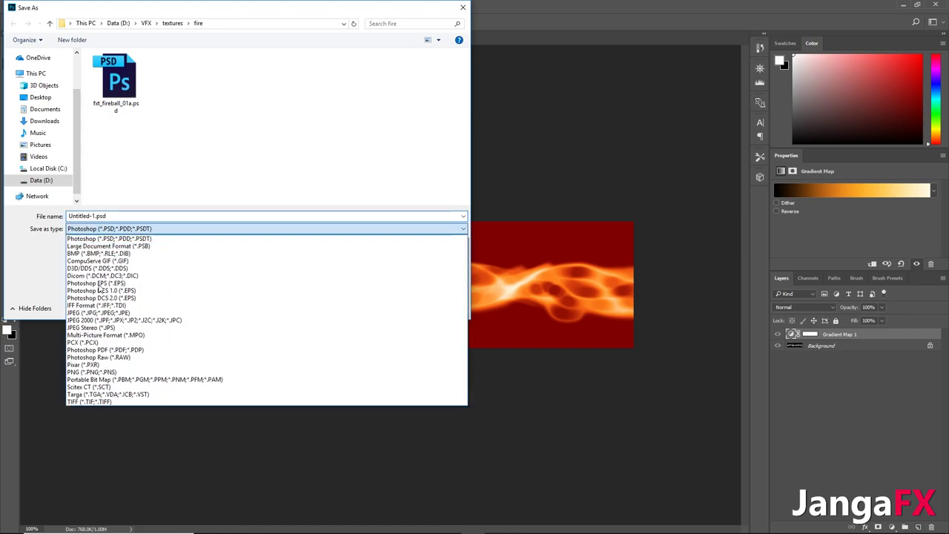
click(101, 386)
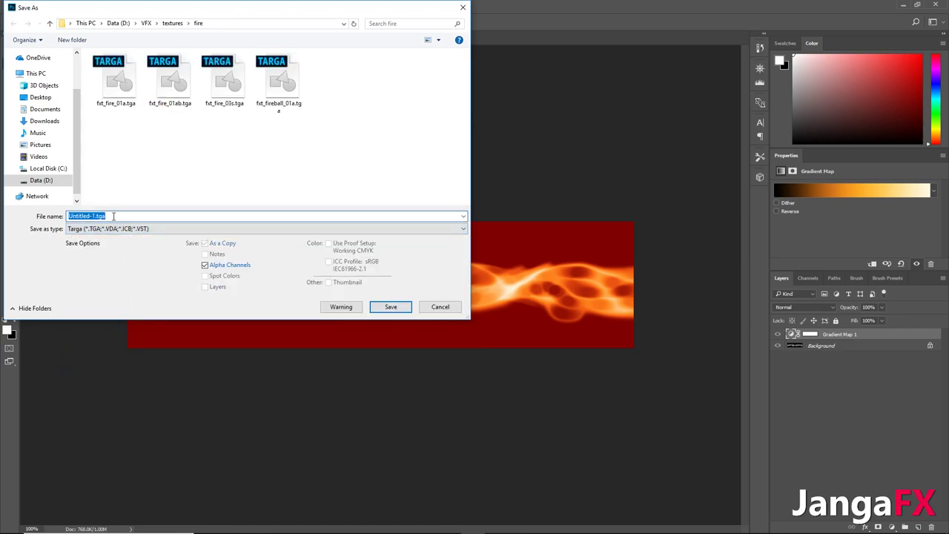
text(fxt_fire)
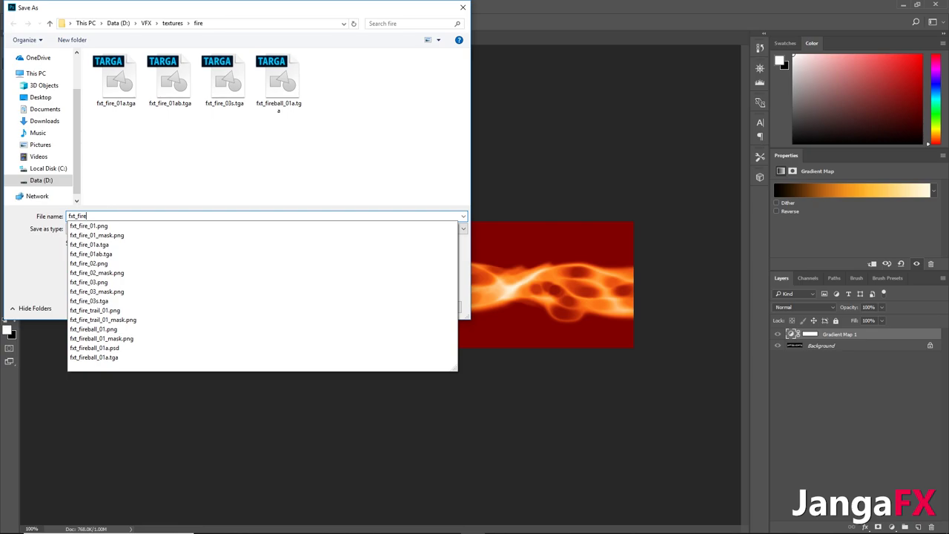
text(_trail_)
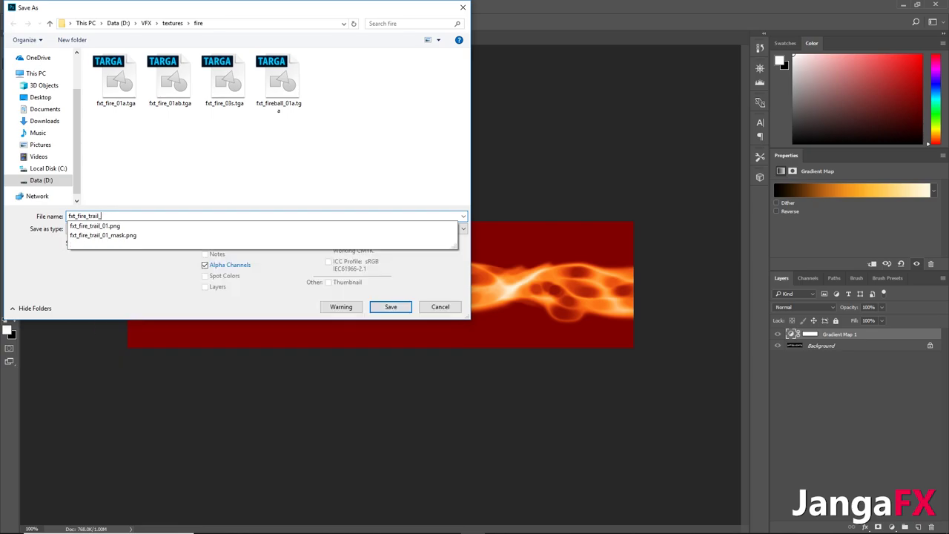
text(01a)
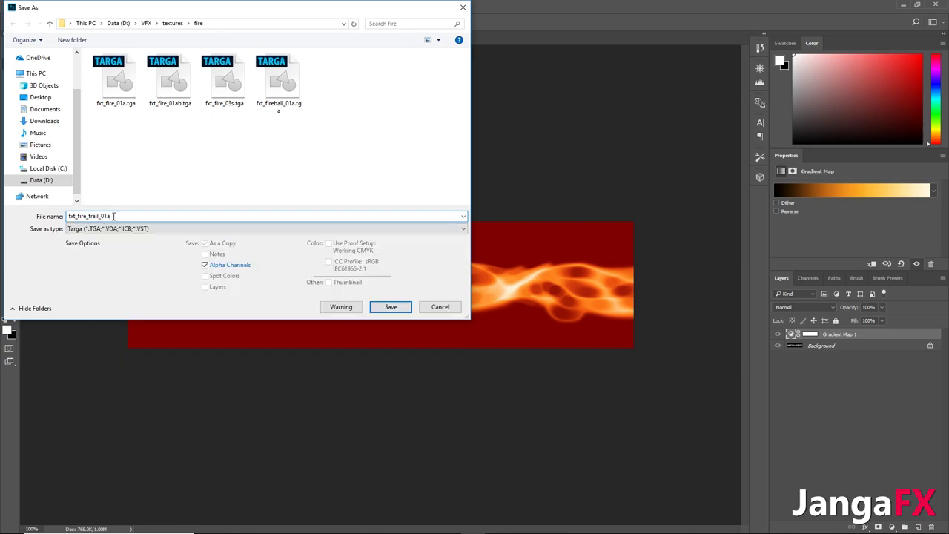
click(391, 307)
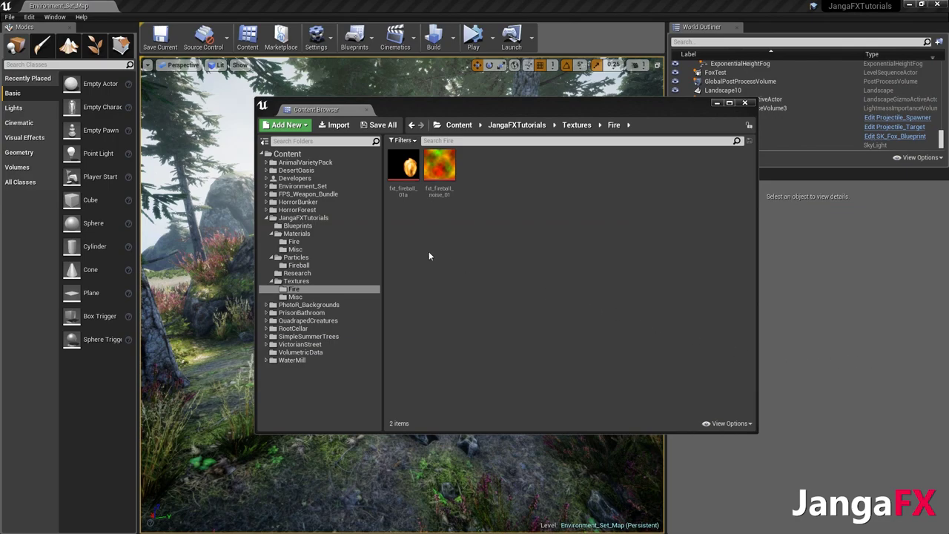
Switch to Unreal Editor and import fxt_fire_trail_01a.tga into the Textures/Fire folder
click(332, 127)
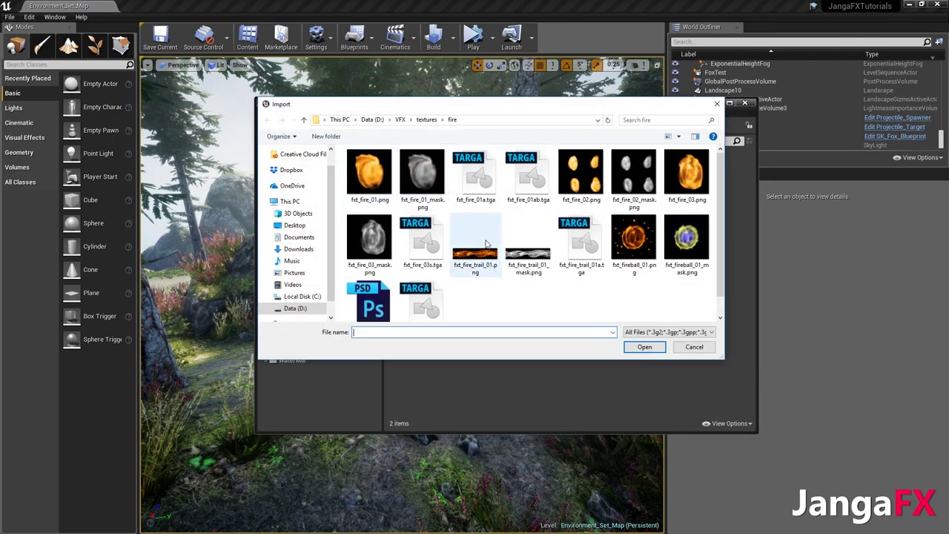
click(581, 243)
click(642, 348)
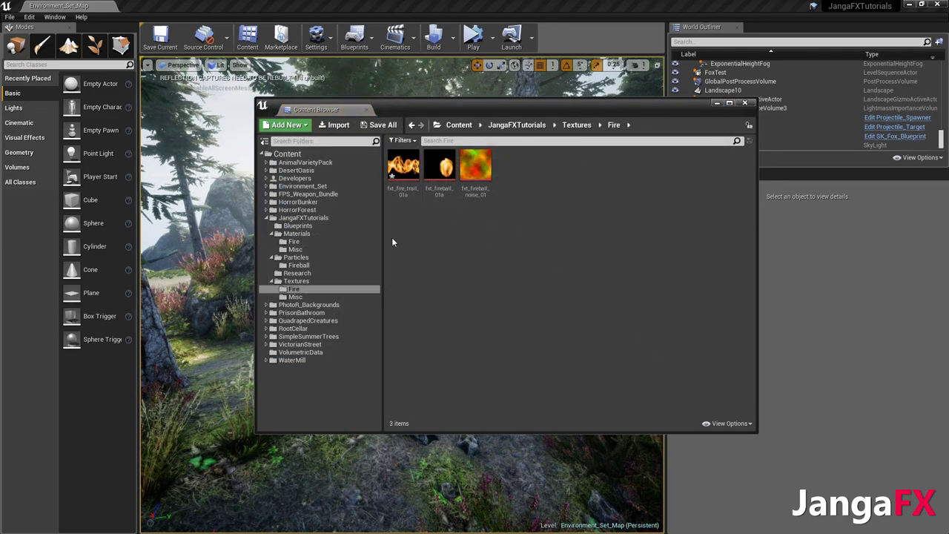
Open the imported fire trail texture to check its transparency, save the asset and close its editor
double_click(404, 171)
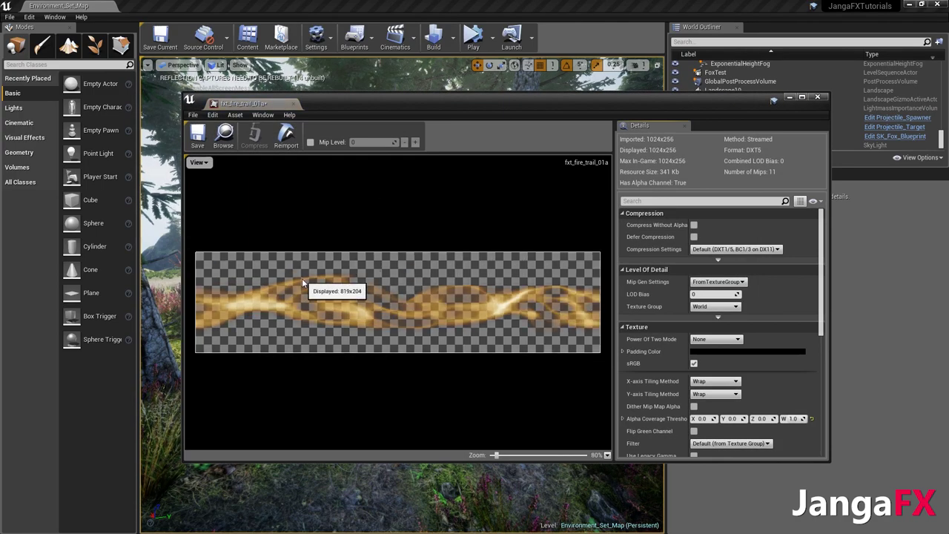
click(224, 134)
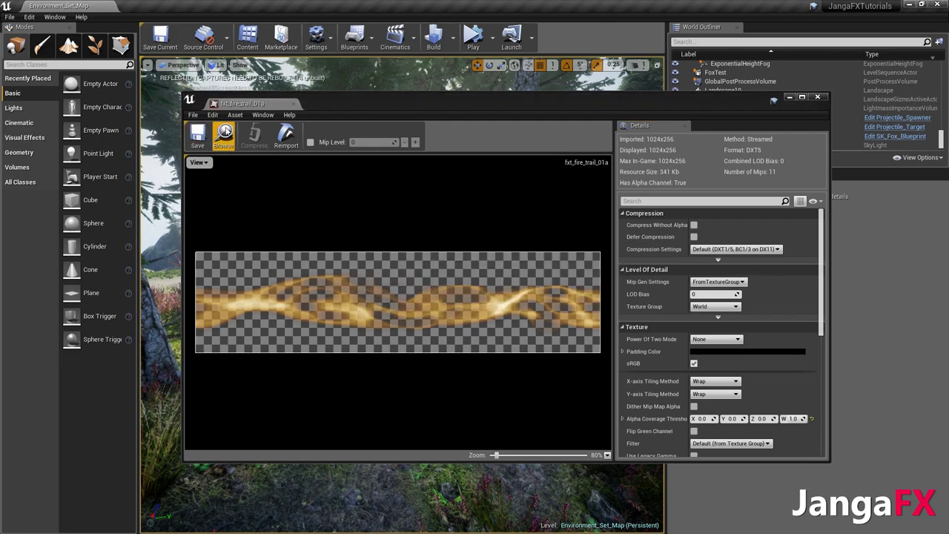
click(296, 104)
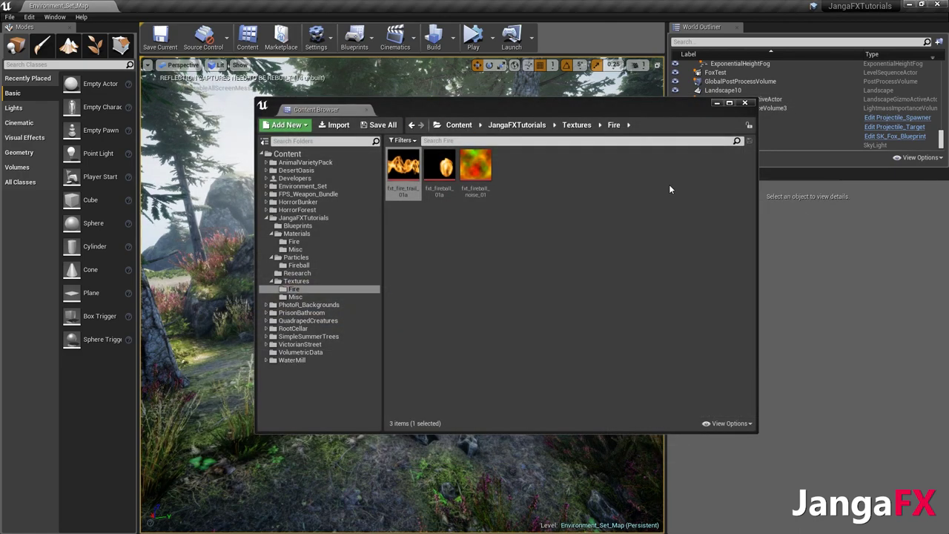
Duplicate the fxm_fireball_01 material in the Materials/Fire folder and name the copy fxm_firetrail_01
click(302, 243)
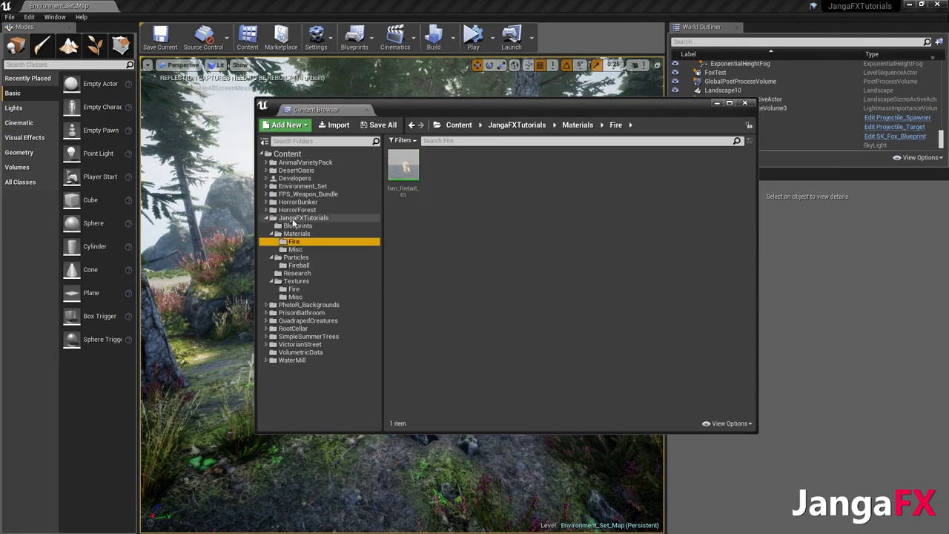
click(435, 190)
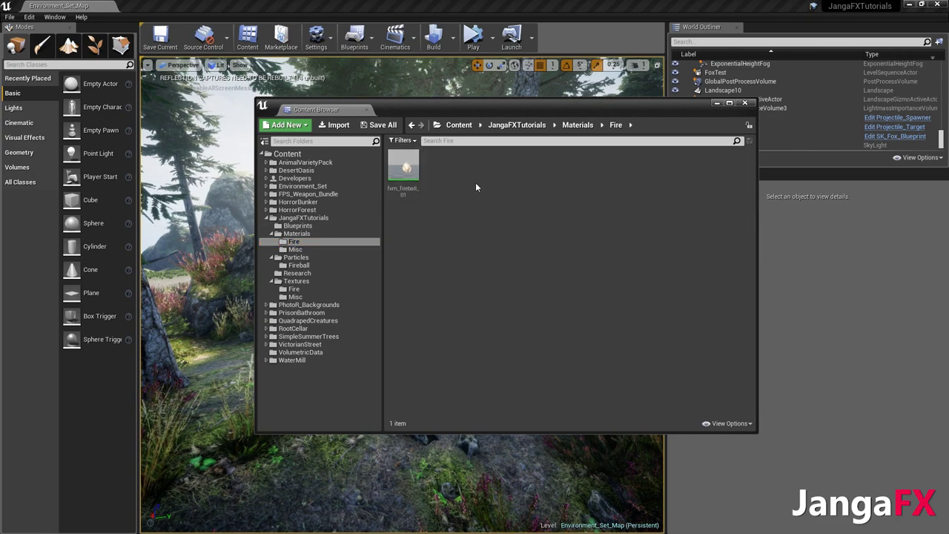
right_click(402, 175)
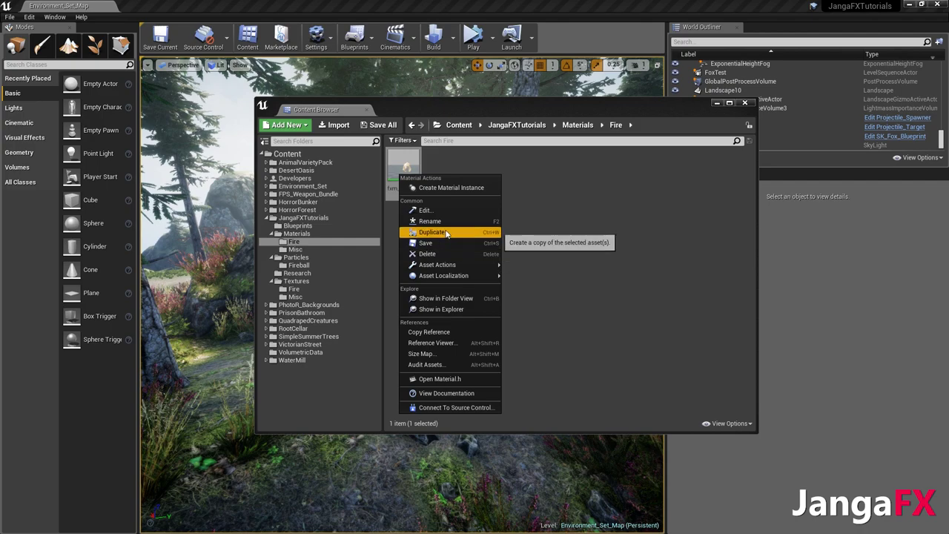
click(448, 232)
text(fxm)
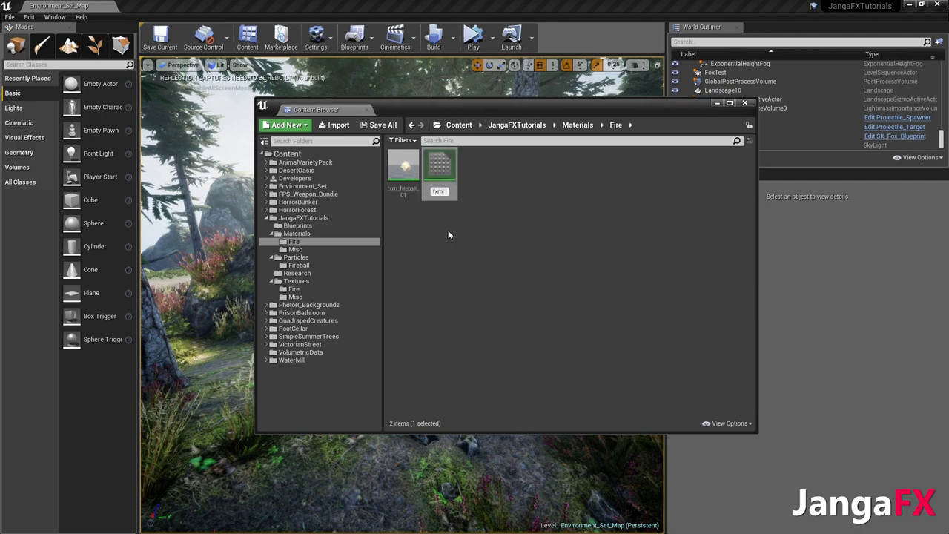
text(_fireball_01)
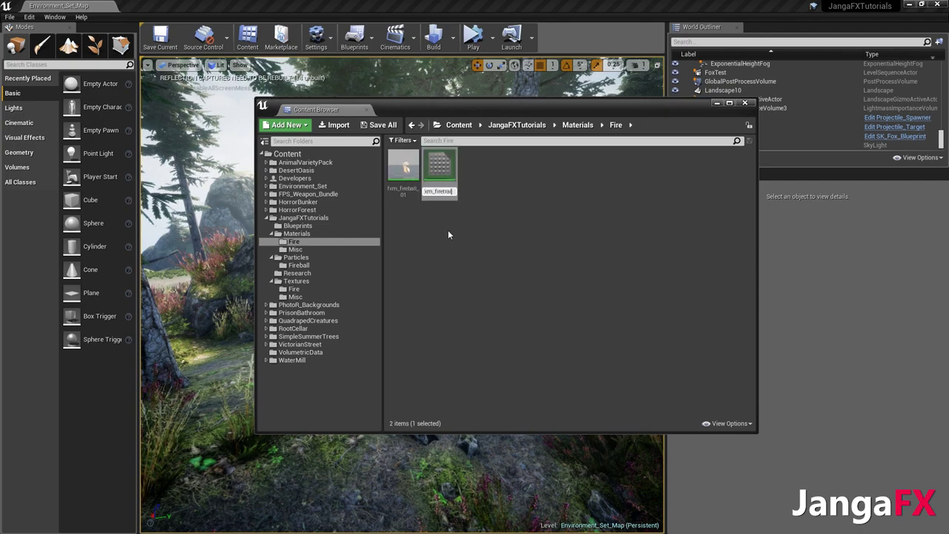
key(Return)
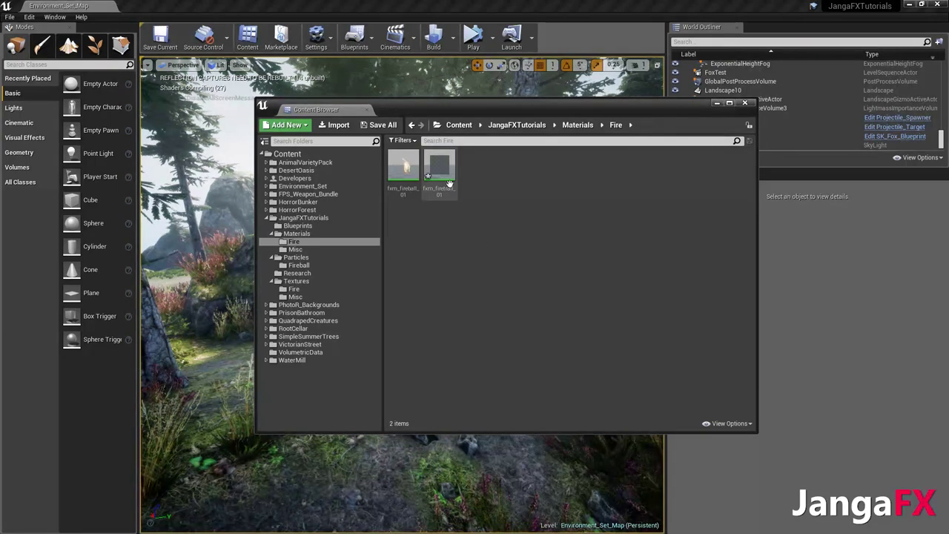
Open the fxm_firetrail_01 material and delete the distortion and UV offset nodes feeding the fireball Texture Sample
double_click(439, 169)
scroll(475, 222, down, 7)
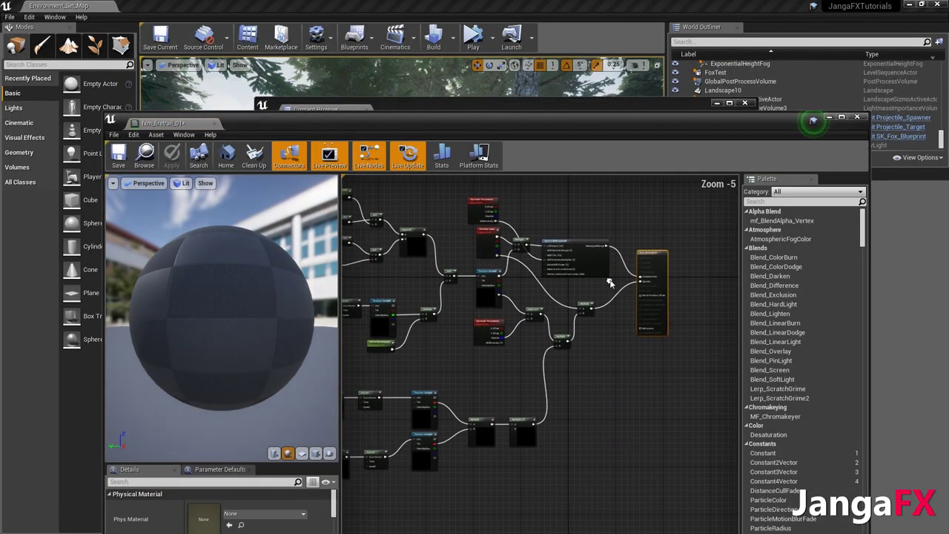
scroll(495, 279, up, 4)
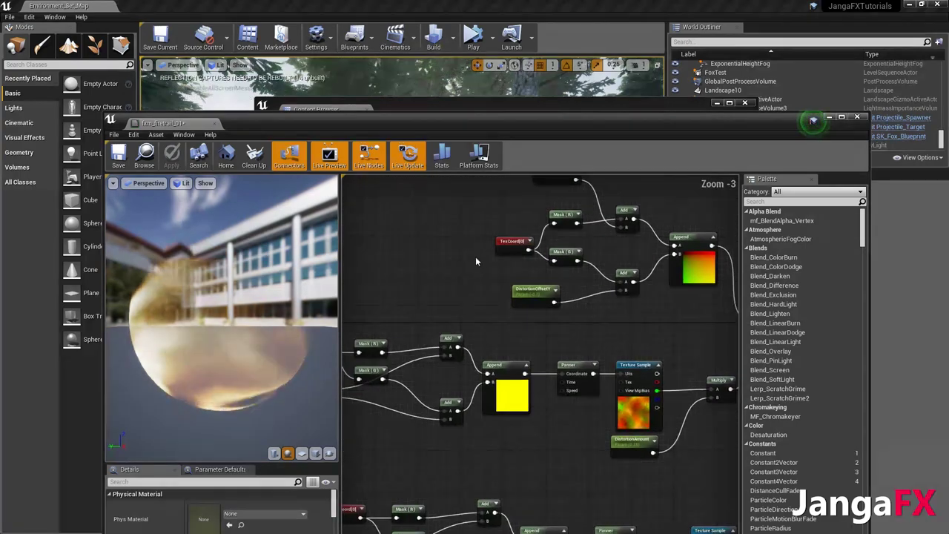
scroll(475, 257, down, 4)
drag(403, 218, 585, 329)
scroll(618, 279, up, 3)
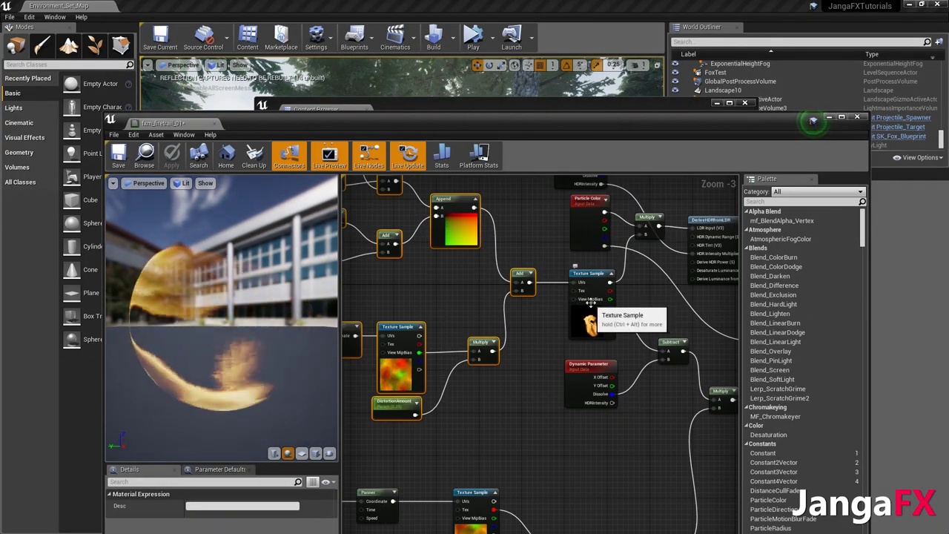
right_drag(518, 341, 642, 308)
scroll(642, 307, down, 1)
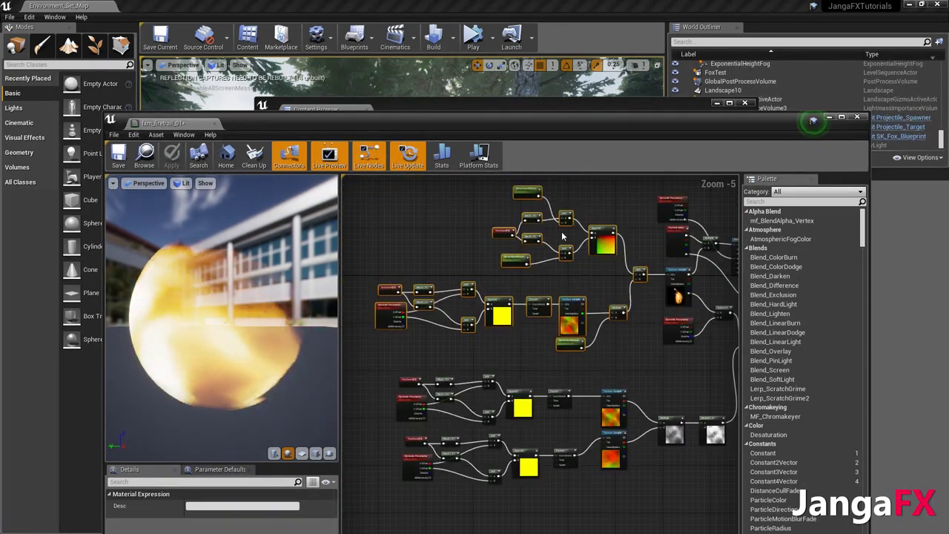
scroll(562, 235, down, 1)
key(Delete)
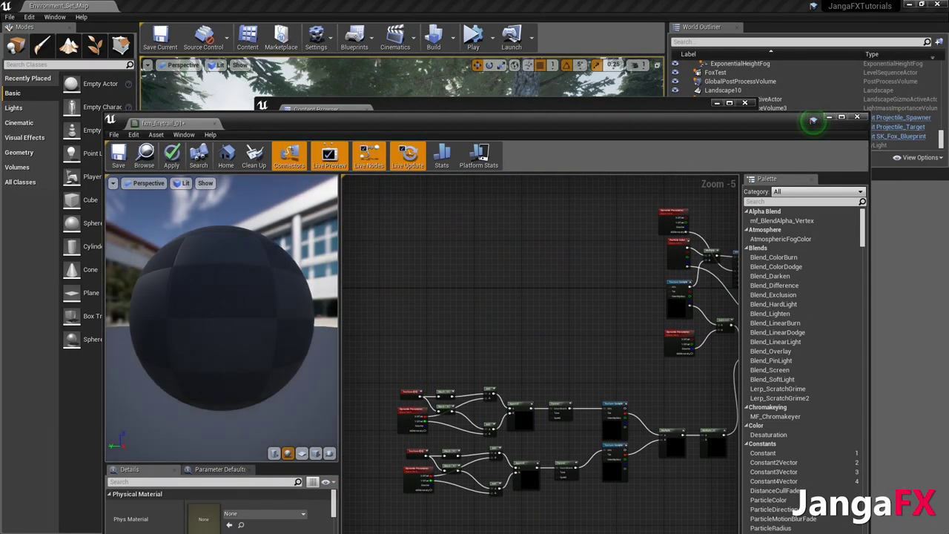
key(ctrl+z)
Add a TexCoord node beside the fireball Texture Sample, maximize the material editor, and set the node's Coordinate Index to 1
scroll(520, 291, up, 3)
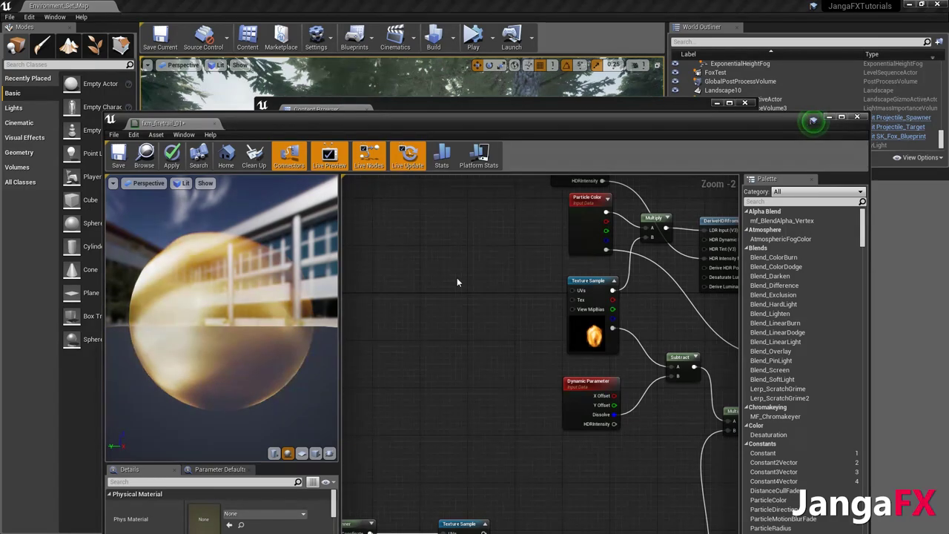
click(456, 282)
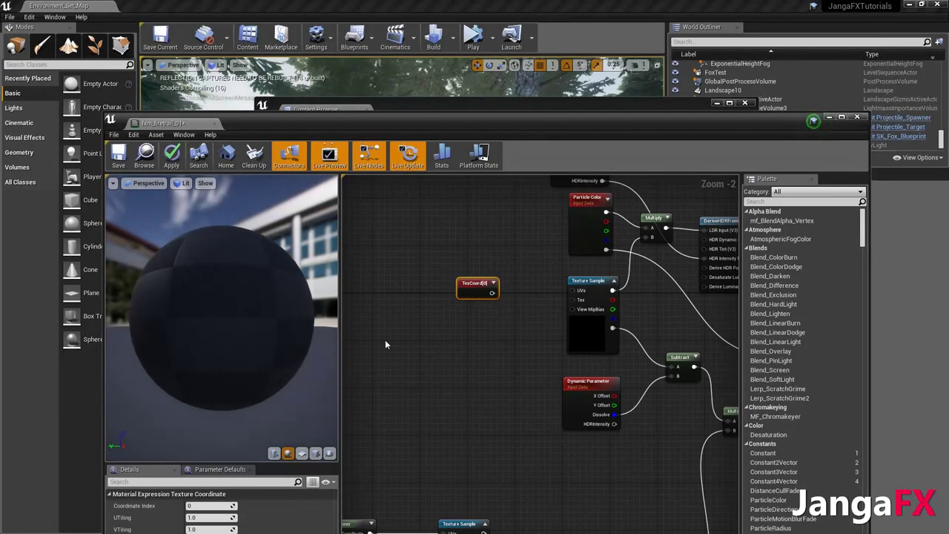
double_click(779, 120)
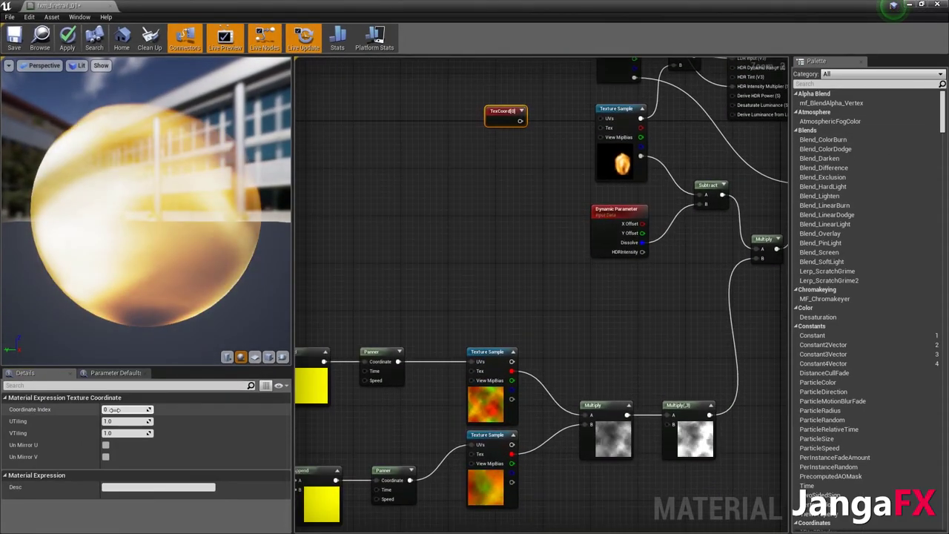
click(115, 410)
text(1)
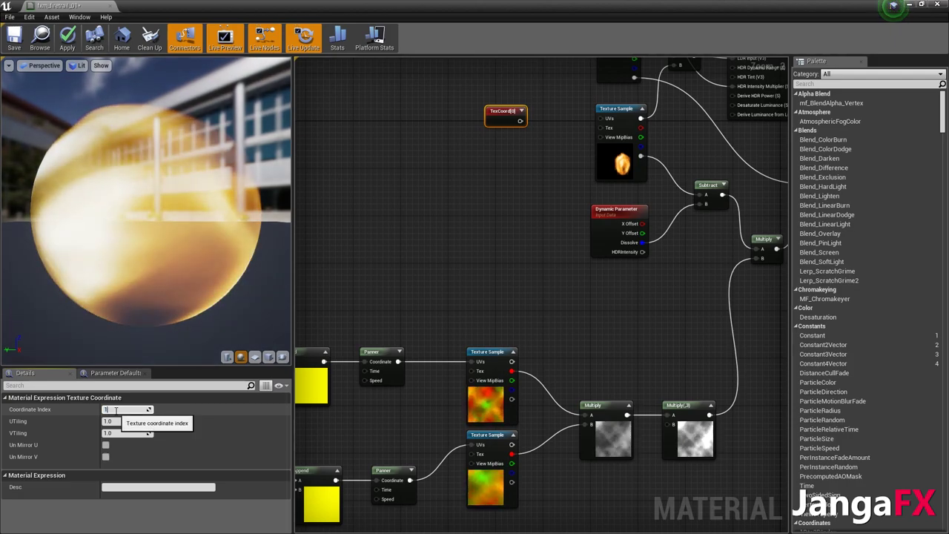
key(Return)
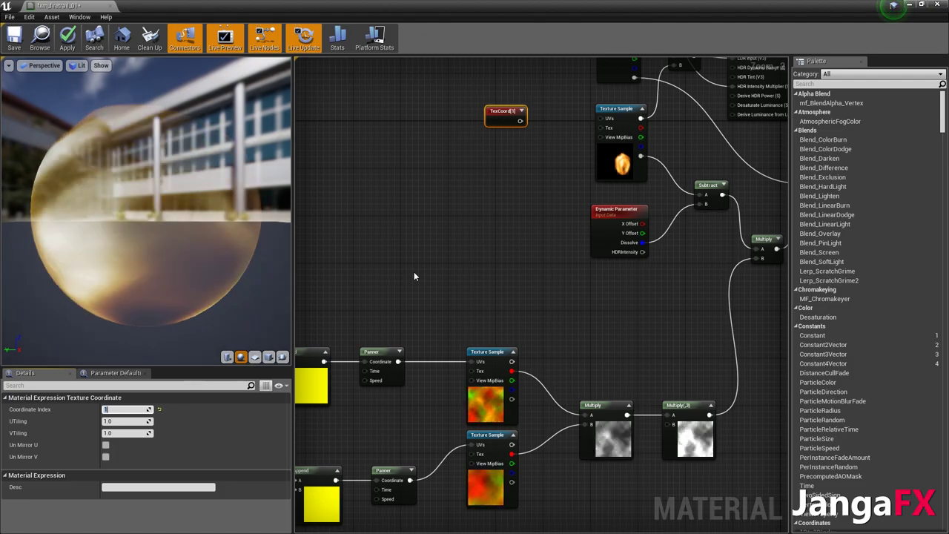
Connect the new TexCoord node to the UVs input of the fireball Texture Sample and tidy its position
drag(505, 122, 510, 120)
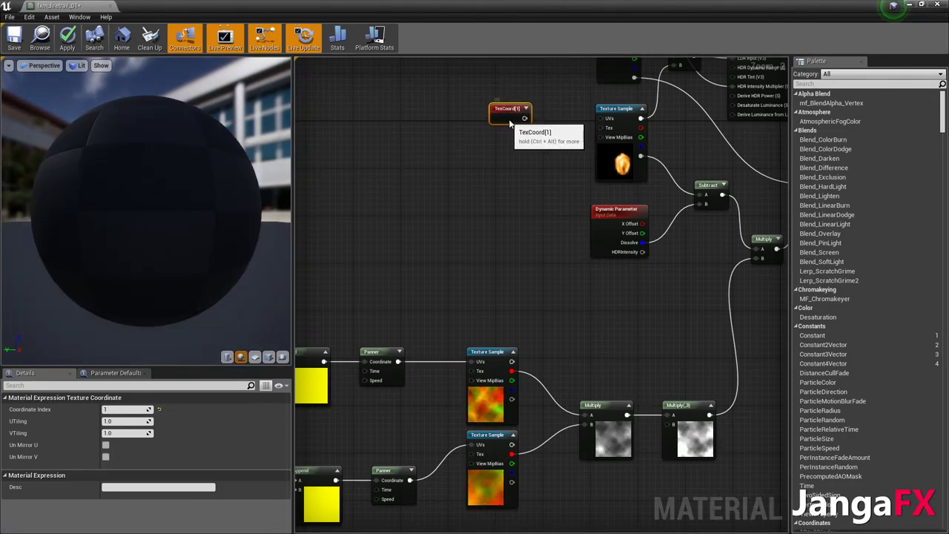
scroll(537, 135, up, 2)
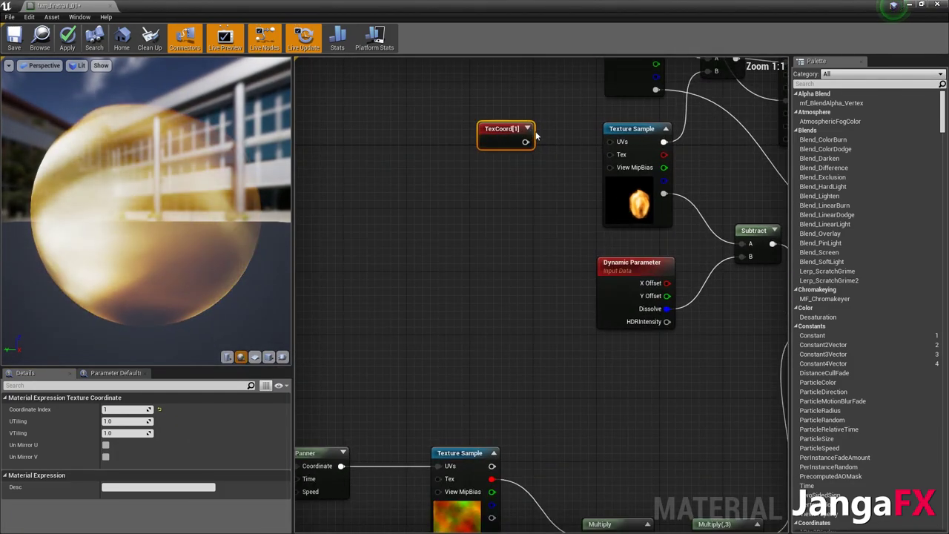
right_drag(537, 135, 495, 156)
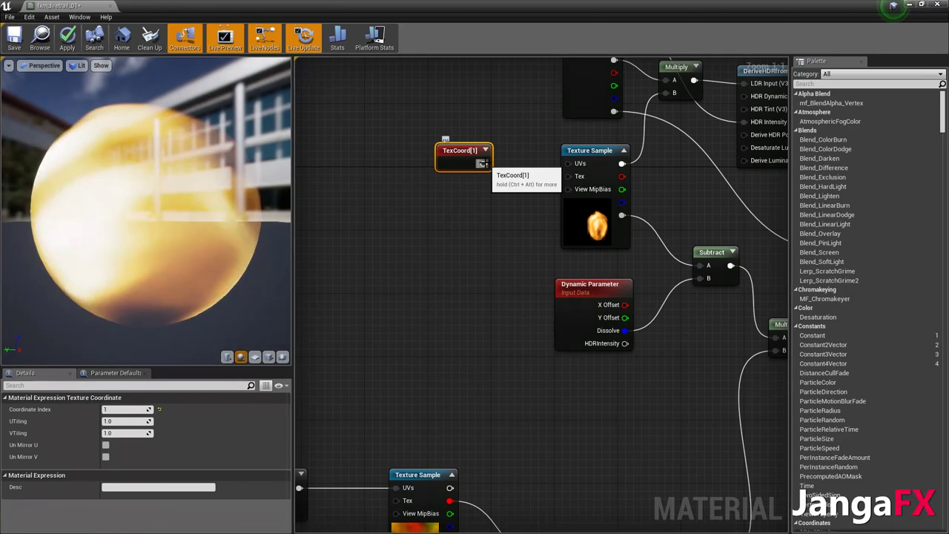
drag(482, 163, 569, 165)
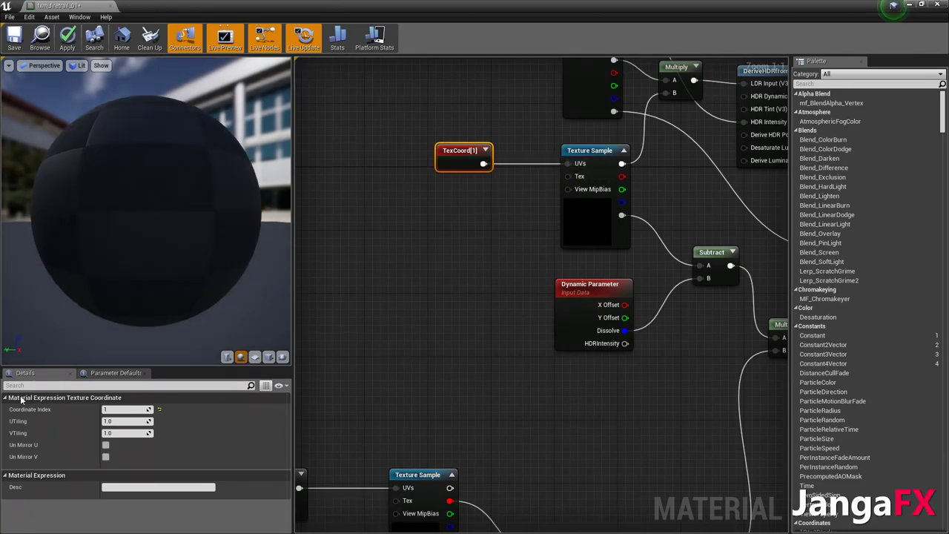
scroll(537, 186, down, 2)
right_drag(466, 233, 527, 258)
drag(537, 189, 549, 189)
Set the Coordinate Index of both TexCoord nodes in the noise branches to 1
scroll(514, 249, down, 2)
right_drag(403, 327, 541, 244)
click(377, 272)
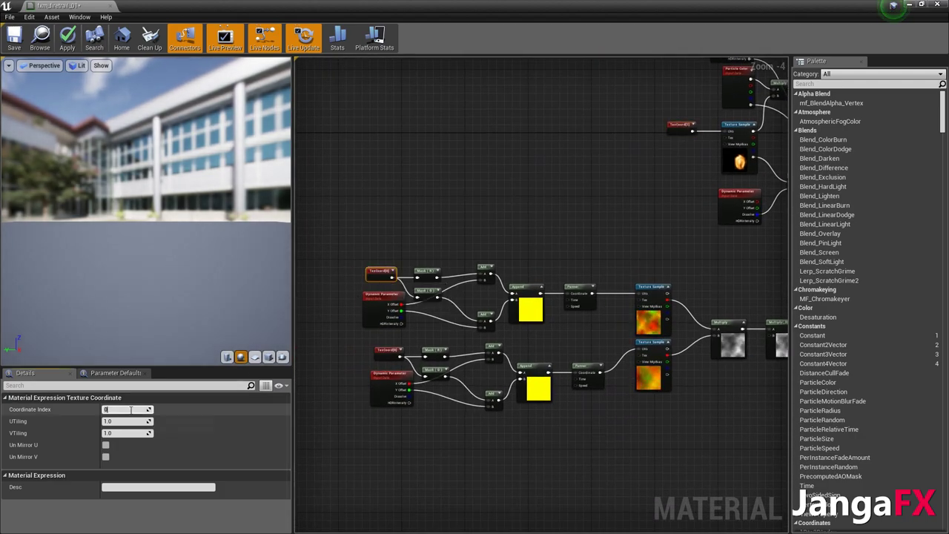
key(Return)
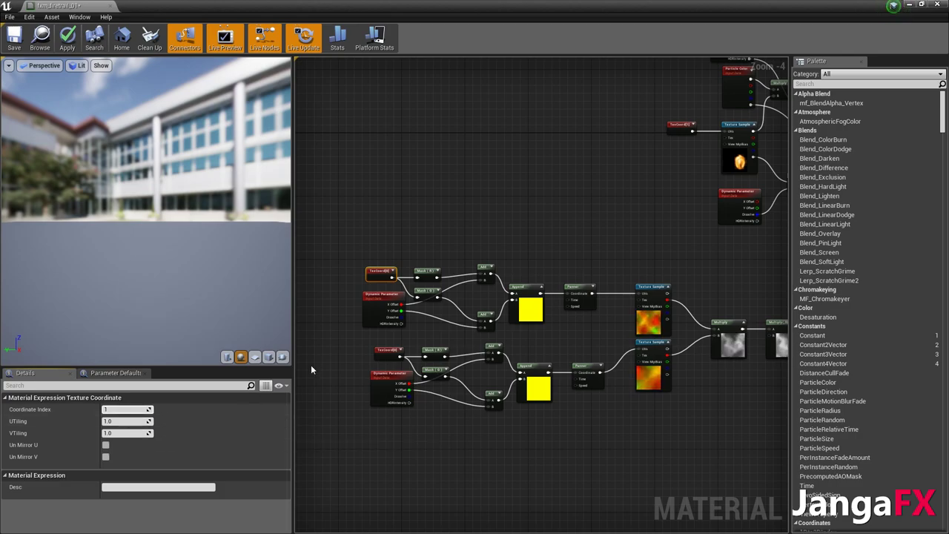
click(377, 357)
click(123, 409)
text(1)
Examine the two panning noise branches and the Multiply nodes that combine them
right_drag(498, 257, 406, 256)
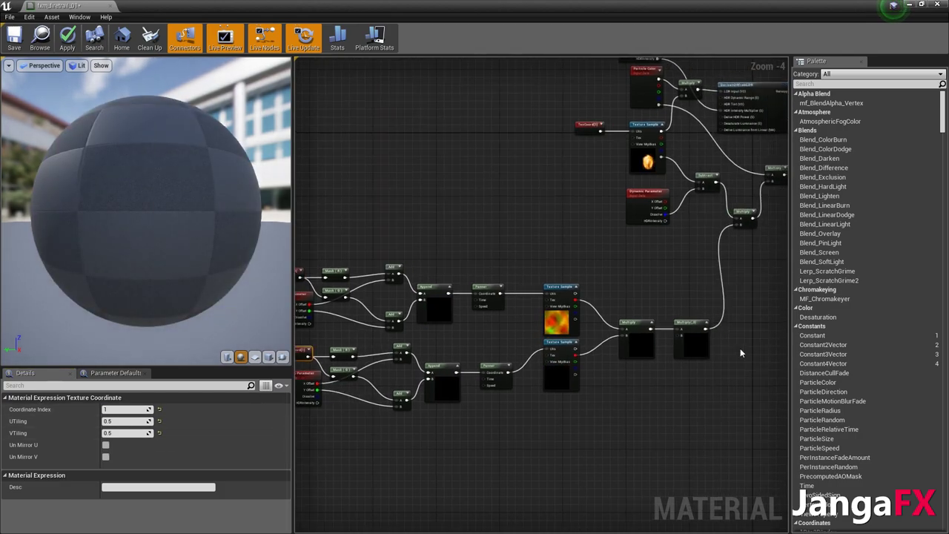
scroll(734, 355, up, 3)
scroll(615, 339, down, 3)
right_drag(540, 285, 661, 274)
right_drag(786, 324, 677, 299)
scroll(678, 298, up, 4)
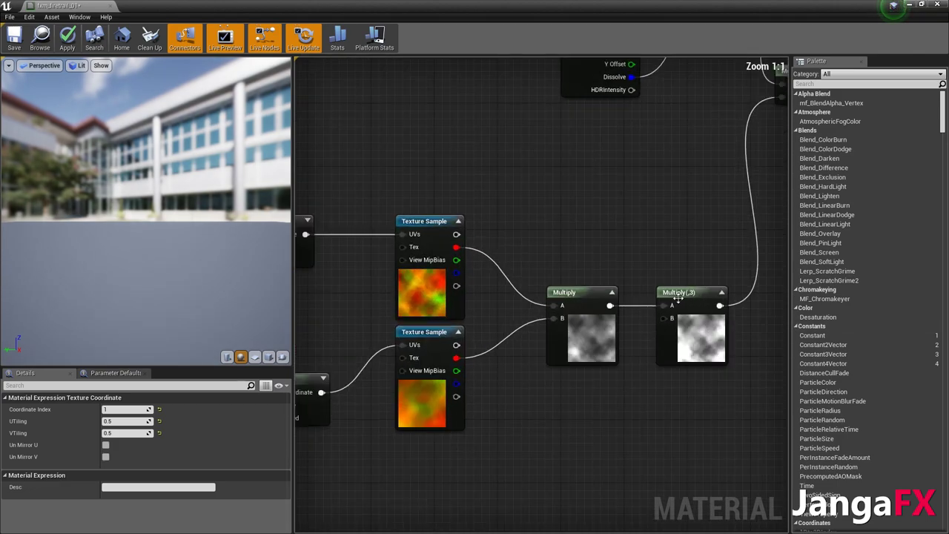
right_drag(735, 302, 653, 287)
scroll(631, 289, down, 5)
right_drag(521, 245, 614, 247)
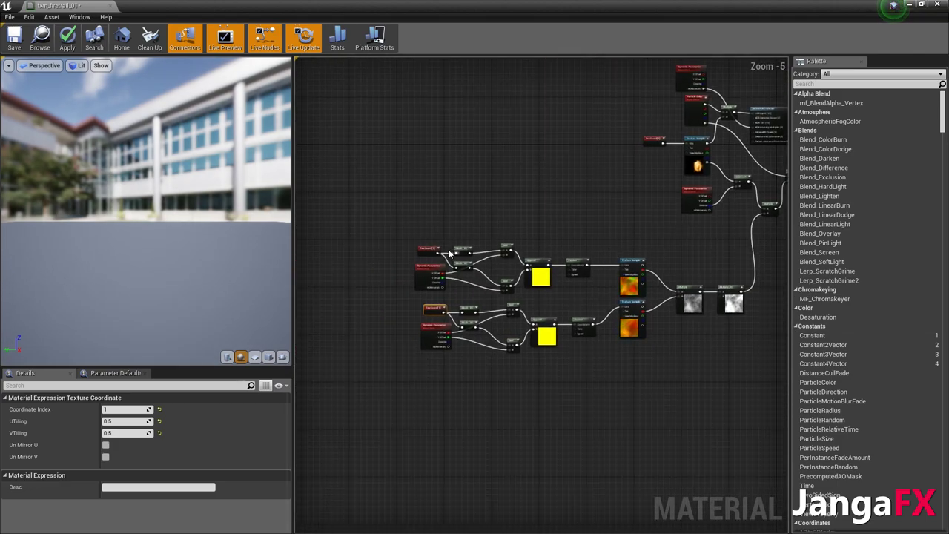
scroll(449, 253, up, 5)
scroll(538, 222, down, 4)
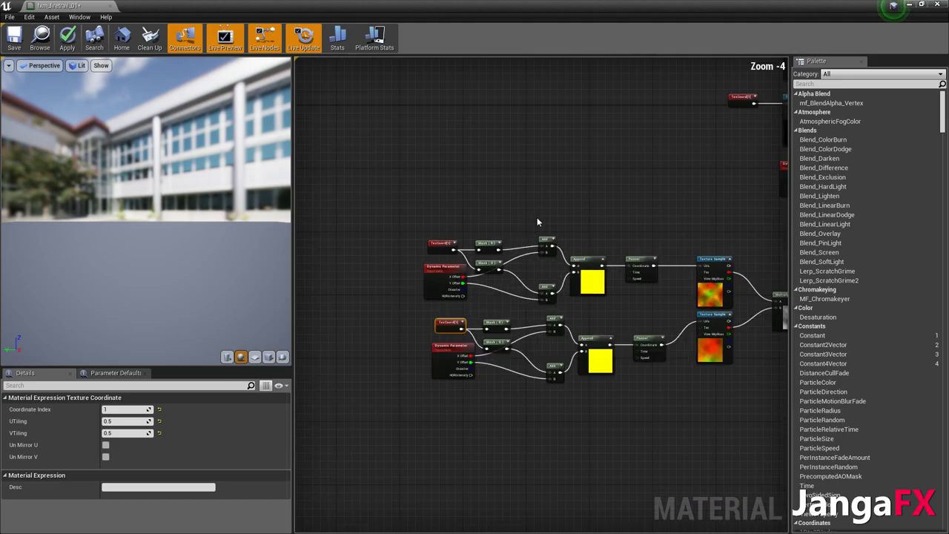
scroll(537, 218, down, 1)
Replace the texture of the fireball Texture Sample with fxt_fire_trail_01a
right_drag(624, 197, 444, 263)
right_drag(574, 251, 500, 272)
scroll(479, 237, up, 2)
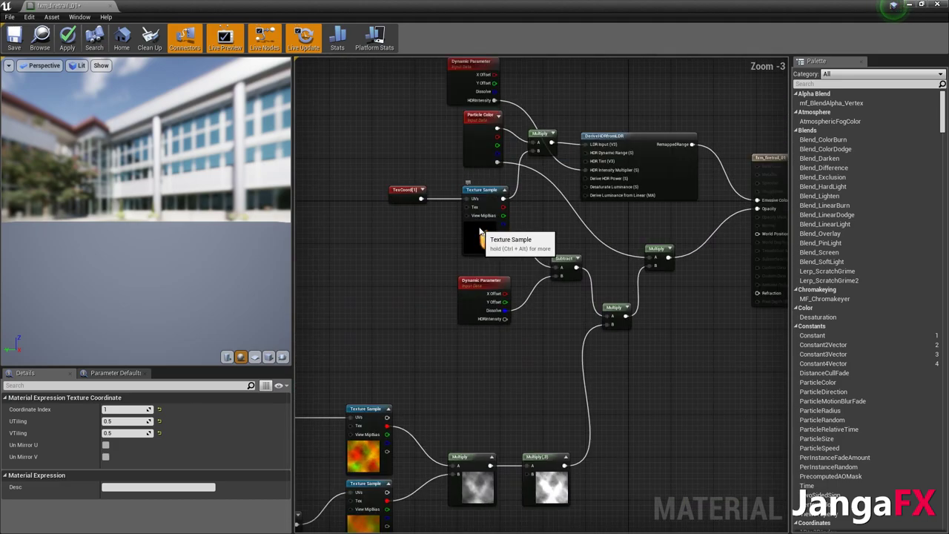
click(480, 232)
click(180, 497)
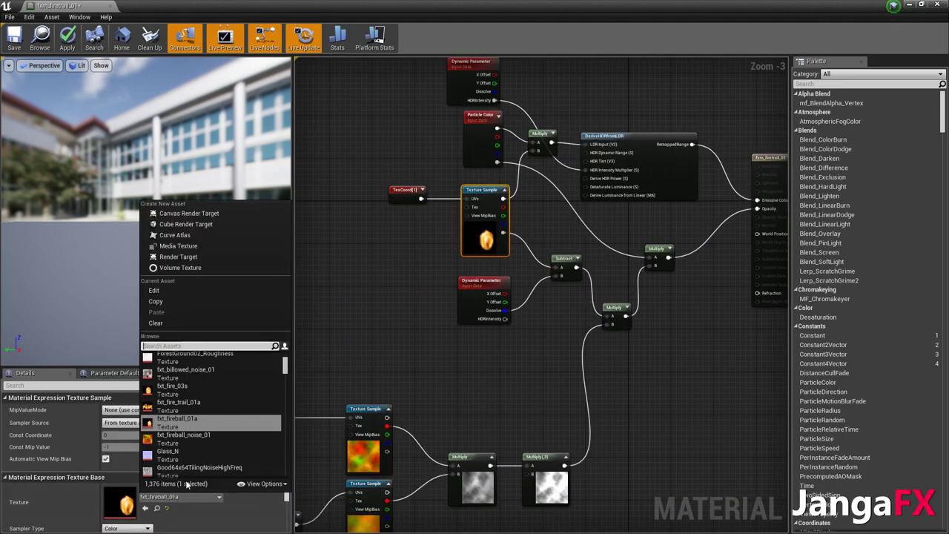
click(206, 407)
Preview the material on the cube mesh and examine the fire trail alongside its node network
right_drag(384, 144, 474, 228)
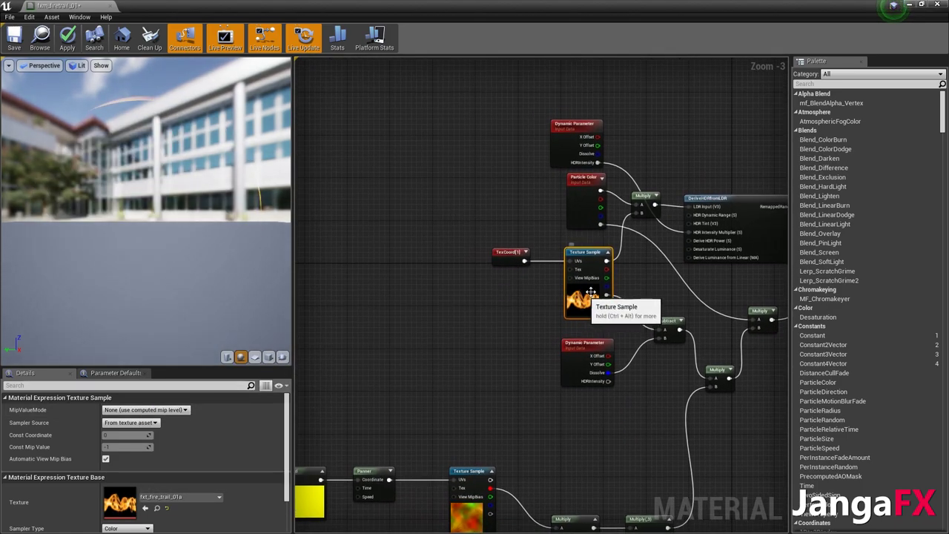
click(268, 357)
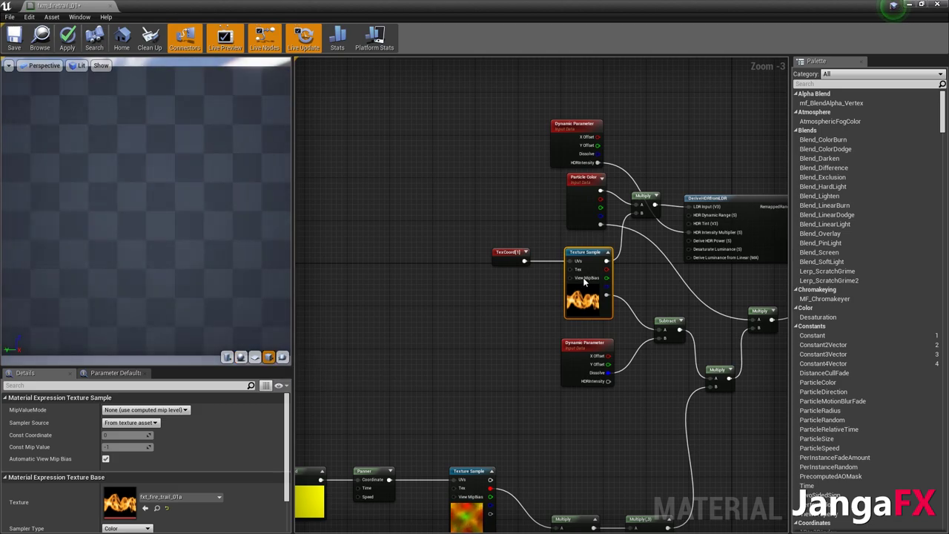
scroll(223, 239, down, 5)
scroll(221, 240, up, 2)
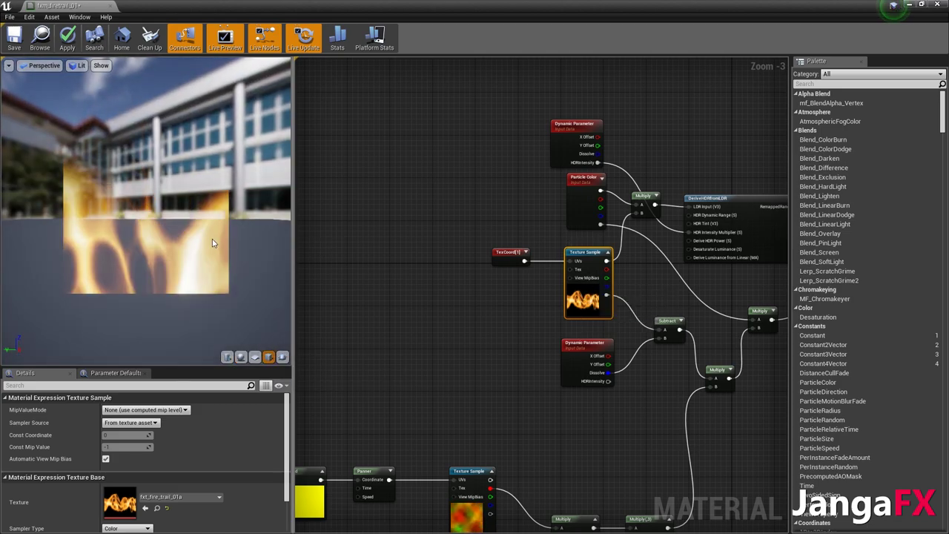
right_drag(516, 190, 311, 198)
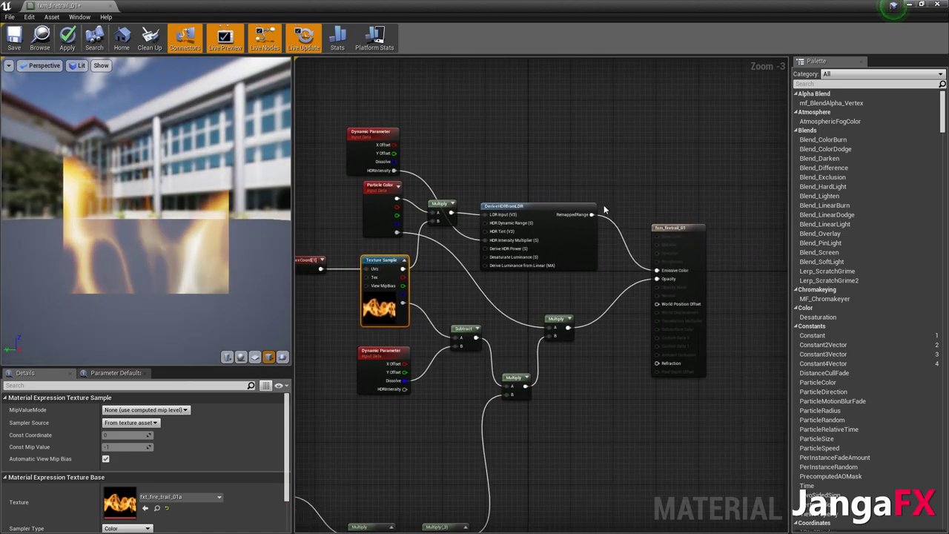
right_drag(611, 176, 687, 157)
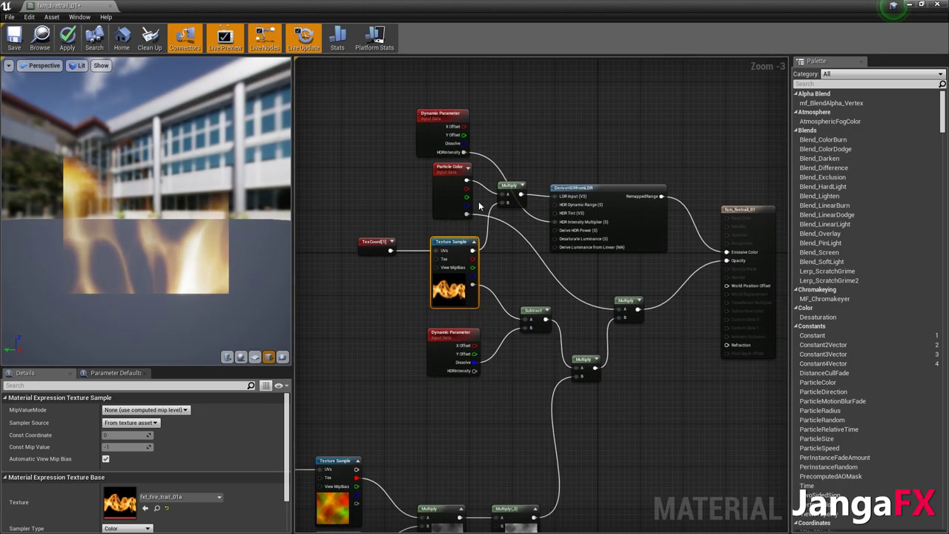
scroll(660, 333, down, 2)
right_drag(560, 379, 643, 287)
scroll(622, 310, up, 1)
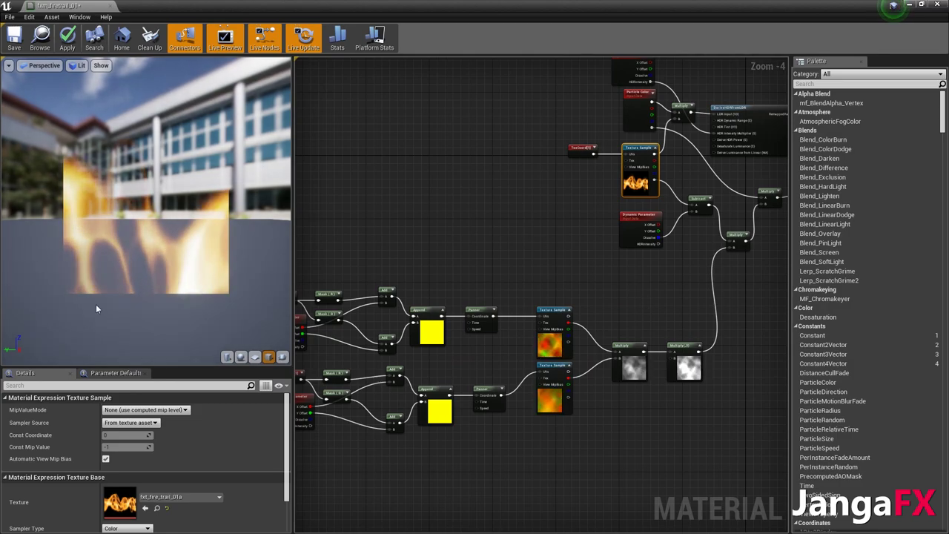
drag(177, 271, 200, 267)
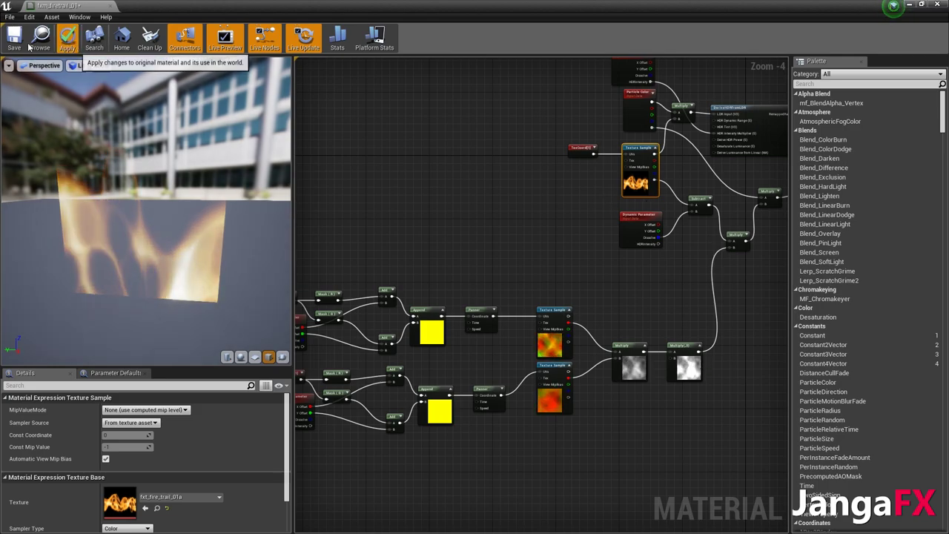
Apply the fire trail material changes and open the projectile particle system from the Particles/Fireball folder
click(68, 37)
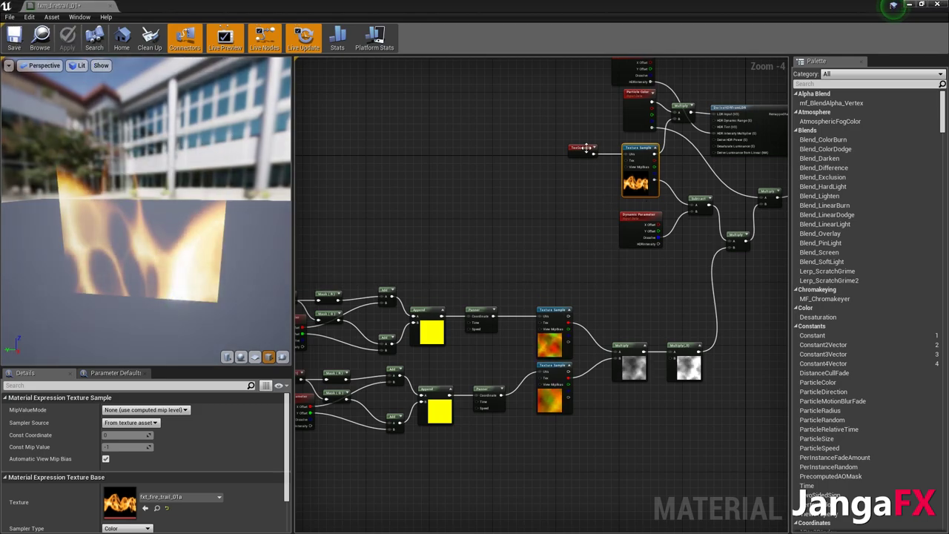
scroll(582, 151, up, 4)
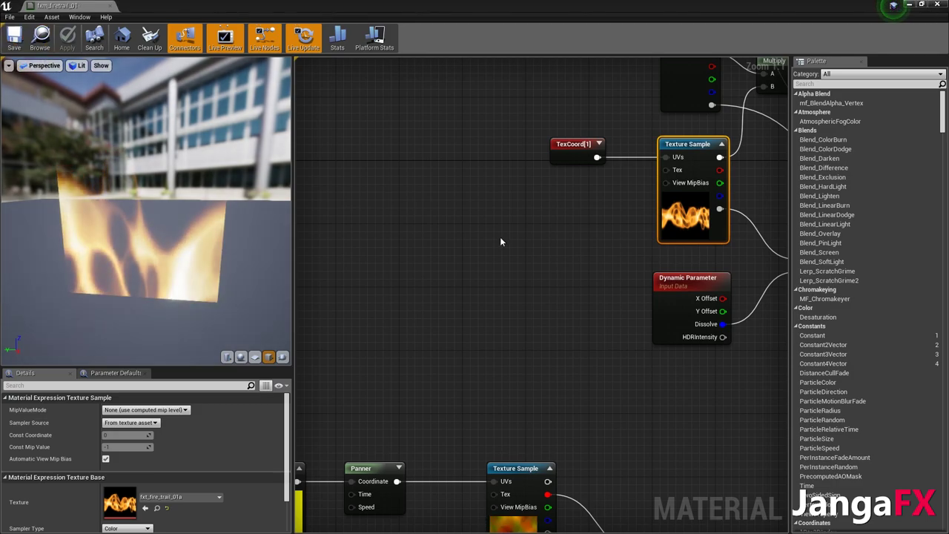
click(40, 36)
click(530, 271)
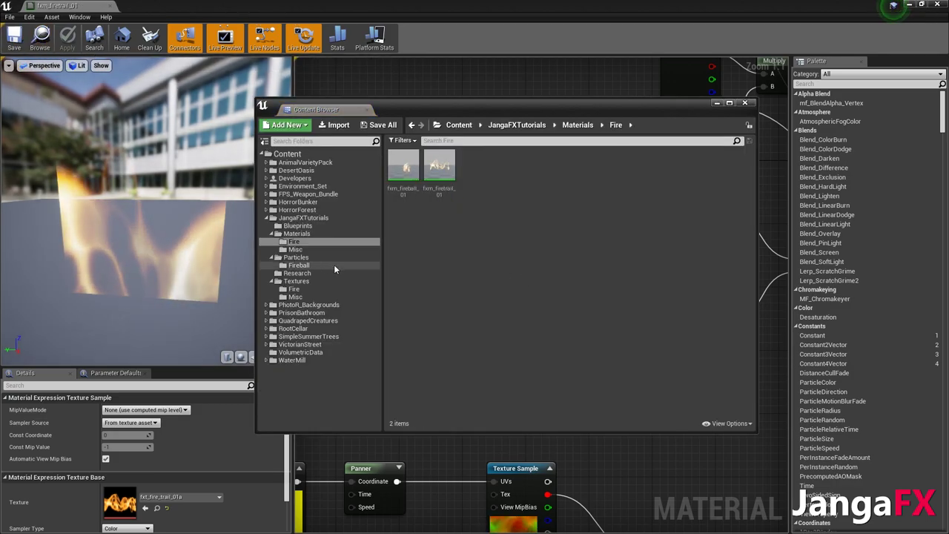
click(299, 265)
double_click(403, 165)
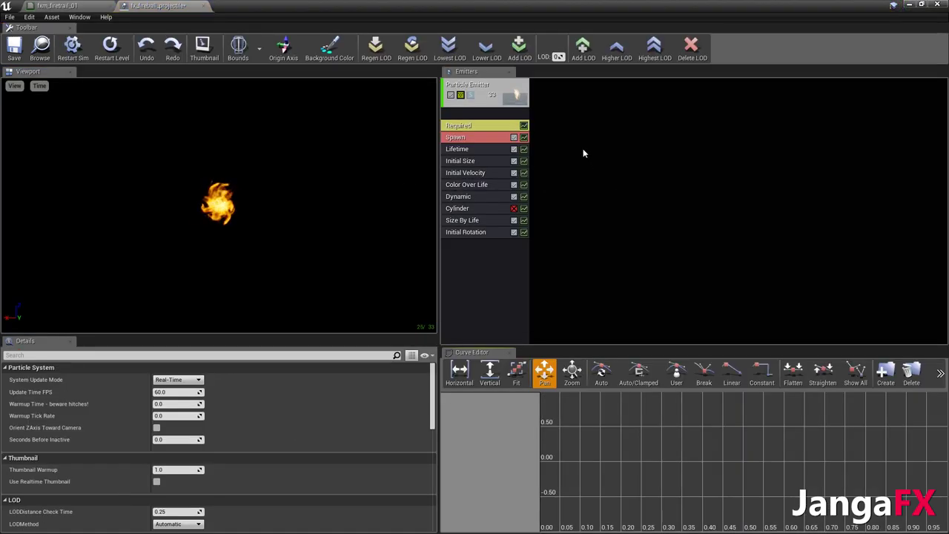
Set the fireball emitter's Lifetime to a minimum of 0.3 and a maximum of 0.4, and save the particle system
click(486, 150)
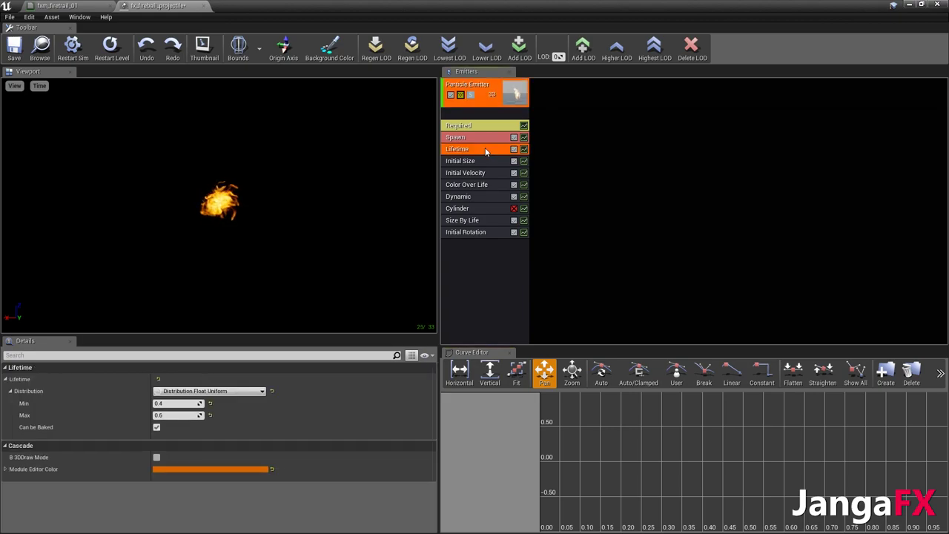
click(185, 403)
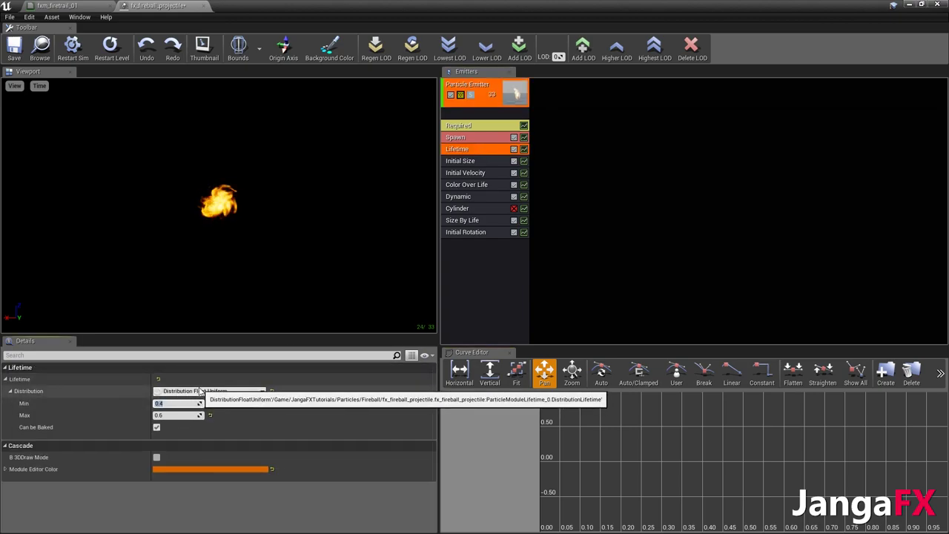
text(.)
text(4)
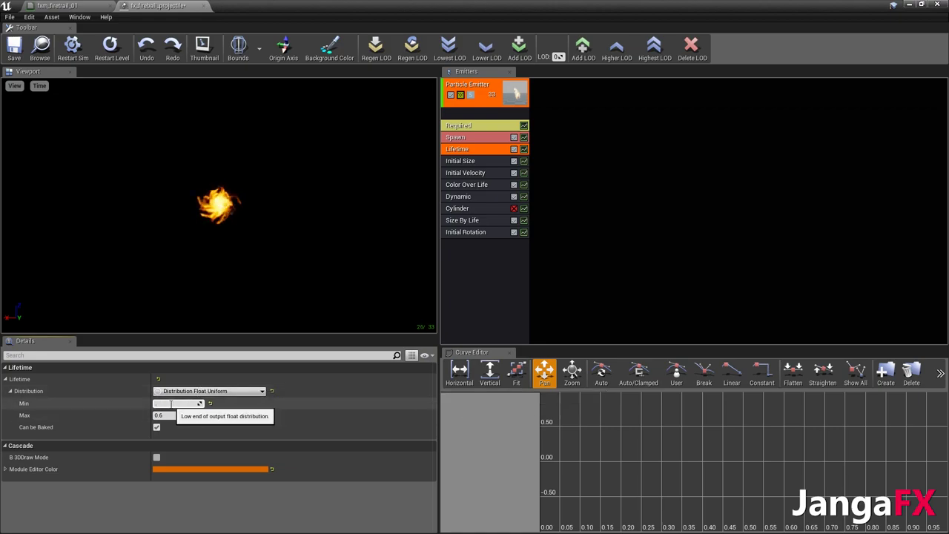
text(1)
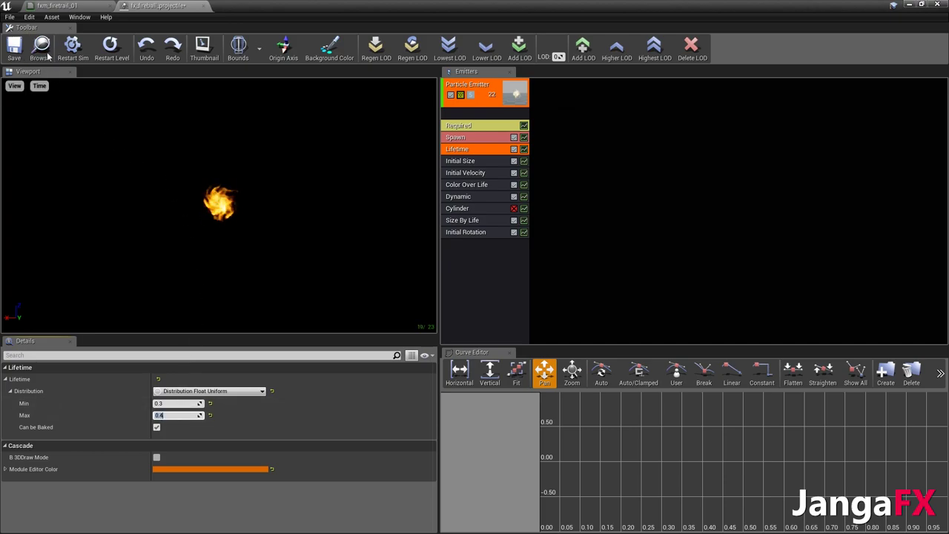
click(14, 46)
Set the X and Y Out Val of point 1 in the Size By Life curve to 2.5 and save the particle system
click(473, 220)
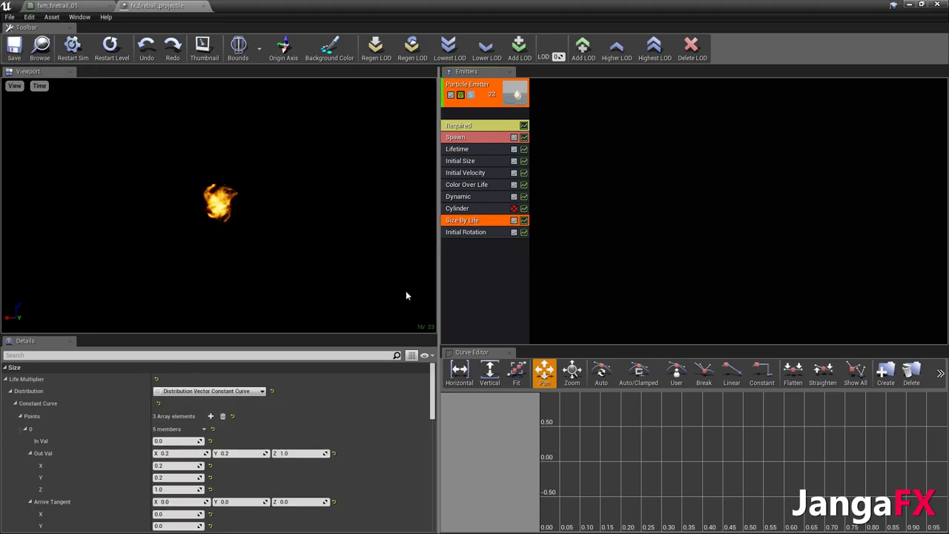
scroll(298, 432, down, 6)
scroll(188, 450, down, 2)
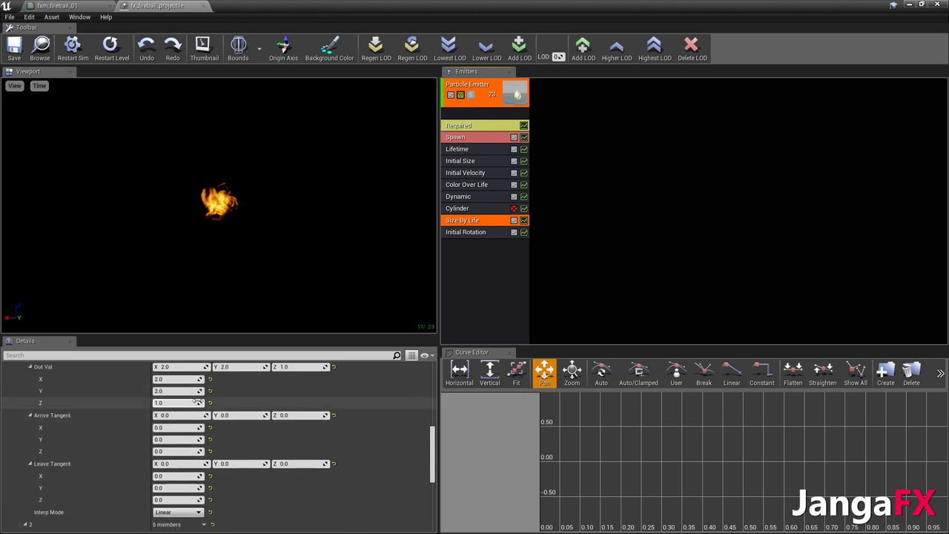
click(176, 399)
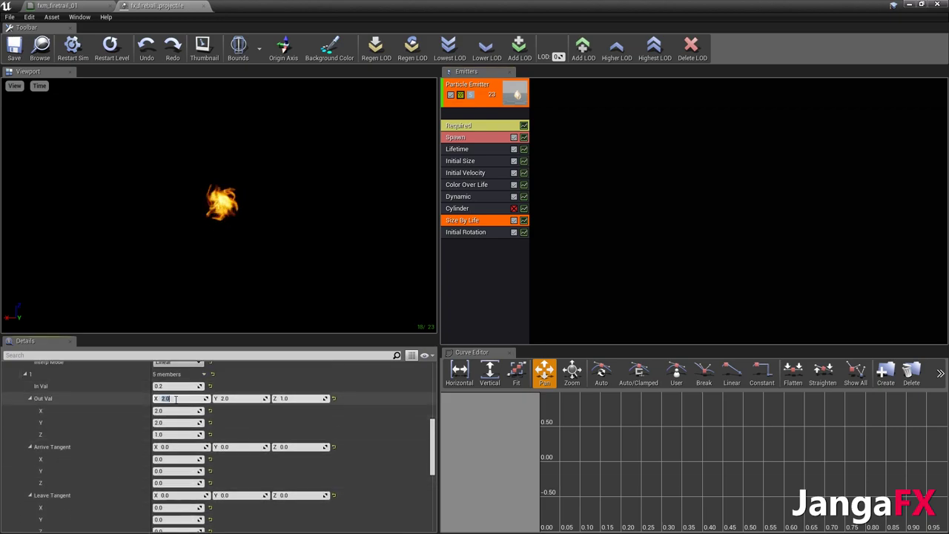
key(Return)
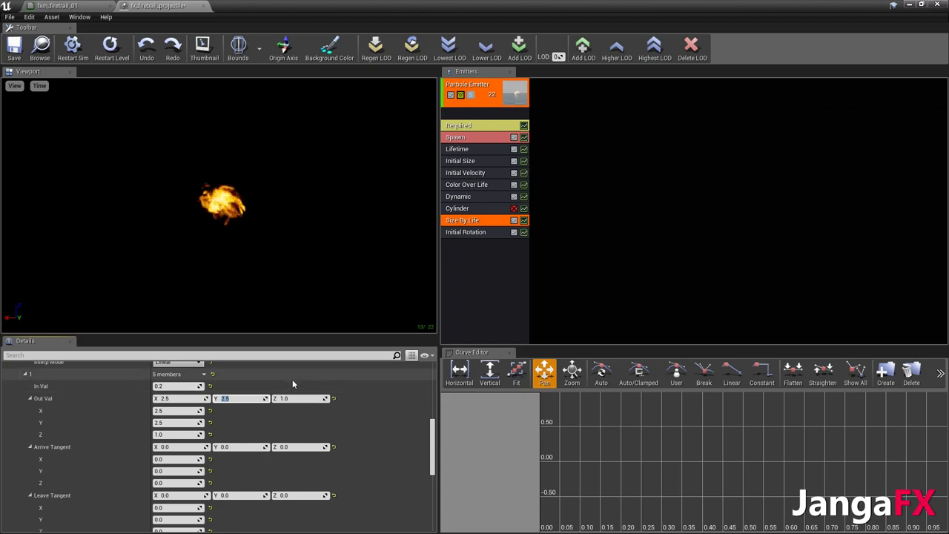
scroll(194, 390, down, 3)
scroll(209, 458, down, 5)
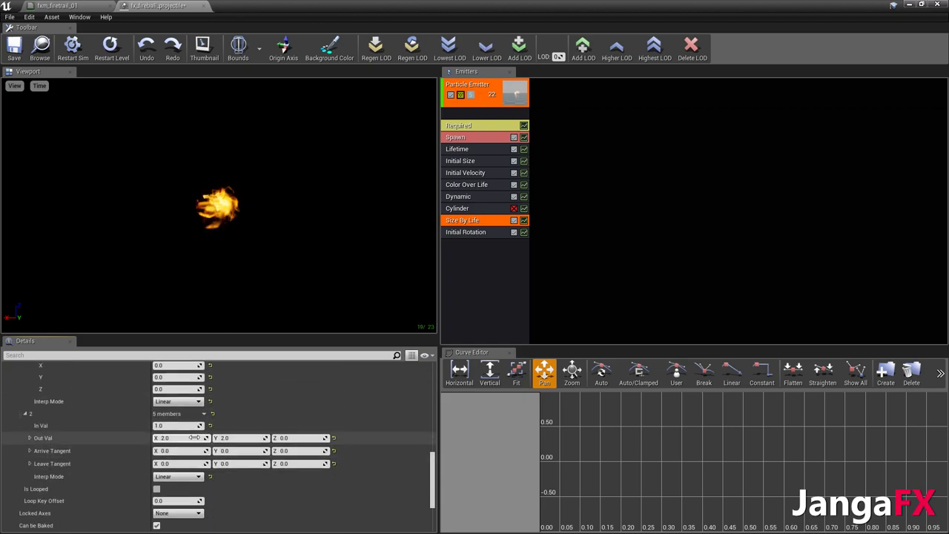
click(14, 48)
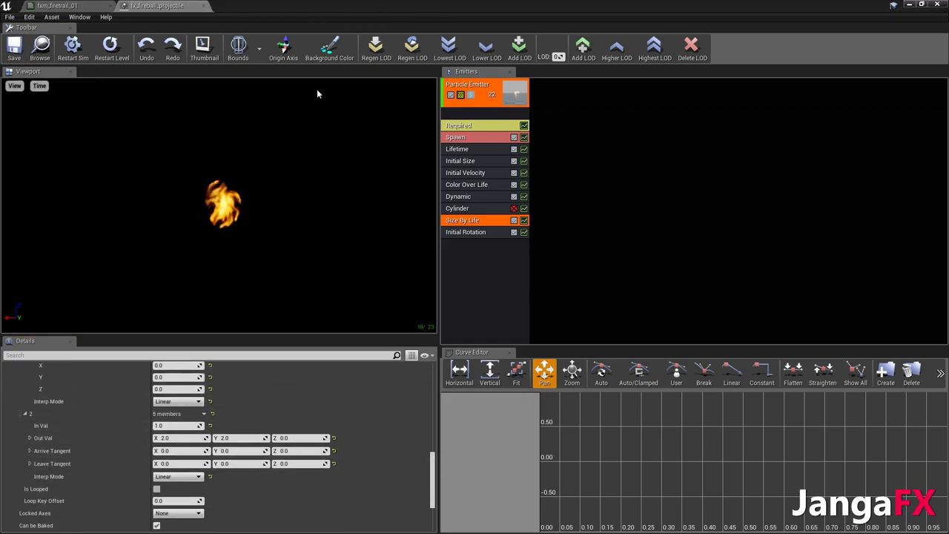
Add a new particle sprite emitter beside the fireball emitter and give it Ribbon Data as its type data
click(585, 110)
right_click(573, 95)
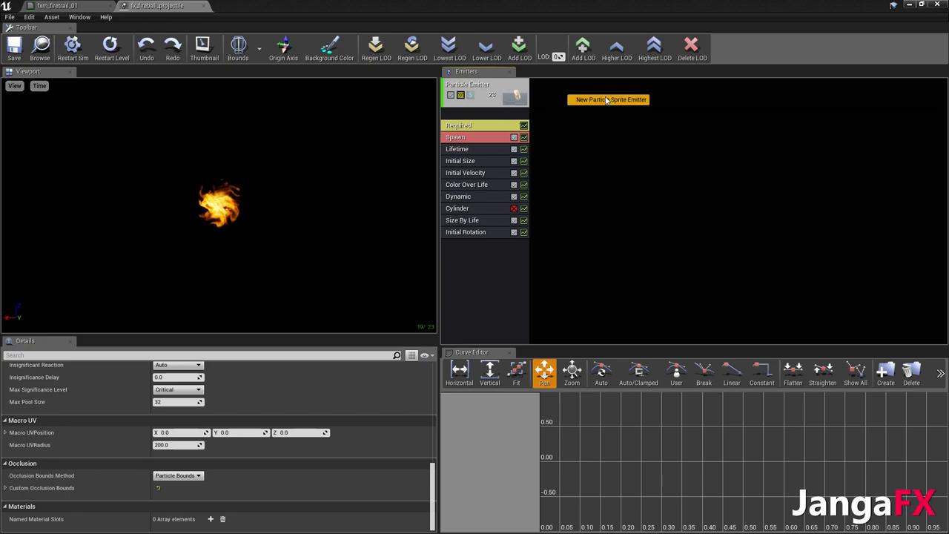
click(607, 100)
right_click(575, 120)
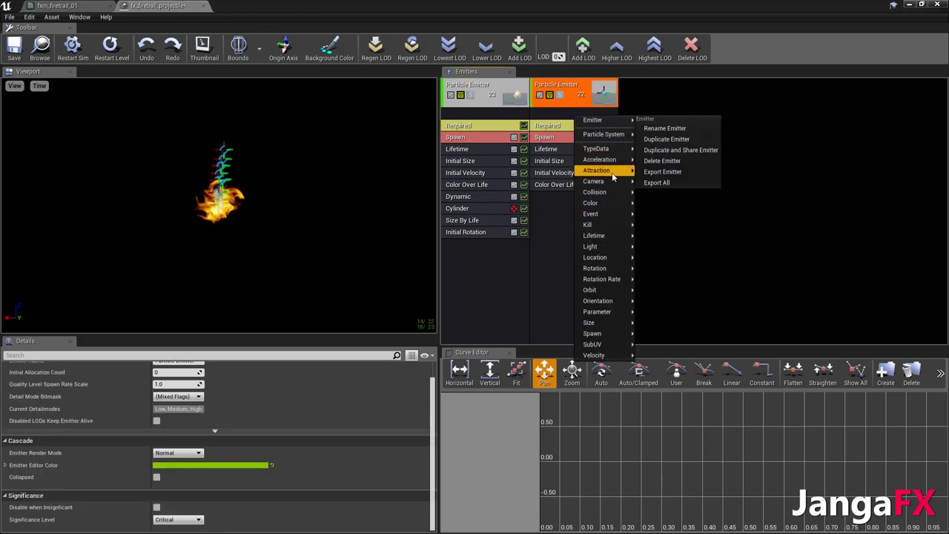
mouse_move(612, 151)
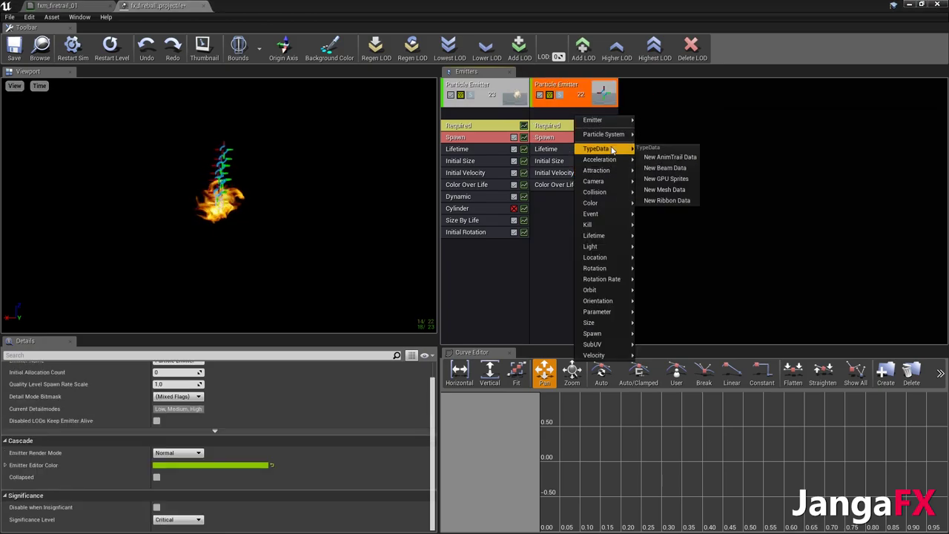
click(667, 200)
Replace the ribbon emitter's Color Over Life module with a copy from the fireball emitter, and copy the Dynamic module across as well
click(571, 186)
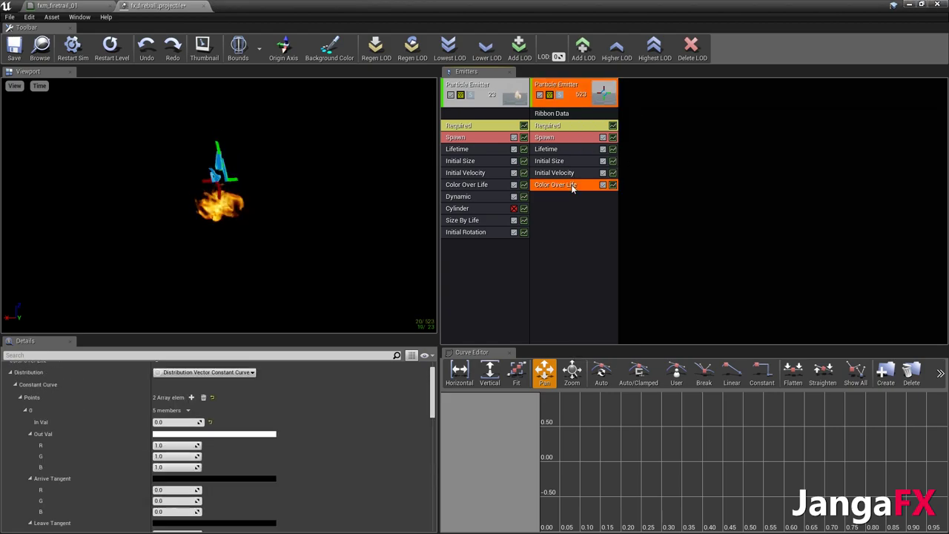
key(Delete)
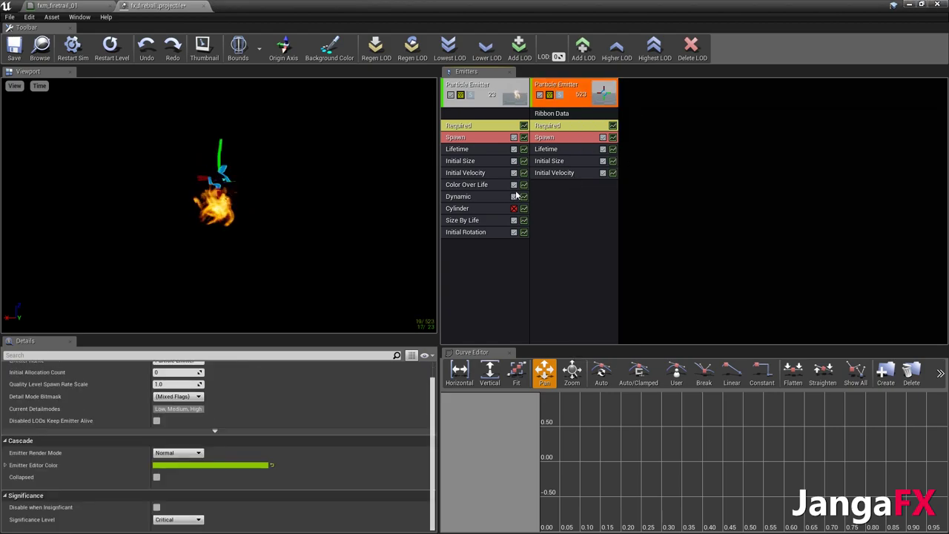
drag(468, 184, 563, 185)
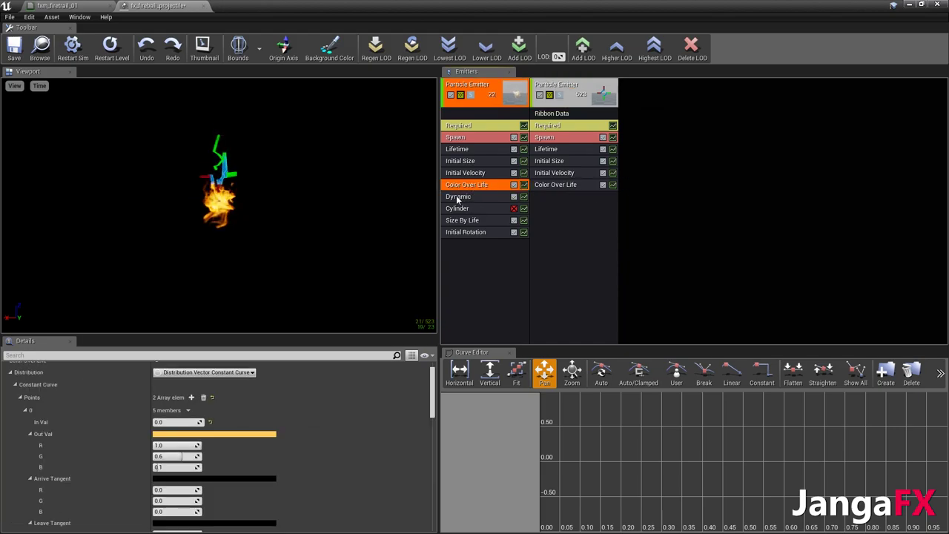
drag(458, 198, 562, 200)
click(563, 211)
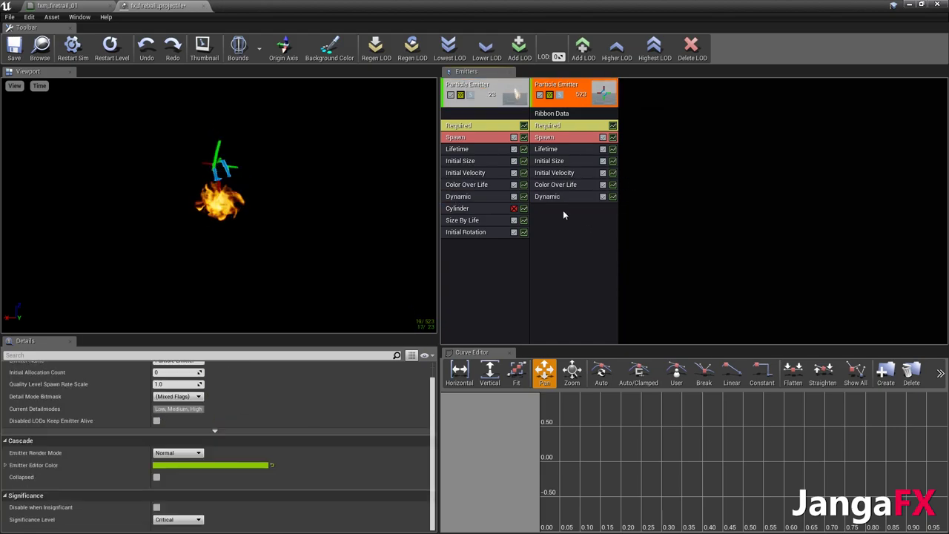
Set the HDRIntensity constant in the ribbon emitter's Dynamic module to 5
click(563, 197)
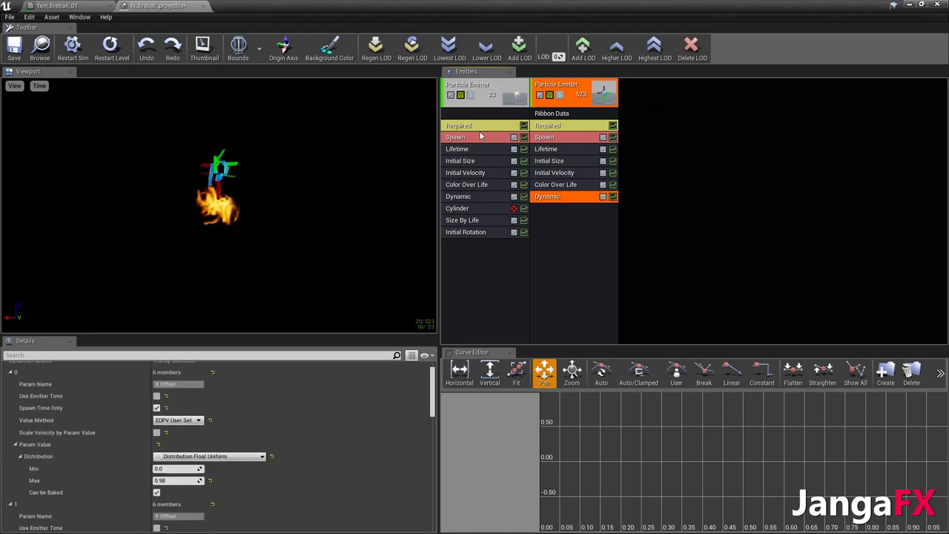
scroll(242, 458, down, 5)
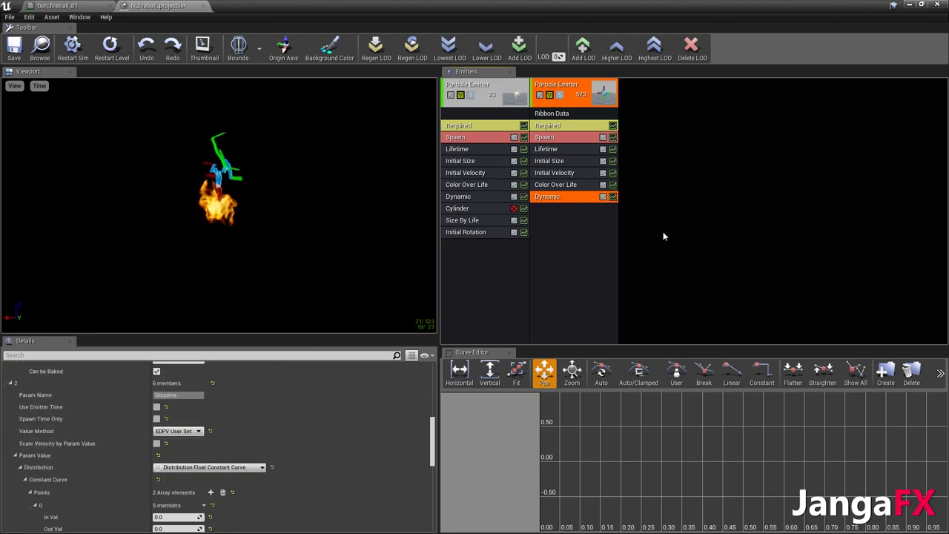
scroll(242, 476, down, 8)
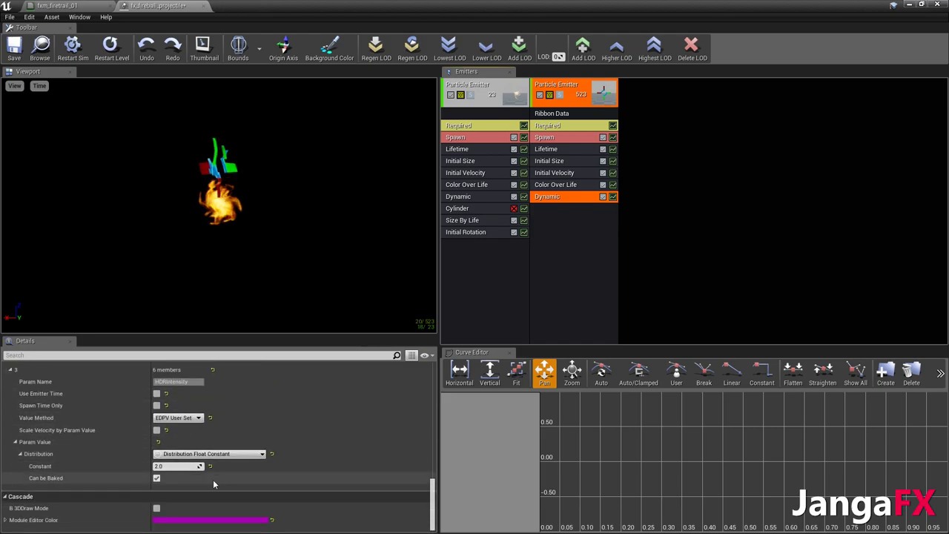
click(182, 467)
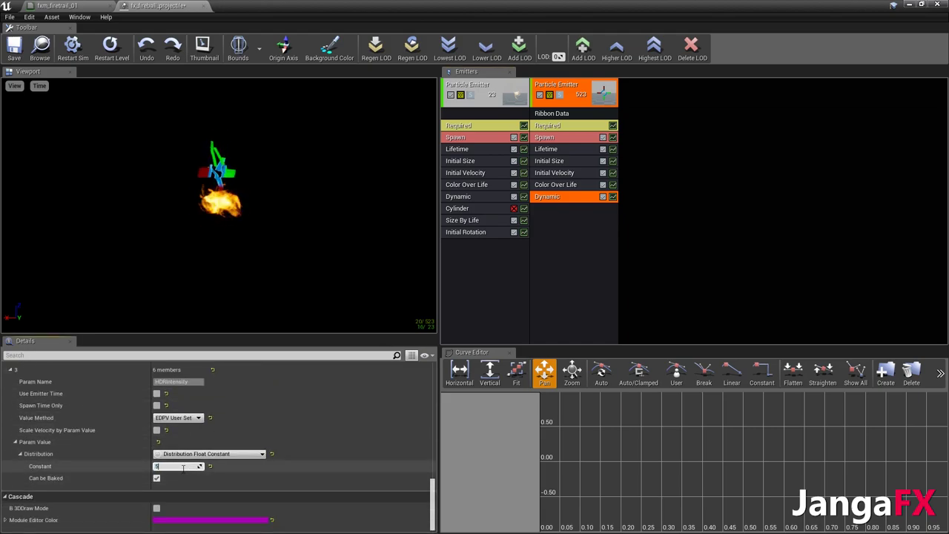
click(560, 239)
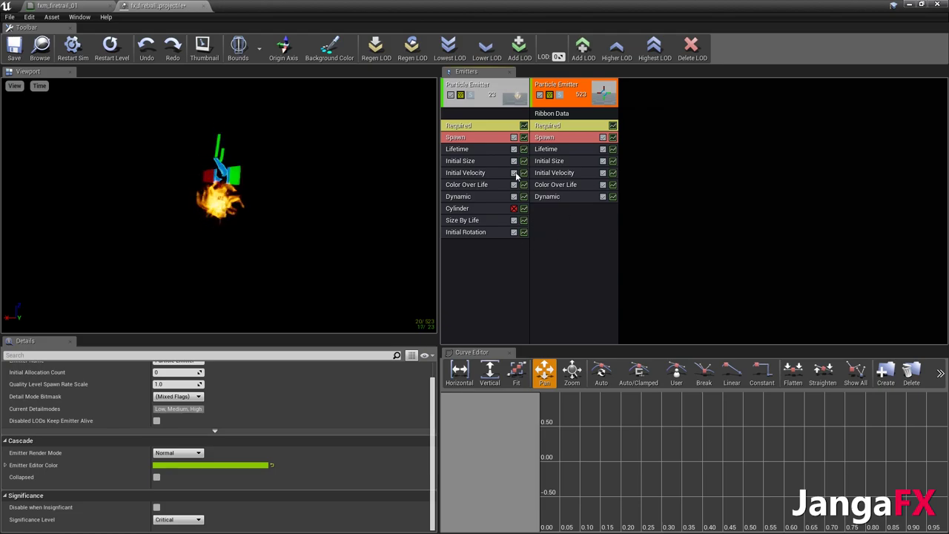
Check the spawn rate of the fireball emitter
click(477, 137)
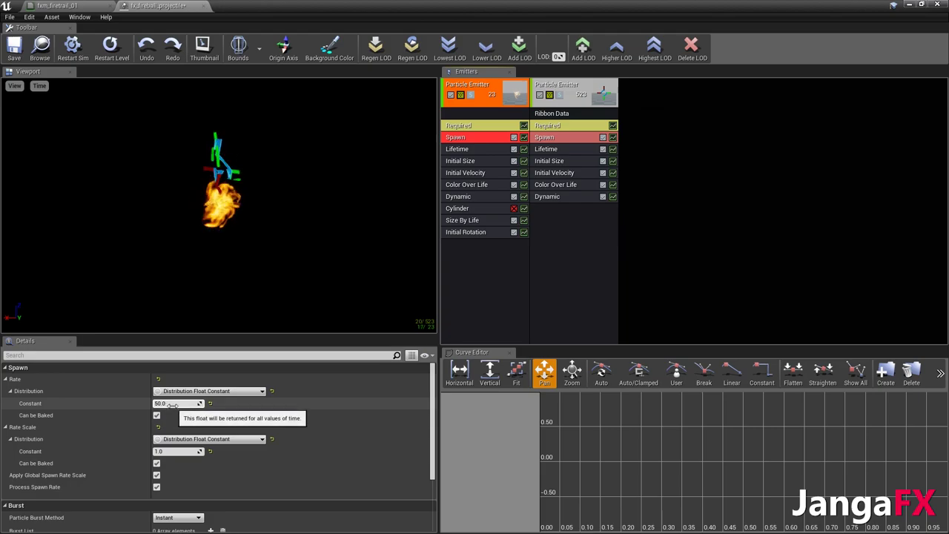
click(169, 404)
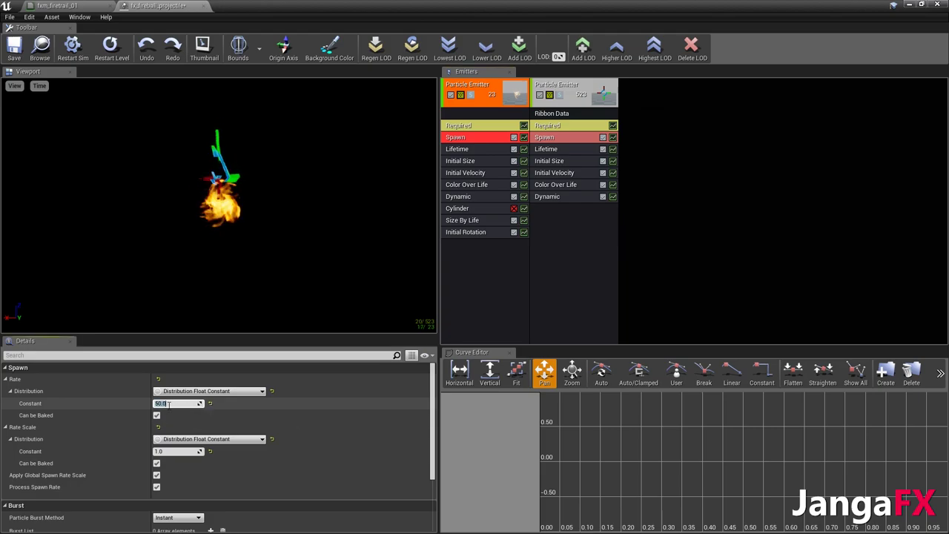
click(587, 255)
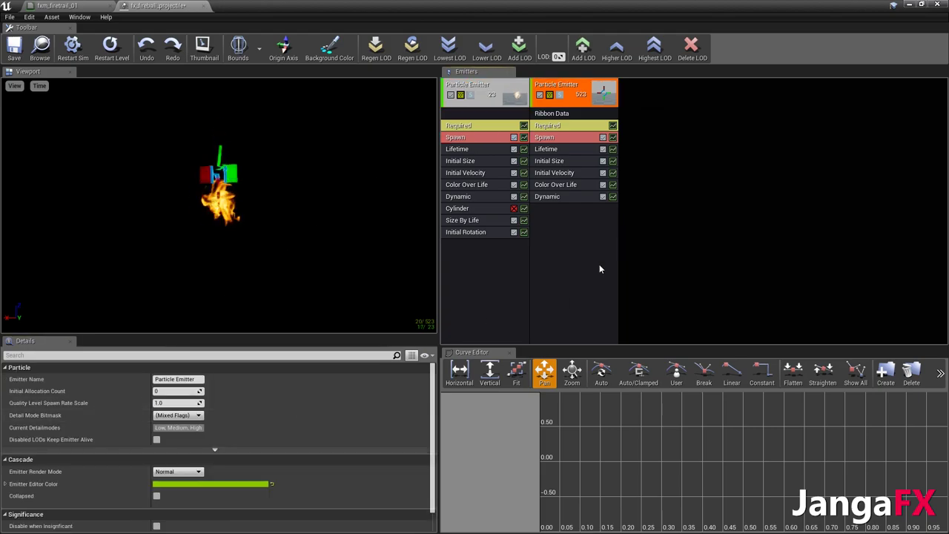
Assign the fxm_firetrail_01 material to the ribbon emitter in its Required module
click(561, 126)
click(235, 388)
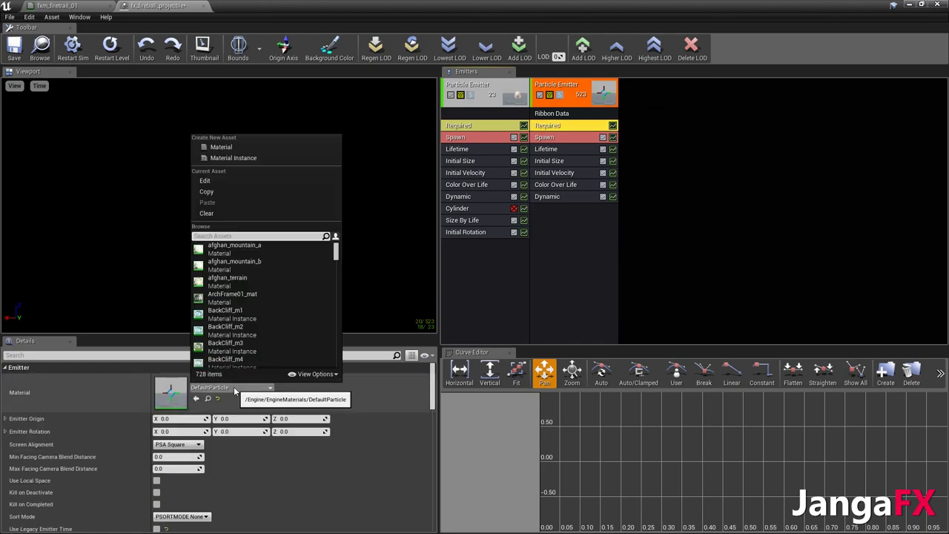
text(fxm)
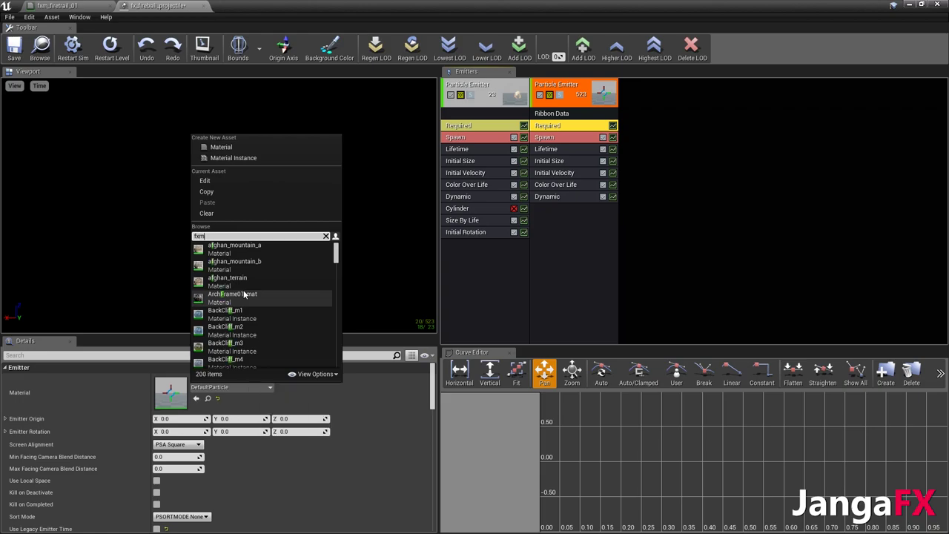
click(238, 282)
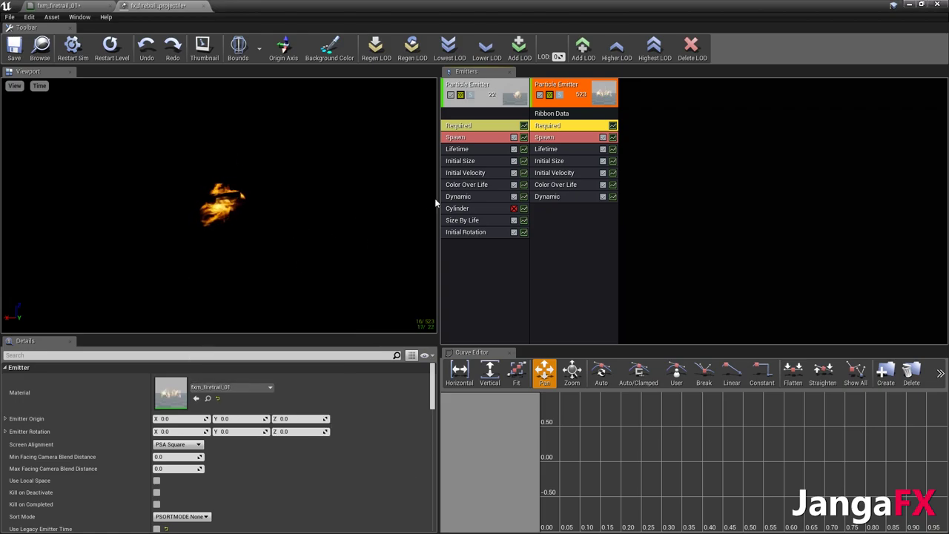
click(534, 269)
Examine the ribbon emitter's Color Over Life and Ribbon Data settings
click(568, 186)
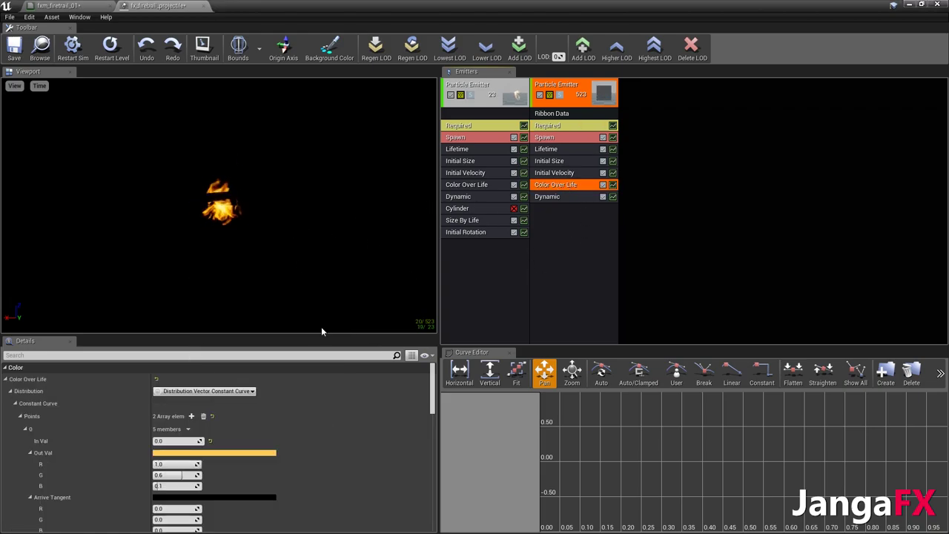
click(558, 114)
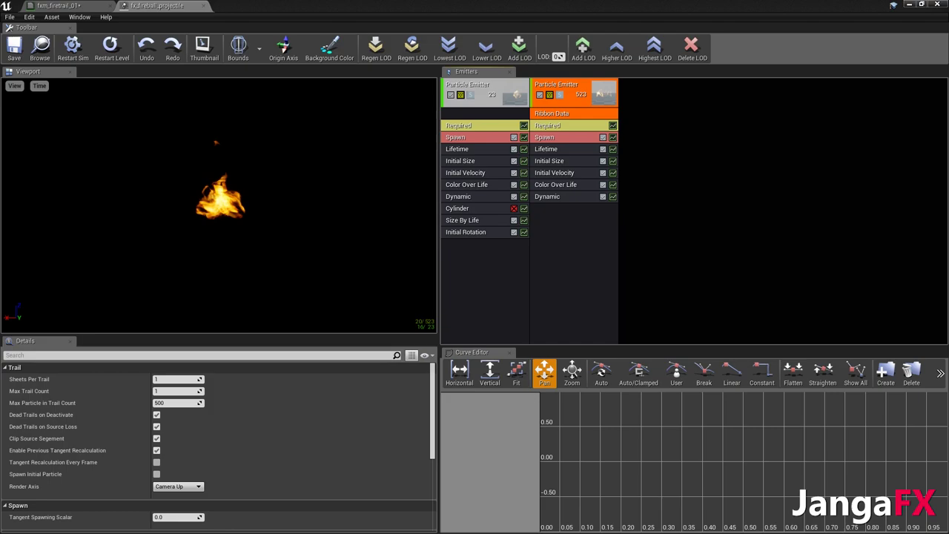
click(682, 244)
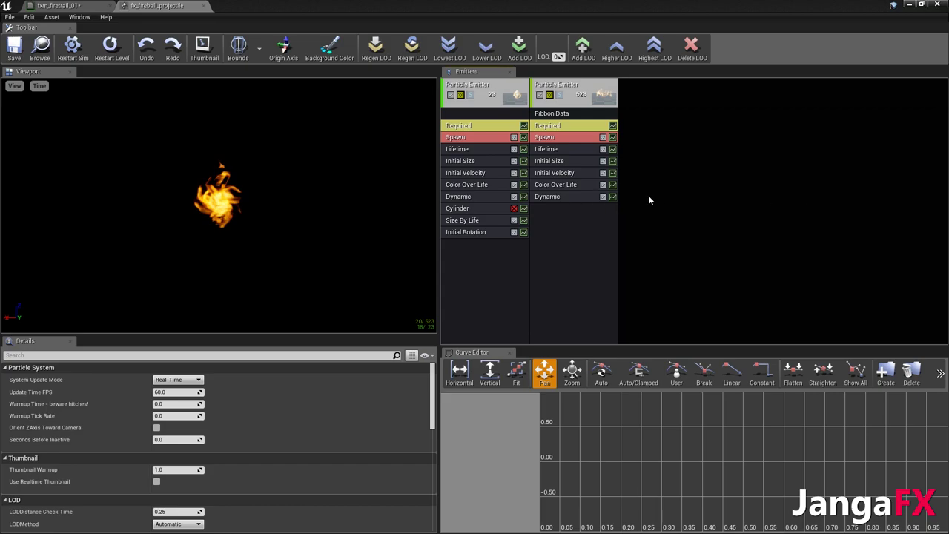
In the ribbon emitter's Ribbon Data, set Max Particle in Trail Count to 75, disable Clip Source Segement, enable Tangent Recalculation Every Frame and Spawn Initial Particle
click(570, 113)
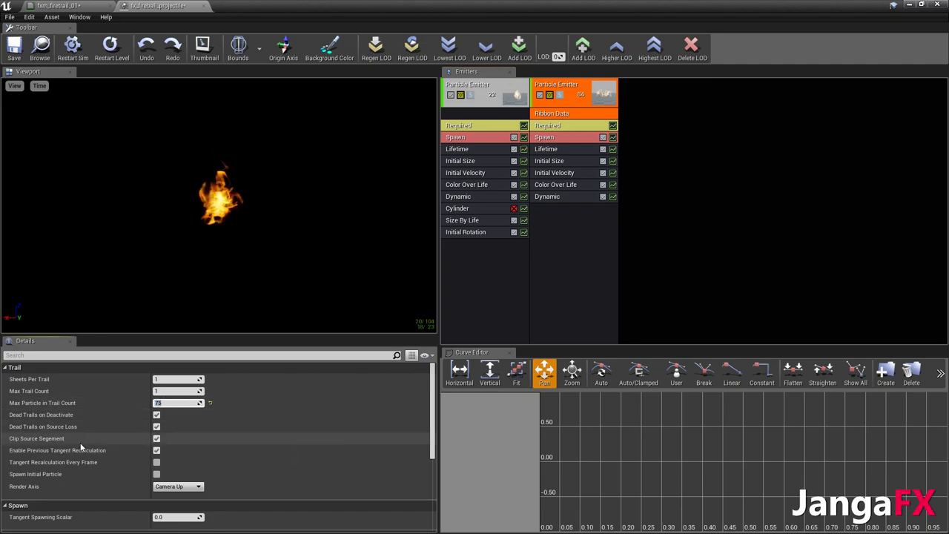
click(156, 438)
click(157, 463)
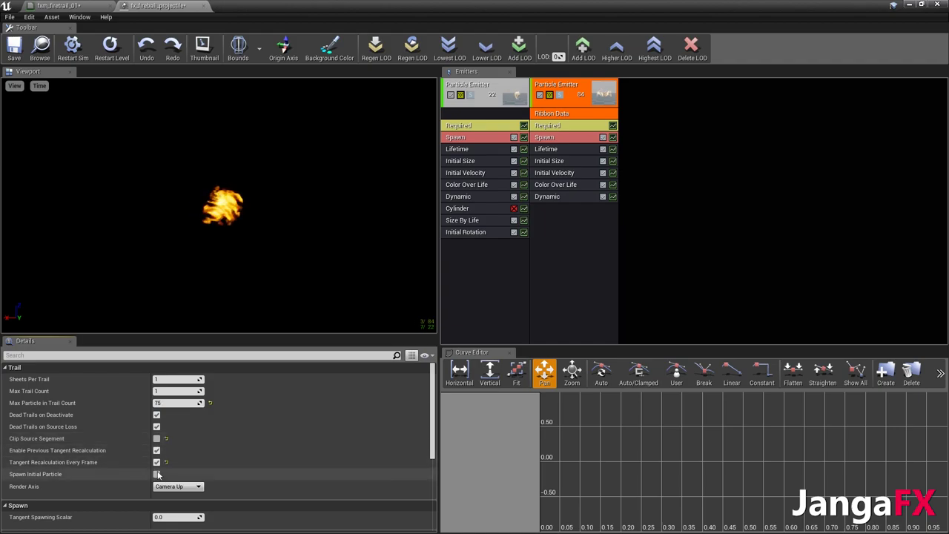
click(157, 474)
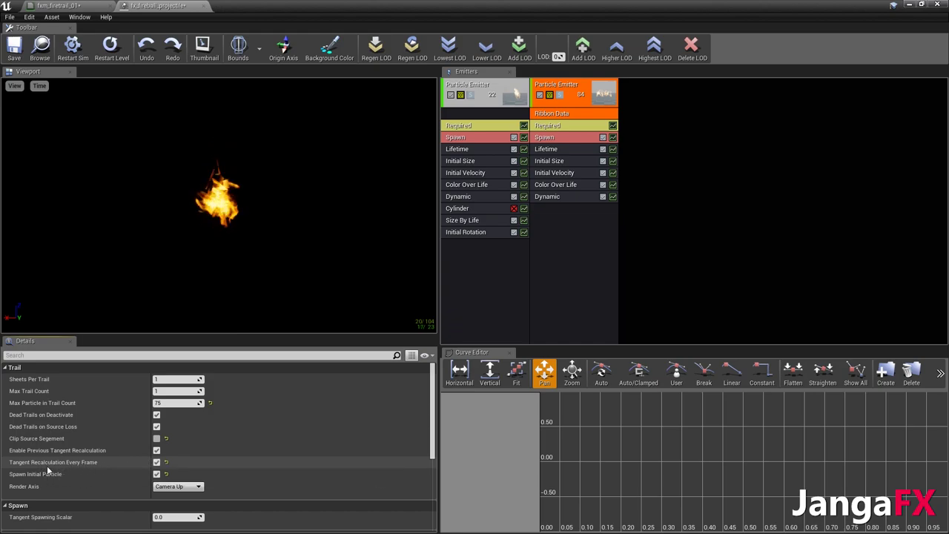
Set the ribbon's Tiling Distance to 250 and its Distance Tessellation Step Size to 1
scroll(237, 460, down, 2)
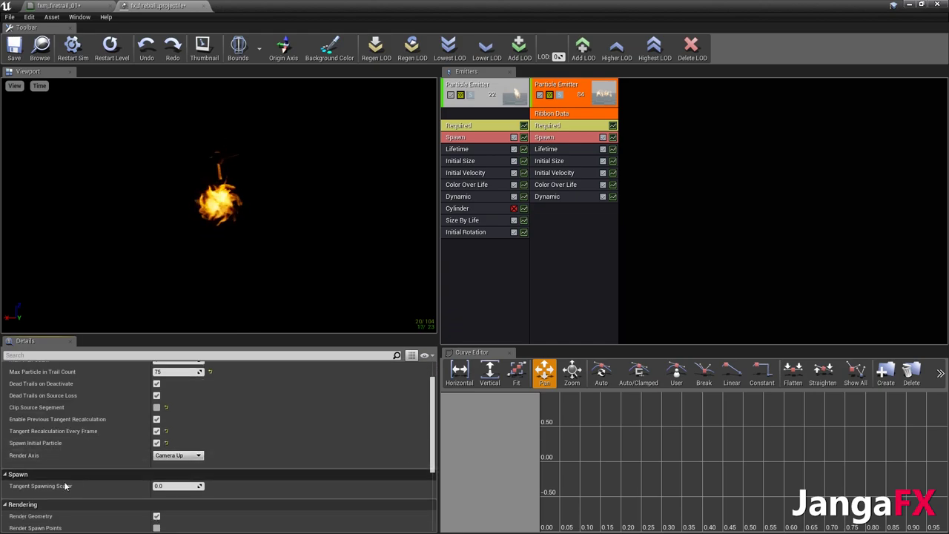
scroll(221, 460, down, 2)
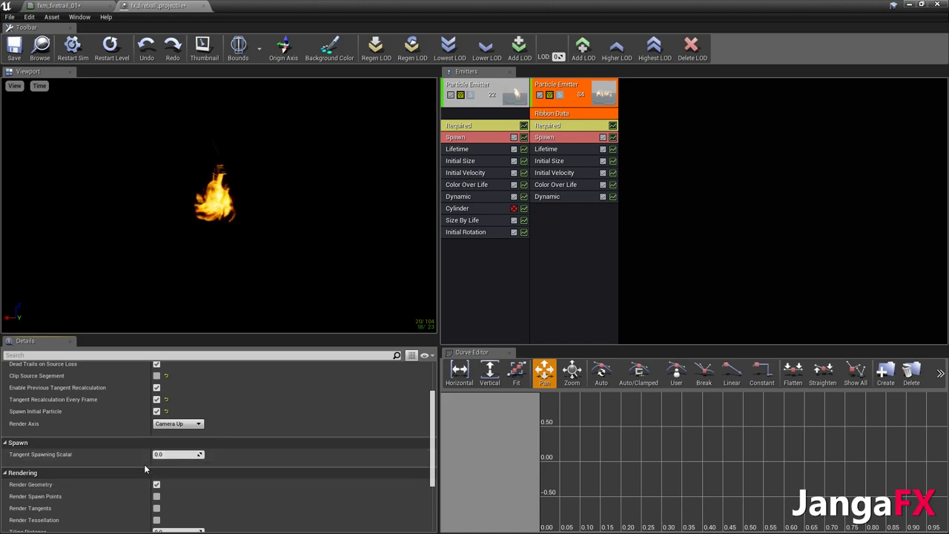
scroll(144, 464, down, 2)
scroll(162, 448, down, 2)
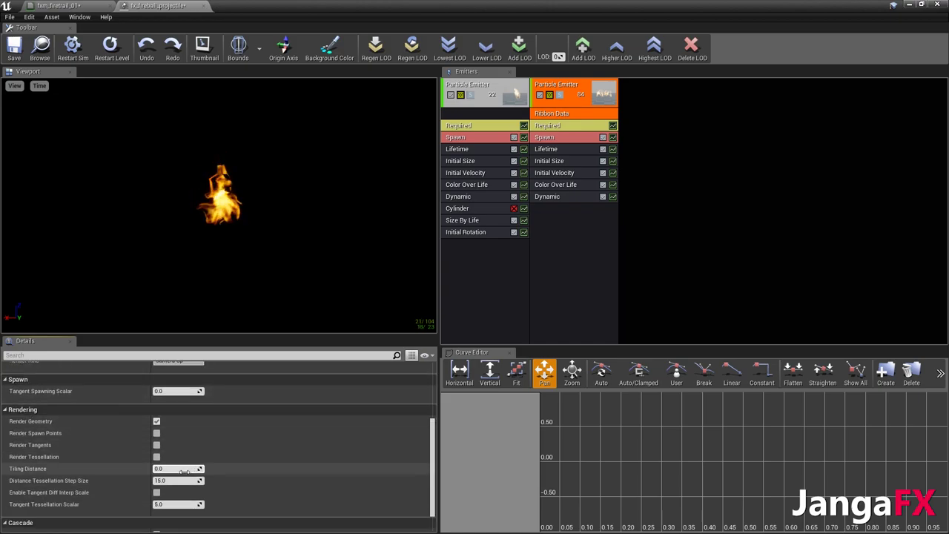
click(167, 469)
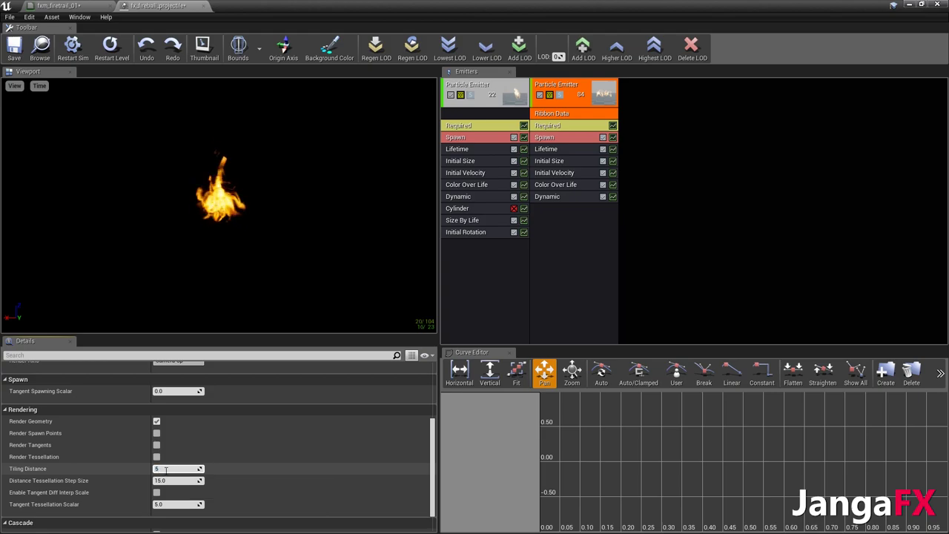
text(250)
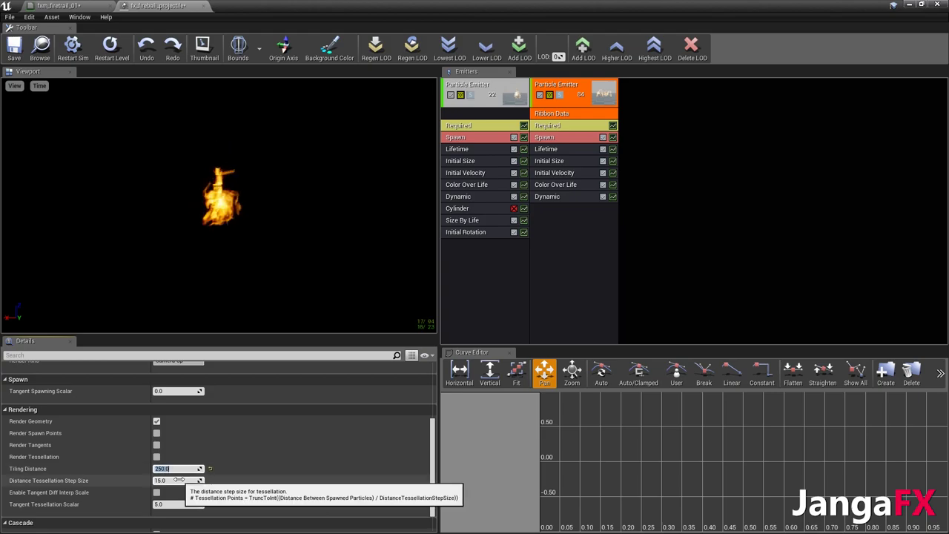
click(180, 481)
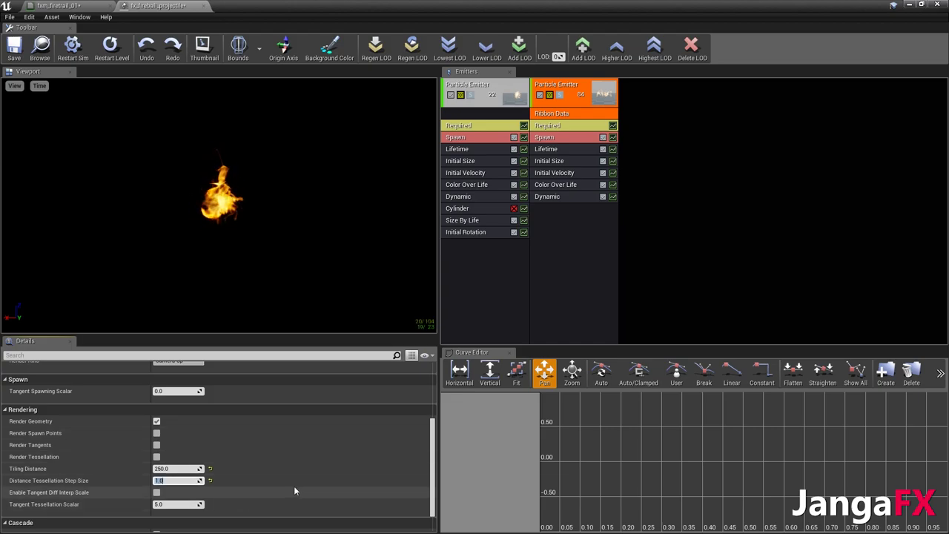
scroll(229, 447, up, 3)
scroll(229, 447, down, 2)
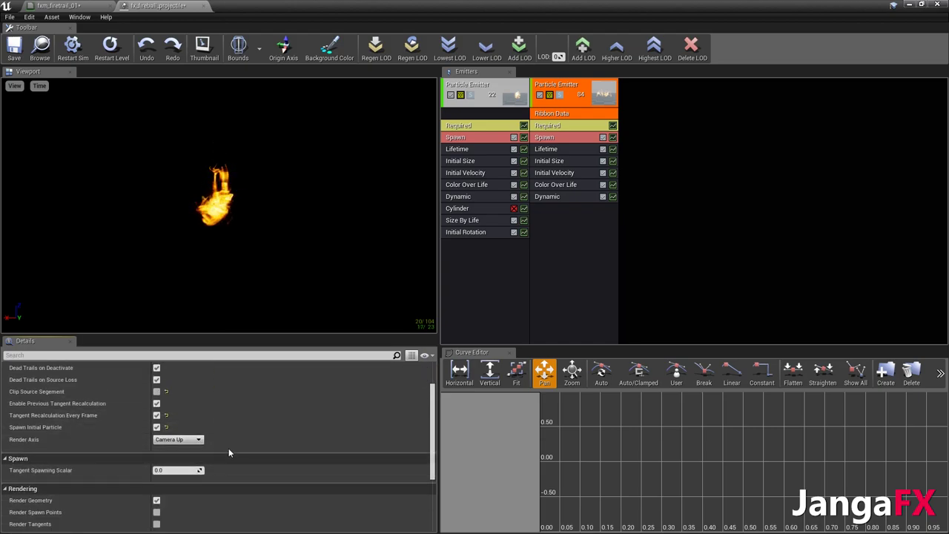
scroll(227, 451, down, 3)
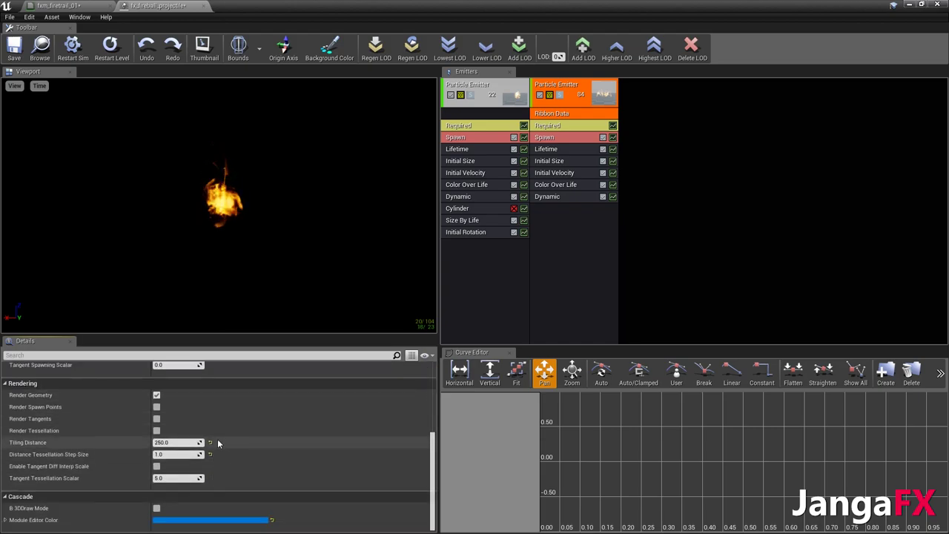
Set the maximum Start Velocity in the ribbon emitter's Initial Velocity module to 45 on X, Y and Z
click(555, 172)
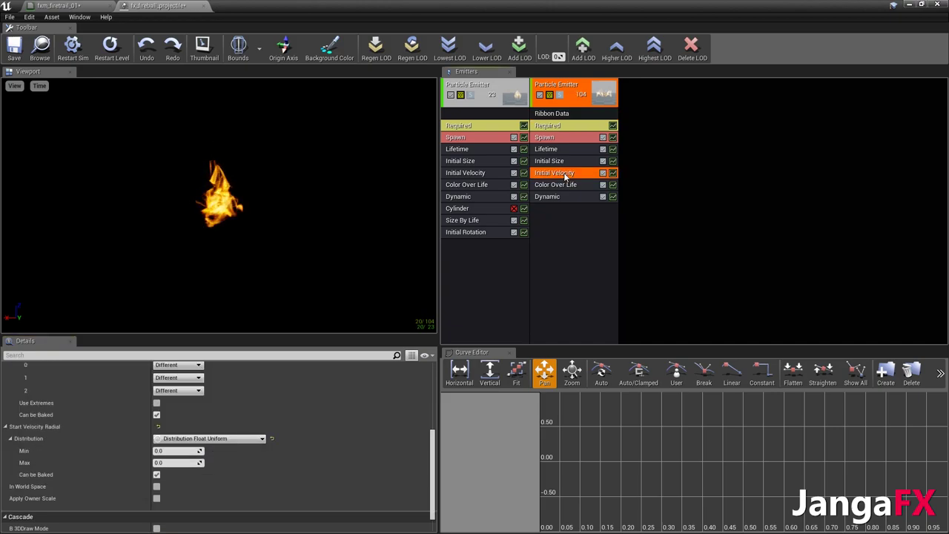
scroll(187, 393, up, 3)
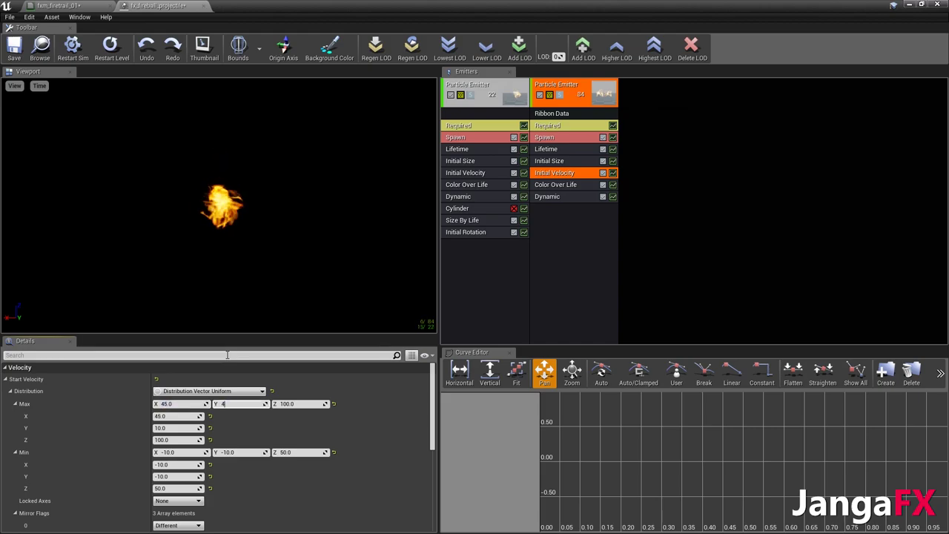
click(167, 403)
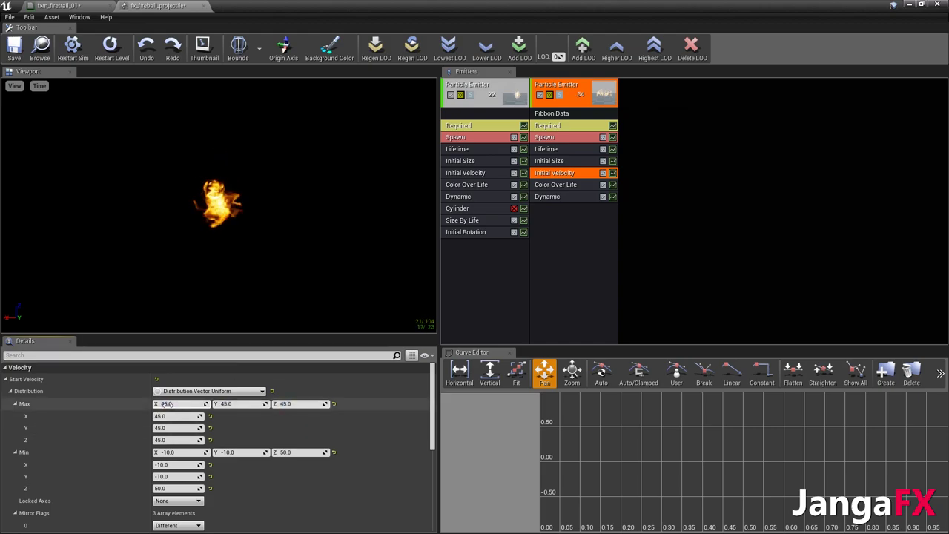
Set the minimum Start Velocity of the ribbon emitter to -45 on X, Y and Z
click(182, 450)
click(183, 452)
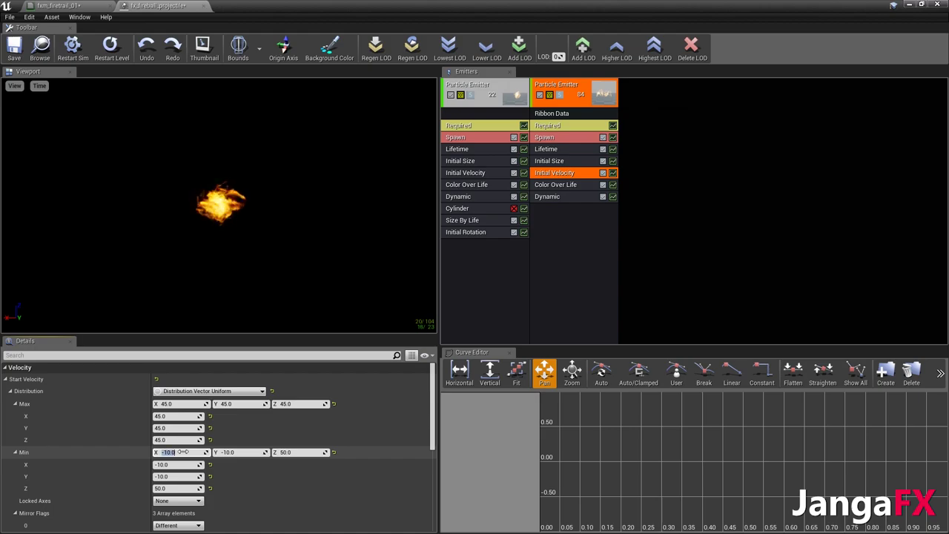
text(-)
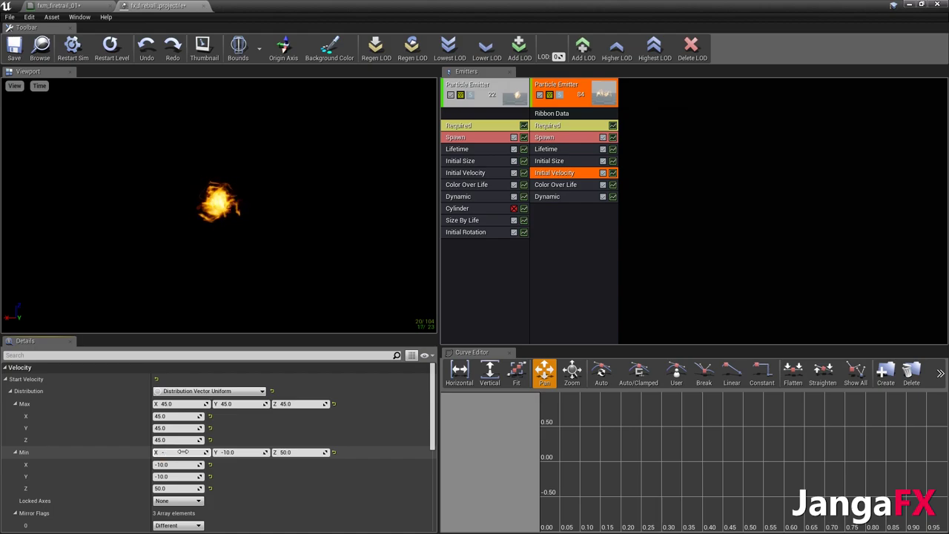
text(45)
key(Tab)
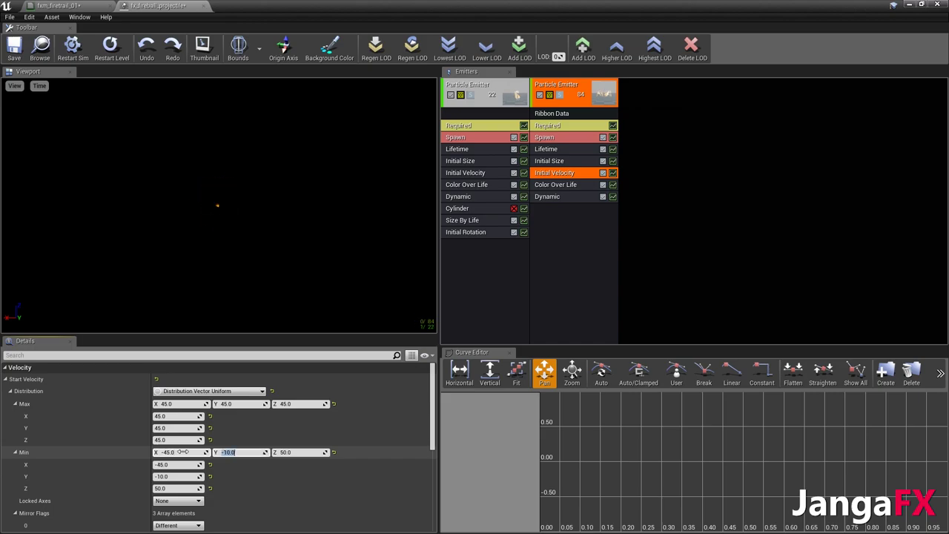
text(-45)
key(Tab)
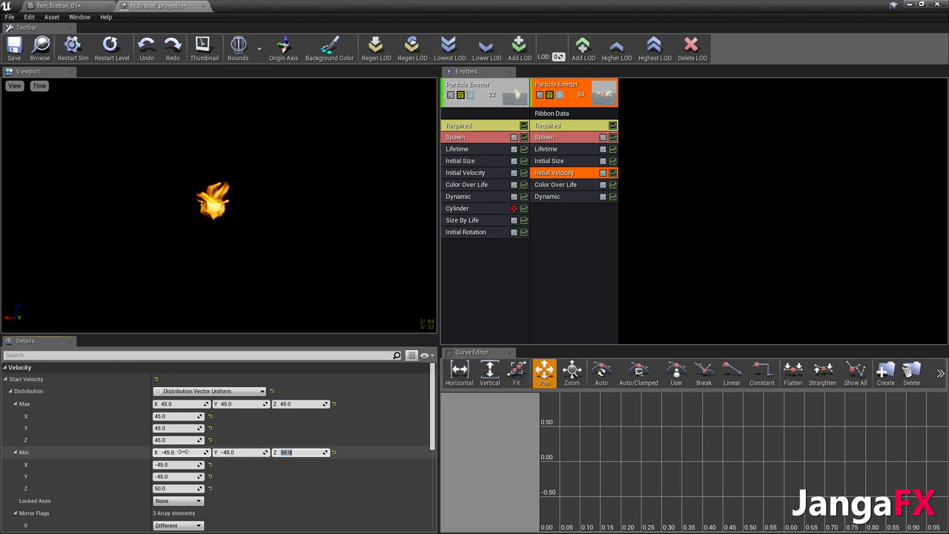
text(-45.0)
key(Return)
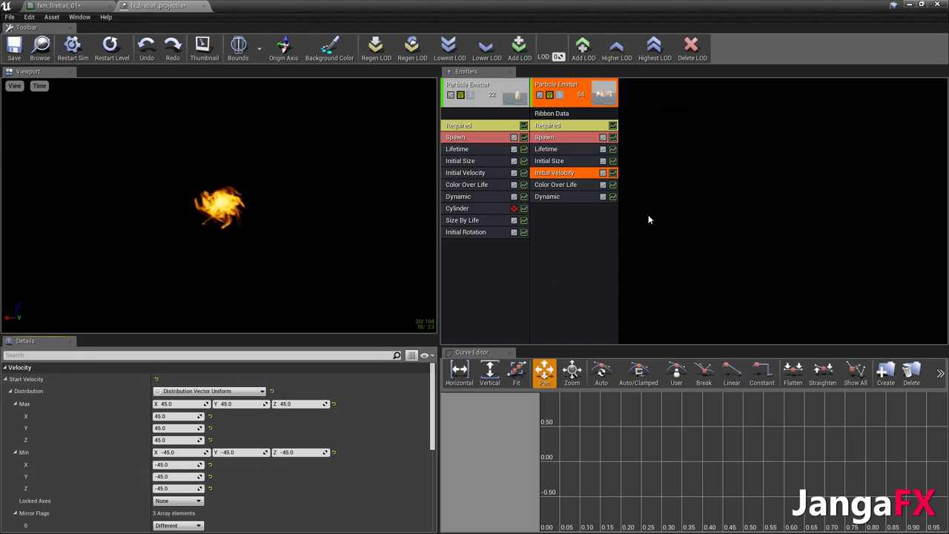
Solo the ribbon emitter and add a Size By Life module to it
click(564, 83)
click(560, 95)
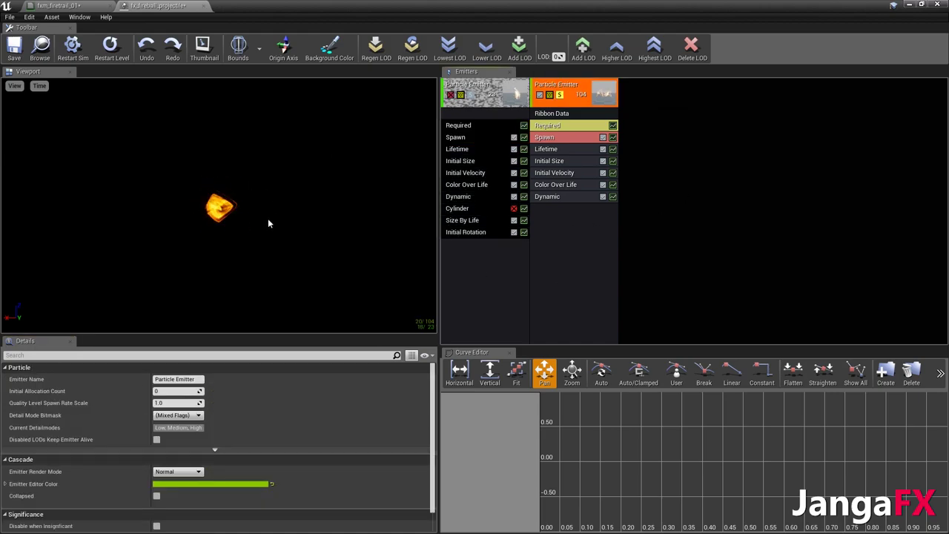
right_click(558, 208)
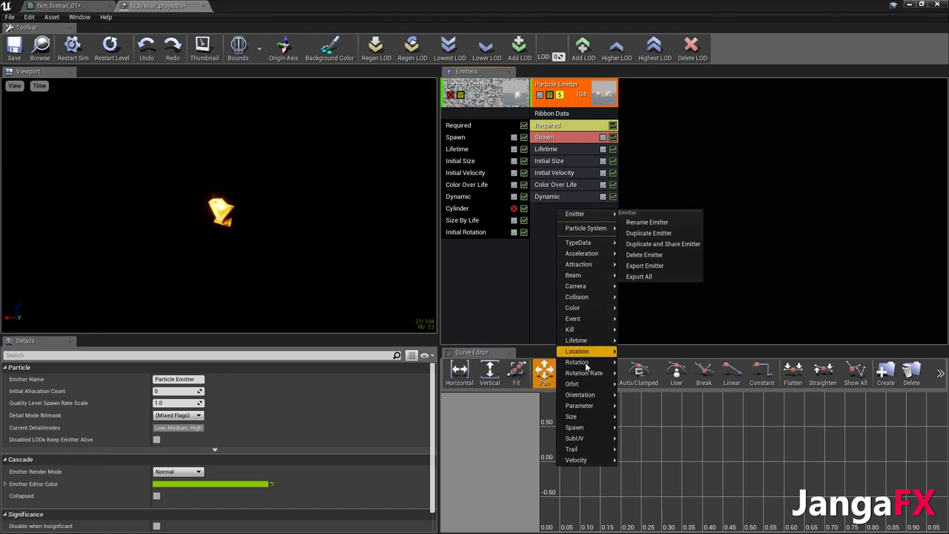
mouse_move(578, 417)
click(644, 438)
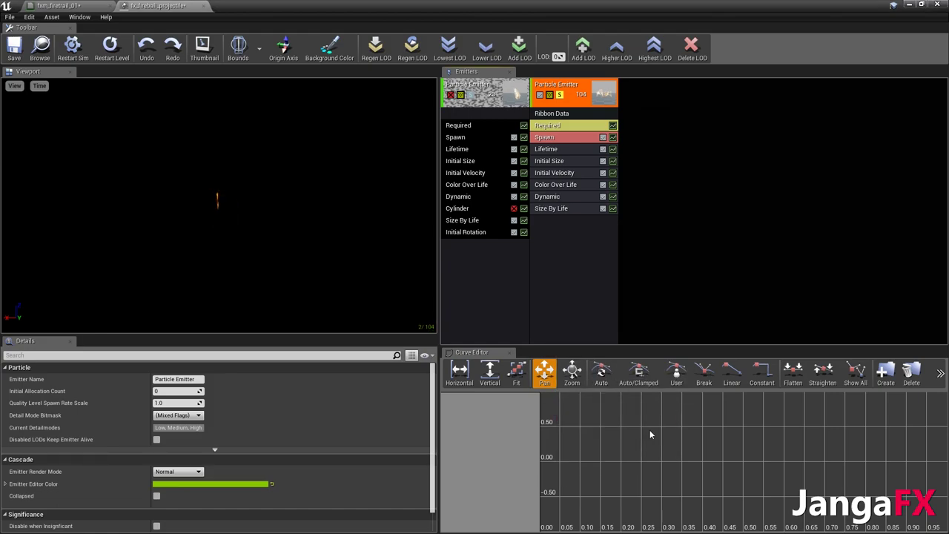
Set the X and Y Out Val of the second curve point in the ribbon's Size By Life module to 8
click(561, 211)
scroll(212, 465, down, 6)
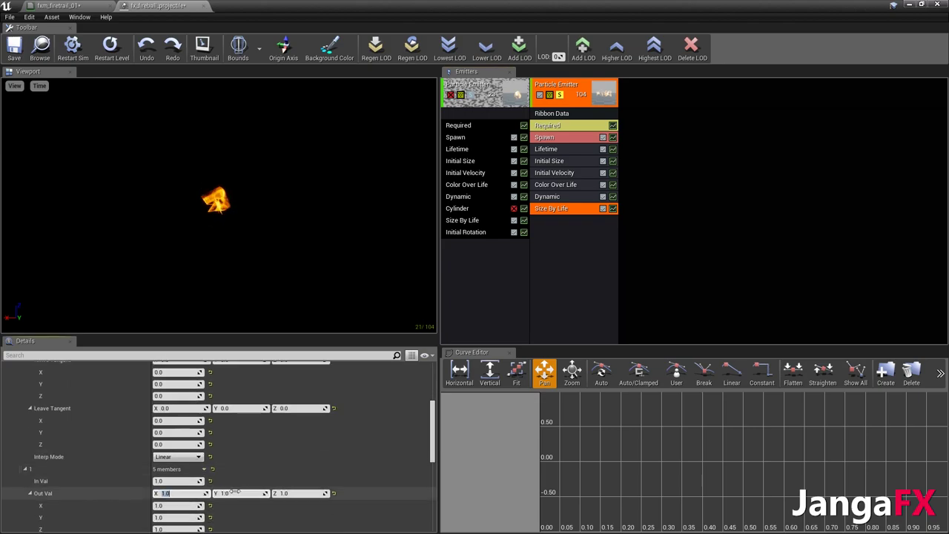
click(188, 494)
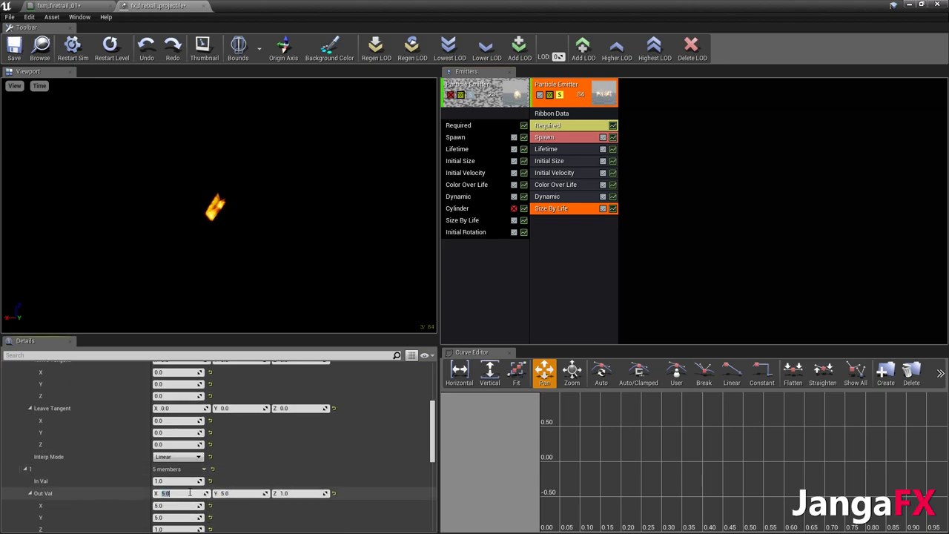
text(8)
click(245, 494)
text(8)
key(Return)
Set the ribbon emitter's Initial Size to a maximum of 15 and a minimum of 10 on X and Y
click(550, 161)
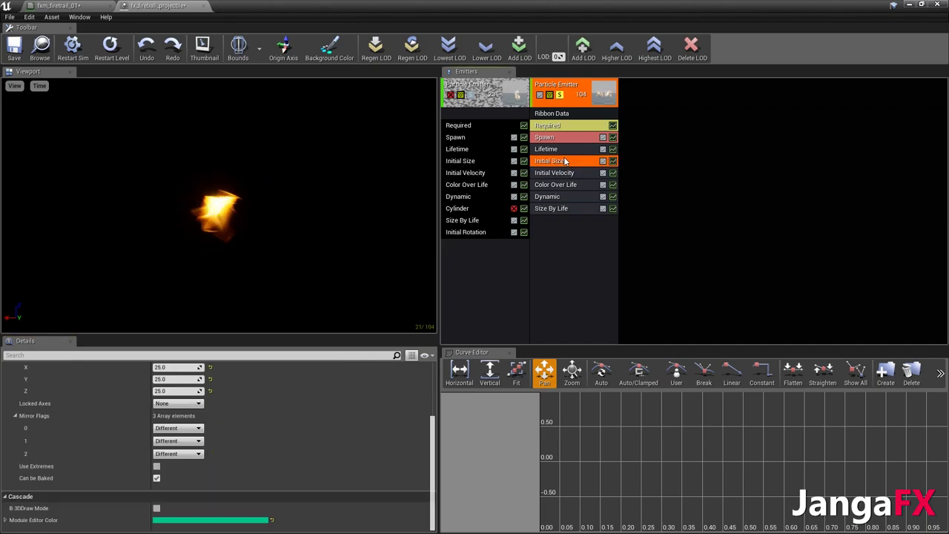
scroll(189, 398, up, 3)
click(178, 398)
text(15)
key(Return)
click(238, 386)
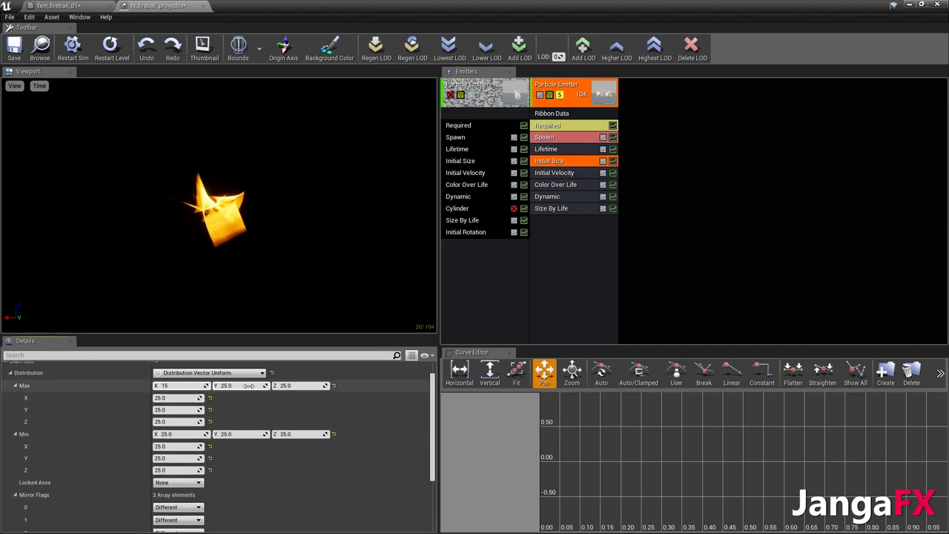
text(15)
click(183, 434)
text(10)
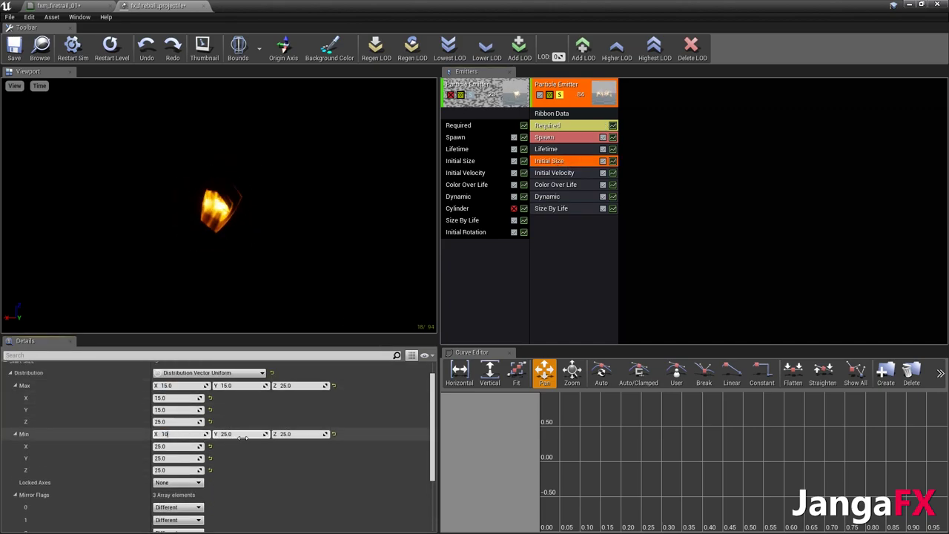
click(242, 435)
text(10)
key(Return)
Set Locked Axes to XY for the ribbon emitter's Initial Size distribution
scroll(221, 462, down, 1)
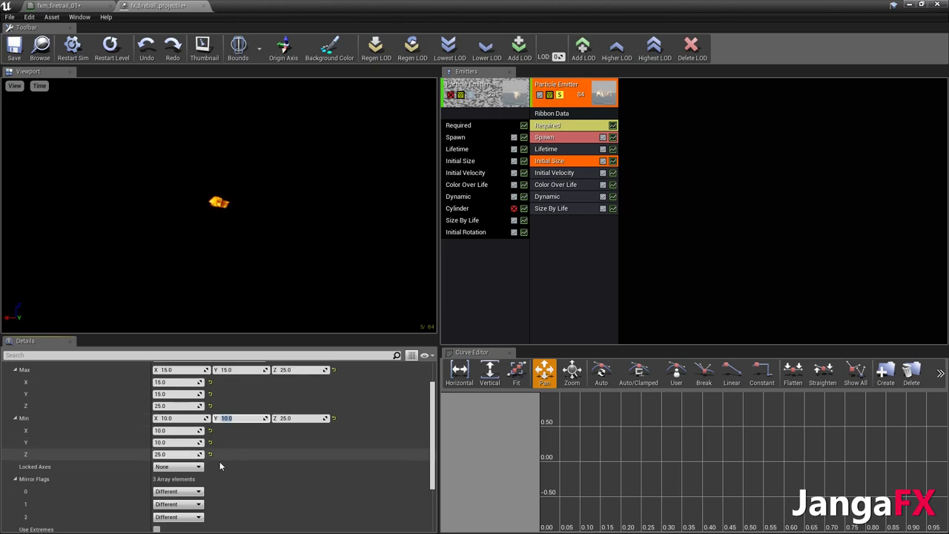
click(178, 466)
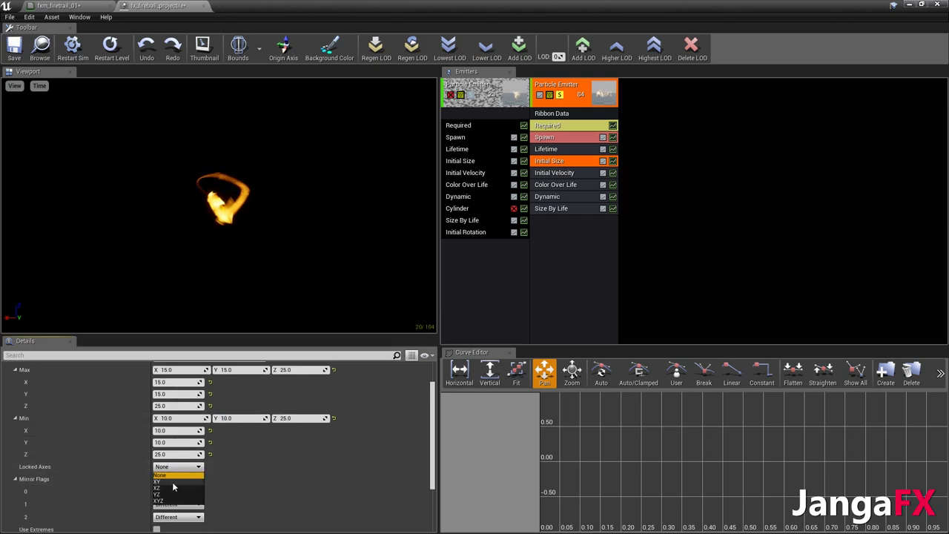
click(172, 482)
scroll(122, 468, down, 2)
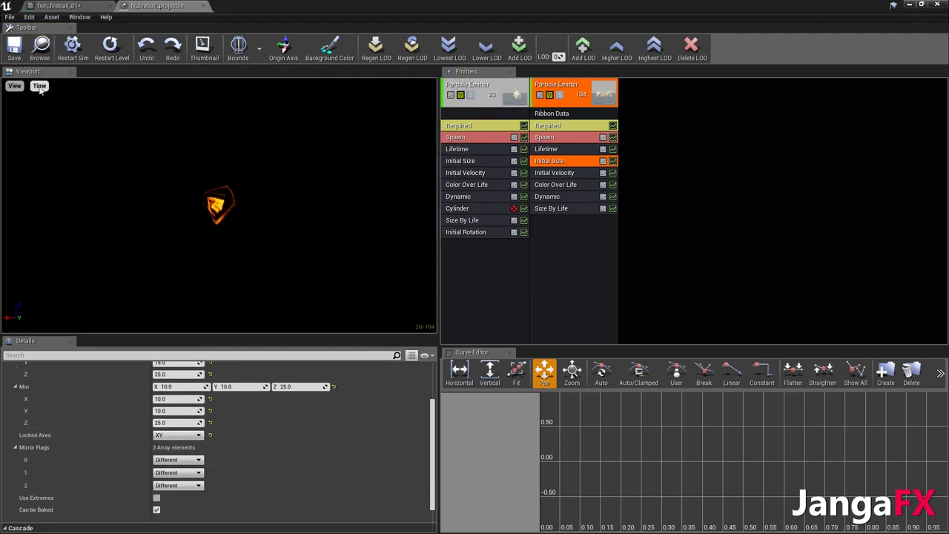
Turn on motion for the particle system preview and set its Motion Radius to 50
click(14, 86)
click(31, 198)
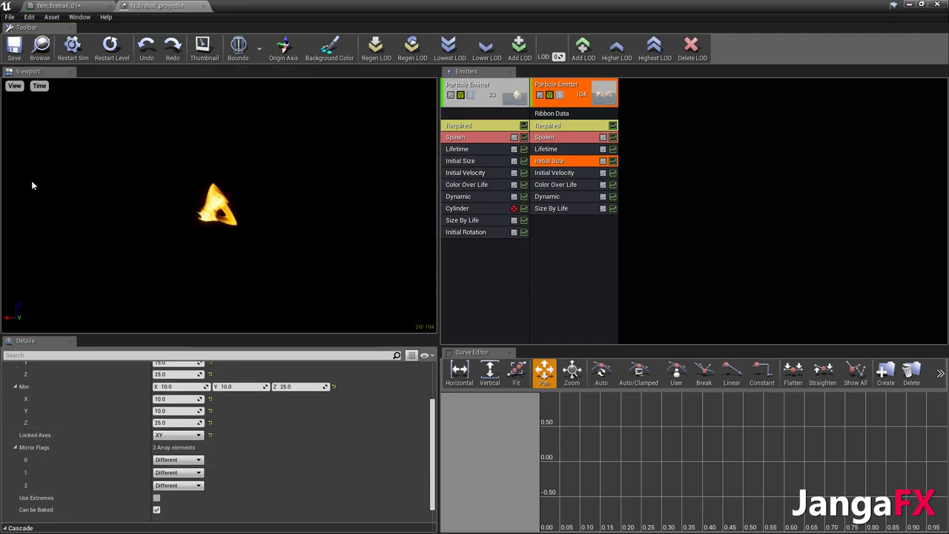
click(14, 87)
click(104, 209)
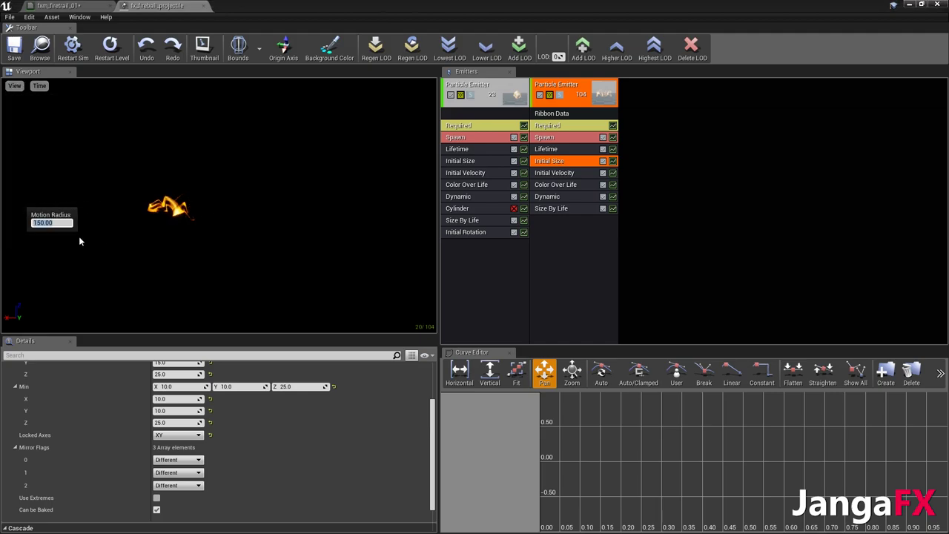
text(50)
key(Return)
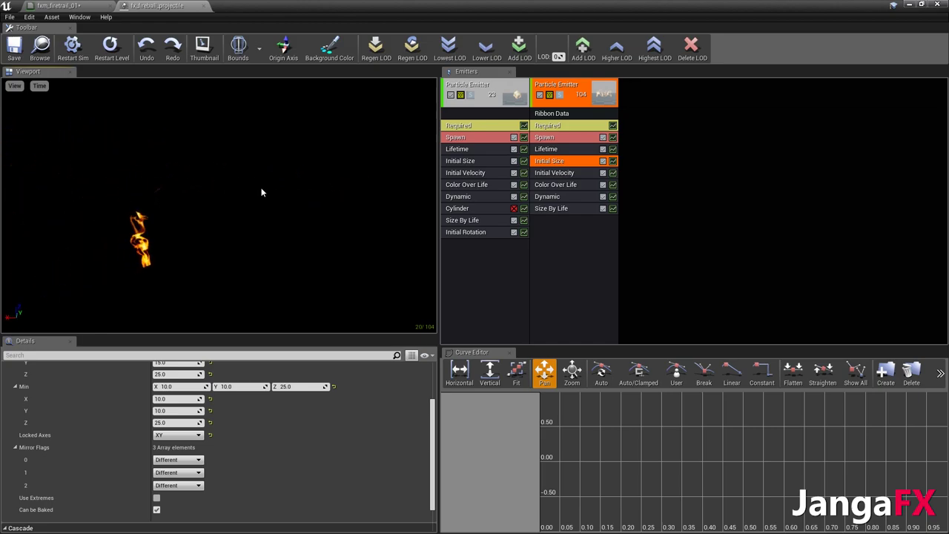
Save the particle system and solo the fireball emitter in the preview
click(13, 46)
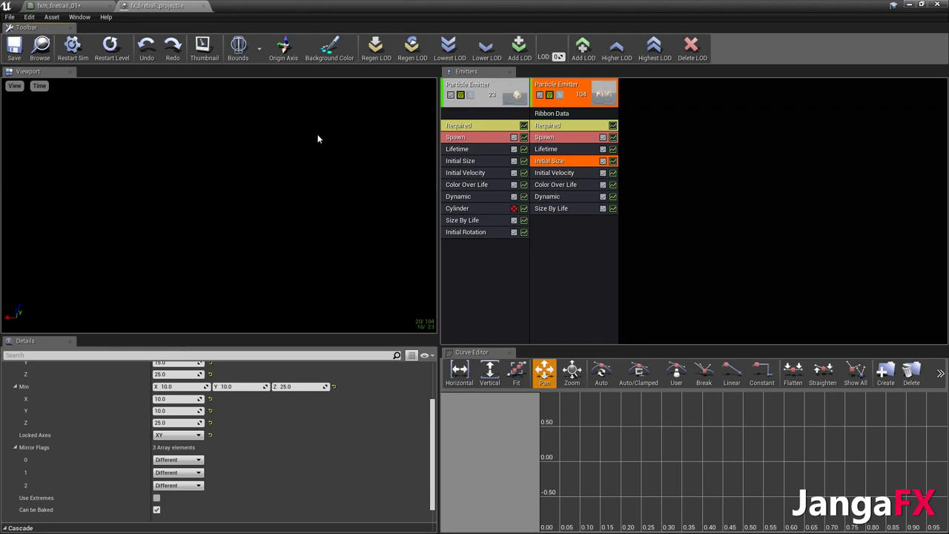
click(471, 95)
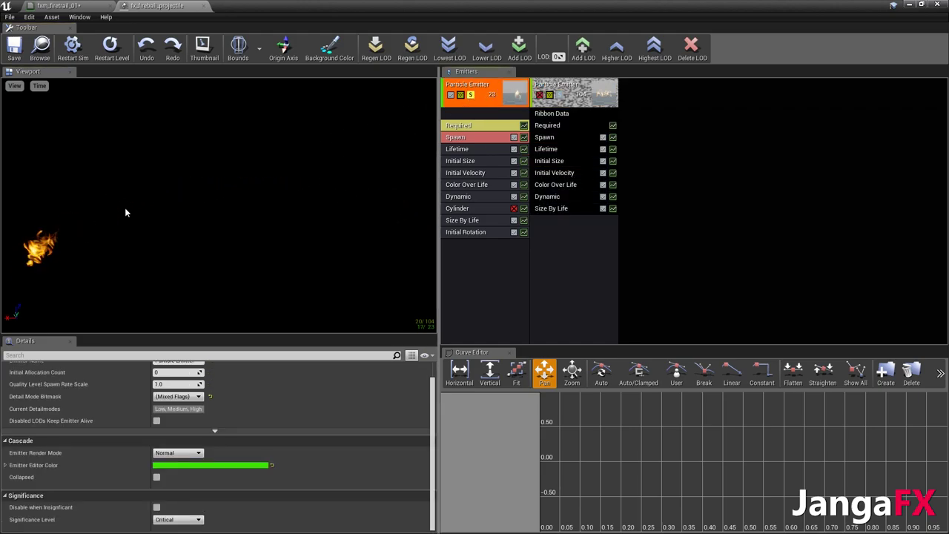
Turn off solo for the fireball emitter and start simulating the Environment_Set_Map level
drag(124, 212, 297, 287)
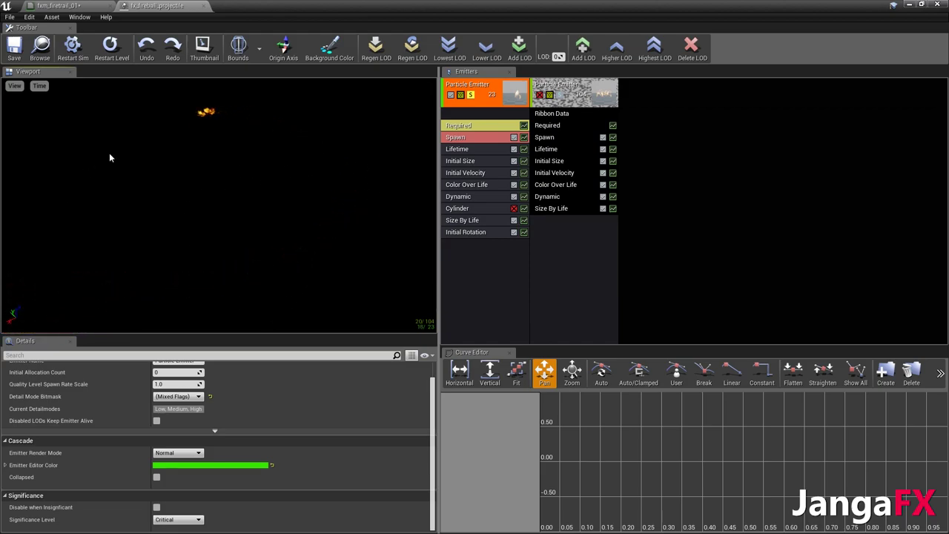
click(470, 95)
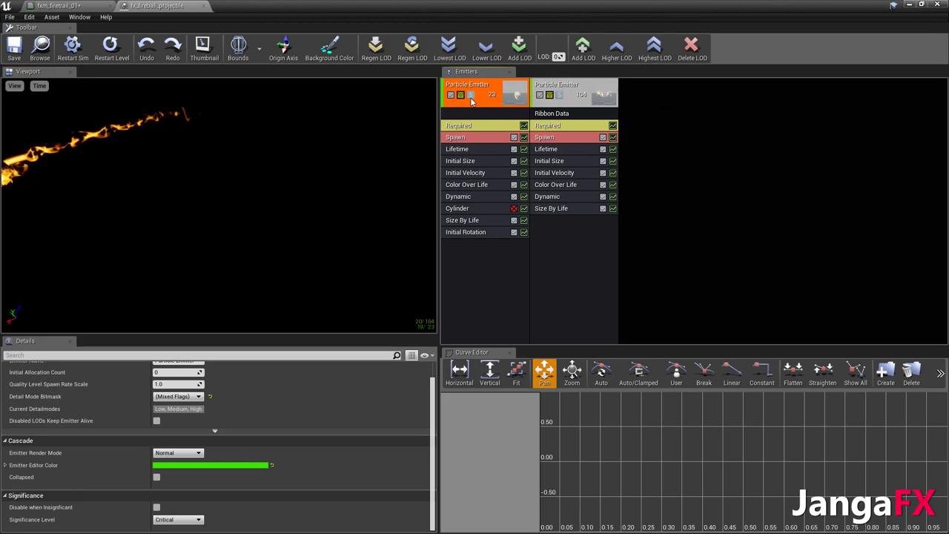
click(40, 46)
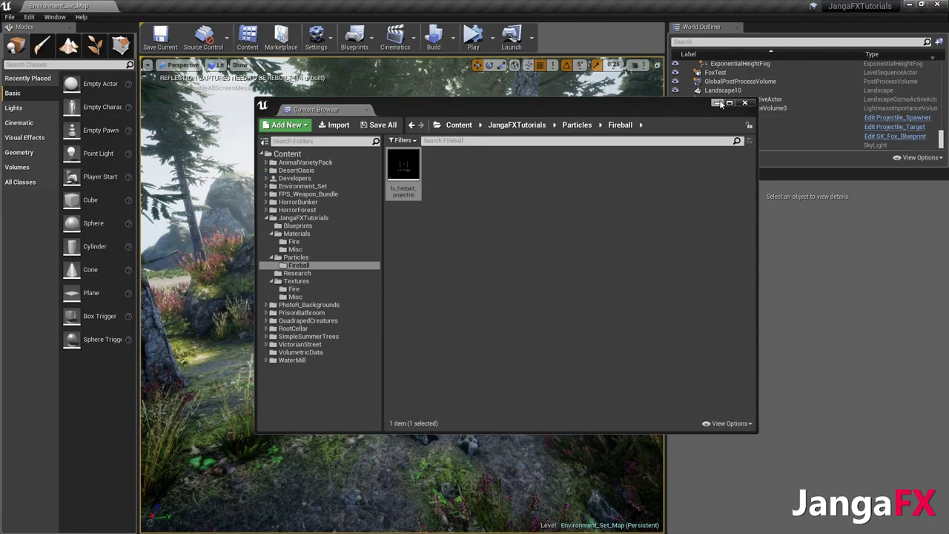
click(744, 102)
click(473, 35)
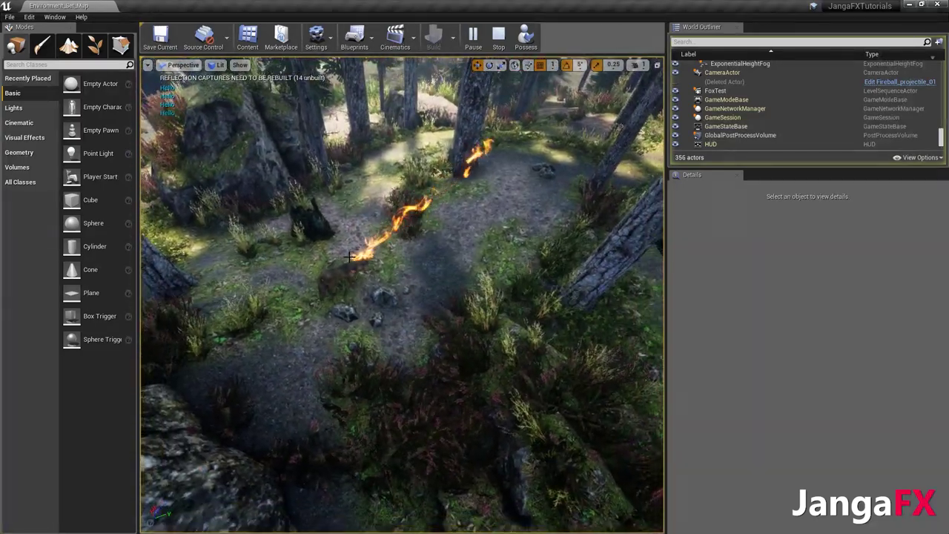
Move the wolf projectile target to several spots on the ground to test how the fire trail follows the projectiles
click(345, 271)
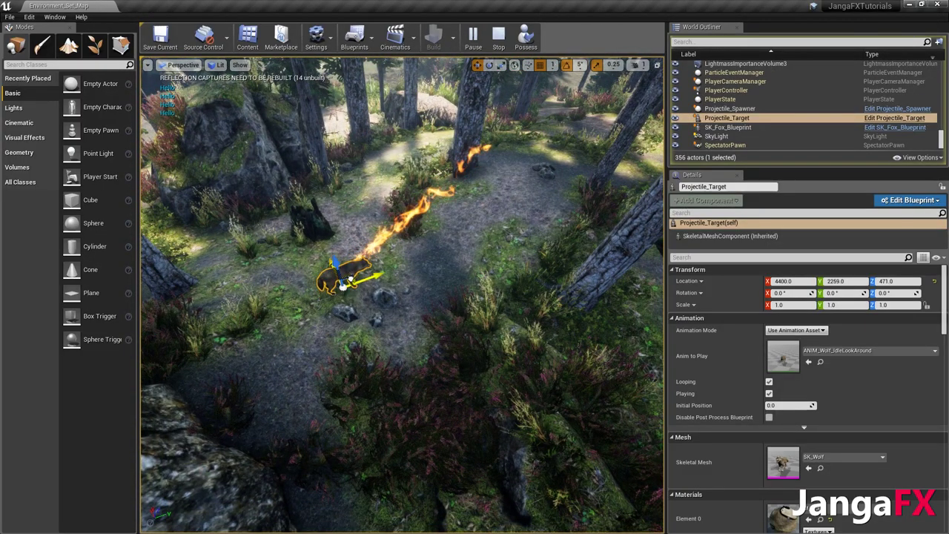
drag(350, 276, 406, 197)
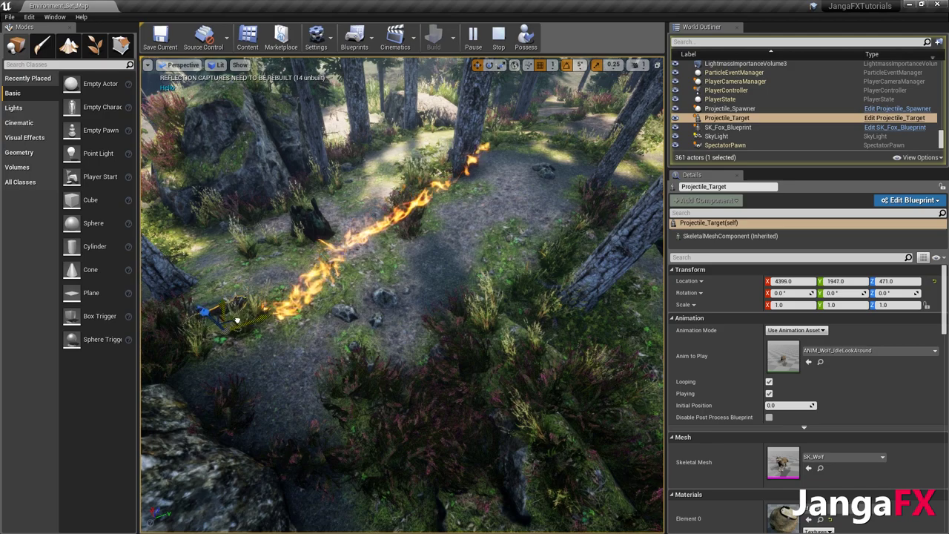
drag(237, 320, 305, 329)
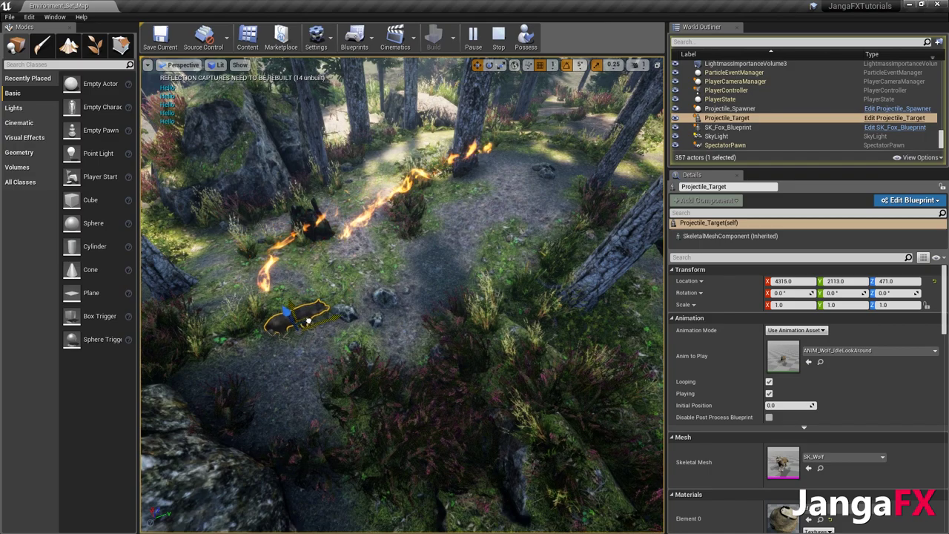
drag(385, 374, 501, 404)
drag(340, 346, 269, 241)
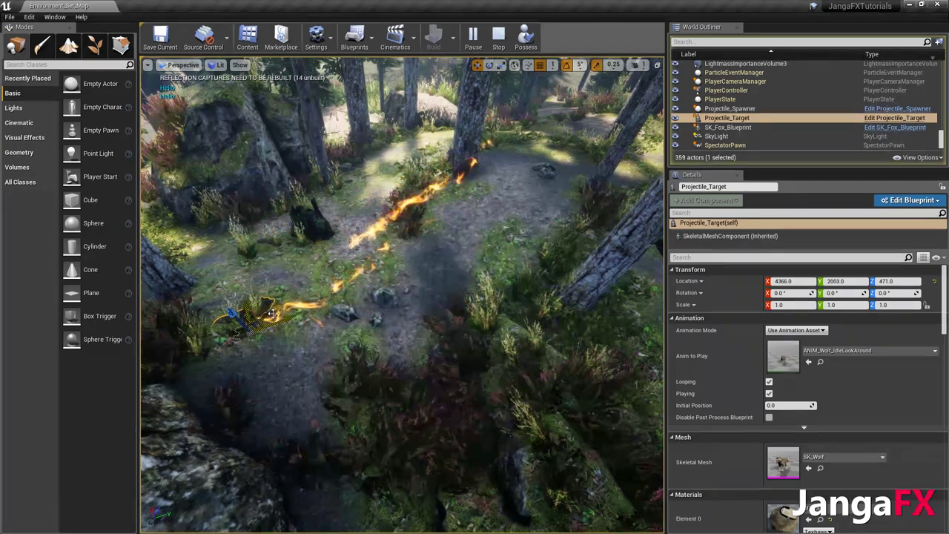
Move the wolf target to about X 4917, Y 1541, Z 624 and examine the fire trail from several viewpoints
right_drag(272, 314, 345, 304)
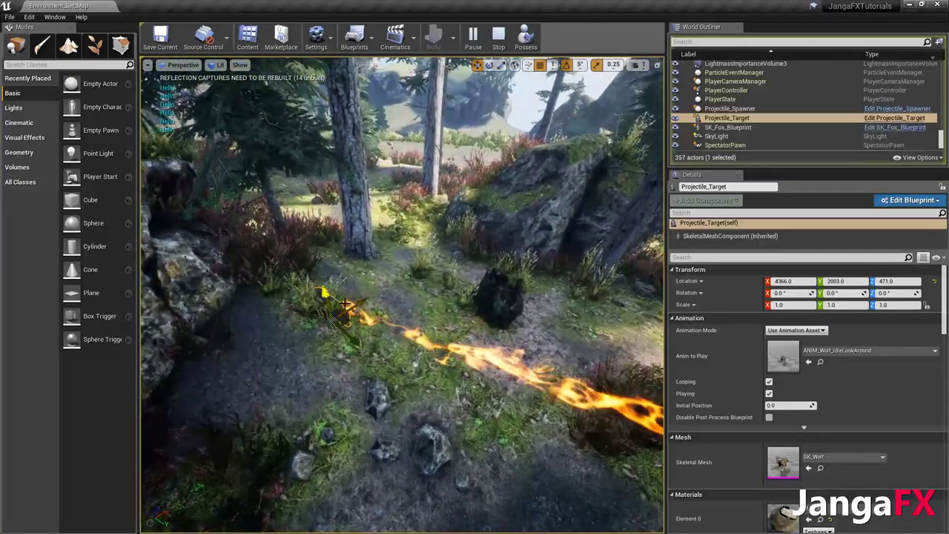
drag(325, 294, 303, 229)
right_drag(303, 229, 440, 235)
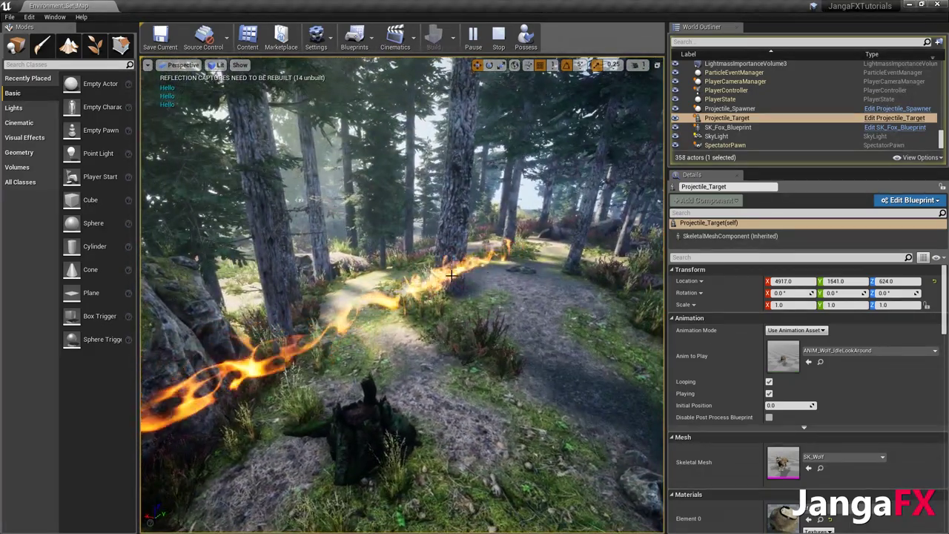
right_drag(546, 225, 446, 243)
key(s)
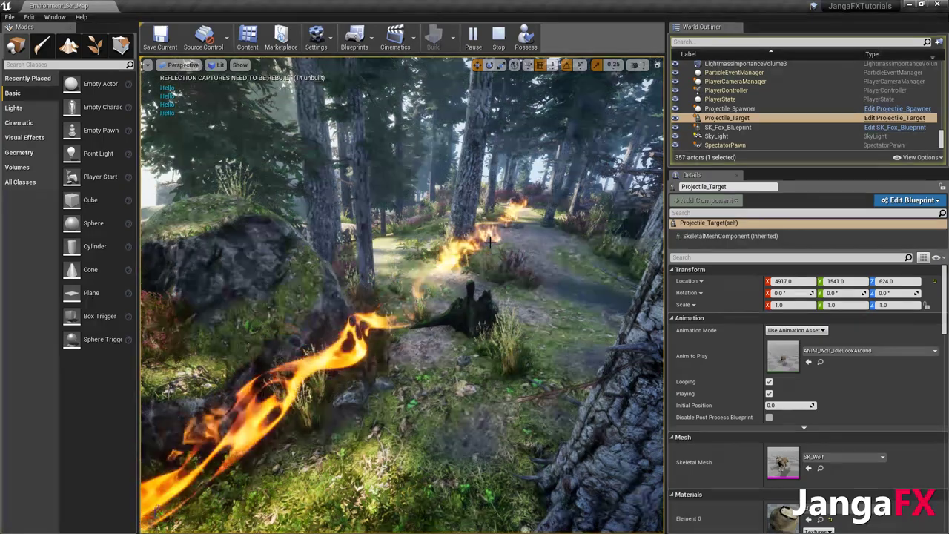
right_drag(519, 215, 601, 230)
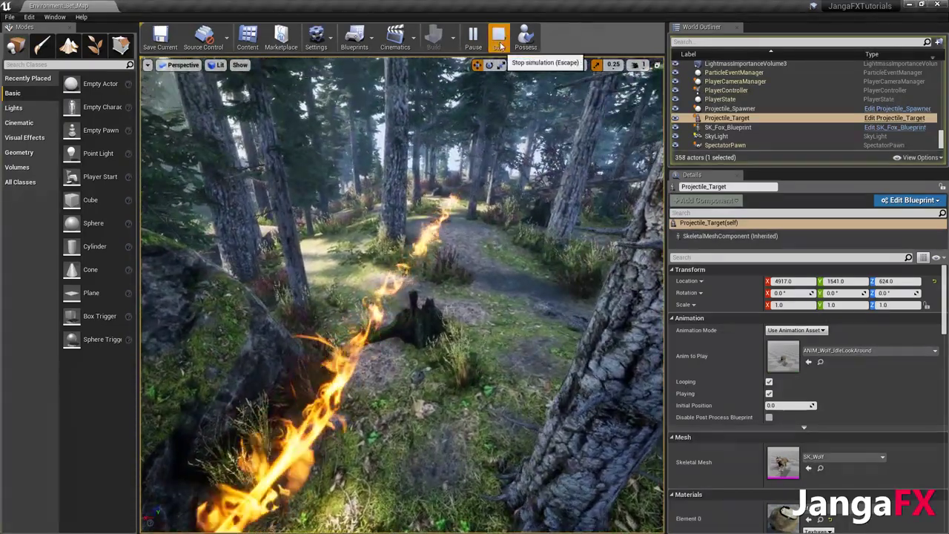
Stop the simulation and set the Projectile_Spawner's Cast Speed to 1.0
click(503, 39)
click(438, 225)
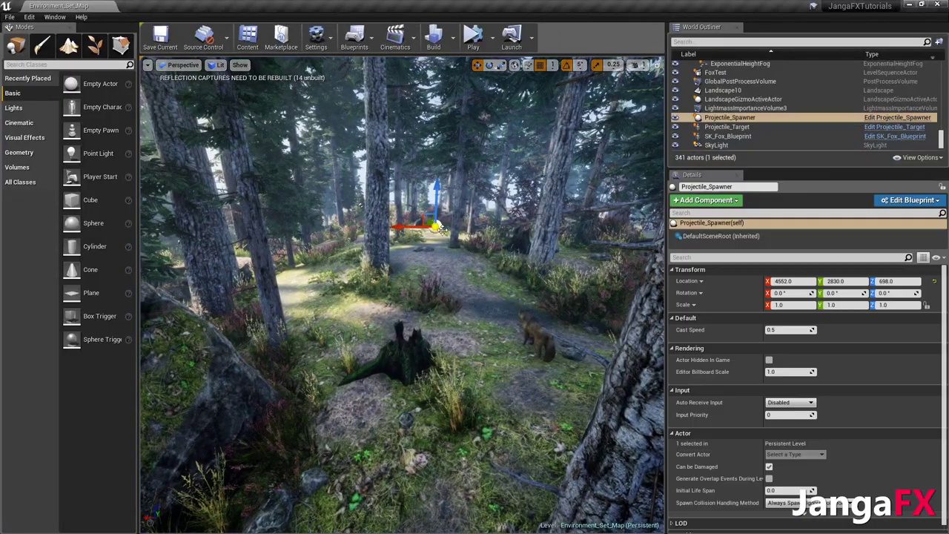
click(786, 330)
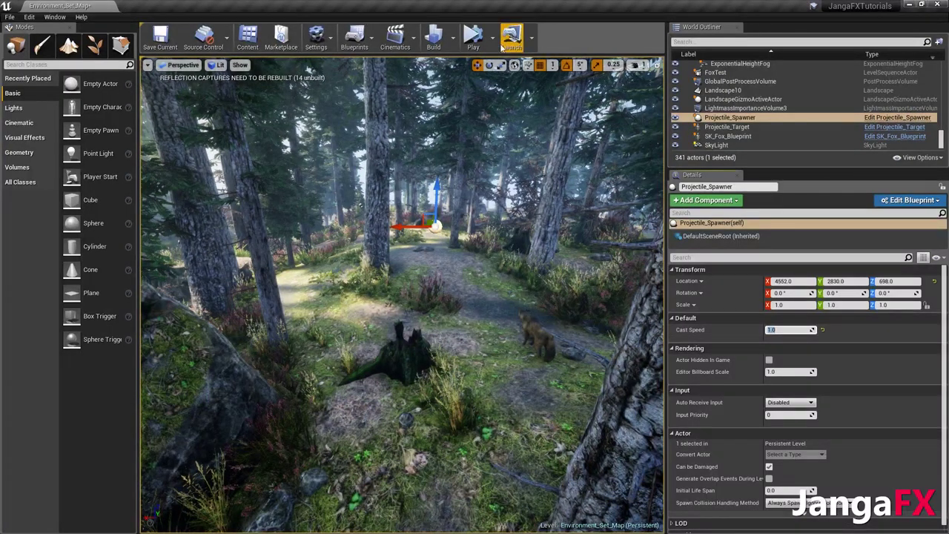
Restart the simulation and move the wolf target to about X 4703, Y 1887, Z 471
click(473, 36)
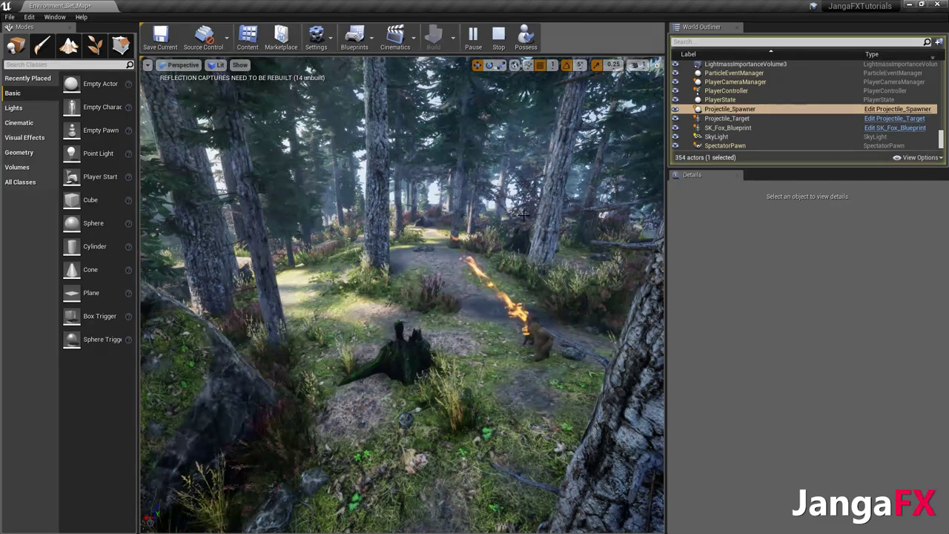
click(536, 339)
right_drag(530, 339, 529, 365)
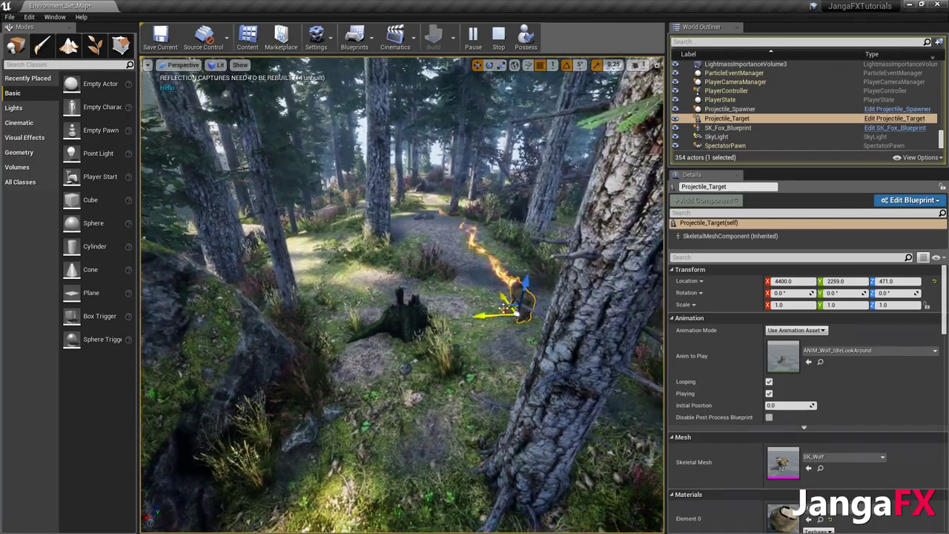
drag(488, 335, 402, 444)
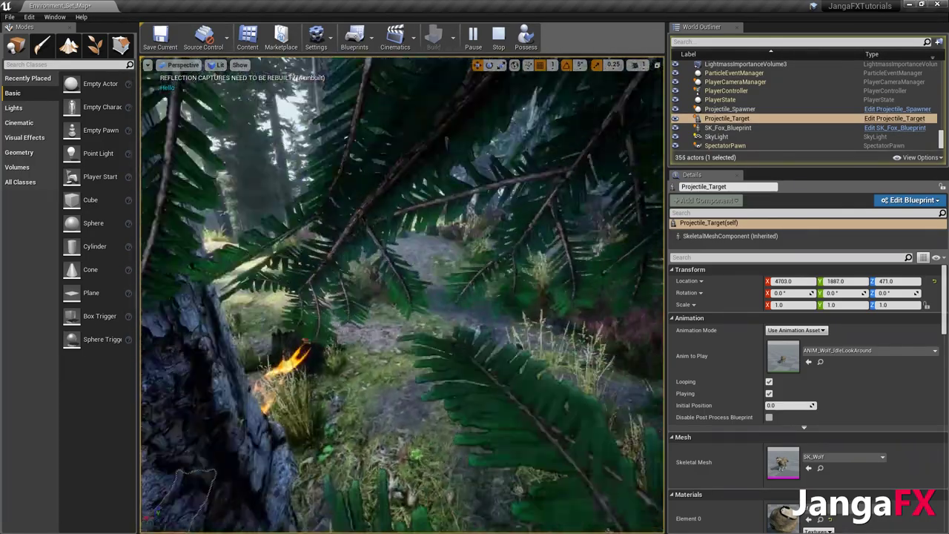
Examine the fireball's flight and ribbon trail toward the wolf target from several viewpoints in the forest
right_drag(403, 334, 371, 333)
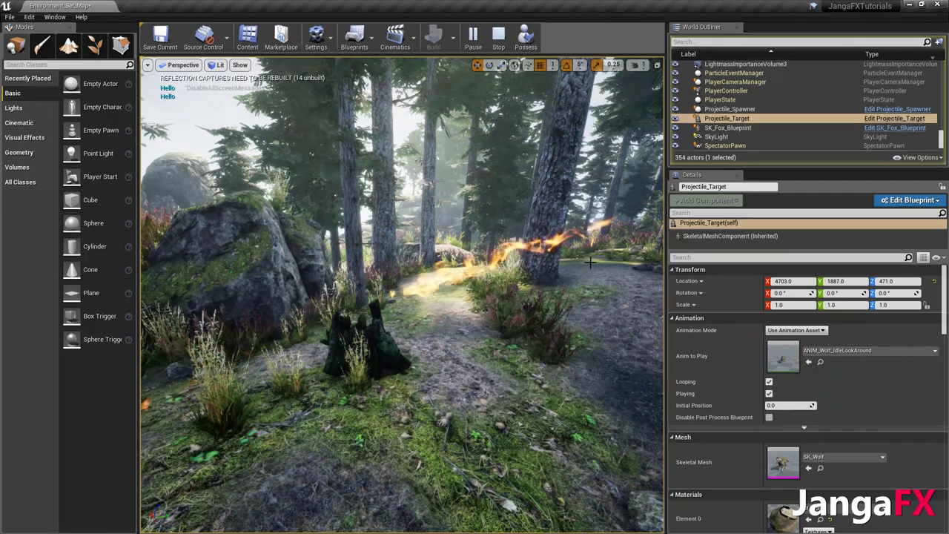
right_drag(603, 251, 594, 229)
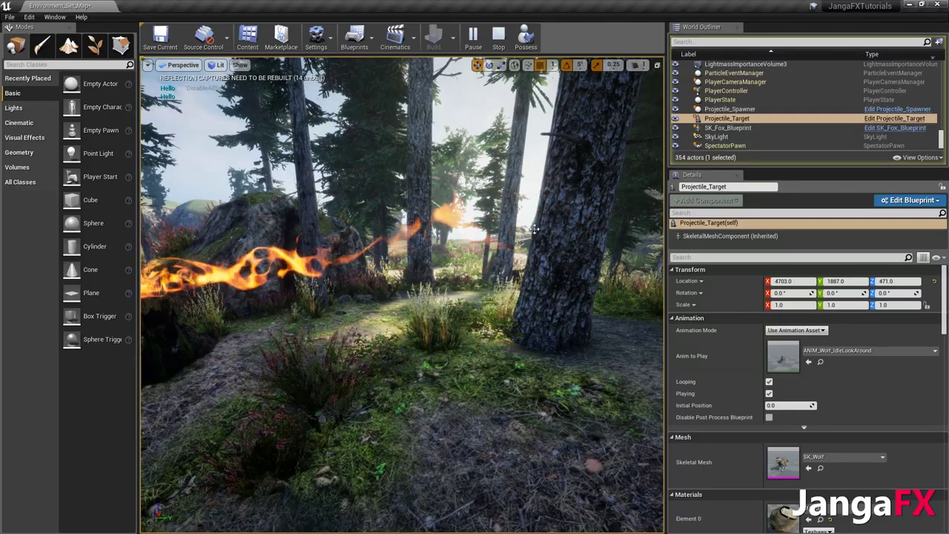
right_drag(526, 264, 509, 238)
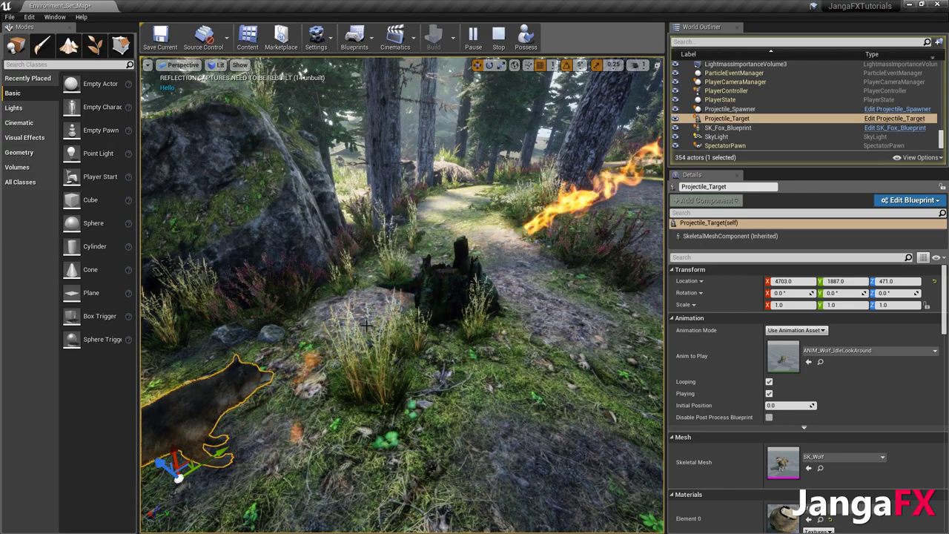
right_drag(384, 295, 361, 307)
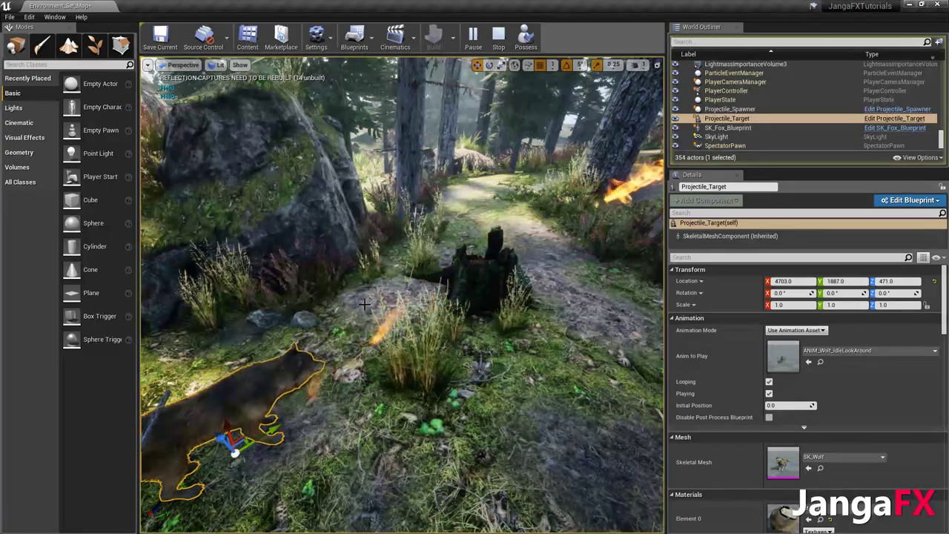
right_drag(411, 266, 468, 296)
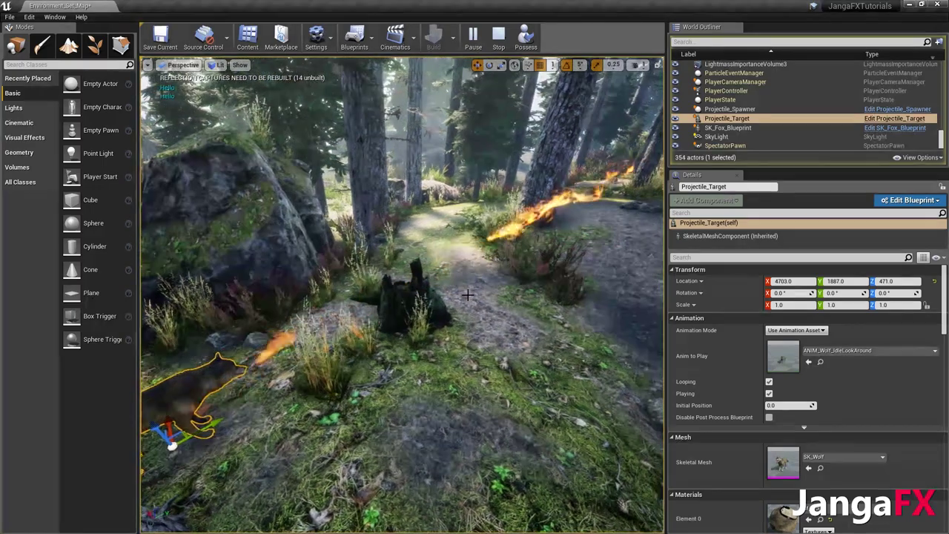
mouse_move(497, 251)
right_down()
mouse_move(430, 236)
mouse_move(454, 214)
mouse_move(499, 252)
right_up()
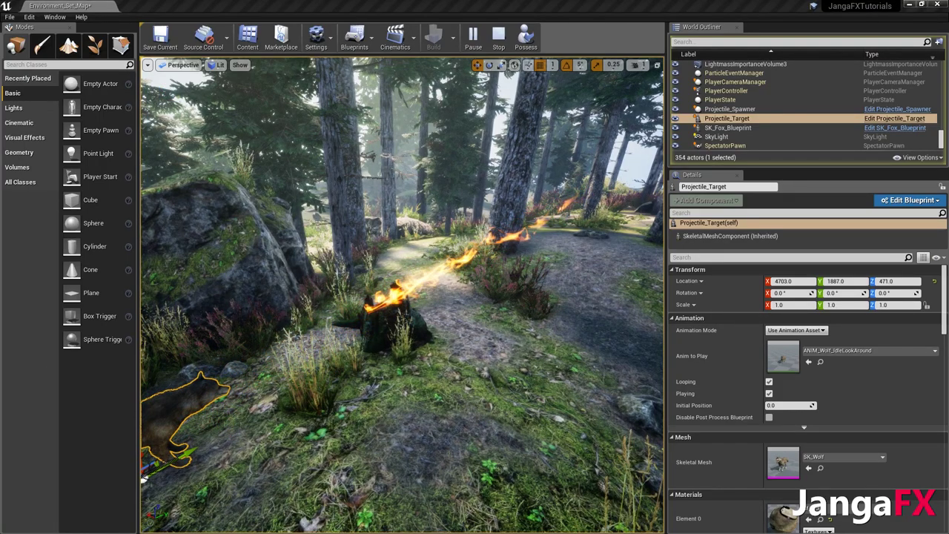
click(583, 5)
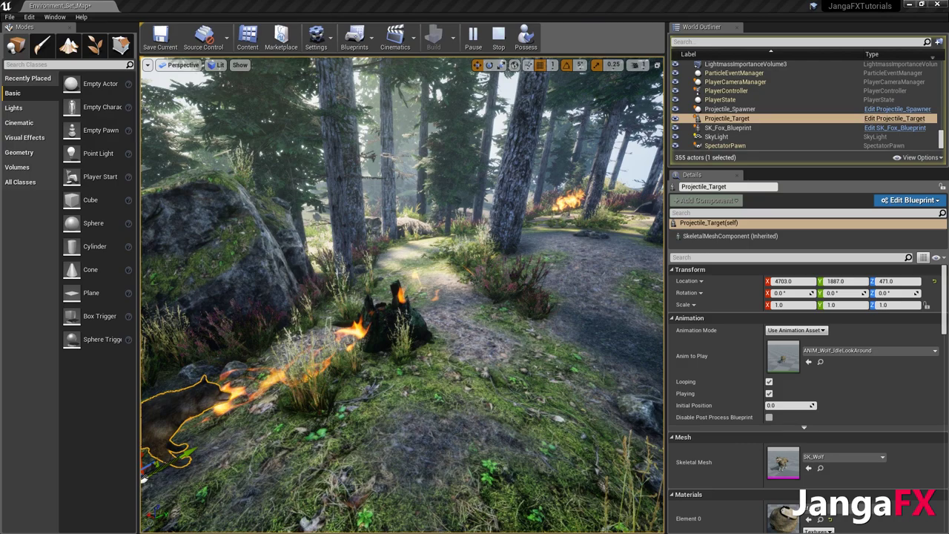
key(shift+F1)
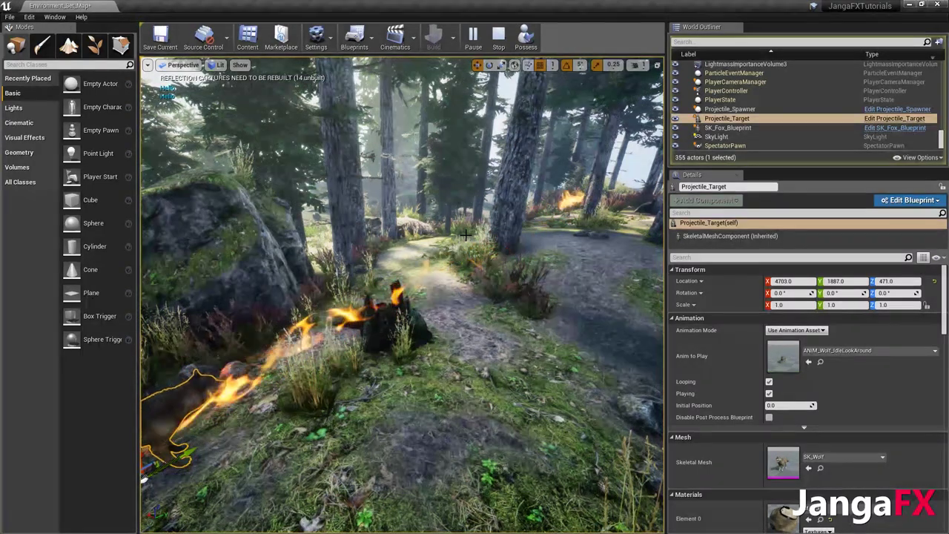
Switch from simulating to playing the level in the viewport, view the fireballs from the player camera, and end the play session
click(499, 37)
click(492, 37)
click(526, 66)
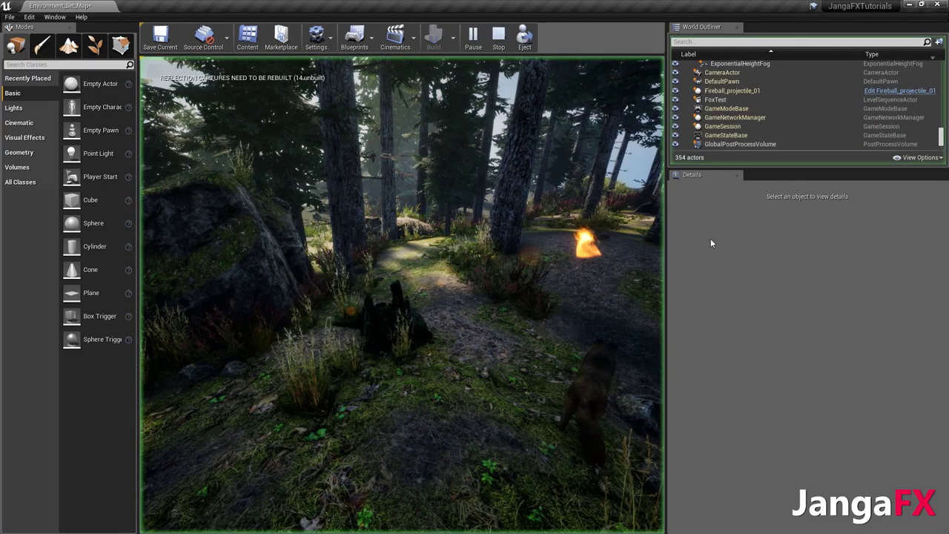
click(572, 213)
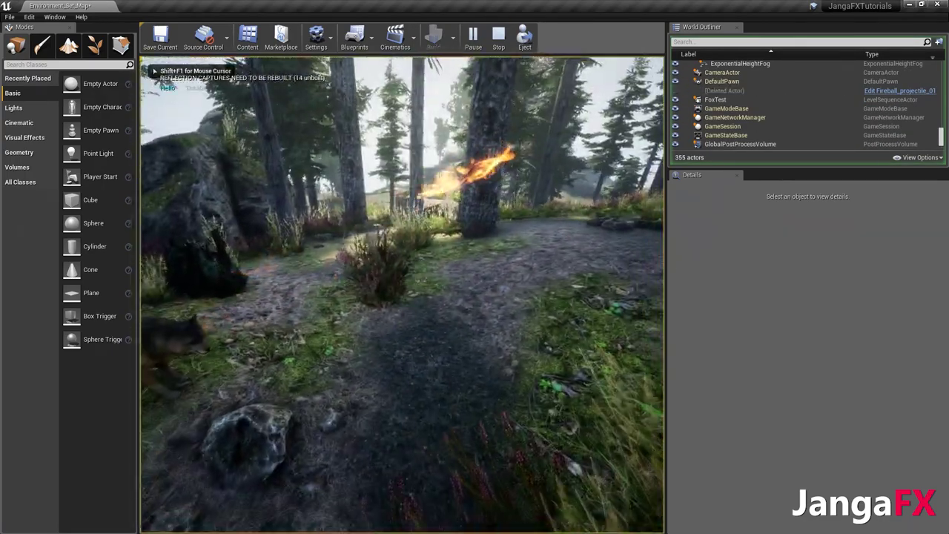
key(s)
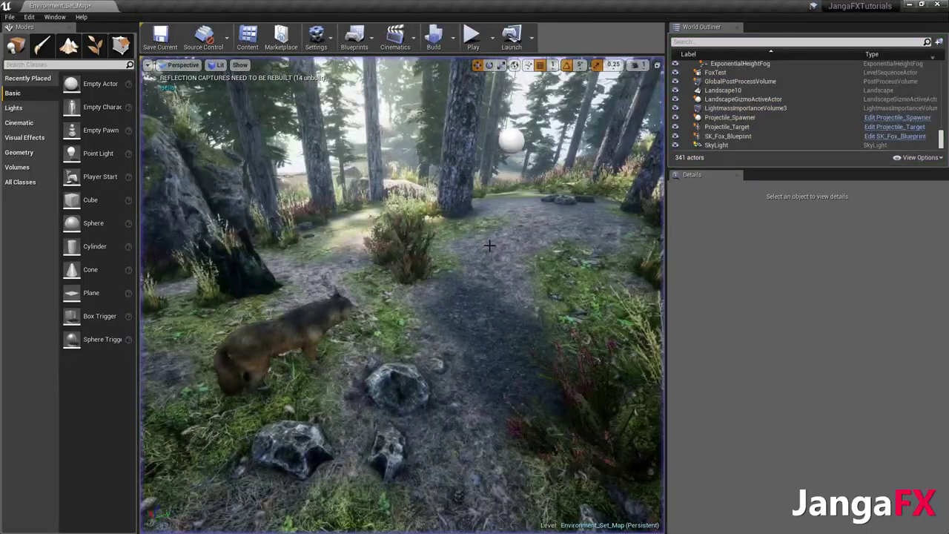
key(Escape)
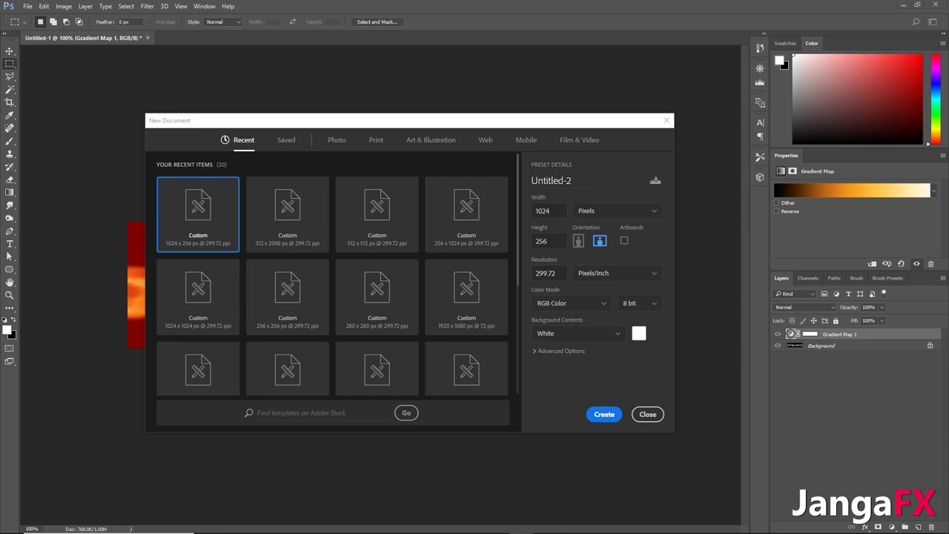
In Photoshop, create a new 512 x 512 px document and fill its background with black
click(394, 223)
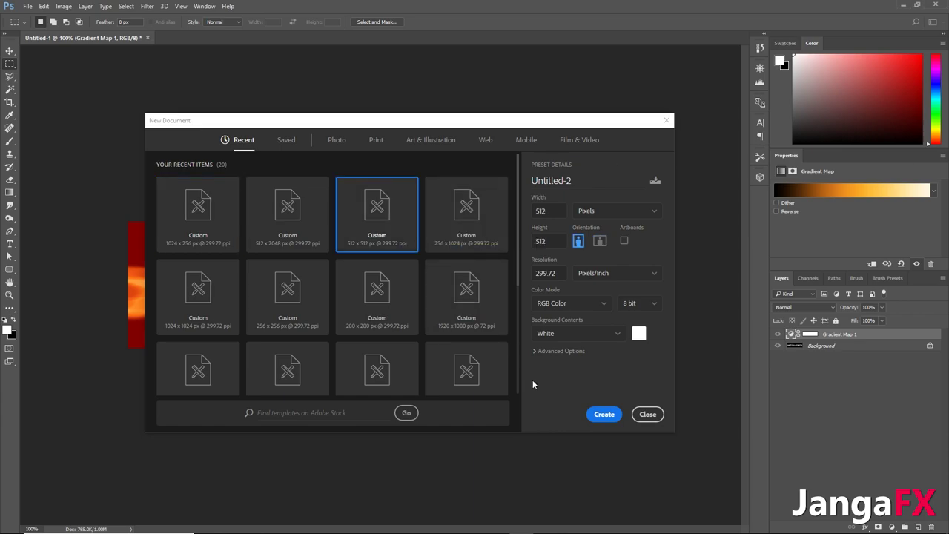
click(602, 415)
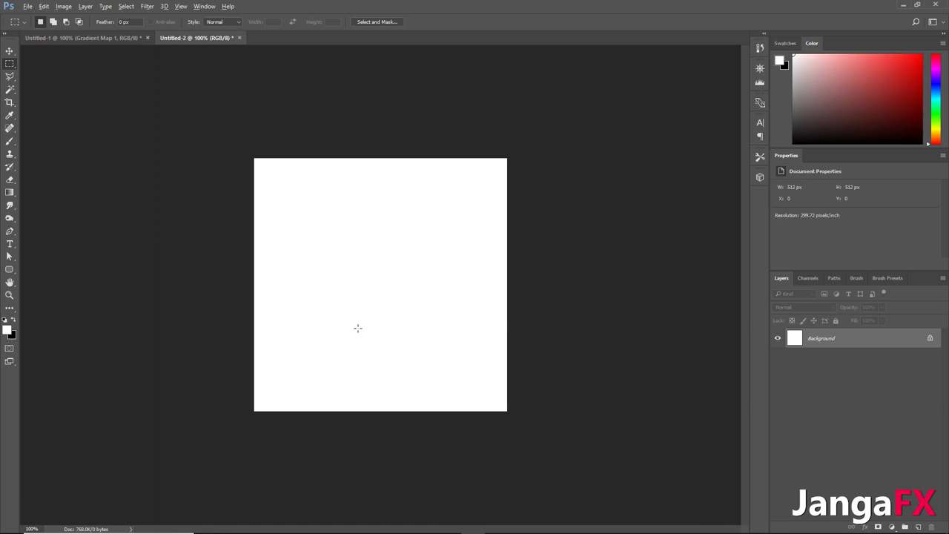
key(ctrl+BackSpace)
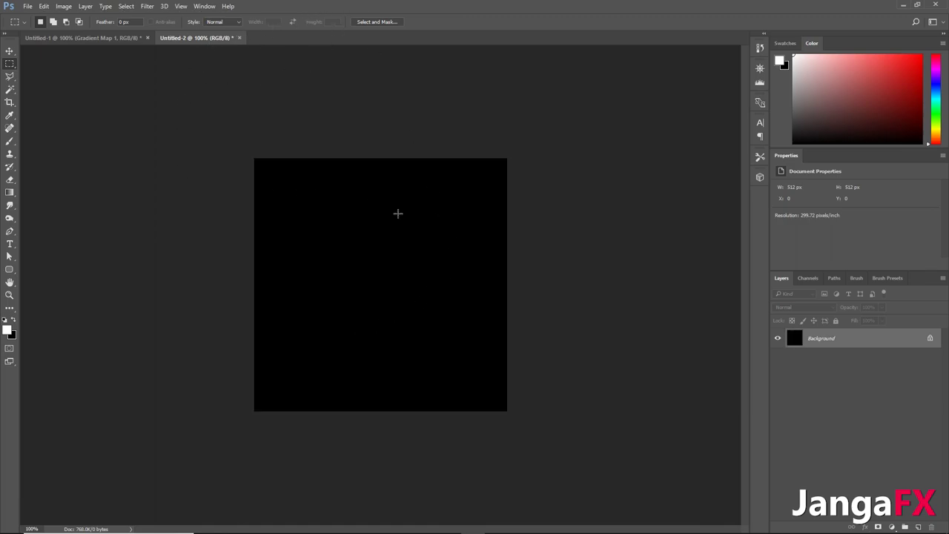
Sketch a fireball with the Brush tool in white: a round glowing head, wavy horizontal trailing streaks and small loose embers
drag(373, 207, 341, 258)
click(10, 140)
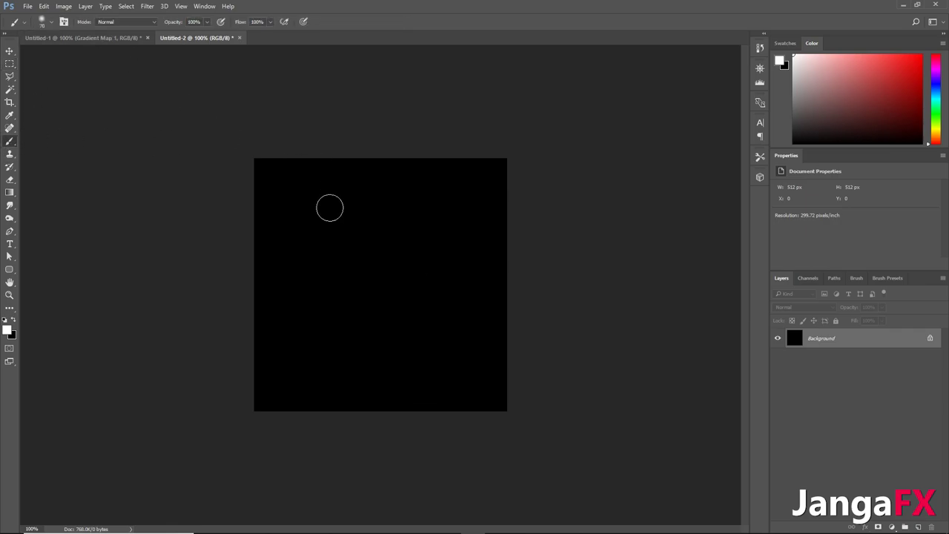
drag(290, 261, 388, 248)
click(295, 264)
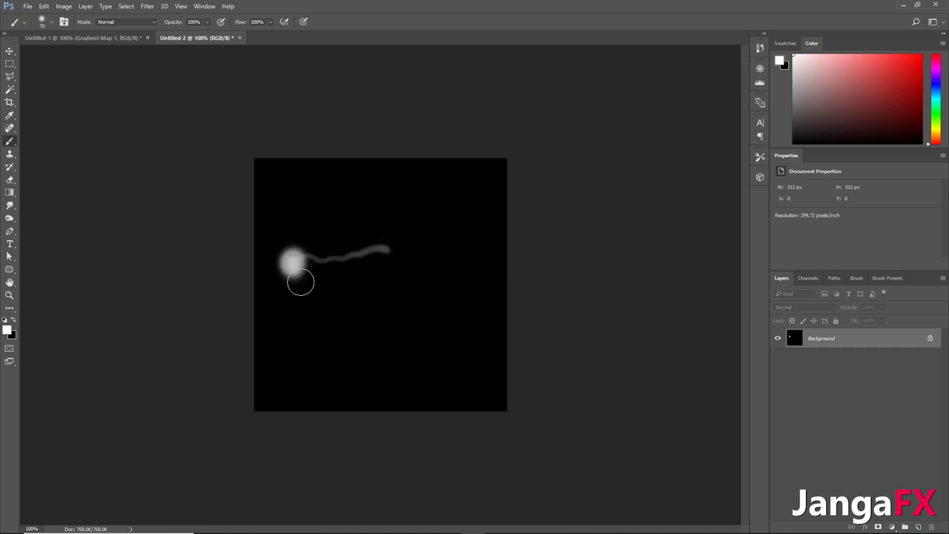
drag(299, 278, 423, 260)
mouse_move(304, 250)
mouse_down()
mouse_move(383, 261)
mouse_move(384, 245)
mouse_move(474, 248)
mouse_up()
drag(417, 261, 480, 267)
click(338, 286)
click(343, 232)
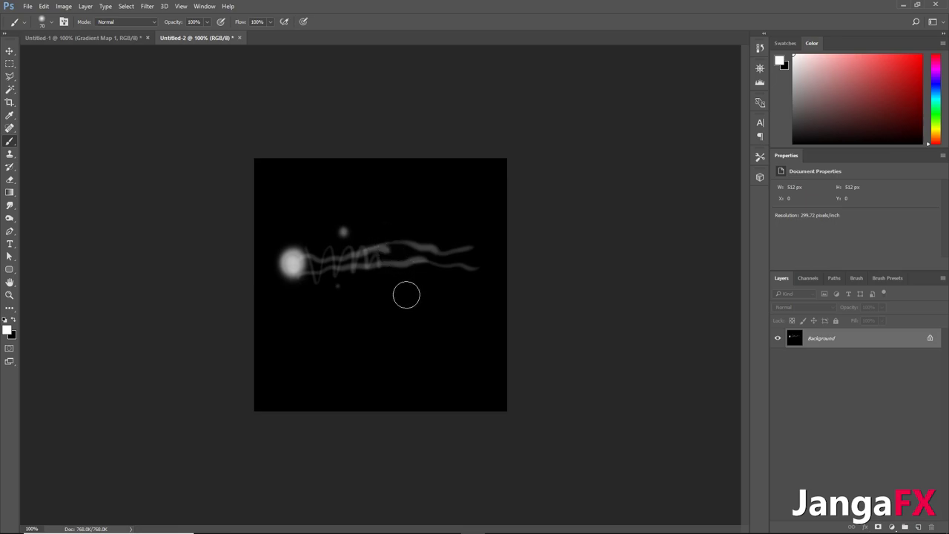
Try adding a small distant ember and a ring around the fireball's head, and undo both strokes
click(443, 220)
mouse_move(290, 233)
mouse_down()
mouse_move(328, 239)
mouse_move(283, 231)
mouse_up()
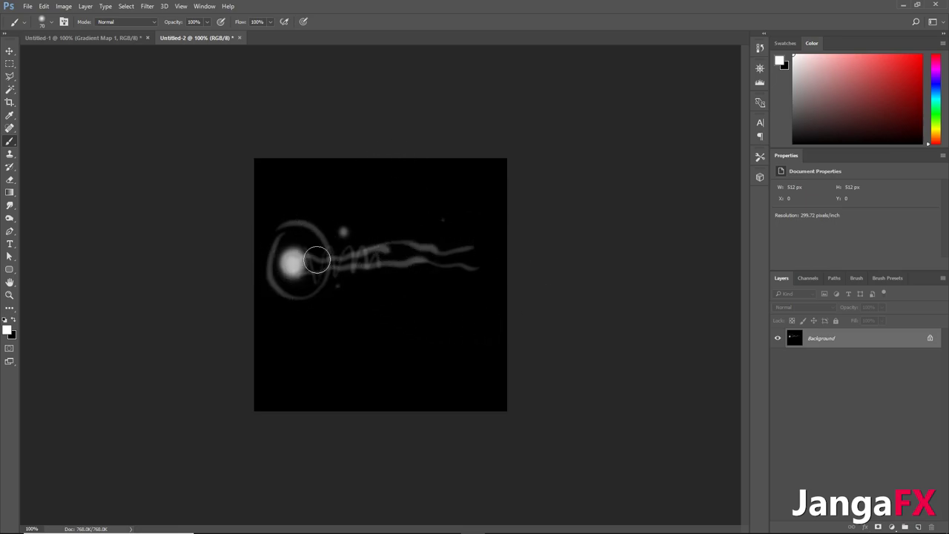
key(ctrl+alt+z)
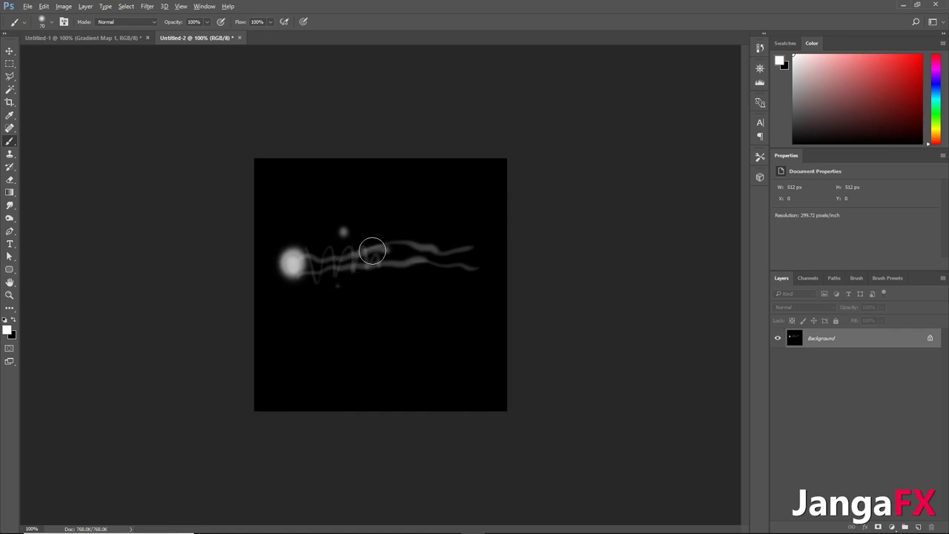
Clear the sketch by filling the whole canvas with black, keeping white as the foreground colour
key(alt+BackSpace)
key(ctrl+BackSpace)
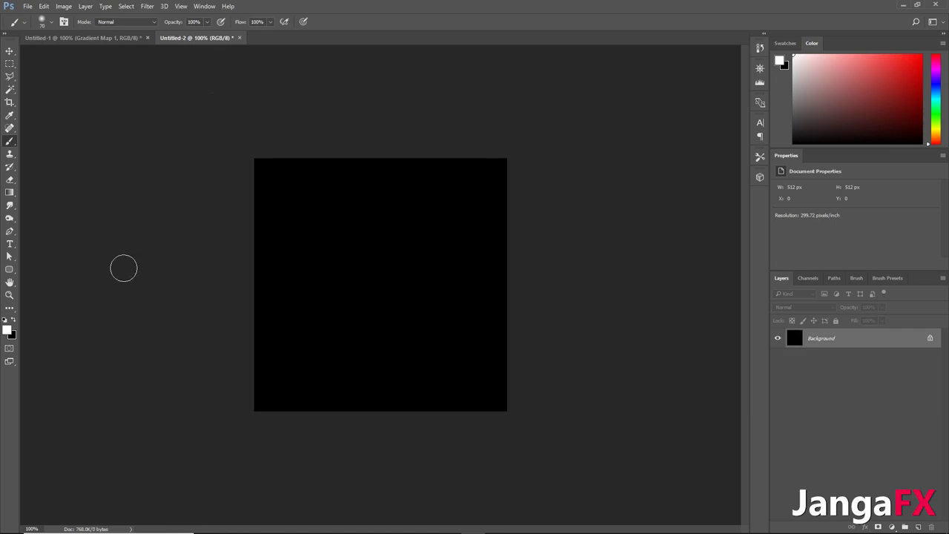
click(7, 330)
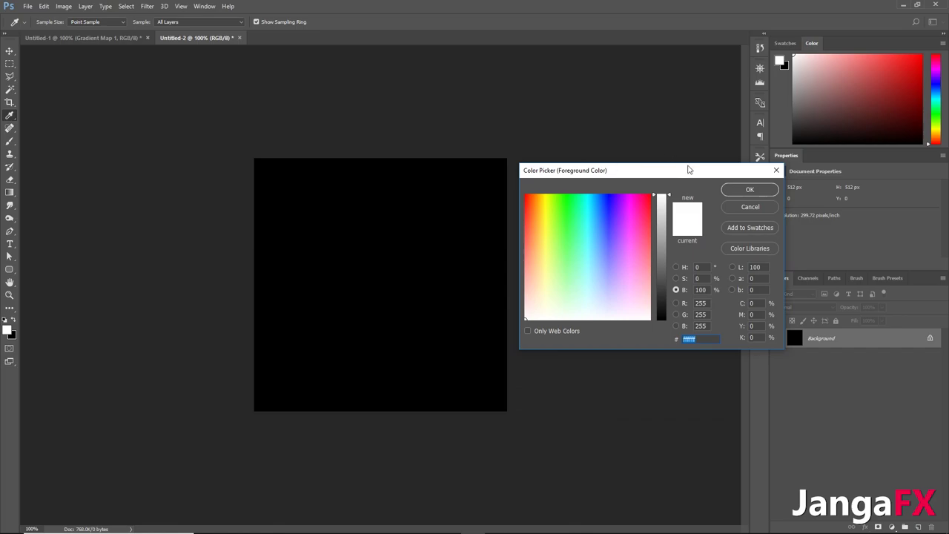
click(750, 191)
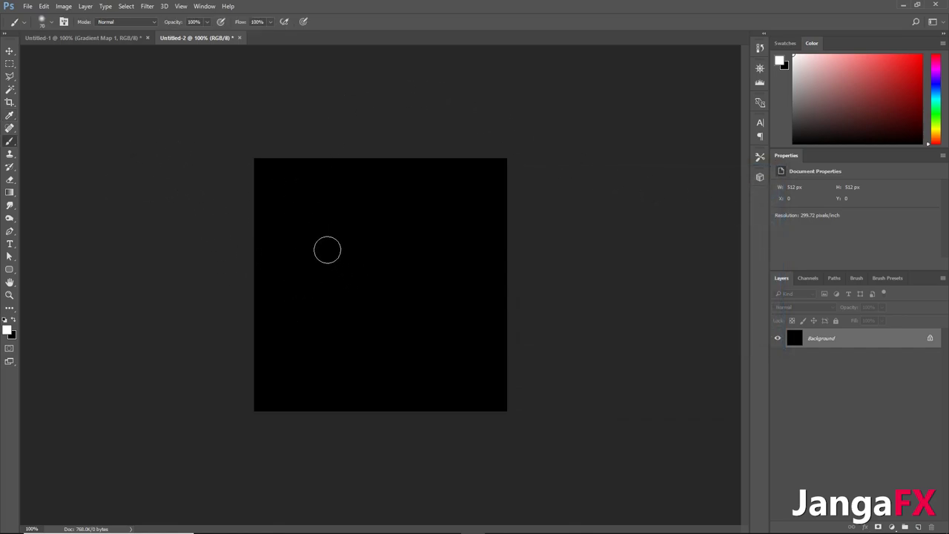
Paint a rough, round fireball outline in the middle of the canvas with overlapping soft white brush strokes
mouse_move(362, 207)
mouse_down()
mouse_move(335, 220)
mouse_move(356, 207)
mouse_move(359, 281)
mouse_up()
drag(325, 236, 356, 324)
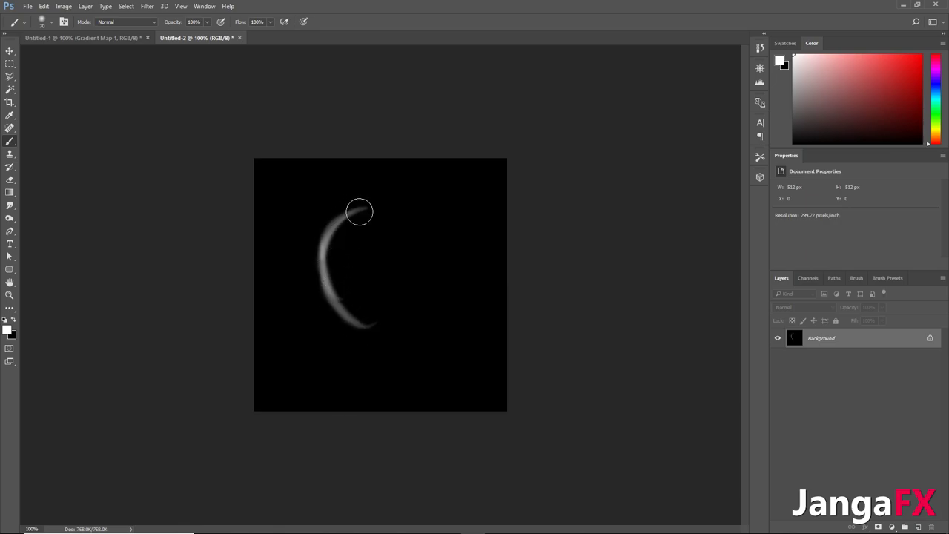
mouse_move(338, 228)
mouse_down()
mouse_move(390, 312)
mouse_move(392, 333)
mouse_up()
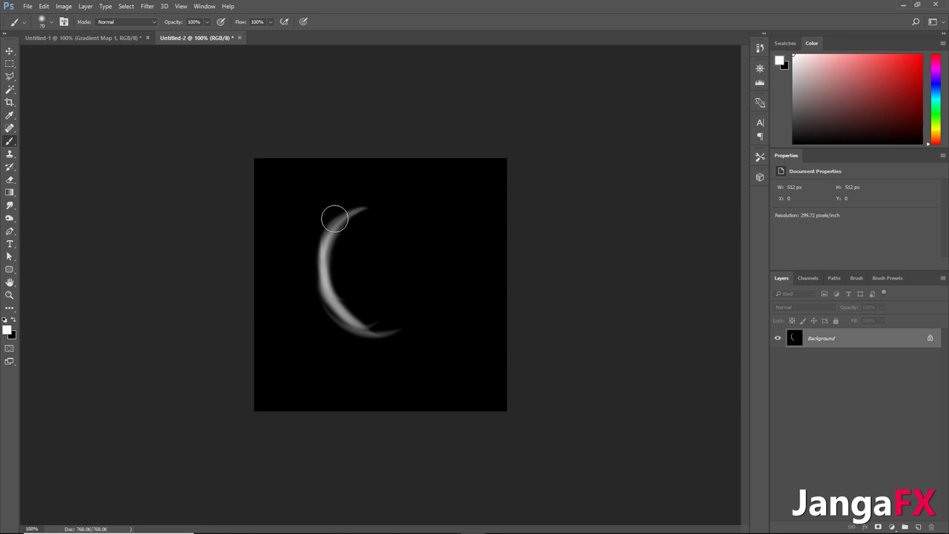
drag(333, 215, 446, 254)
key(ctrl+z)
mouse_move(358, 209)
mouse_down()
mouse_move(403, 216)
mouse_move(439, 292)
mouse_move(356, 339)
mouse_up()
mouse_move(360, 216)
mouse_down()
mouse_move(339, 297)
mouse_move(397, 345)
mouse_up()
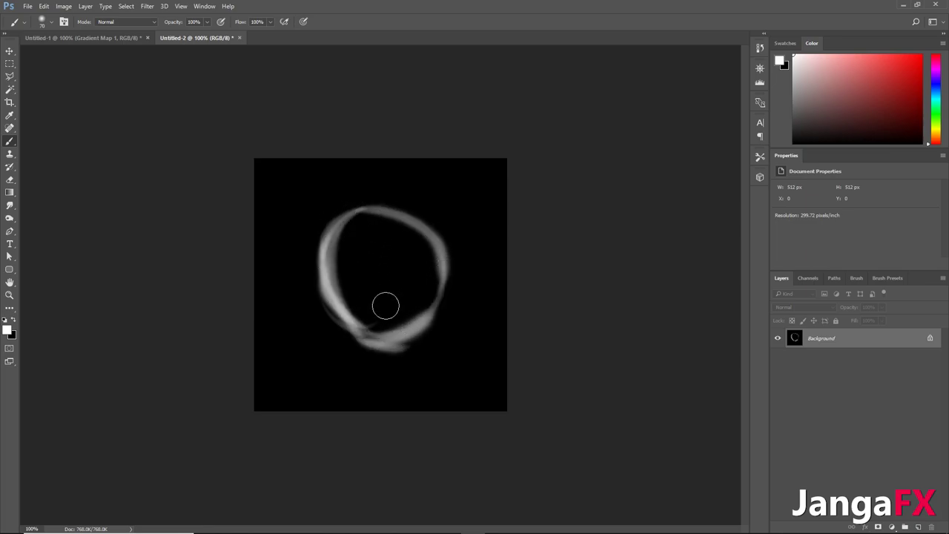
drag(334, 231, 377, 322)
drag(312, 263, 413, 339)
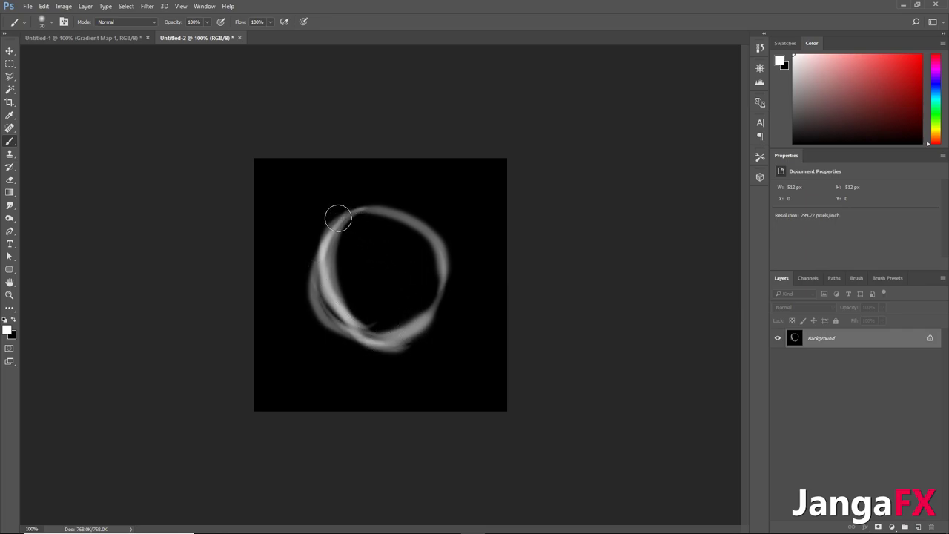
Fill the inside of the round outline with swirling, concentric white brush strokes, leaving some dark gaps
drag(334, 212, 414, 245)
key(ctrl+z)
mouse_move(352, 215)
mouse_down()
mouse_move(430, 260)
mouse_move(408, 307)
mouse_up()
mouse_move(425, 253)
mouse_down()
mouse_move(422, 275)
mouse_move(388, 318)
mouse_move(362, 225)
mouse_move(399, 283)
mouse_move(352, 222)
mouse_move(345, 273)
mouse_move(382, 314)
mouse_move(409, 261)
mouse_move(407, 311)
mouse_move(381, 318)
mouse_move(376, 269)
mouse_move(400, 275)
mouse_move(359, 245)
mouse_move(373, 305)
mouse_move(401, 270)
mouse_move(389, 310)
mouse_move(367, 293)
mouse_move(400, 320)
mouse_move(362, 248)
mouse_move(394, 282)
mouse_up()
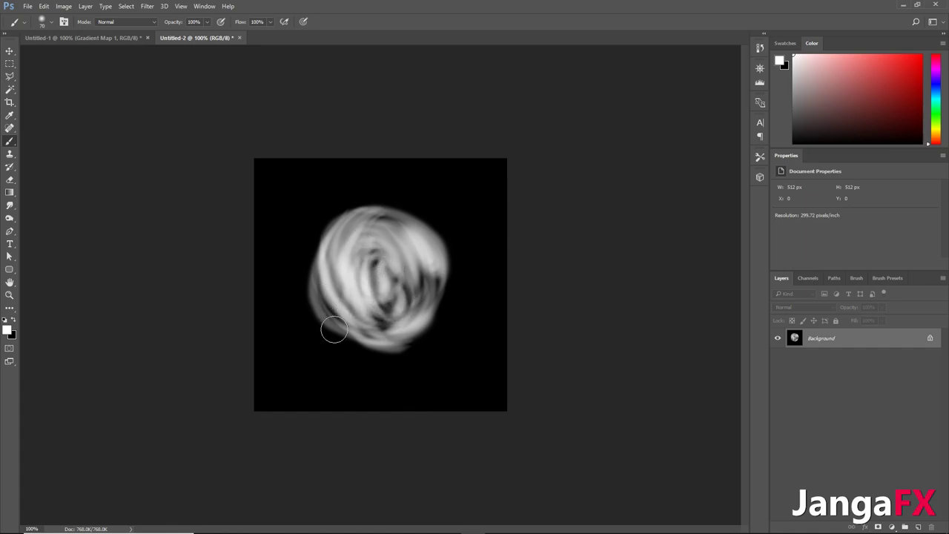
Brush along the ball's lower-left and upper edges, and undo the surplus rim strokes
mouse_move(334, 329)
mouse_down()
mouse_move(353, 347)
mouse_move(363, 332)
mouse_up()
mouse_move(338, 229)
mouse_down()
mouse_move(352, 195)
mouse_move(348, 215)
mouse_move(386, 198)
mouse_move(400, 210)
mouse_up()
key(ctrl+alt+z)
key(ctrl+alt+z)
key(ctrl+alt+z)
key(ctrl+alt+z)
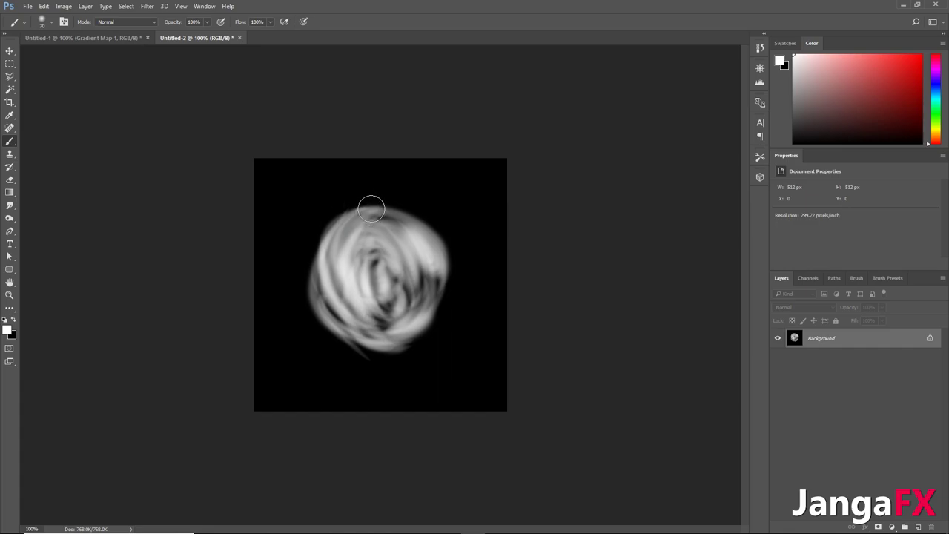
Paint short white spikes pointing outward all around the ball's rim
click(369, 203)
drag(407, 221, 423, 212)
mouse_move(437, 262)
mouse_down()
mouse_move(456, 259)
mouse_move(448, 261)
mouse_up()
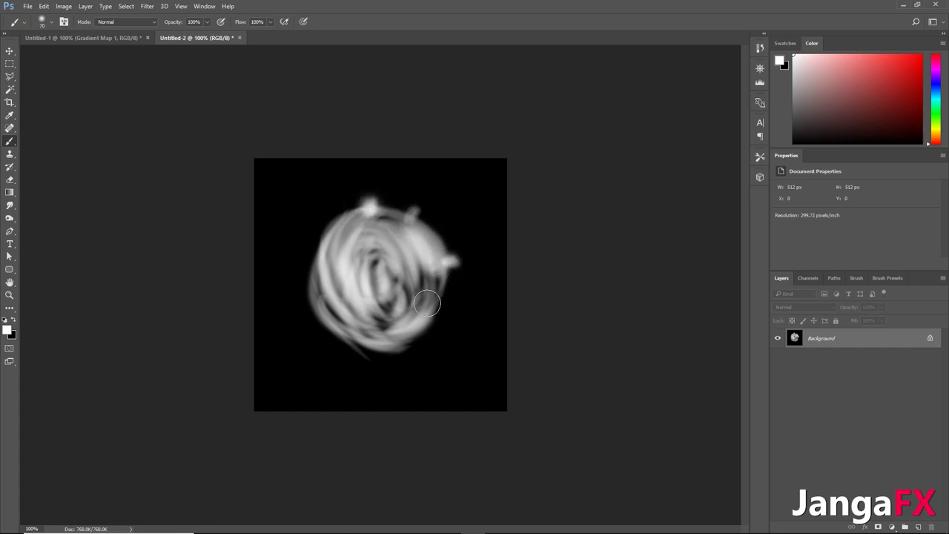
drag(428, 305, 442, 310)
mouse_move(397, 339)
mouse_down()
mouse_move(402, 353)
mouse_move(413, 346)
mouse_move(349, 350)
mouse_move(342, 310)
mouse_move(323, 293)
mouse_move(320, 248)
mouse_move(333, 224)
mouse_move(363, 207)
mouse_up()
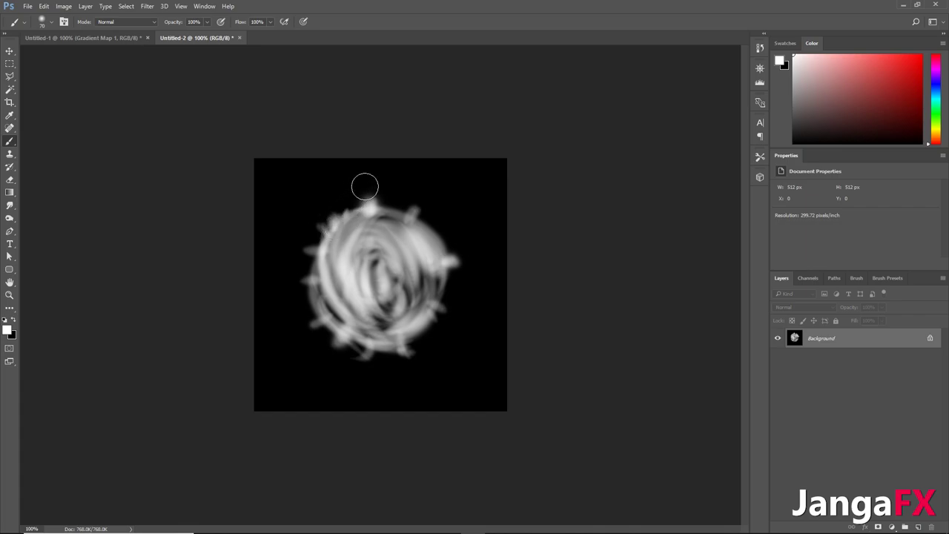
Apply the Paint Daubs artistic filter to the ball with brush size 19 and the Sparkle brush type
click(152, 7)
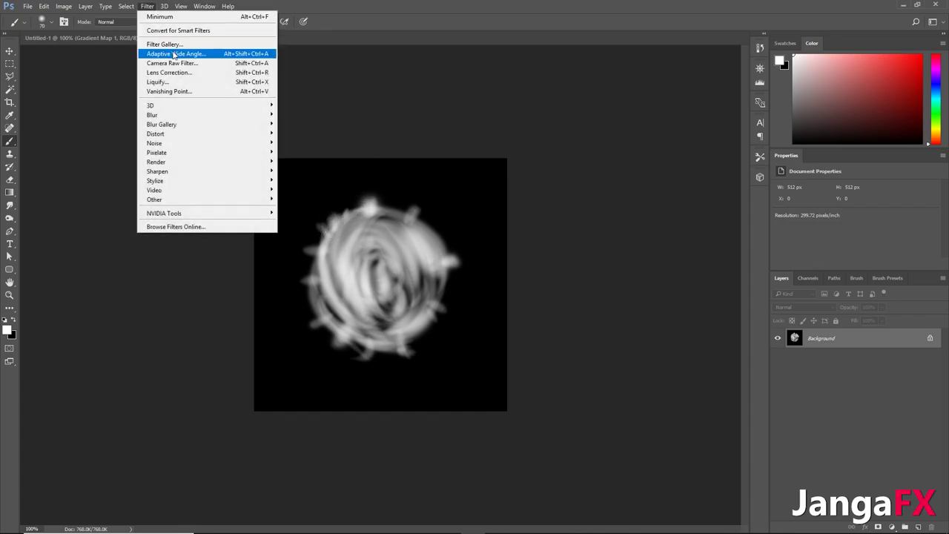
click(173, 43)
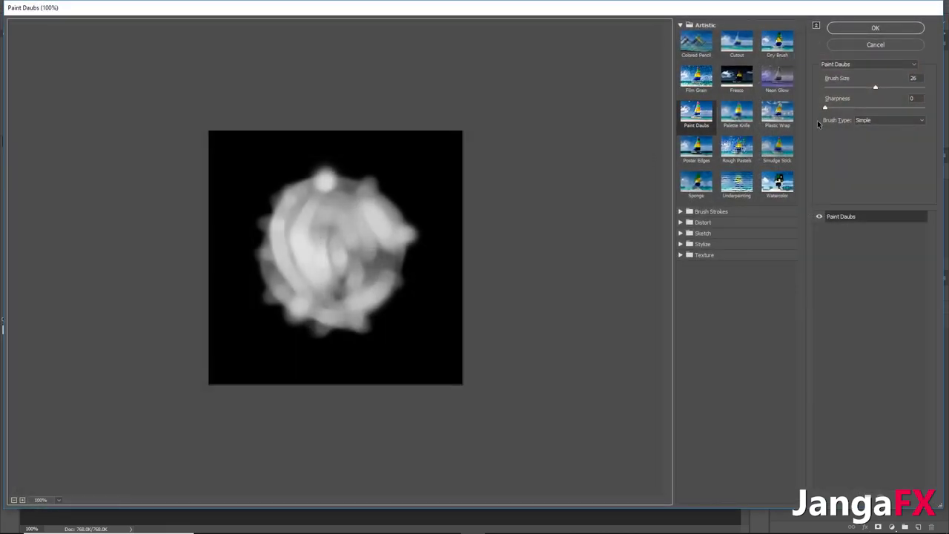
click(890, 120)
click(877, 164)
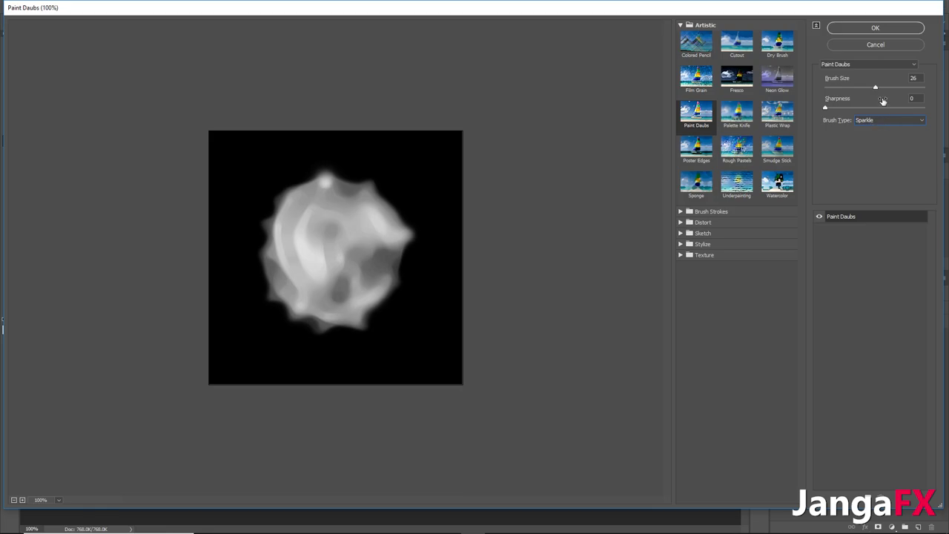
drag(876, 89, 859, 89)
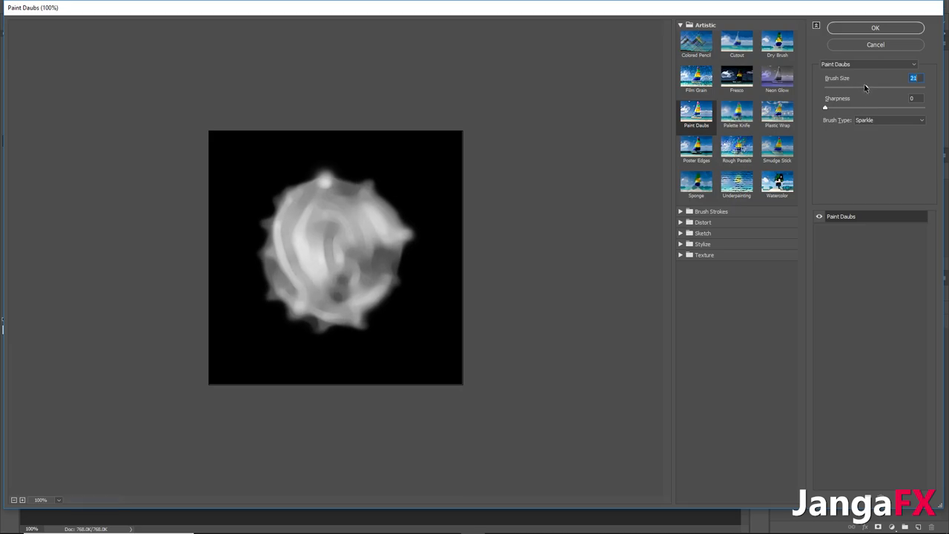
drag(864, 88, 857, 88)
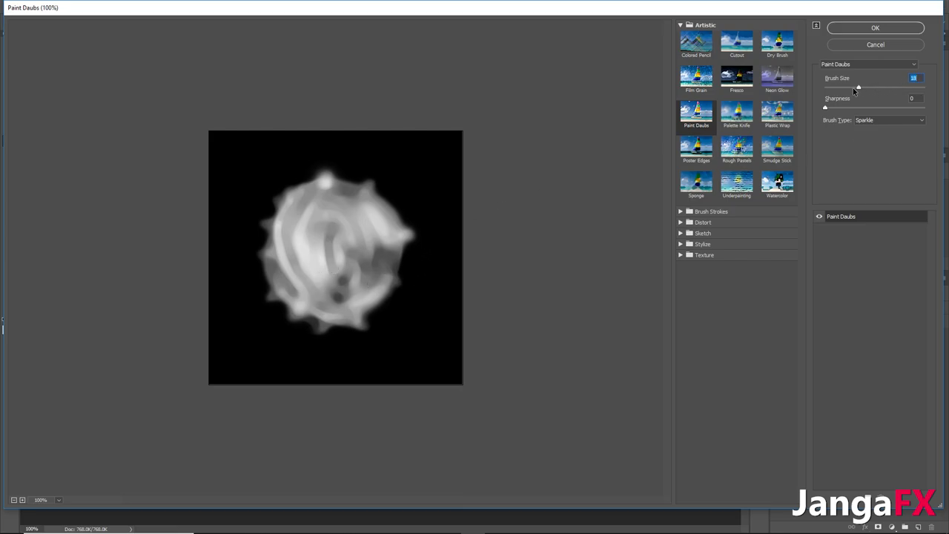
drag(853, 87, 861, 88)
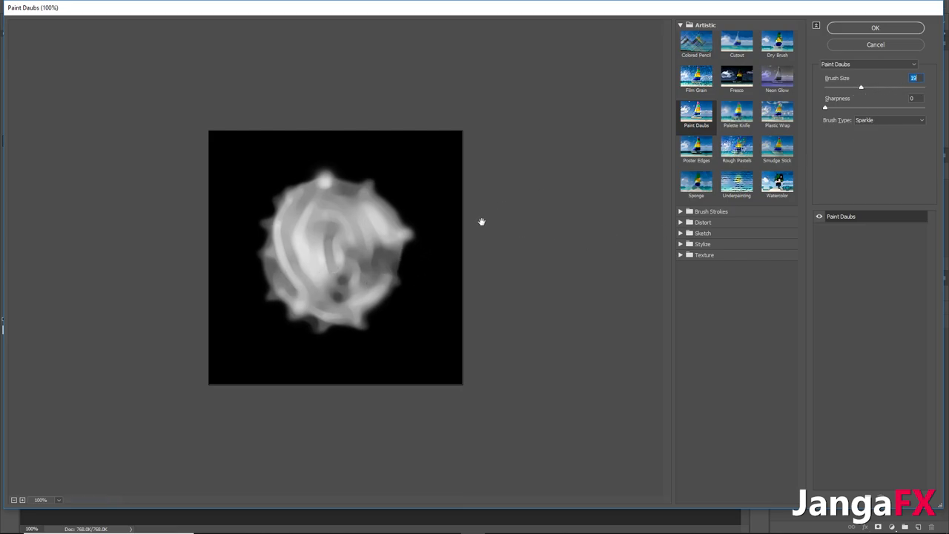
click(869, 27)
click(149, 6)
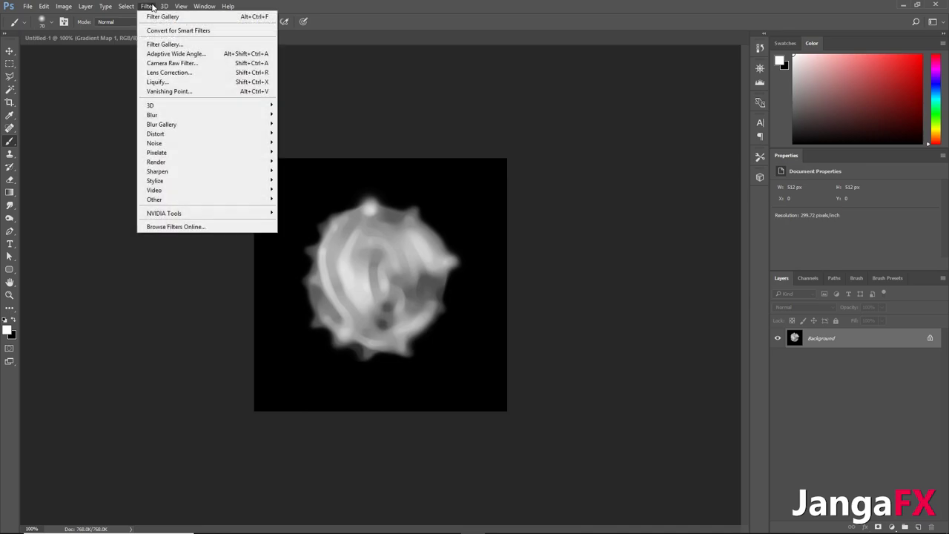
mouse_move(189, 201)
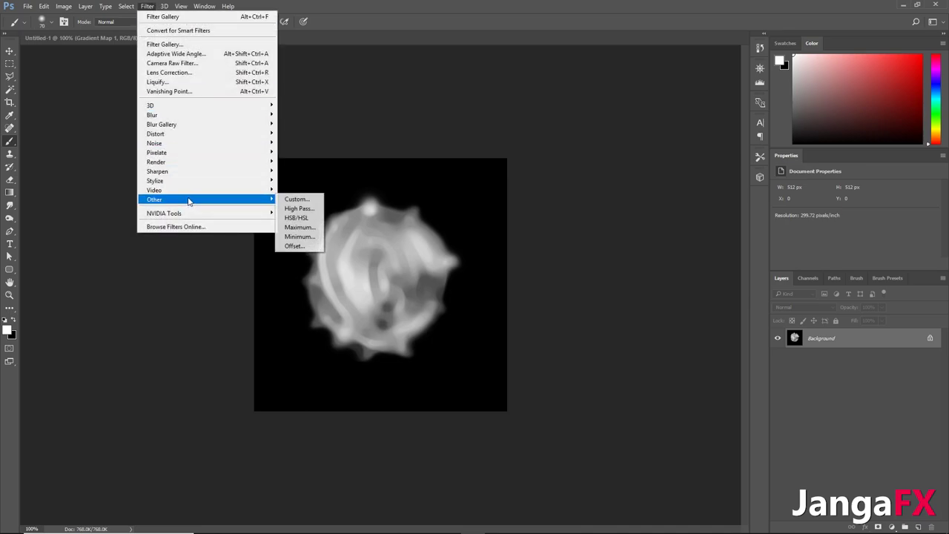
click(300, 237)
mouse_move(750, 236)
mouse_down()
mouse_move(763, 240)
mouse_move(729, 239)
mouse_move(742, 239)
mouse_up()
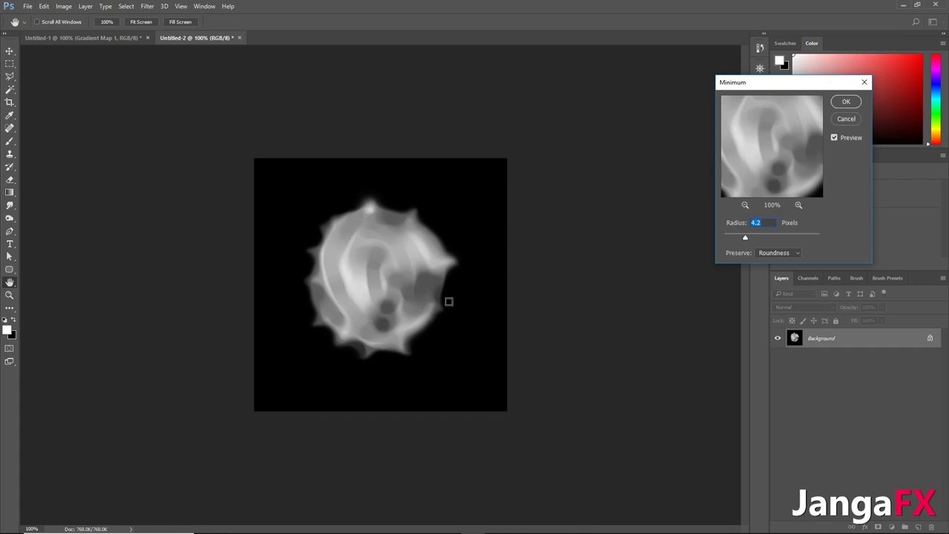
click(846, 119)
Dab small soft dark grey spots all over the ball's surface with the Brush tool
key(b)
alt+scroll(371, 260, up, 2)
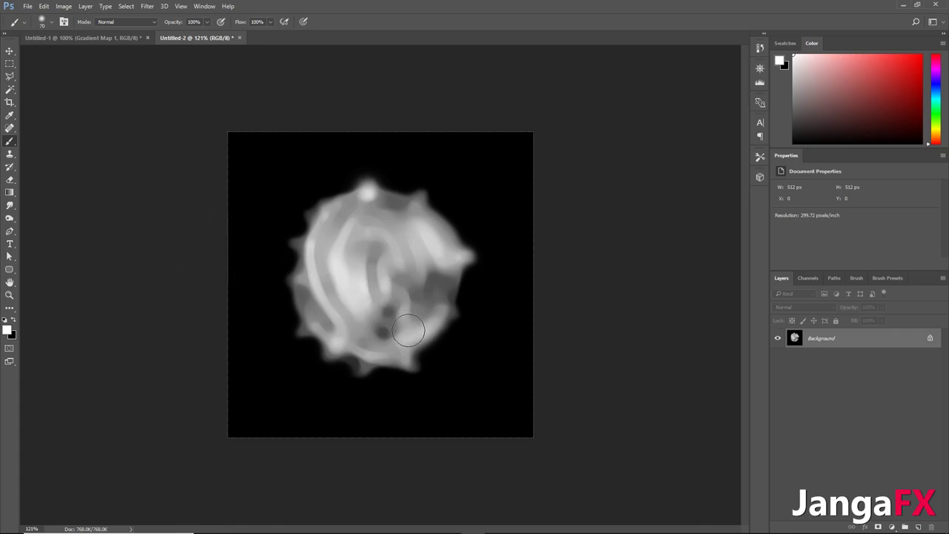
key(super)
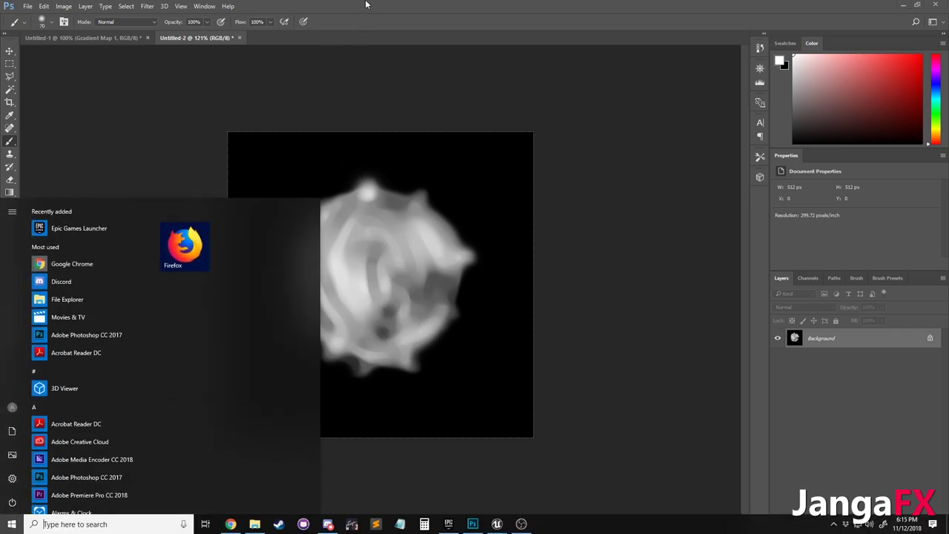
click(366, 4)
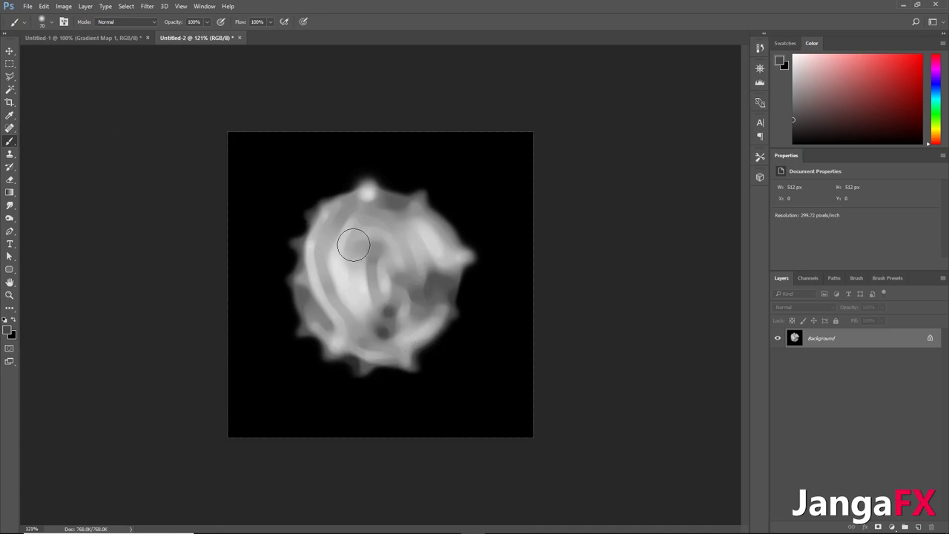
click(345, 258)
click(373, 232)
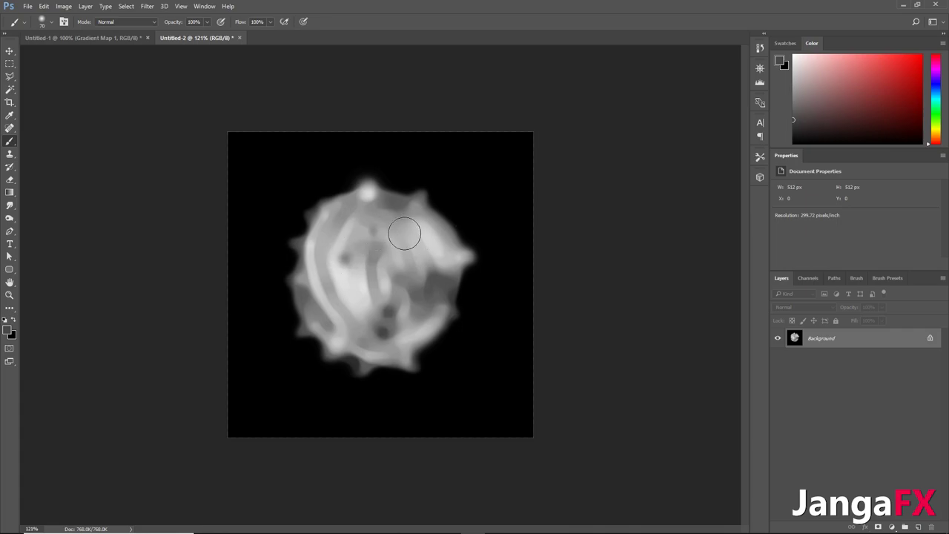
click(417, 256)
click(380, 277)
click(397, 264)
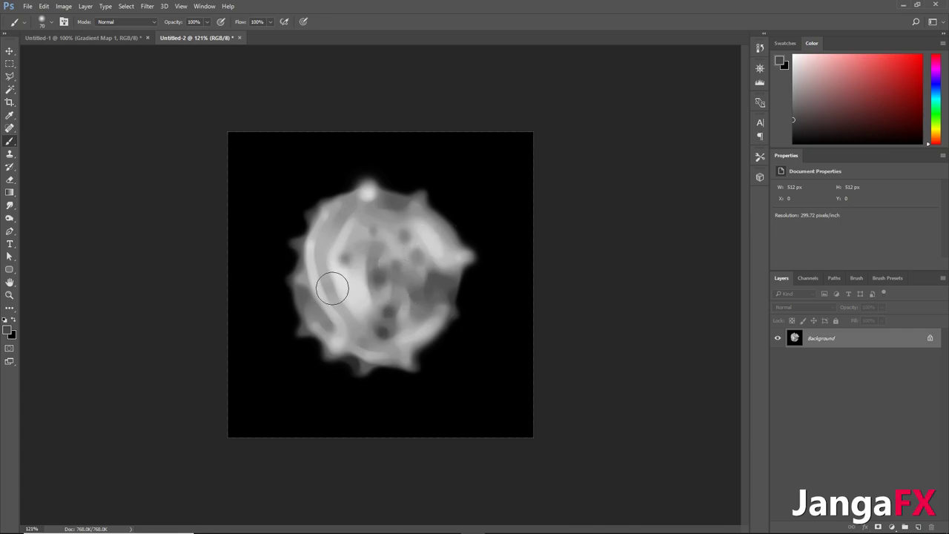
click(332, 289)
click(354, 332)
click(319, 254)
click(335, 227)
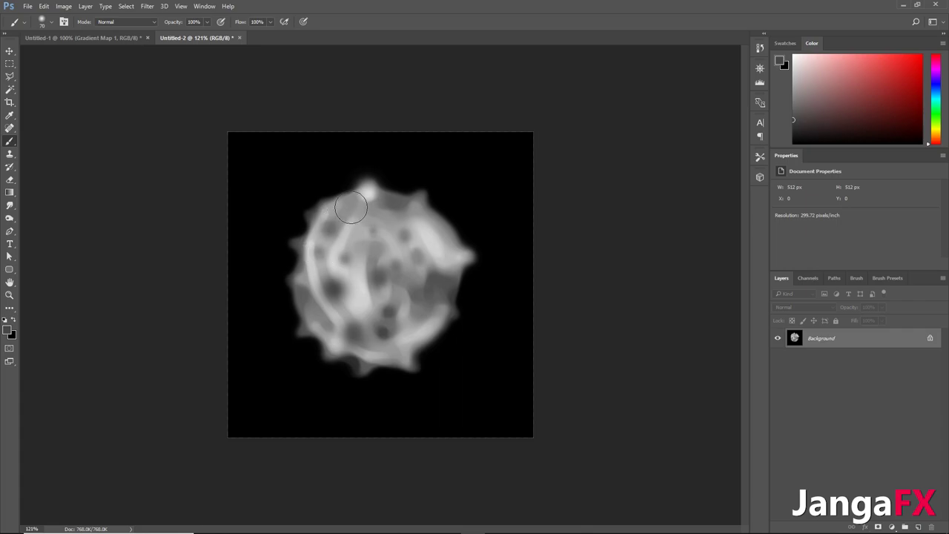
click(354, 215)
click(393, 212)
click(429, 226)
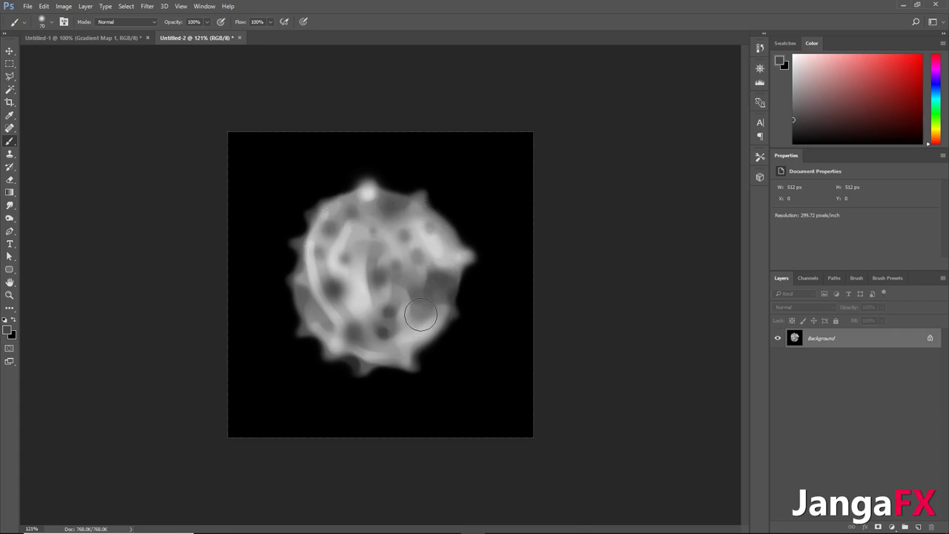
click(421, 315)
click(364, 253)
click(354, 293)
click(369, 294)
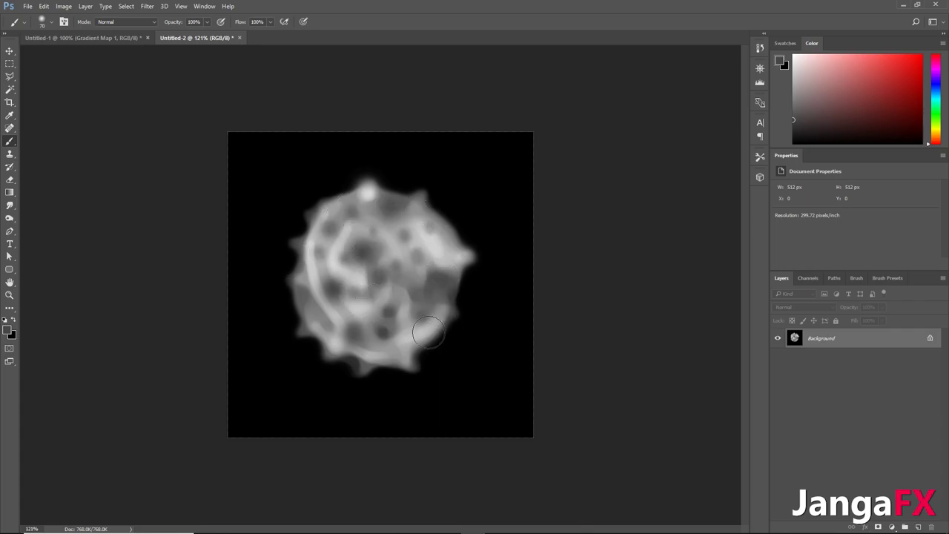
click(424, 334)
click(340, 342)
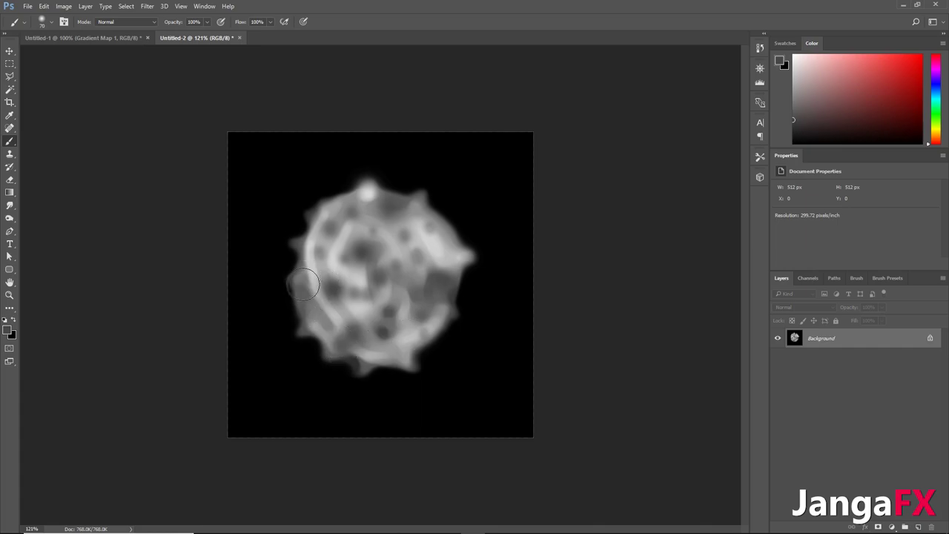
click(413, 278)
click(415, 299)
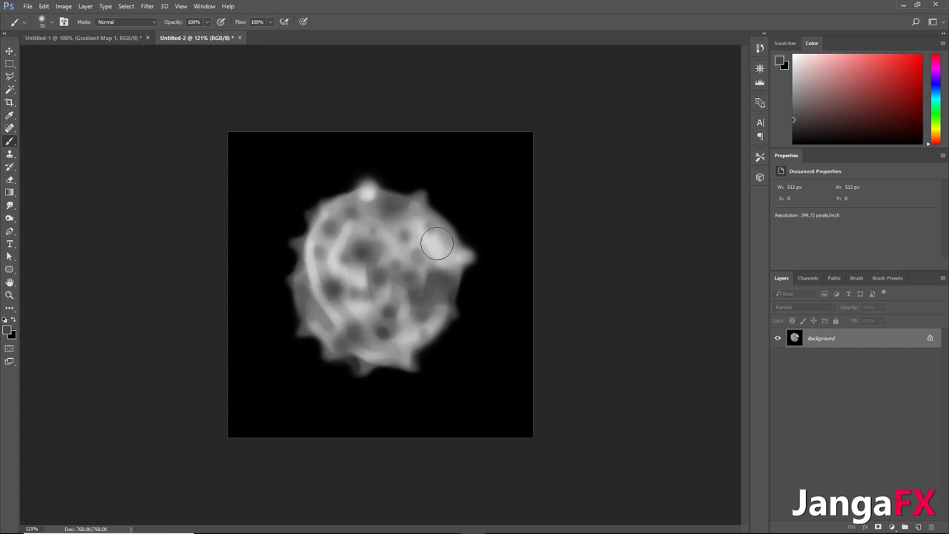
click(439, 245)
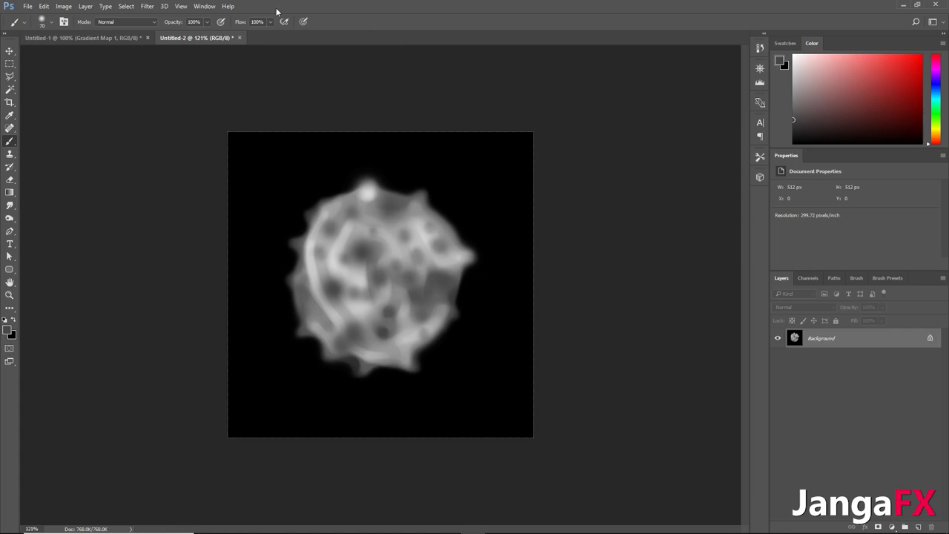
Apply the Minimum filter to the ball image with a radius of 4.3 pixels, preserving roundness
click(148, 6)
mouse_move(194, 201)
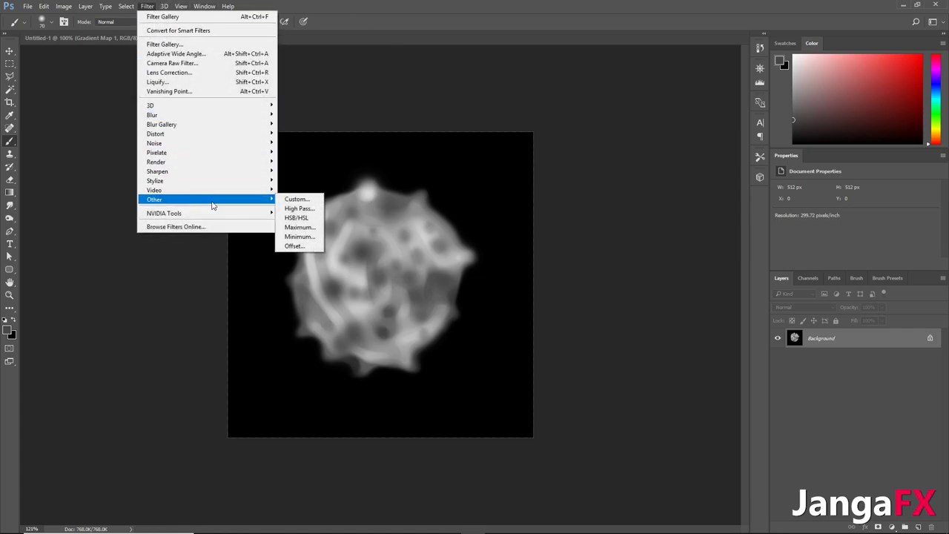
click(299, 237)
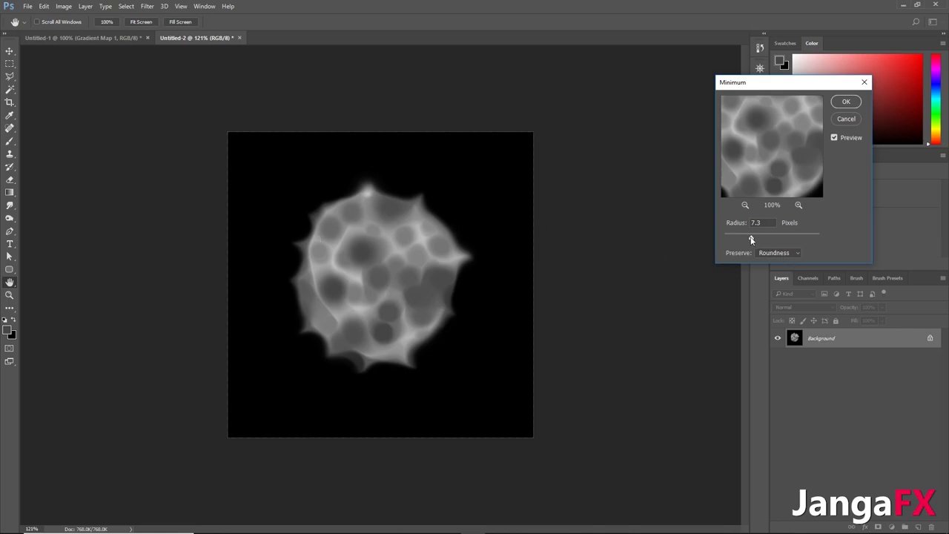
drag(751, 239, 750, 236)
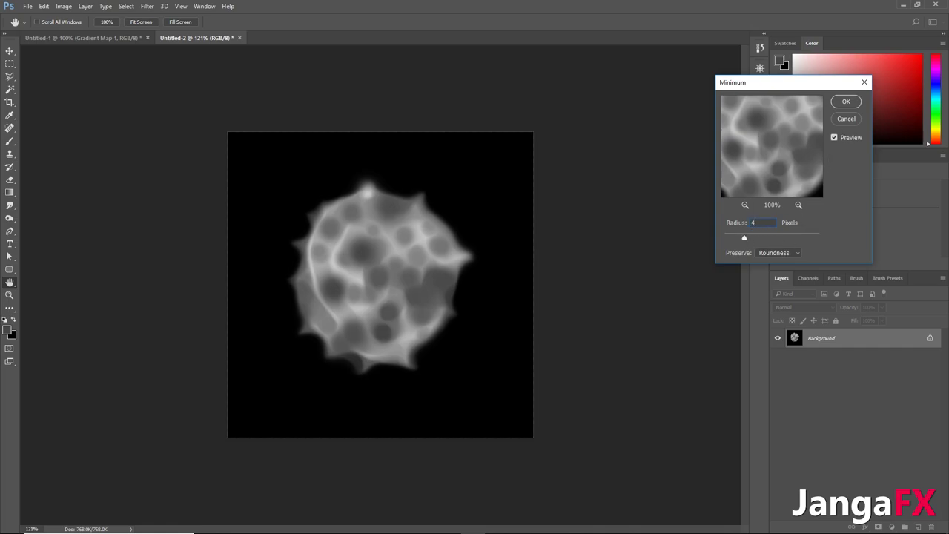
text(.3)
click(846, 102)
key(b)
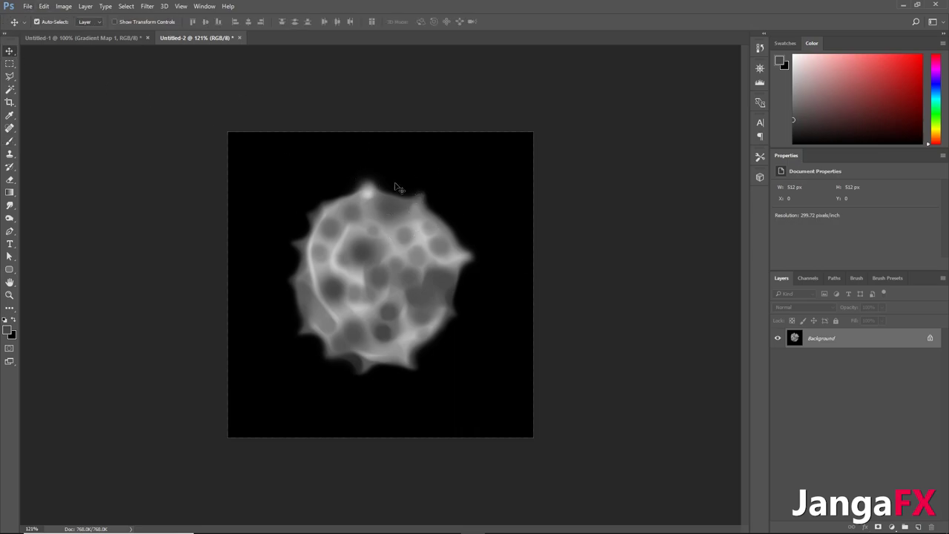
Select the whole canvas, scale the ball image up proportionally to about 115%, recentre it on the canvas and deselect
click(9, 64)
drag(170, 89, 741, 528)
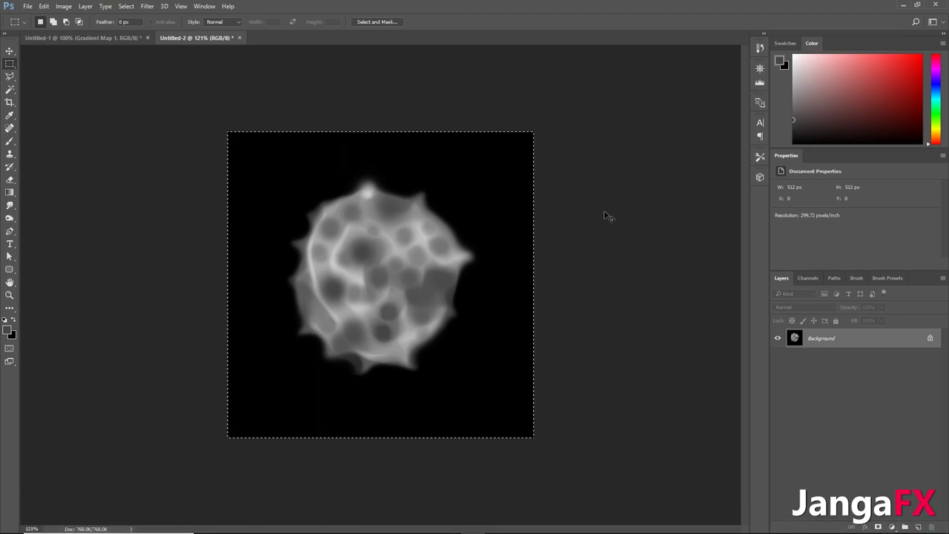
key(ctrl+t)
shift+drag(533, 132, 594, 87)
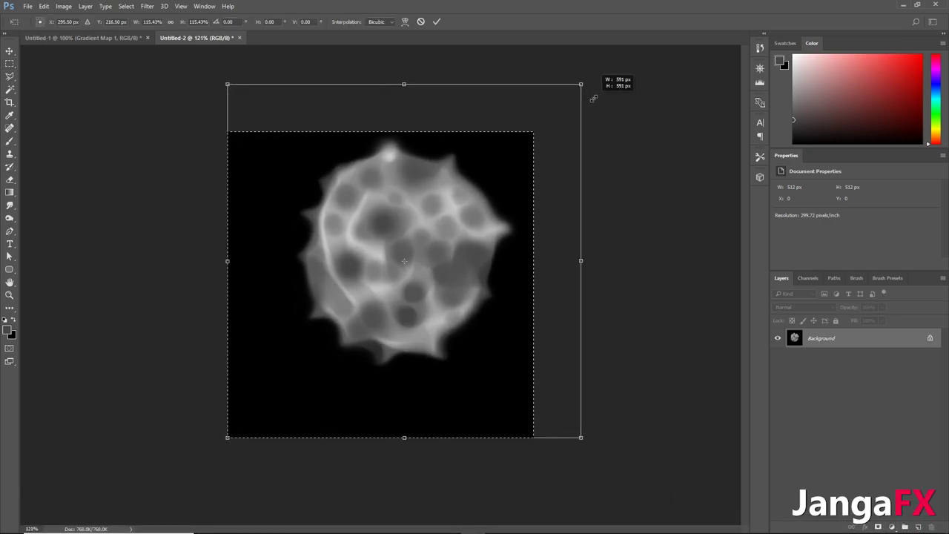
drag(375, 272, 376, 297)
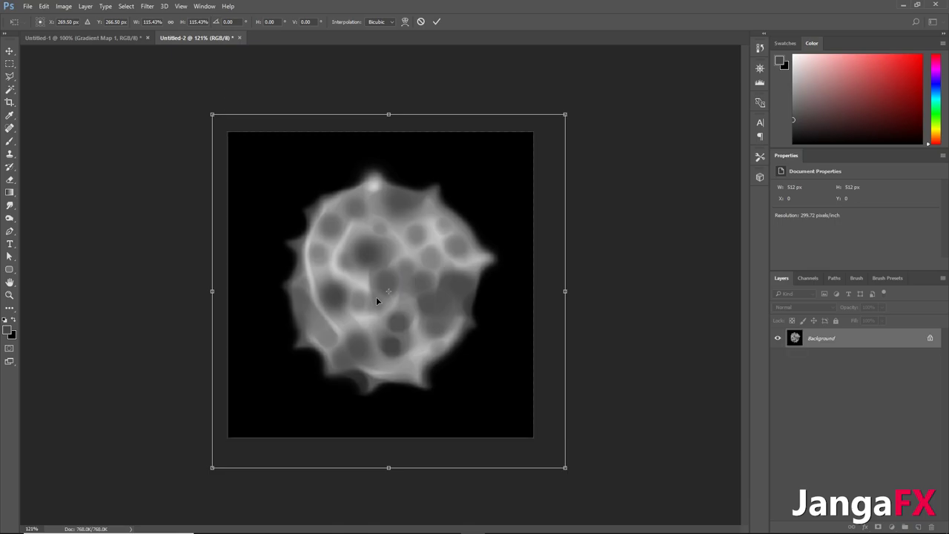
key(Return)
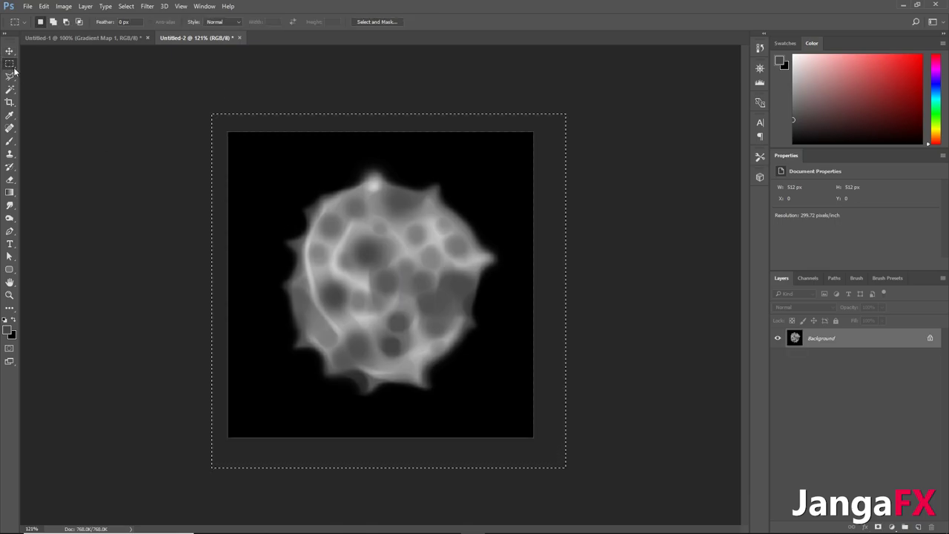
key(ctrl+d)
Brighten the ball image with Levels by lowering the white input level to 212
alt+scroll(411, 325, down, 2)
alt+scroll(444, 253, up, 6)
alt+scroll(420, 302, down, 4)
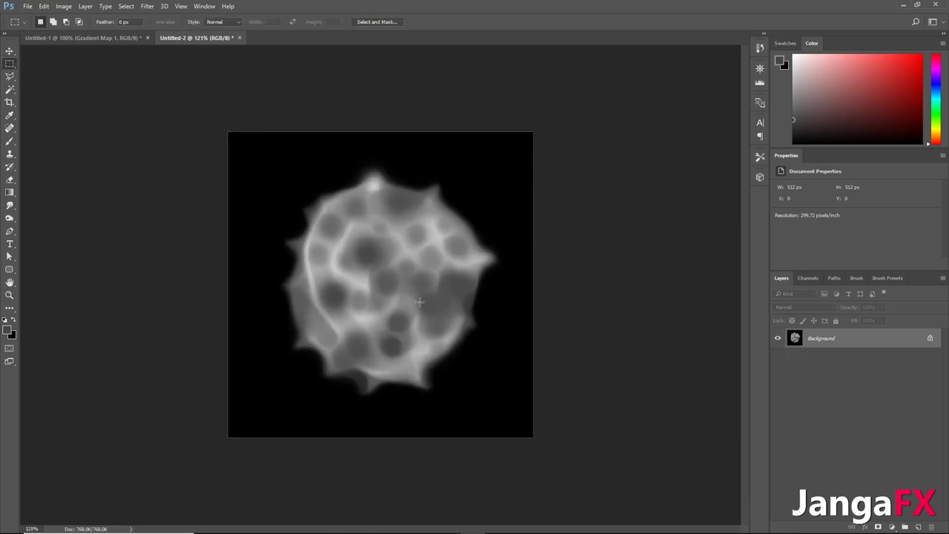
key(ctrl+1)
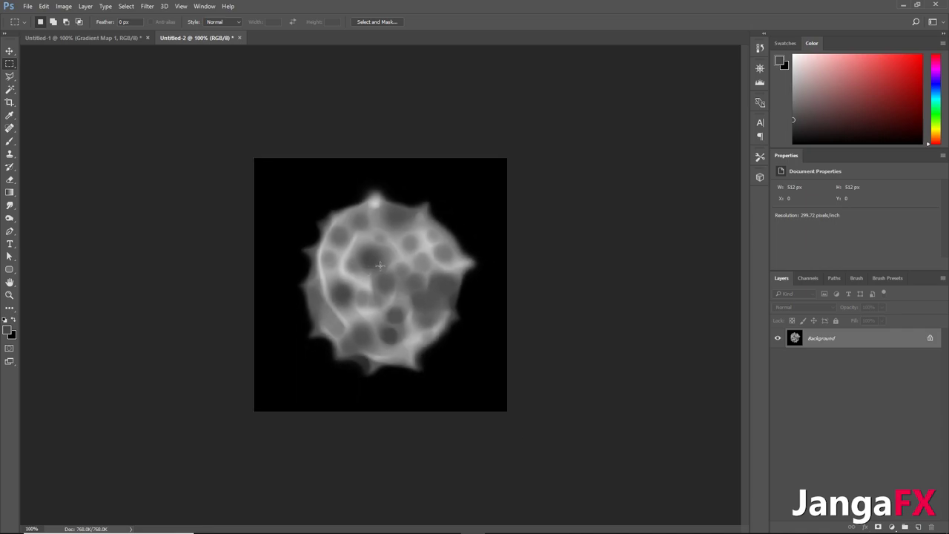
key(ctrl+l)
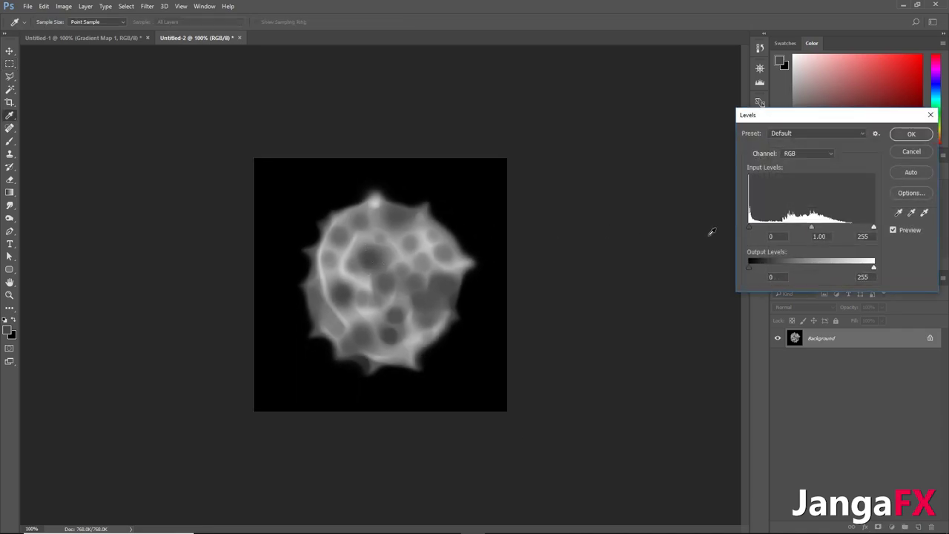
drag(828, 118, 743, 118)
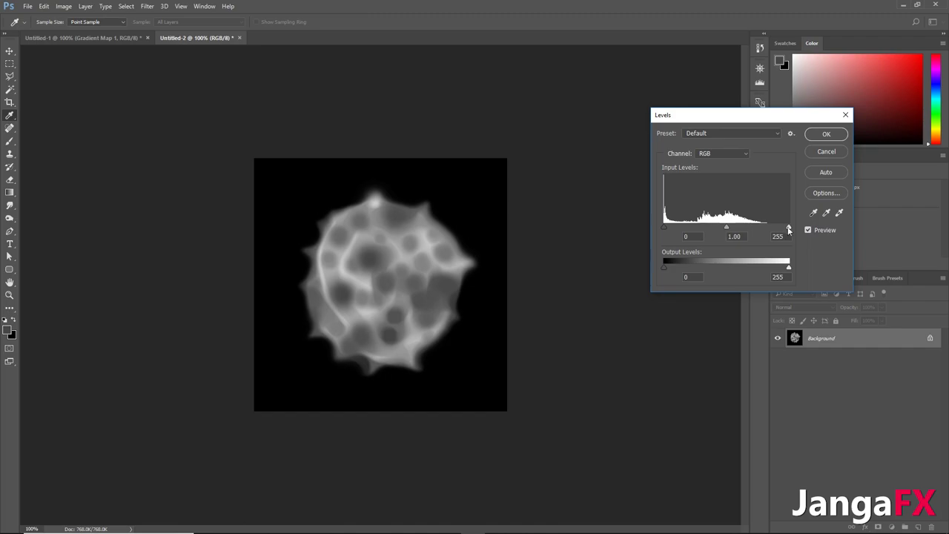
drag(789, 228, 767, 226)
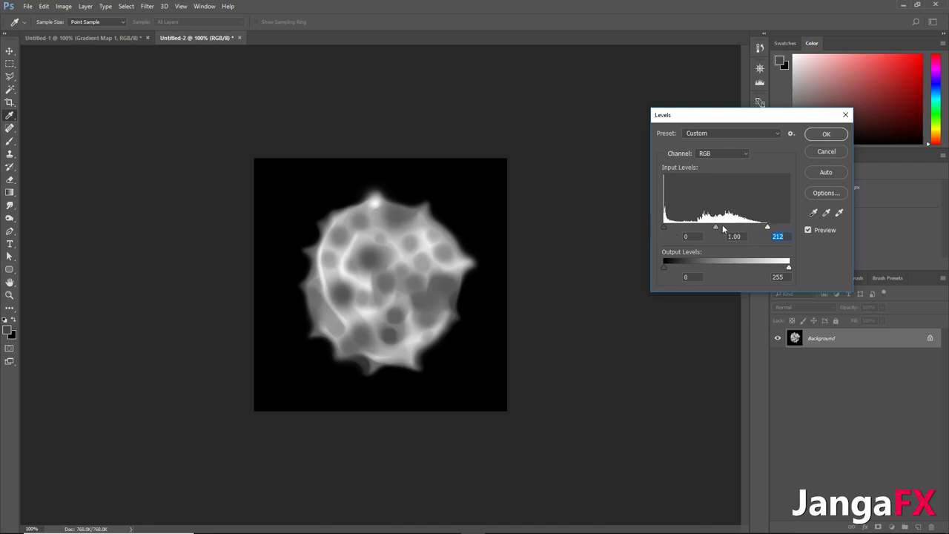
drag(666, 231, 624, 224)
click(826, 135)
key(m)
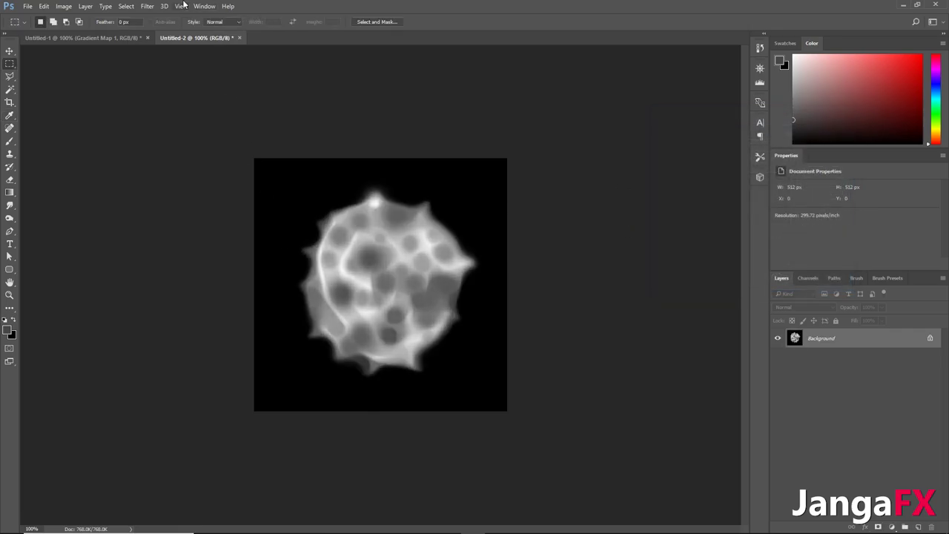
Warp the ball's rim spikes and inner spots into irregular flame-like shapes with Liquify, using a size 100 brush
click(147, 6)
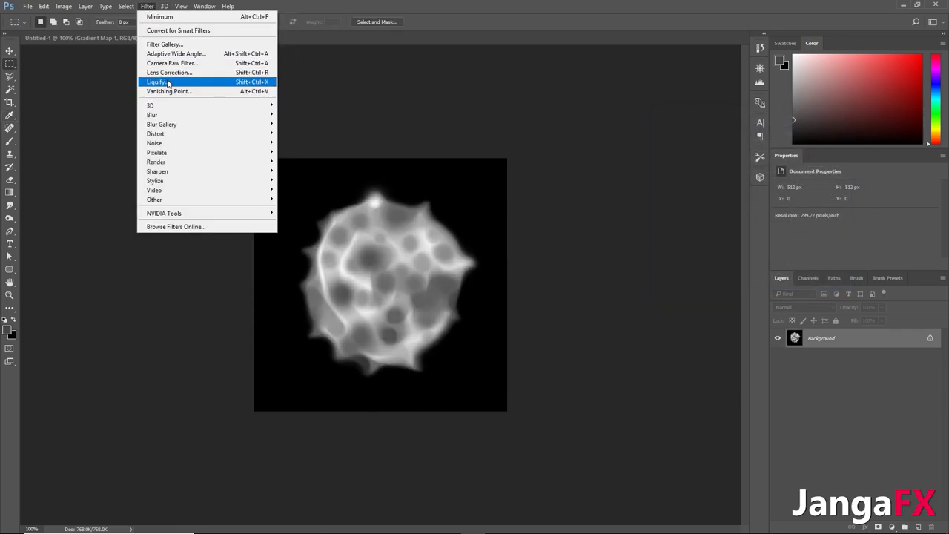
click(168, 82)
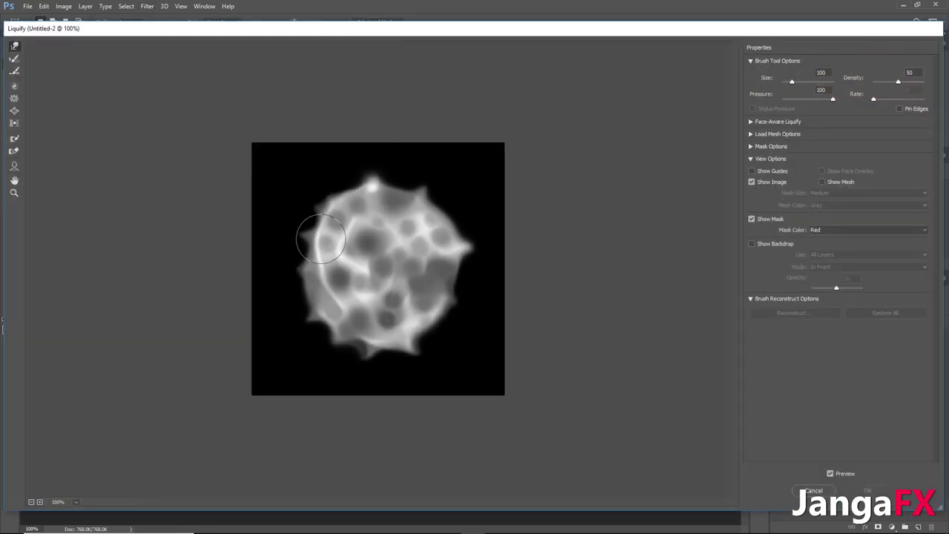
alt+scroll(321, 239, up, 4)
mouse_move(269, 231)
mouse_down()
mouse_move(275, 212)
mouse_move(268, 235)
mouse_move(261, 227)
mouse_move(250, 277)
mouse_move(240, 269)
mouse_move(269, 272)
mouse_move(311, 371)
mouse_move(281, 339)
mouse_move(284, 350)
mouse_move(319, 382)
mouse_move(314, 391)
mouse_move(359, 386)
mouse_move(373, 410)
mouse_move(371, 395)
mouse_move(437, 384)
mouse_move(488, 322)
mouse_move(479, 371)
mouse_move(475, 333)
mouse_move(511, 262)
mouse_move(489, 237)
mouse_move(474, 233)
mouse_move(462, 252)
mouse_move(462, 233)
mouse_move(423, 275)
mouse_move(371, 275)
mouse_move(365, 284)
mouse_move(355, 277)
mouse_move(430, 159)
mouse_move(418, 161)
mouse_move(413, 212)
mouse_move(376, 210)
mouse_move(341, 236)
mouse_move(403, 272)
mouse_move(420, 256)
mouse_move(375, 321)
mouse_move(343, 297)
mouse_move(332, 239)
mouse_move(397, 209)
mouse_move(449, 159)
mouse_move(352, 153)
mouse_move(319, 169)
mouse_move(280, 212)
mouse_move(268, 278)
mouse_move(259, 267)
mouse_move(284, 364)
mouse_move(370, 397)
mouse_move(445, 393)
mouse_move(492, 324)
mouse_move(467, 275)
mouse_move(433, 282)
mouse_move(475, 189)
mouse_move(462, 153)
mouse_up()
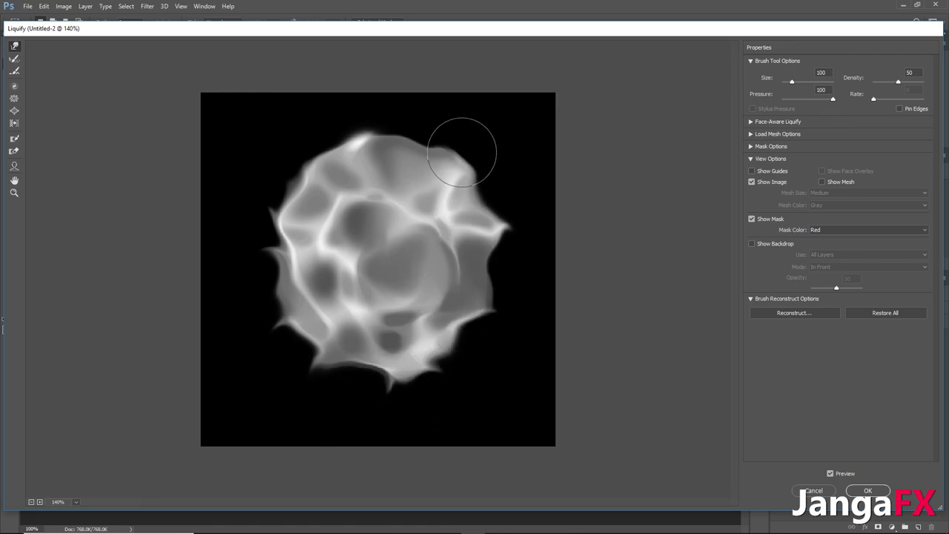
mouse_move(320, 275)
mouse_down()
mouse_move(303, 292)
mouse_move(307, 307)
mouse_move(345, 215)
mouse_move(371, 349)
mouse_move(414, 335)
mouse_move(328, 183)
mouse_move(314, 239)
mouse_move(359, 174)
mouse_move(275, 296)
mouse_move(417, 356)
mouse_move(450, 271)
mouse_move(388, 164)
mouse_move(392, 307)
mouse_move(364, 350)
mouse_move(357, 388)
mouse_move(425, 194)
mouse_up()
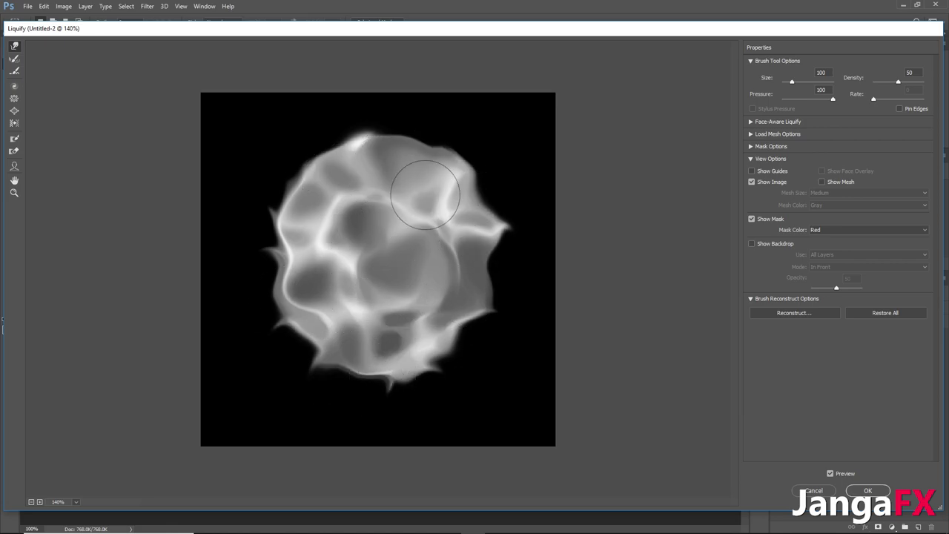
click(868, 490)
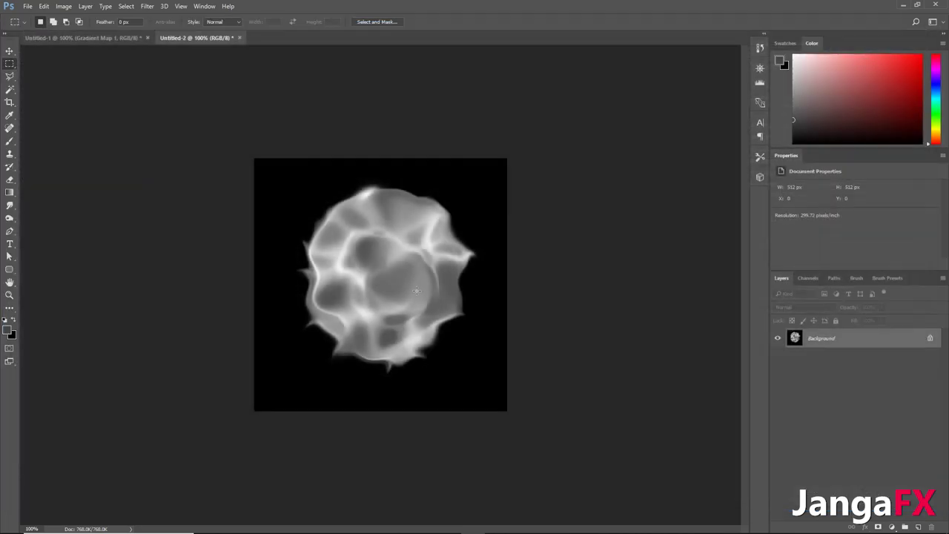
Select the whole ball image, add a new alpha channel and paste a copy of the image into it
alt+scroll(480, 224, down, 2)
alt+scroll(453, 282, up, 2)
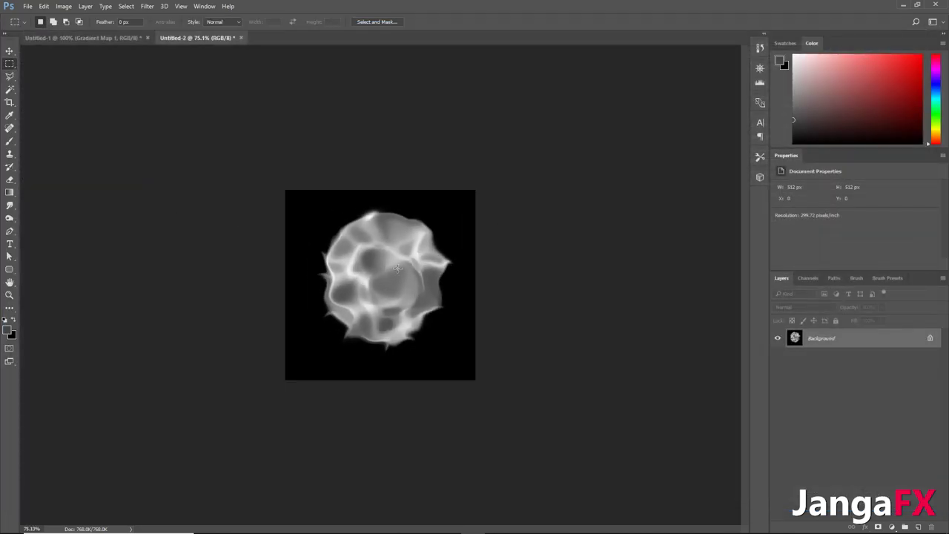
click(808, 279)
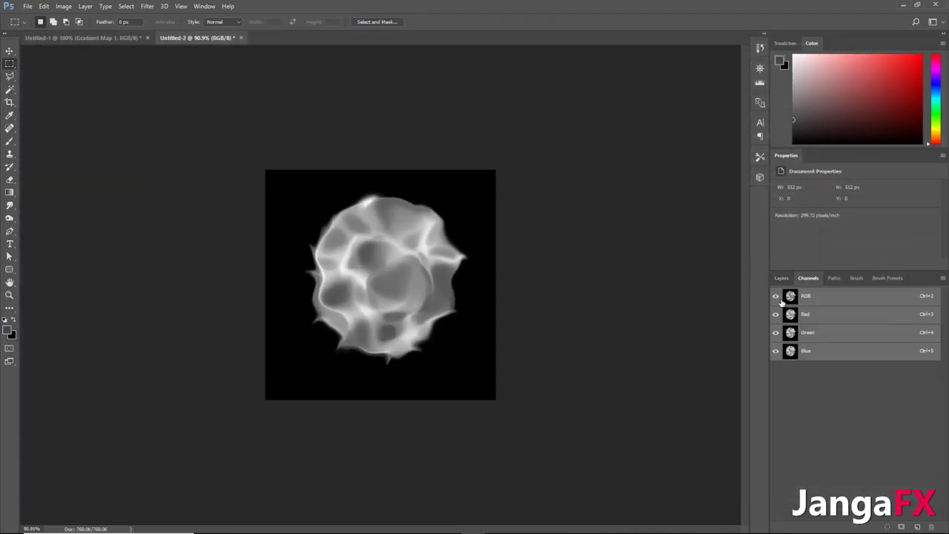
click(782, 279)
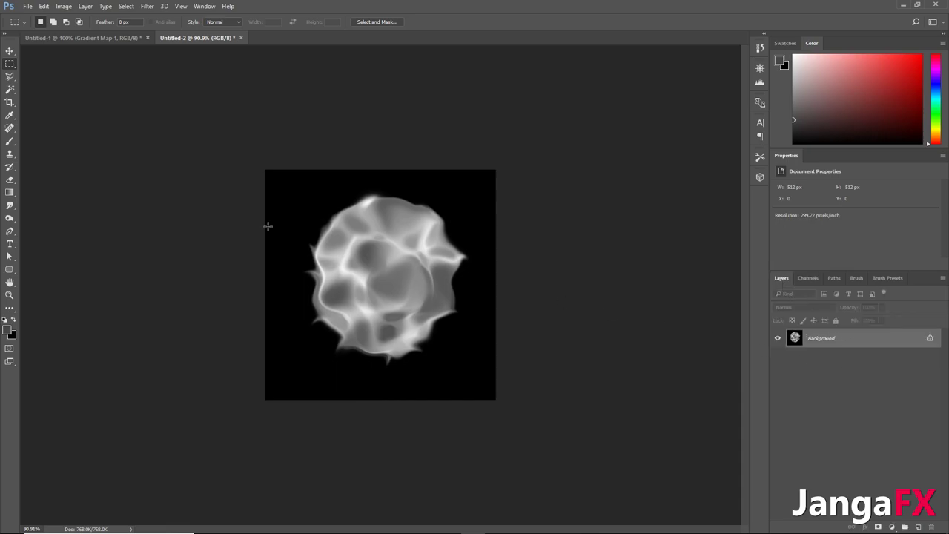
drag(266, 169, 577, 491)
click(808, 279)
click(907, 524)
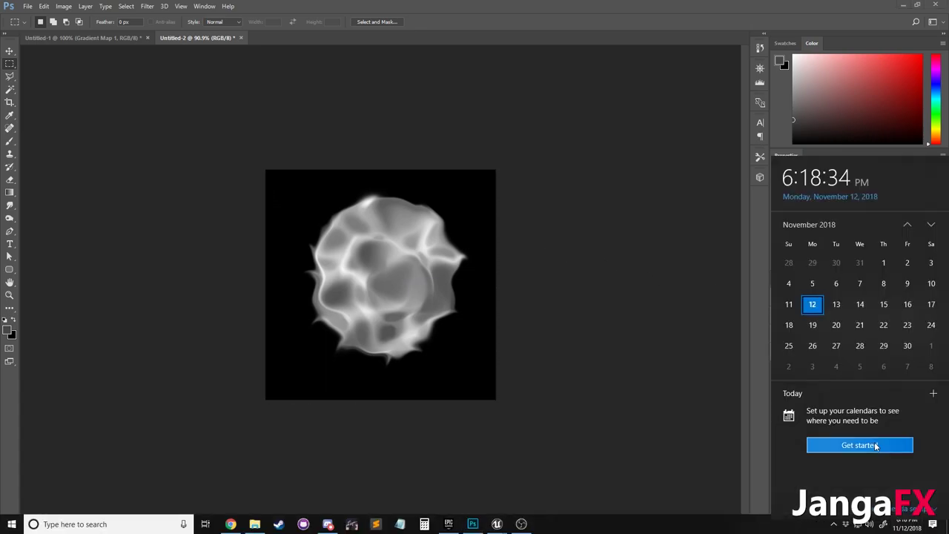
click(672, 368)
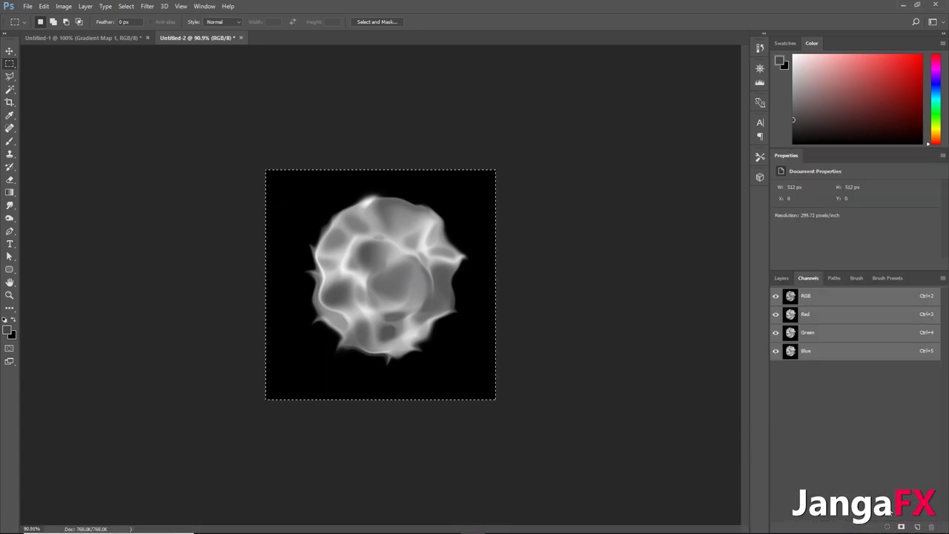
click(918, 527)
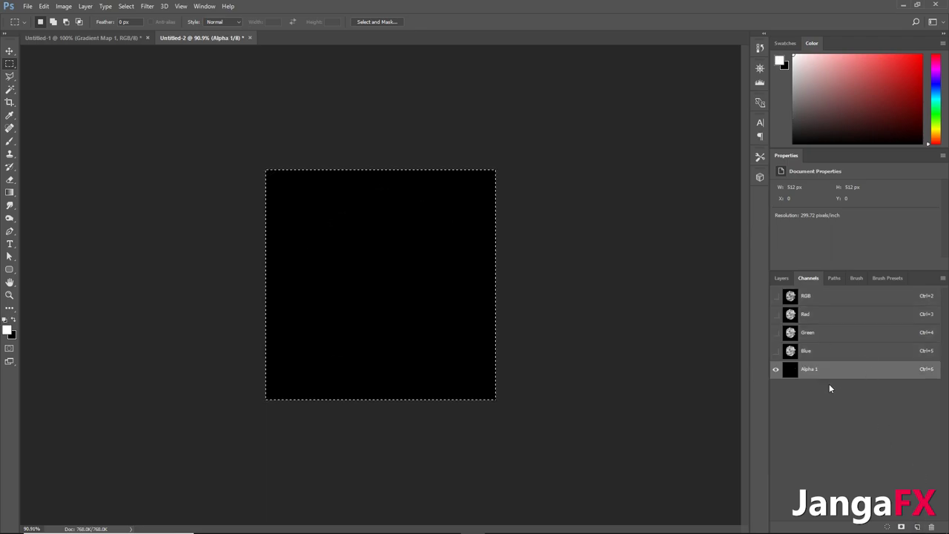
key(ctrl+v)
Show the colour channels, hide Alpha 1 and make the RGB composite active before returning to the layers
click(775, 296)
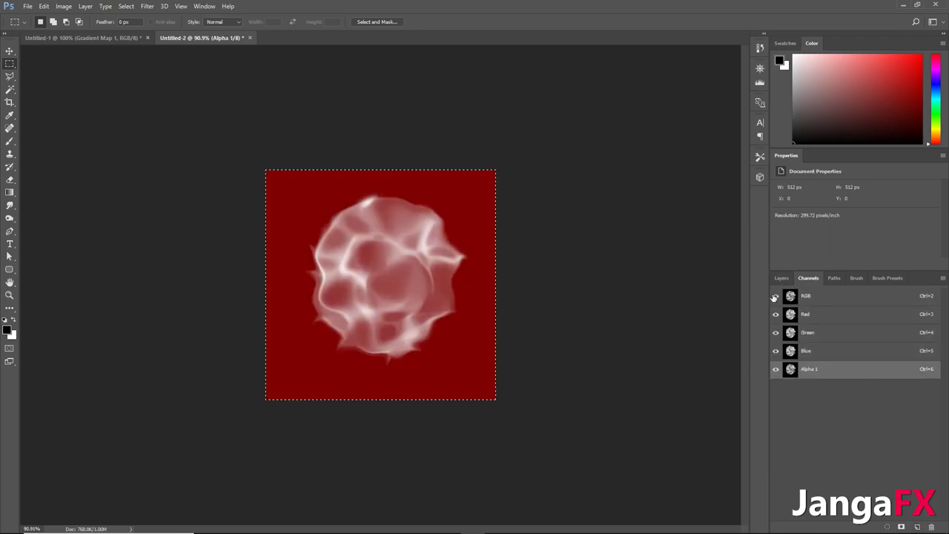
click(773, 370)
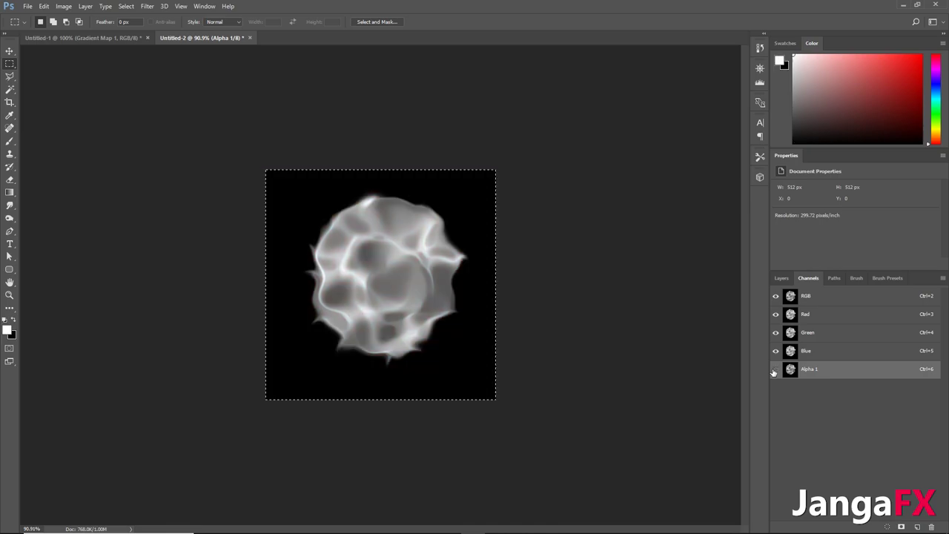
click(842, 295)
click(782, 278)
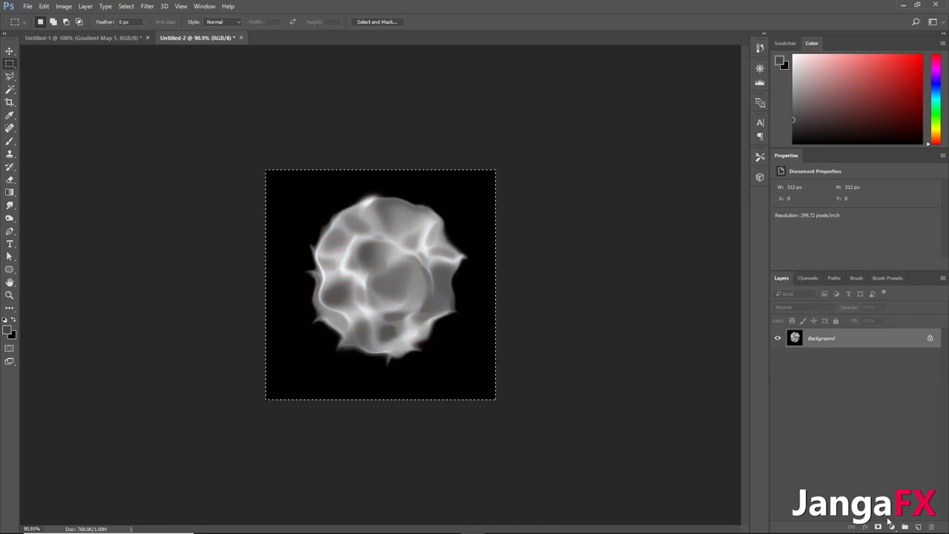
Add a Gradient Map adjustment layer above the background using the black-orange-white "Fre" gradient preset
click(893, 527)
click(890, 508)
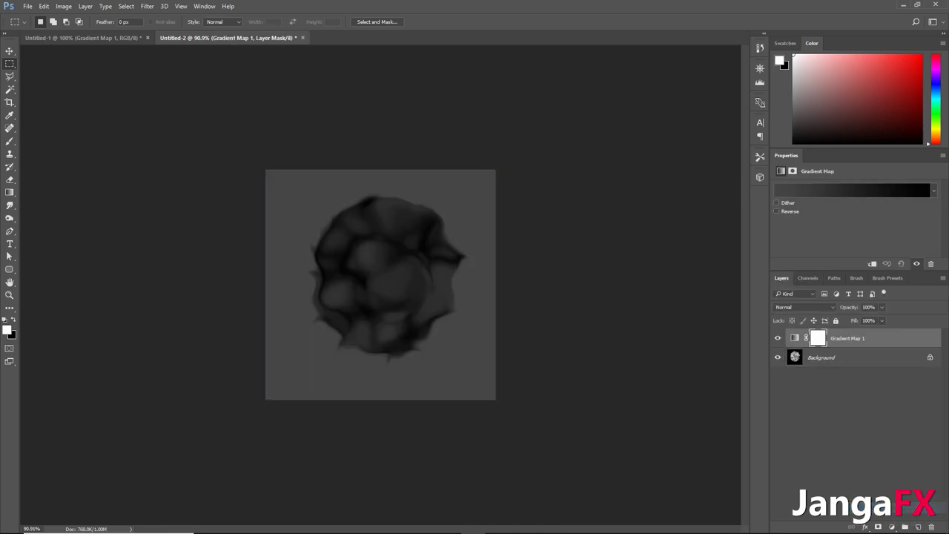
click(832, 189)
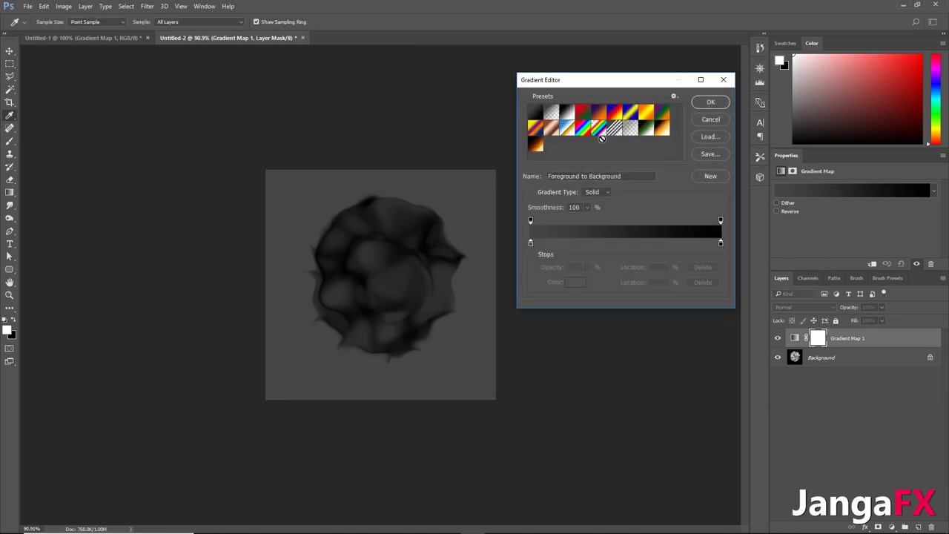
click(662, 130)
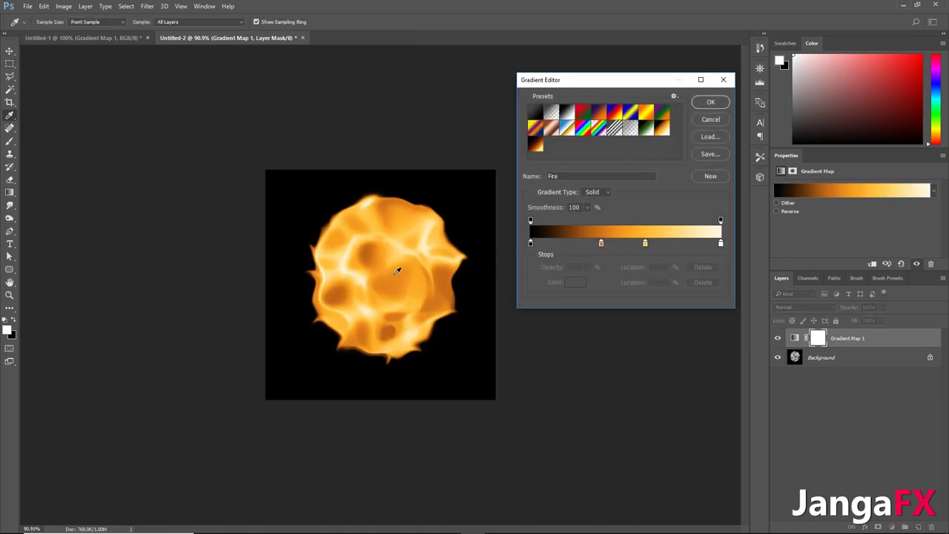
click(714, 103)
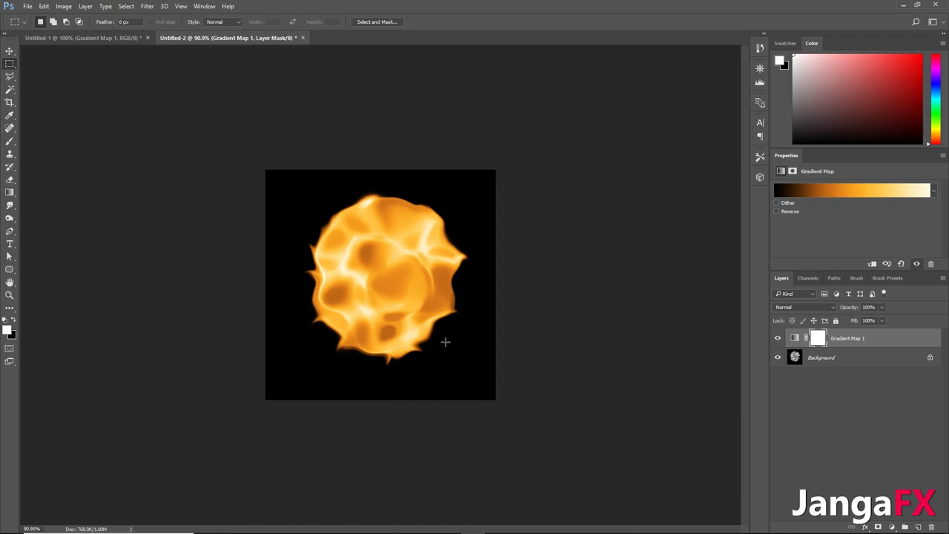
Show Alpha 1 over the fire-coloured ball, make the RGB composite active and return to the layers
click(799, 280)
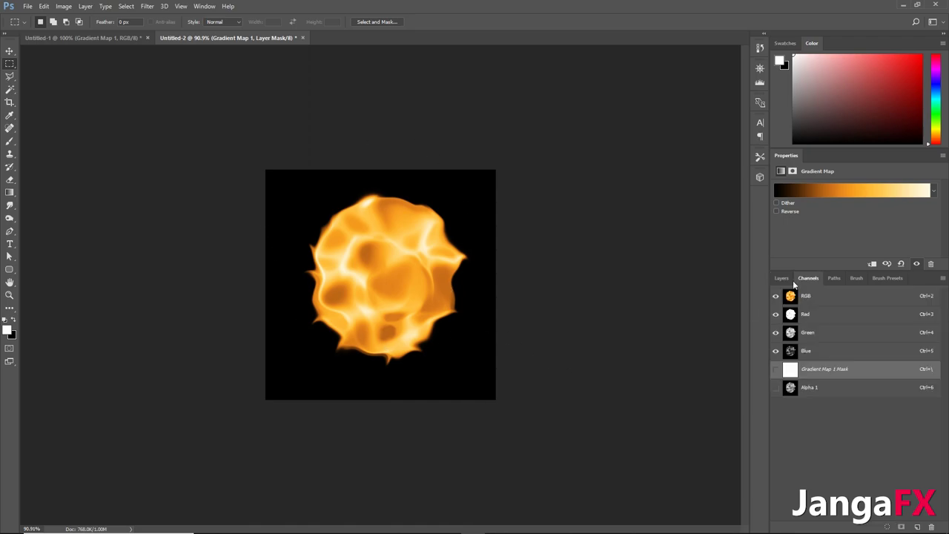
click(776, 388)
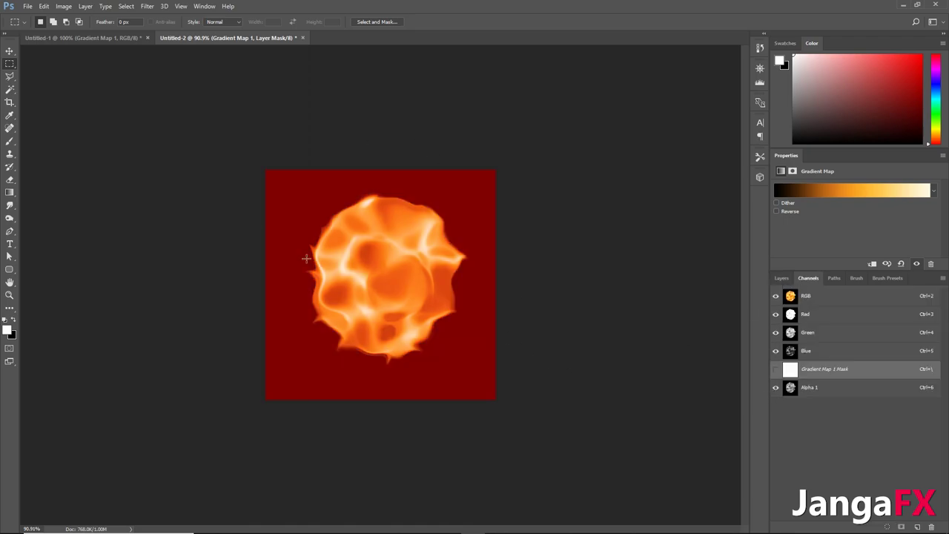
click(828, 298)
click(781, 279)
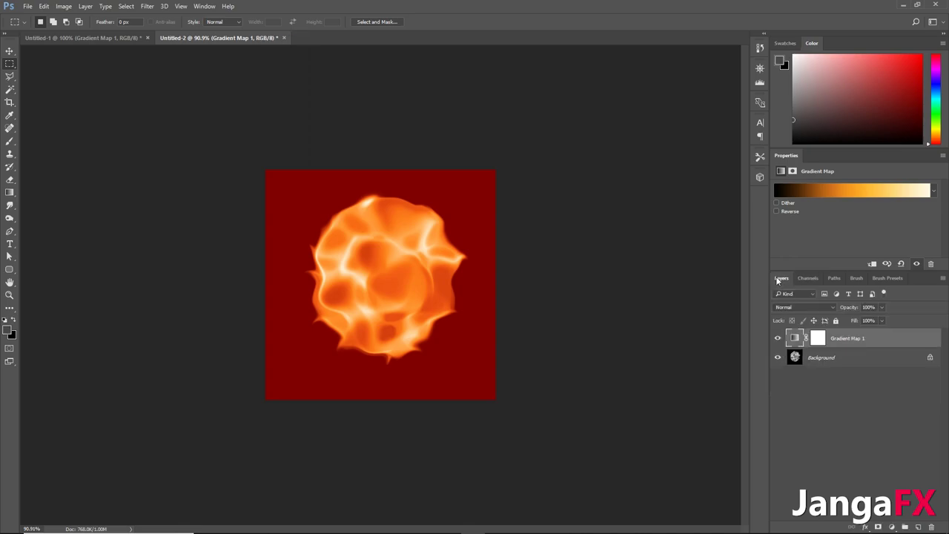
Show the channels and start saving a copy of the fireball image in Targa format with alpha channels included
click(44, 6)
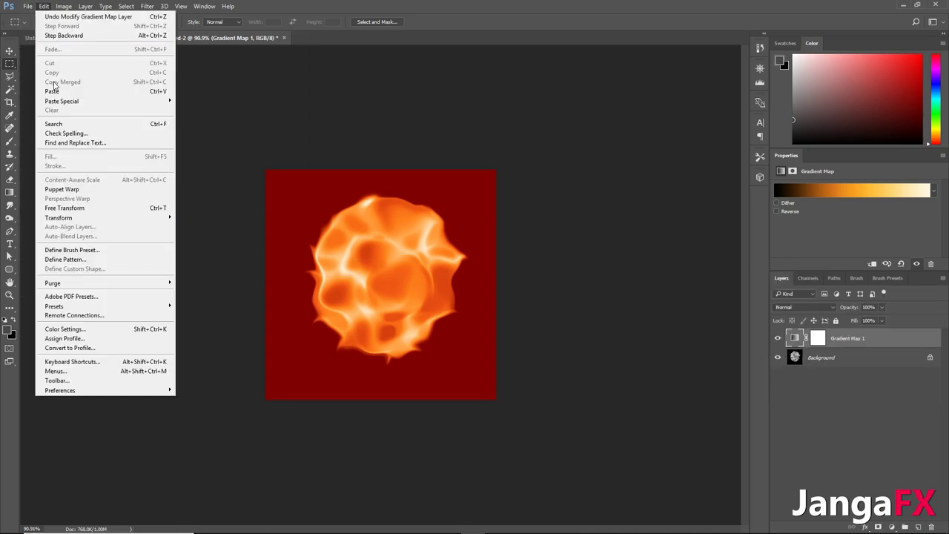
click(806, 279)
click(806, 279)
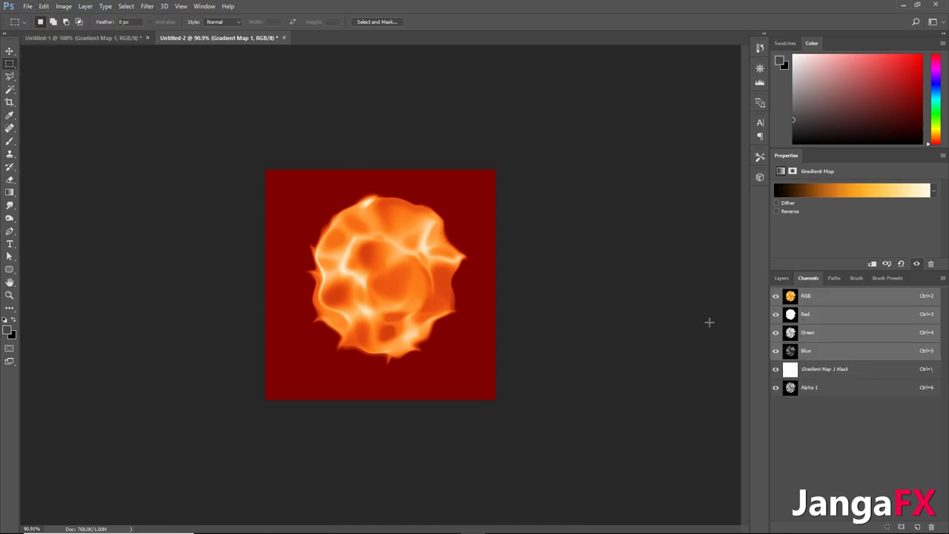
click(26, 6)
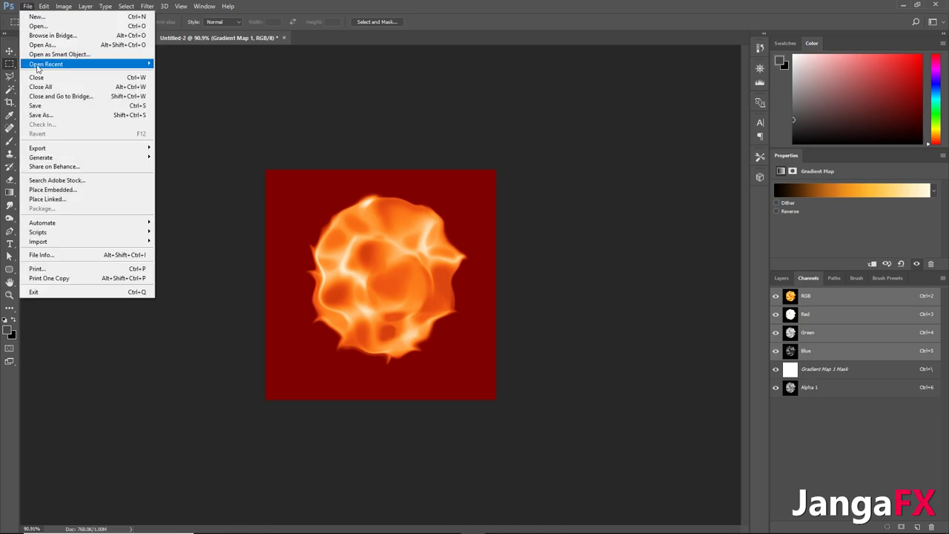
click(59, 118)
click(130, 228)
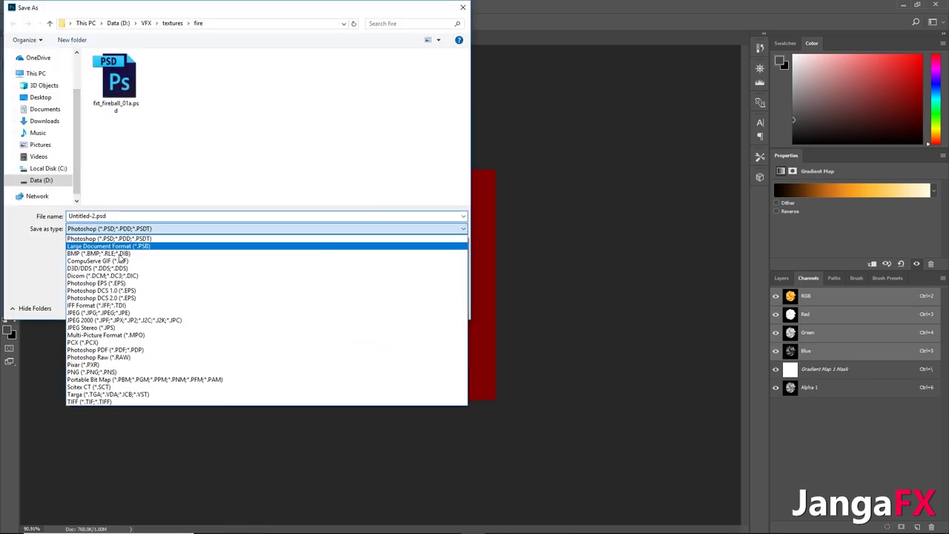
click(104, 391)
Name the Targa file fxt_fireball_02a and save it at 32 bits/pixel in the textures/fire folder
click(126, 216)
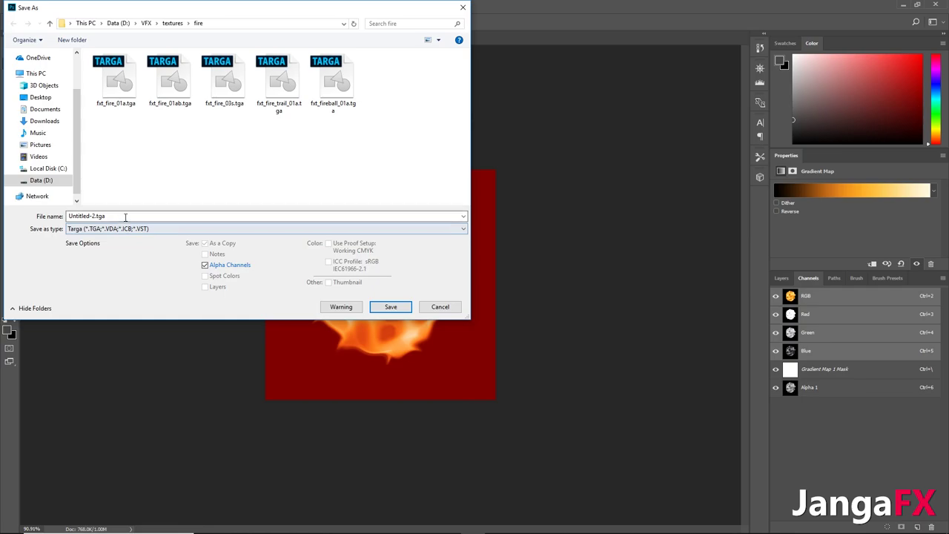
key(ctrl+a)
text(f)
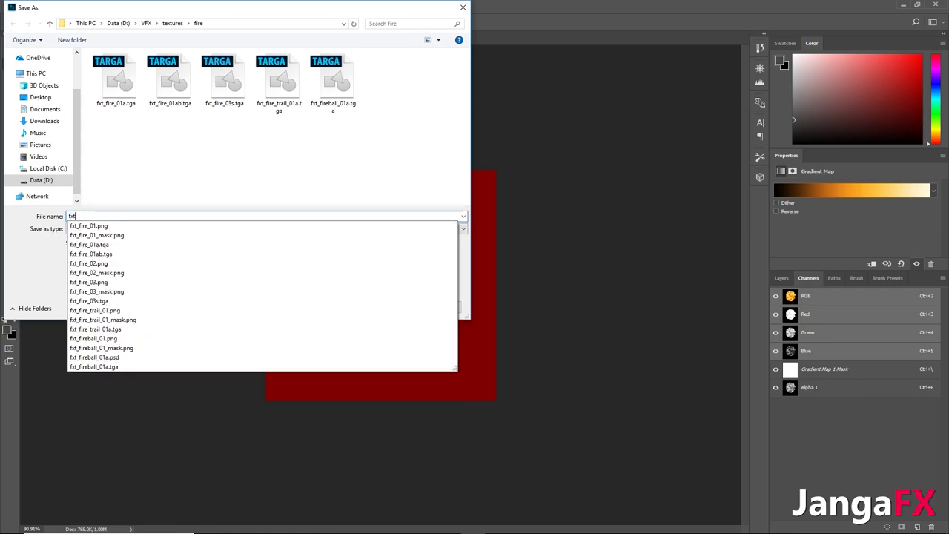
text(xt_fireball_01)
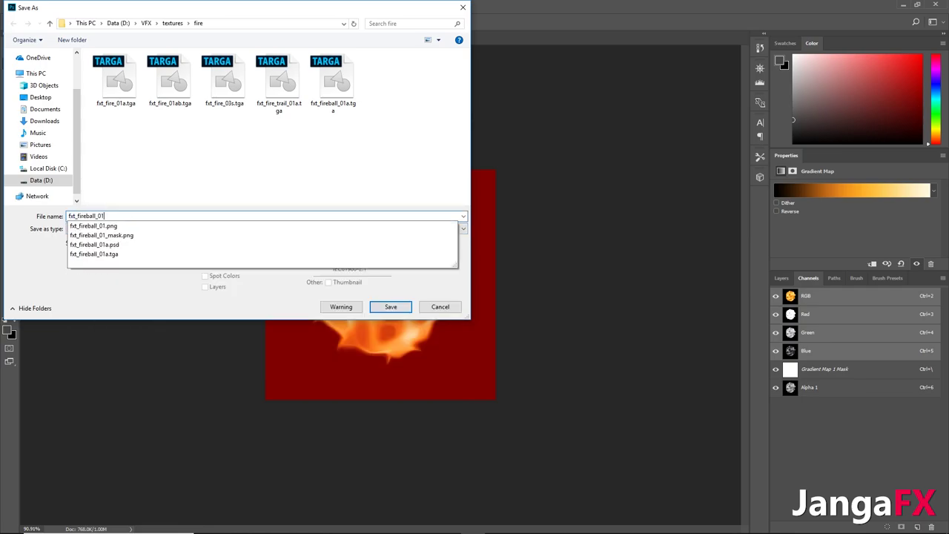
text(a)
key(BackSpace)
text(02a)
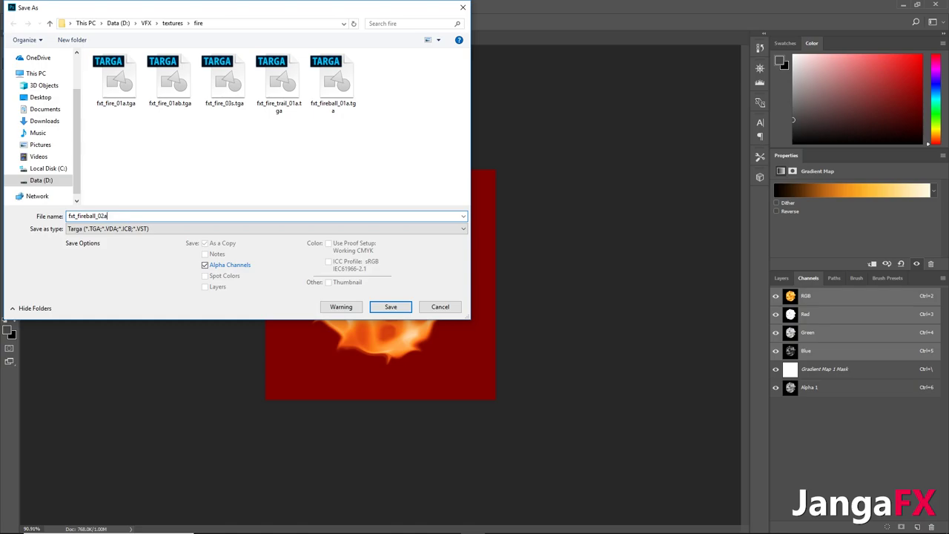
click(391, 307)
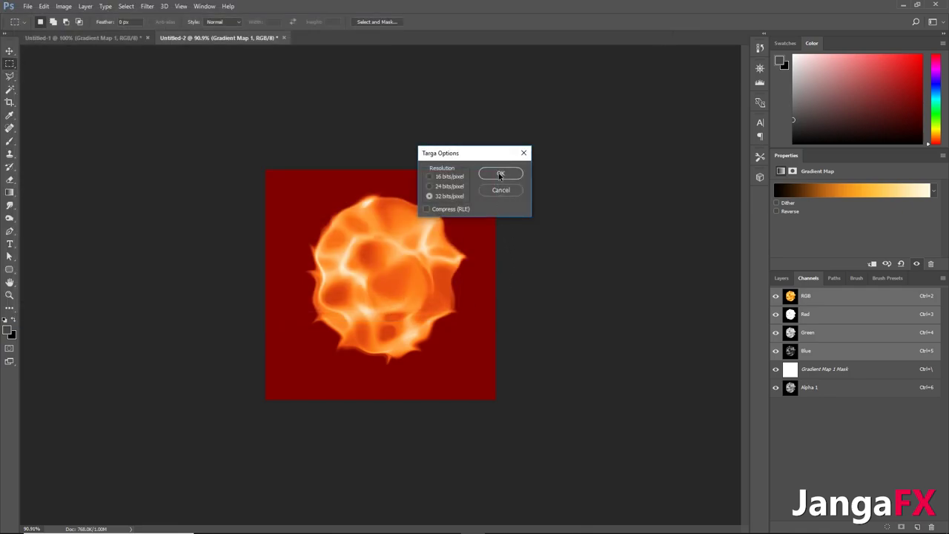
click(500, 175)
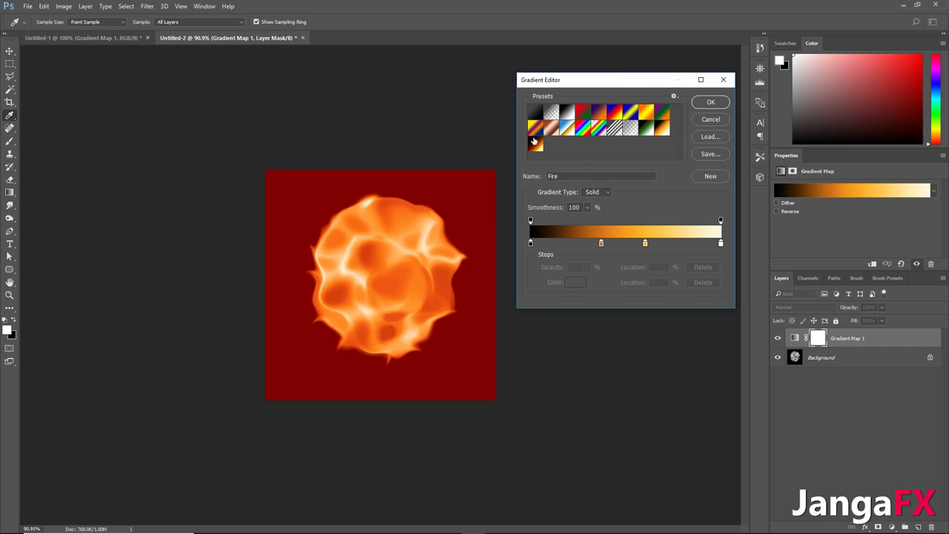
Apply the Fire2 gradient preset to the Gradient Map layer and hide the Alpha 1 channel
click(536, 146)
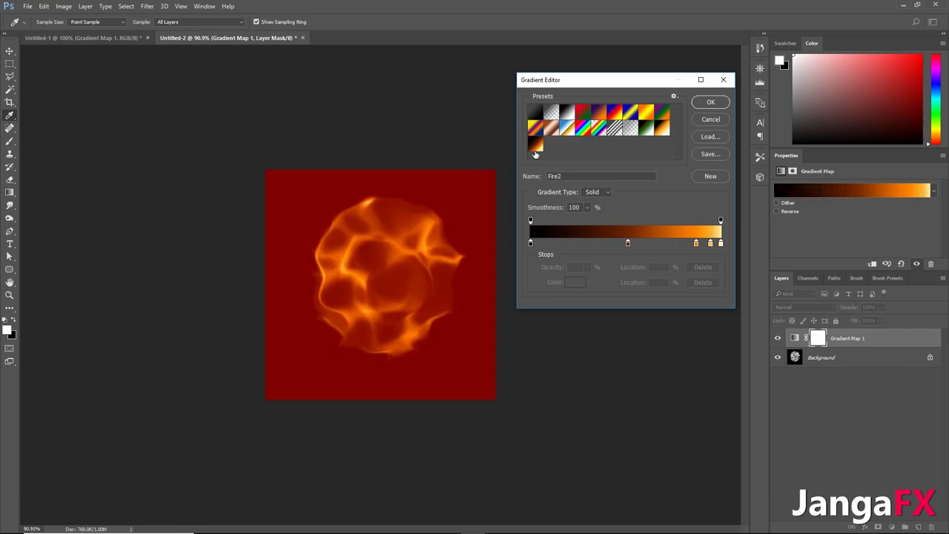
click(808, 278)
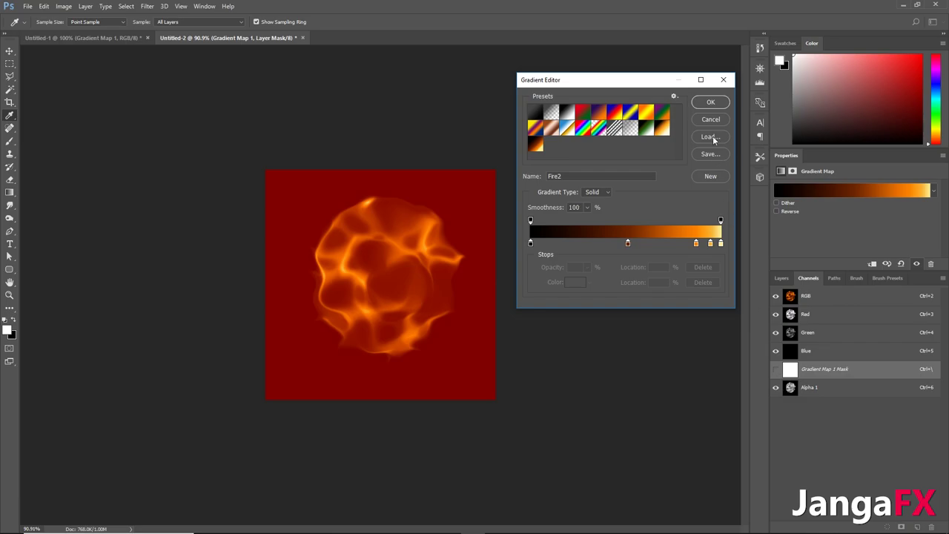
click(711, 102)
click(775, 388)
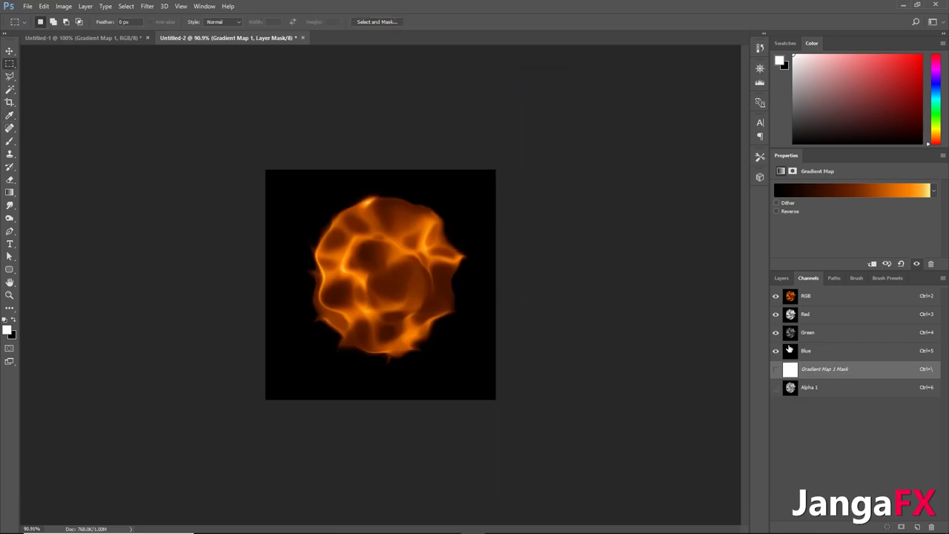
Check the hex colours of the Fire2 gradient's pale yellow end stop and the yellow-orange stop next to it
click(861, 186)
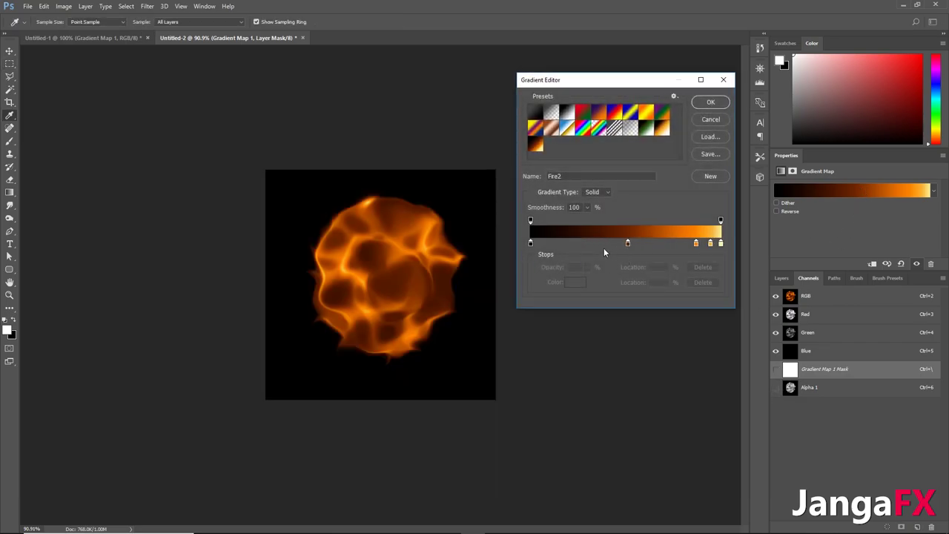
click(723, 245)
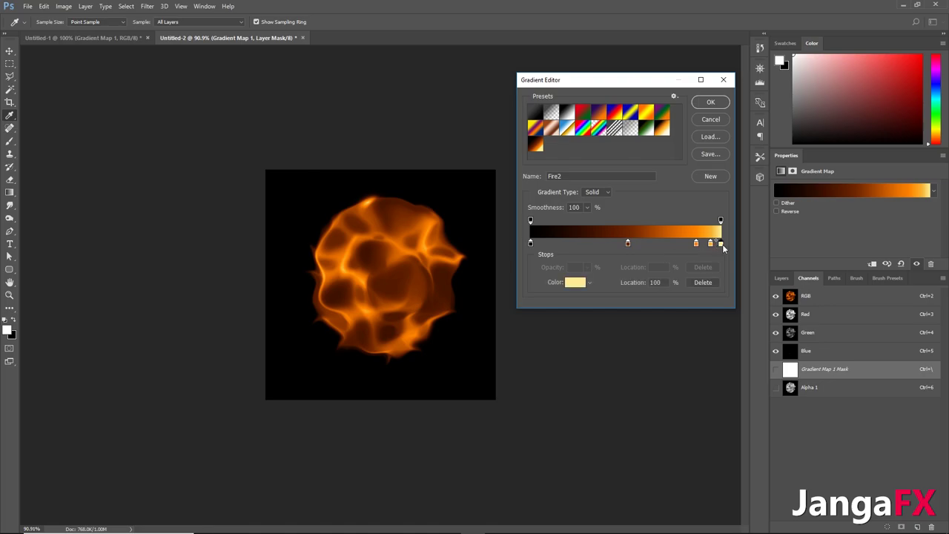
click(575, 282)
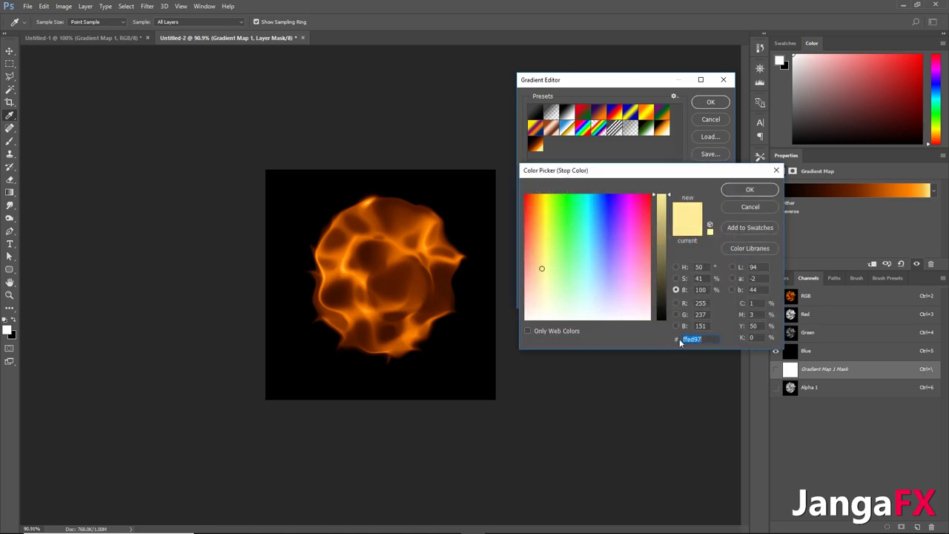
click(758, 210)
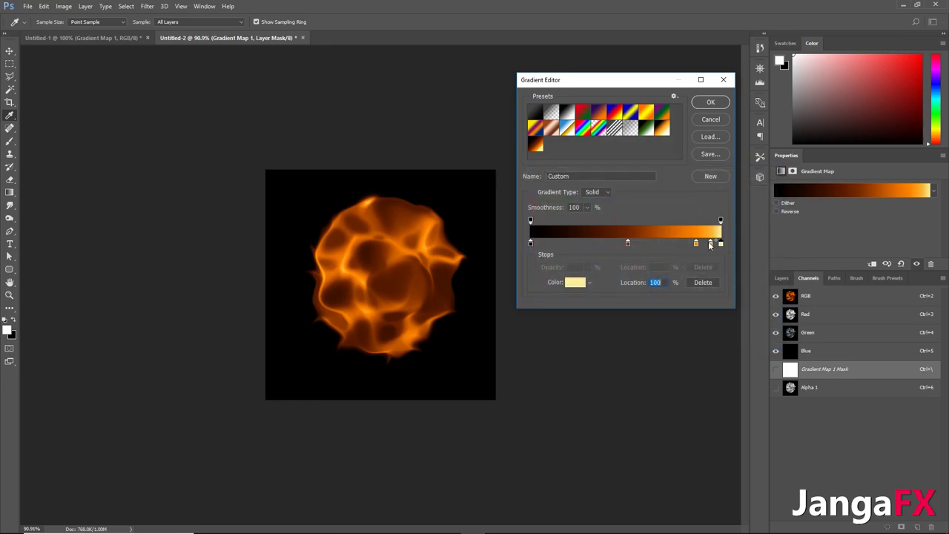
click(711, 244)
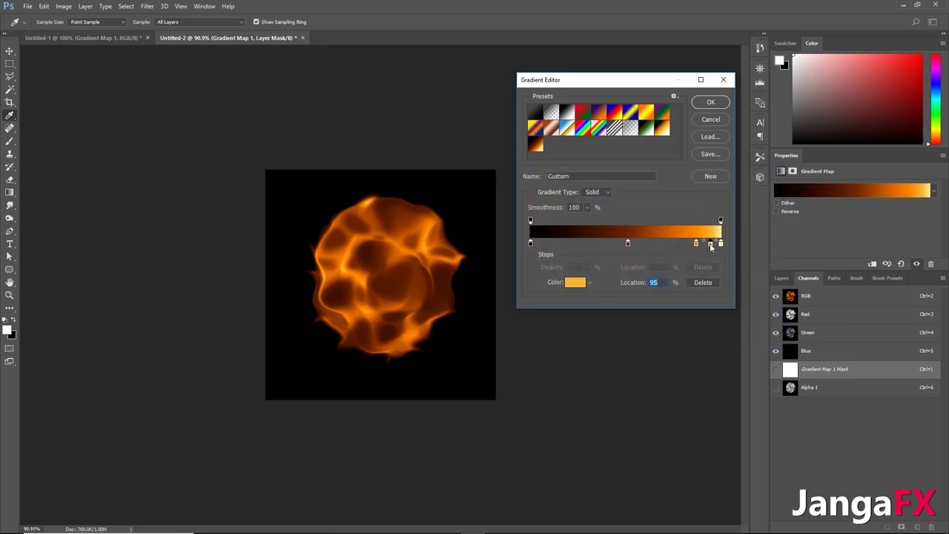
click(580, 284)
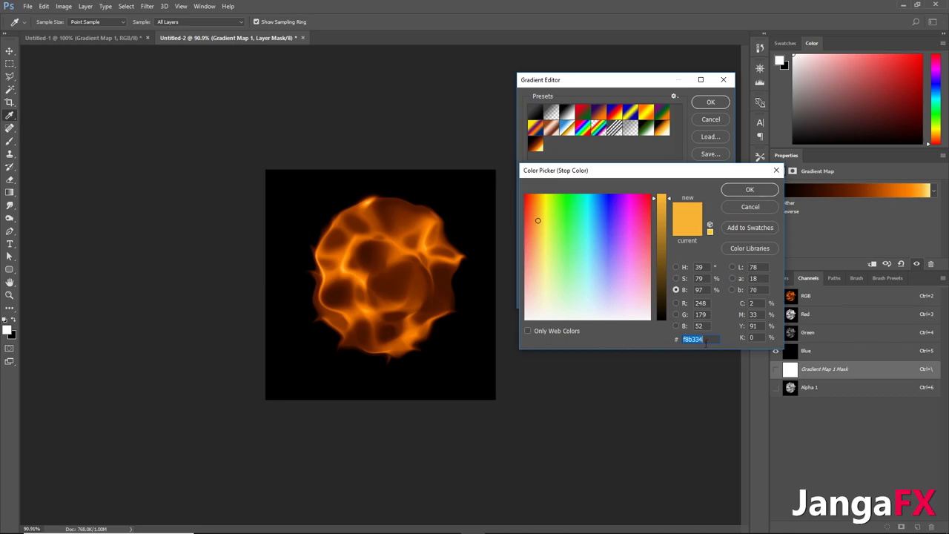
click(751, 207)
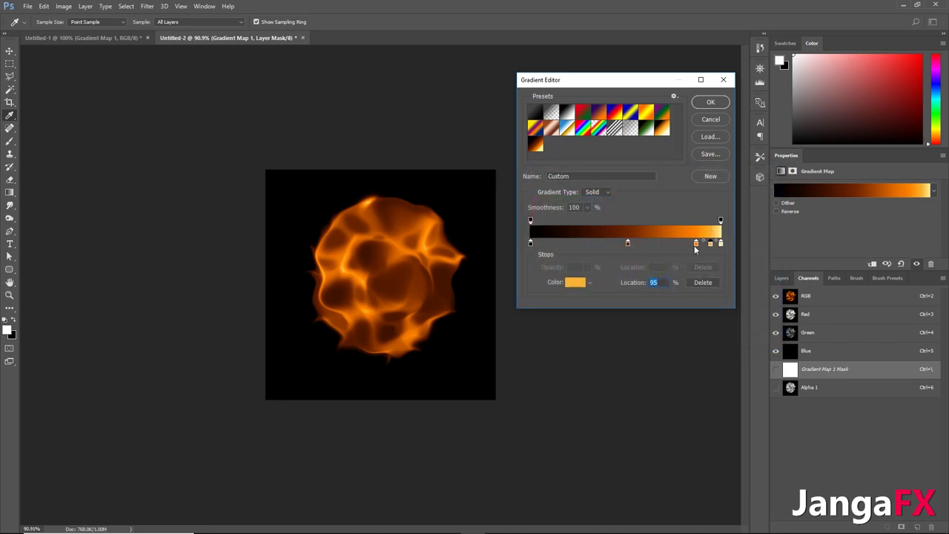
Check the hex colours of the gradient's orange and dark brown stops, select the black stop and close the gradient settings
click(575, 283)
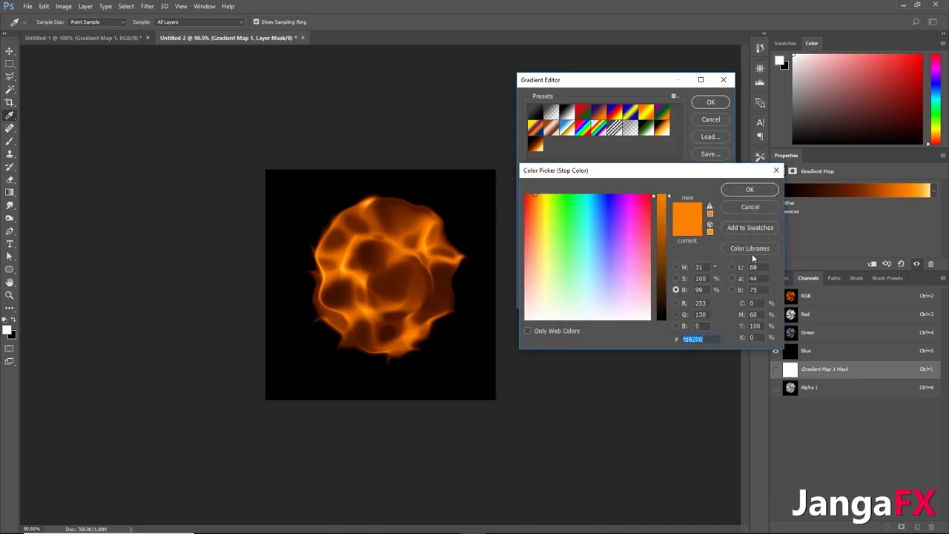
click(753, 208)
click(629, 244)
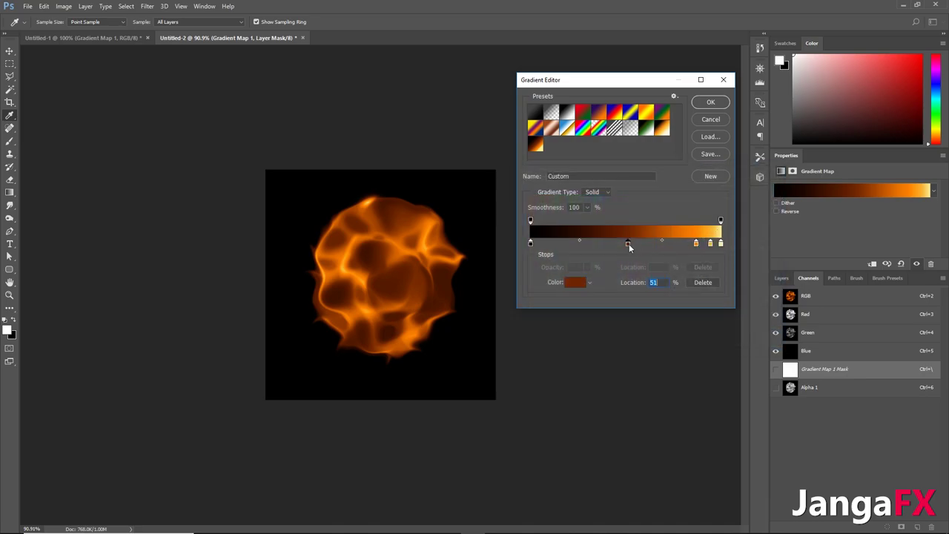
click(575, 283)
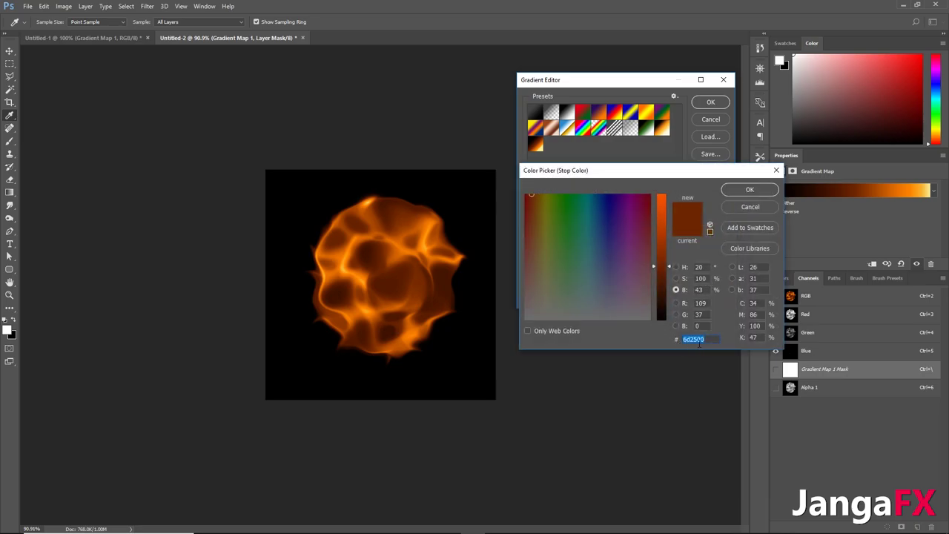
click(758, 208)
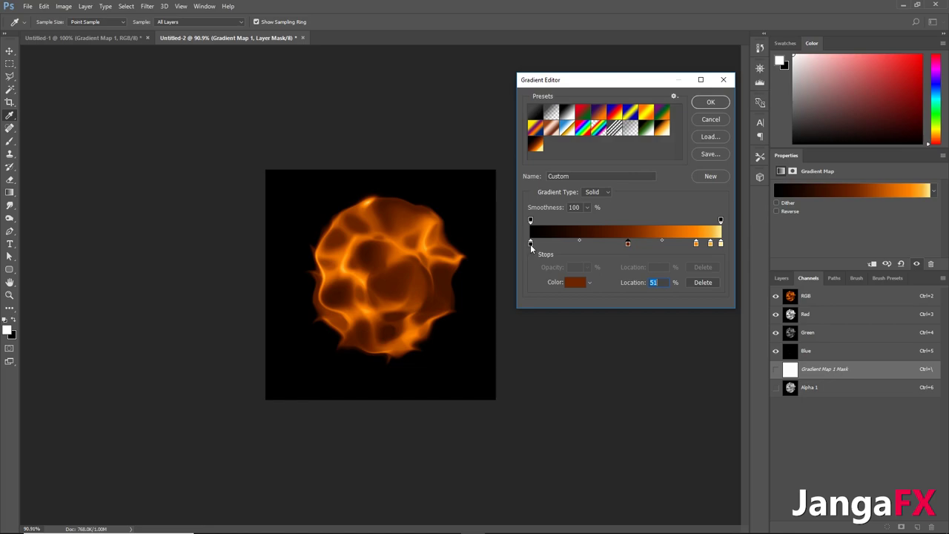
click(530, 244)
click(713, 104)
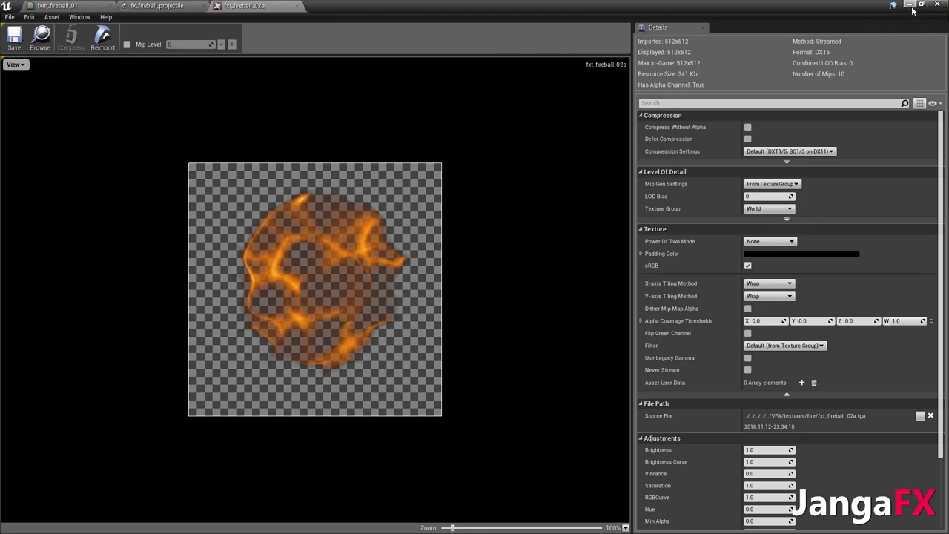
In Unreal Engine, duplicate the fxm_fireball_01 material in the Materials/Fire folder as fxm_fireball_02
click(40, 37)
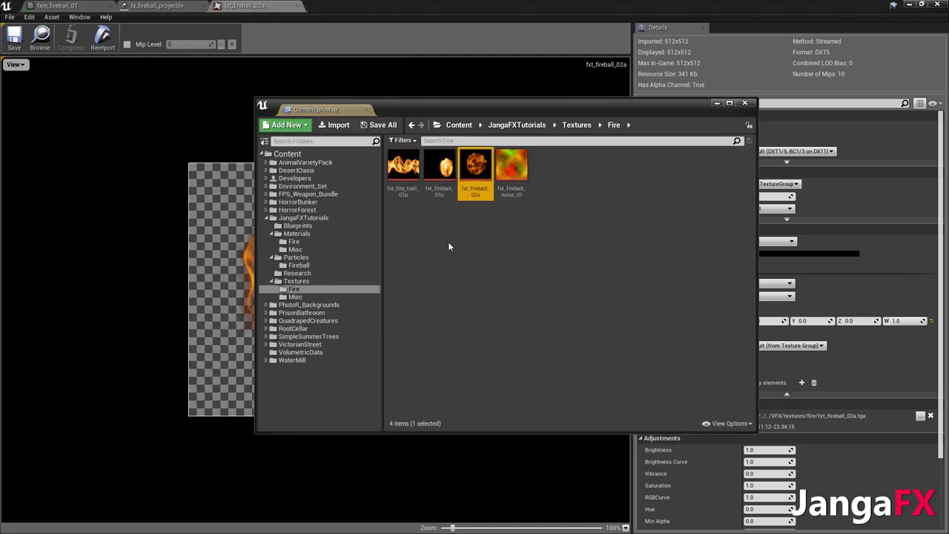
click(310, 242)
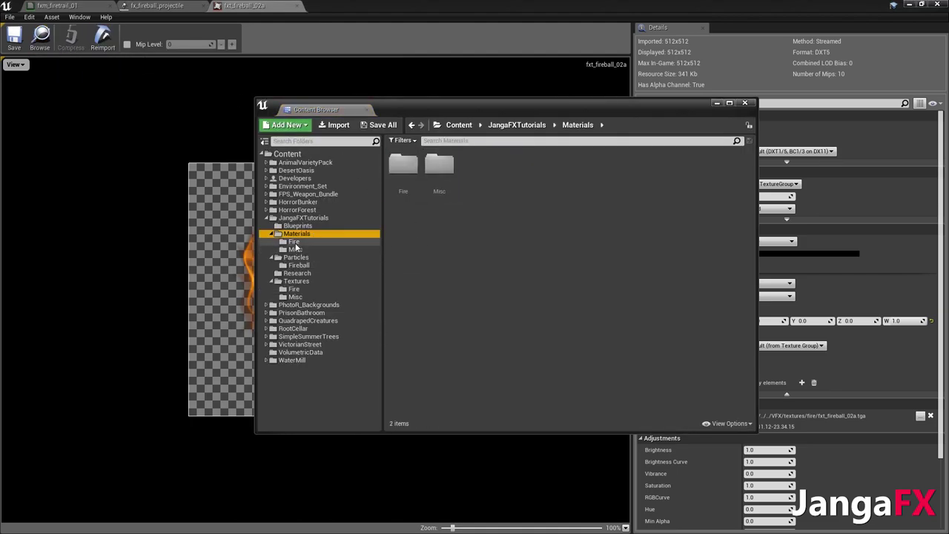
right_click(407, 169)
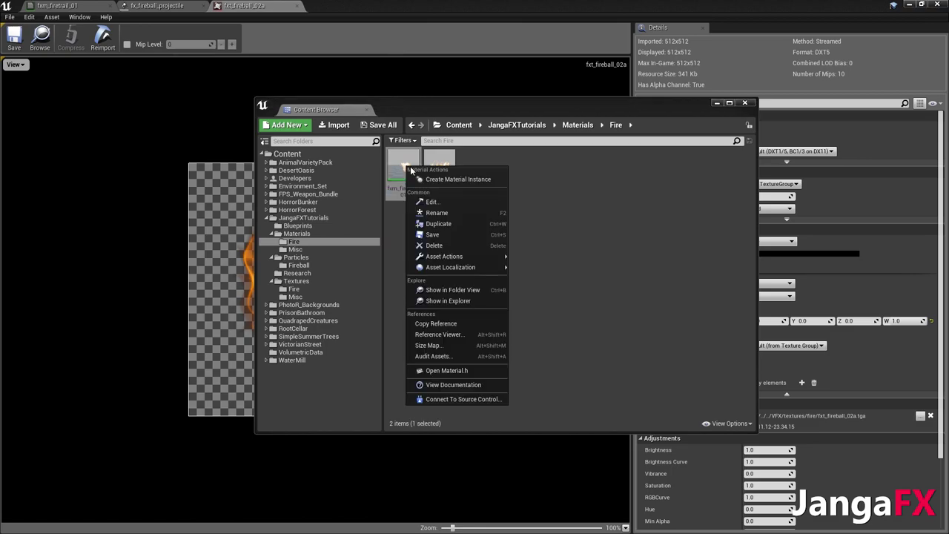
click(445, 224)
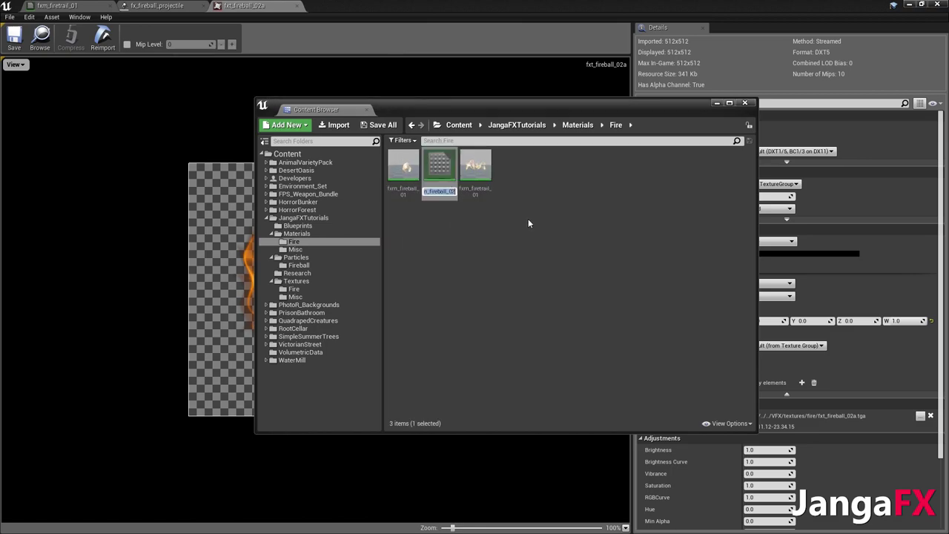
key(Return)
click(528, 218)
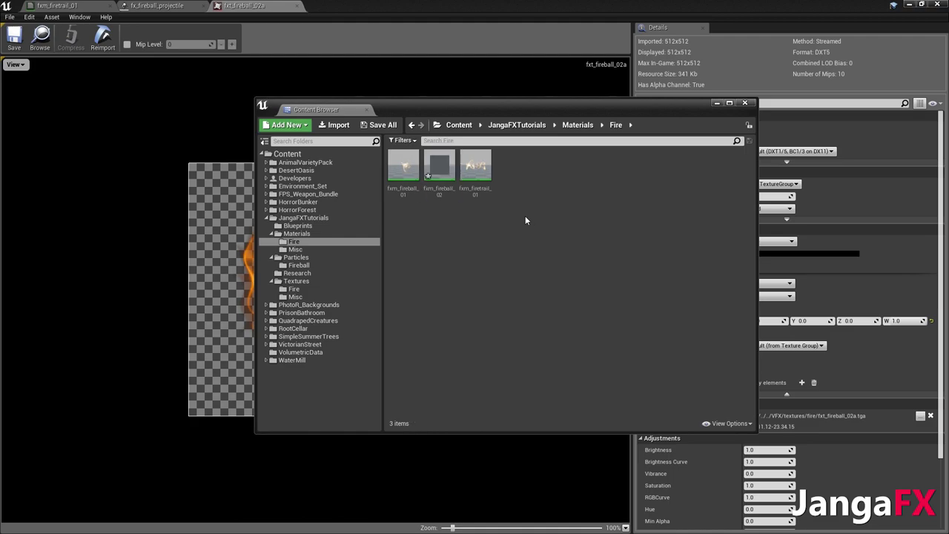
Open the fxm_fireball_02 material and assign the fxt_fireball_02a texture to its main fireball Texture Sample node
double_click(439, 165)
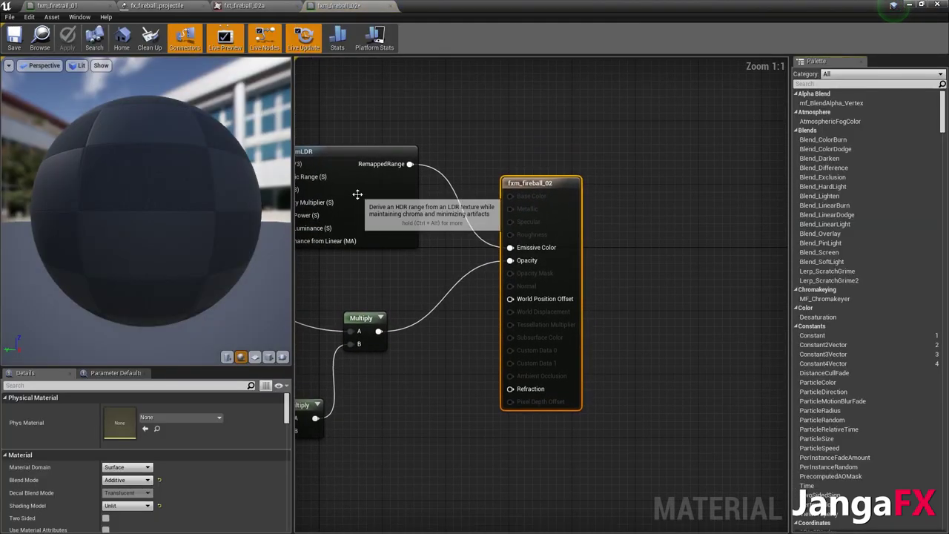
scroll(357, 195, down, 4)
click(514, 245)
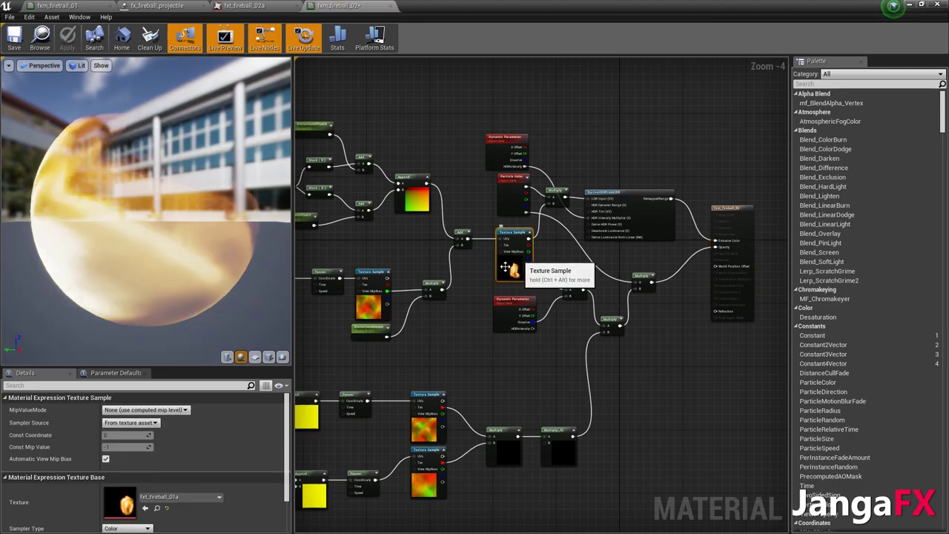
click(244, 5)
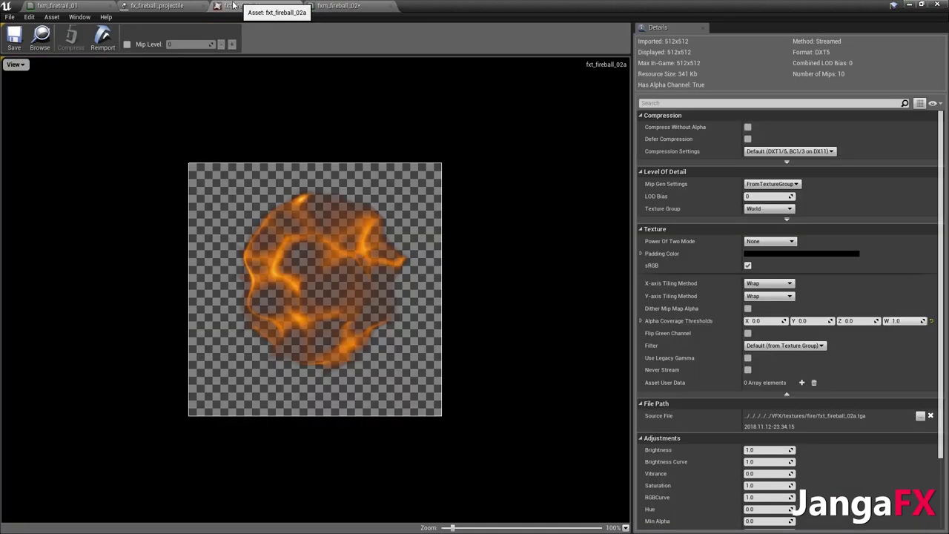
click(40, 37)
click(339, 6)
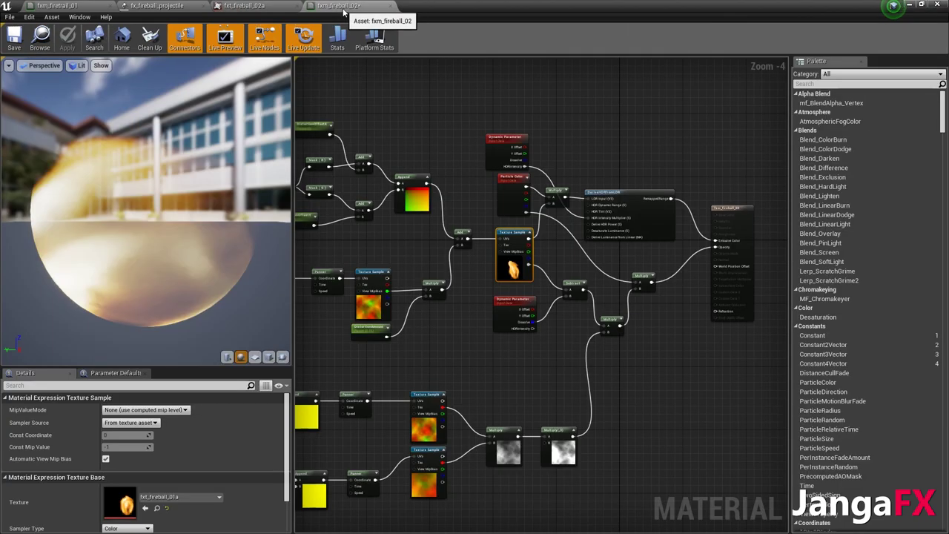
click(145, 508)
scroll(501, 263, down, 2)
scroll(501, 264, up, 3)
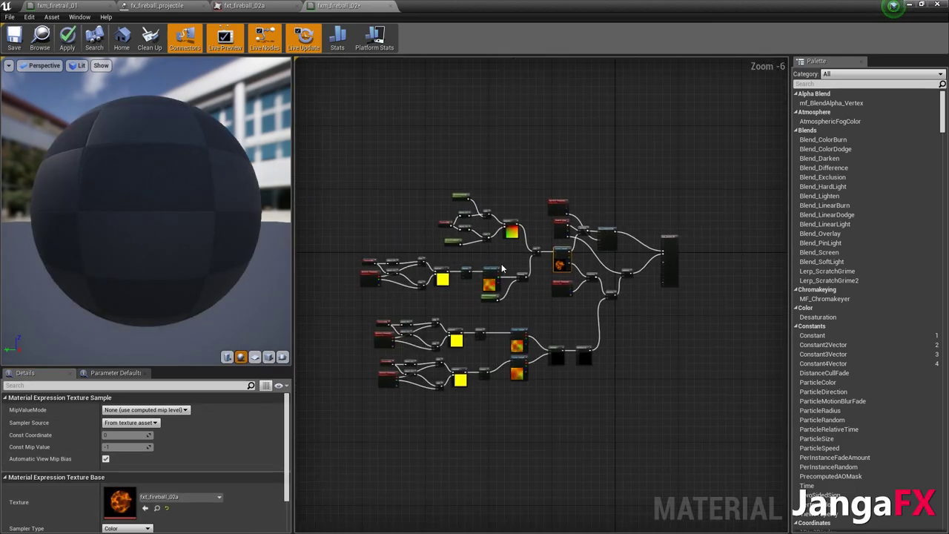
Set the default value of the DistortionAmount parameter in the fxm_fireball_02 material to 0.18
scroll(577, 269, up, 2)
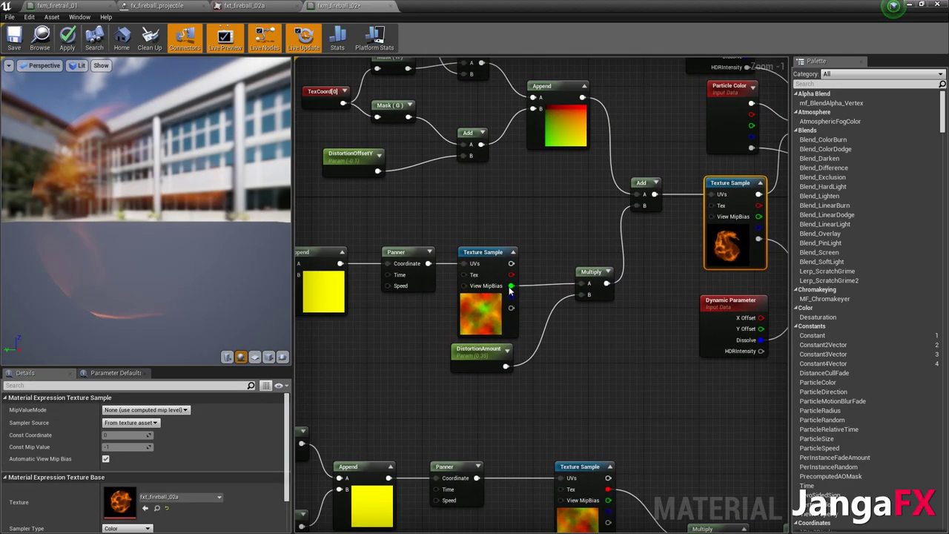
click(482, 365)
click(125, 465)
text(1)
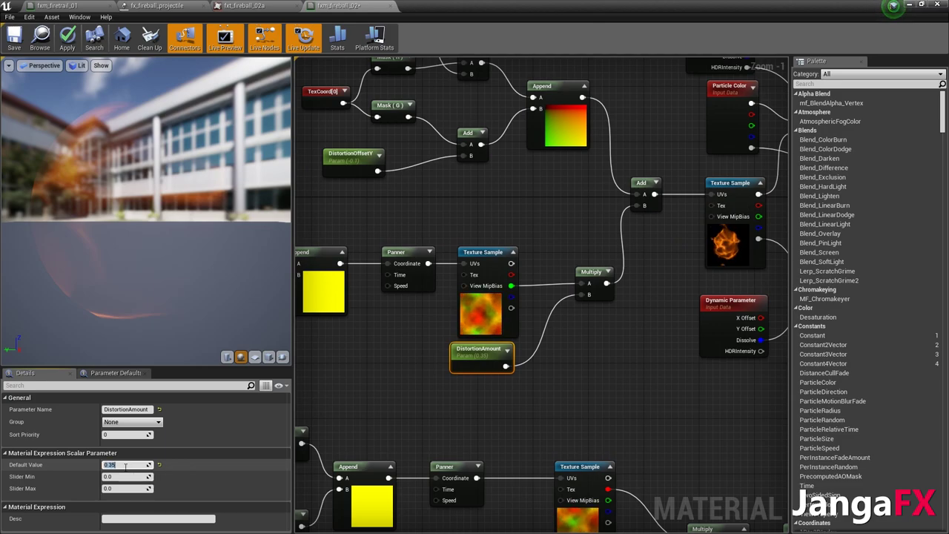
text(.8)
key(Return)
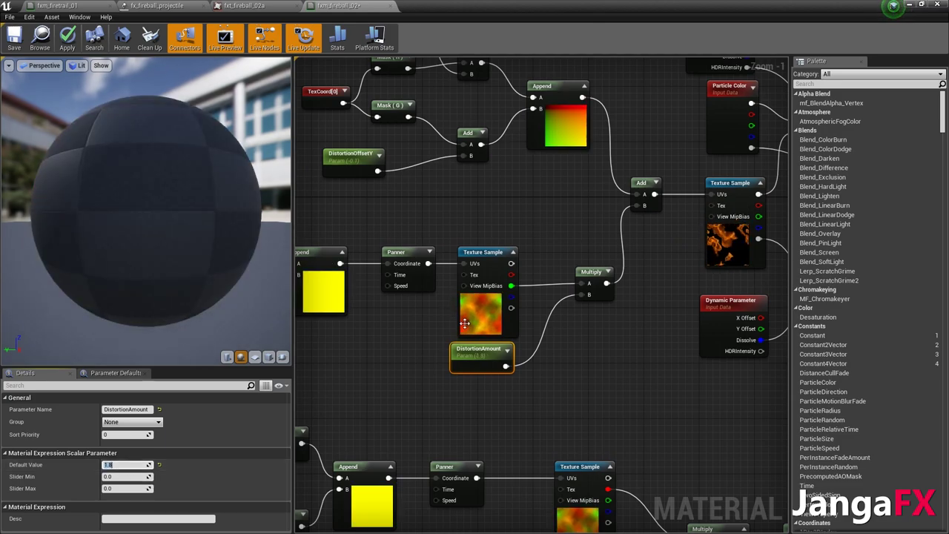
click(104, 464)
text(0.18)
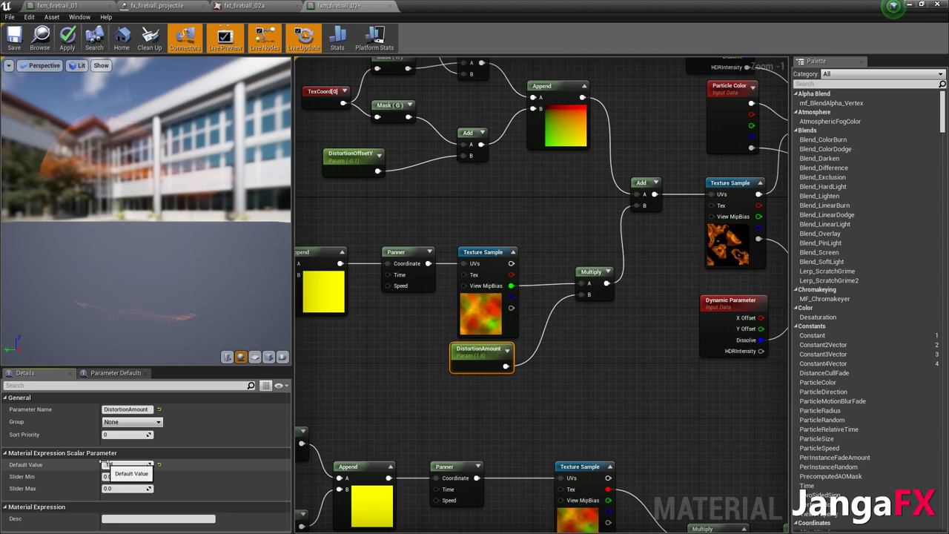
key(Return)
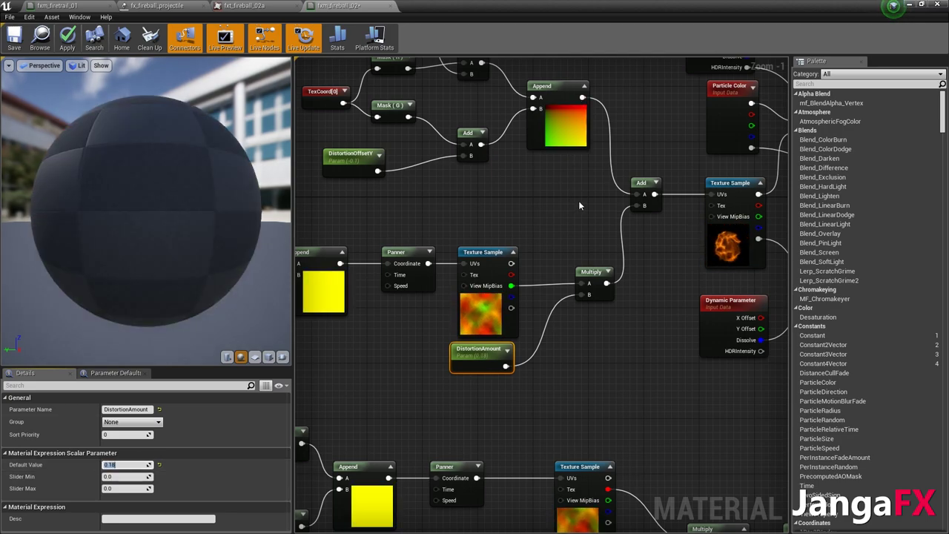
Switch the material preview to the cube shape, then apply and save the fxm_fireball_02 material
click(8, 65)
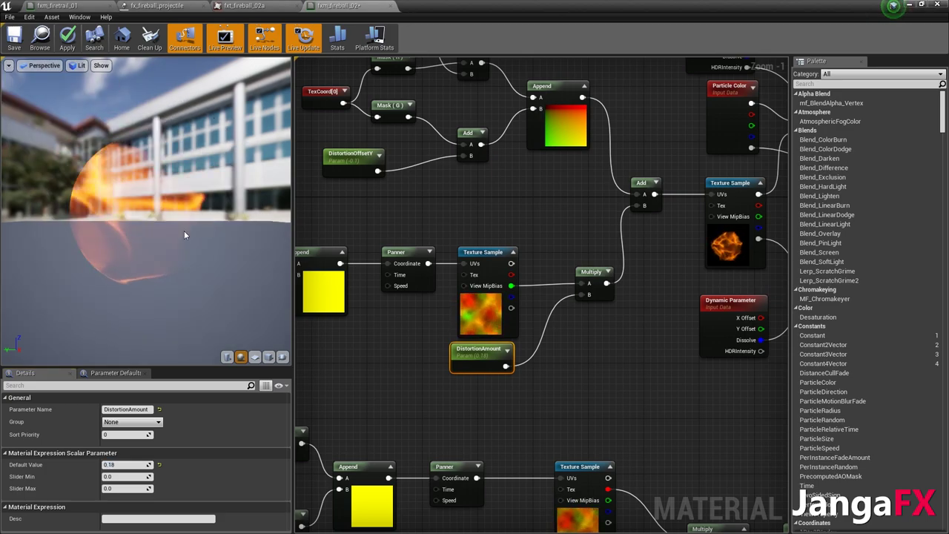
click(269, 357)
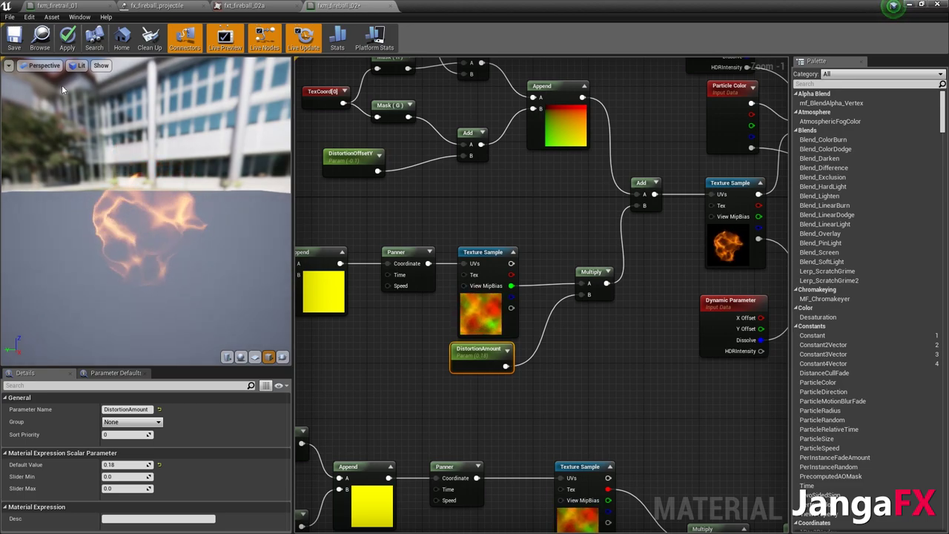
click(68, 41)
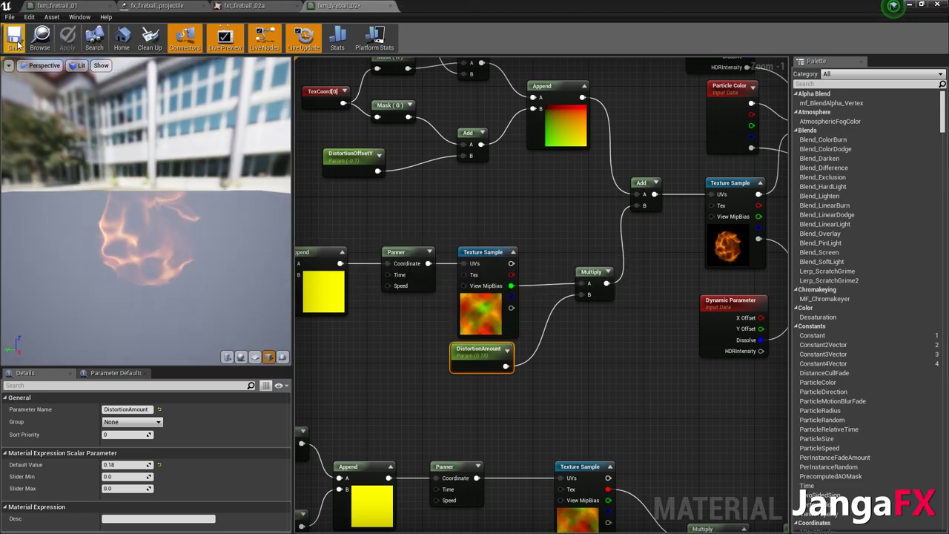
click(16, 42)
Examine the fxm_fireball_02 node graph from the distortion and panning noise branches through to the material output
scroll(532, 219, down, 4)
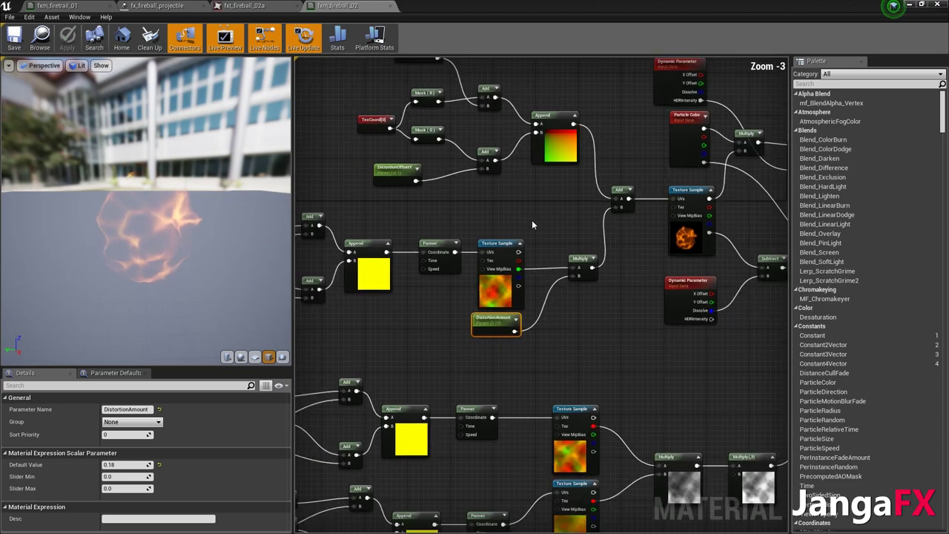
scroll(461, 188, up, 2)
scroll(452, 221, down, 1)
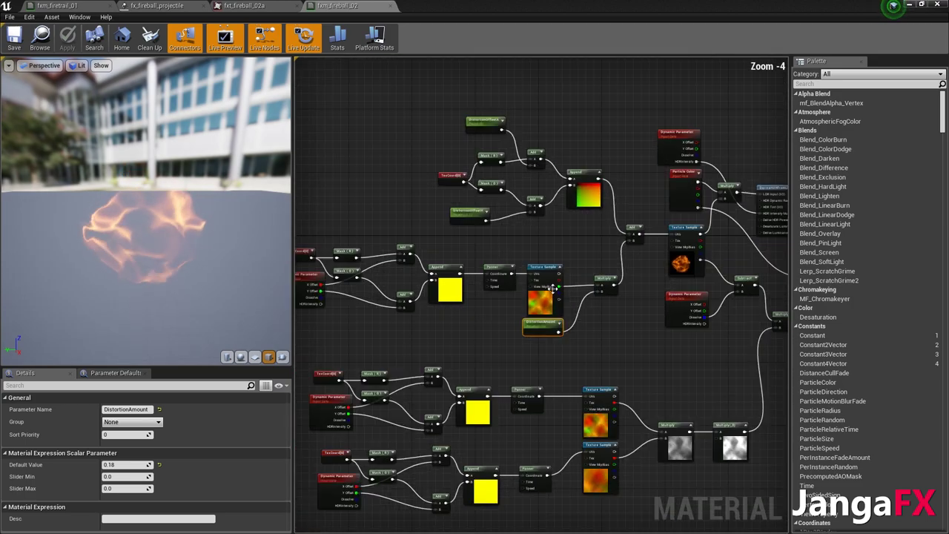
right_drag(578, 302, 636, 207)
right_drag(601, 307, 444, 333)
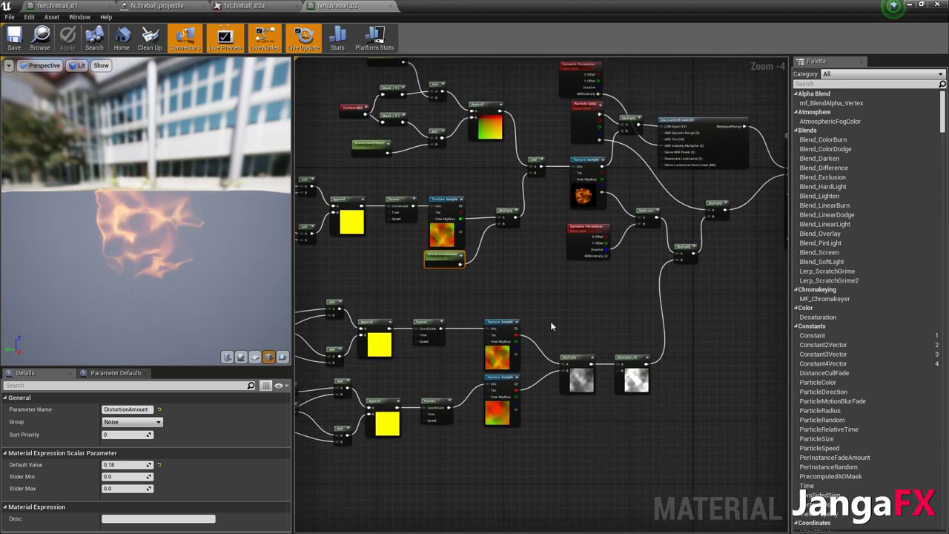
right_drag(551, 321, 428, 397)
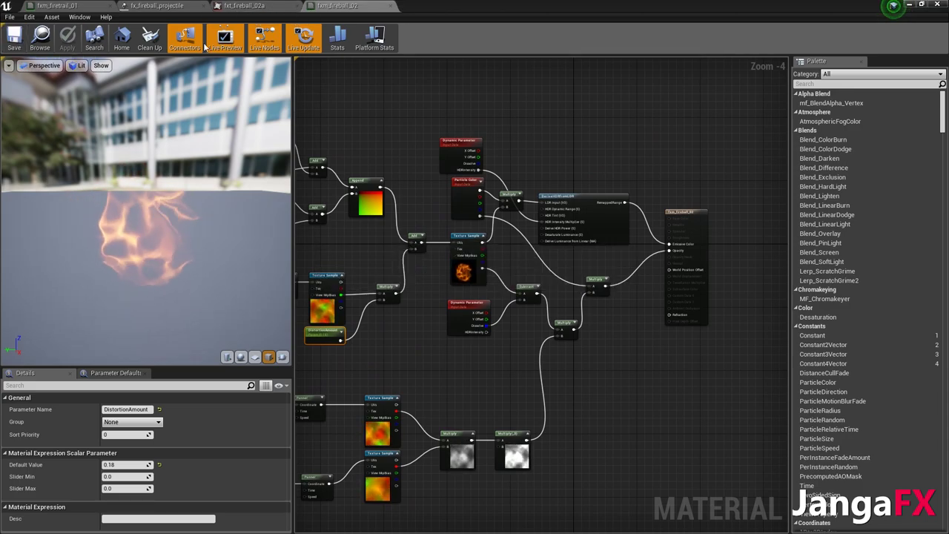
click(405, 92)
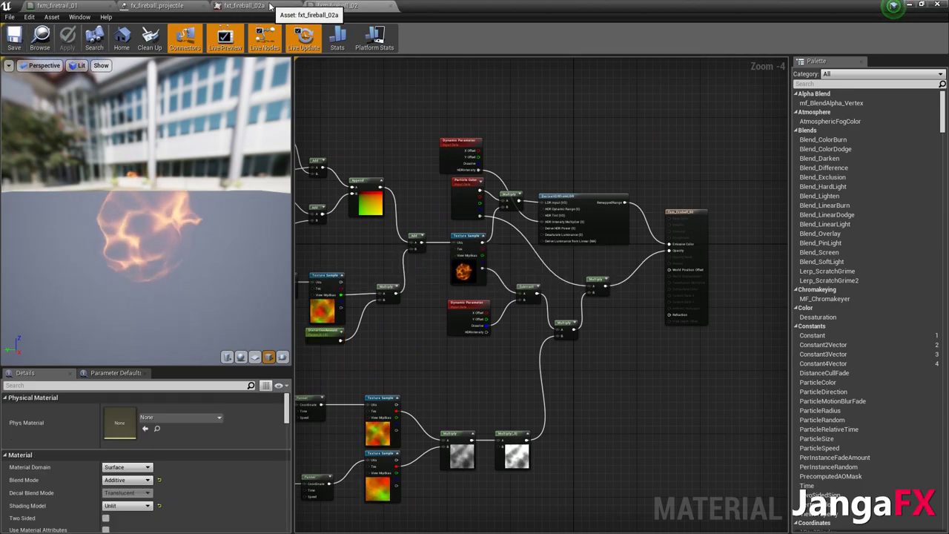
In the fx_fireball_projectile particle system, add a new sprite emitter beside the two existing ones
click(167, 6)
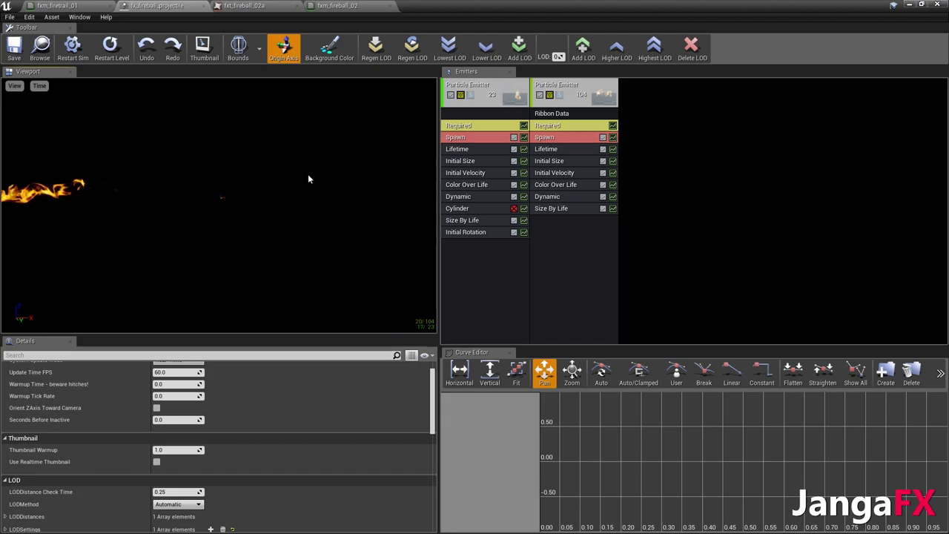
right_click(649, 104)
click(668, 108)
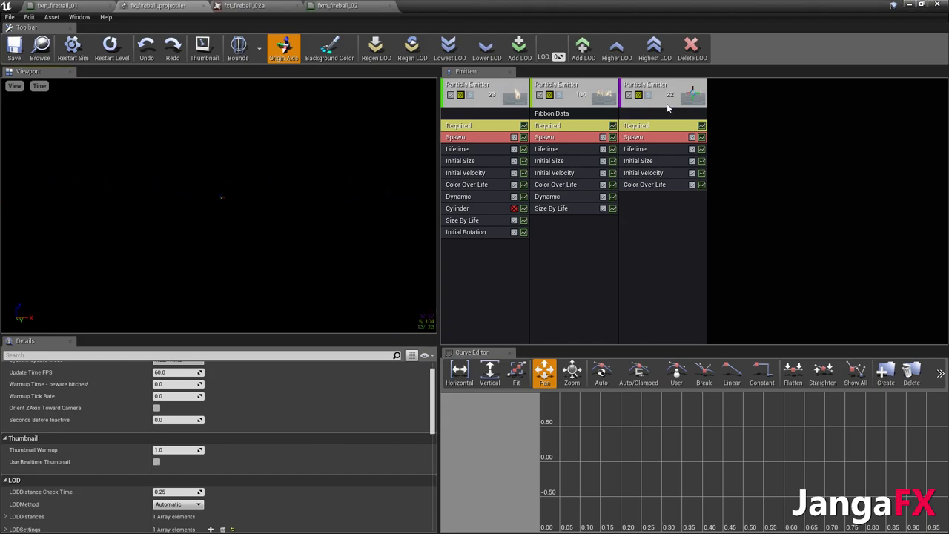
Assign the fxm_fireball_02 material to the third emitter in its Required module
click(652, 126)
scroll(234, 385, up, 5)
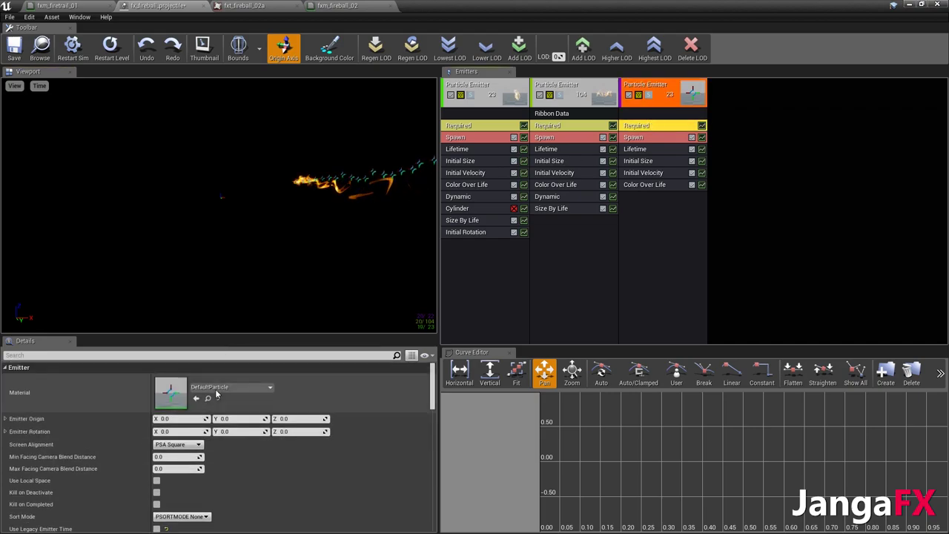
click(223, 388)
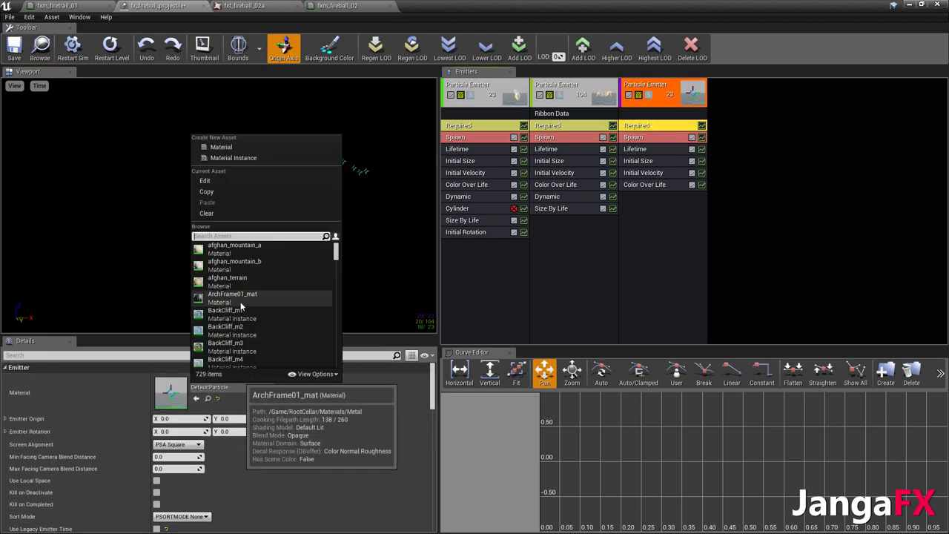
text(fxm)
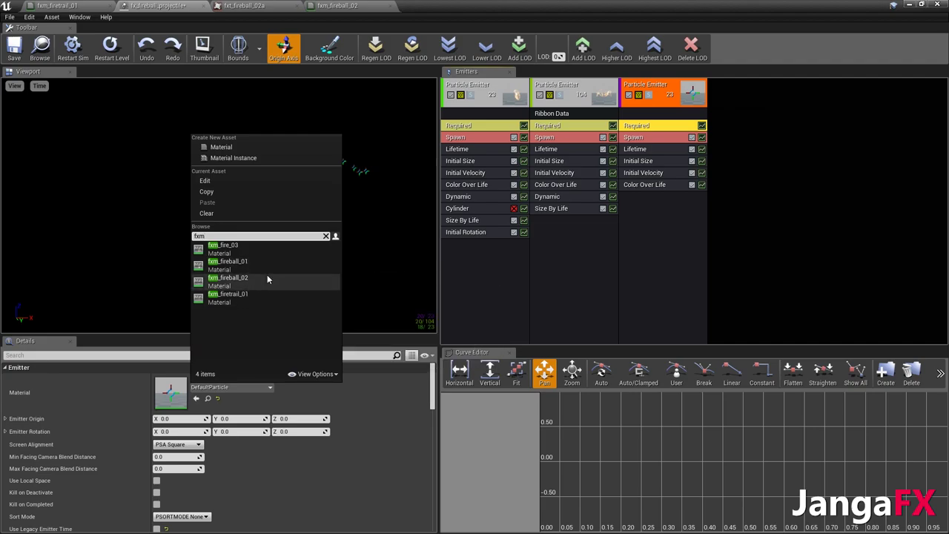
click(269, 281)
click(646, 222)
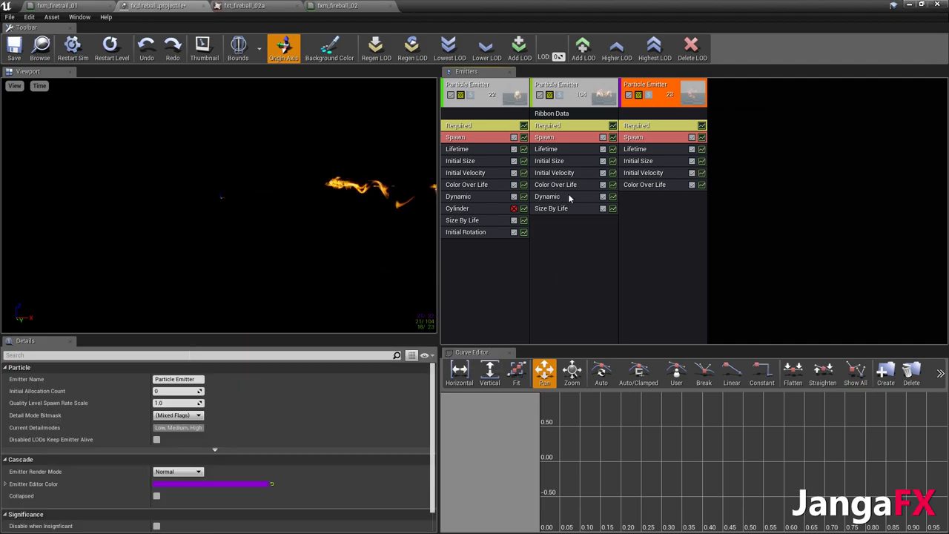
Copy the Dynamic module from the first emitter to the third emitter
drag(553, 197, 567, 200)
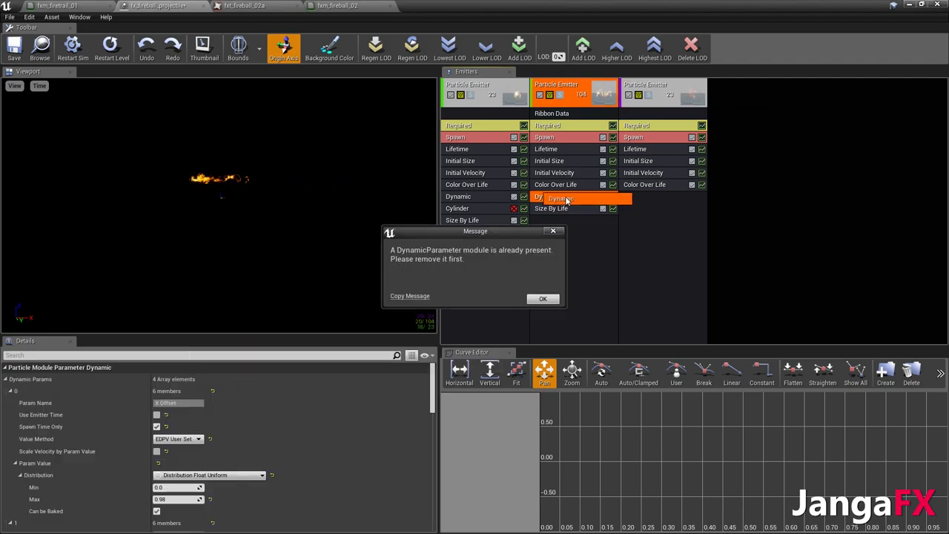
click(543, 297)
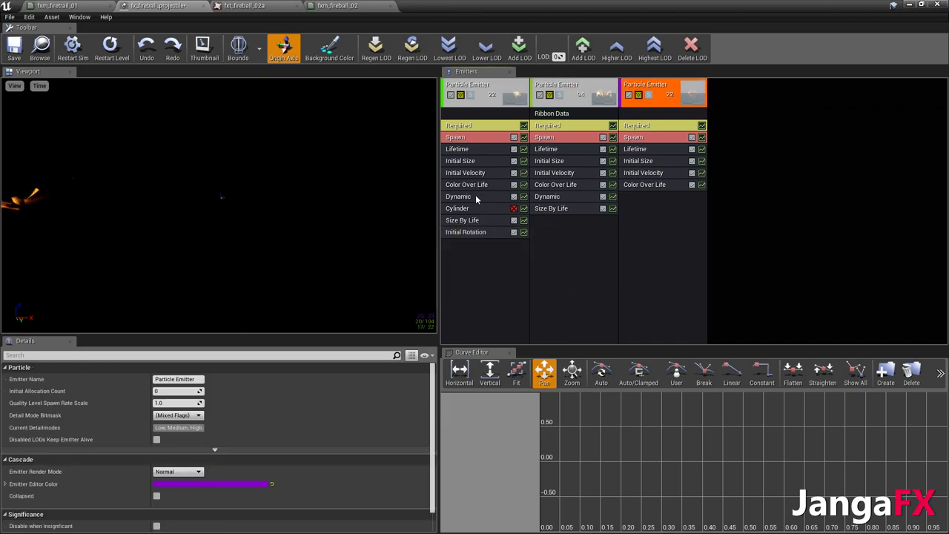
drag(475, 196, 658, 199)
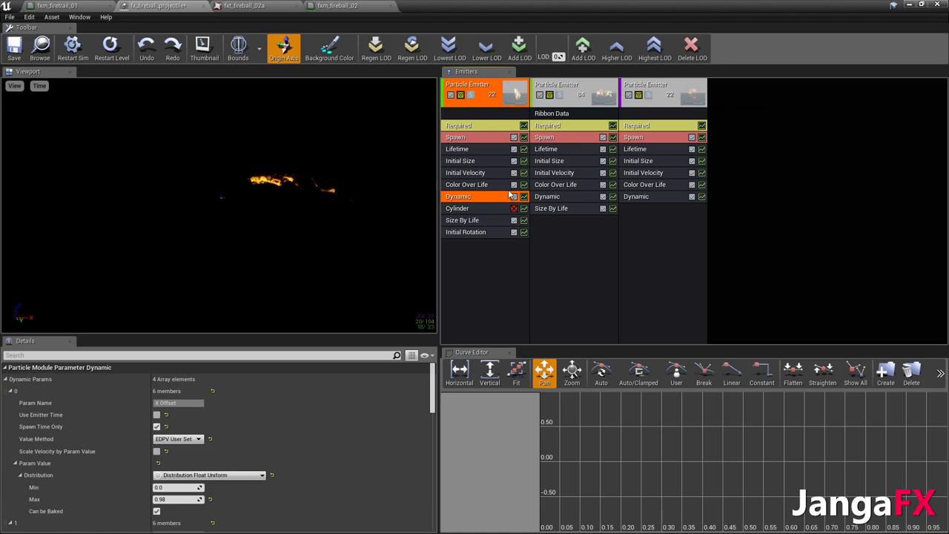
Copy the first emitter's Color Over Life module to the third emitter and delete the third emitter's default Color Over Life module
drag(475, 185, 648, 198)
click(652, 188)
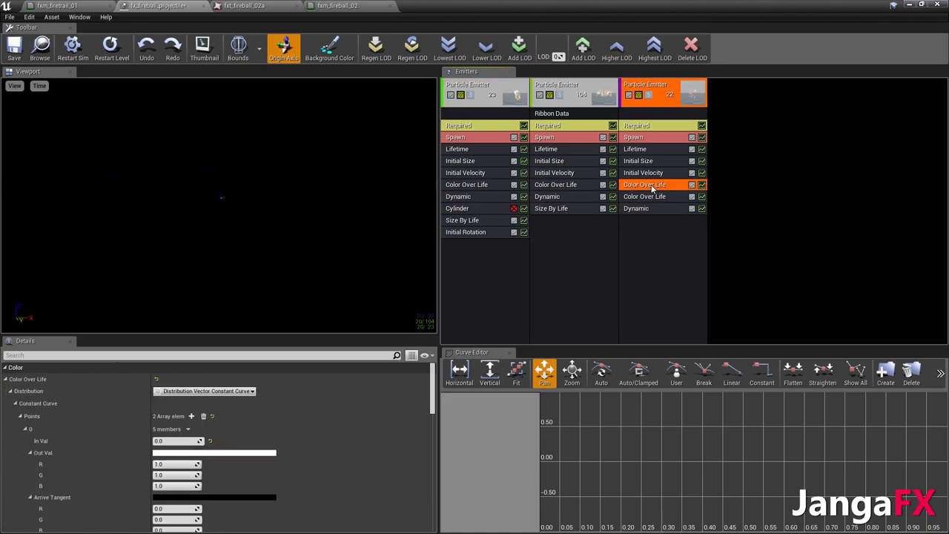
key(Delete)
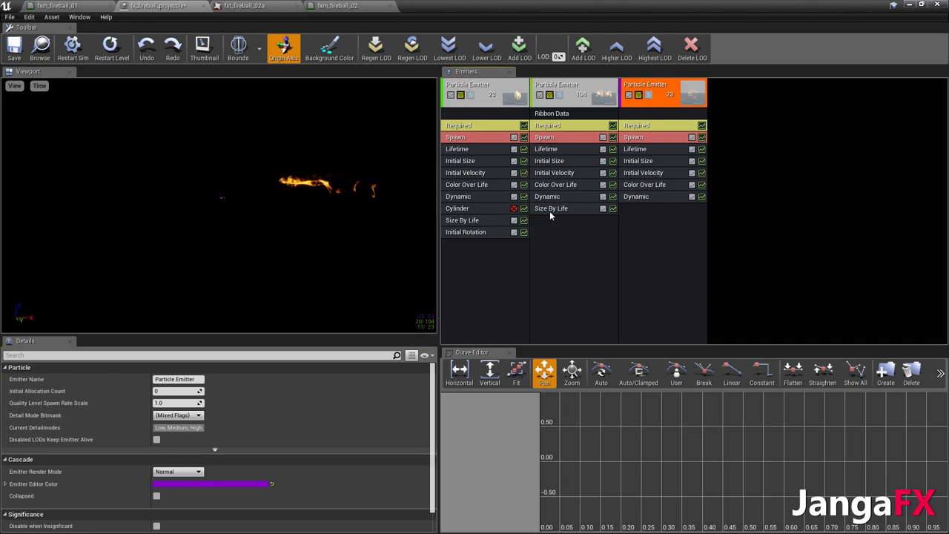
Solo the third emitter and turn off Motion in the particle preview
click(649, 95)
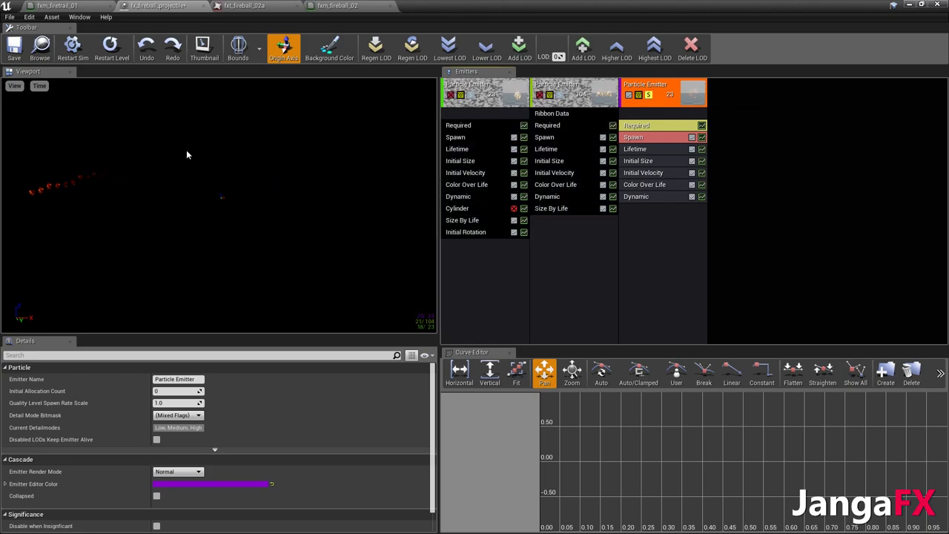
click(14, 86)
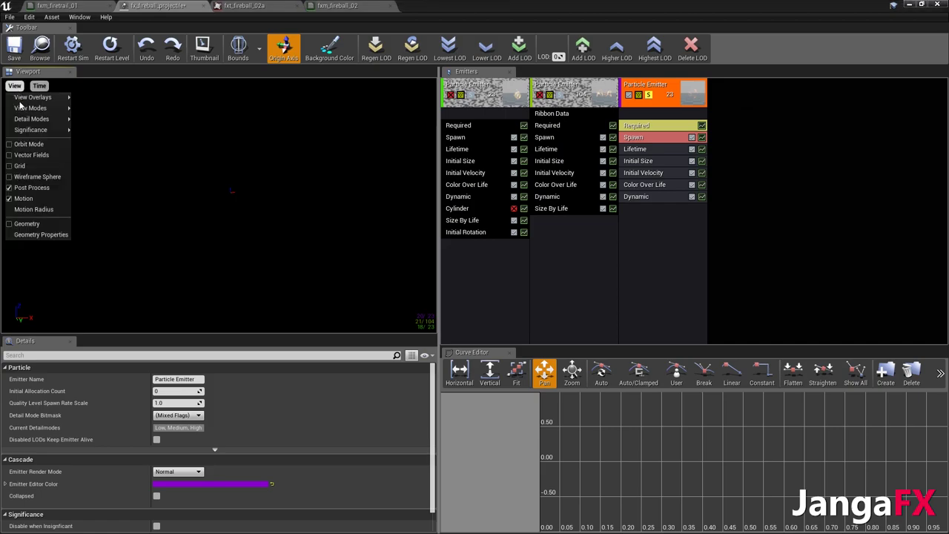
click(16, 201)
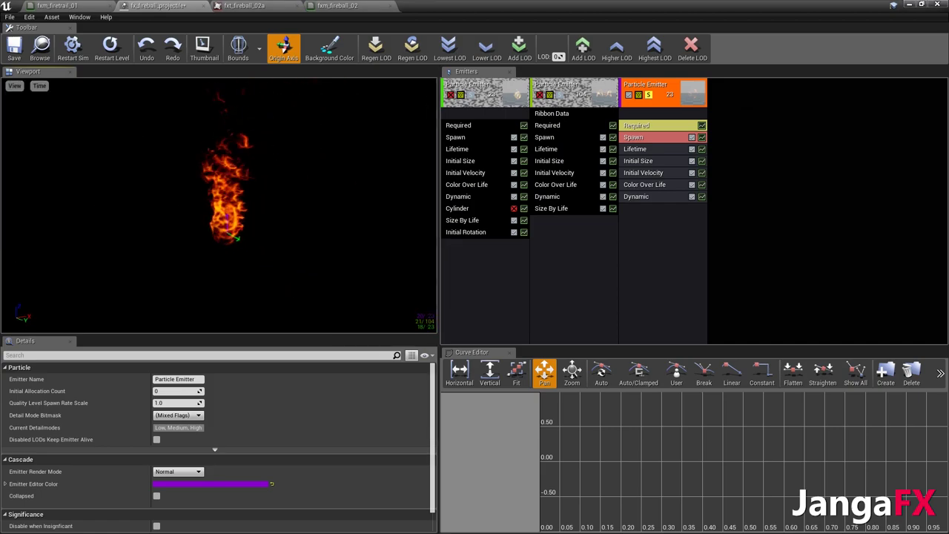
Add Initial Rotation and Initial Rotation Rate modules to the third emitter
right_click(656, 218)
click(742, 371)
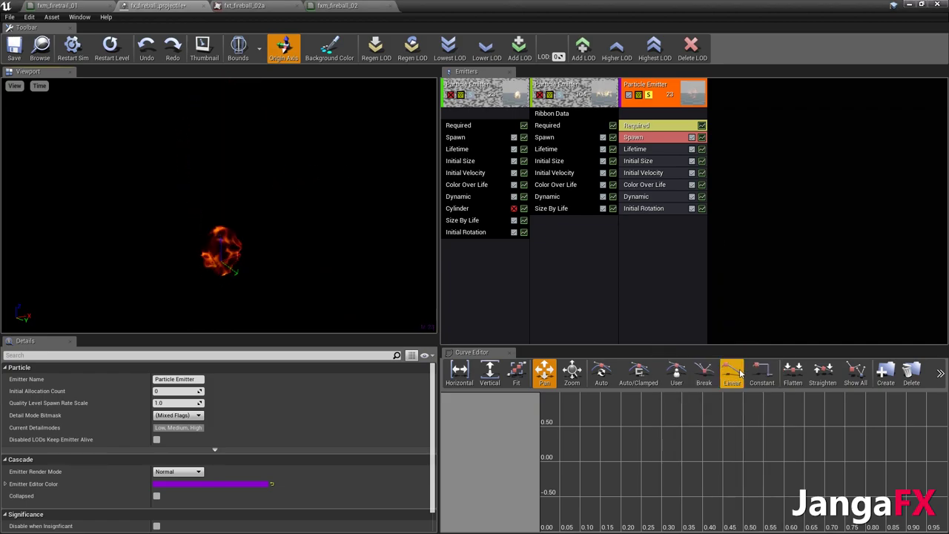
right_click(670, 229)
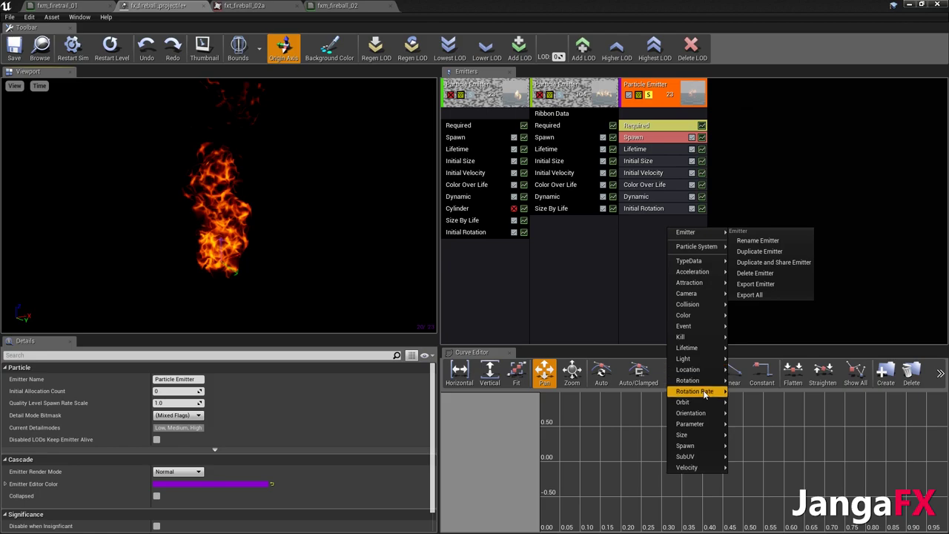
mouse_move(729, 398)
click(763, 391)
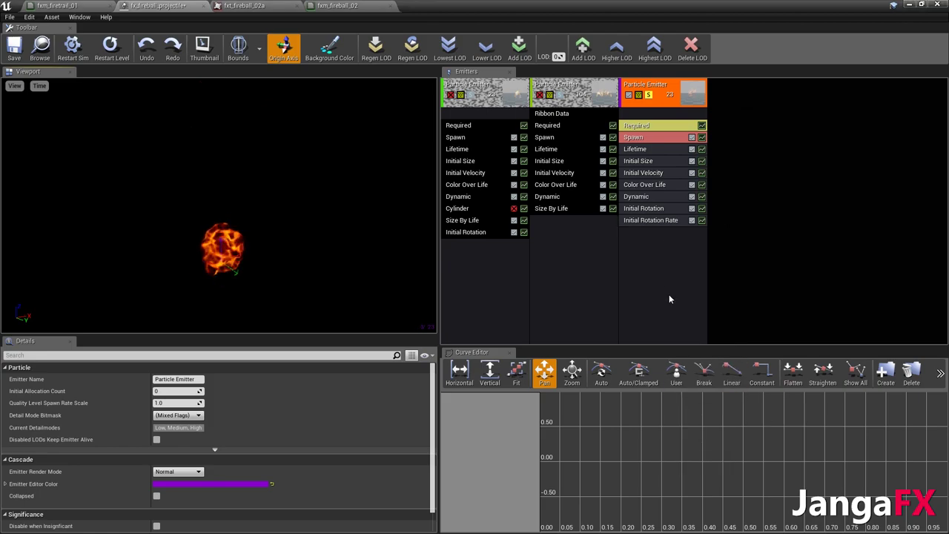
Set the third emitter's Start Rotation Rate distribution to a minimum of -0.2 and a maximum of 0.2
click(648, 221)
right_click(190, 366)
click(215, 389)
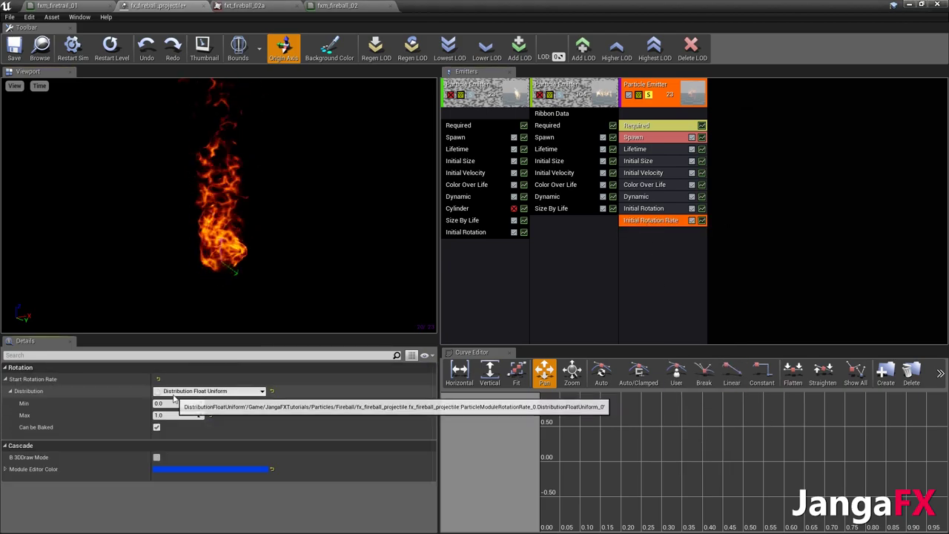
click(185, 403)
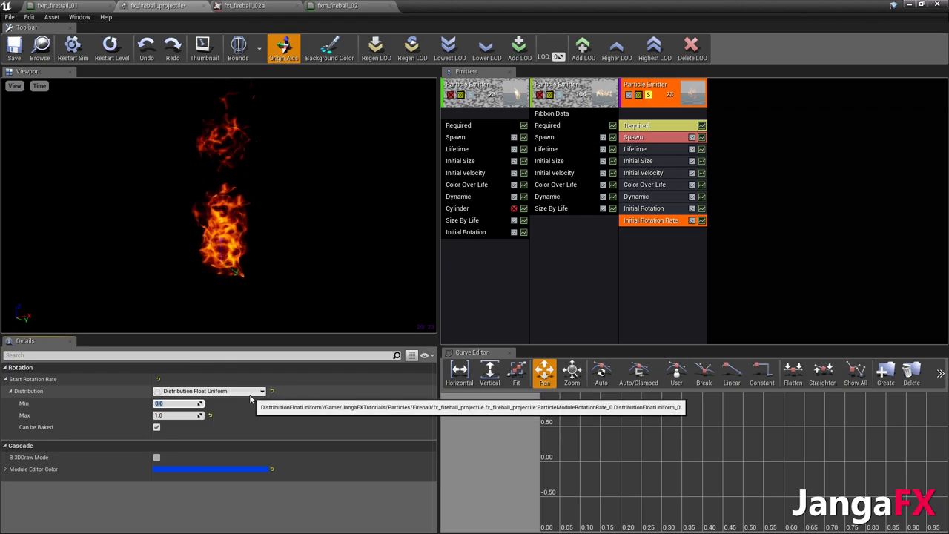
text(-0.2)
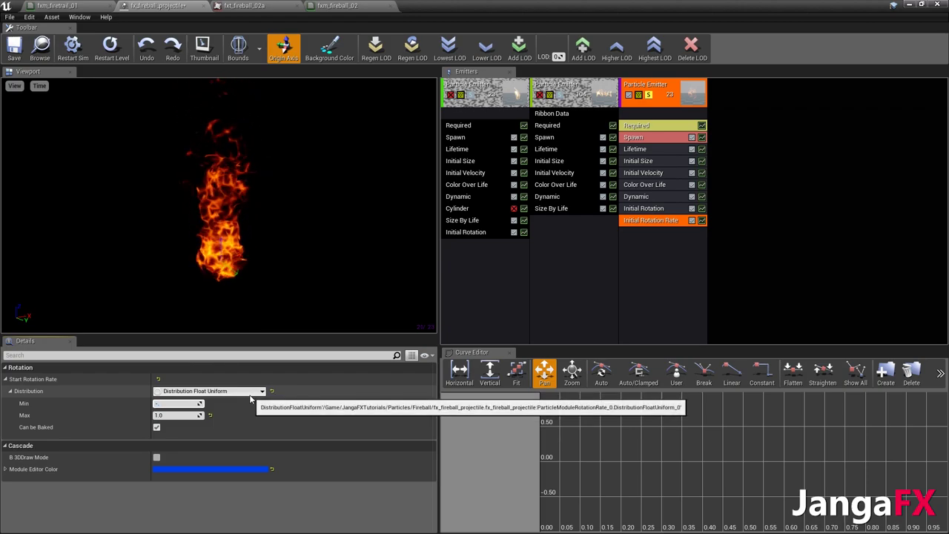
click(184, 416)
text(0.2)
key(Return)
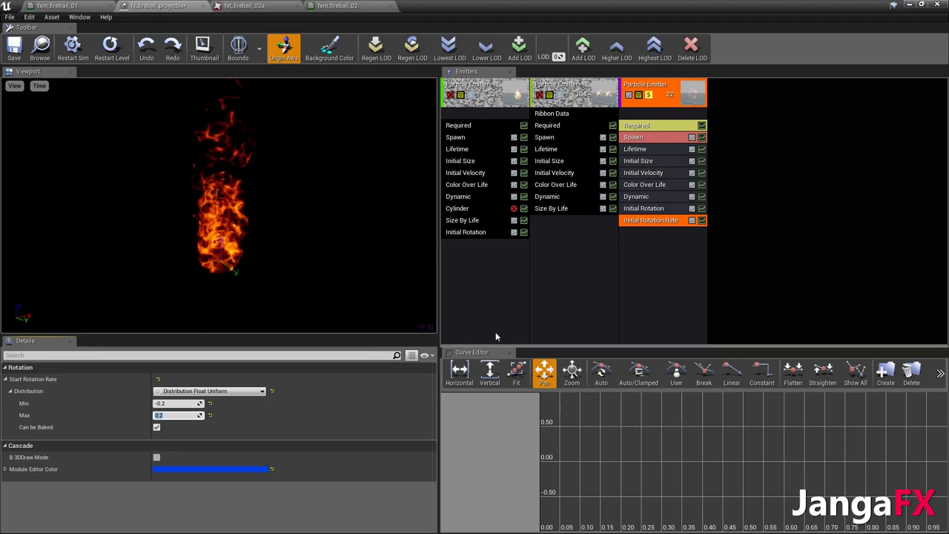
click(632, 261)
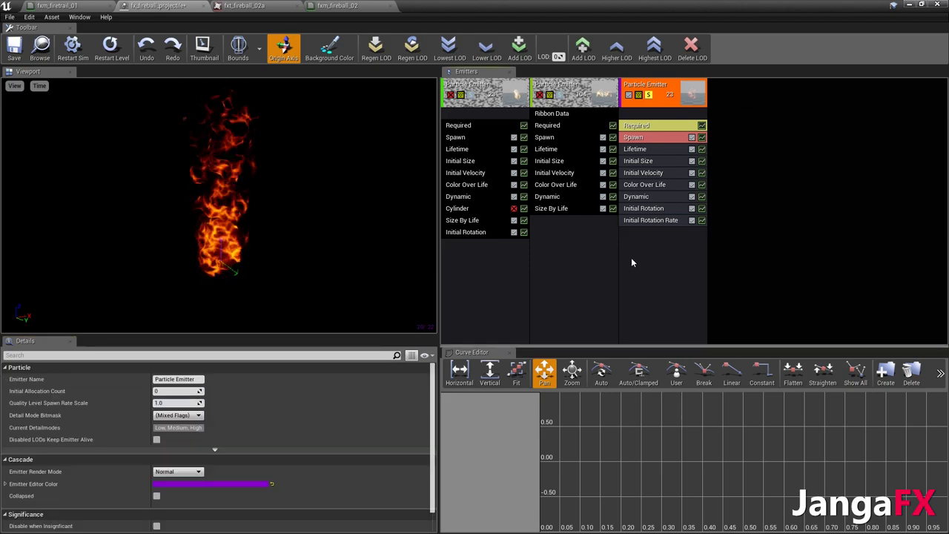
Set the third emitter's Lifetime to a minimum of 0.2 and a maximum of 0.4, and its spawn rate to 50
click(642, 148)
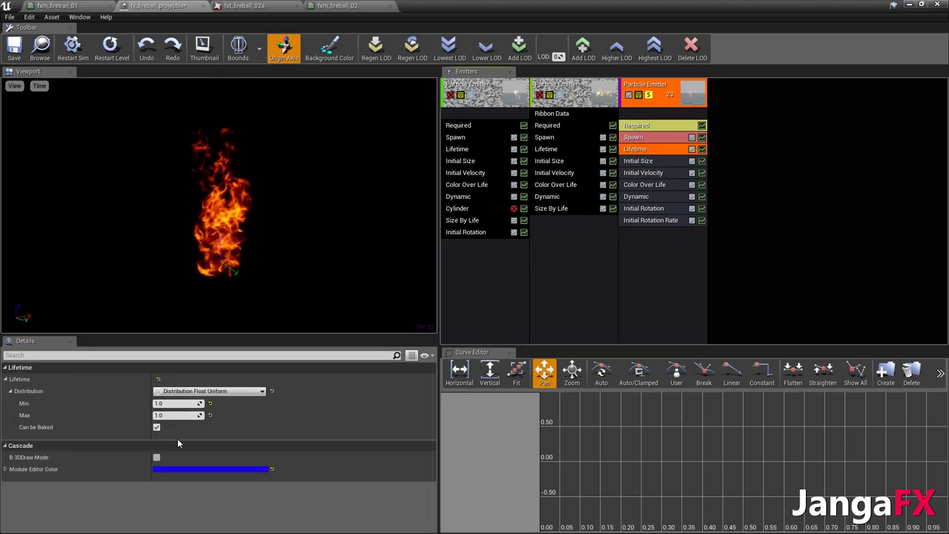
click(184, 404)
text(.2)
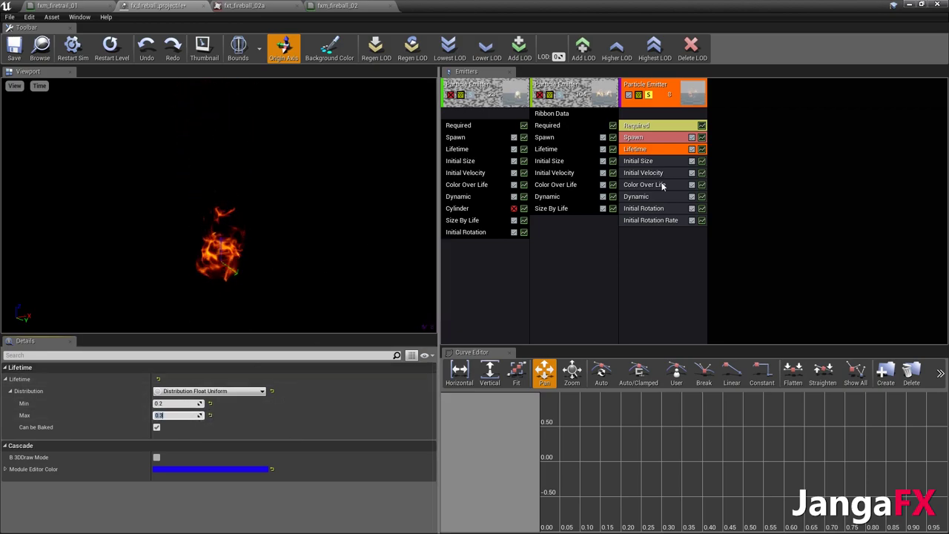
text(.4)
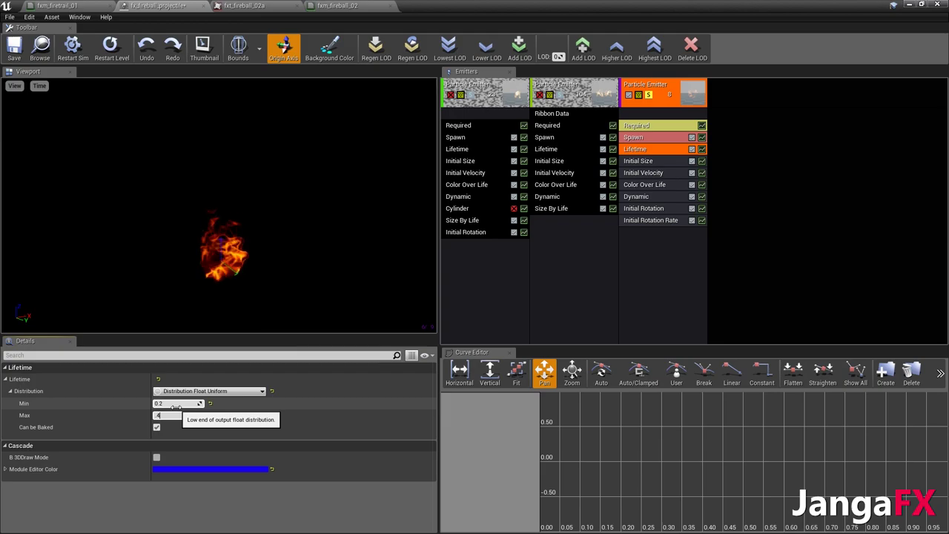
key(Return)
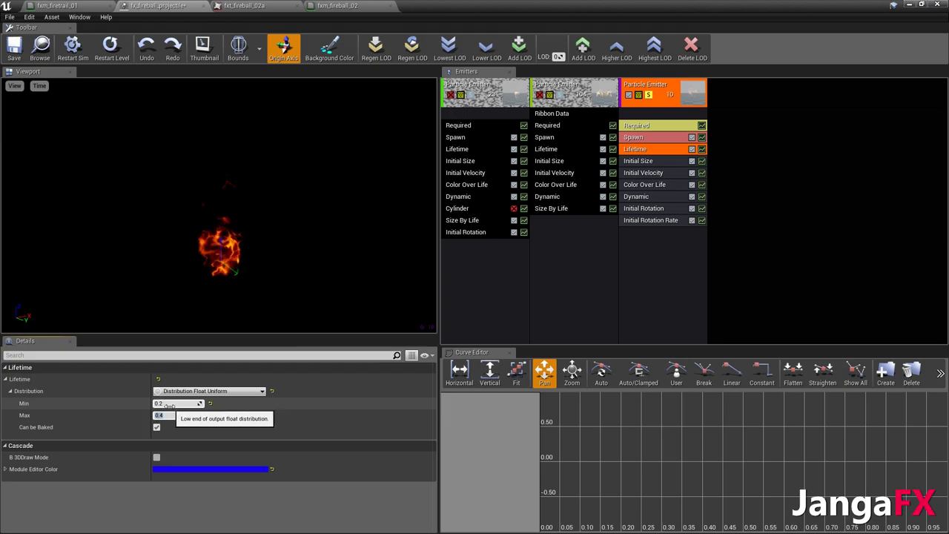
click(644, 139)
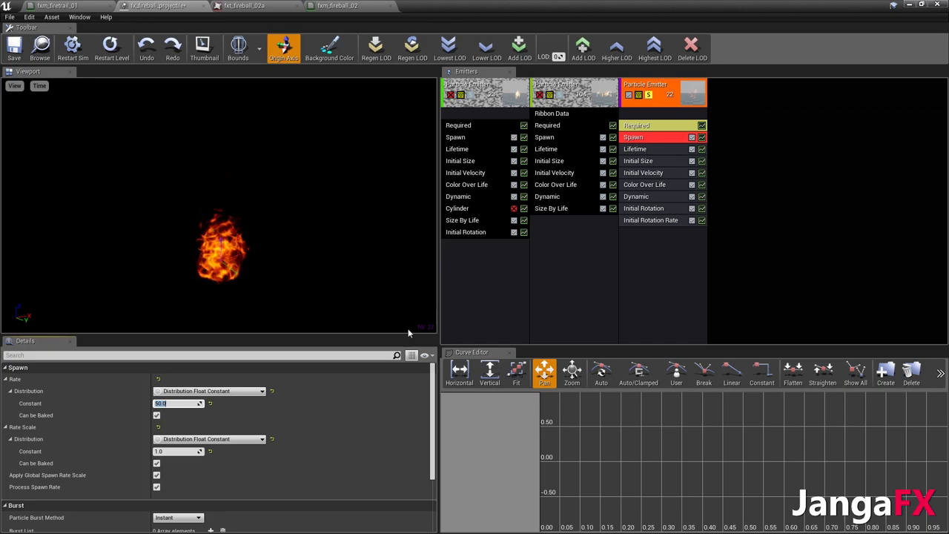
Set the third emitter's Start Velocity to a maximum of 5 and a minimum of -5 on the X, Y and Z axes
click(669, 172)
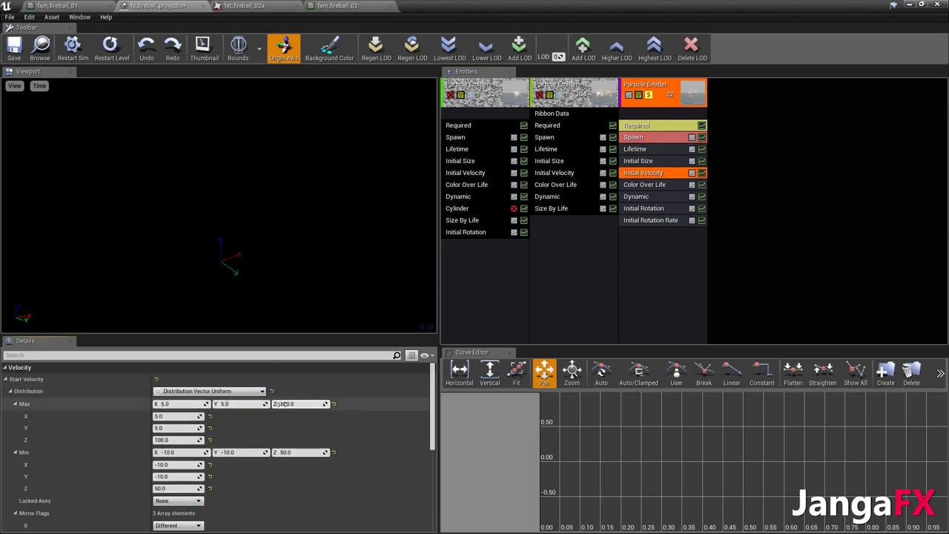
text(5)
key(Tab)
text(-5)
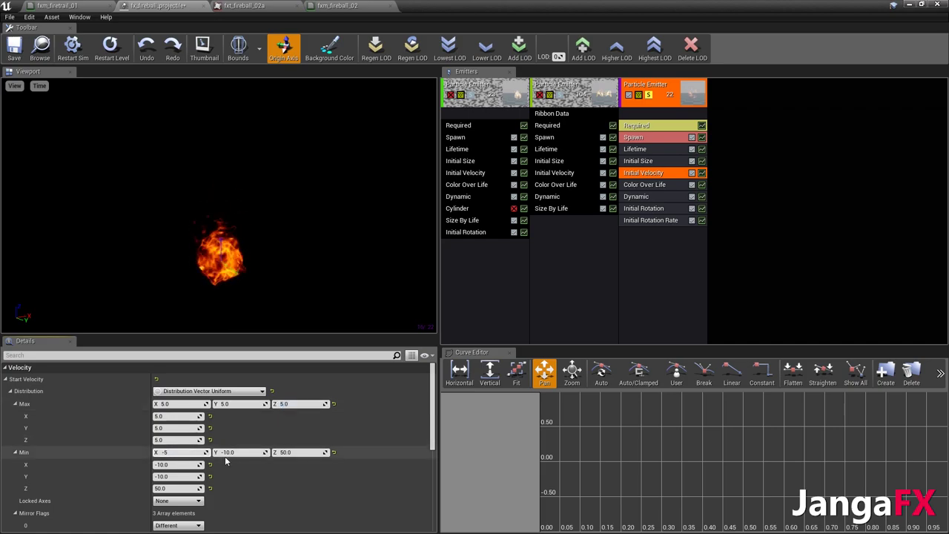
click(251, 452)
text(-)
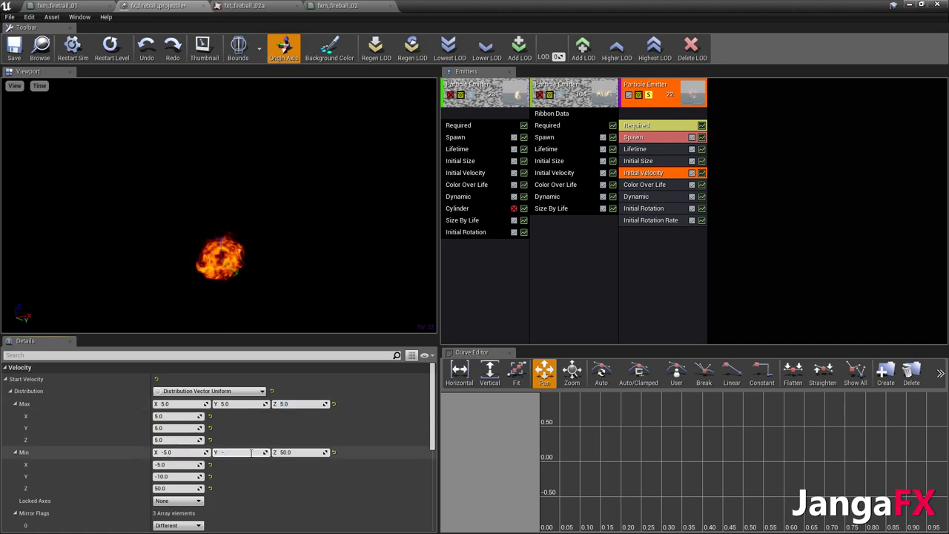
text(5)
key(Tab)
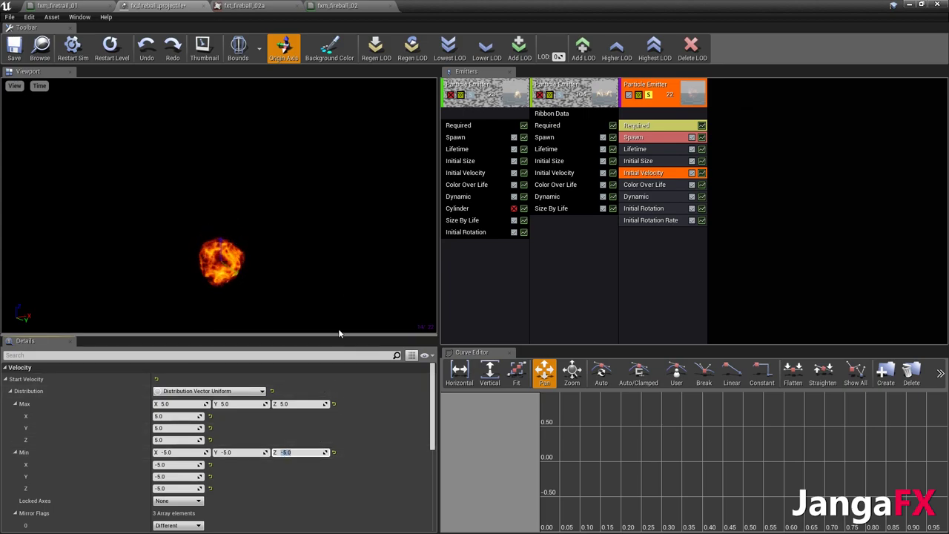
Add a third point to the constant curve of the third emitter's Dissolve dynamic parameter and expand all the curve's points
click(638, 196)
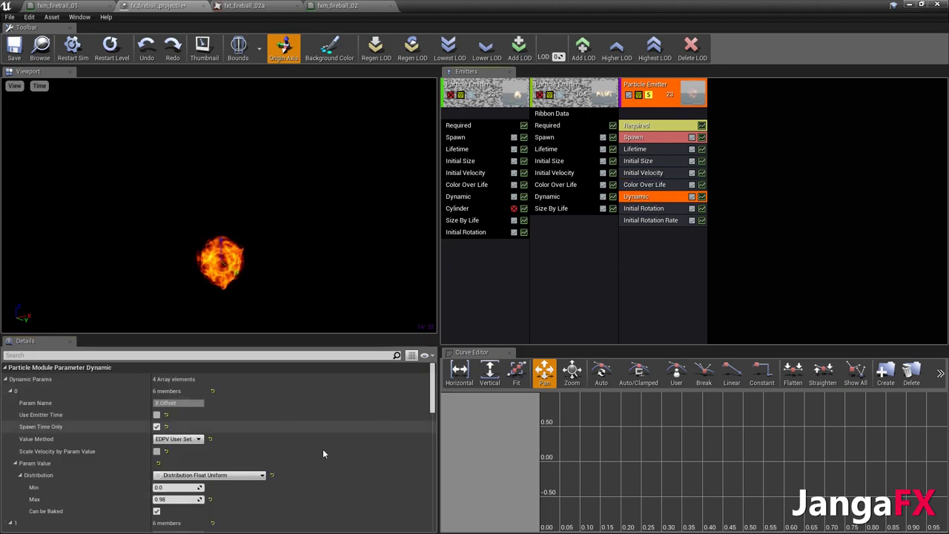
scroll(289, 441, down, 8)
scroll(265, 454, down, 5)
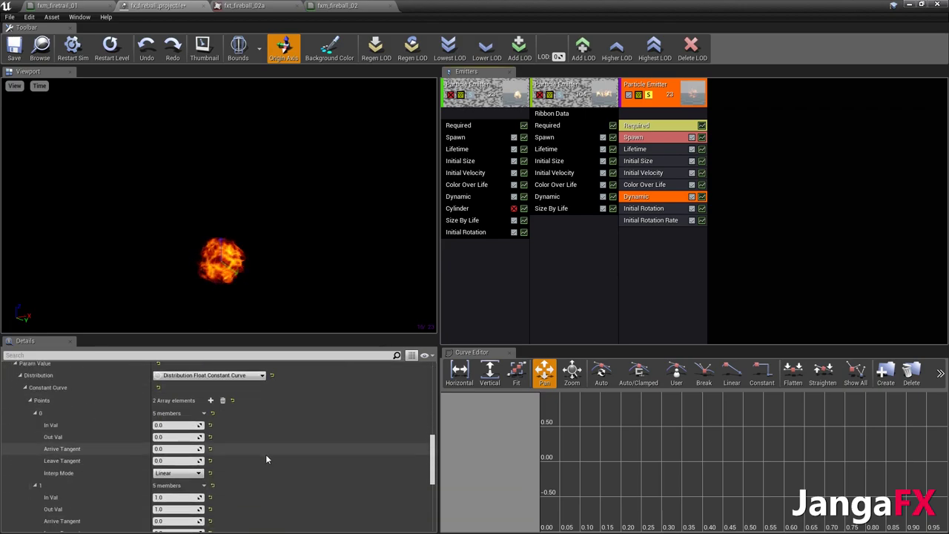
scroll(182, 423, up, 3)
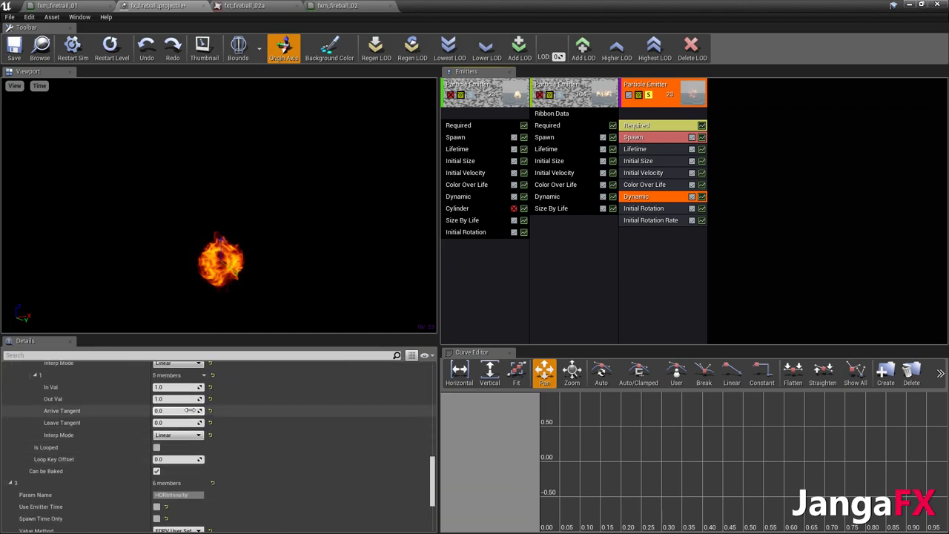
scroll(175, 426, up, 5)
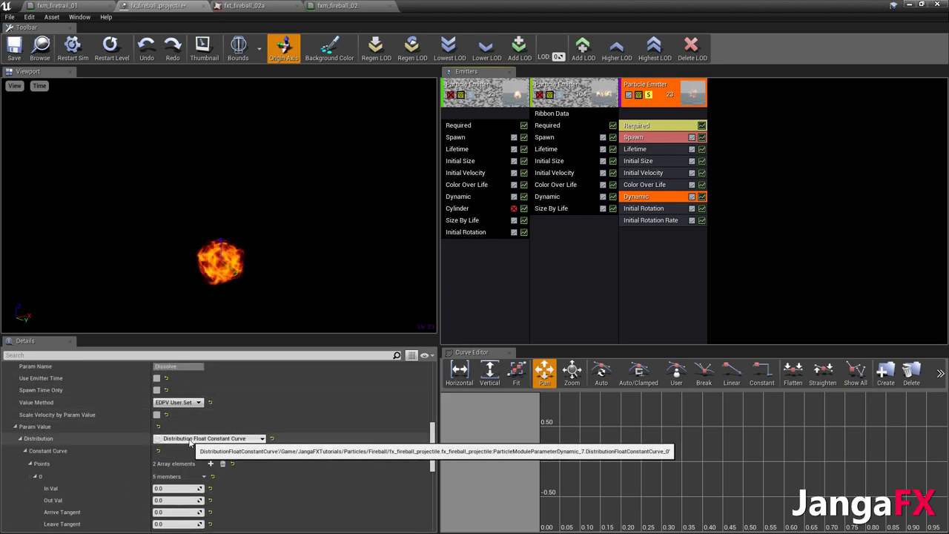
scroll(223, 445, down, 1)
click(211, 432)
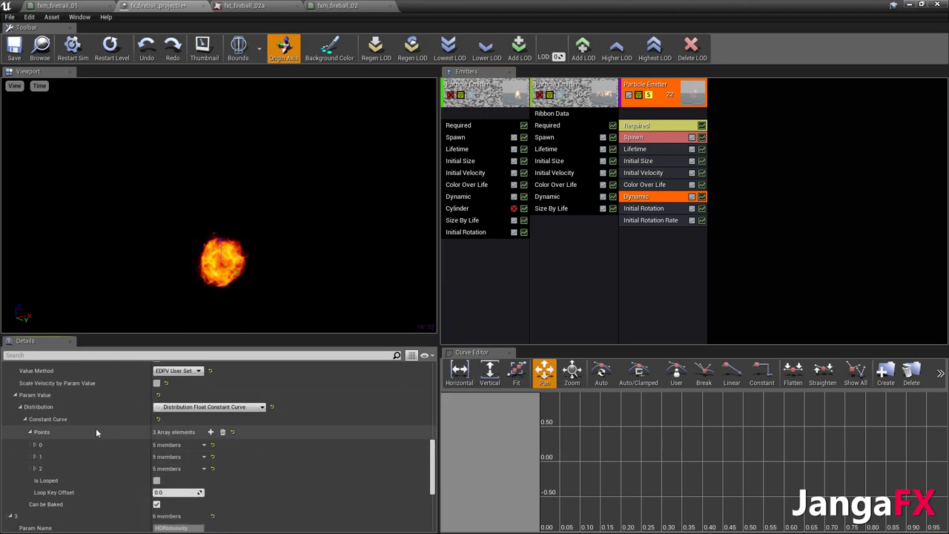
right_click(95, 428)
click(116, 449)
Set the Dissolve curve's point 1 In Val to 0.3 and its point 0 Out Val to 1
scroll(182, 448, down, 2)
scroll(178, 451, down, 1)
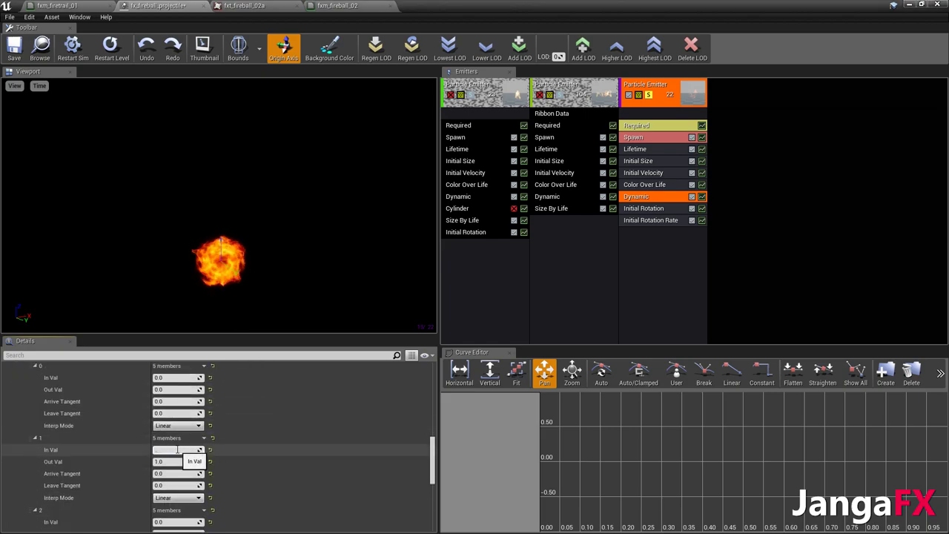
scroll(200, 443, down, 1)
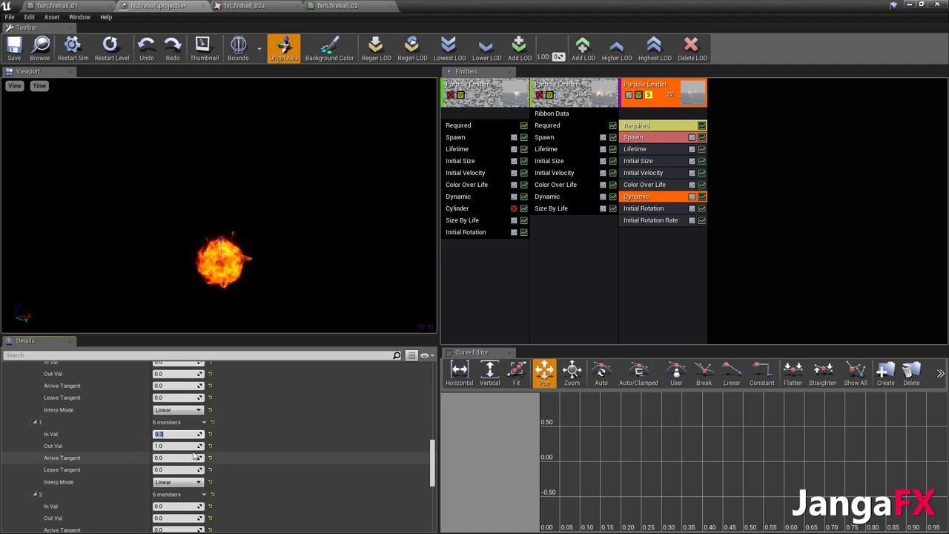
scroll(186, 449, up, 2)
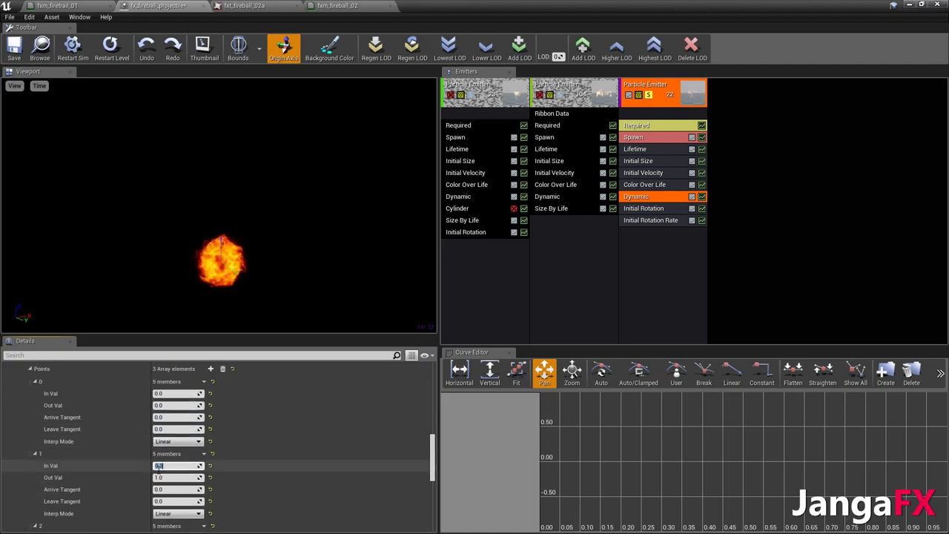
click(170, 410)
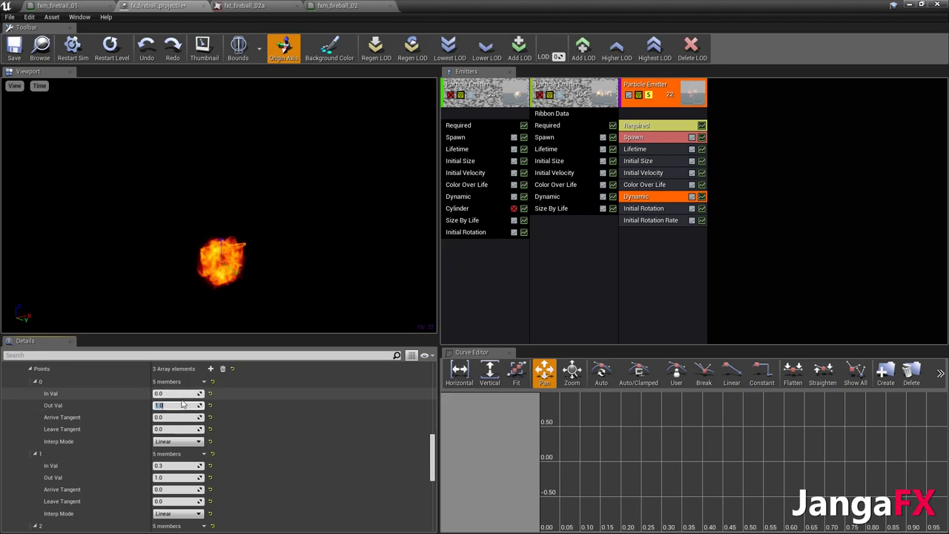
In the third emitter's Dynamic constant curve, set Out Val to 0 for point 1 and to 1 for point 2
scroll(167, 407, up, 1)
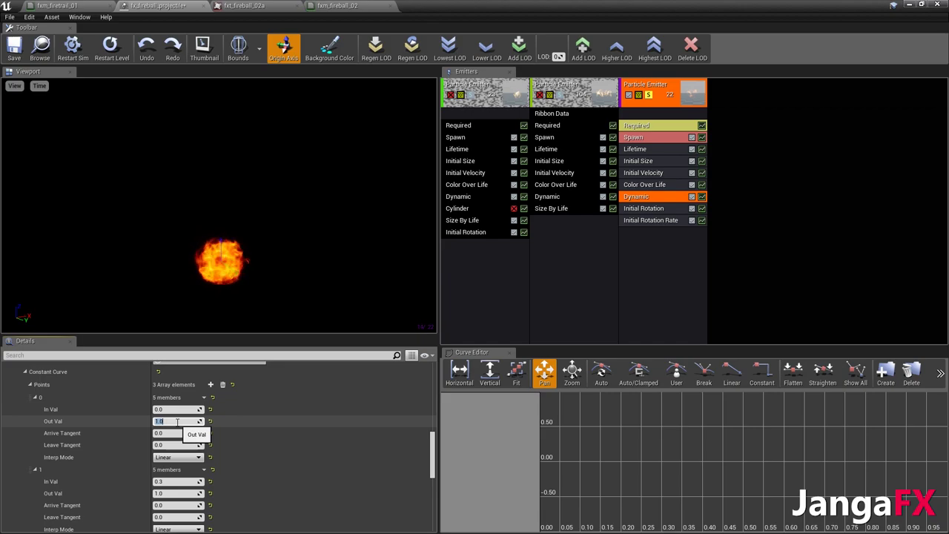
scroll(177, 421, down, 1)
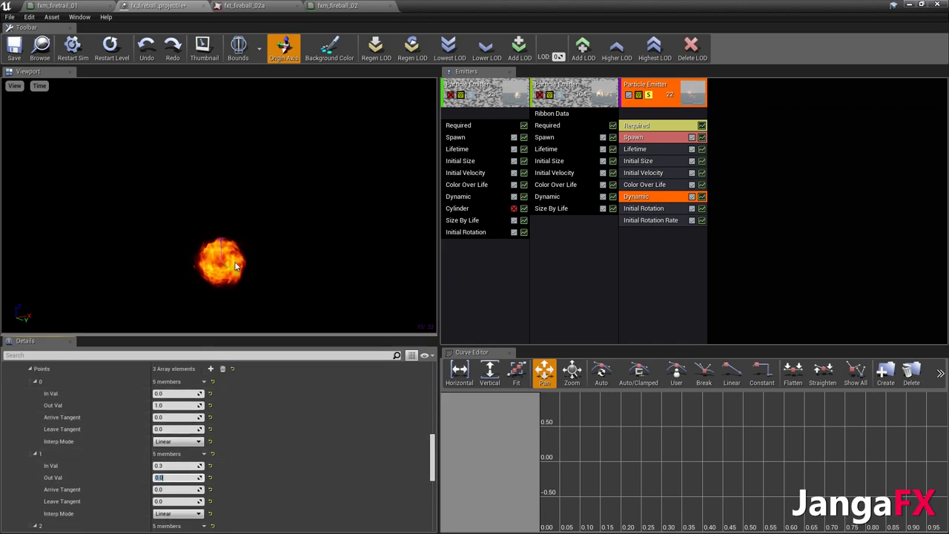
scroll(282, 398, down, 5)
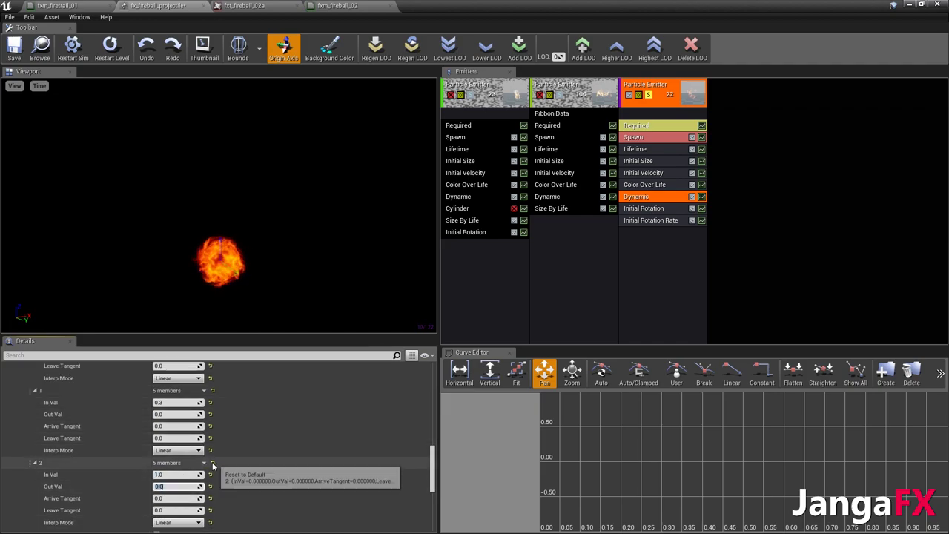
text(1)
key(Return)
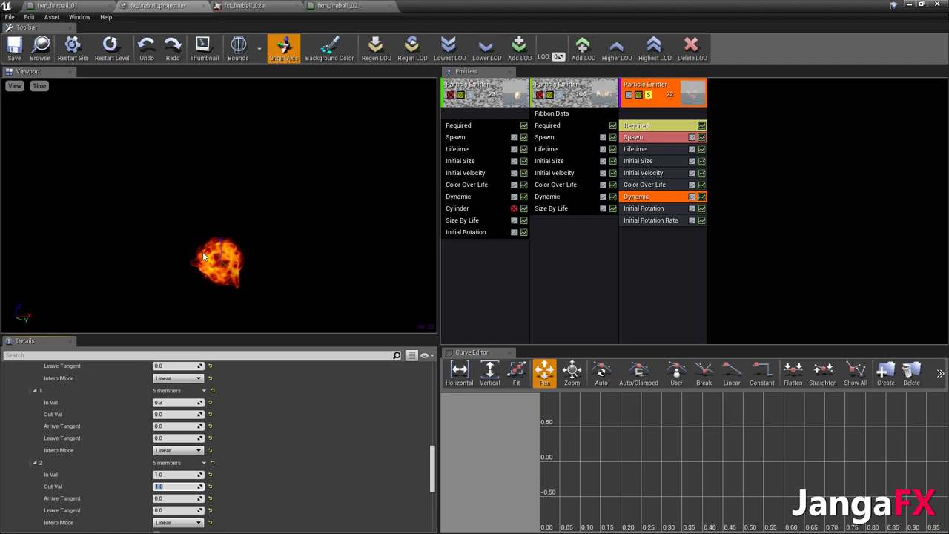
Add a Size By Life module to the third particle emitter and open its settings
mouse_move(232, 280)
right_down()
mouse_move(233, 316)
mouse_move(233, 283)
right_up()
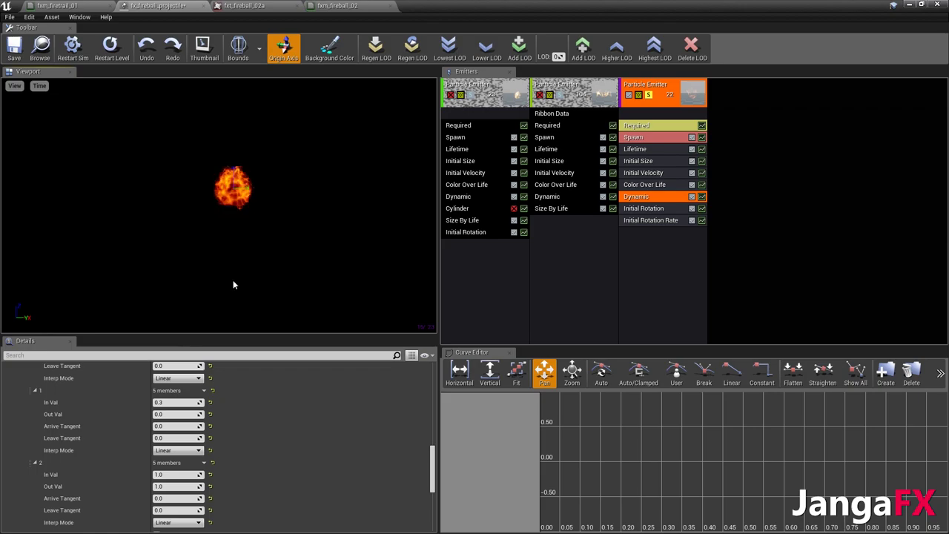
right_click(621, 254)
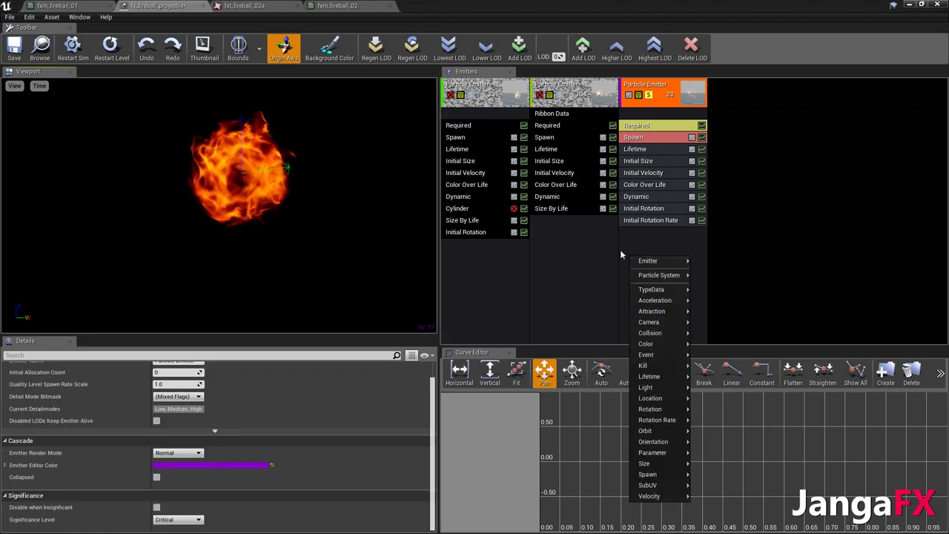
mouse_move(646, 433)
mouse_move(645, 465)
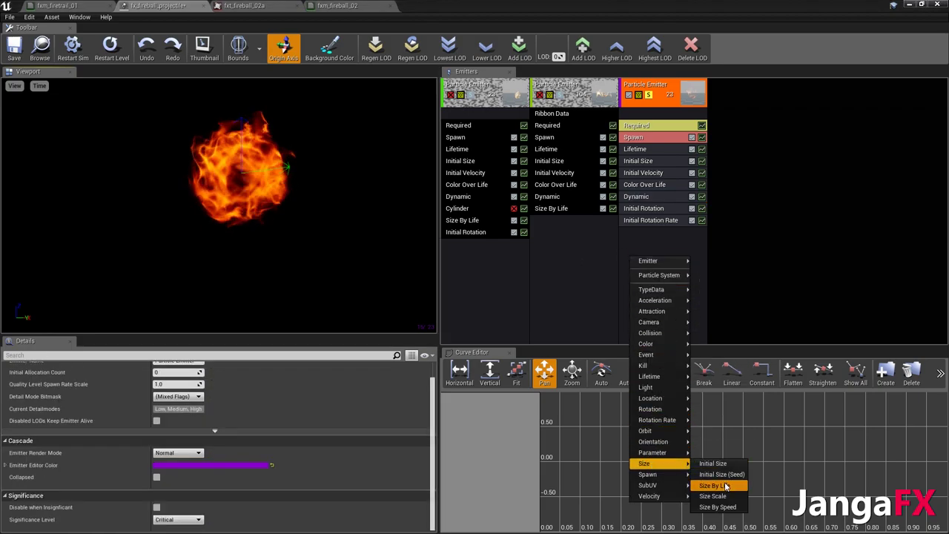
click(715, 486)
click(638, 232)
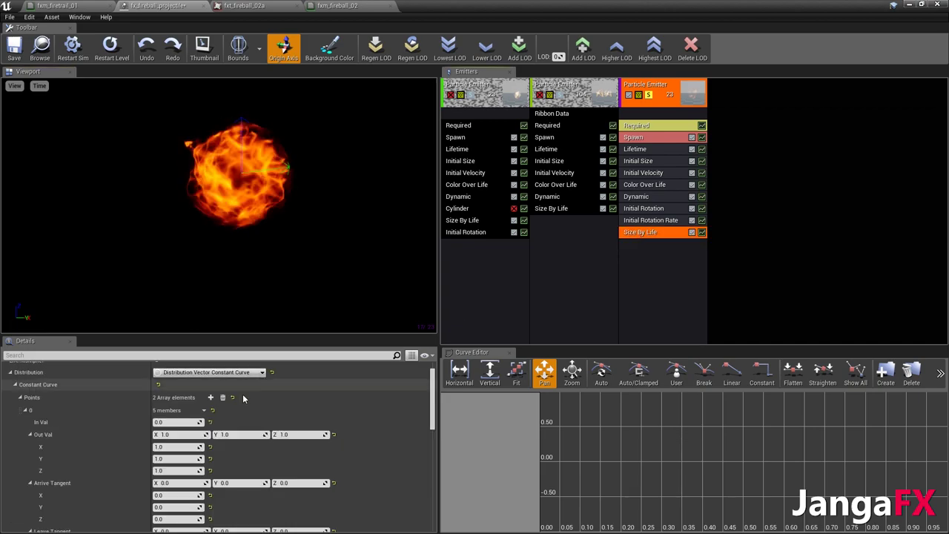
Set the Out Val of the first Size By Life curve point to 2 in X and Y
click(179, 434)
text(2)
click(236, 434)
text(2)
key(Return)
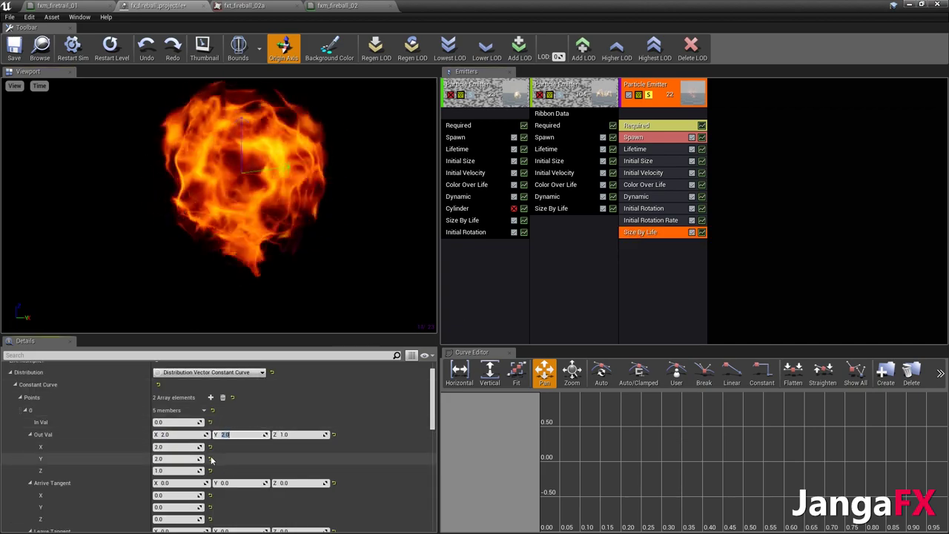
Set the first Size By Life point's Out Val X to 1.8 and reduce its Y value too
click(185, 434)
text(1.8)
click(222, 434)
text(1)
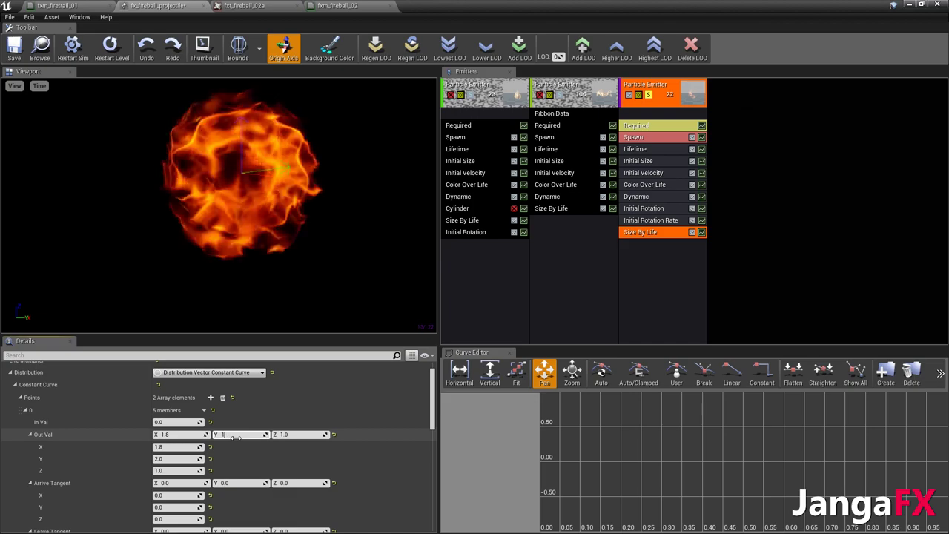
Set the Out Val of the second Size By Life curve point to 2.4 in X and Y
scroll(181, 503, down, 4)
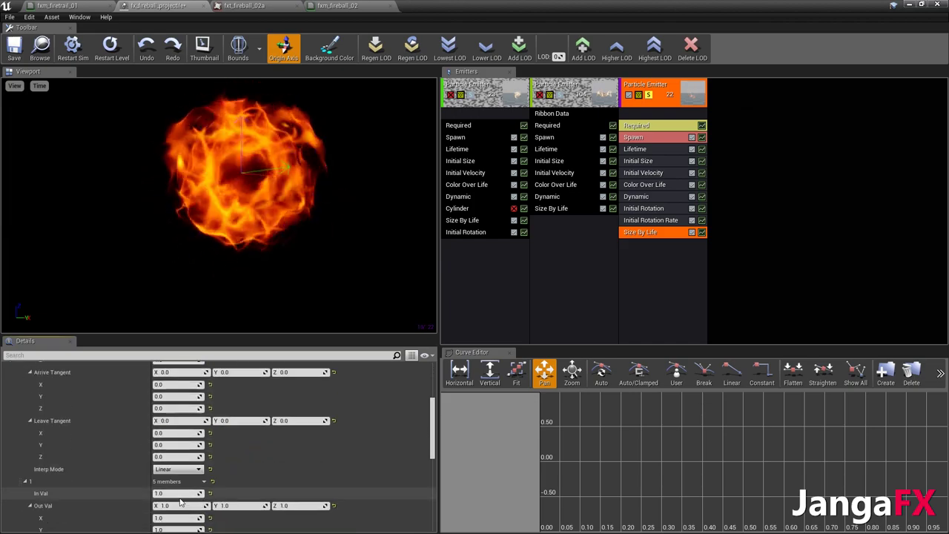
click(180, 503)
text(2.4)
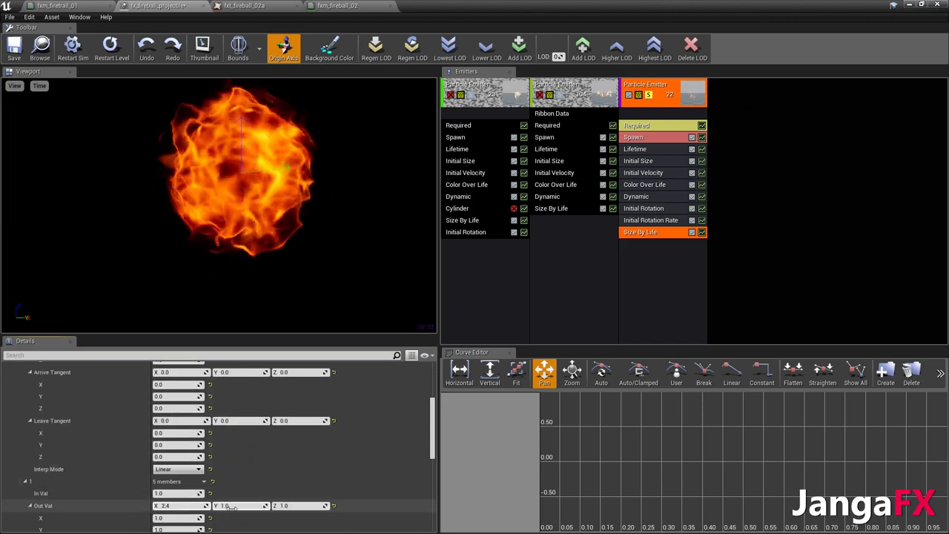
click(229, 506)
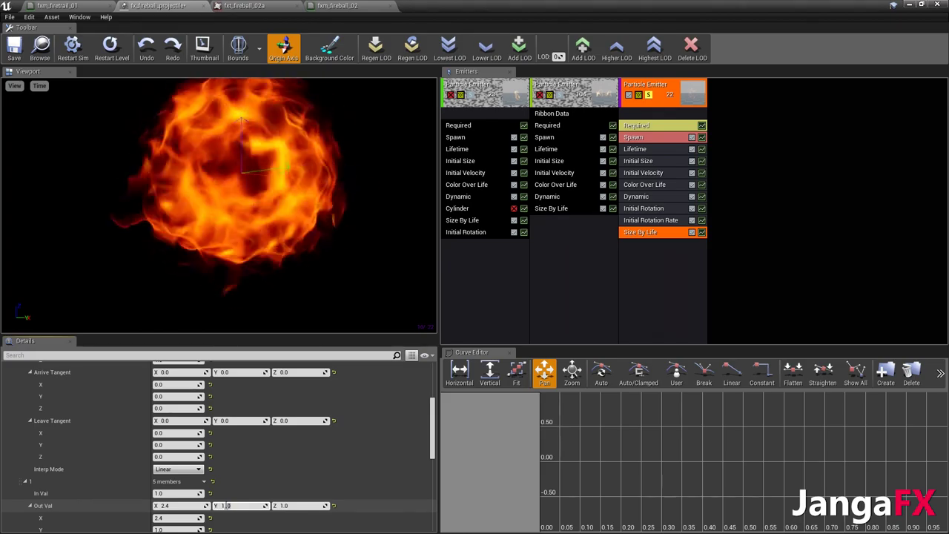
text(2)
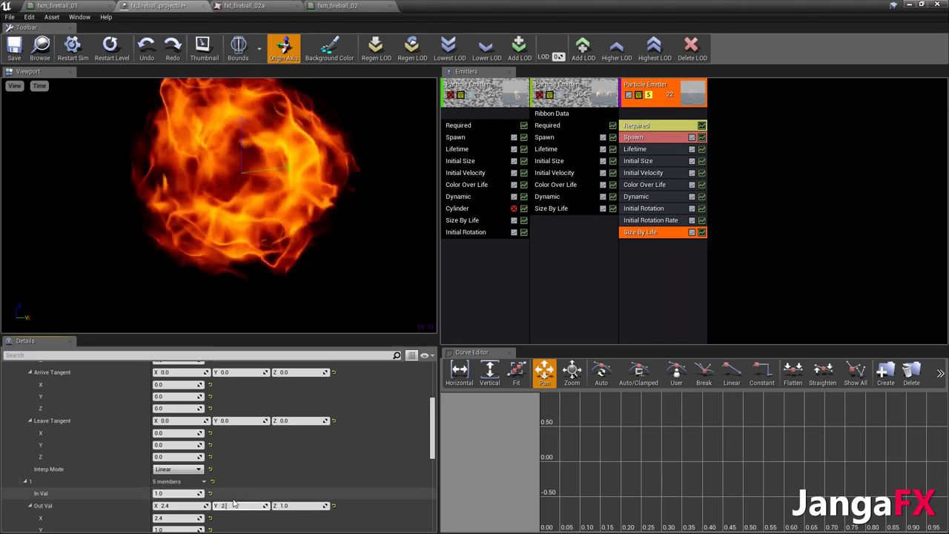
key(Return)
scroll(262, 451, down, 5)
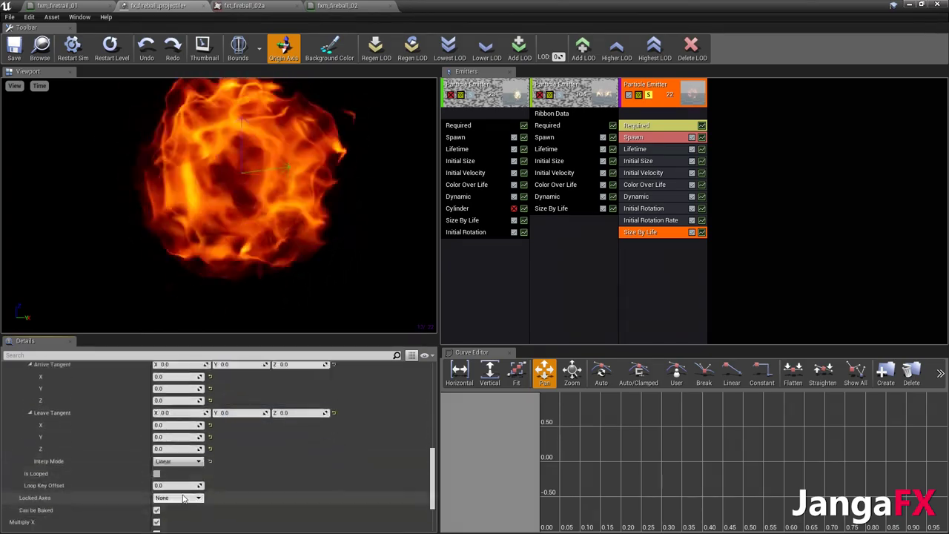
scroll(43, 445, up, 1)
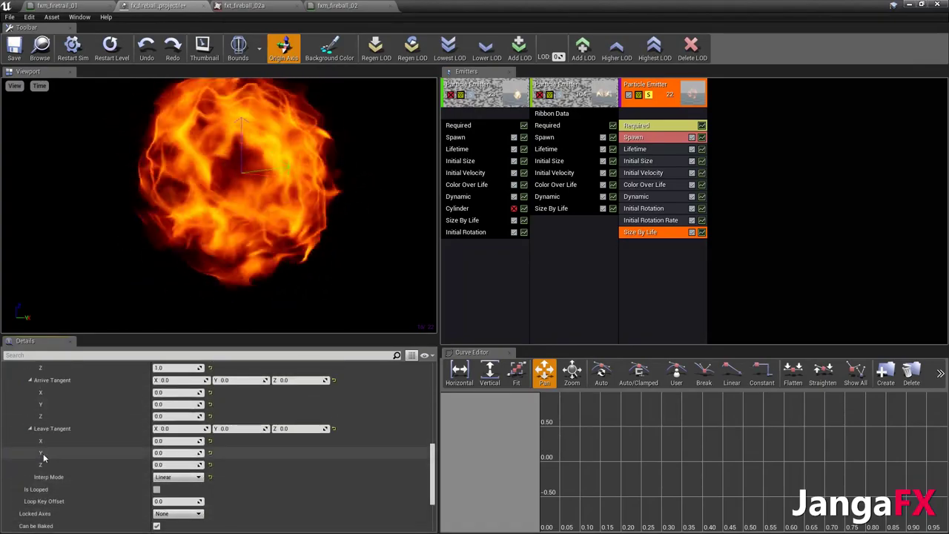
scroll(43, 453, up, 4)
click(239, 426)
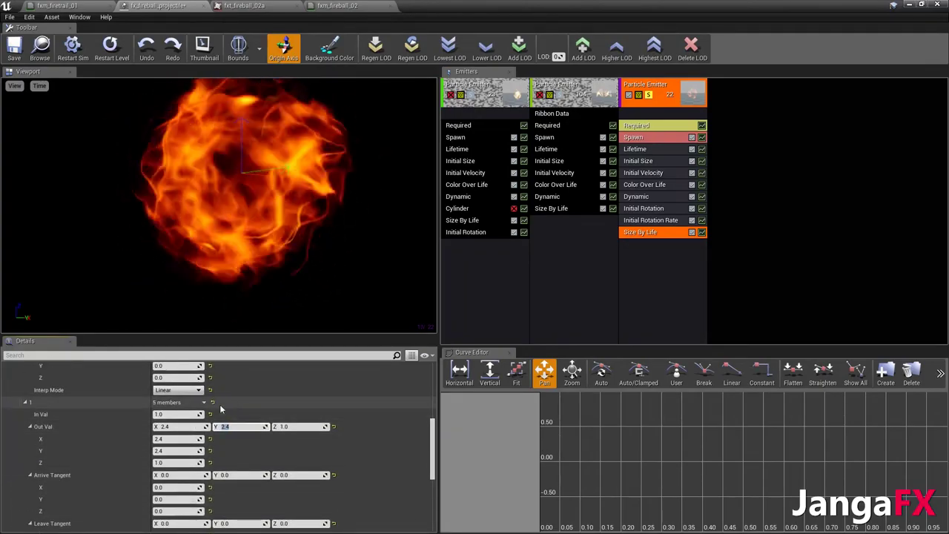
scroll(104, 431, up, 3)
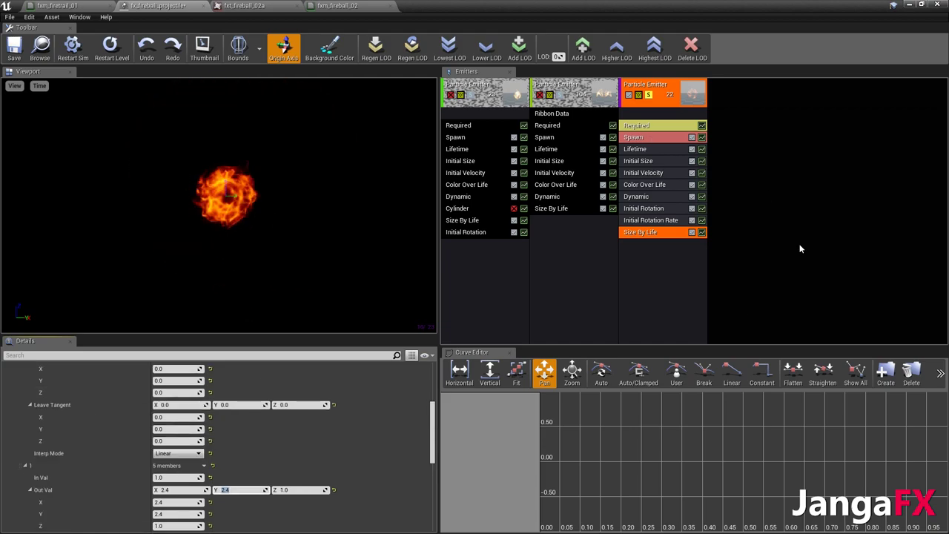
click(656, 127)
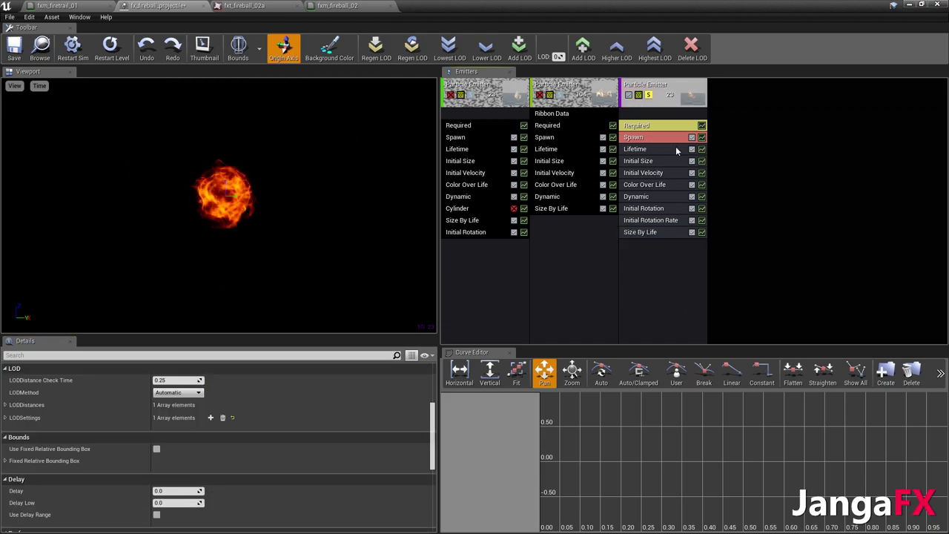
scroll(160, 438, up, 6)
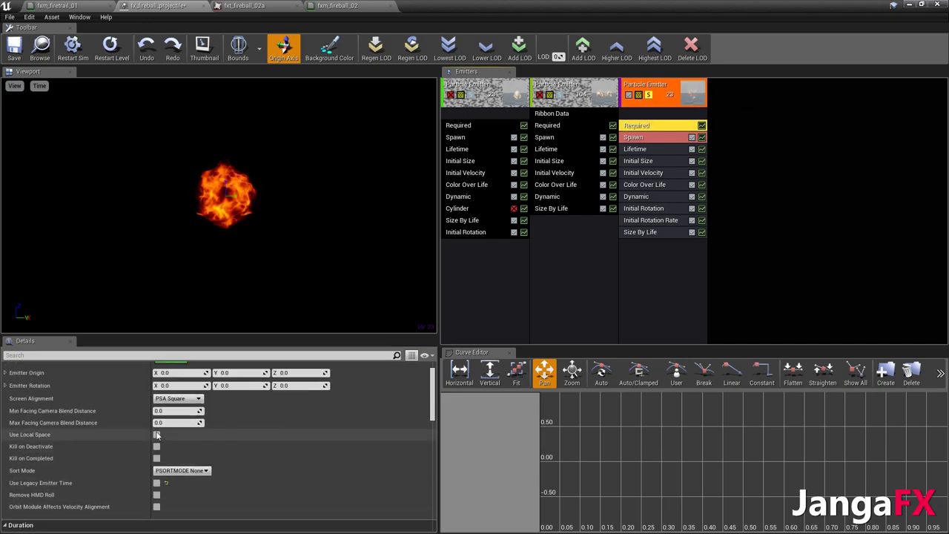
click(792, 248)
click(638, 151)
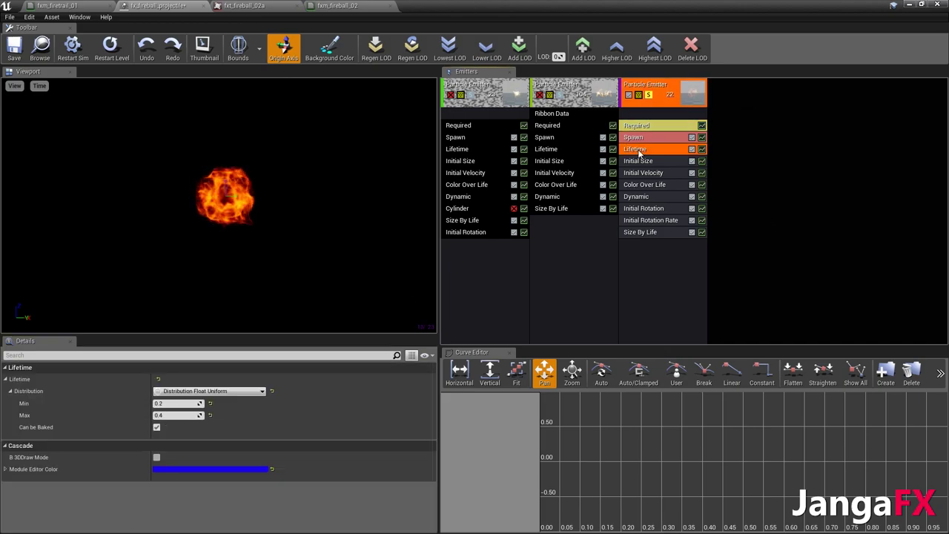
click(729, 181)
Set the third emitter's minimum Initial Size to 18 in X and Y, and save the particle system
click(655, 163)
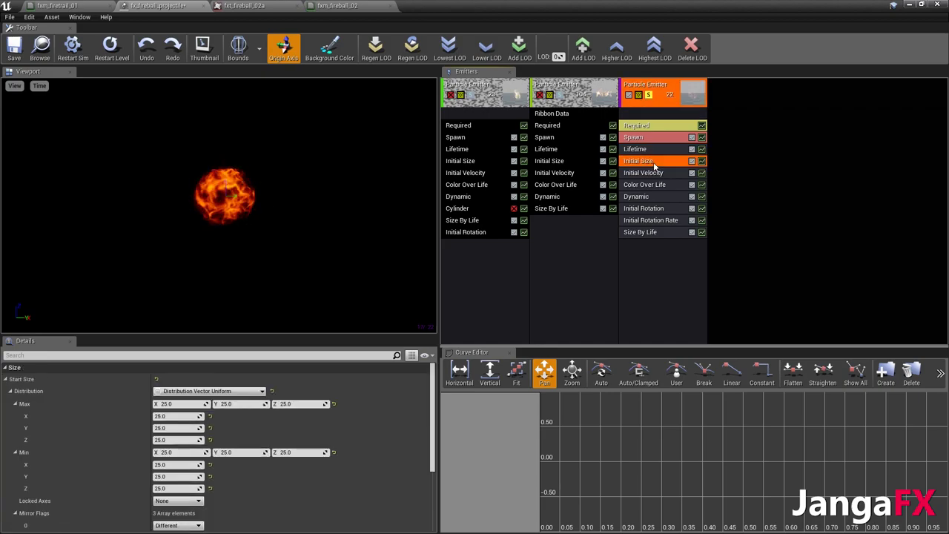
click(179, 453)
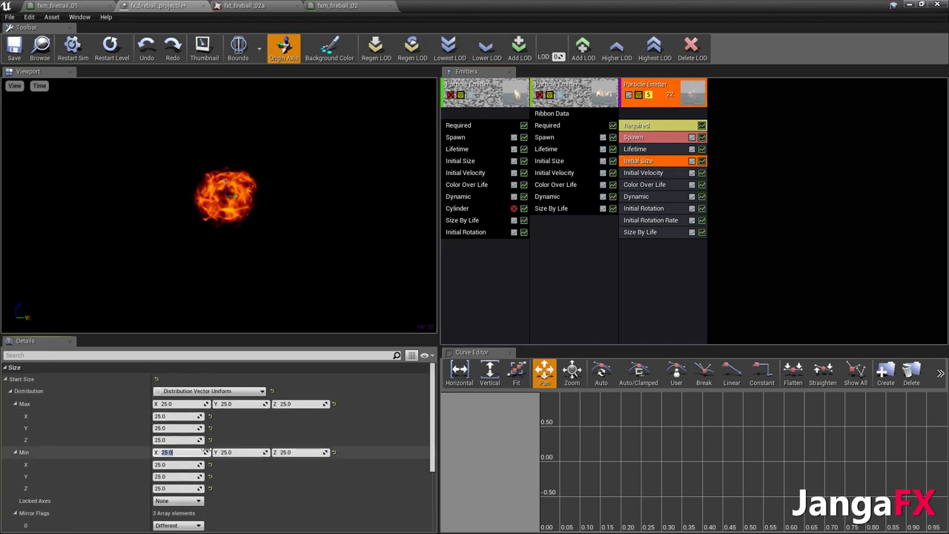
text(18)
click(234, 453)
text(1)
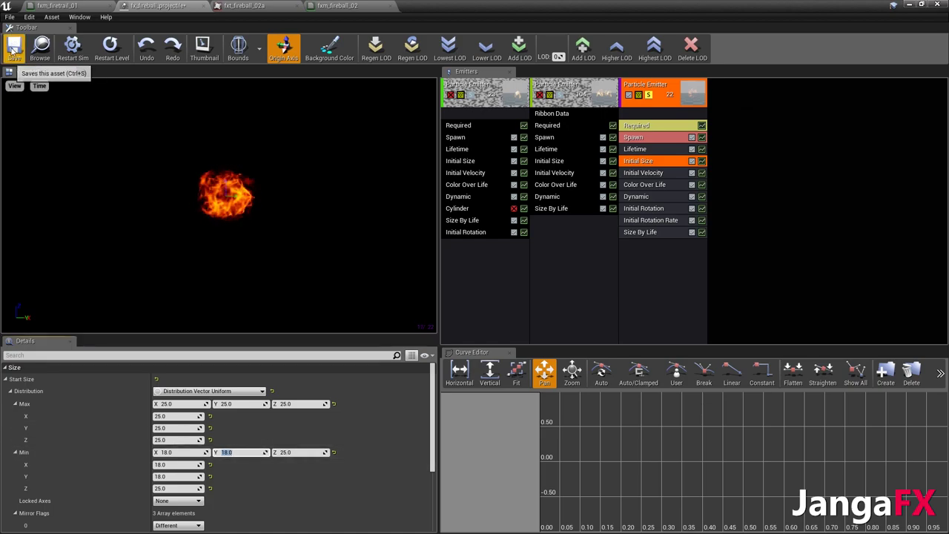
click(26, 52)
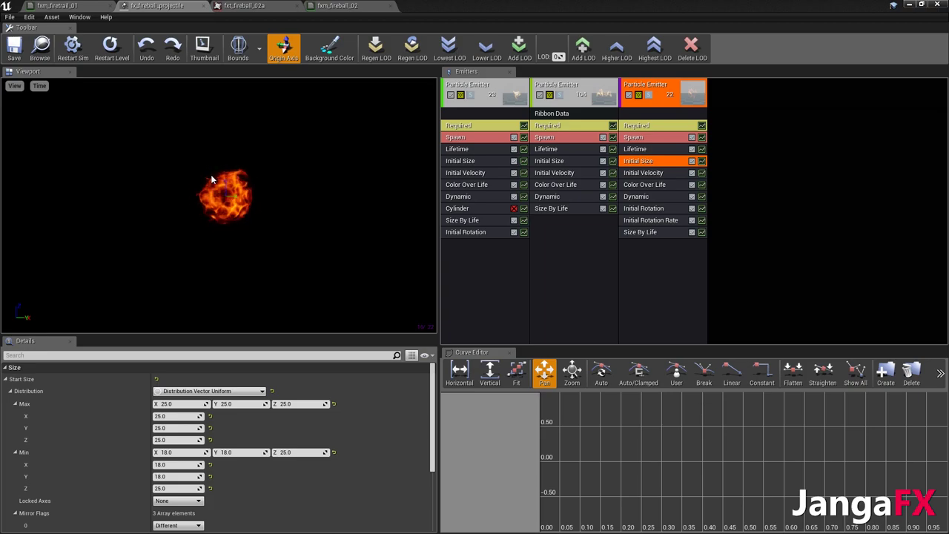
click(14, 46)
Set green and blue to 1 for the first Color Over Life point of the third emitter
click(653, 185)
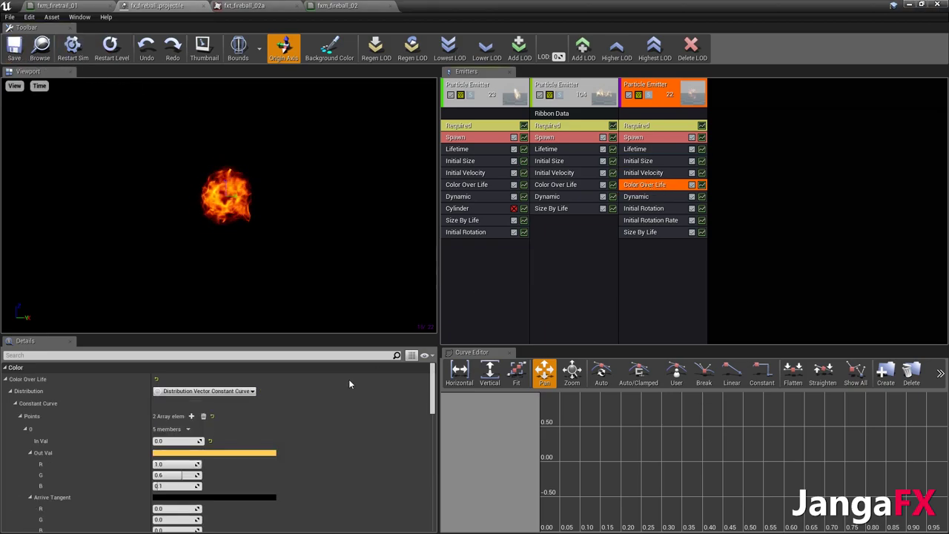
scroll(349, 383, down, 1)
click(189, 460)
text(1)
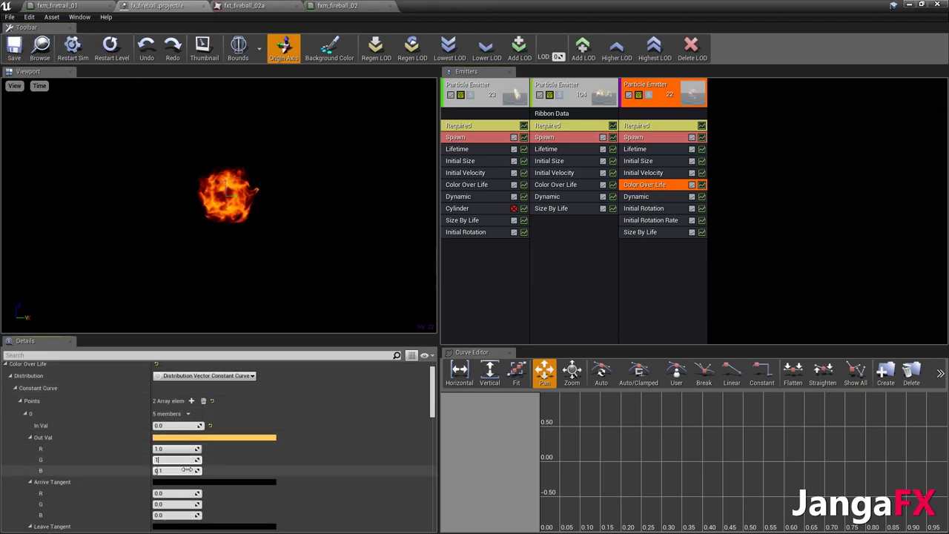
click(187, 470)
text(1)
key(Return)
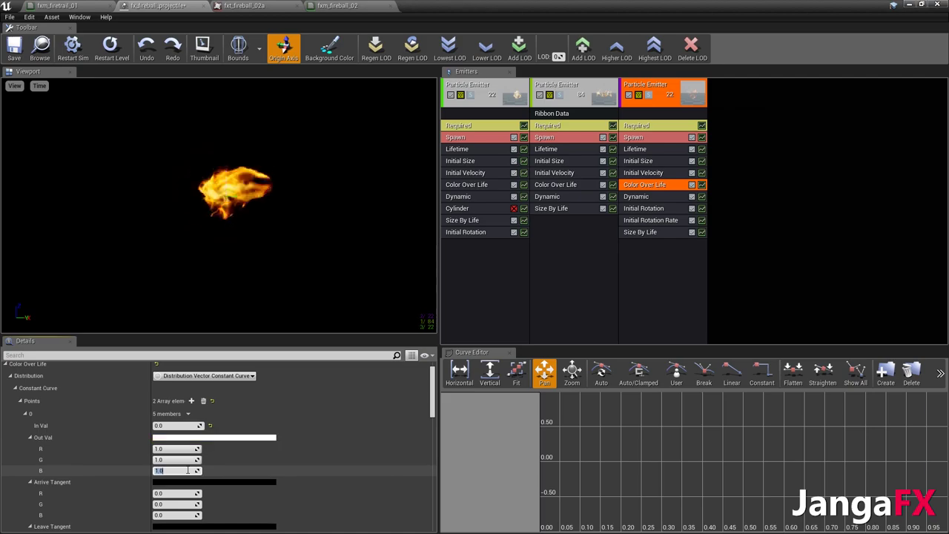
Solo the third emitter and set green and blue to 0.5 for its first Color Over Life point
click(650, 95)
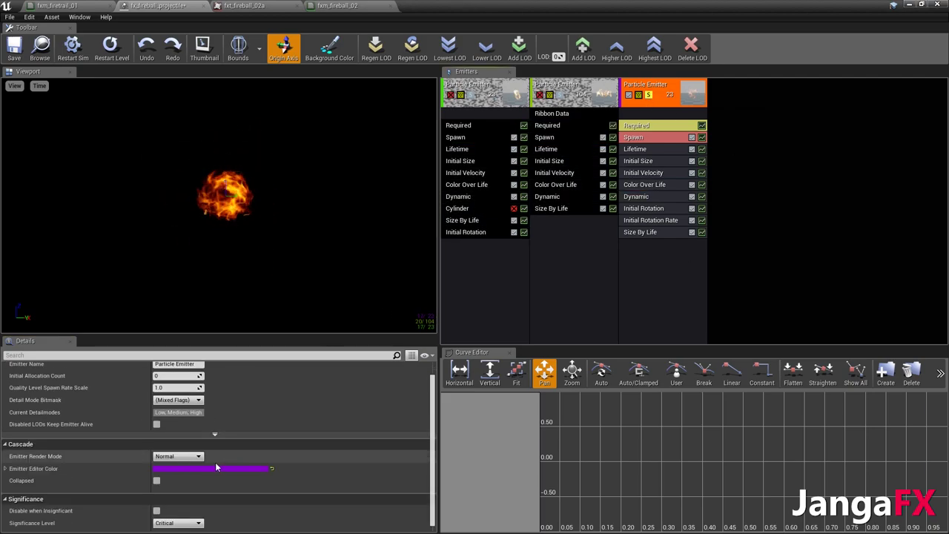
click(640, 185)
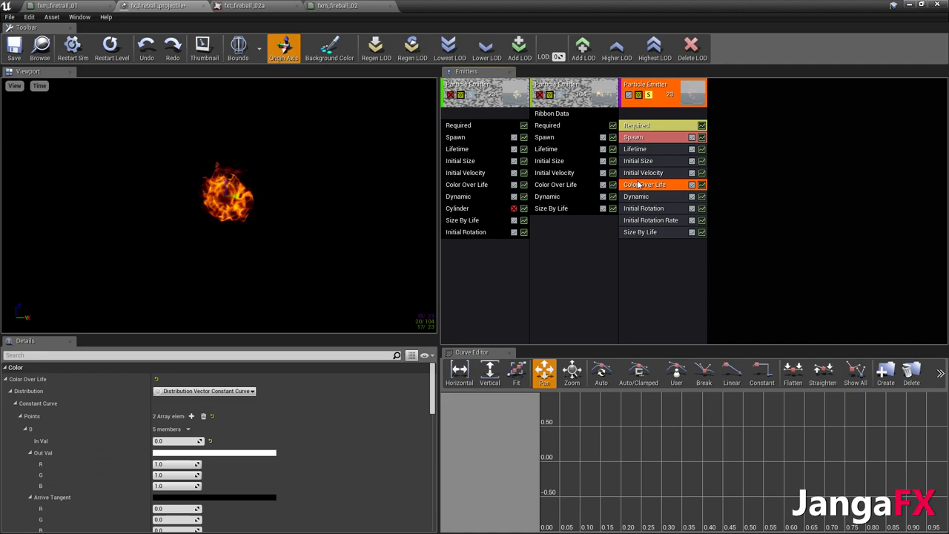
click(182, 475)
text(.5)
click(186, 485)
text(.5)
key(Return)
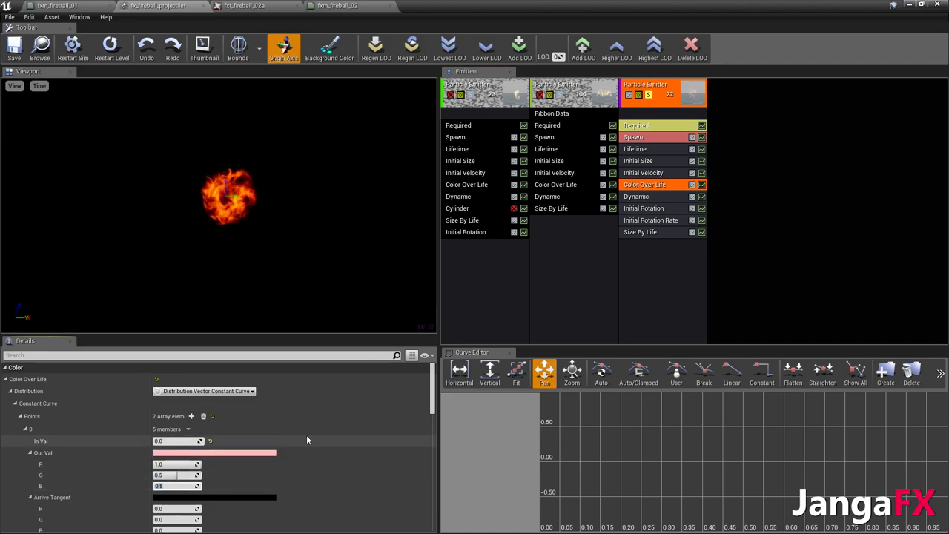
Raise green and blue to 0.8 for the first Color Over Life point
click(179, 486)
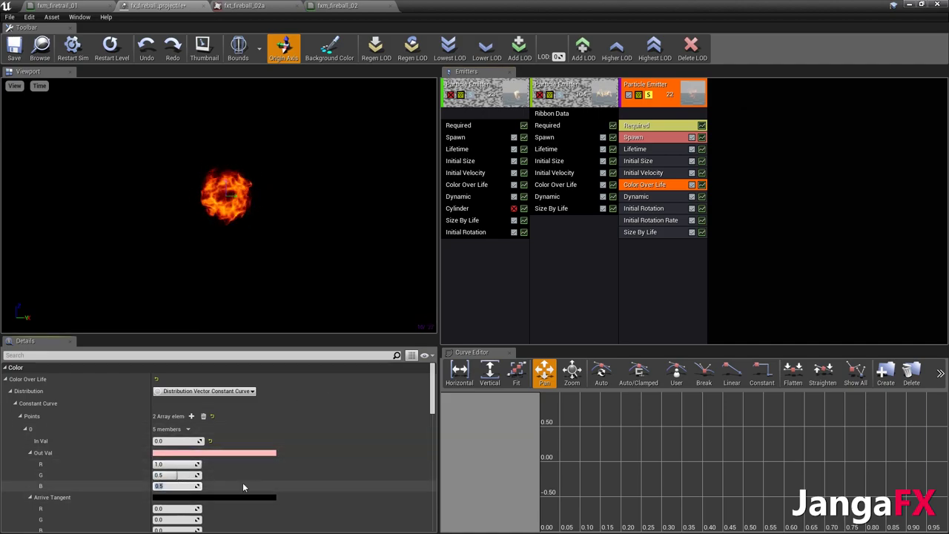
click(178, 475)
text(.8)
click(178, 486)
text(.8)
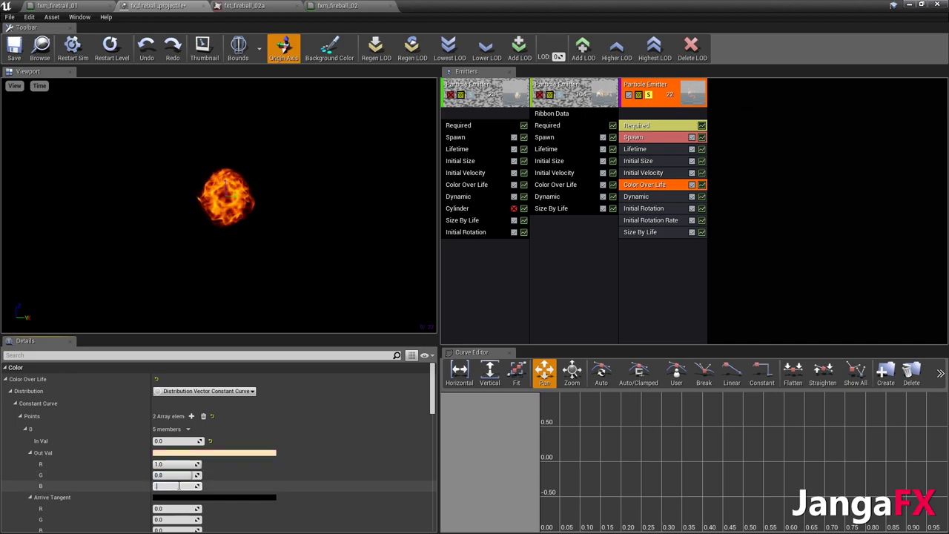
key(Return)
Set green and blue to 0.2 in the Out Val of the second Color Over Life point
scroll(237, 467, down, 2)
scroll(236, 475, down, 3)
click(179, 488)
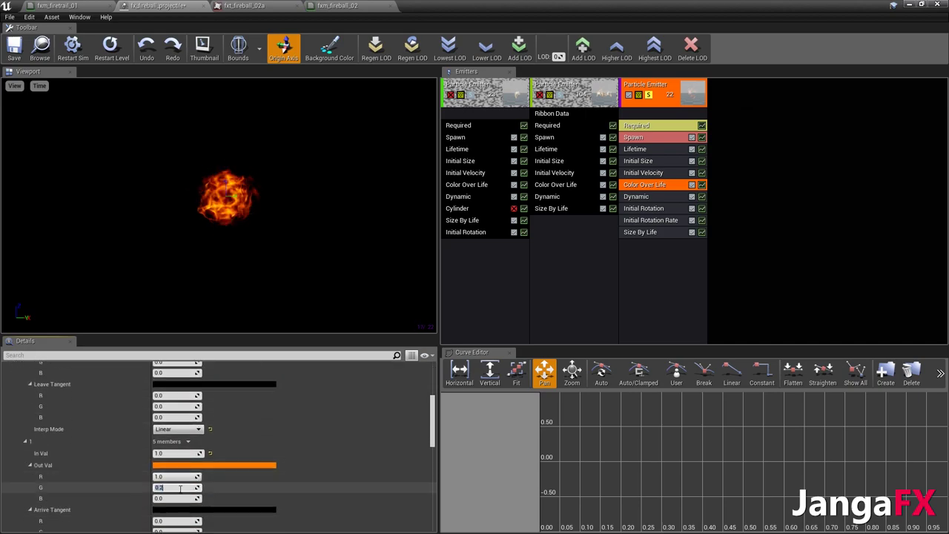
text(.2)
key(Tab)
text(.2)
key(Return)
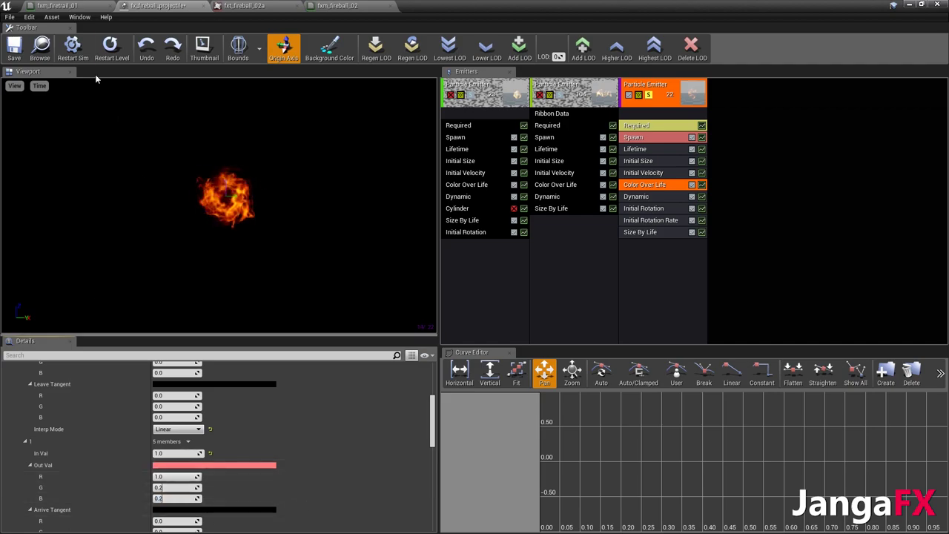
Save the particle system and turn off solo for the third emitter so all emitters show together
click(14, 47)
click(649, 96)
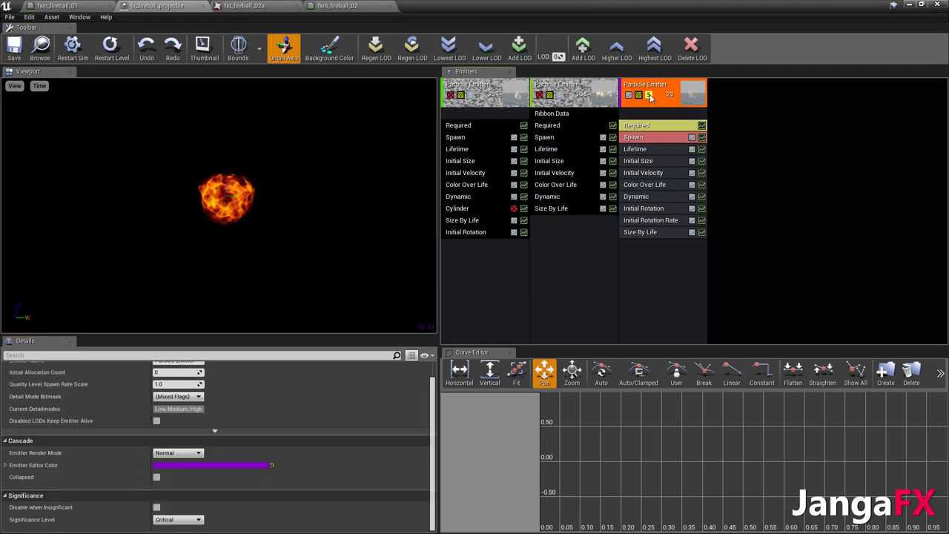
click(649, 96)
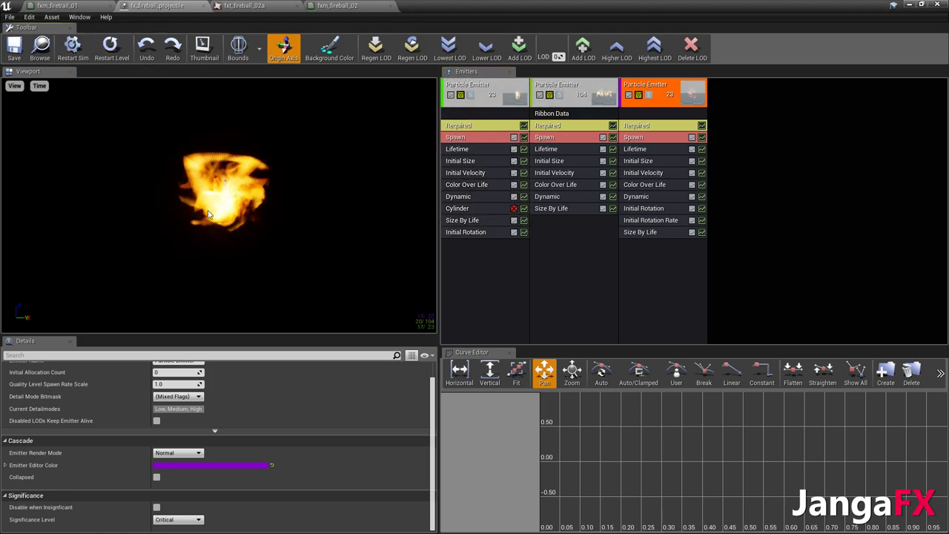
Compare the selected fireball emitter's draw order at both ends of the emitter list and leave it first
key(Left)
key(Left)
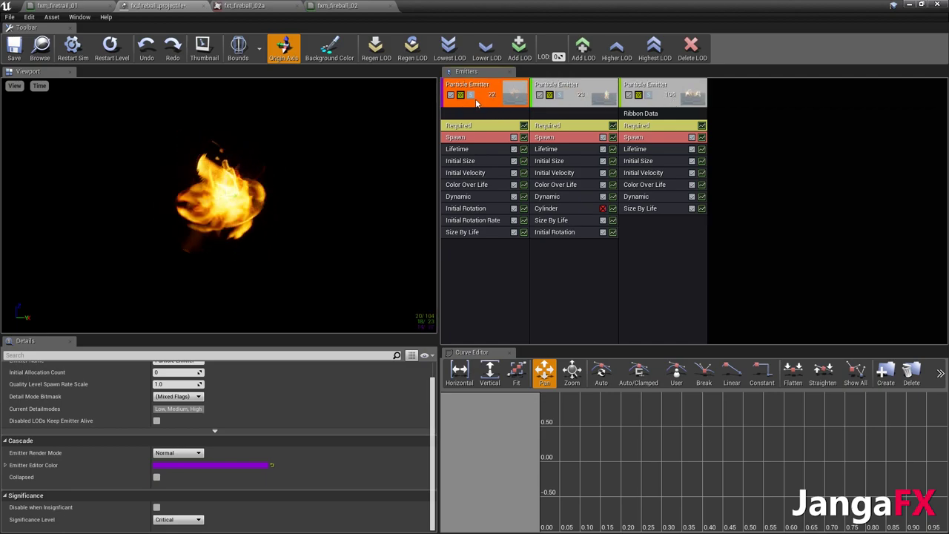
key(Right)
key(Right)
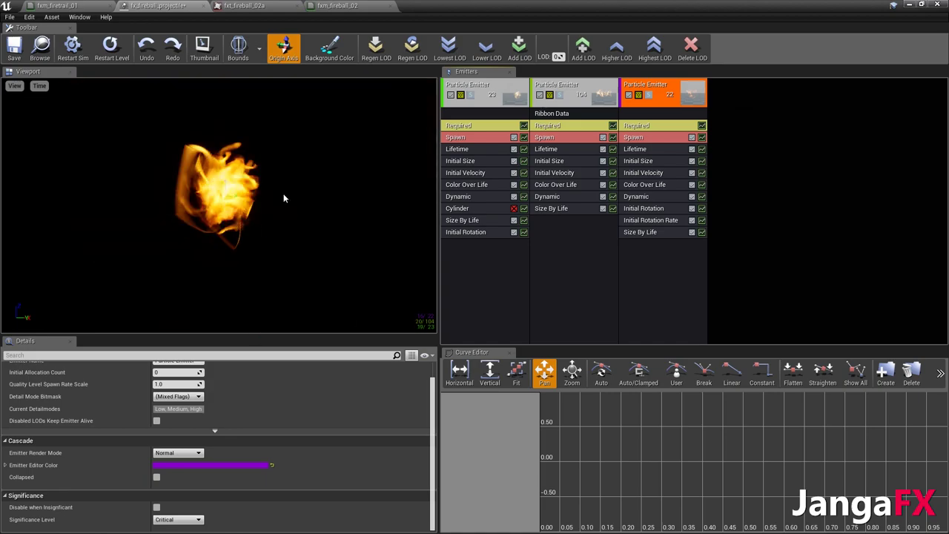
key(Left)
key(Left)
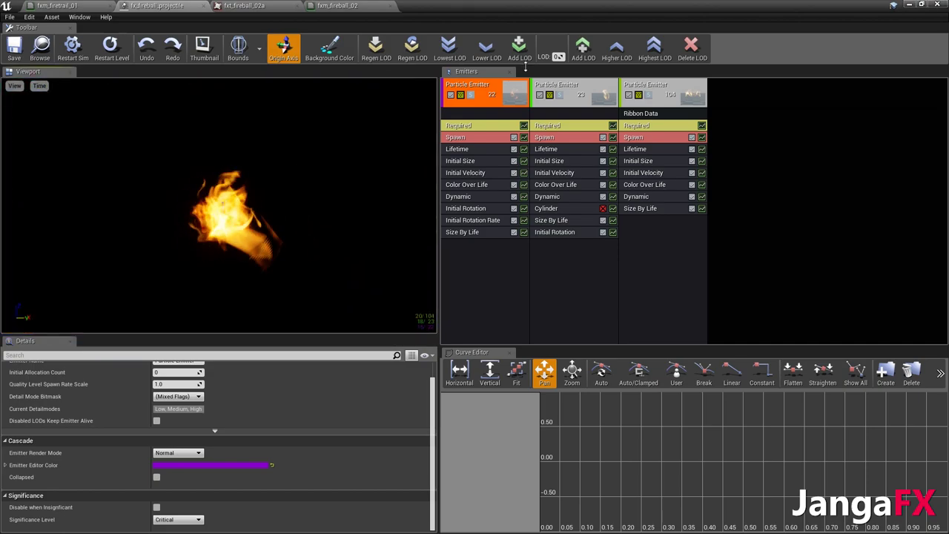
Disable the second emitter to compare the fireball emitter in last and first position, then restore it
click(540, 95)
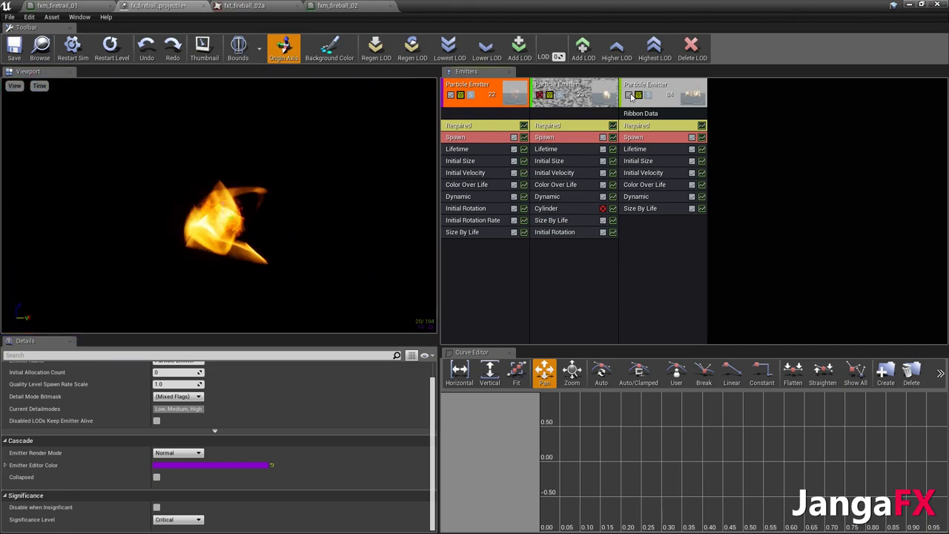
click(629, 95)
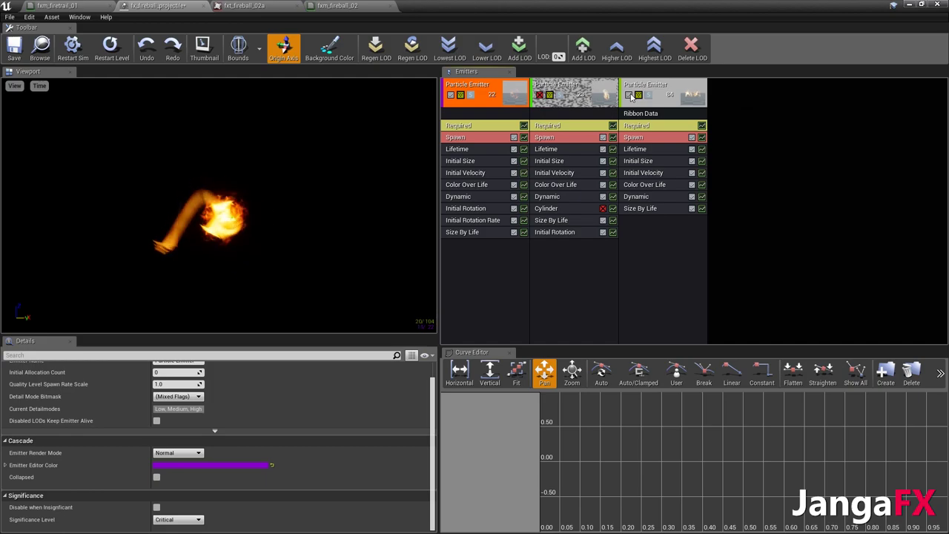
key(Right)
key(Right)
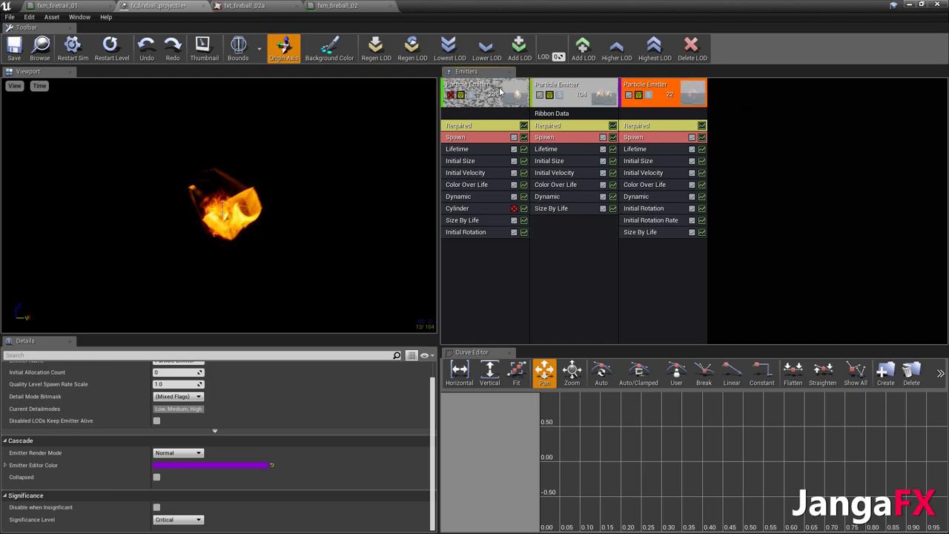
key(Left)
key(Left)
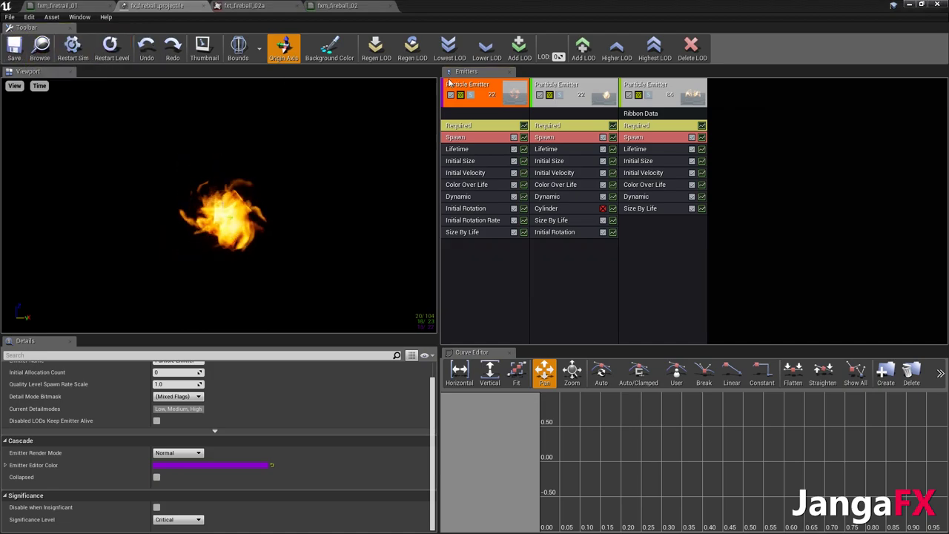
Rename the three emitters, in list order, as MainFireball, TrailinFire and FireTrail
scroll(196, 386, up, 1)
click(178, 379)
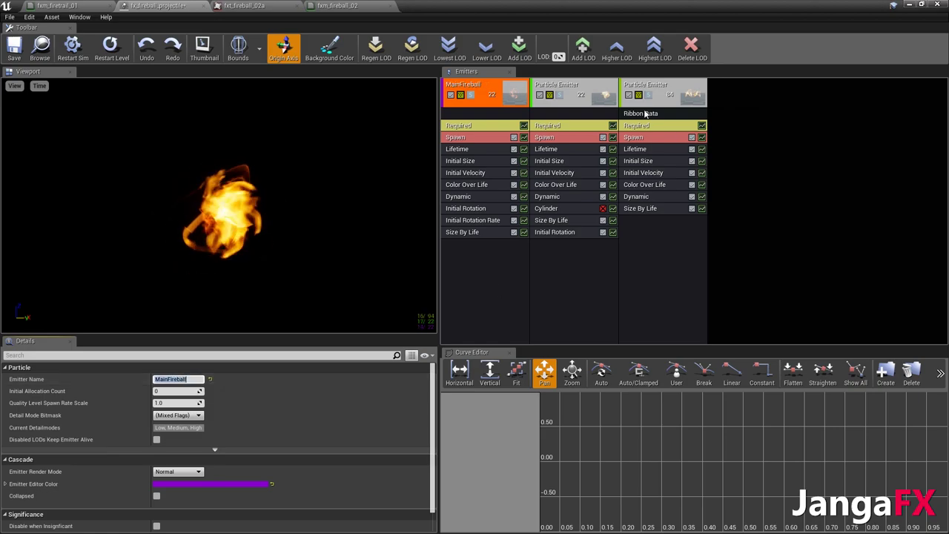
click(568, 82)
click(175, 379)
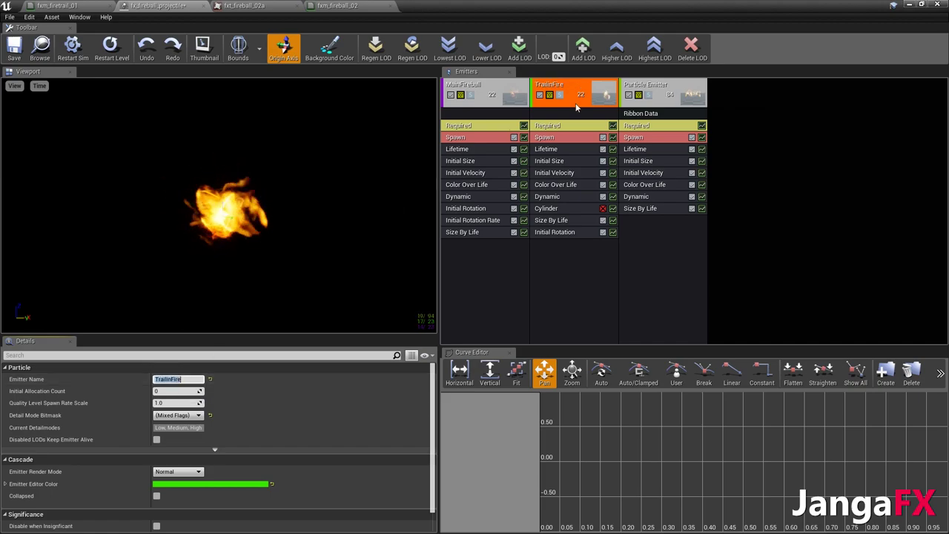
click(647, 85)
click(182, 380)
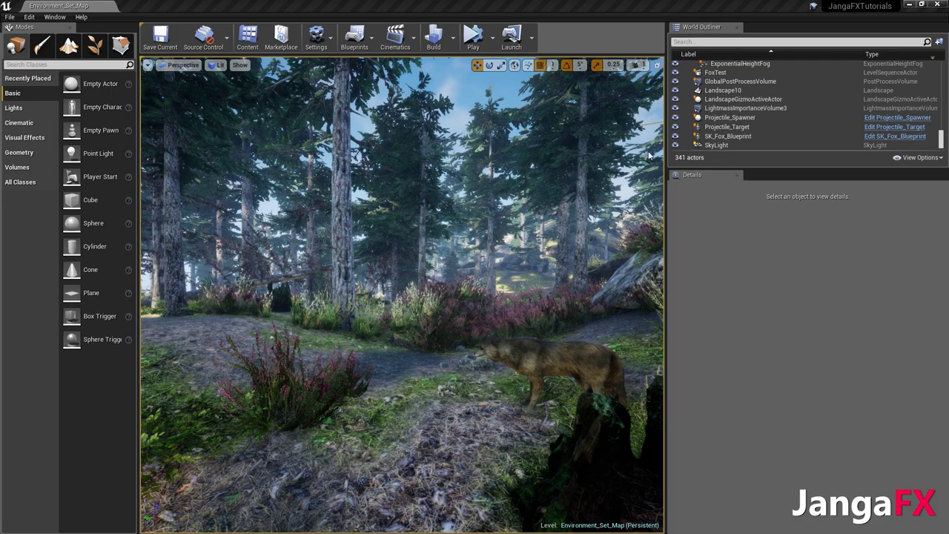
Play the level and examine the fireball projectile and its trail from different camera angles
click(475, 35)
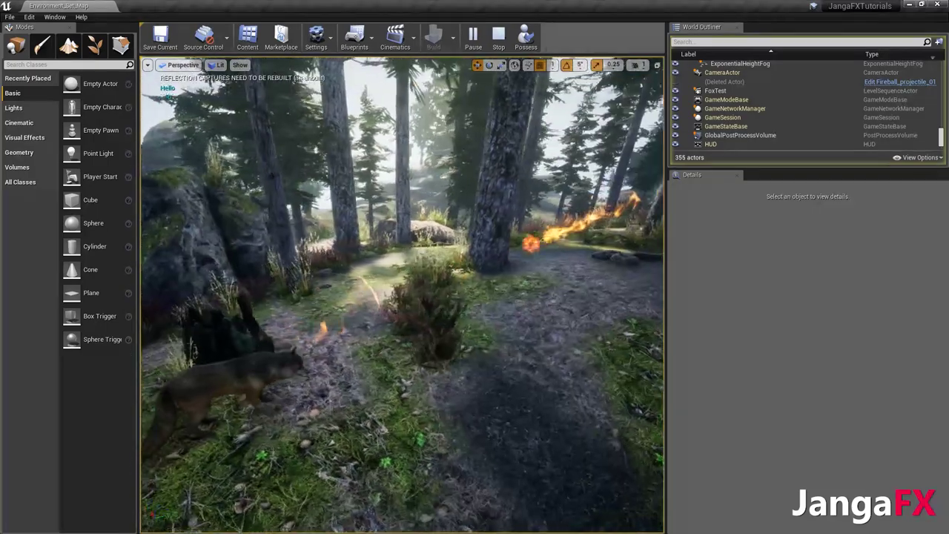
right_drag(397, 296, 425, 296)
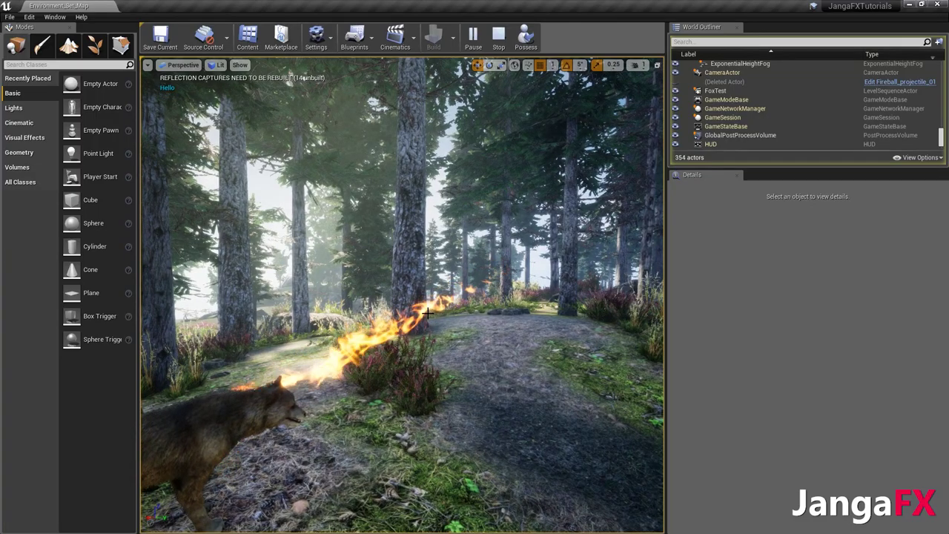
alt+drag(461, 296, 438, 306)
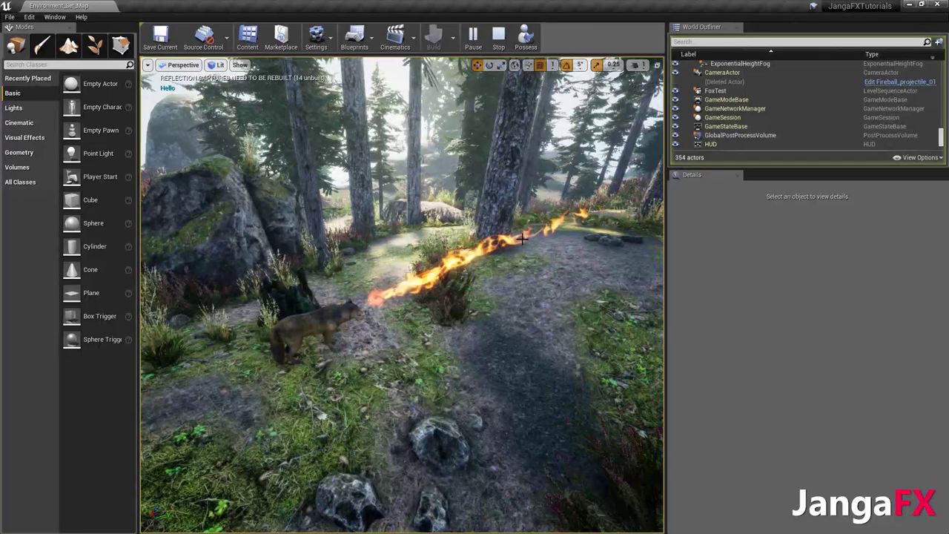
Reopen fx_fireball_projectile from the Particles/Fireball folder and view TrailinFire's Initial Size settings
click(249, 39)
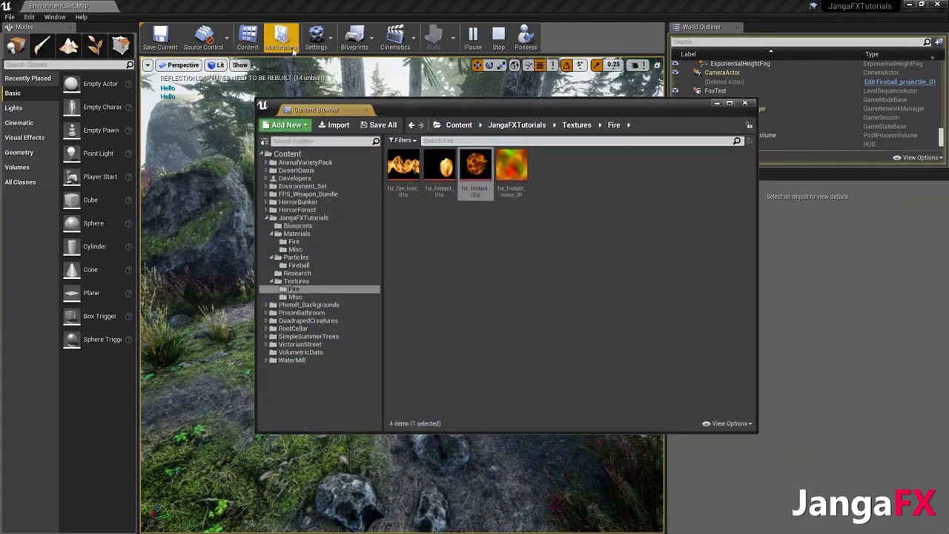
click(299, 265)
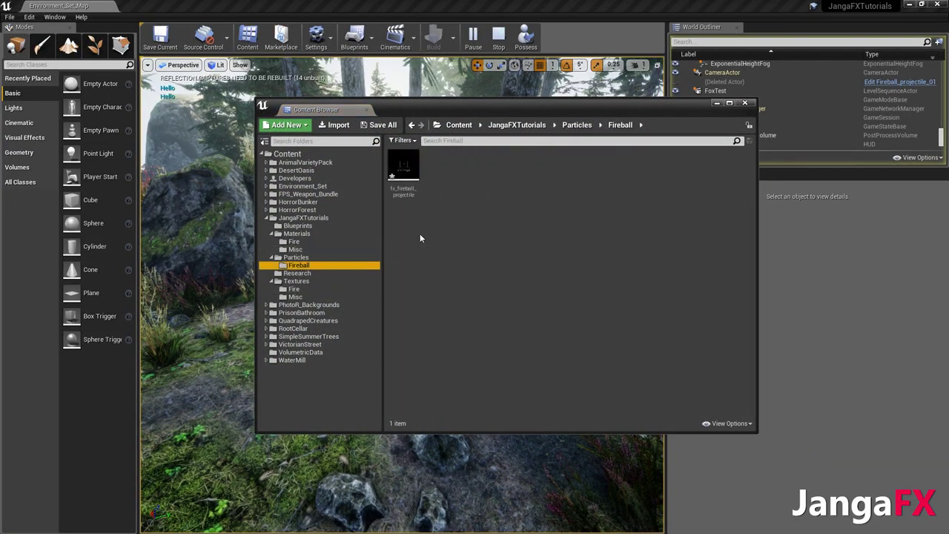
double_click(404, 165)
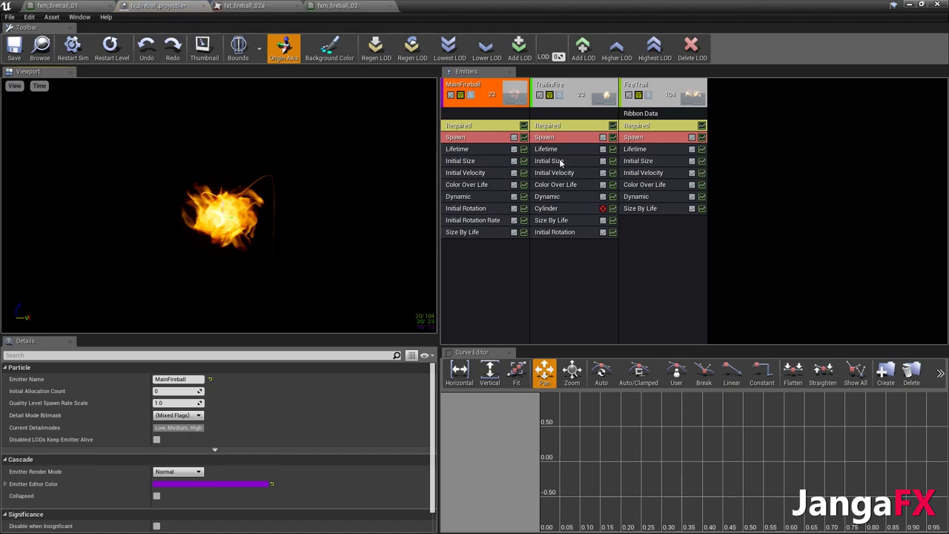
click(561, 162)
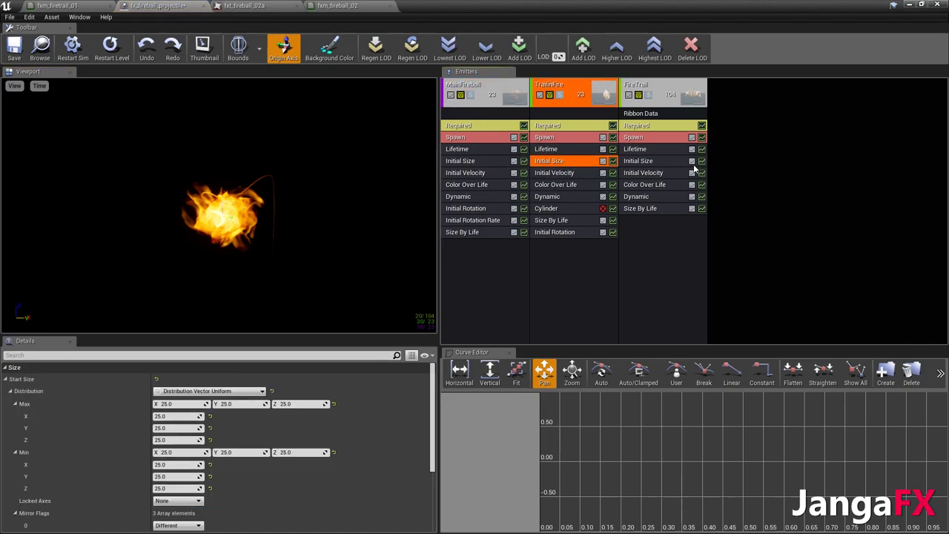
Set the maximum start velocity in FireTrail's Initial Velocity to 25 on X, Y and Z
click(657, 174)
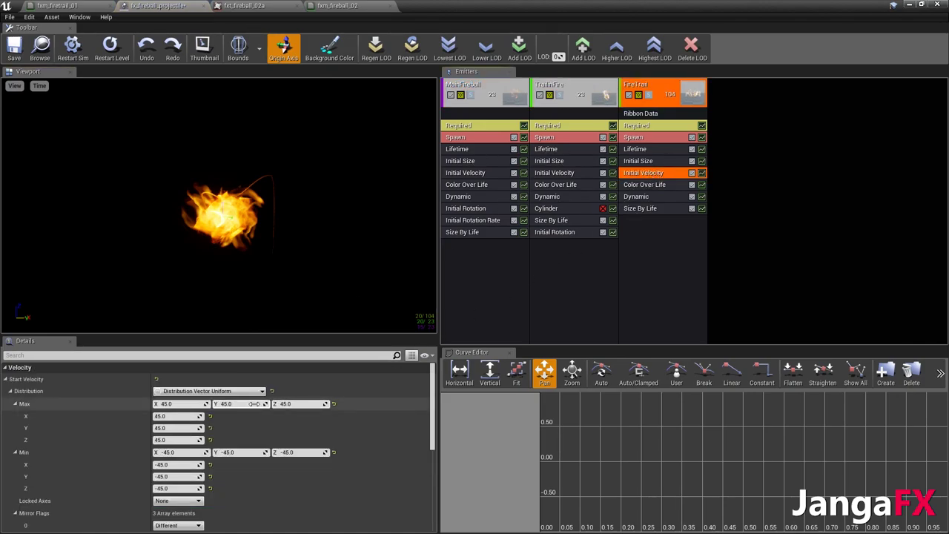
click(235, 405)
text(2)
click(294, 405)
text(2)
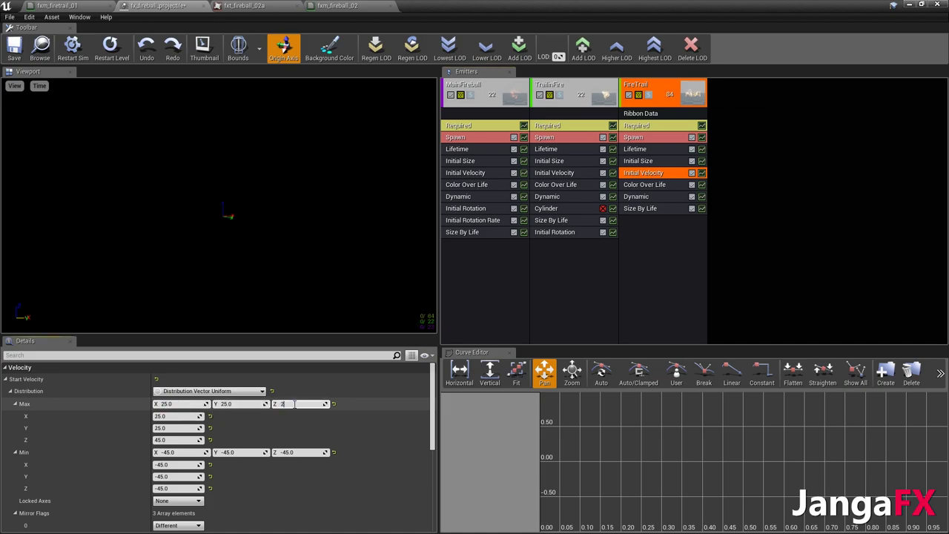
text(5)
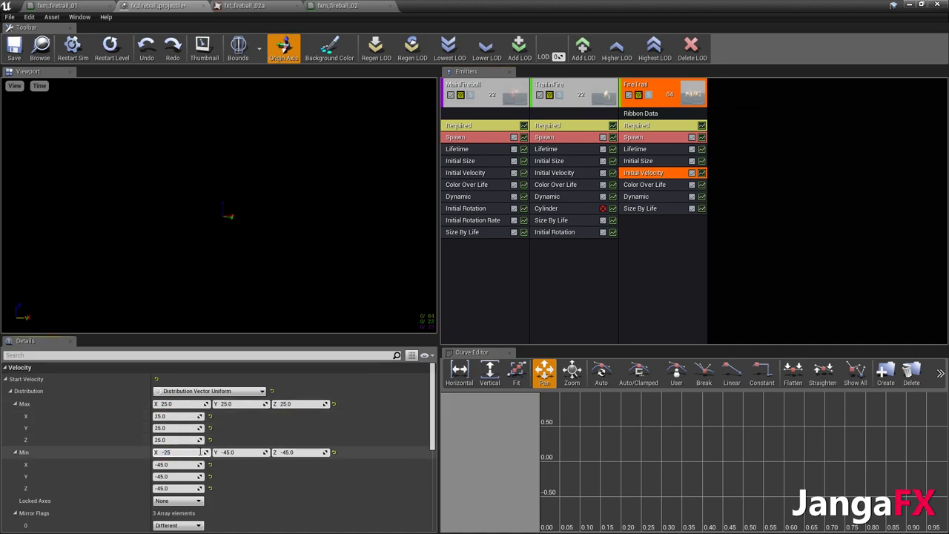
Set FireTrail's minimum start velocity to -25 on X, Y and Z
click(255, 452)
text(-25)
click(293, 451)
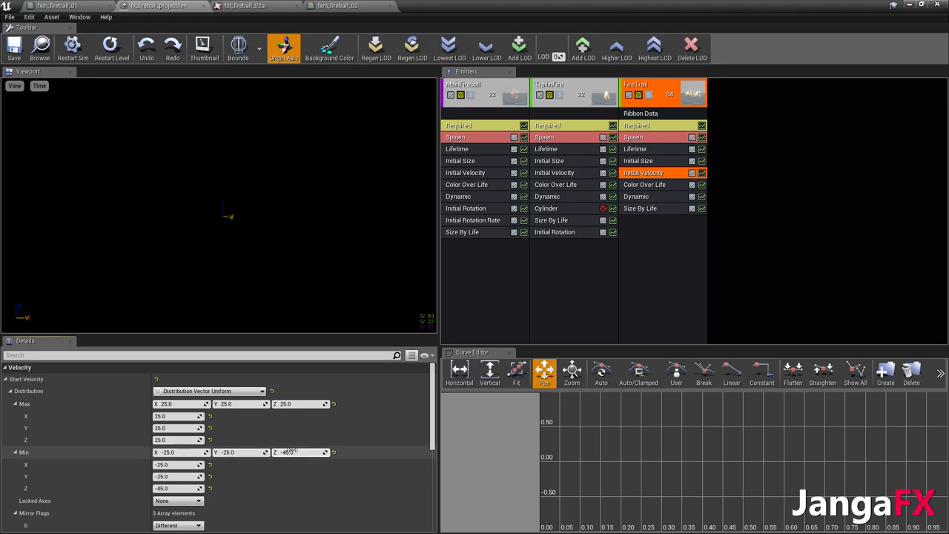
text(-25)
key(Return)
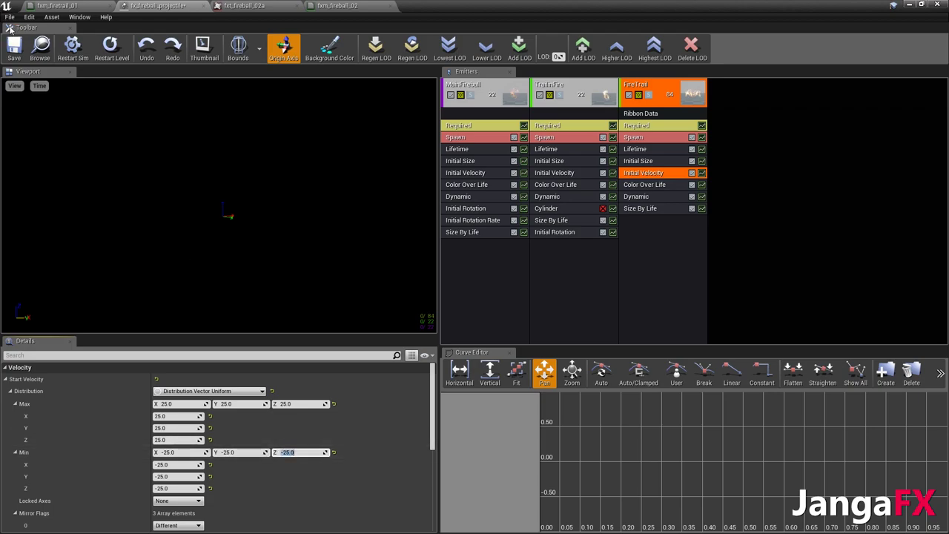
Return to the level, stop the play session and open the fxm_glow_01a material from the Materials/Glow folder
click(910, 6)
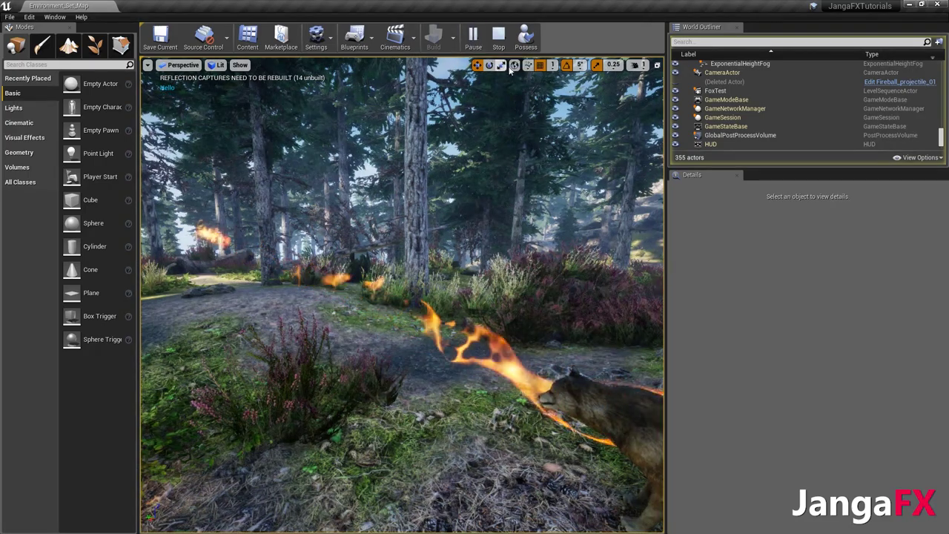
key(Escape)
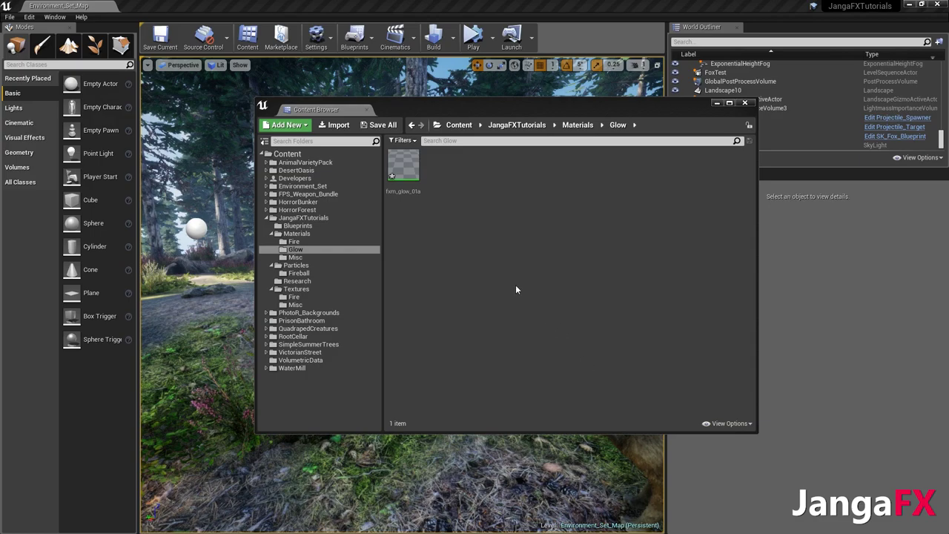
double_click(403, 172)
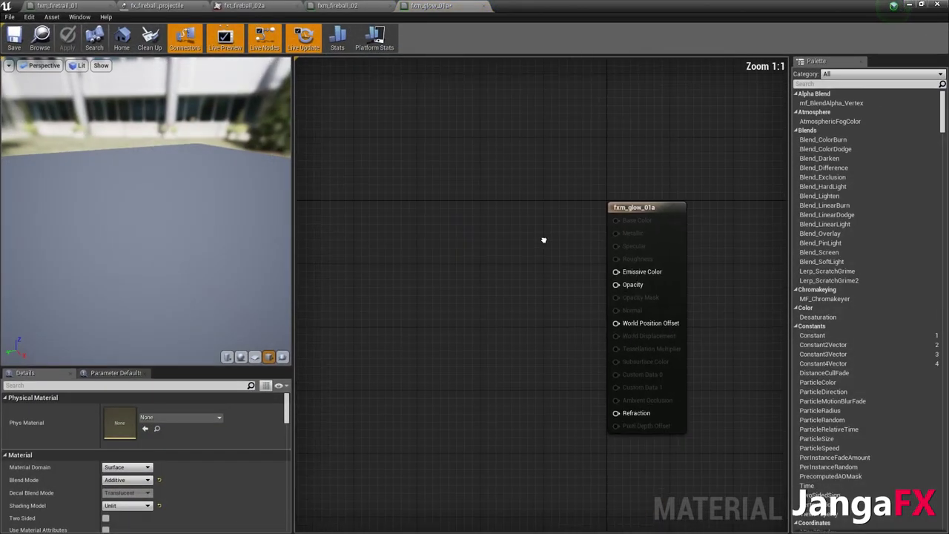
Add a Texture Sample node to the glow material and position it on the input side of the material node
key(t)
click(425, 242)
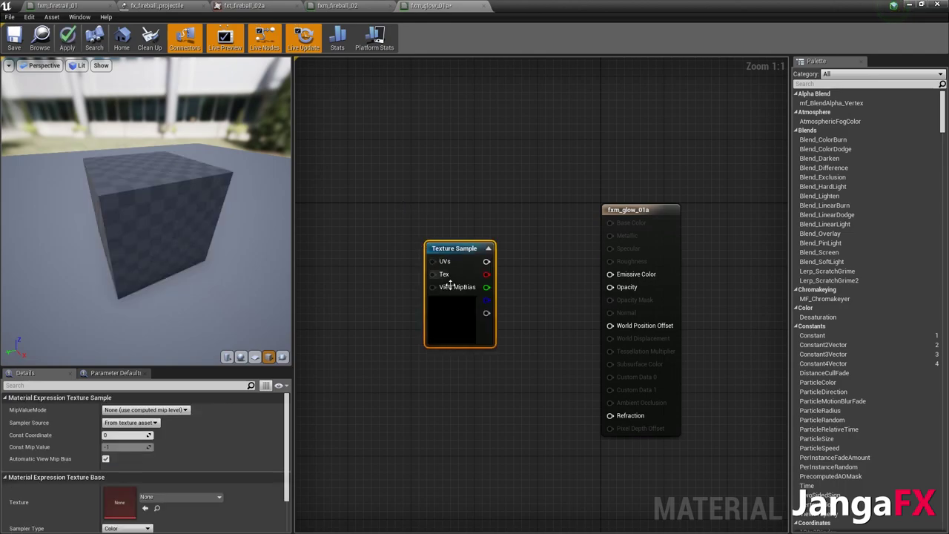
drag(450, 284, 430, 354)
click(189, 496)
click(443, 208)
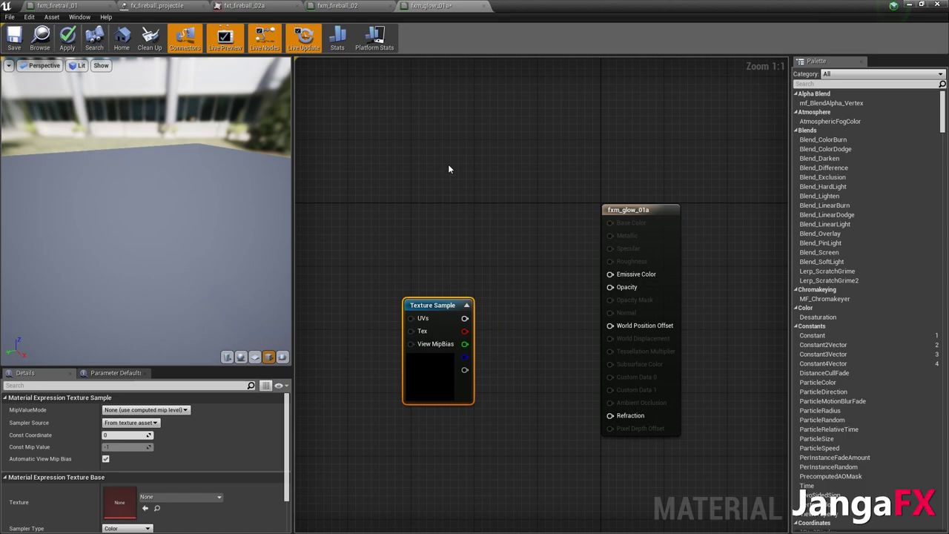
click(448, 169)
key(Delete)
Add a Particle Color node and place it above the Texture Sample node
right_click(471, 195)
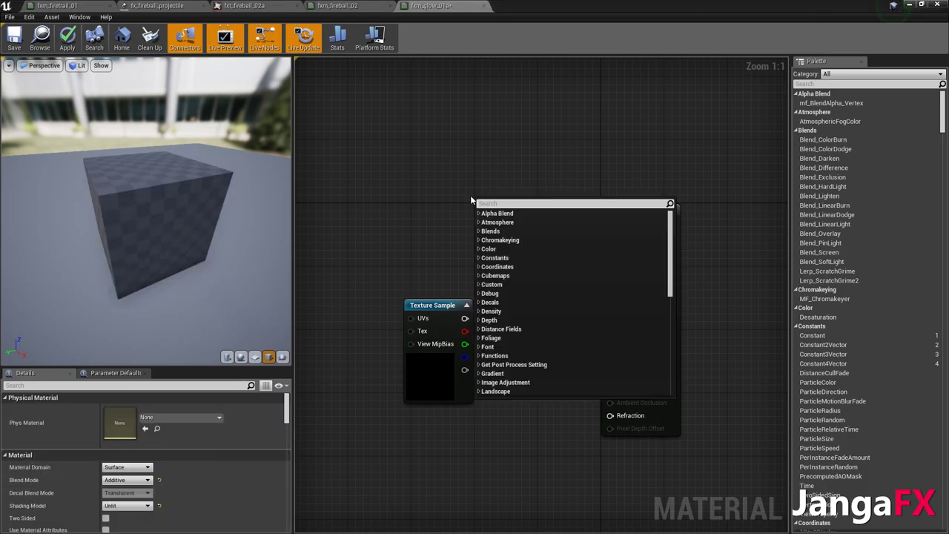
text(part)
key(Return)
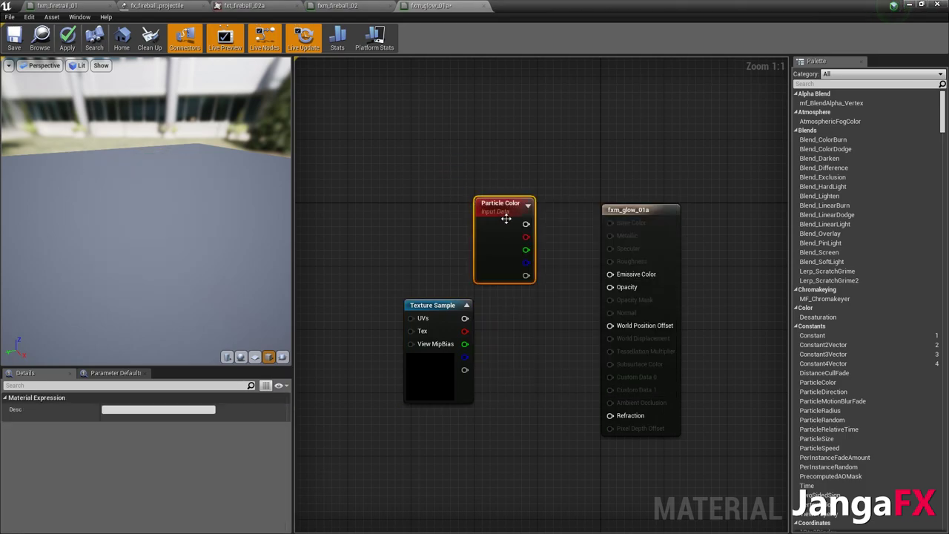
drag(506, 218, 436, 201)
Add two Multiply nodes and feed Particle Color RGB times Texture Sample RGB into Emissive Color through the first
click(513, 249)
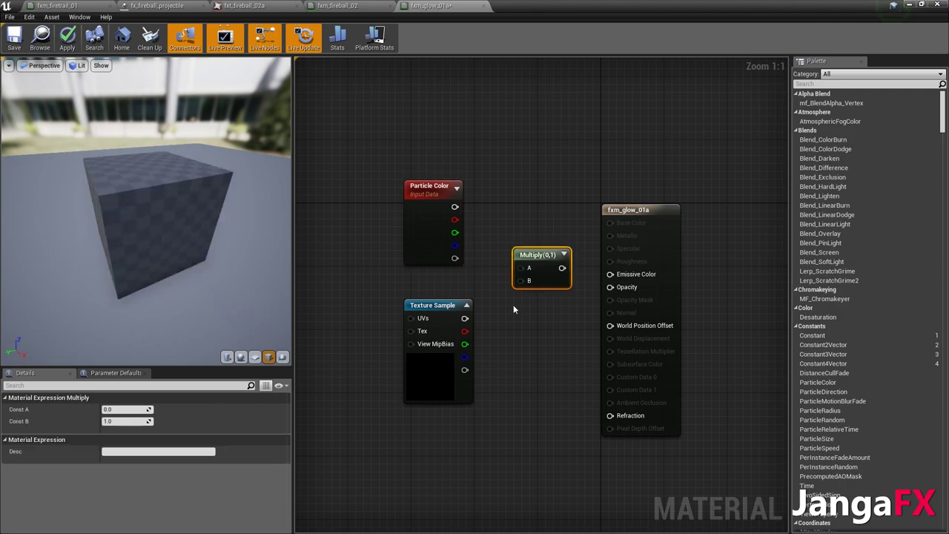
click(513, 309)
drag(465, 319, 520, 280)
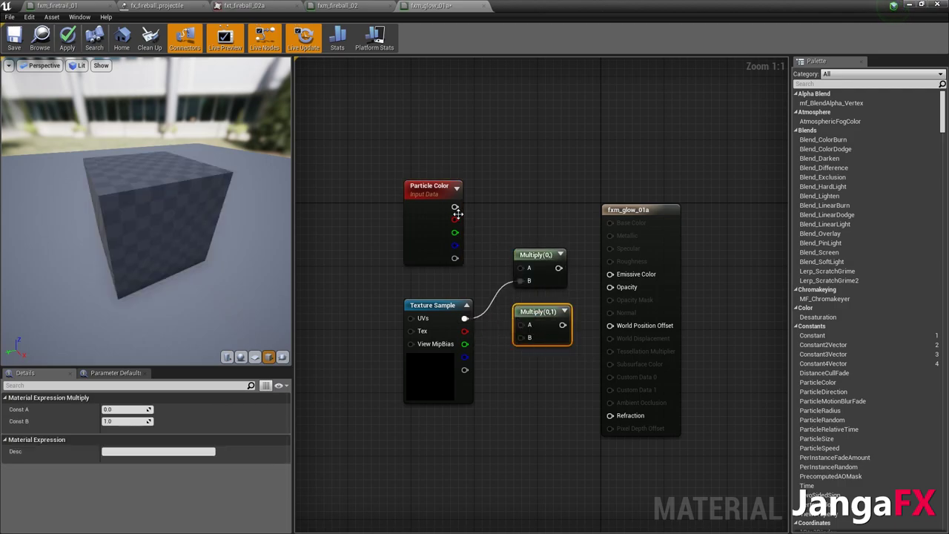
drag(455, 207, 612, 274)
Connect the Particle Color alpha and the Texture Sample alpha to inputs A and B of the second Multiply node
drag(455, 258, 521, 325)
drag(464, 370, 521, 339)
click(514, 402)
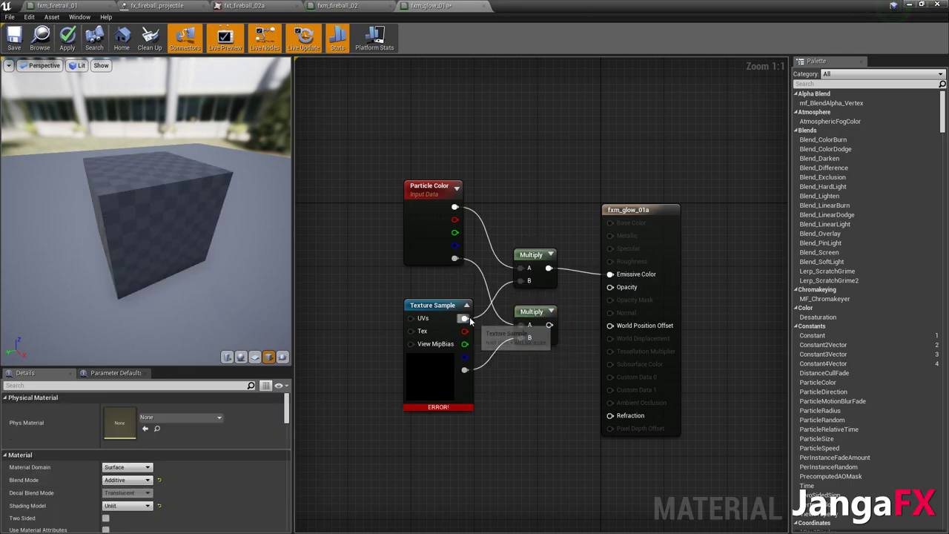
Switch the second Multiply's B input to the Texture Sample RGB output and connect its result to Opacity
drag(465, 318, 611, 287)
drag(533, 315, 533, 308)
click(505, 232)
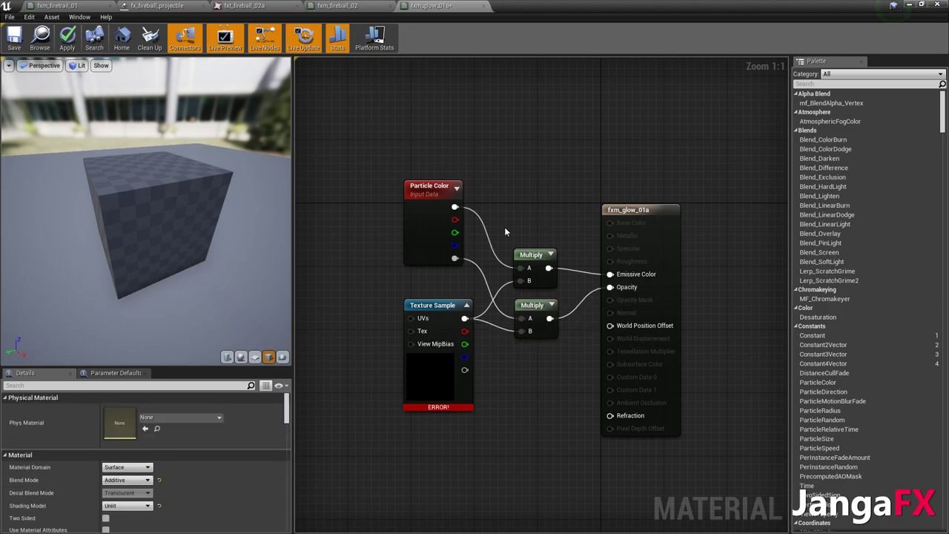
Move the Texture Sample node slightly farther from the Multiply nodes and apply the fxm_glow_01a material changes
scroll(492, 377, down, 1)
click(470, 371)
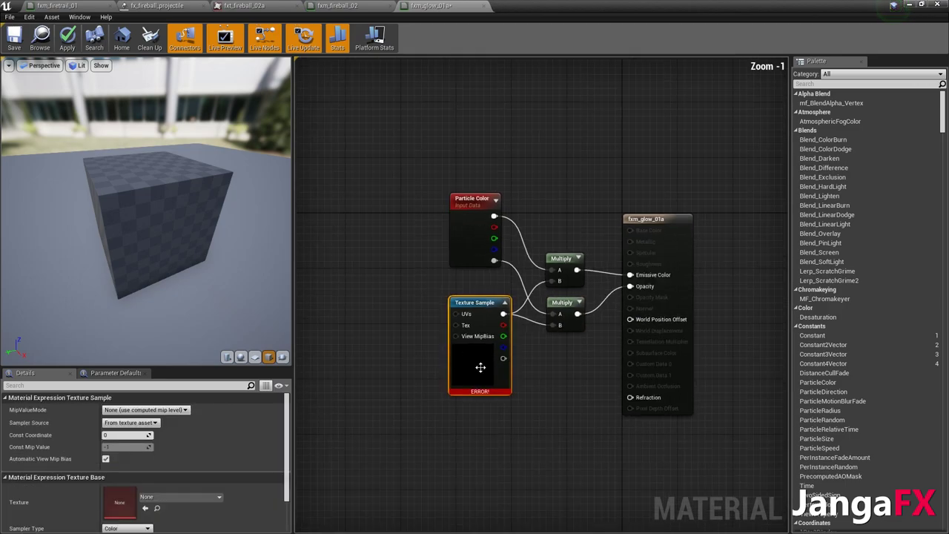
click(478, 412)
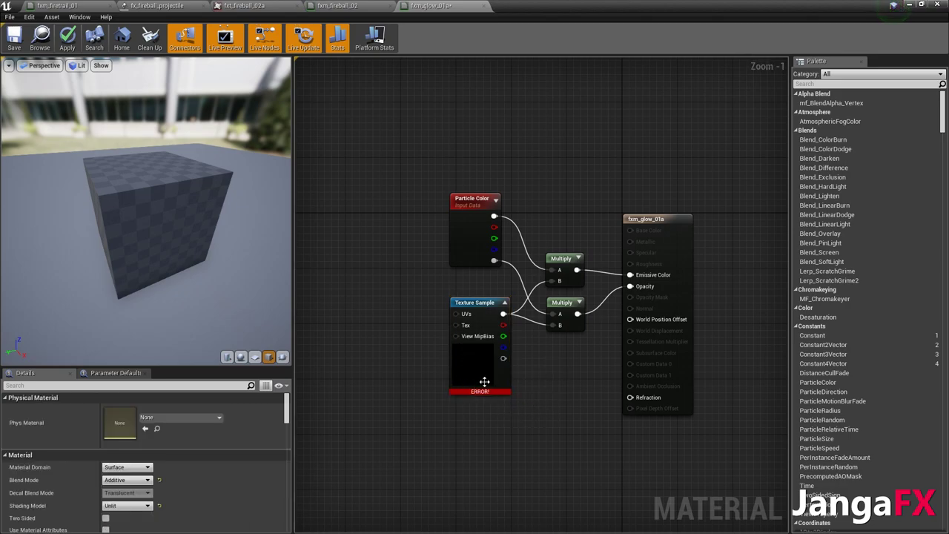
drag(485, 381, 479, 376)
click(435, 394)
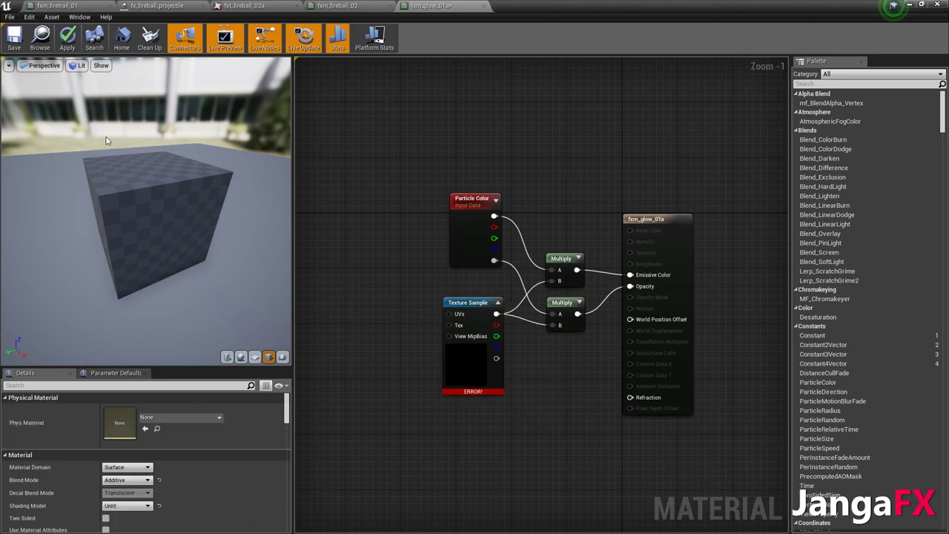
click(67, 37)
click(546, 296)
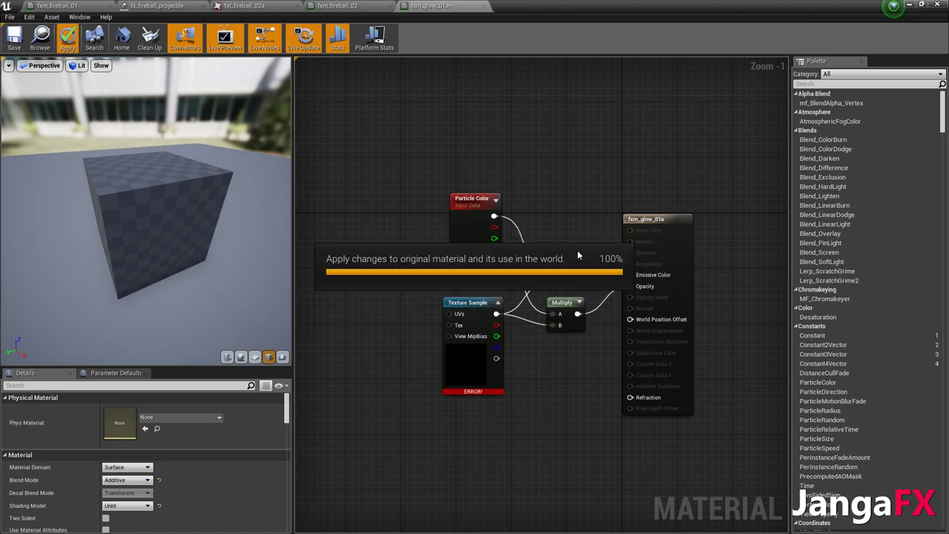
scroll(551, 212, down, 1)
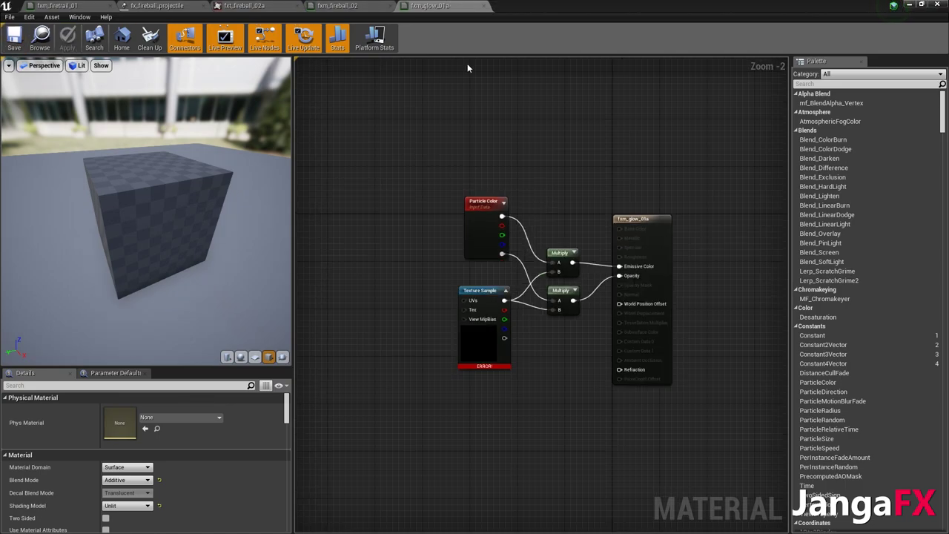
Switch to Photoshop, where the Untitled-2 fireball texture is open
key(alt+Tab)
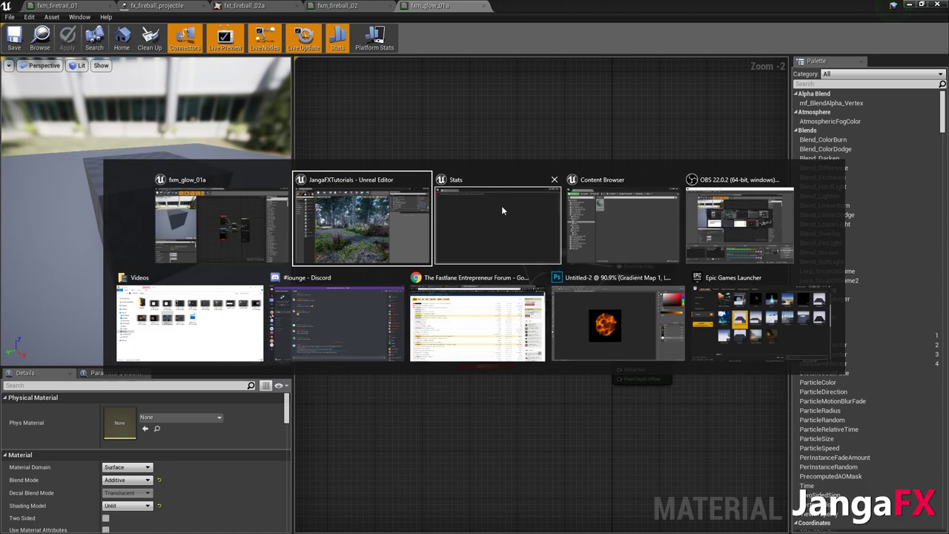
click(505, 235)
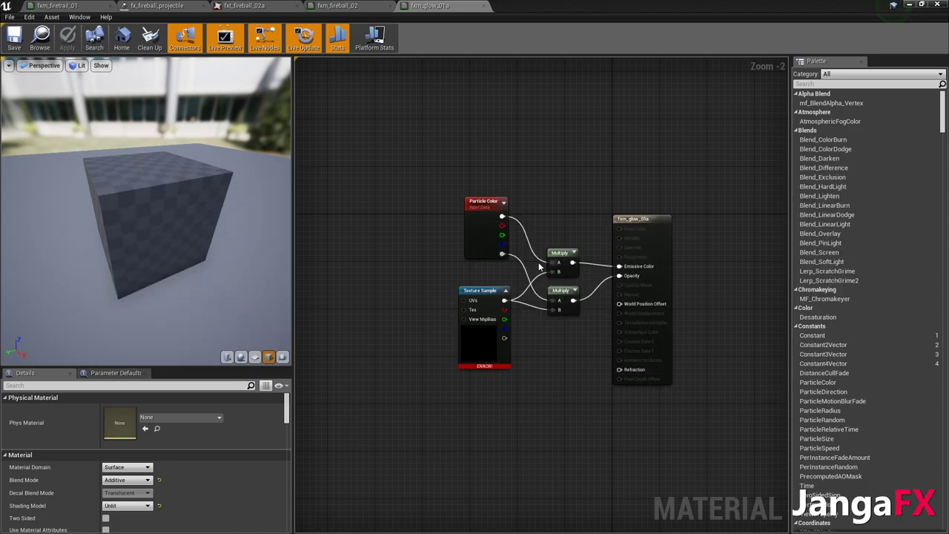
key(alt+Tab)
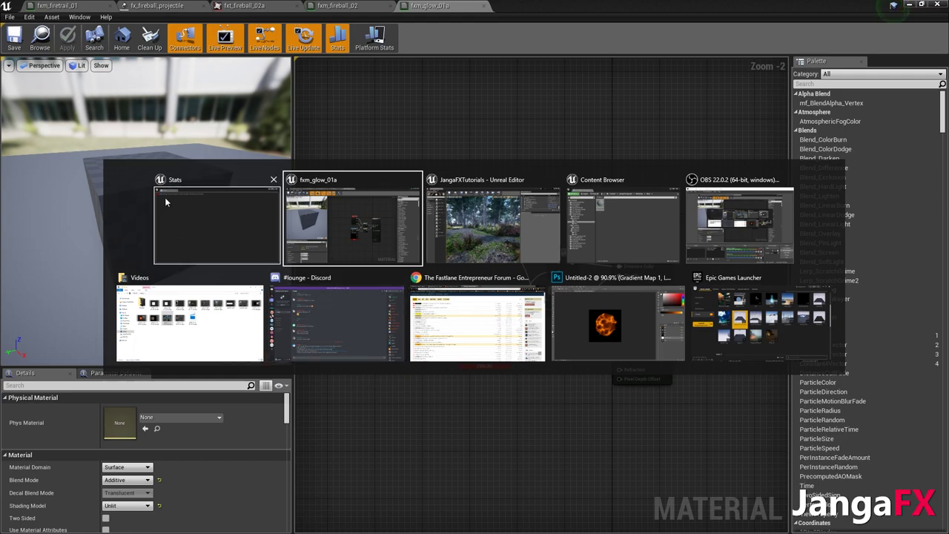
click(623, 309)
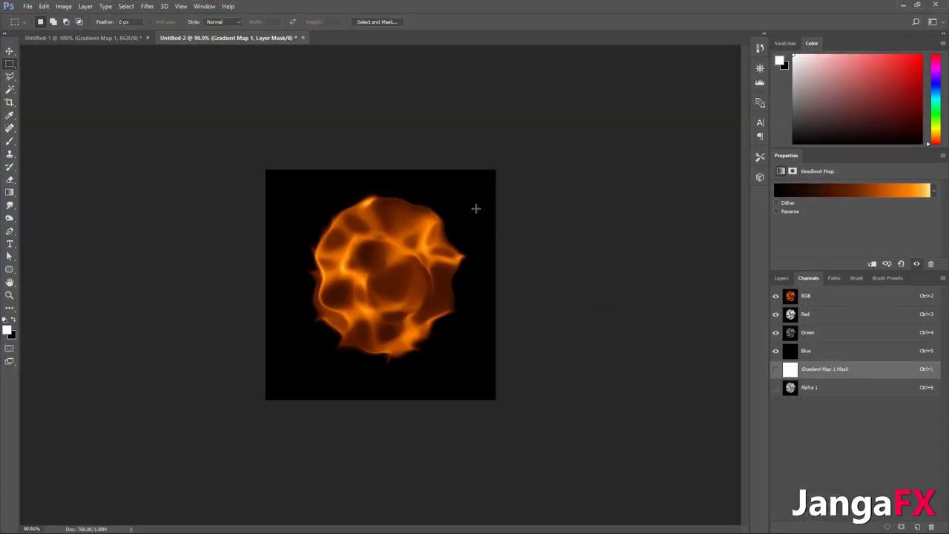
Create a new 256 x 256 px document at 299.72 ppi and fill it with black
click(22, 9)
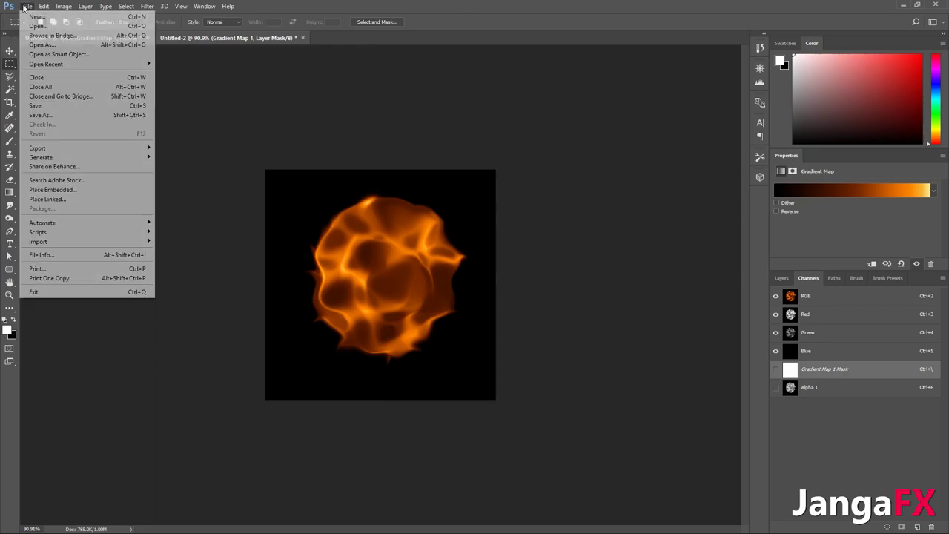
click(36, 25)
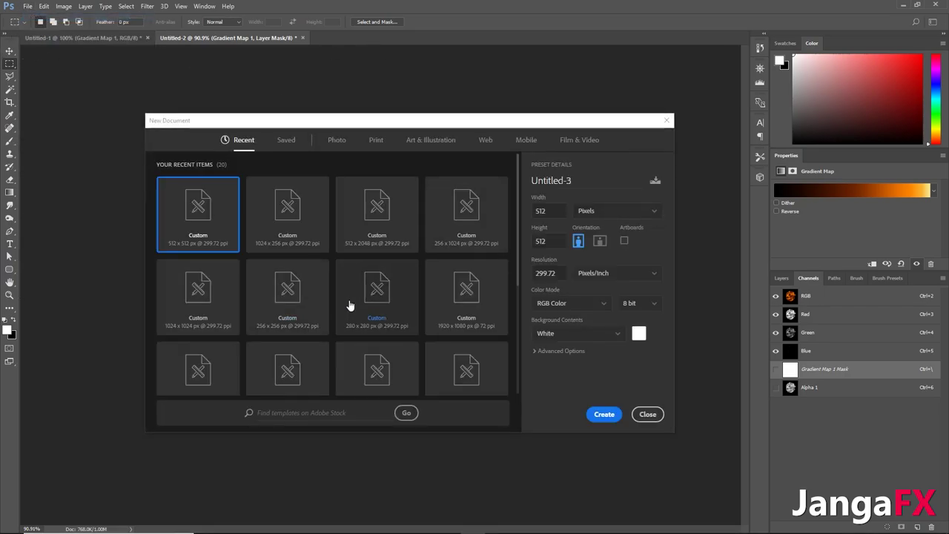
scroll(290, 304, down, 1)
scroll(301, 293, up, 1)
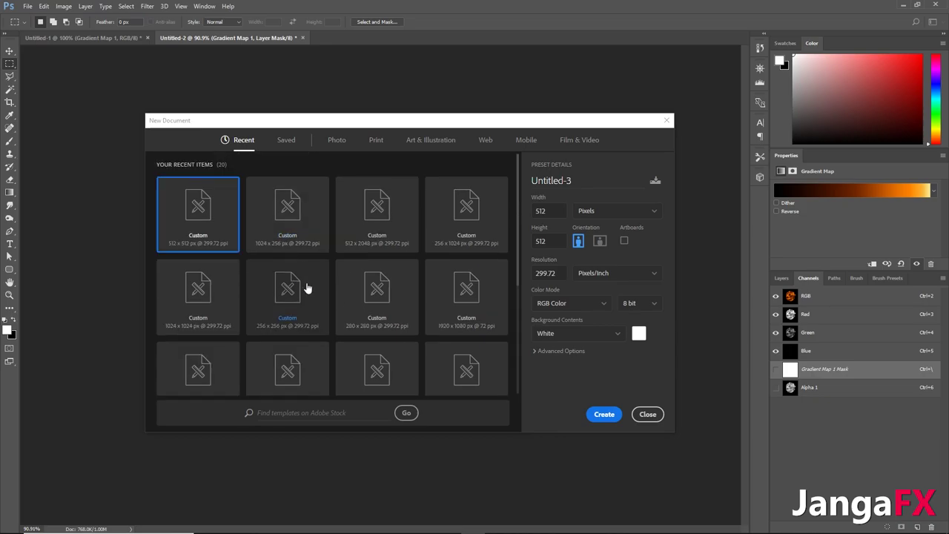
click(284, 305)
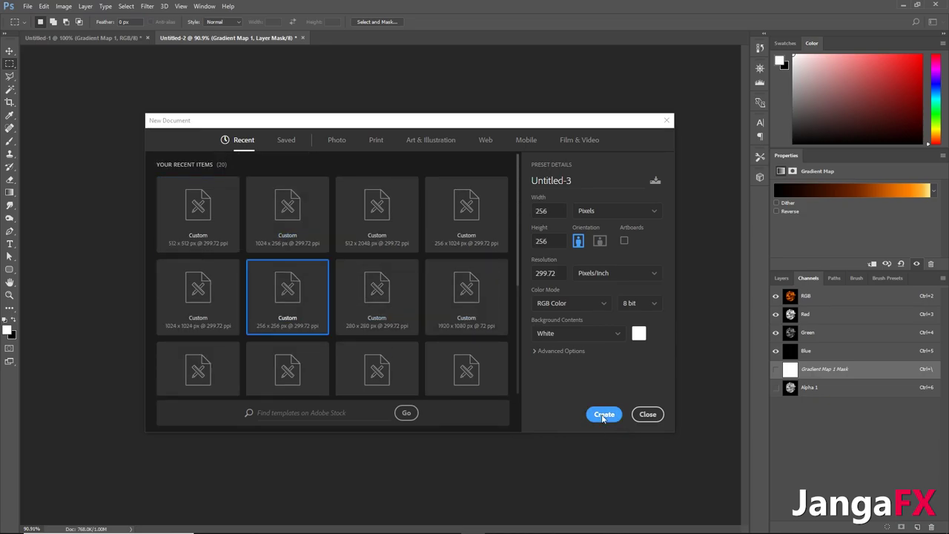
click(603, 416)
key(alt+BackSpace)
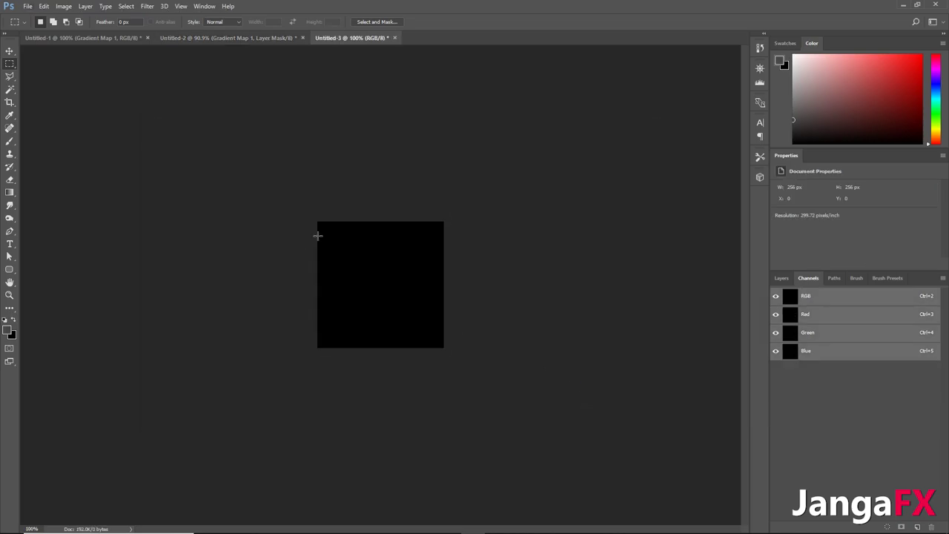
alt+scroll(99, 152, up, 2)
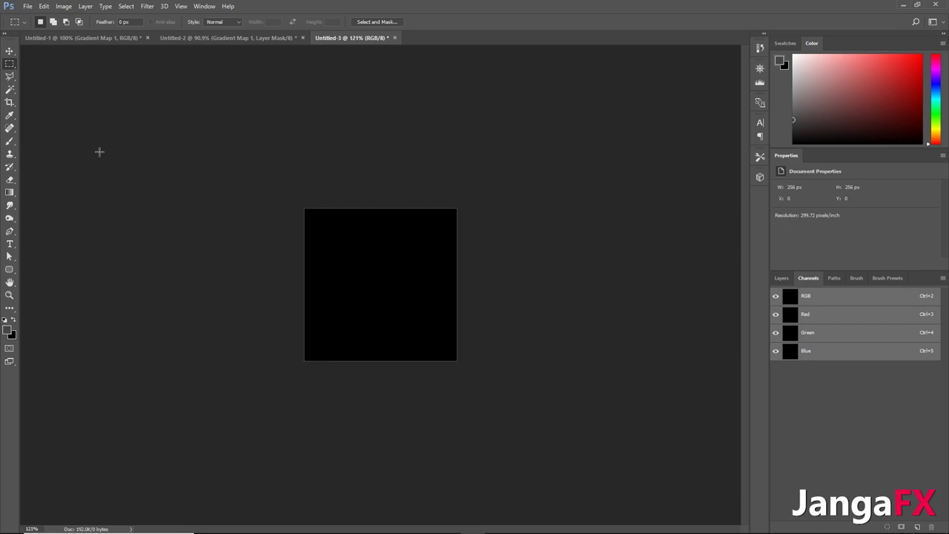
Activate the Brush tool and set its size to 150 px
click(9, 142)
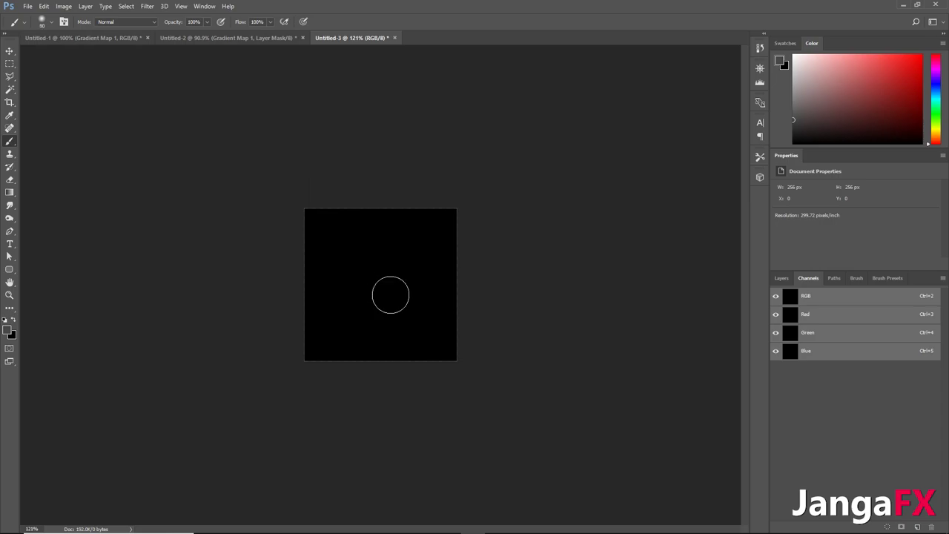
key(bracketright)
key(bracketright)
key(bracketright)
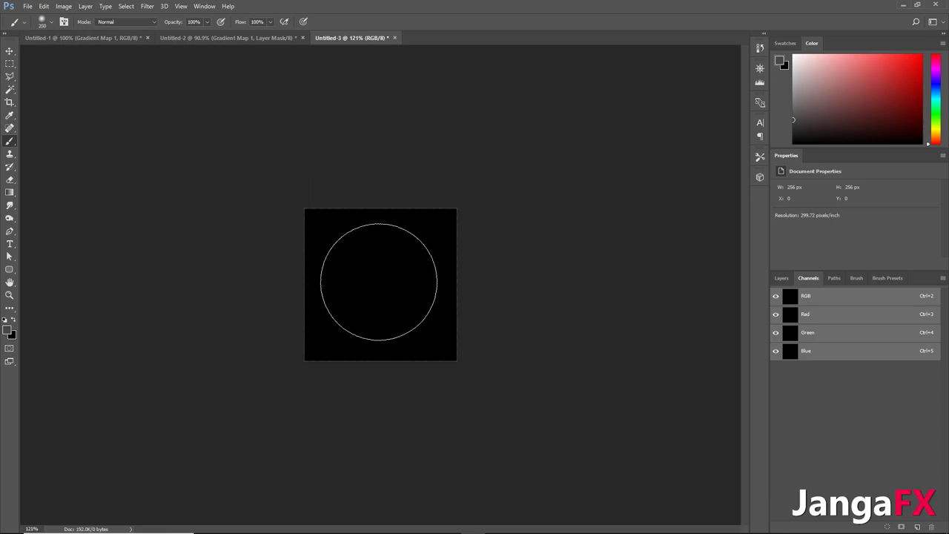
click(379, 282)
key(ctrl+z)
key(bracketleft)
key(bracketleft)
key(bracketleft)
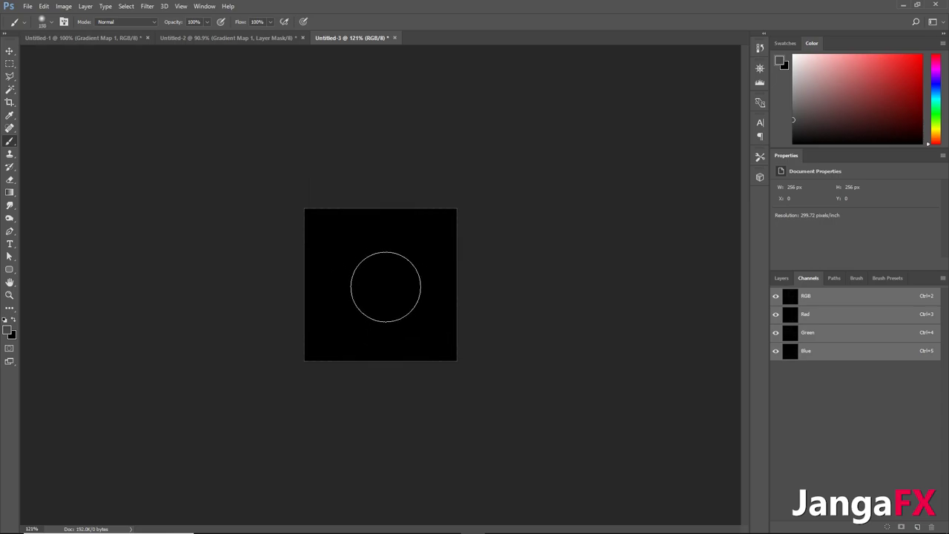
Set the foreground color to white (ffffff)
click(9, 331)
text(ffffff)
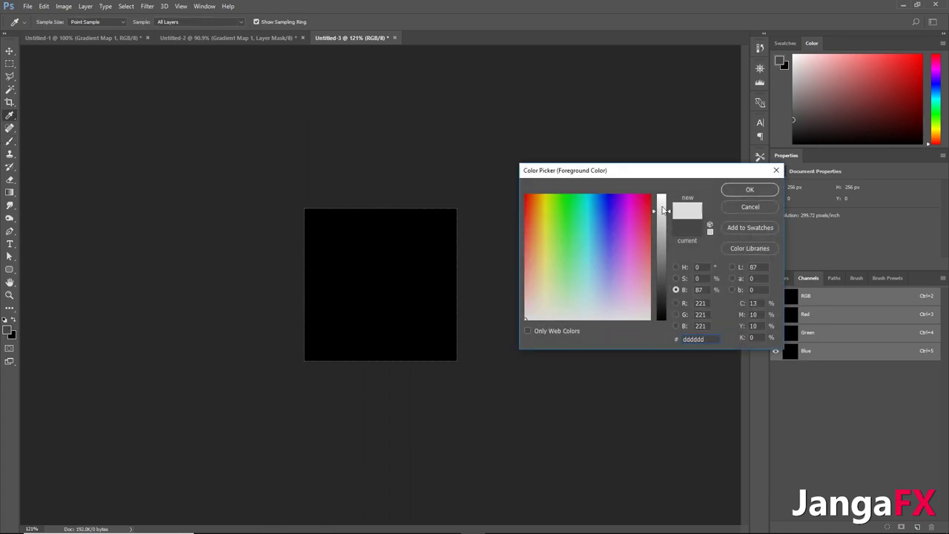
click(750, 190)
Try to place a single soft white 150 px dab at the center of the black canvas by eye
click(381, 283)
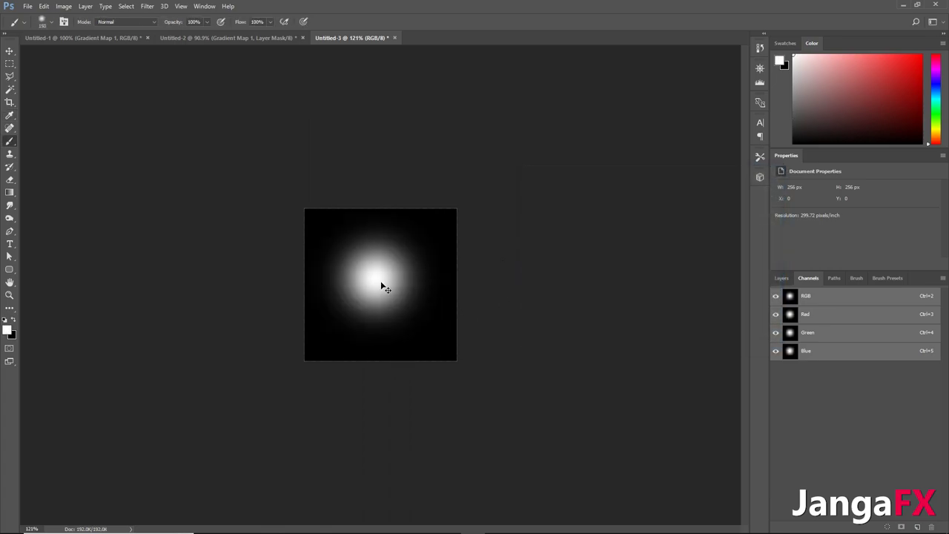
key(ctrl+z)
click(381, 284)
key(ctrl+z)
click(381, 282)
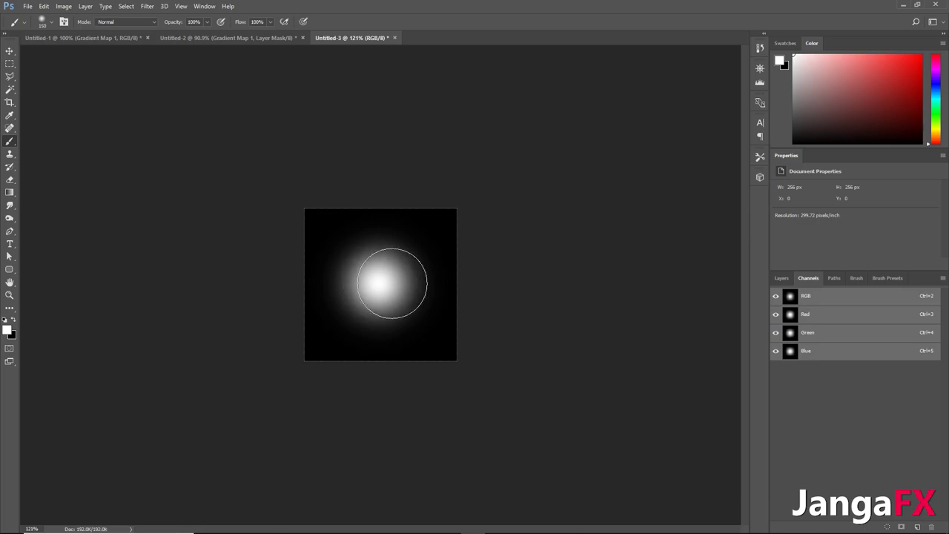
key(ctrl+z)
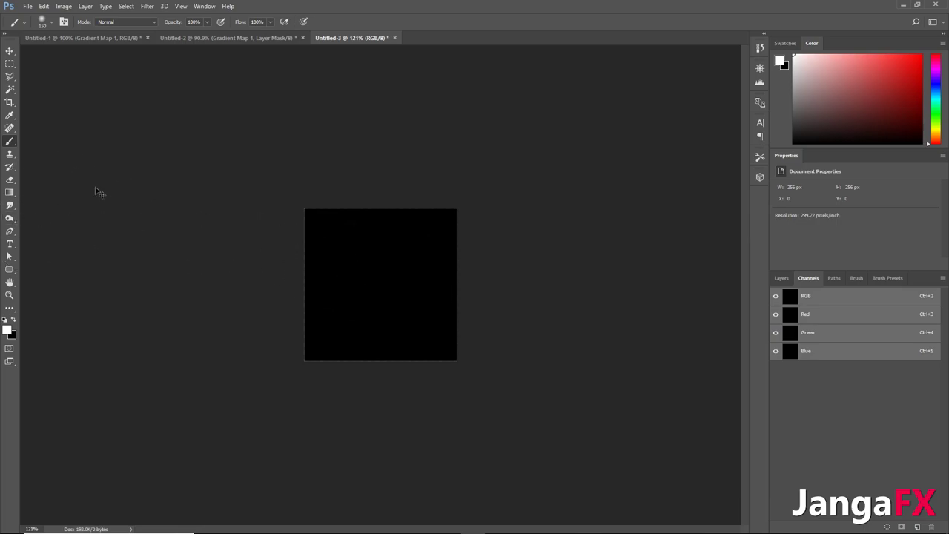
Show the rulers and place a vertical and a horizontal guide crossing at the center of the canvas
key(ctrl+r)
drag(23, 214, 384, 219)
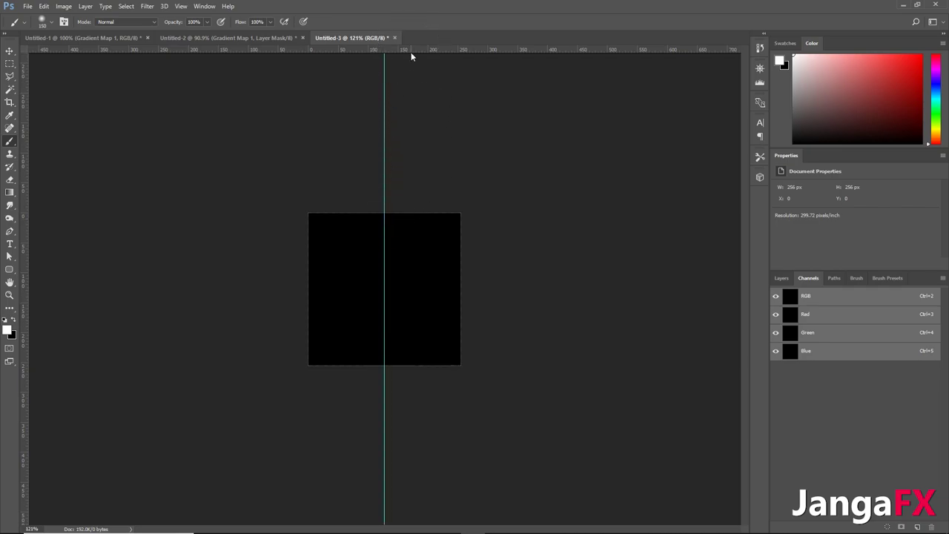
drag(411, 52, 409, 287)
key(ctrl+0)
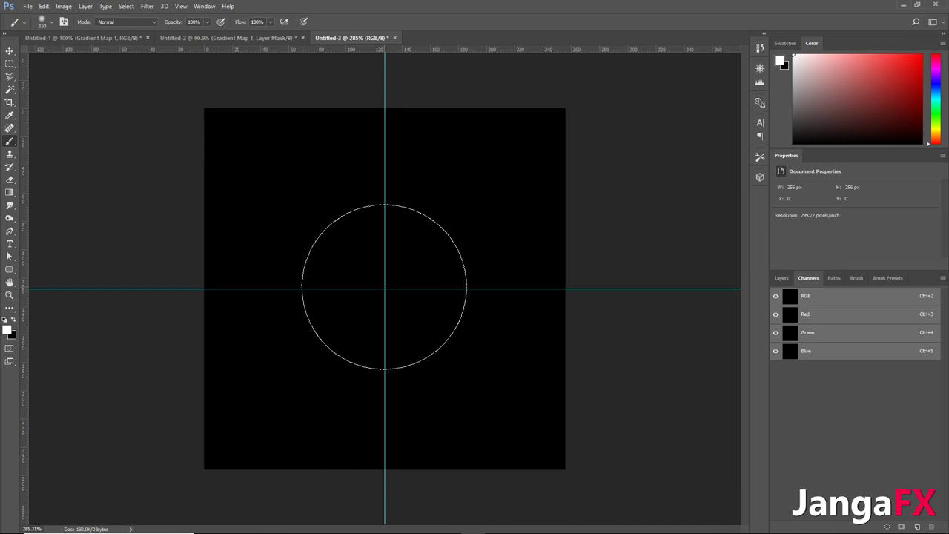
Reduce the brush to 70 px and paint one soft white dab at the guide intersection
click(385, 288)
key(ctrl+z)
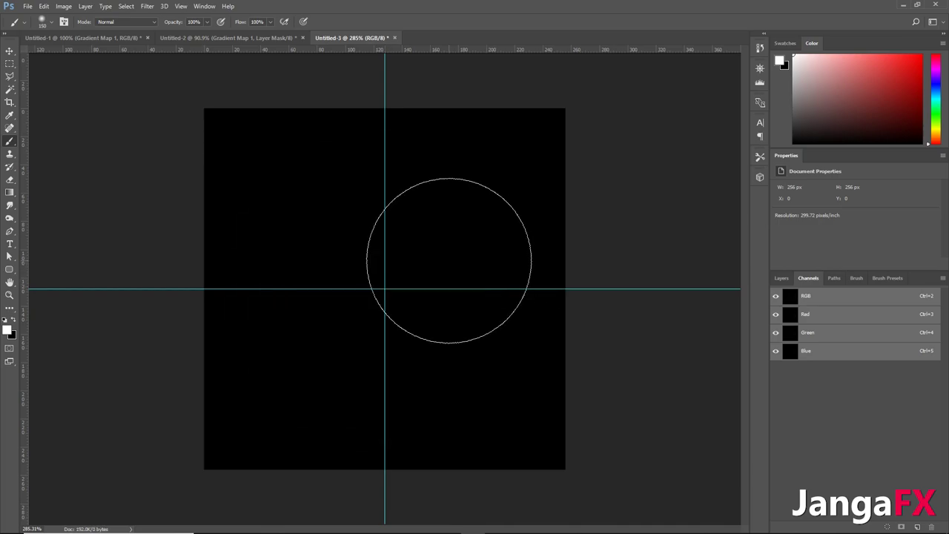
key(bracketleft)
key(bracketleft)
key(bracketleft)
key(bracketleft)
key(bracketleft)
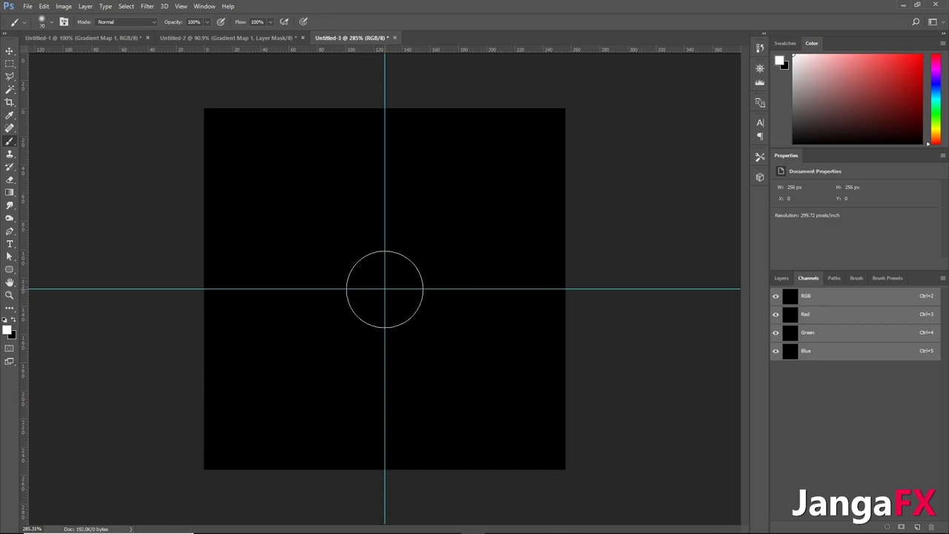
click(385, 289)
Widen the glow with one soft white 150 px brush dab centered on the guide intersection
key(bracketright)
key(bracketright)
key(bracketright)
key(bracketright)
key(bracketright)
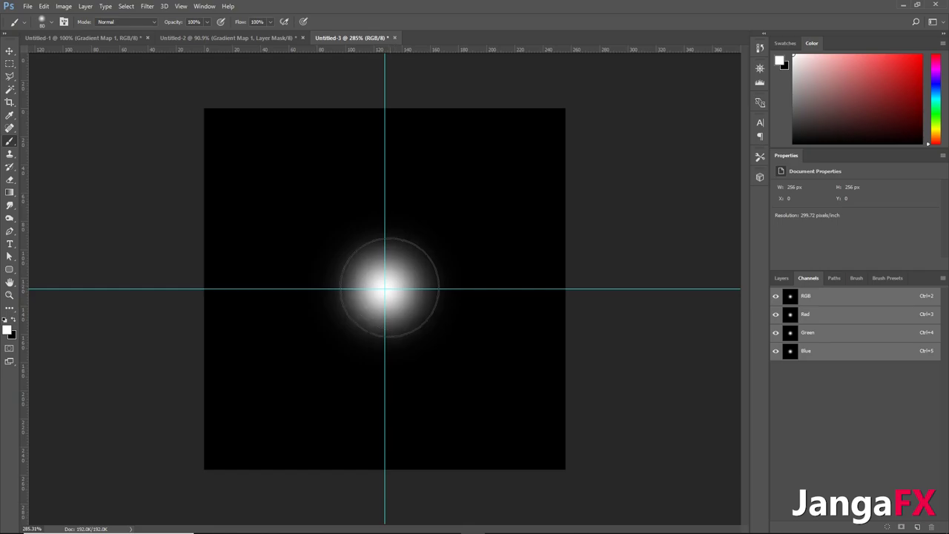
key(bracketright)
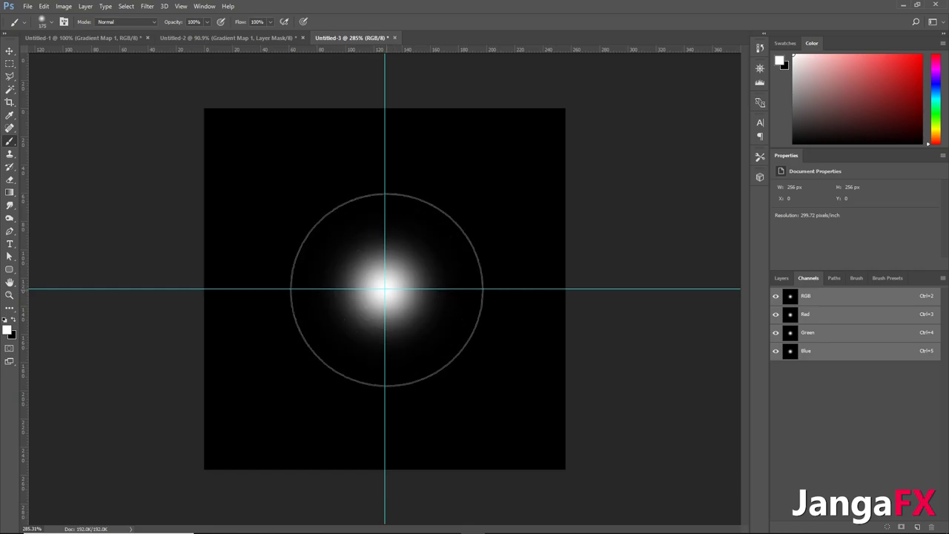
click(385, 289)
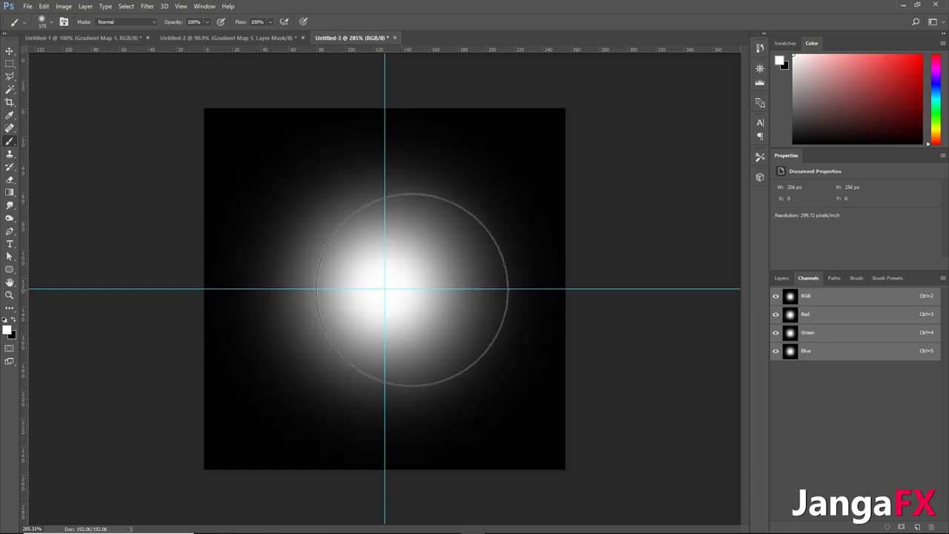
key(ctrl+z)
key(bracketleft)
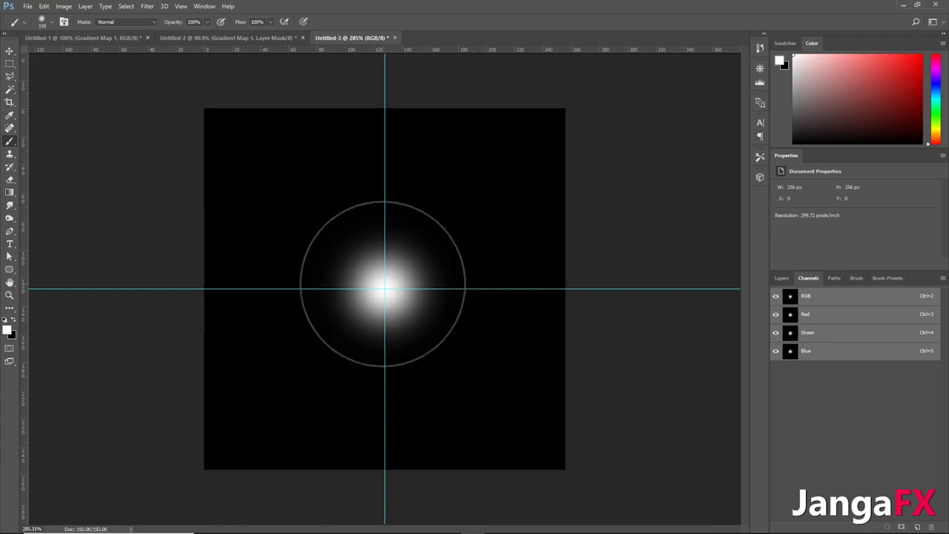
click(385, 285)
Build up a brighter, fuller glow core with soft white dabs centered on the guide intersection, reducing the brush to 45 px
alt+scroll(451, 298, down, 5)
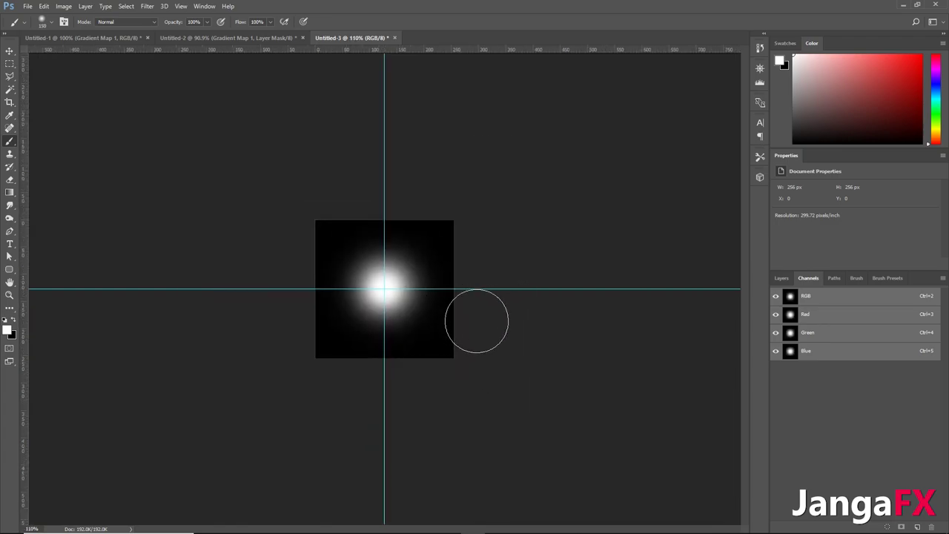
alt+scroll(406, 326, up, 3)
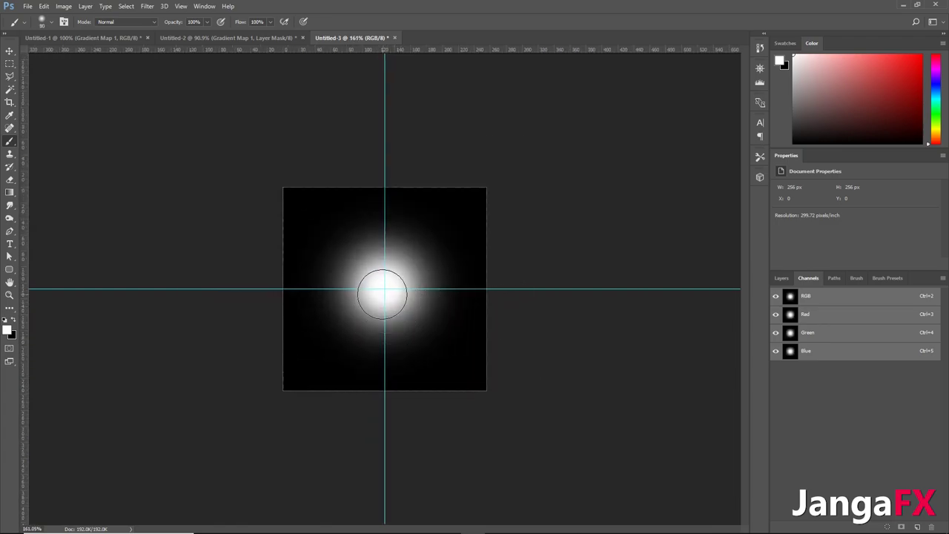
alt+scroll(385, 291, up, 2)
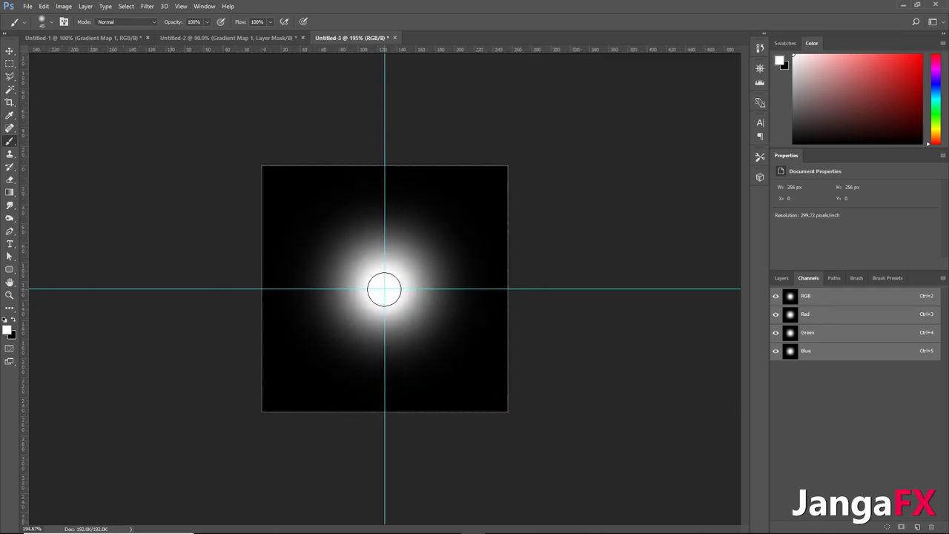
alt+scroll(416, 304, up, 2)
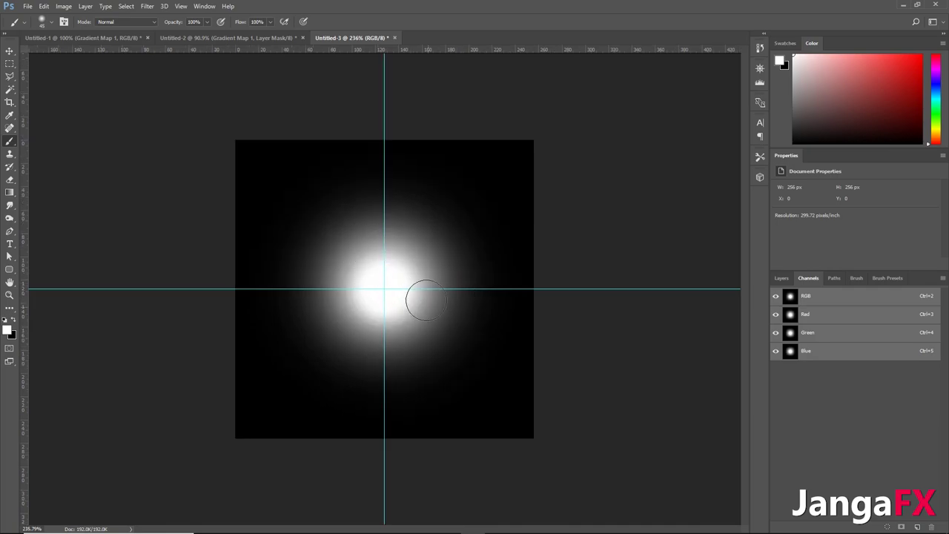
alt+scroll(416, 308, up, 2)
alt+scroll(411, 276, up, 2)
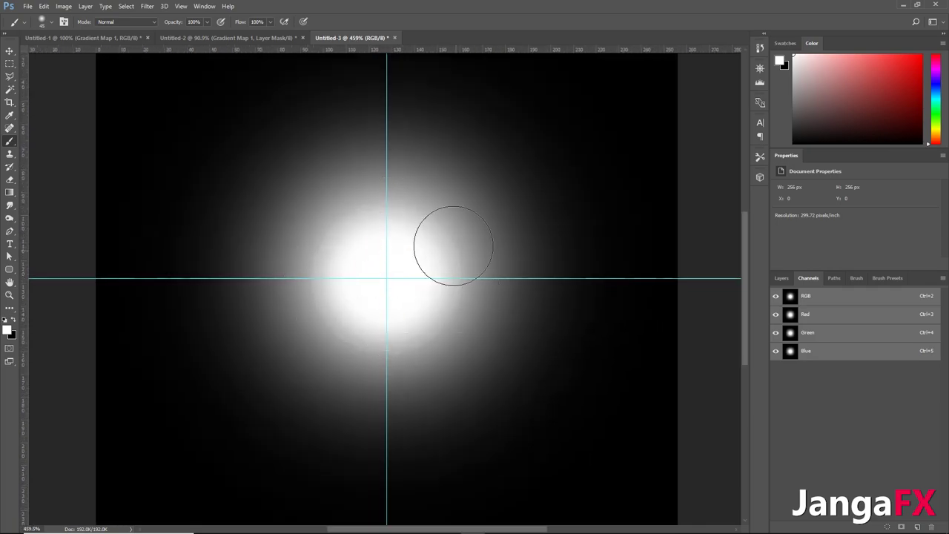
Smooth the radial glow by applying the basic Blur filter once to the image
alt+scroll(263, 85, down, 5)
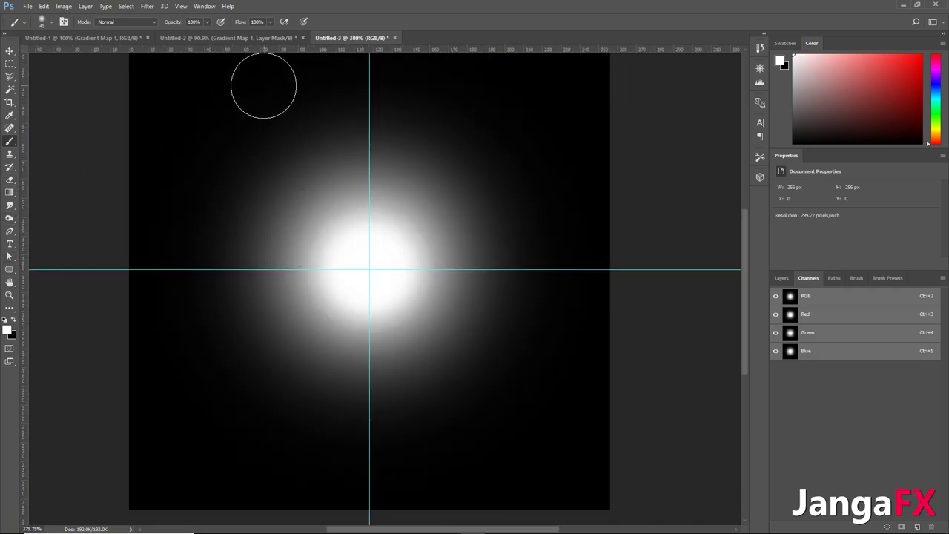
alt+scroll(374, 264, up, 2)
alt+scroll(385, 210, down, 2)
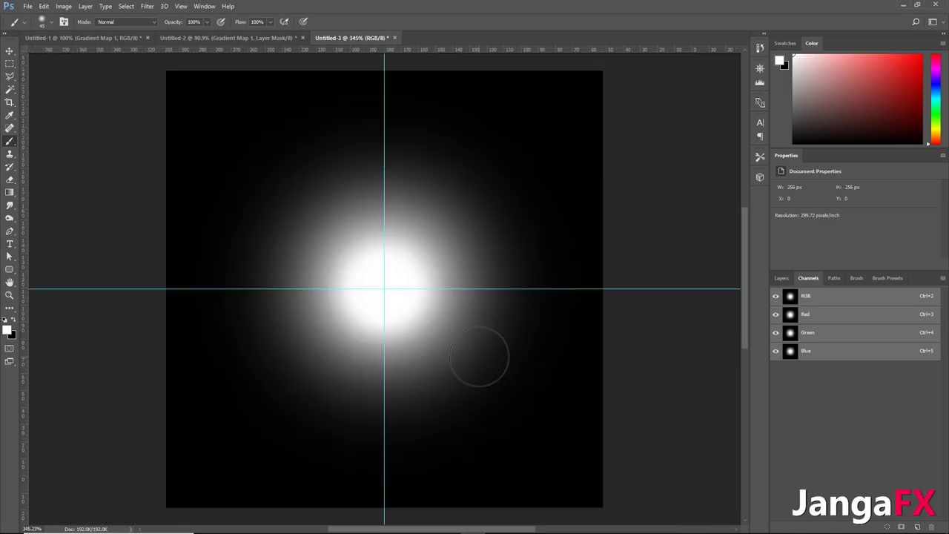
click(151, 6)
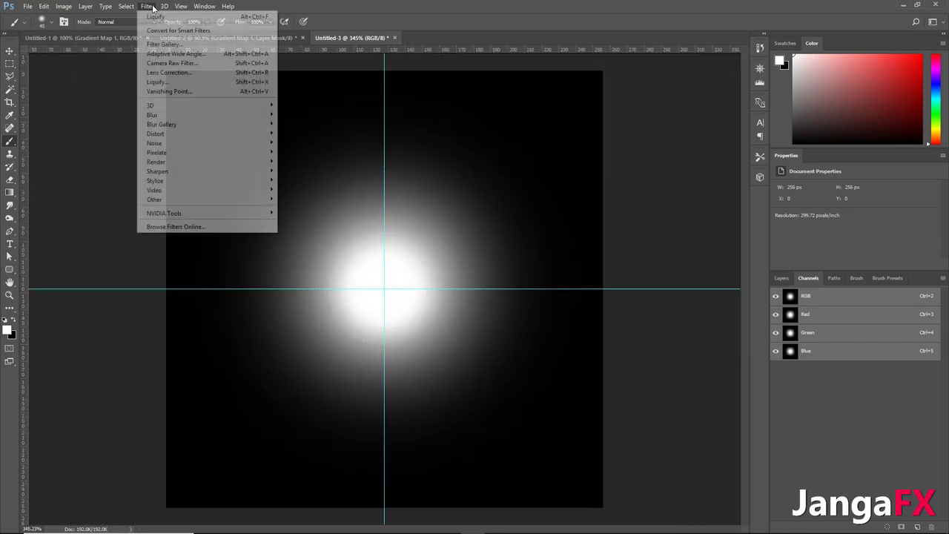
mouse_move(215, 115)
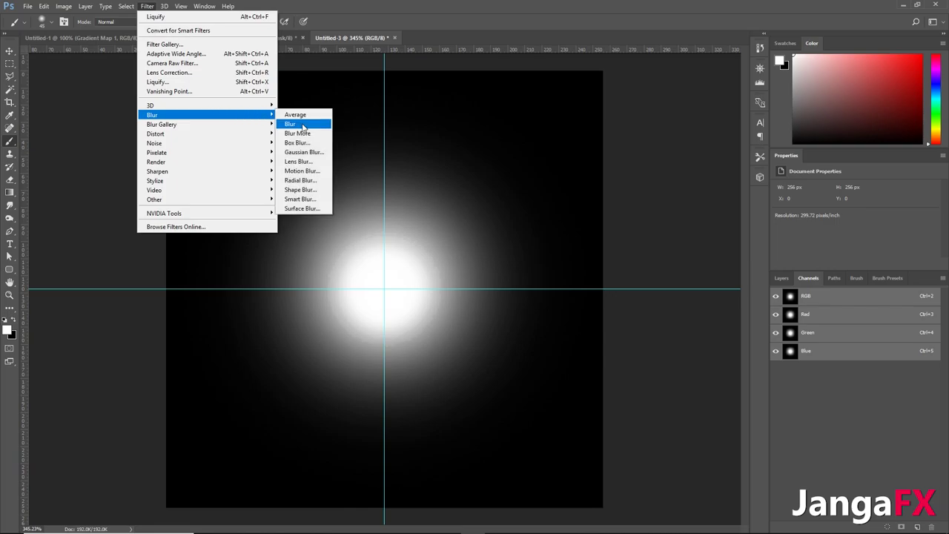
click(303, 125)
alt+scroll(459, 288, up, 4)
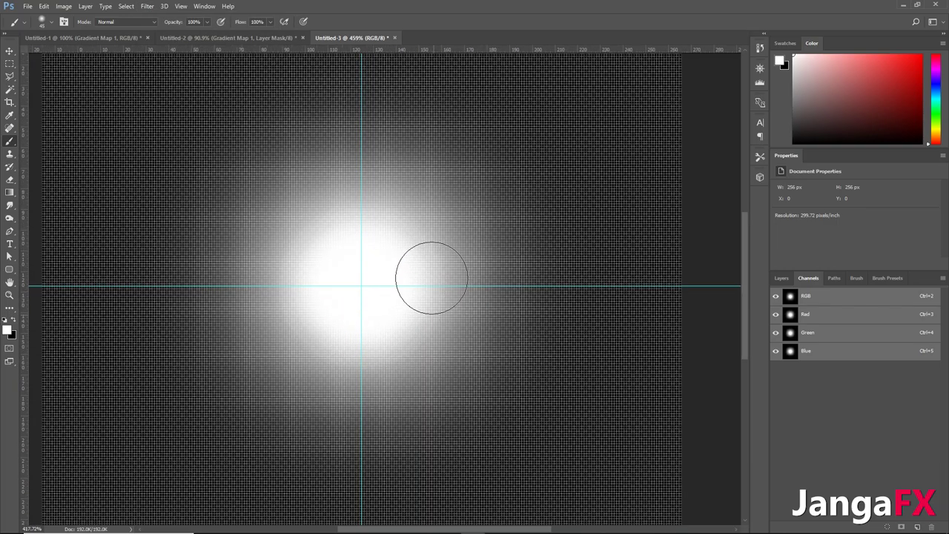
alt+scroll(431, 277, down, 10)
alt+scroll(422, 286, down, 2)
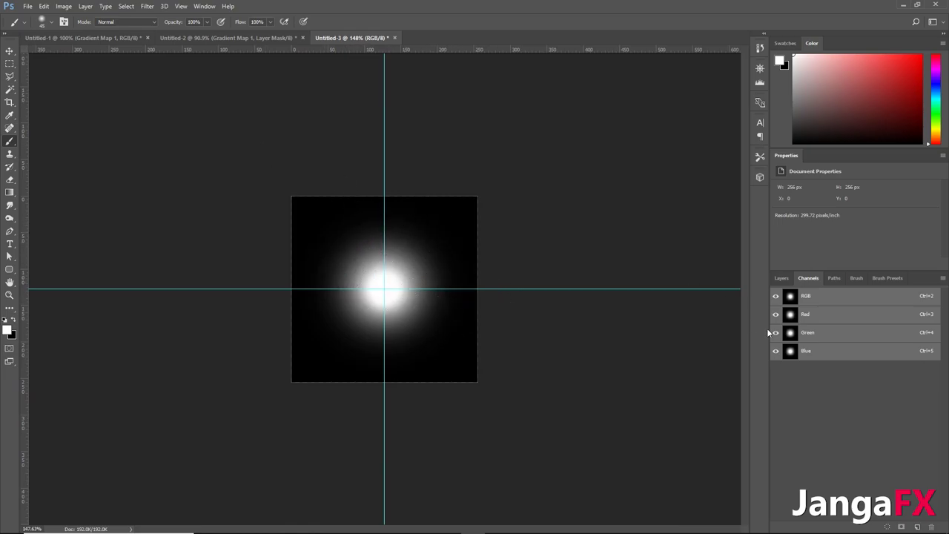
Begin saving the glow image under a new name, creating and opening a folder named glow inside VFX/textures
click(782, 278)
click(27, 6)
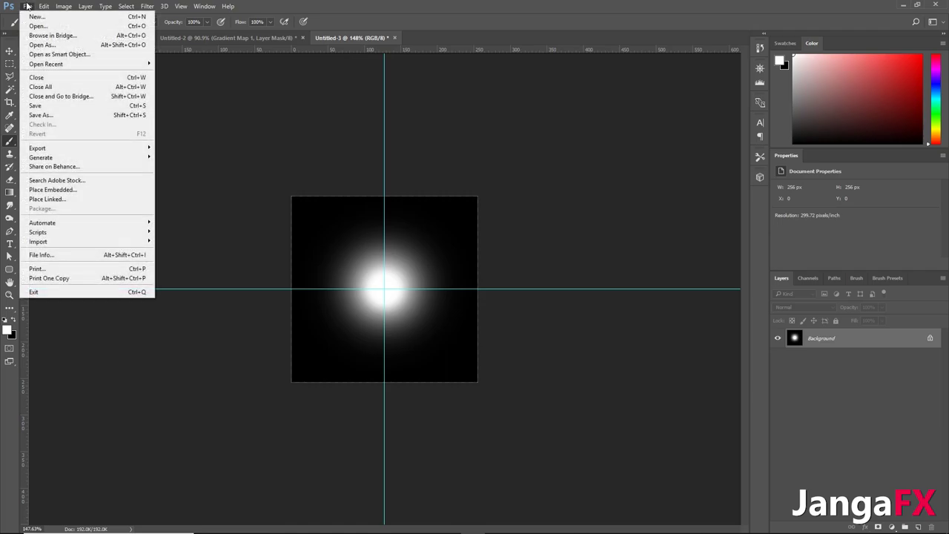
click(54, 115)
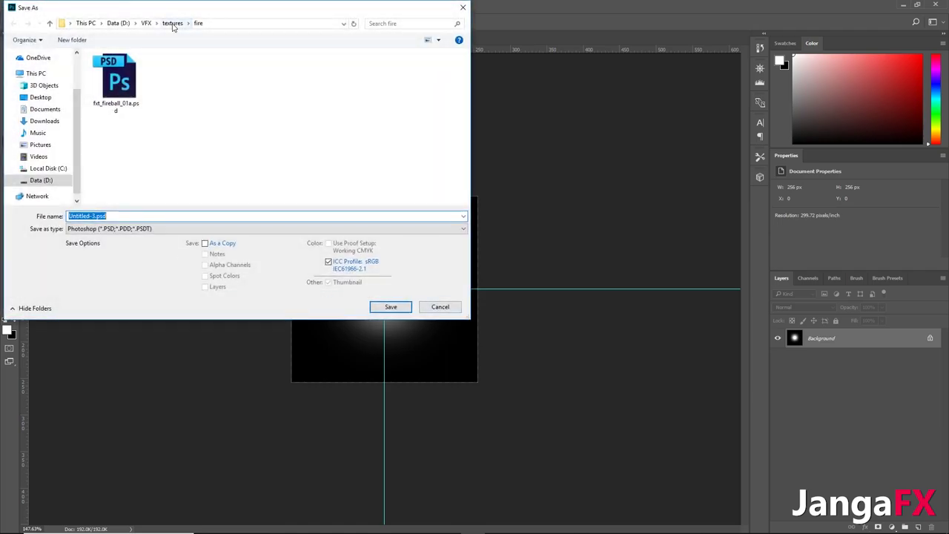
click(172, 24)
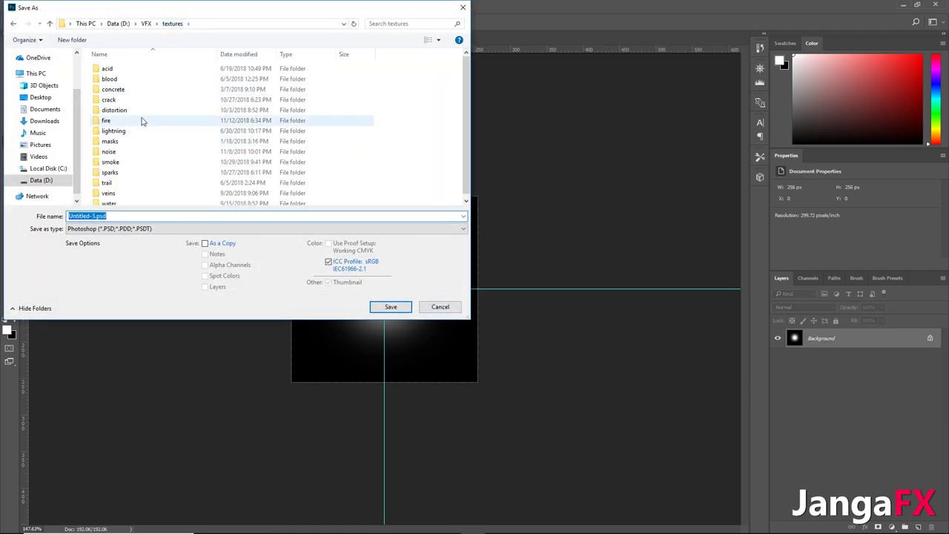
click(73, 40)
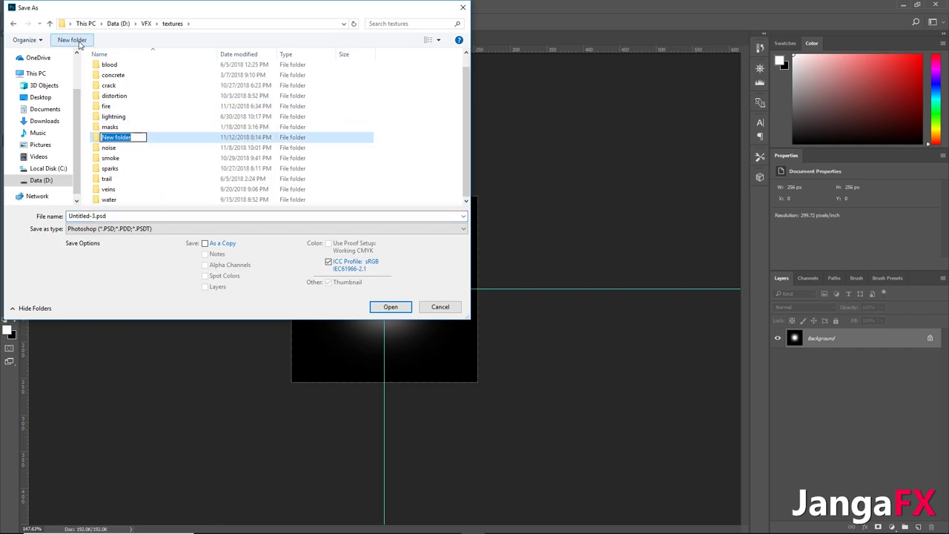
key(Return)
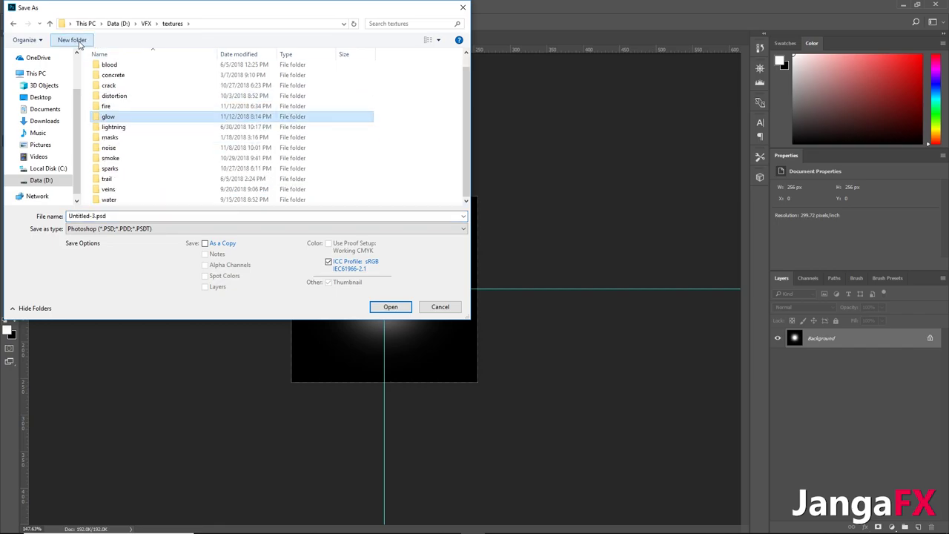
double_click(119, 119)
Save the glow image as fxt_glow_01a in PNG format, accepting the PNG options
click(106, 228)
click(108, 216)
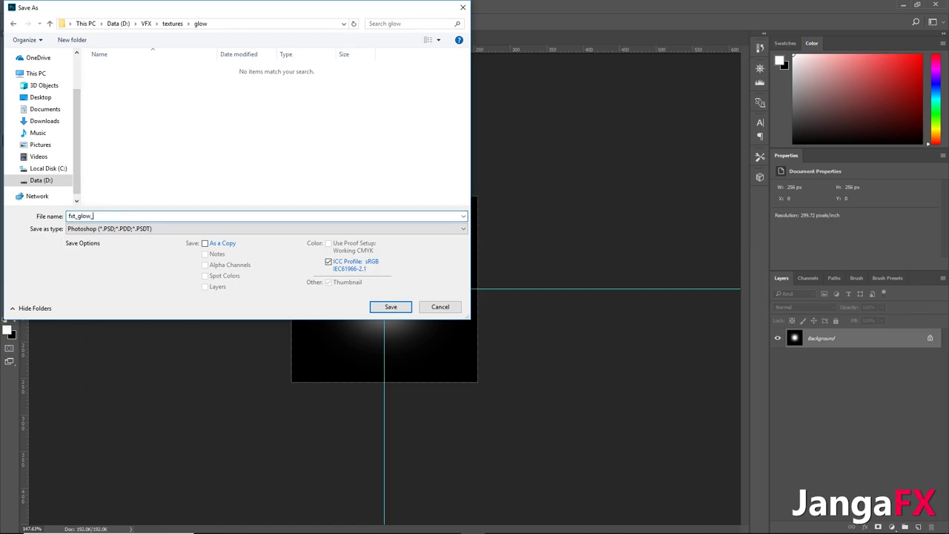
click(148, 230)
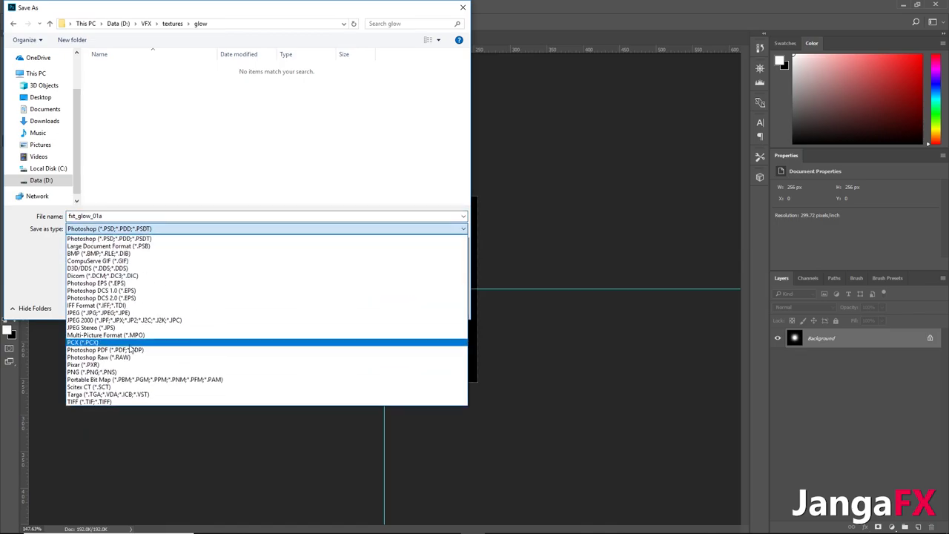
click(97, 372)
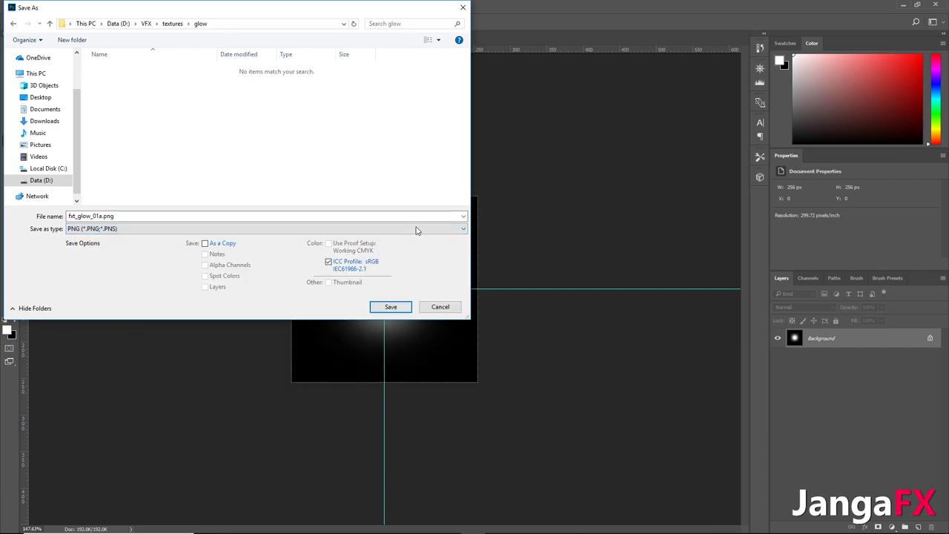
click(398, 307)
click(508, 165)
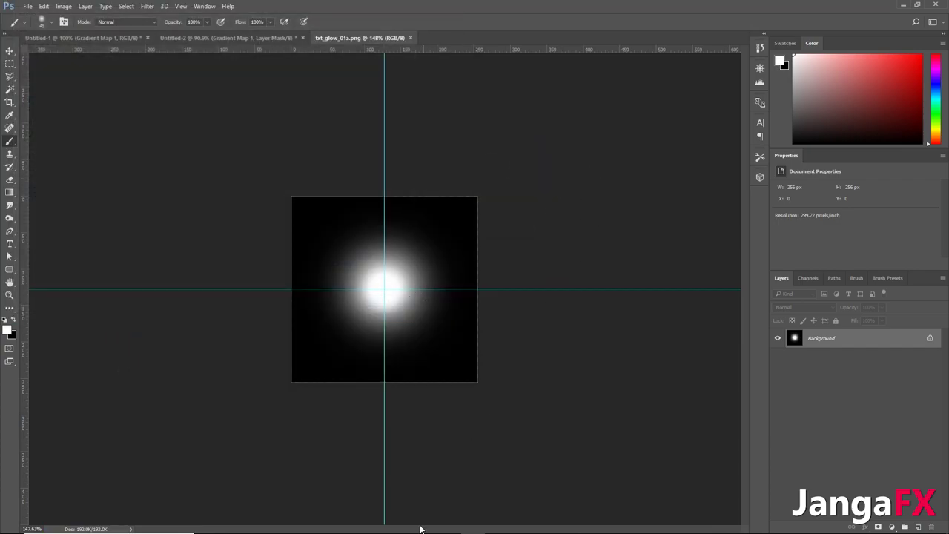
Switch to Unreal's Content Browser and create a folder named Glow inside JangaFXTutorials/Textures
mouse_move(481, 527)
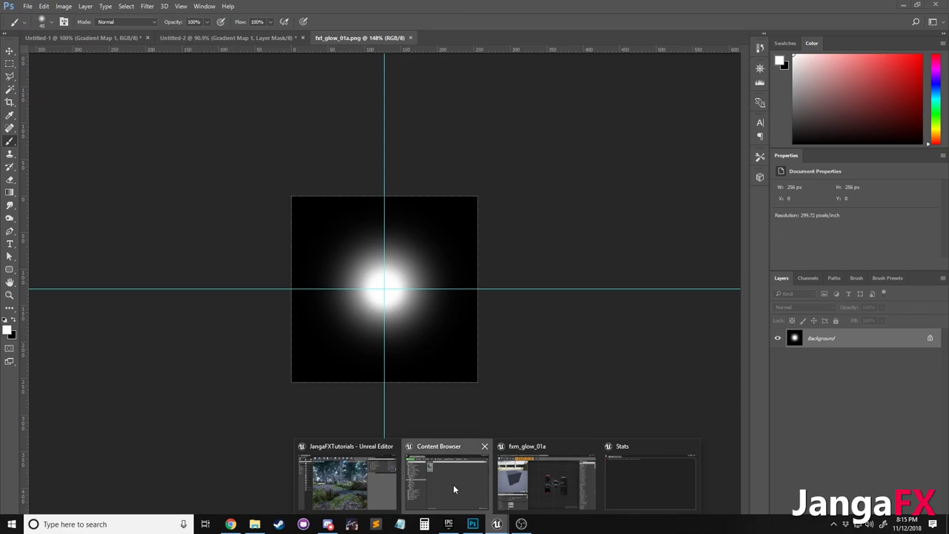
click(453, 484)
click(299, 289)
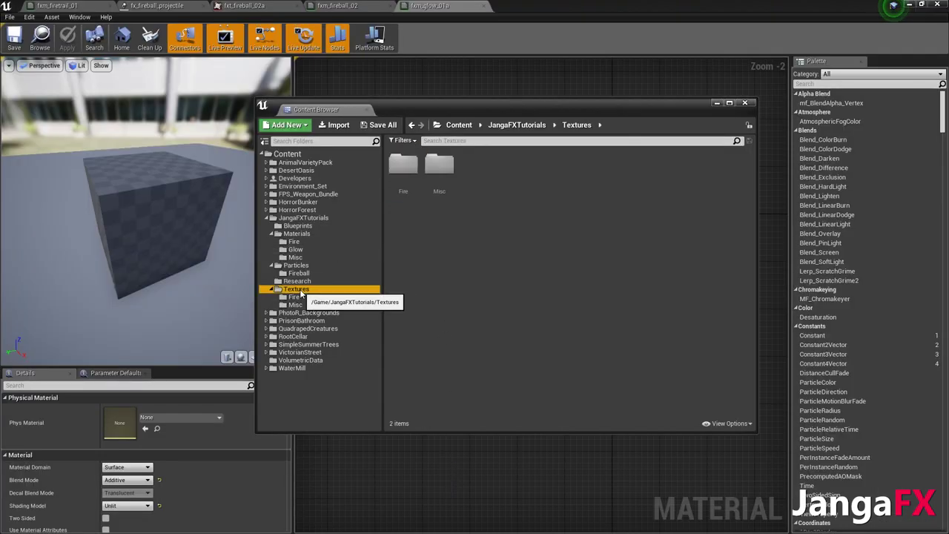
right_click(482, 223)
click(522, 241)
text(Gl)
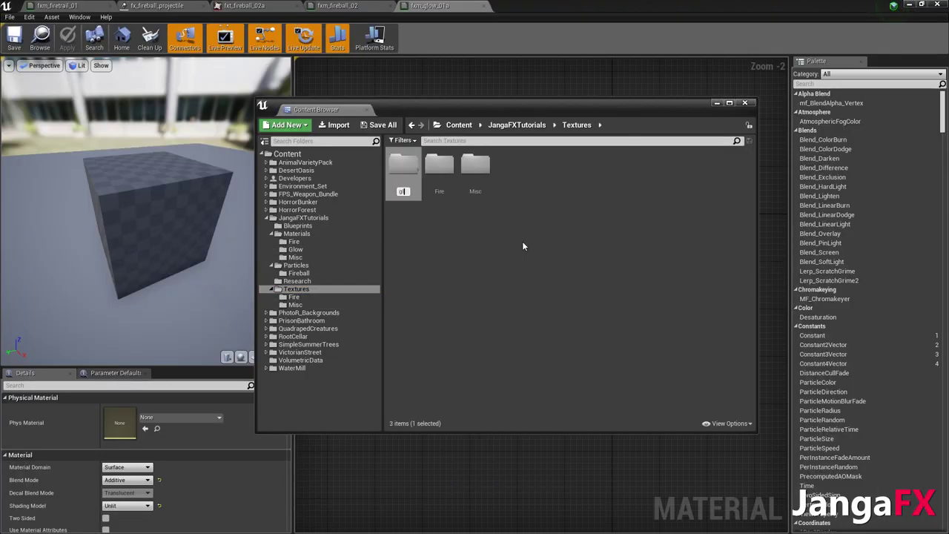
text(ow)
key(Return)
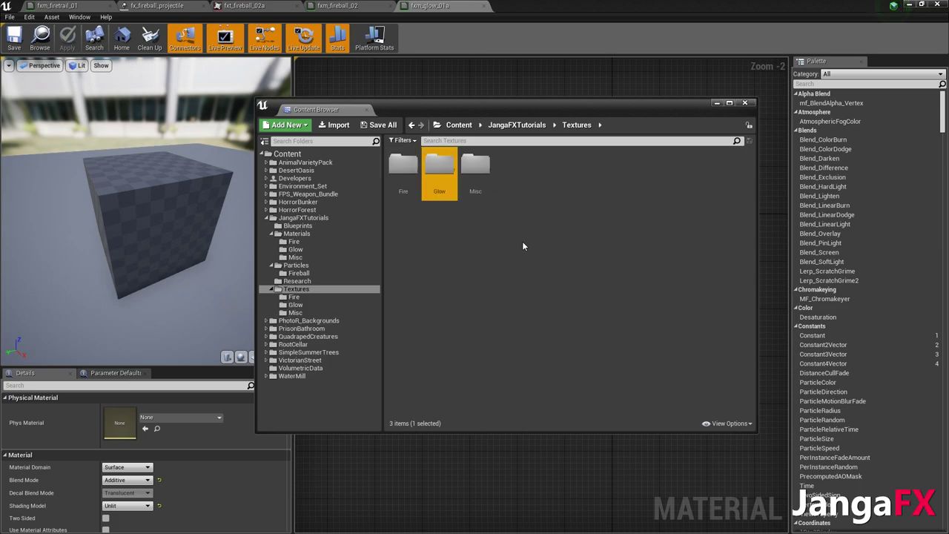
Import fxt_glow_01a.png from the VFX/textures/glow folder into the Textures/Glow folder and save all assets
double_click(449, 181)
click(323, 124)
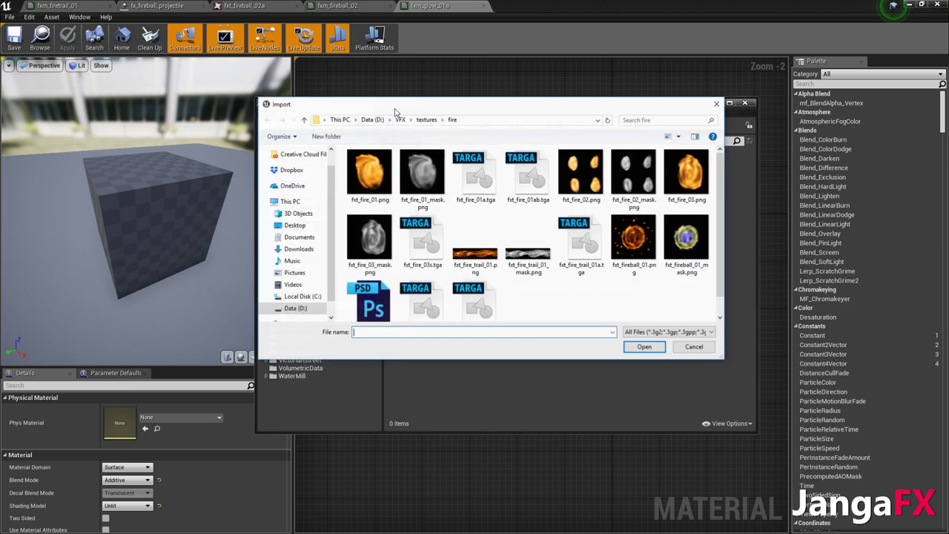
click(427, 120)
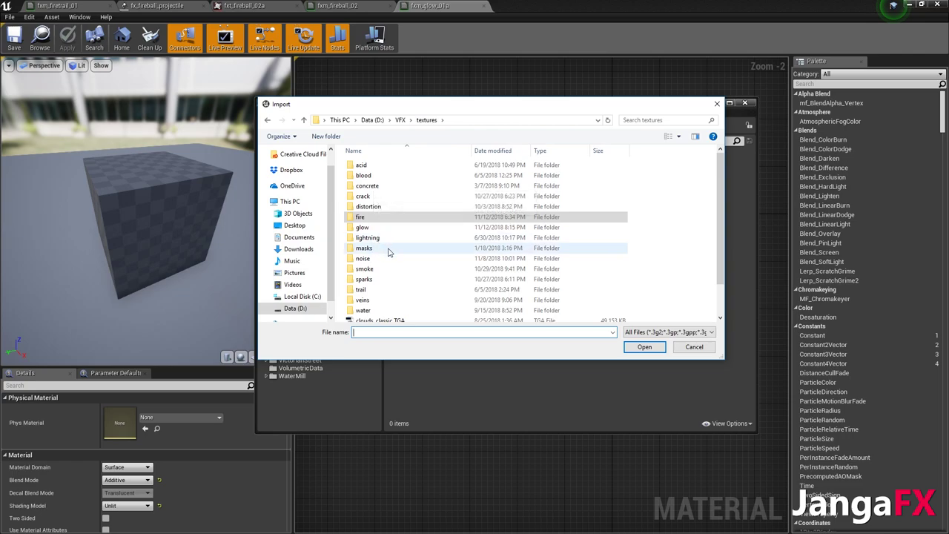
double_click(382, 227)
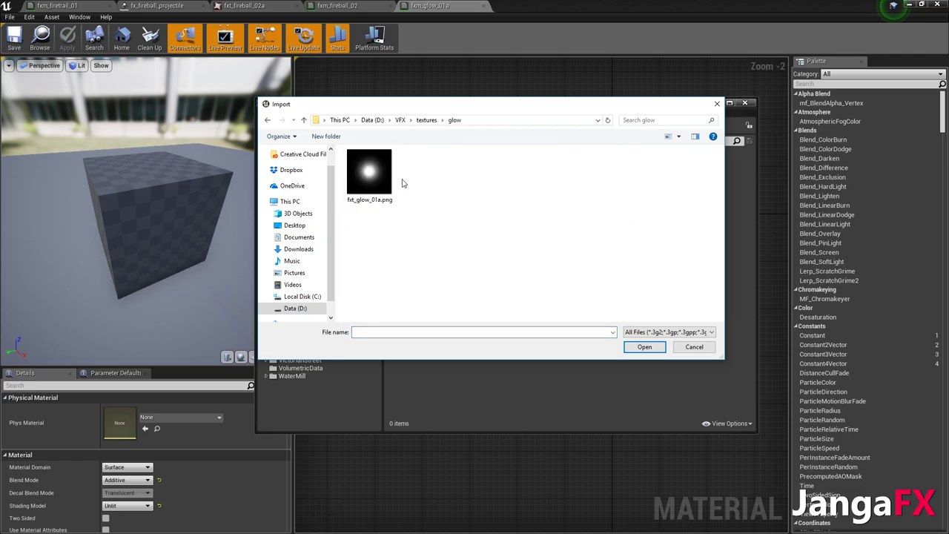
click(645, 347)
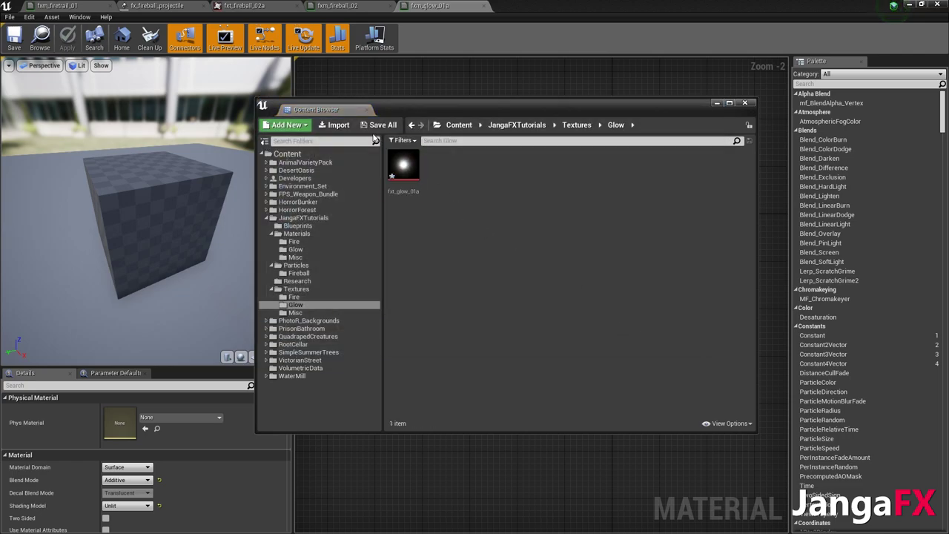
click(382, 125)
click(551, 362)
Open the fxm_glow_01a material, assign the fxt_glow_01a texture to its Texture Sample node and apply the change
drag(494, 104, 461, 104)
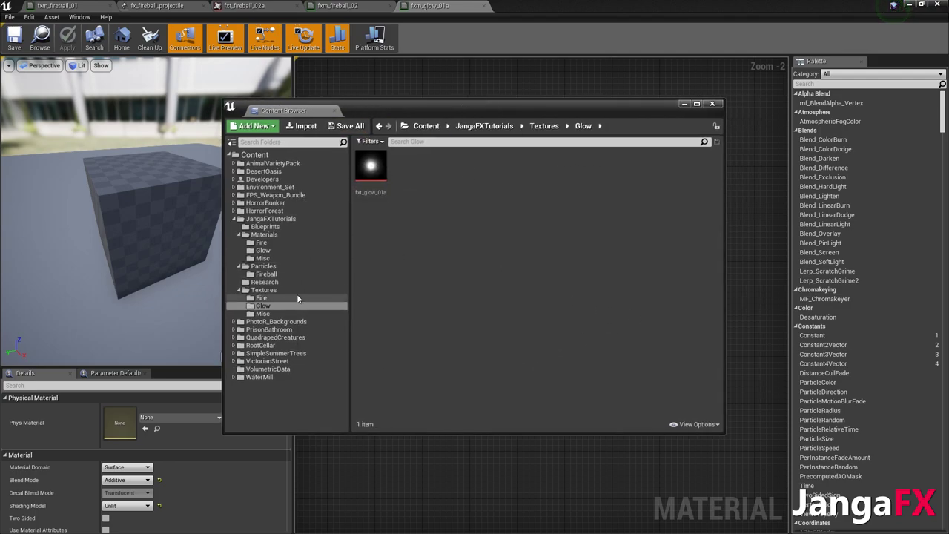
click(306, 251)
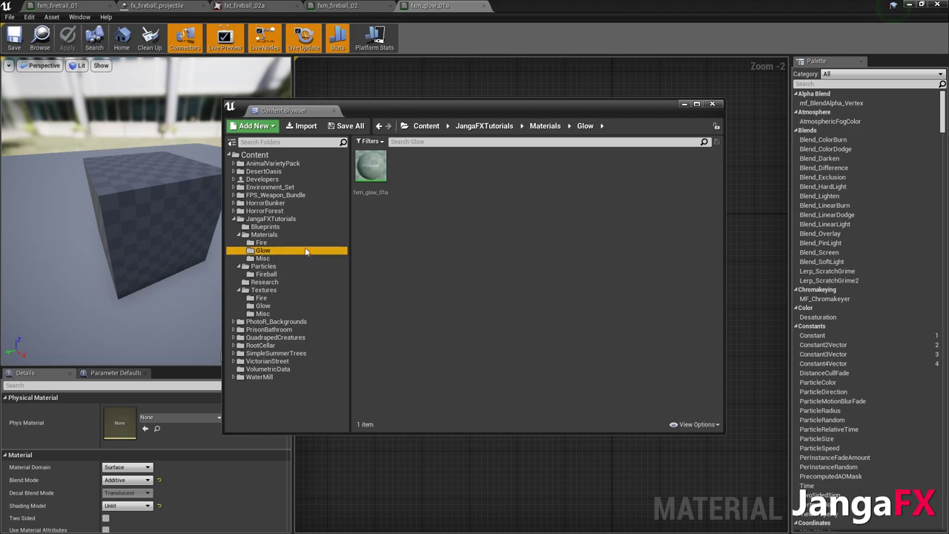
double_click(376, 162)
click(487, 353)
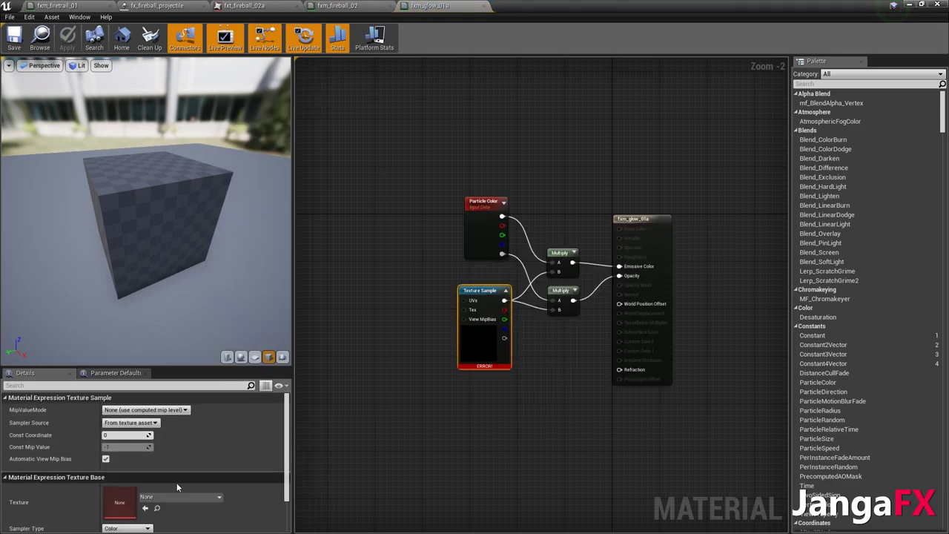
click(171, 500)
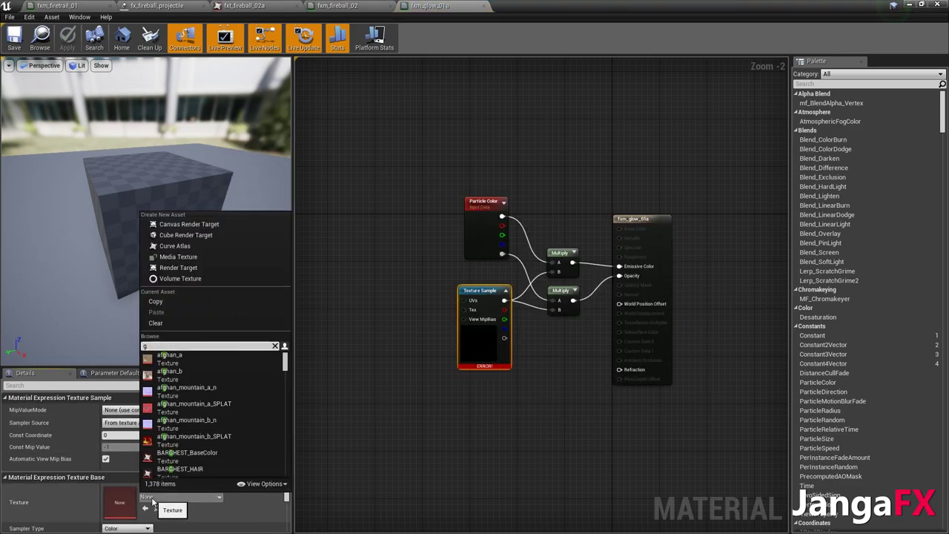
text(fxt_glow)
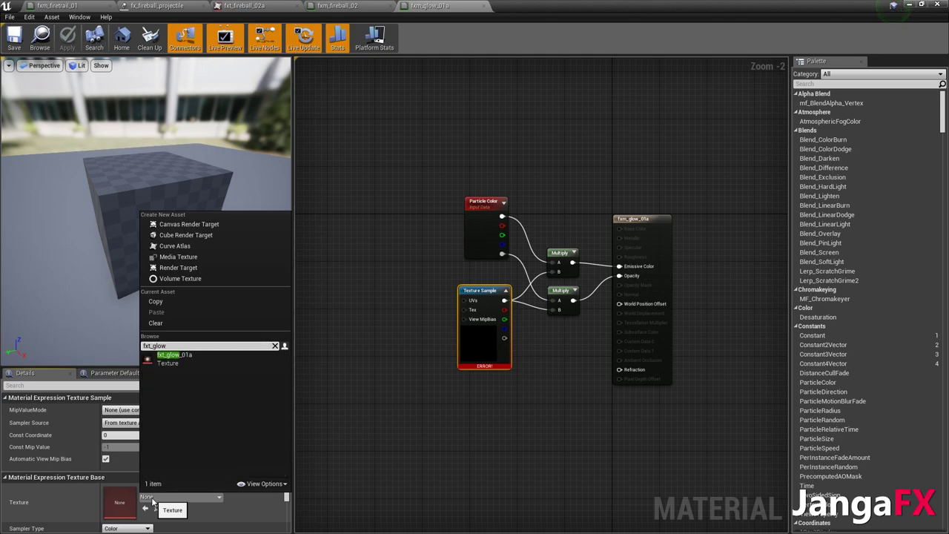
click(178, 363)
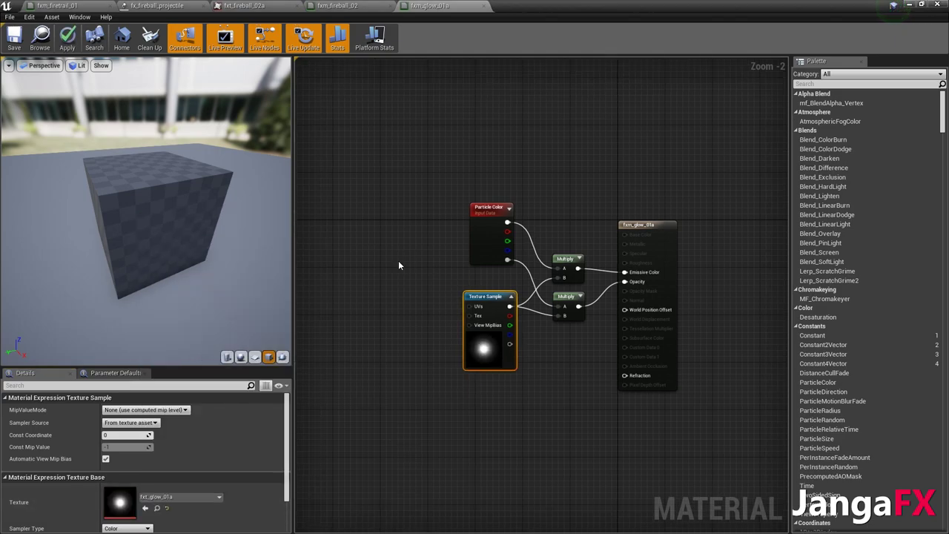
click(67, 37)
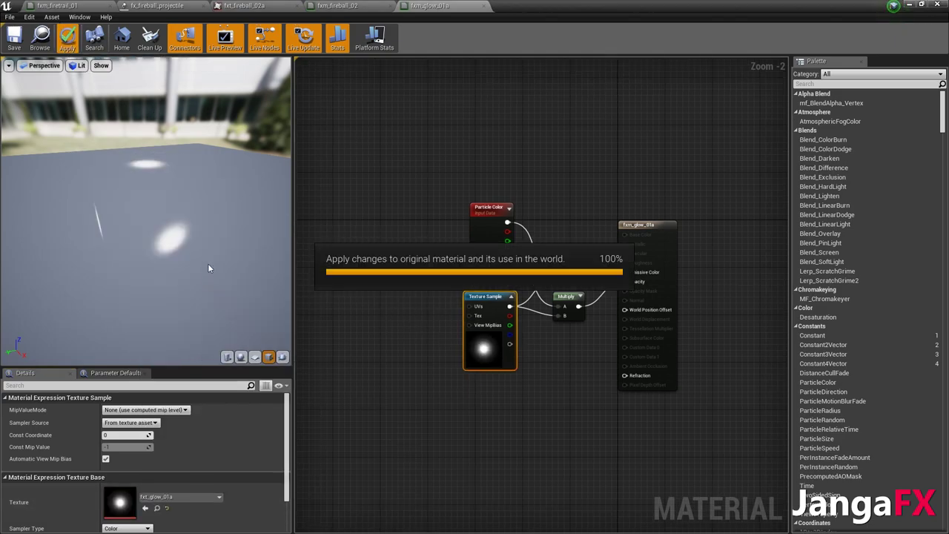
Check the glow in the material preview and save the fxm_glow_01a material
drag(196, 249, 262, 296)
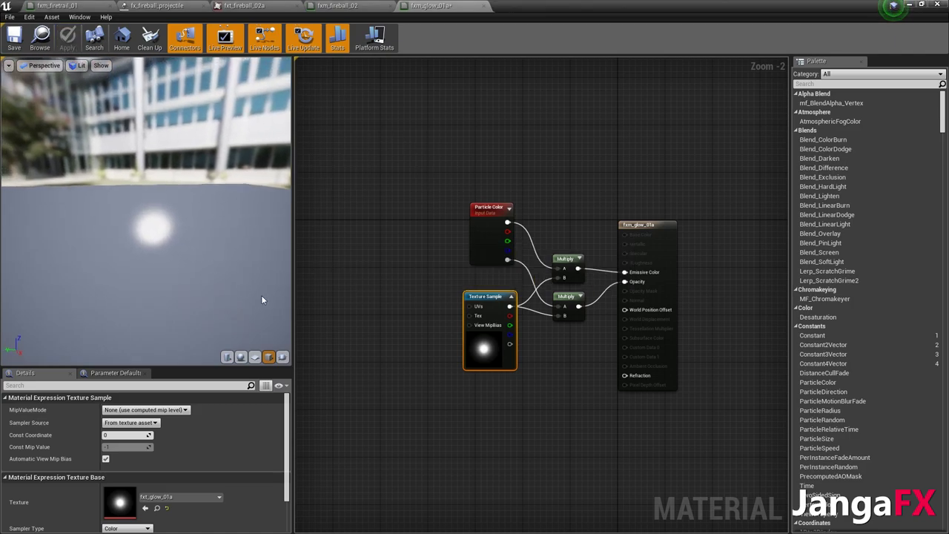
click(313, 308)
click(13, 43)
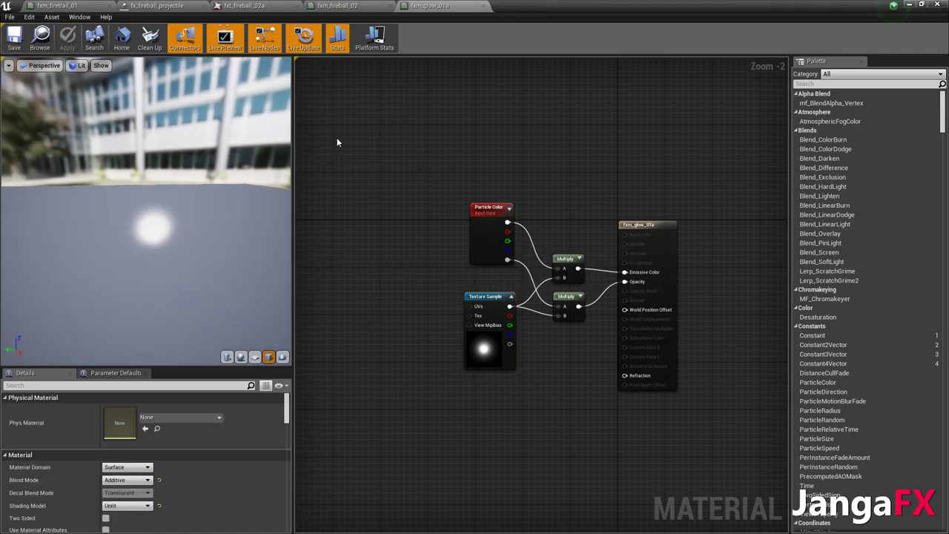
Add a new sprite emitter beside FireTrail in fx_fireball_projectile and name it Sparks
click(174, 5)
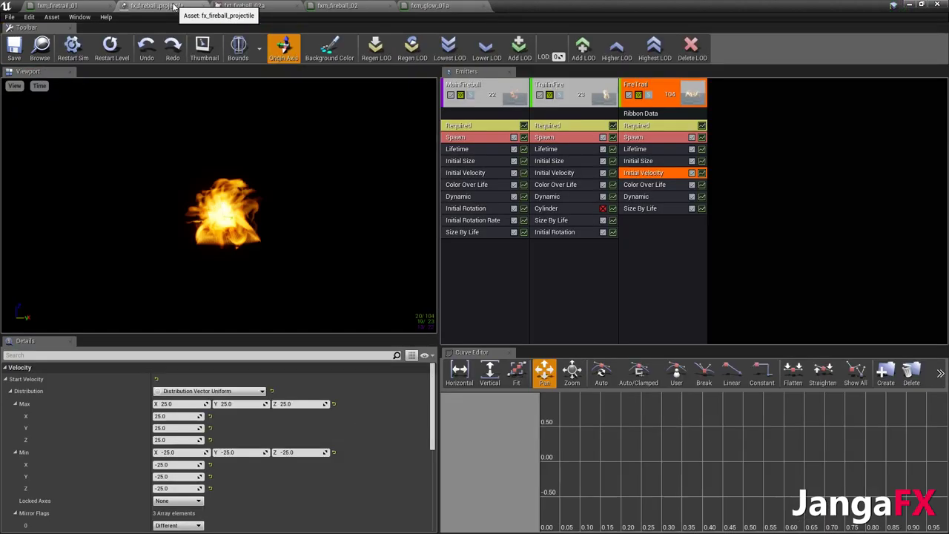
click(781, 145)
click(791, 97)
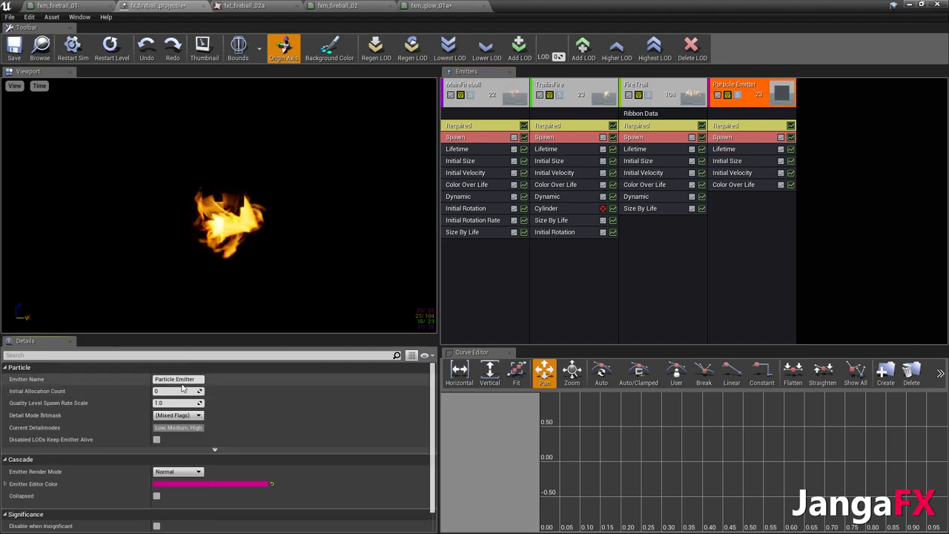
click(181, 380)
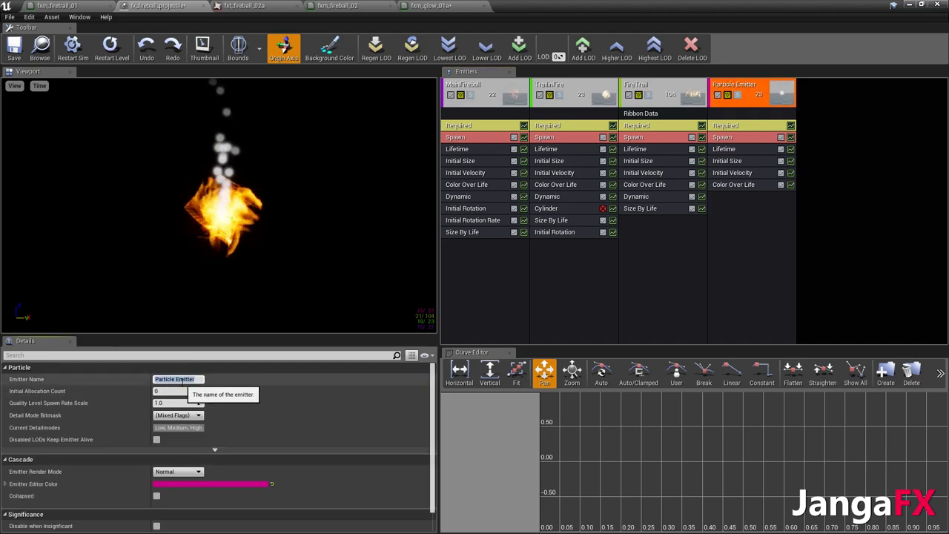
text(Sparks)
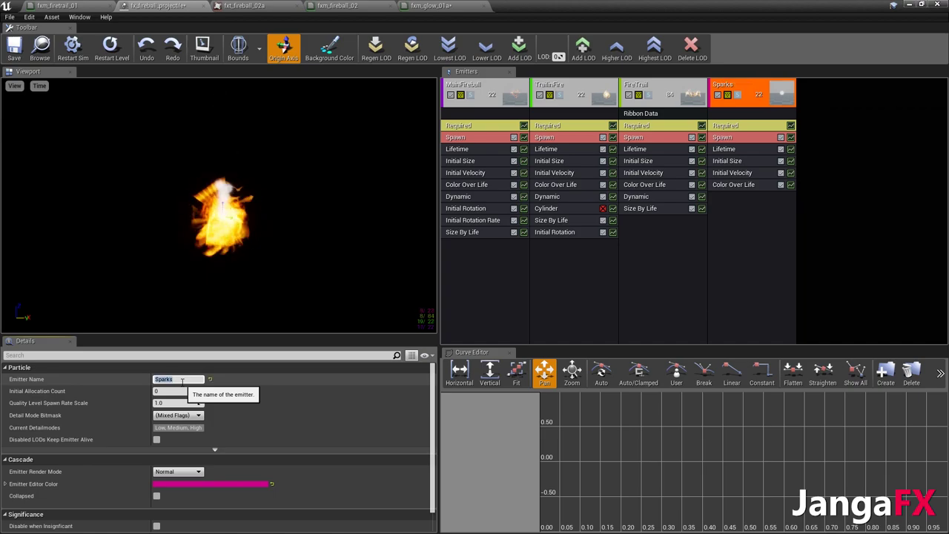
key(Return)
Try a red value of 5 on the first Color Over Life point of the Sparks emitter, and restore it to 1
click(748, 185)
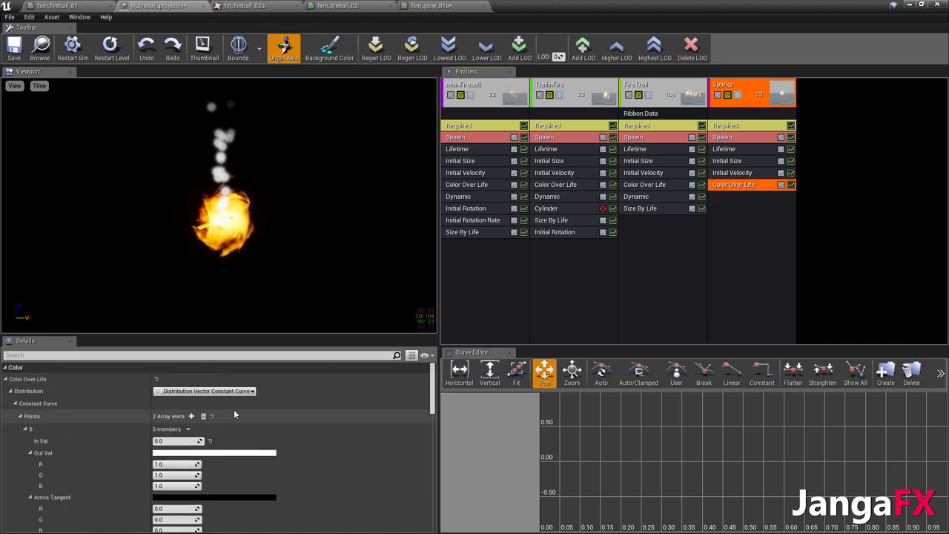
click(176, 464)
text(5)
key(Return)
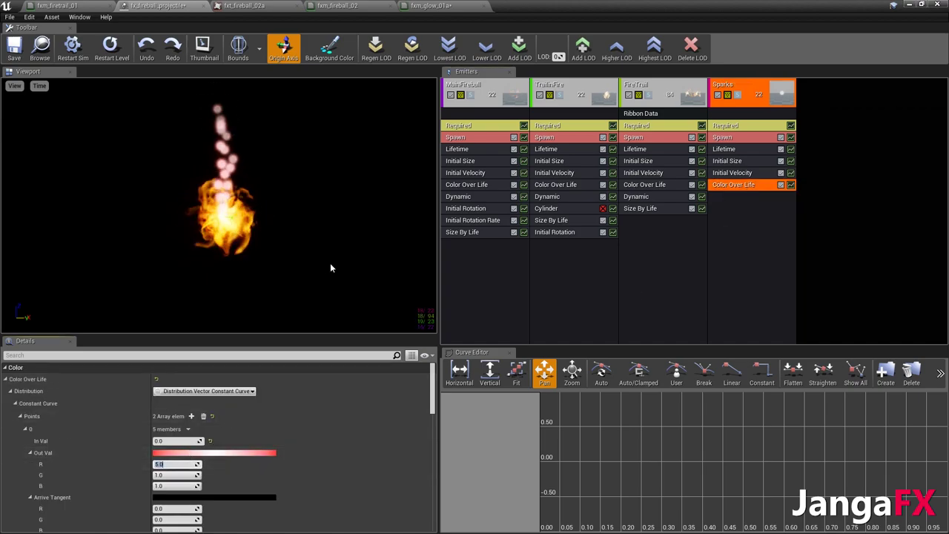
text(1)
key(Return)
In the fxm_glow_01a material, move the output node away from the Multiply nodes and add a DeriveHDRfromLDR node
click(432, 6)
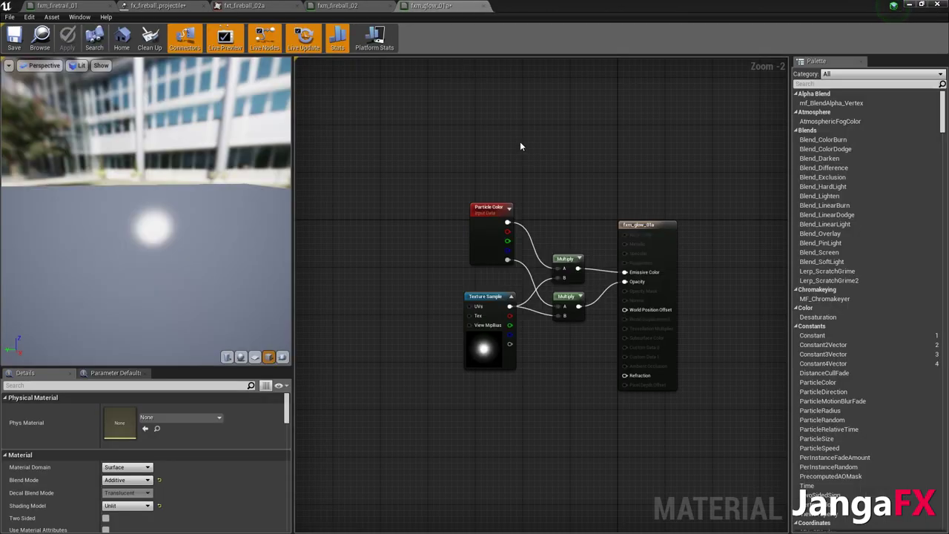
right_drag(548, 183, 491, 183)
drag(493, 224, 594, 212)
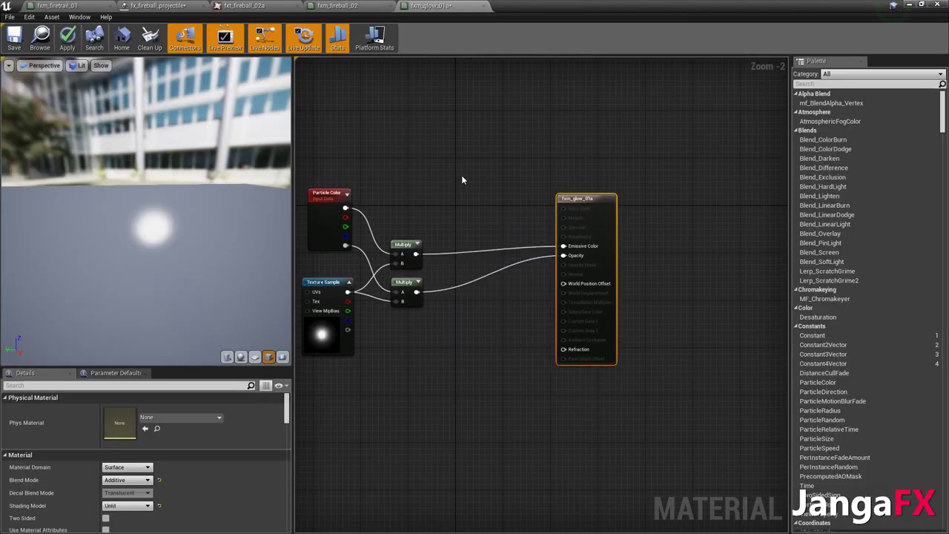
right_click(462, 179)
text(hdr)
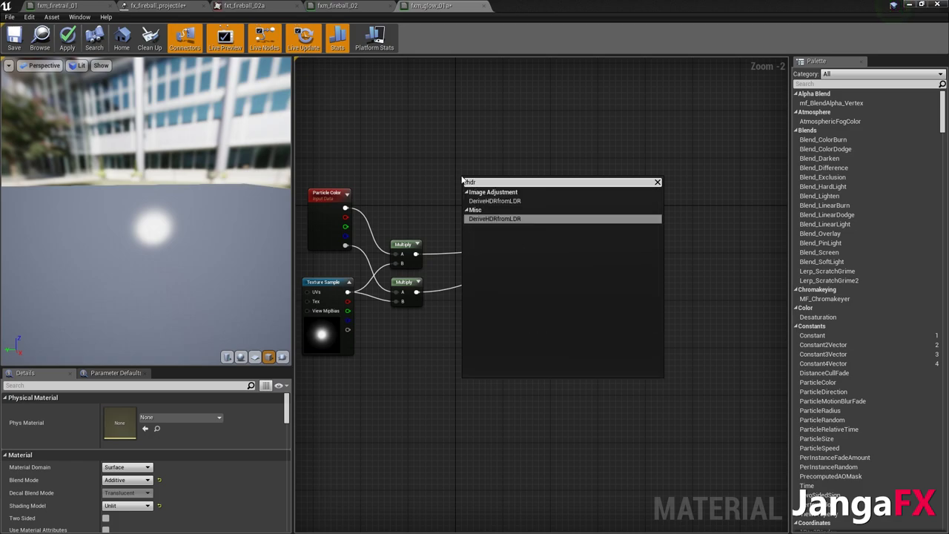
key(Return)
Connect the upper Multiply to LDR Input and RemappedRange to Emissive Color, spacing the output node clear of the DeriveHDRfromLDR node
drag(589, 216, 629, 211)
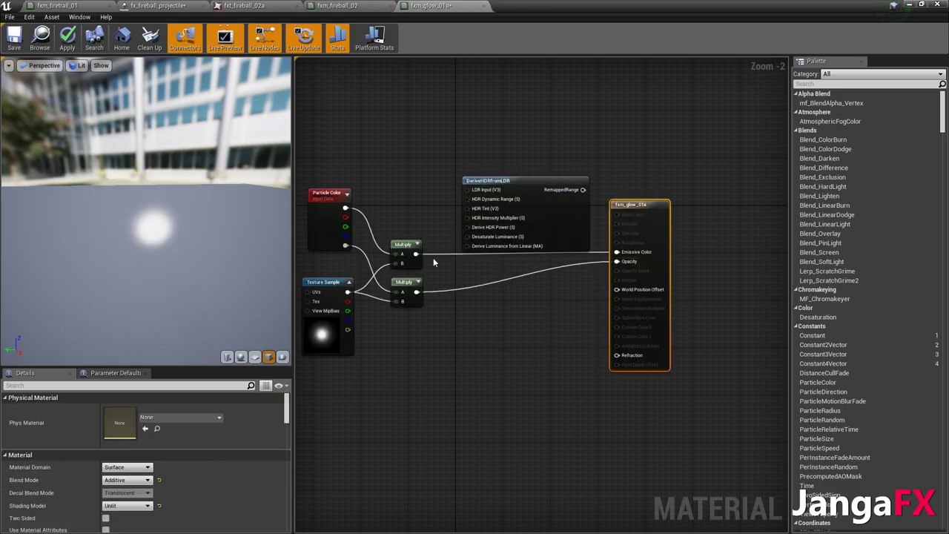
drag(417, 256, 468, 190)
mouse_move(583, 190)
mouse_down()
mouse_move(617, 252)
mouse_move(589, 207)
mouse_up()
click(600, 229)
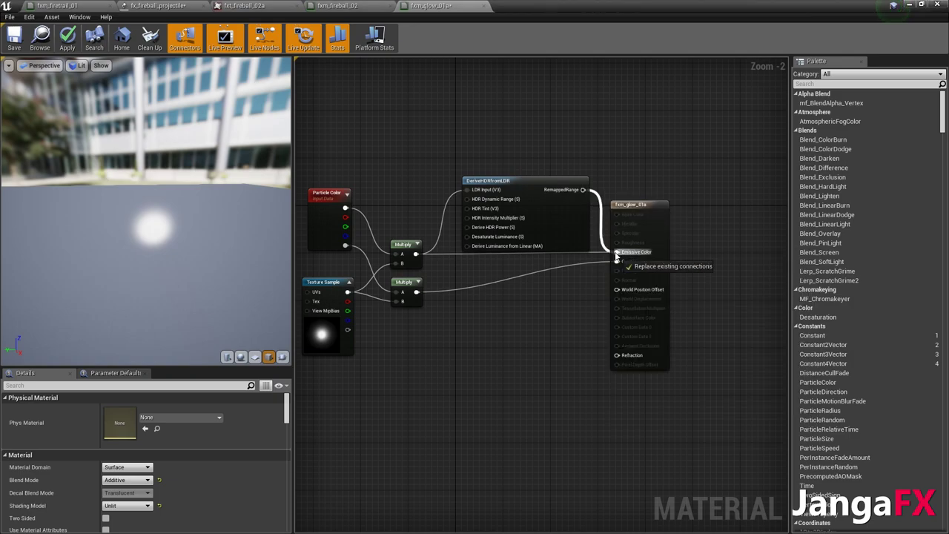
drag(616, 253, 616, 252)
drag(642, 207, 661, 207)
click(440, 340)
right_drag(440, 340, 525, 324)
right_drag(477, 145, 482, 169)
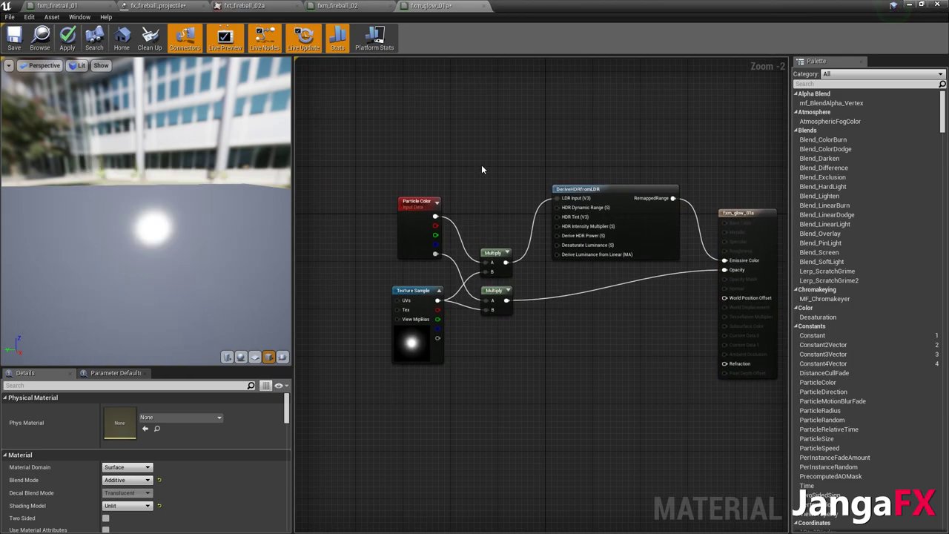
right_drag(541, 163, 551, 124)
right_drag(490, 174, 484, 217)
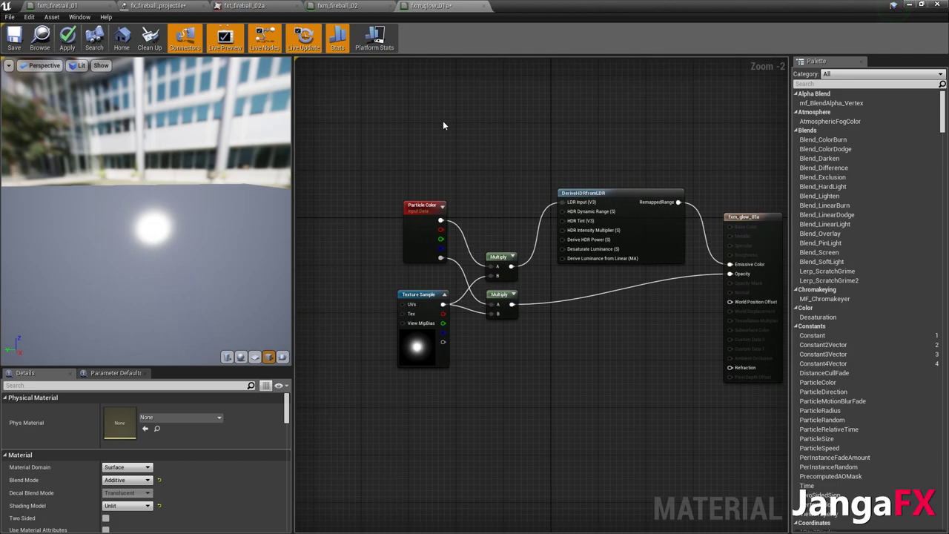
right_click(439, 119)
text(de)
key(BackSpace)
key(BackSpace)
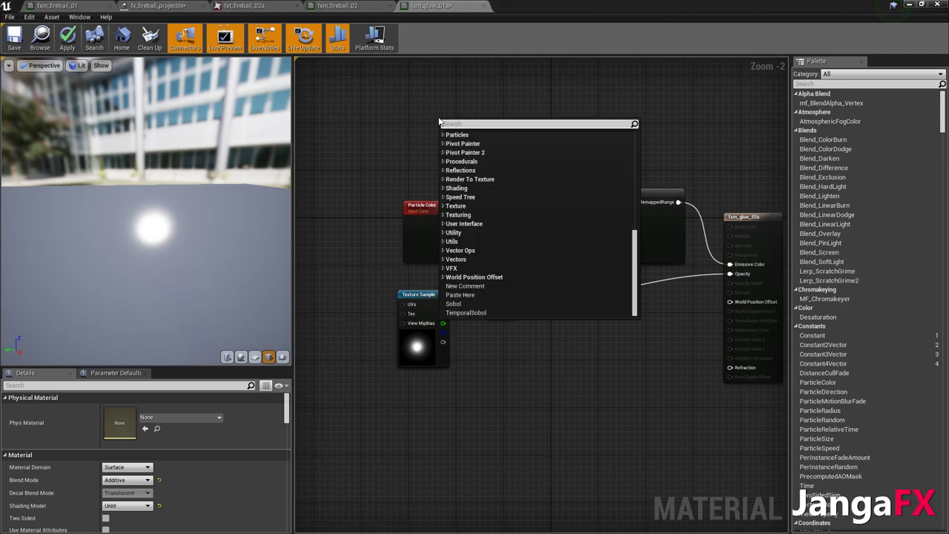
key(Escape)
Add a scalar parameter named HDRintensity with default value 3 and connect it to the HDR Intensity Multiplier input
click(480, 147)
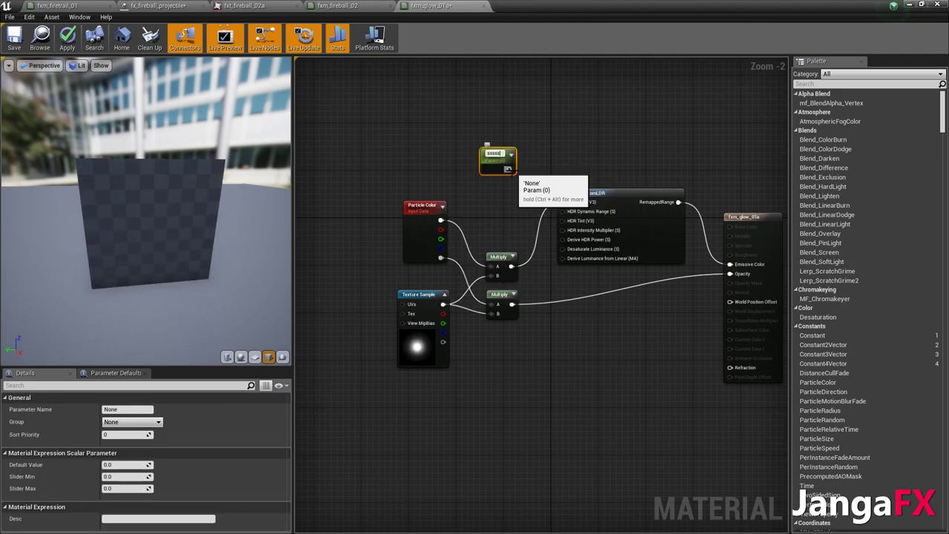
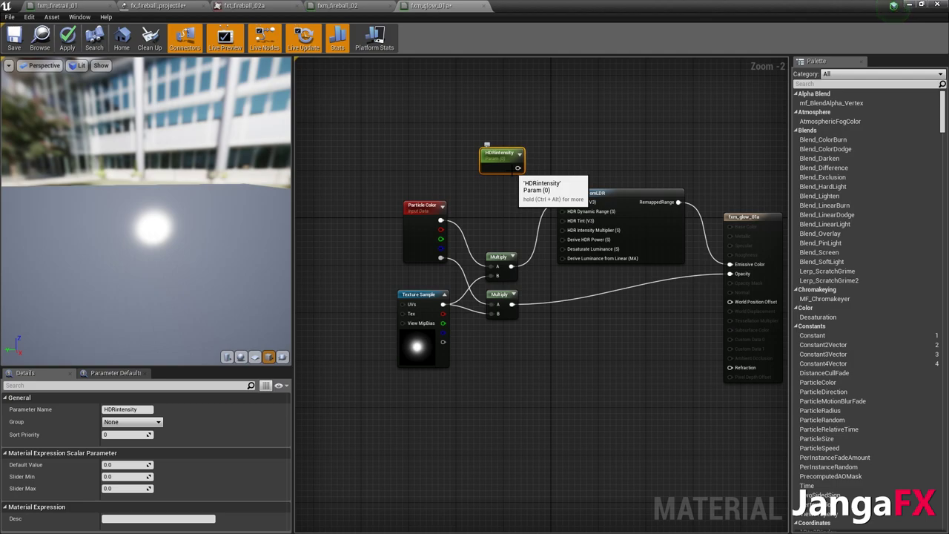
text(3)
key(Return)
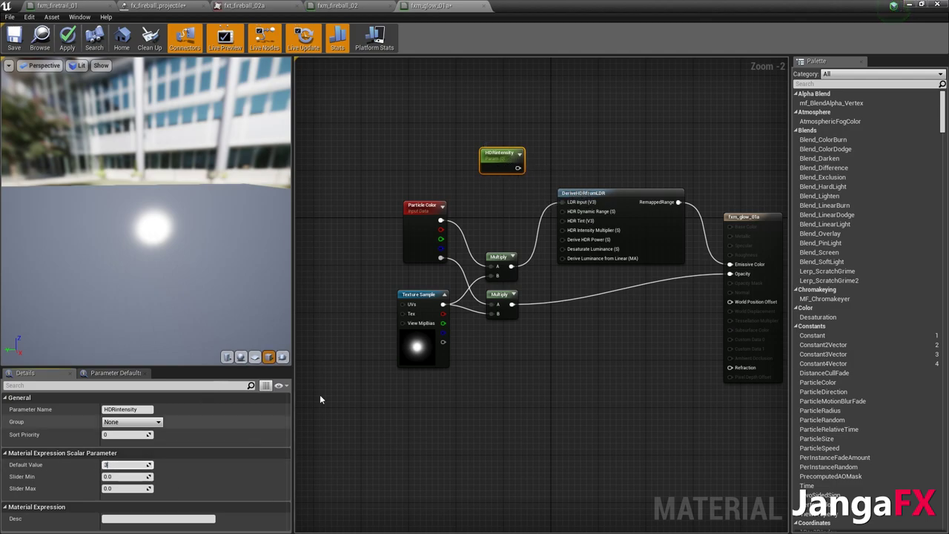
drag(517, 167, 487, 188)
click(489, 143)
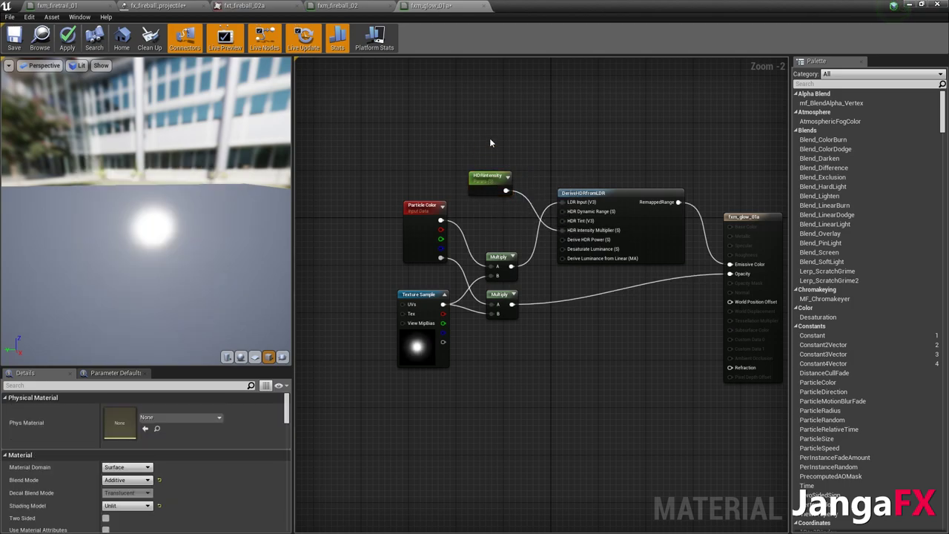
Apply the HDR changes to the fxm_glow_01a material and save it
click(66, 39)
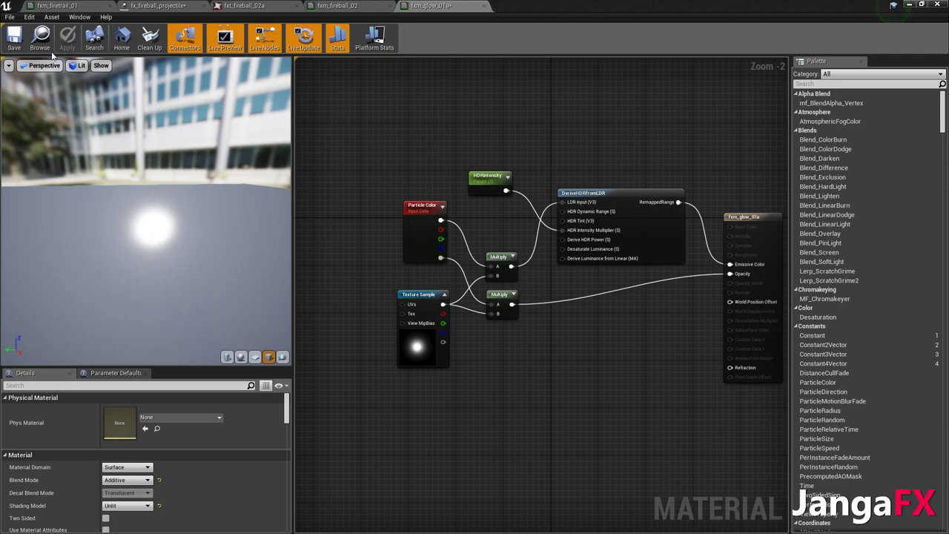
click(14, 38)
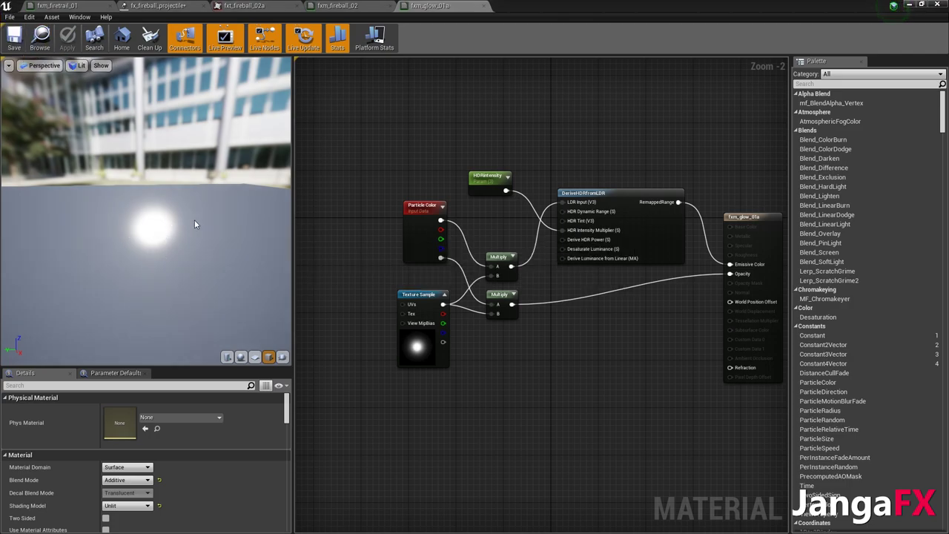
right_drag(666, 120, 558, 138)
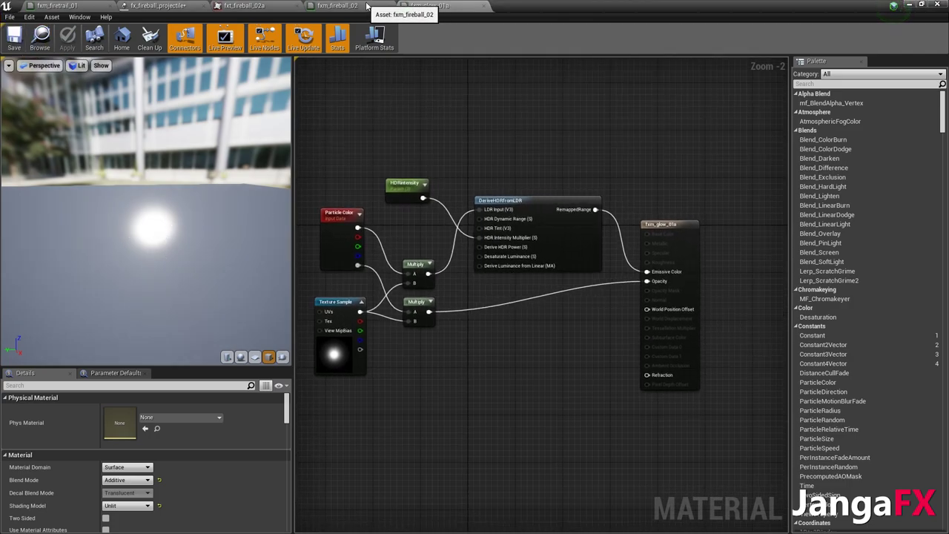
right_drag(627, 176, 623, 167)
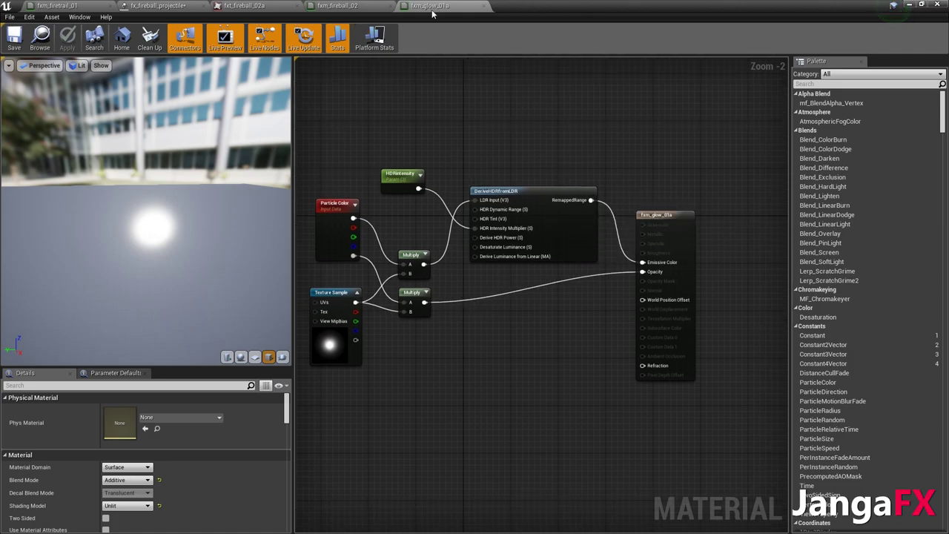
Reopen the fx_fireball_projectile particle system from the Particles/Fireball folder in the Content Browser
click(330, 6)
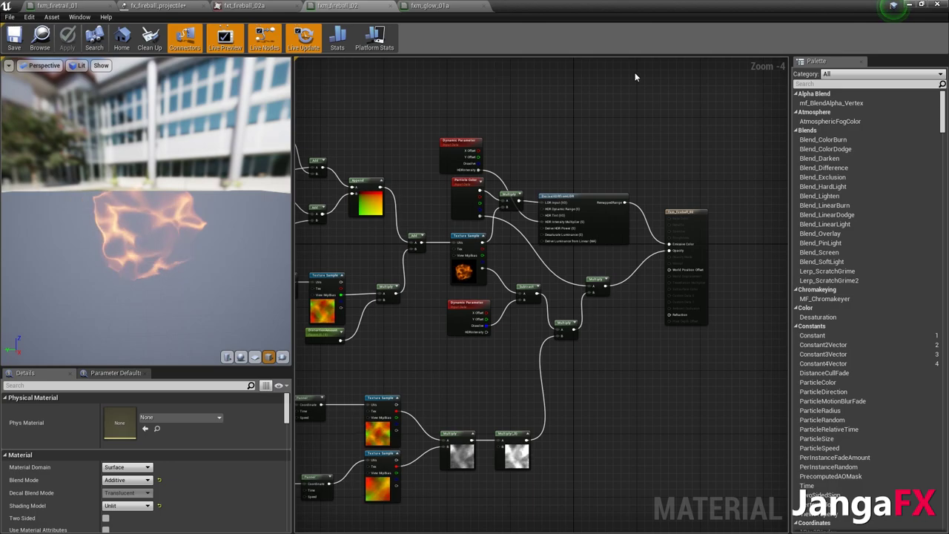
click(39, 9)
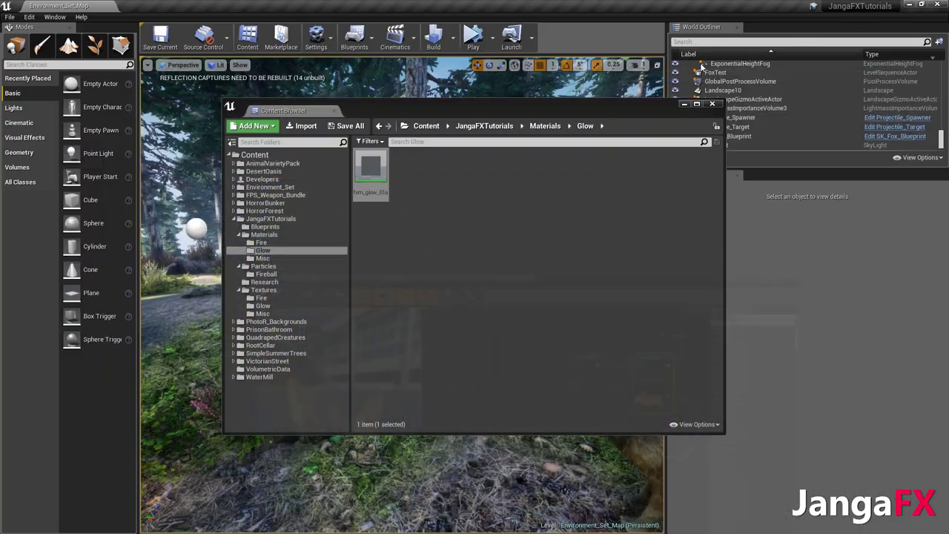
click(266, 274)
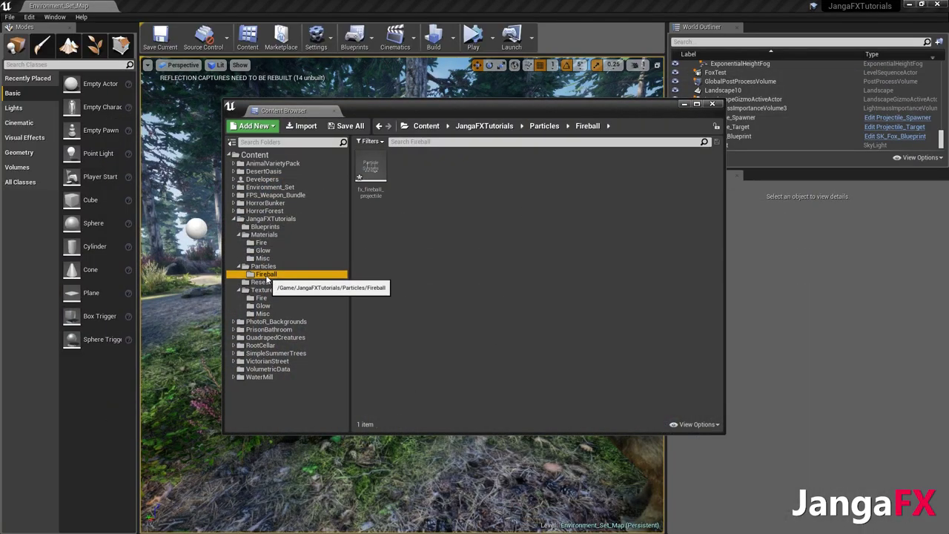
click(372, 164)
double_click(373, 164)
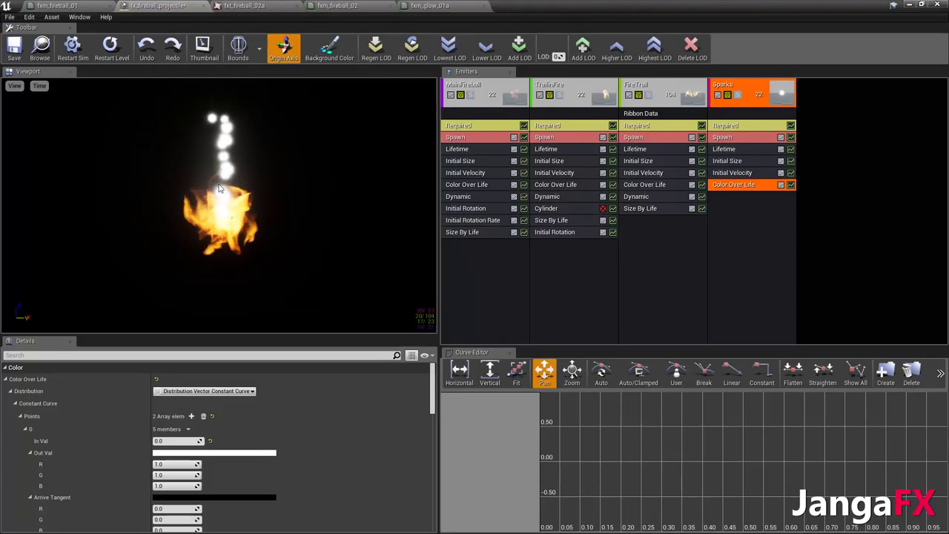
Set the first Color Over Life point of the Sparks emitter to orange with green 0.2 and blue 0.01
click(778, 194)
click(758, 184)
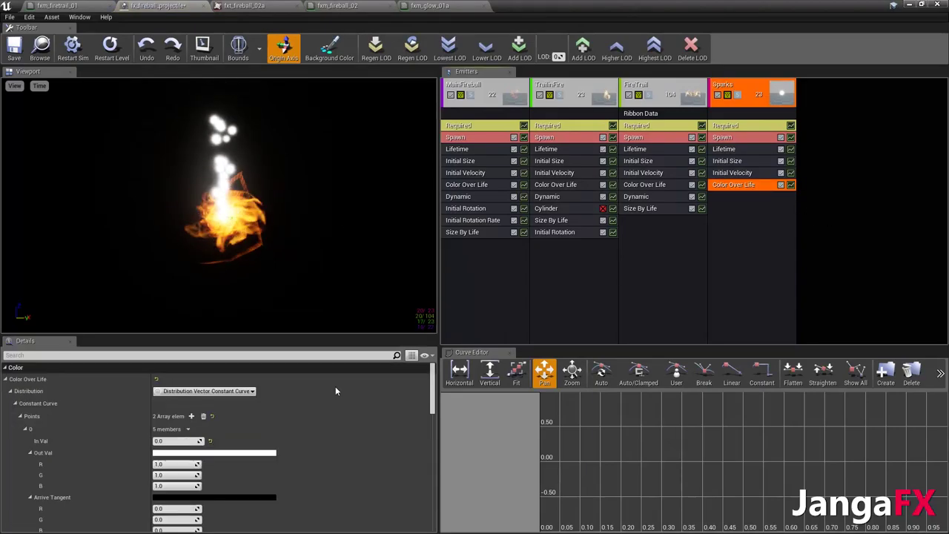
click(189, 475)
text(0.2)
key(Tab)
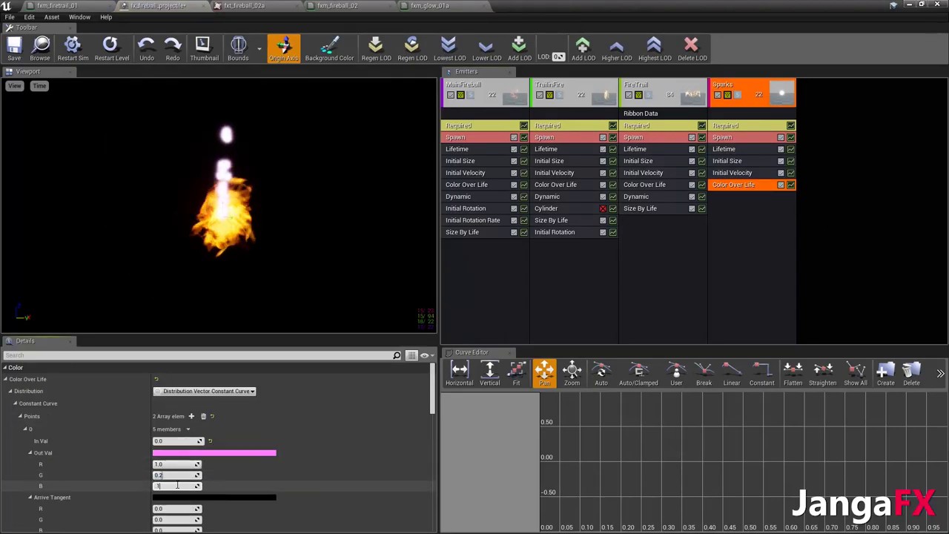
text(0.1)
key(Return)
text(1)
key(Return)
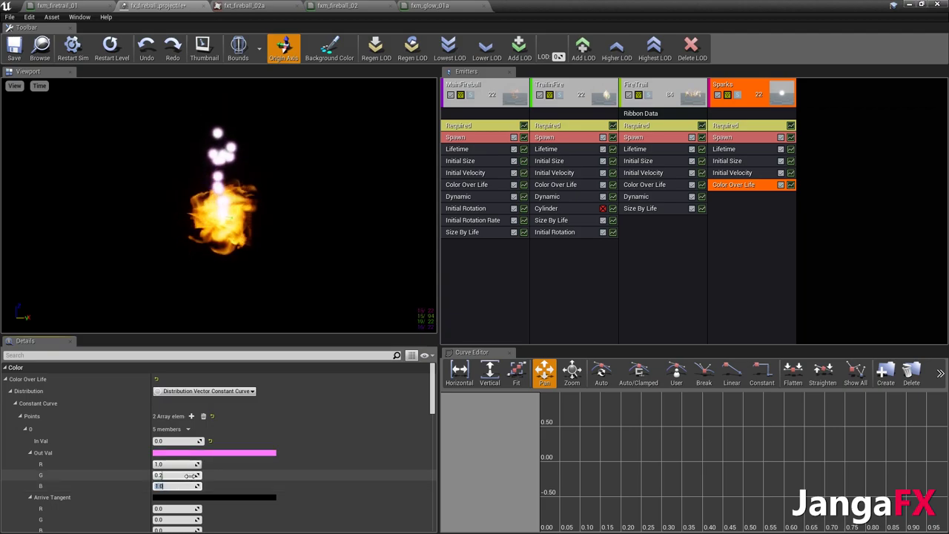
text(.01)
key(Return)
scroll(282, 445, down, 2)
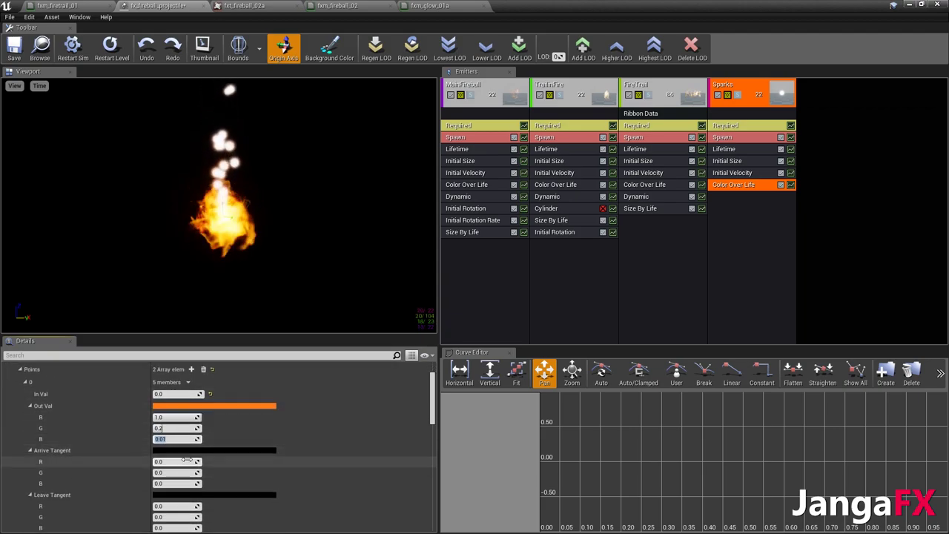
Set the second Color Over Life point of the Sparks emitter to red with green 0.01 and blue 0
click(172, 439)
scroll(172, 439, down, 5)
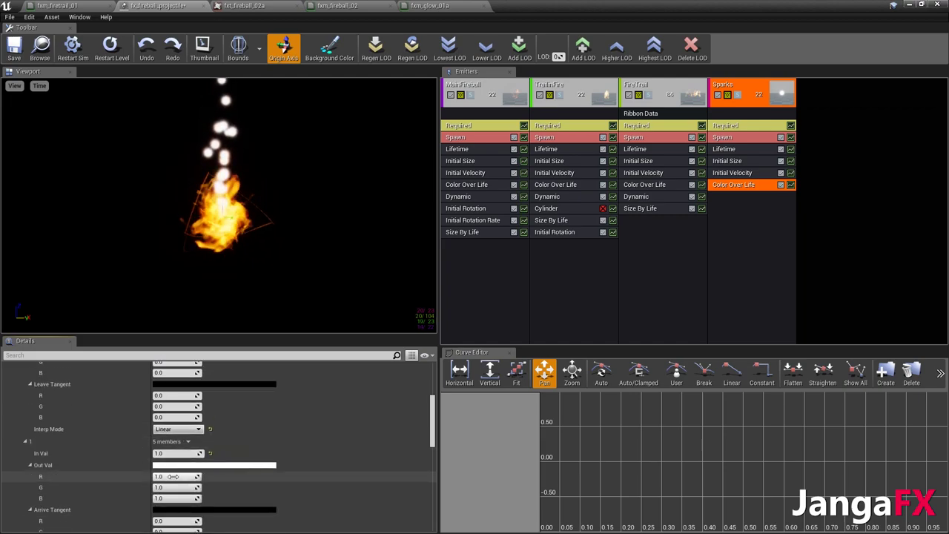
click(173, 487)
text(0.01)
key(Tab)
text(0)
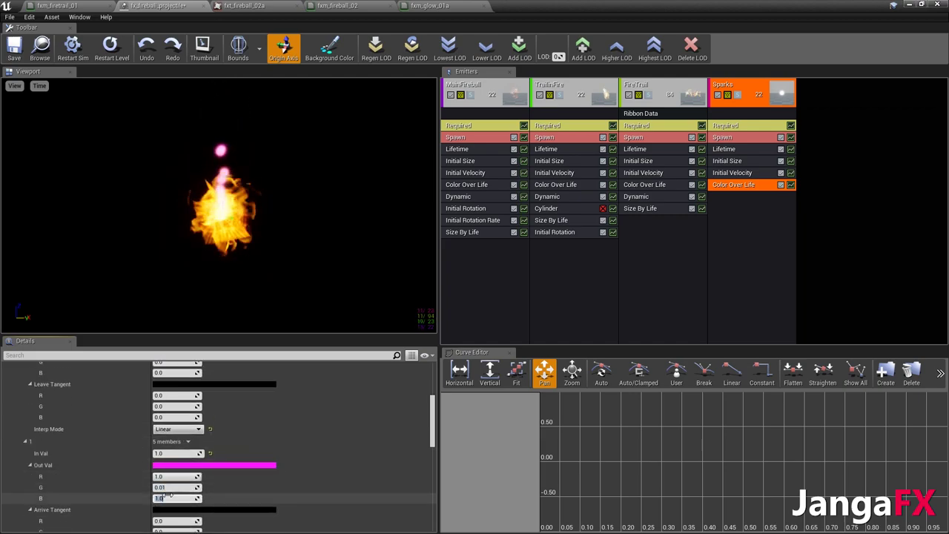
key(Return)
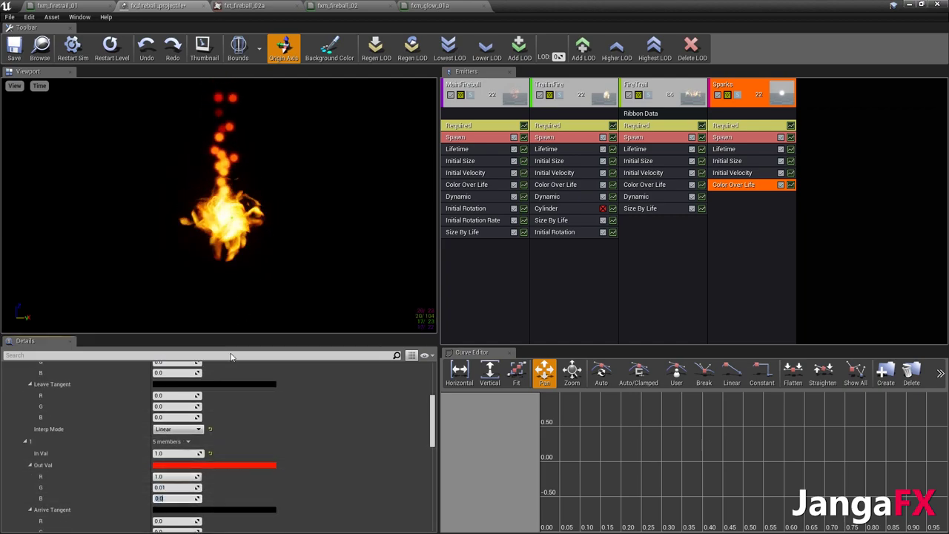
Set the second Color Over Life point of the Sparks emitter to green 0.2 and blue 0.1
text(0.1)
key(Return)
click(171, 488)
text(0.2)
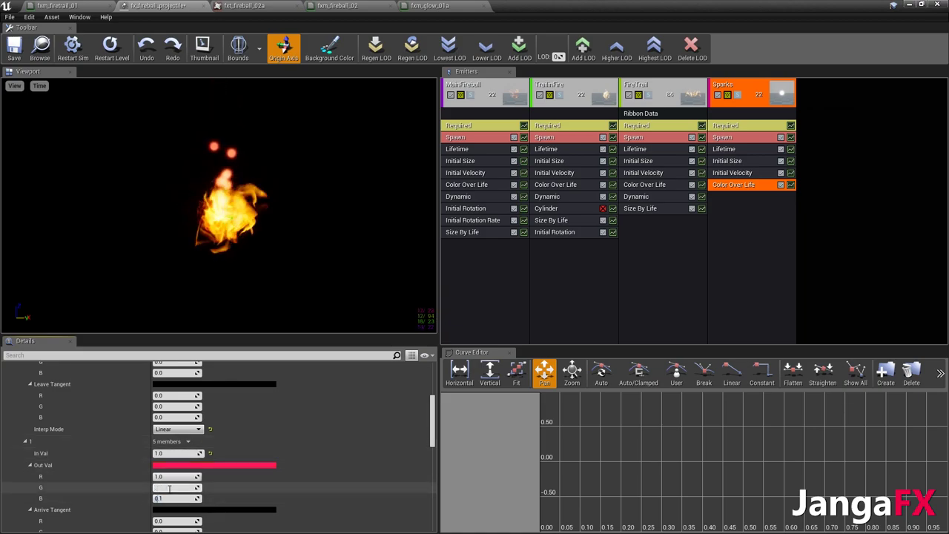
key(Return)
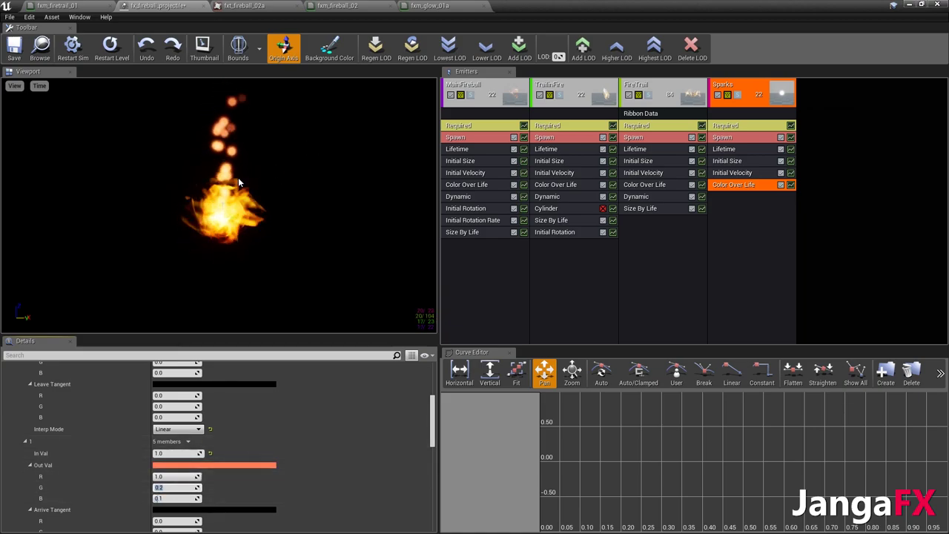
Set the maximum Initial Size of the Sparks emitter to 10 in X and Y
click(688, 257)
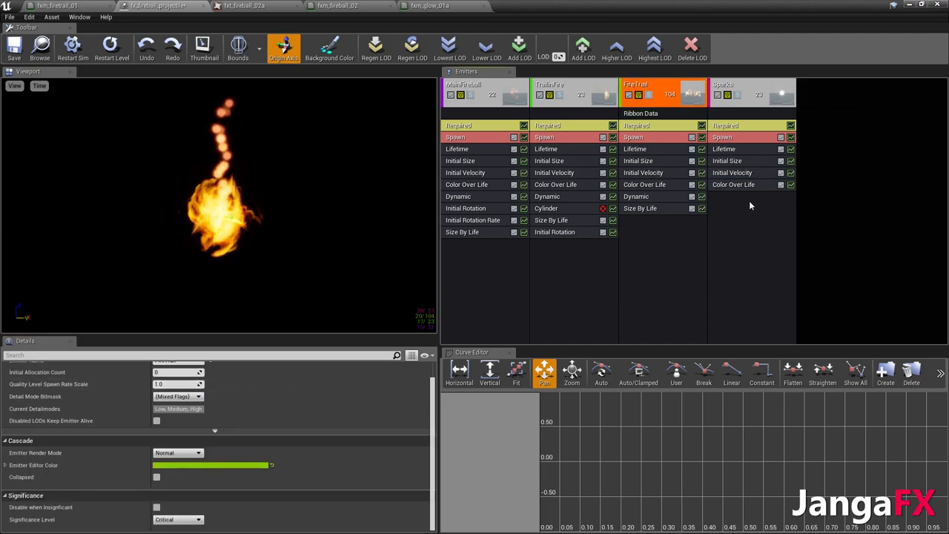
click(757, 239)
click(729, 161)
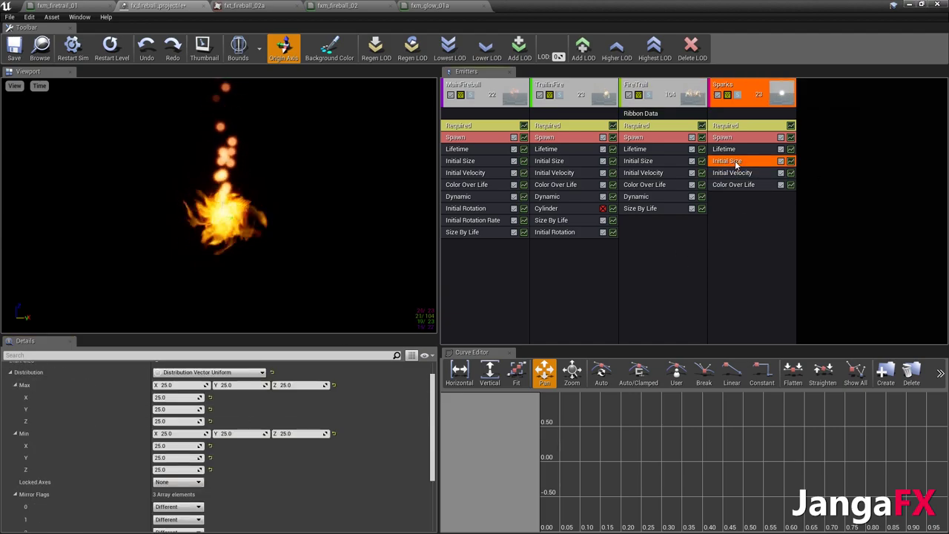
click(186, 385)
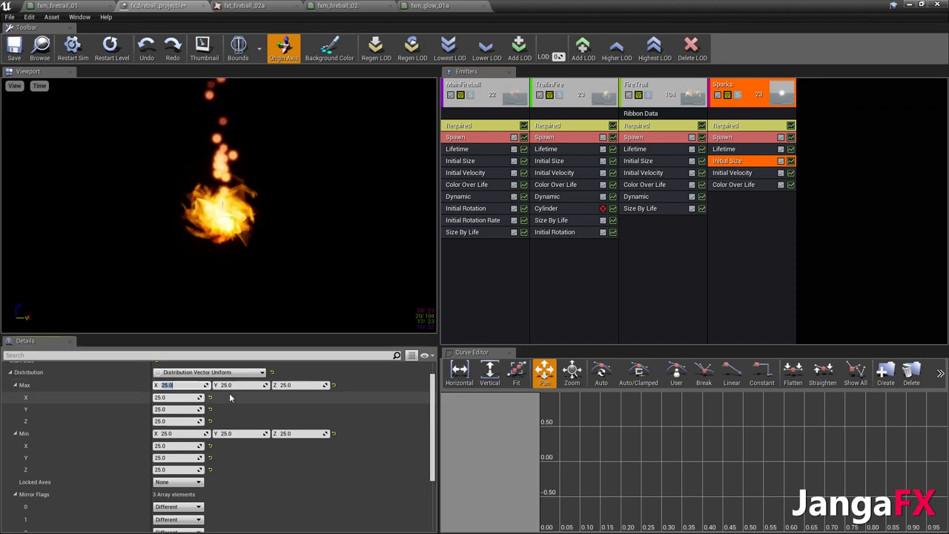
text(10)
key(Tab)
text(10)
key(Return)
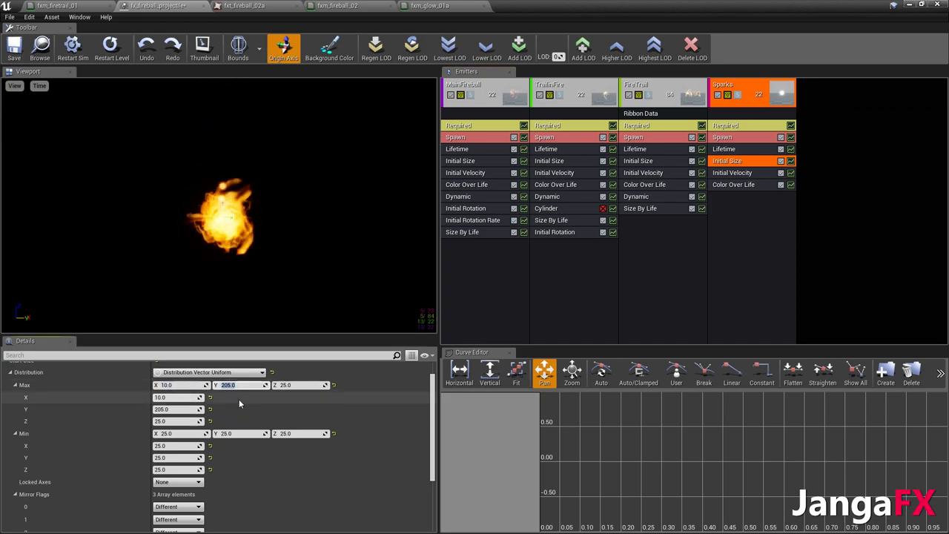
Set the minimum Initial Size of the Sparks emitter to 5 in X and Y
click(182, 434)
text(5)
key(Tab)
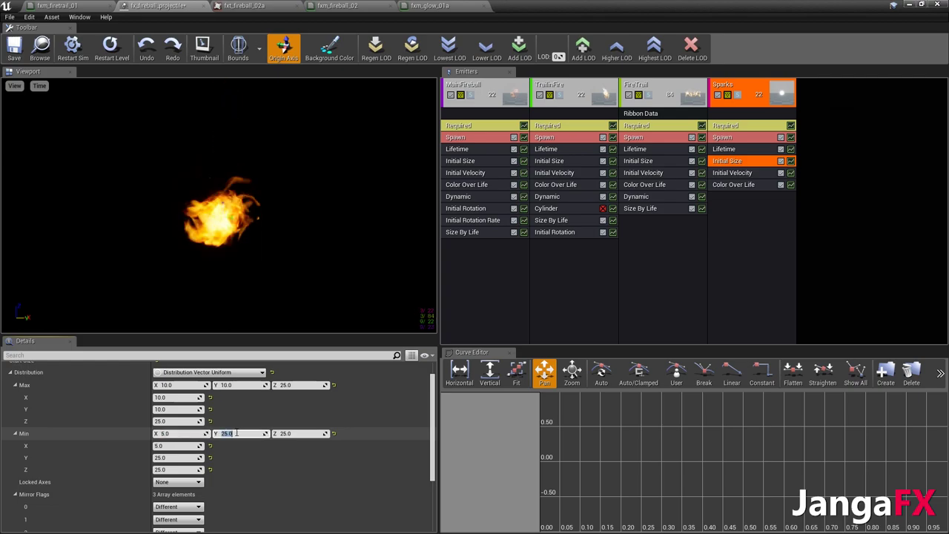
text(5)
key(Return)
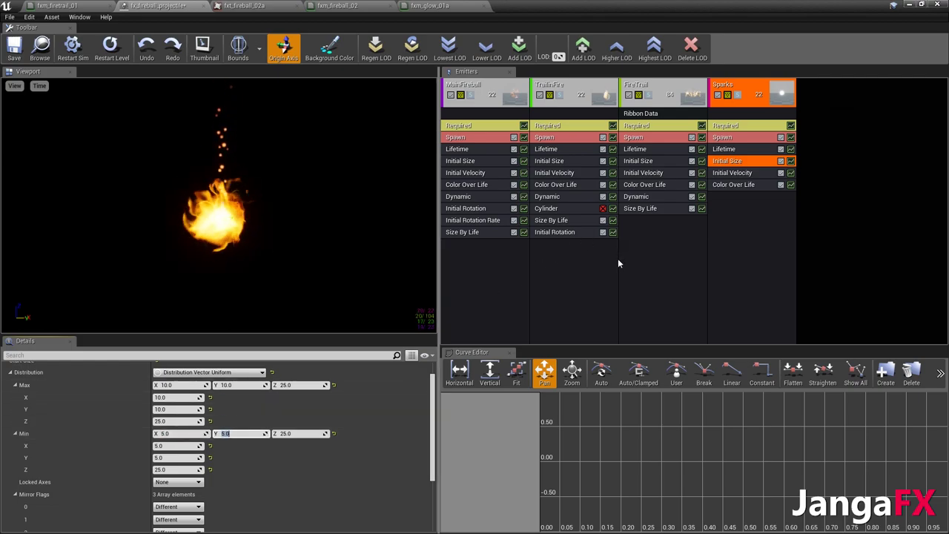
Add a Size By Life module to the Sparks emitter
right_click(741, 221)
mouse_move(764, 429)
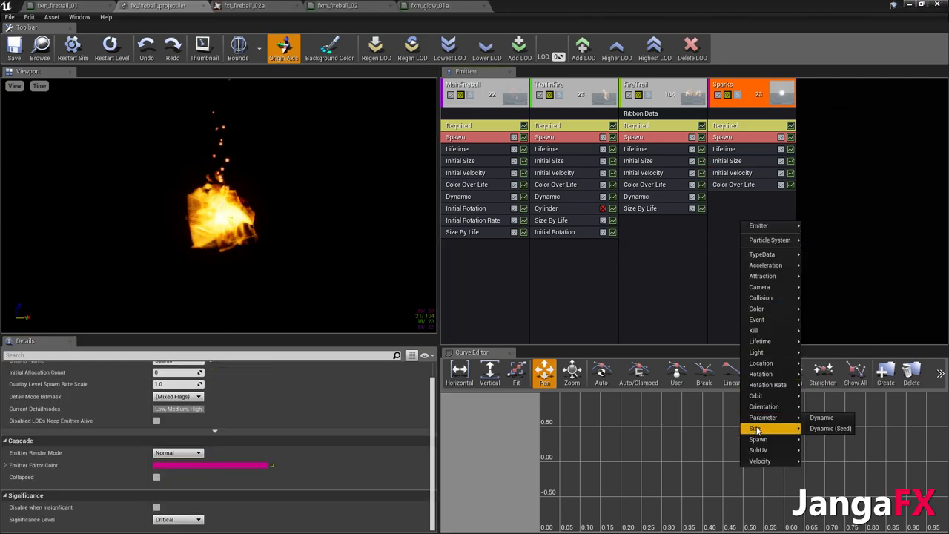
click(825, 450)
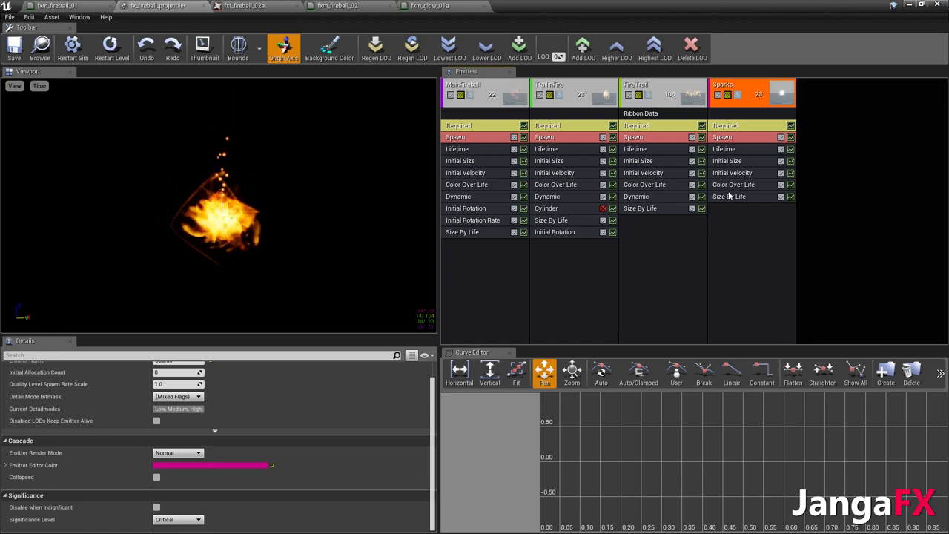
Set the second Size By Life point of the Sparks emitter to an Out Val of 0 in X and Y
click(731, 196)
scroll(215, 445, down, 5)
click(199, 426)
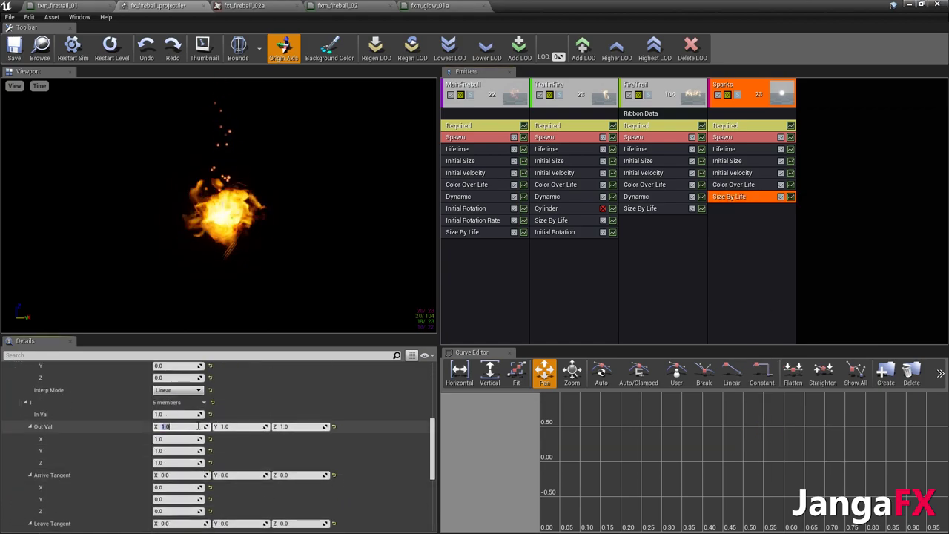
text(0)
click(245, 426)
text(0)
key(Return)
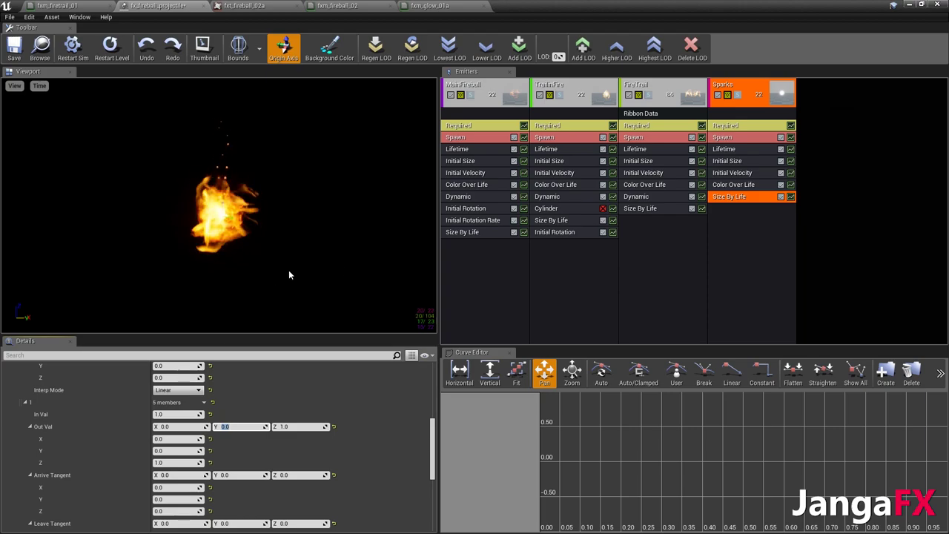
Set the first Size By Life point of the Sparks emitter to an Out Val of 2 in X and Y
click(689, 274)
click(744, 196)
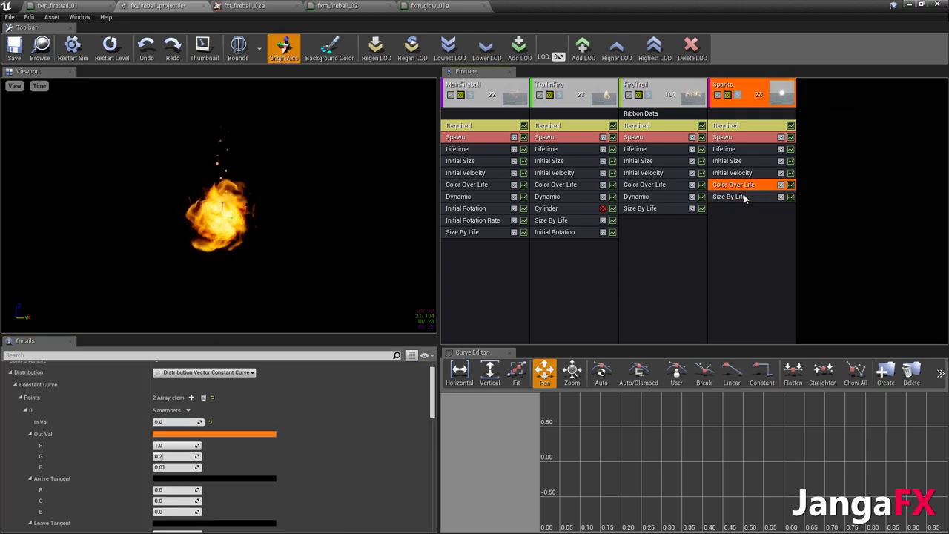
click(236, 435)
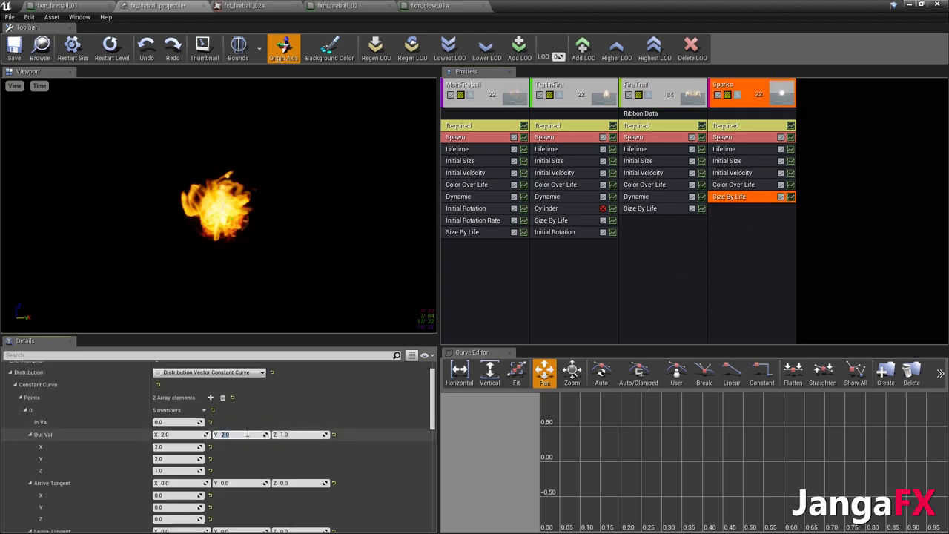
scroll(178, 445, down, 3)
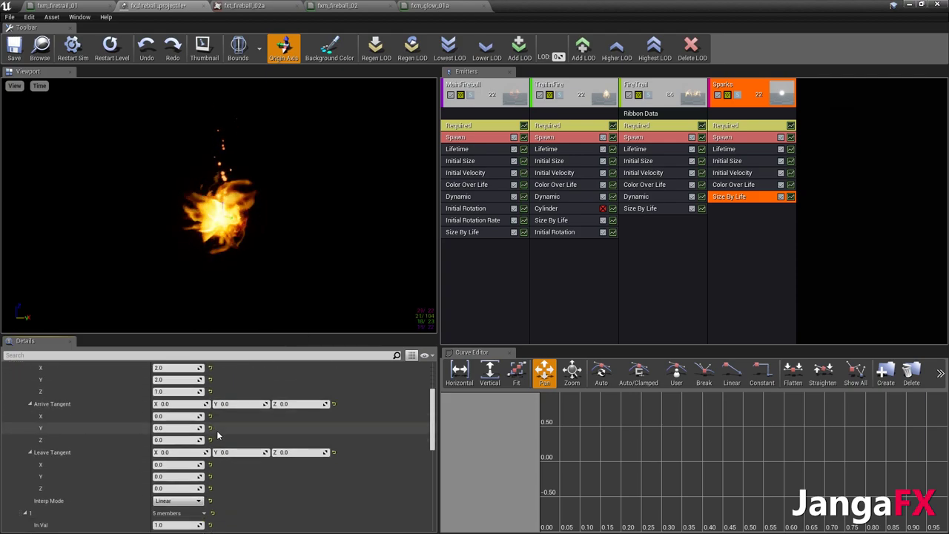
scroll(175, 454, down, 1)
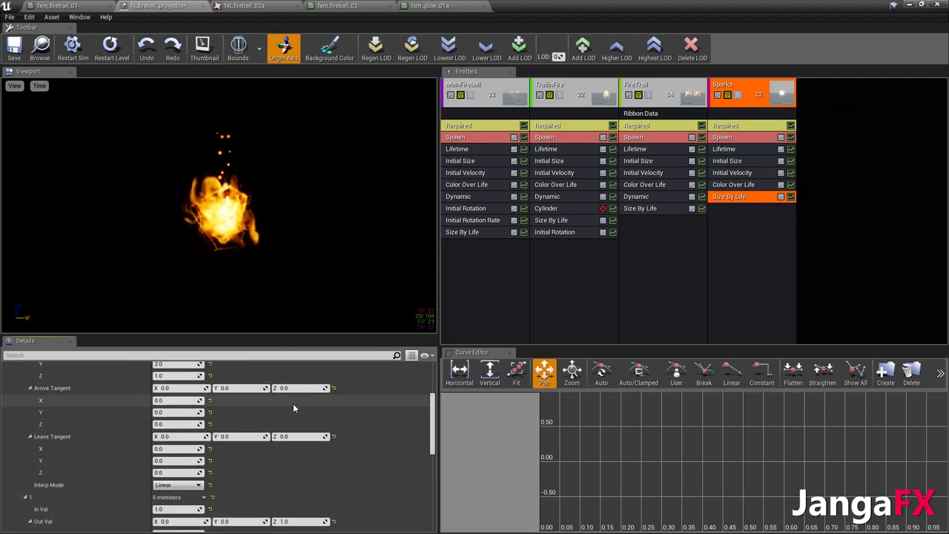
Set the maximum Initial Velocity of the Sparks emitter to 25 in X, Y and Z
click(760, 173)
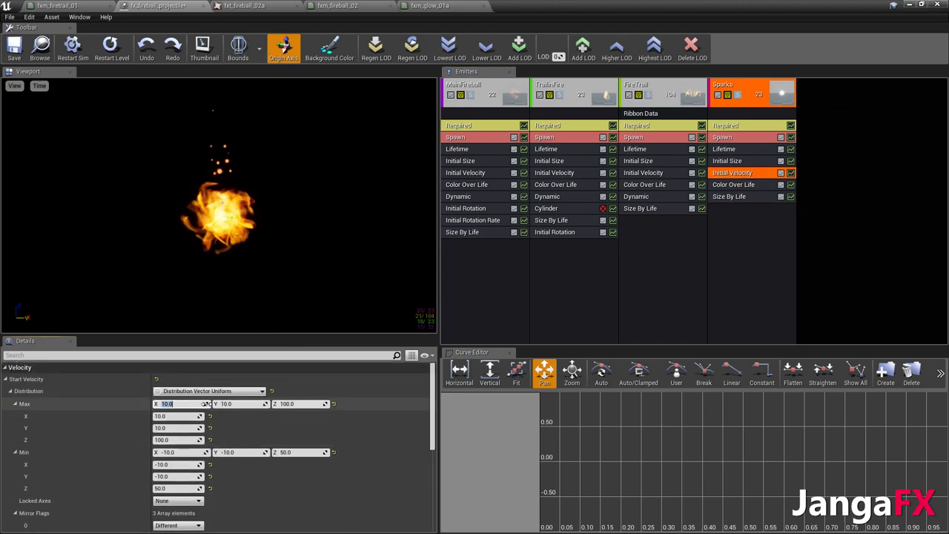
text(25)
click(250, 404)
text(25)
click(300, 404)
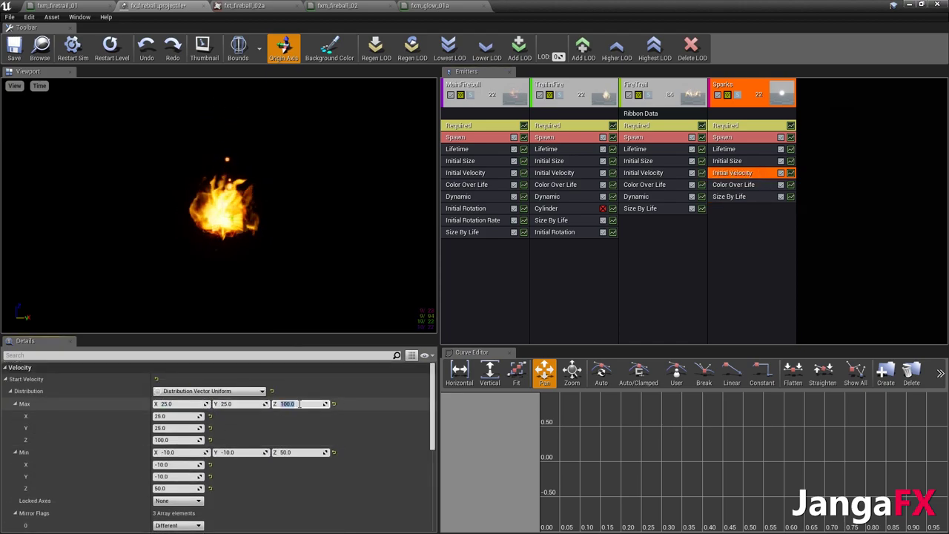
text(25)
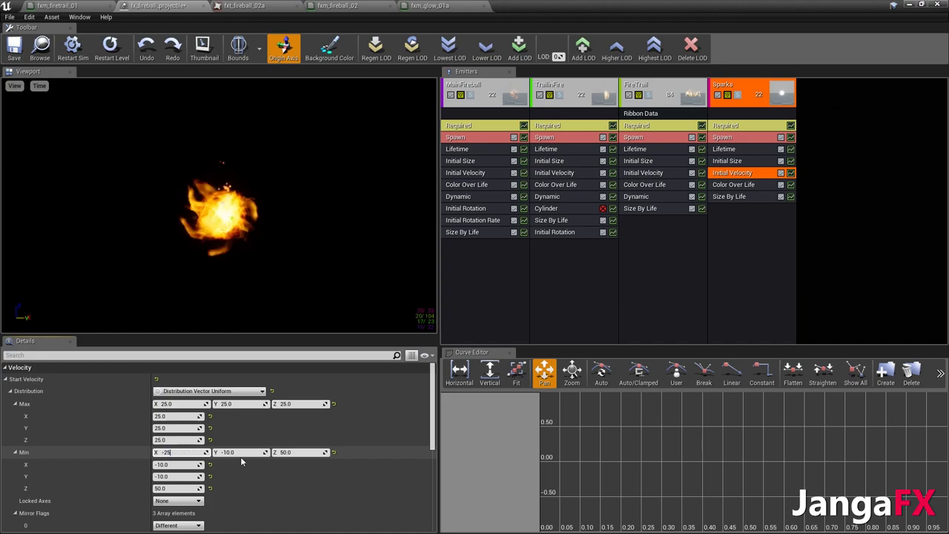
Set the minimum Initial Velocity of the Sparks emitter to -25 in X, Y and Z, and save the particle system
text(-25)
key(Return)
click(234, 453)
text(-25)
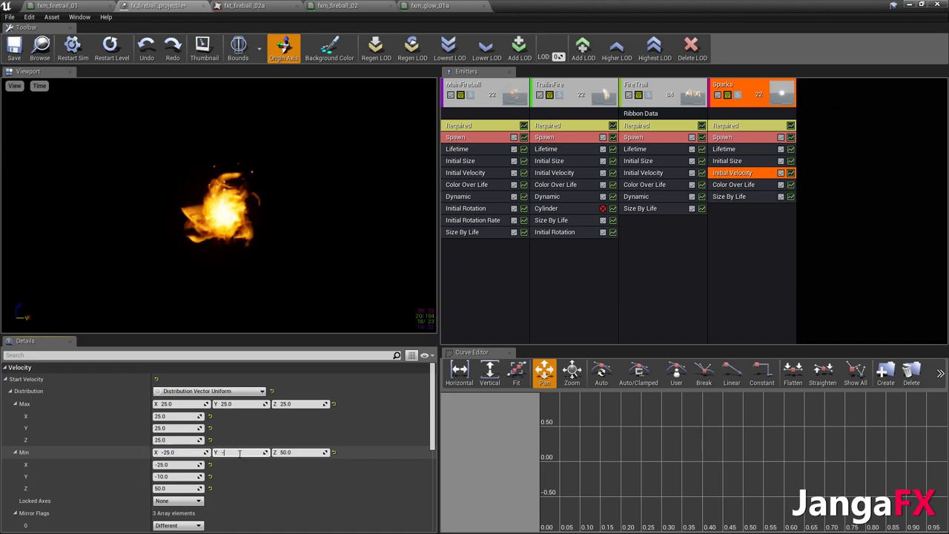
key(Return)
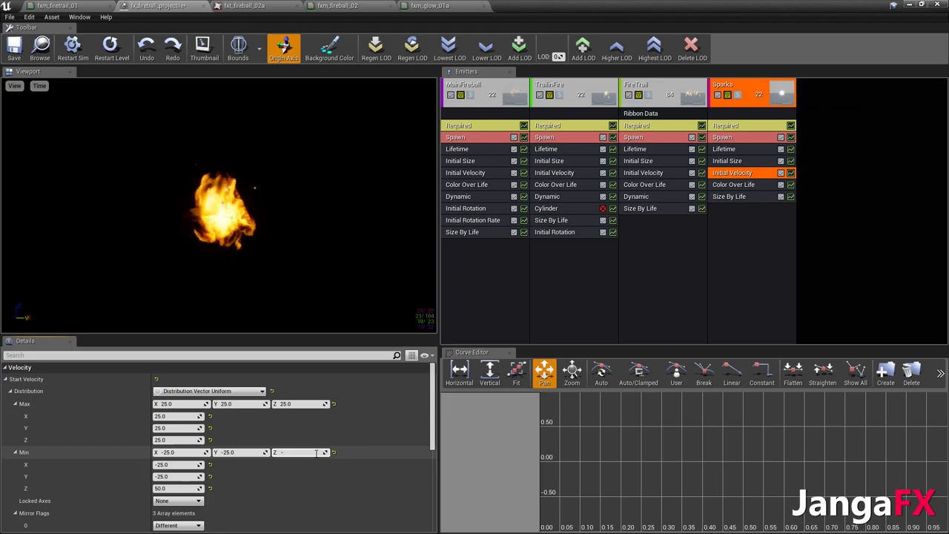
click(317, 454)
text(-25)
key(Return)
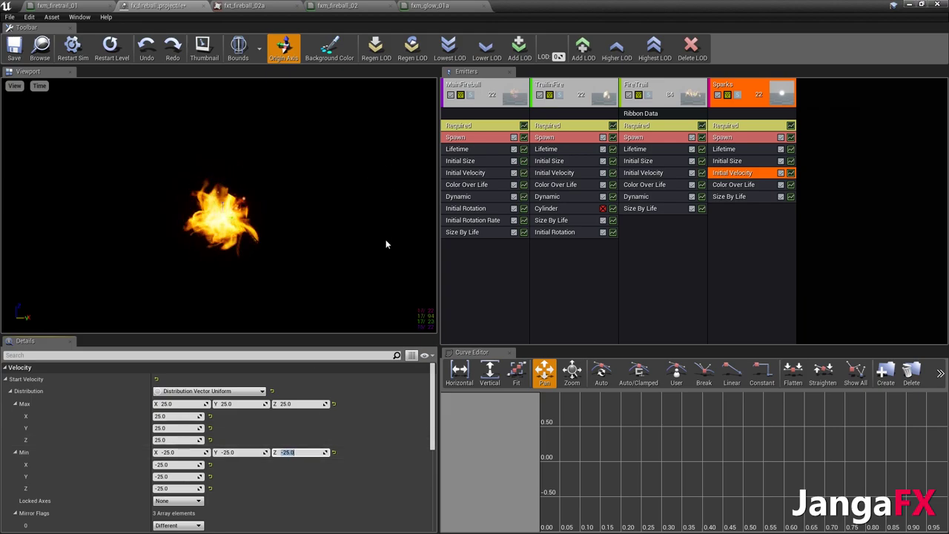
click(15, 49)
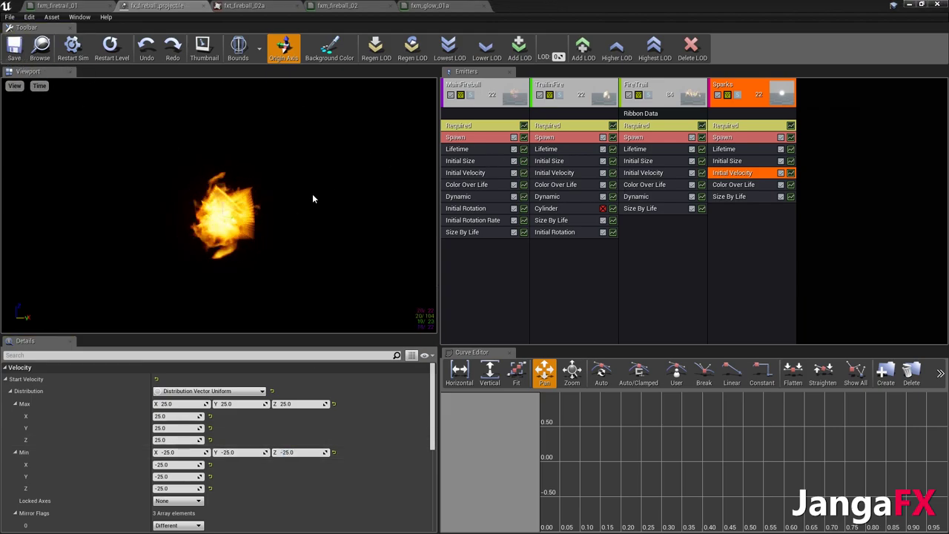
Convert the Sparks emitter to GPU Sprites type data
right_click(731, 113)
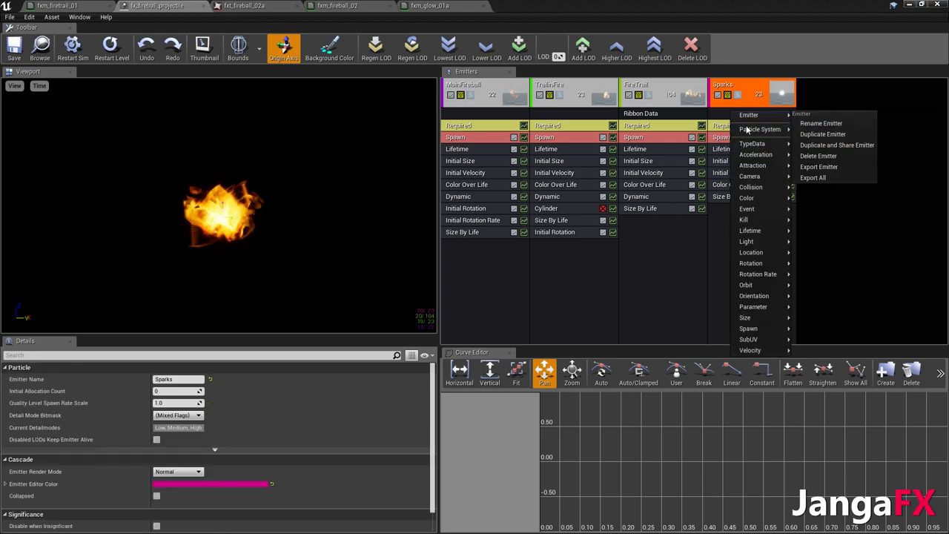
mouse_move(768, 160)
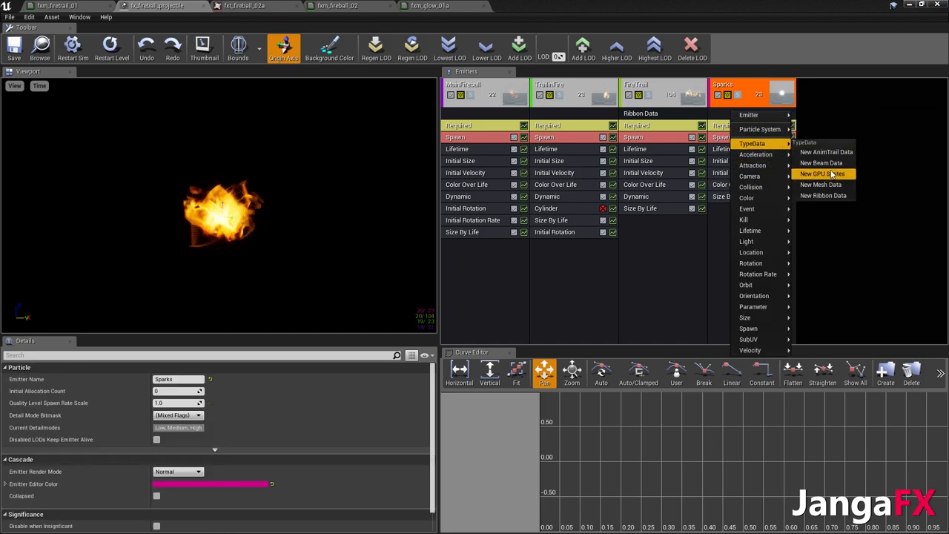
click(832, 174)
Set the constant spawn rate of the Sparks emitter to 100 and save the particle system
click(741, 138)
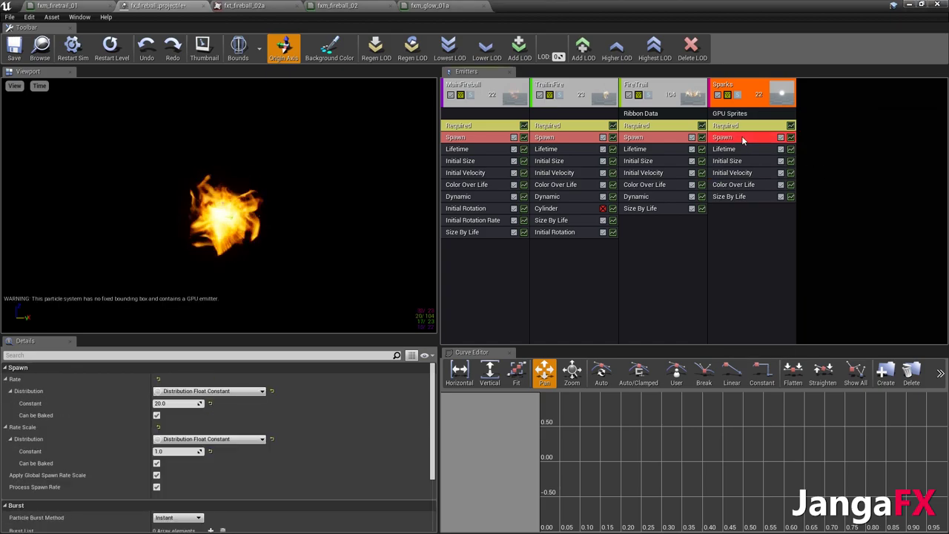
click(178, 403)
text(100)
key(Return)
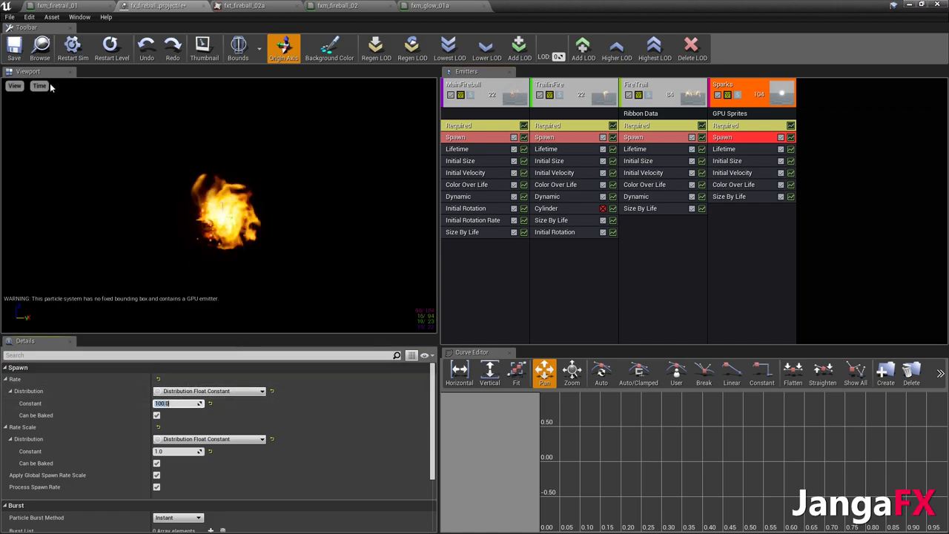
click(13, 54)
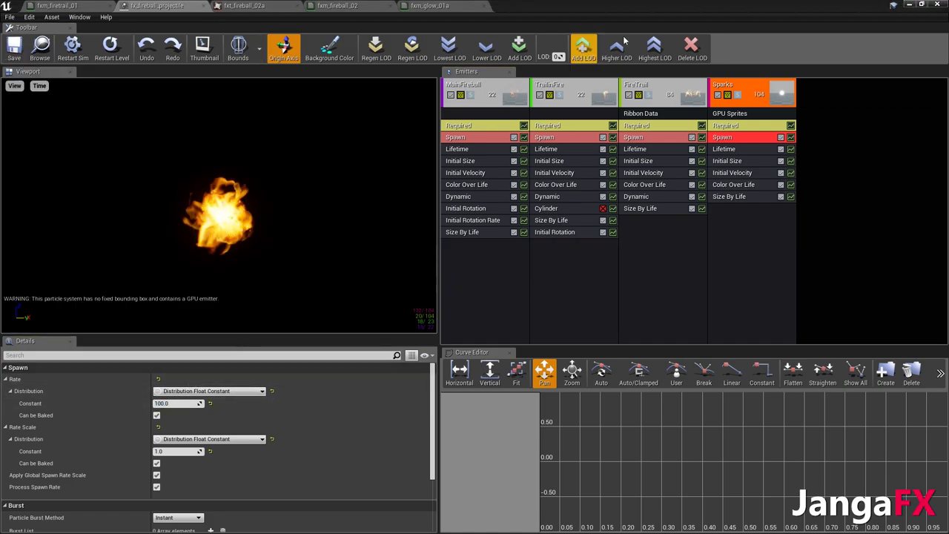
Switch to the level editor and run the level to check the fireball projectile in the forest scene, then stop it
click(910, 5)
click(712, 104)
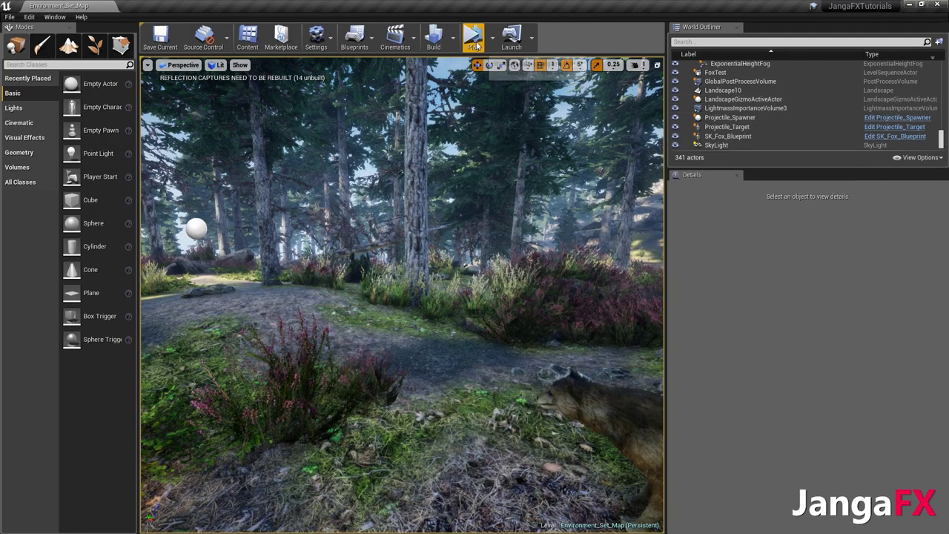
click(473, 35)
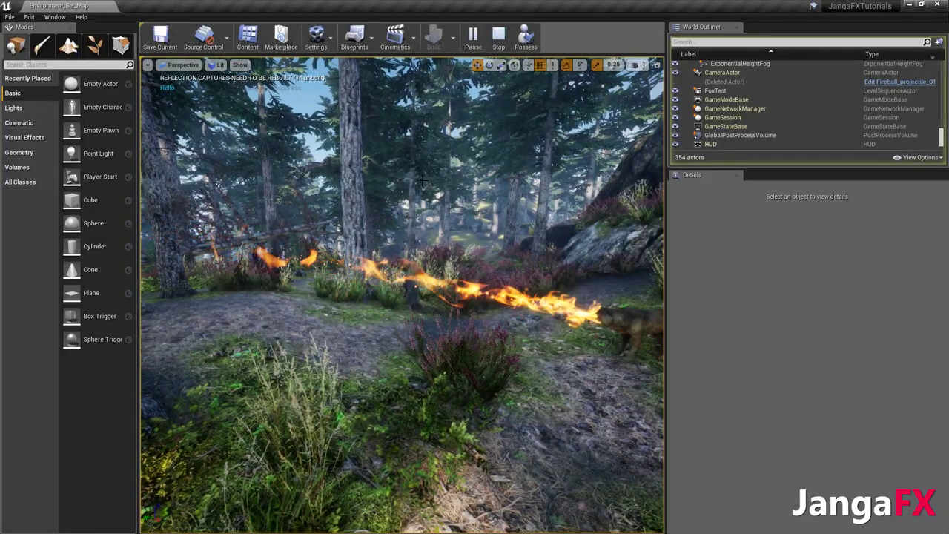
click(499, 37)
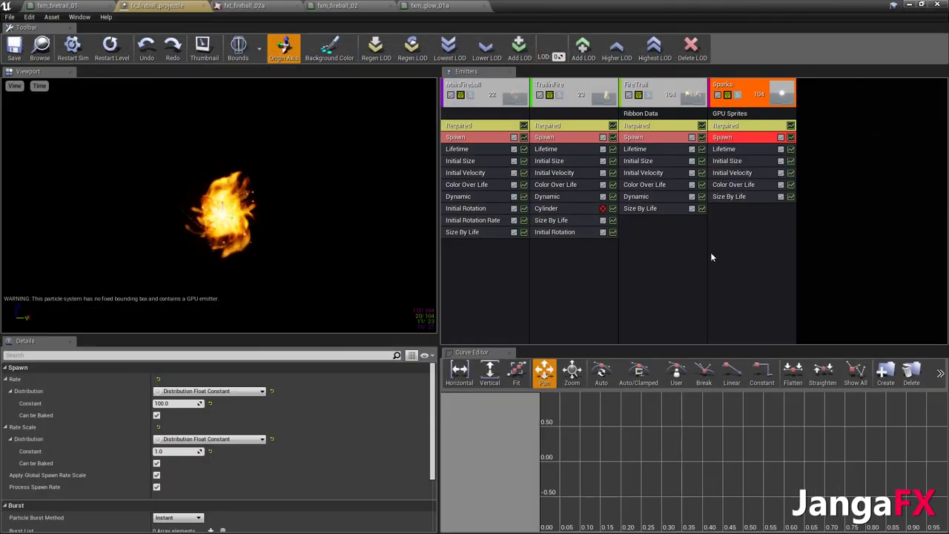
Add a Sphere location module to the Sparks emitter and set its constant Start Radius to 25
right_click(749, 217)
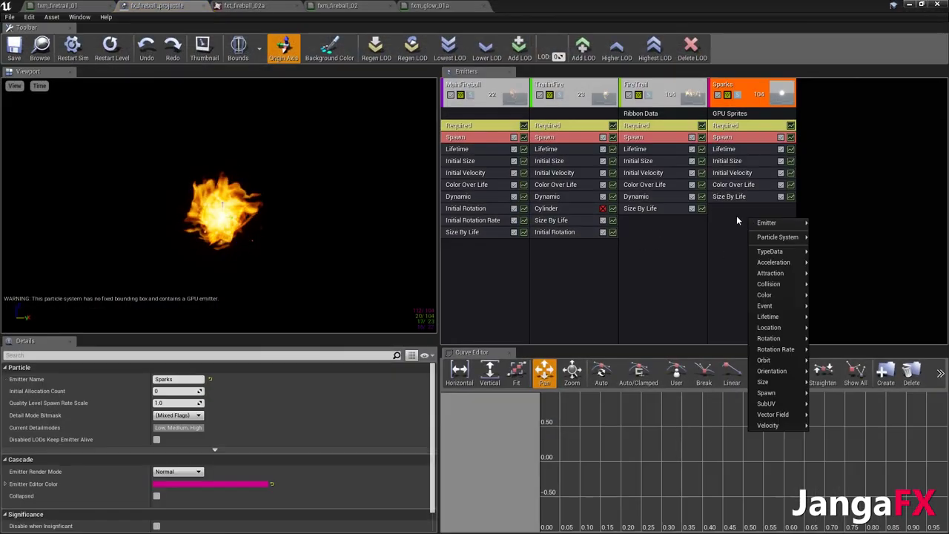
mouse_move(781, 328)
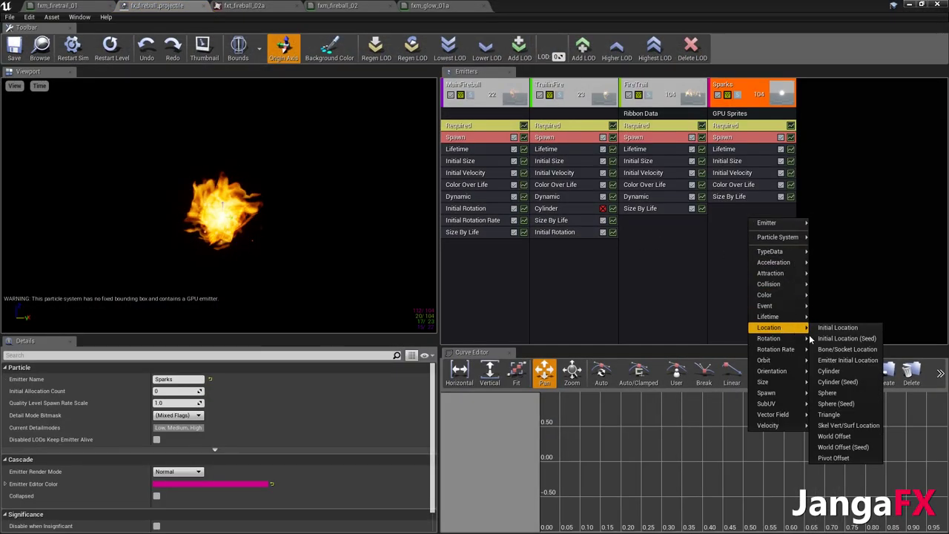
click(828, 393)
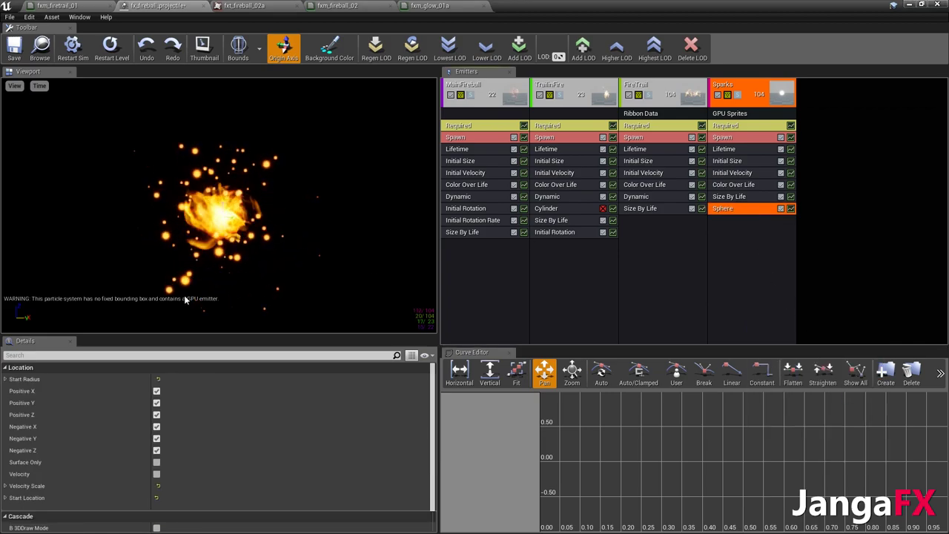
right_click(187, 378)
click(201, 400)
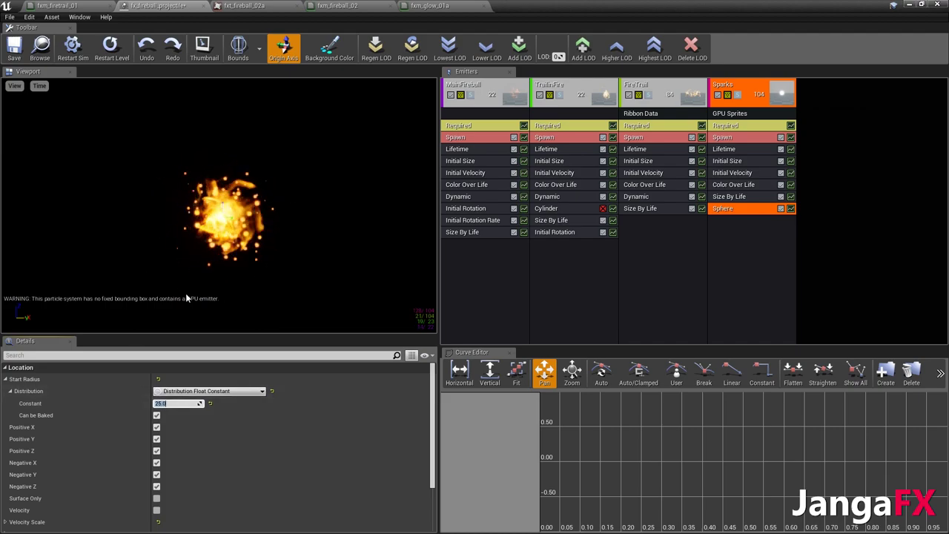
Set the Sphere module's constant Start Radius to 15 and enable its Velocity with a constant Velocity Scale of 2
text(15)
key(Return)
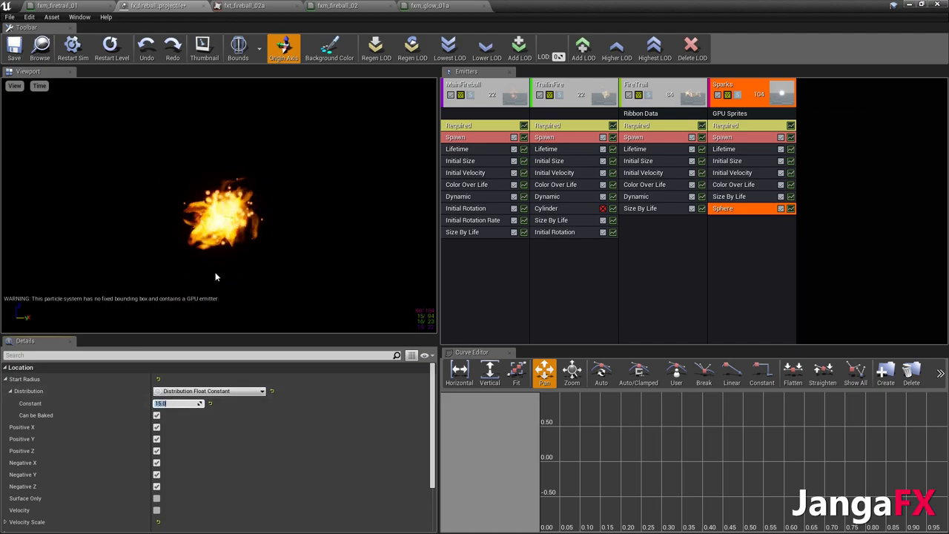
scroll(187, 446, down, 1)
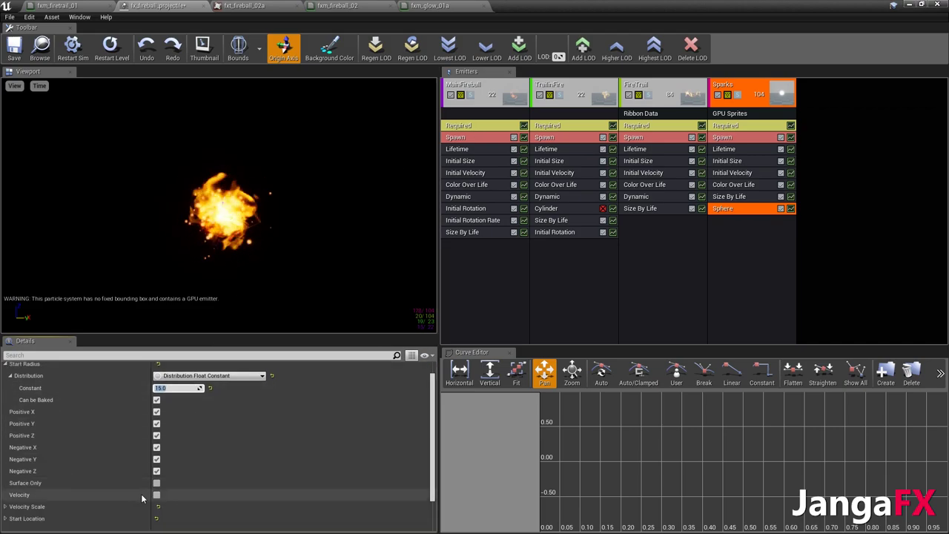
click(156, 495)
scroll(76, 463, down, 2)
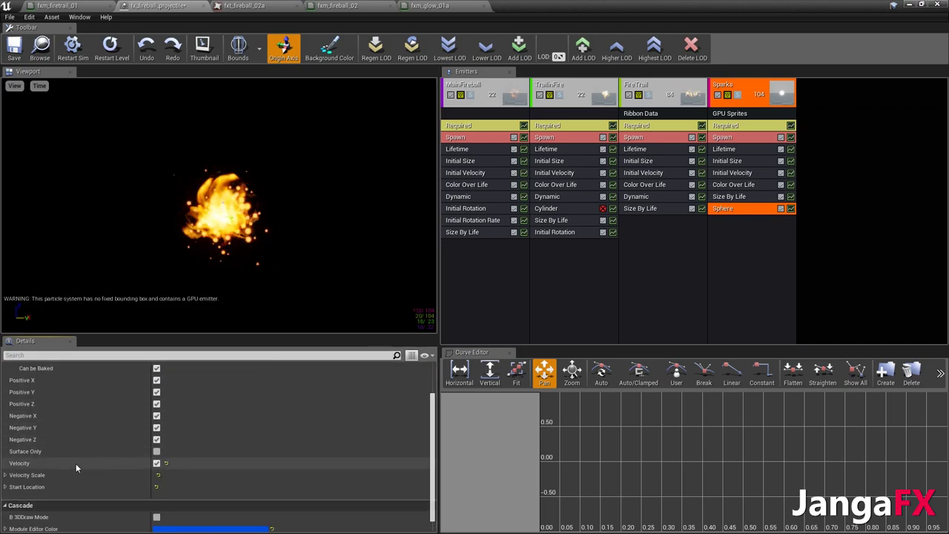
right_click(57, 477)
click(83, 499)
click(159, 500)
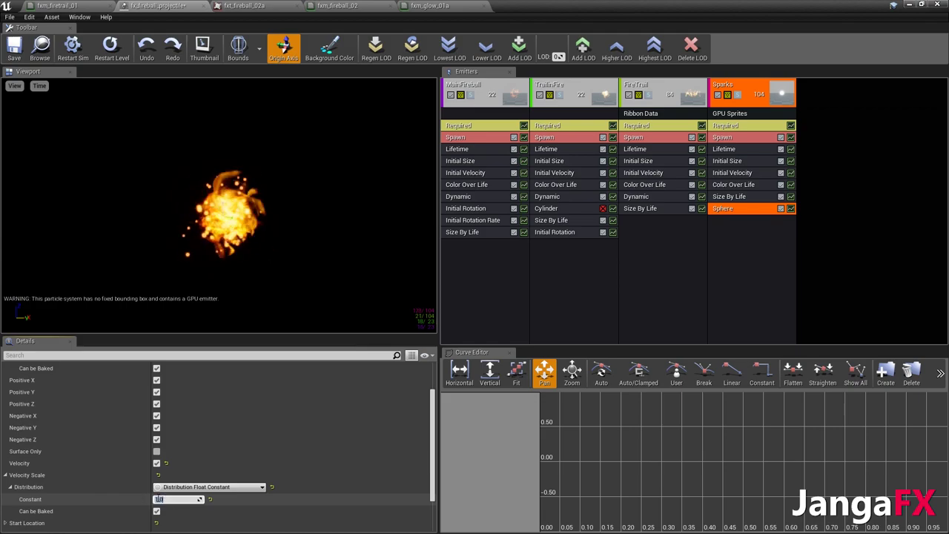
text(2)
key(Return)
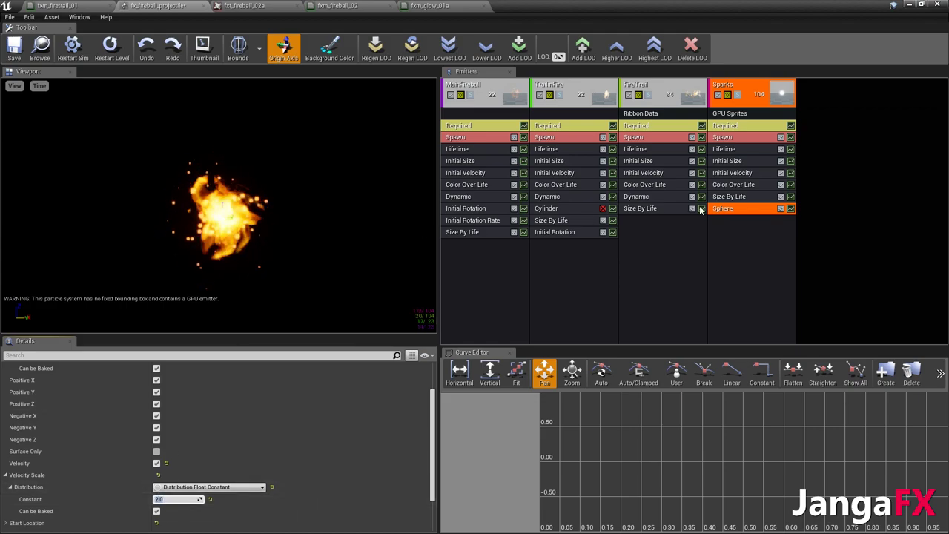
Add a Drag acceleration module to the Sparks emitter and save the particle system
right_click(743, 233)
mouse_move(785, 273)
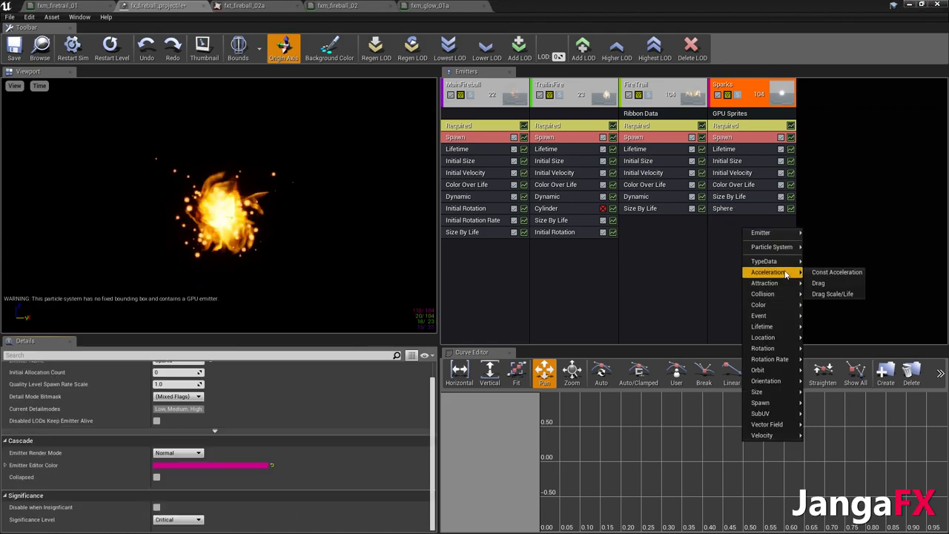
click(819, 283)
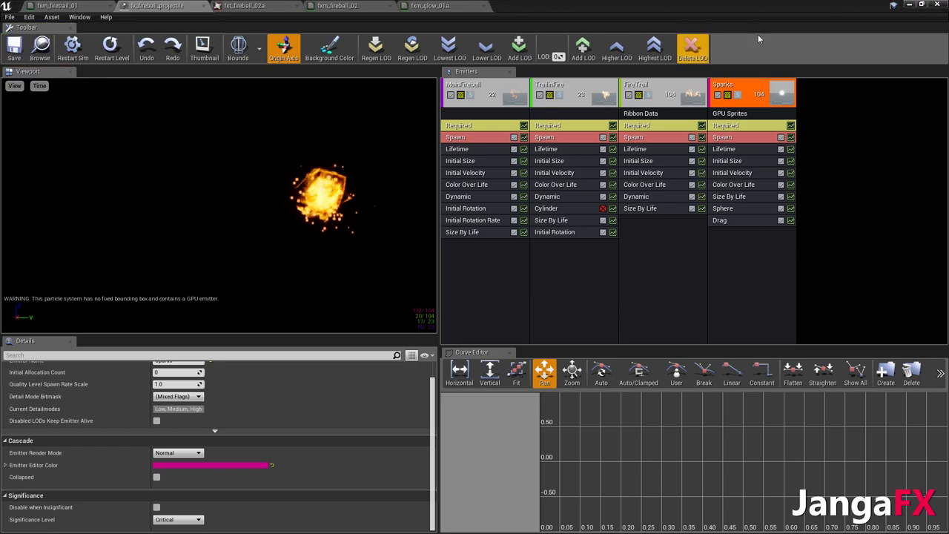
Run the level in the level editor to check the fireball's sparks, stop it and return to the particle system
click(909, 5)
click(684, 104)
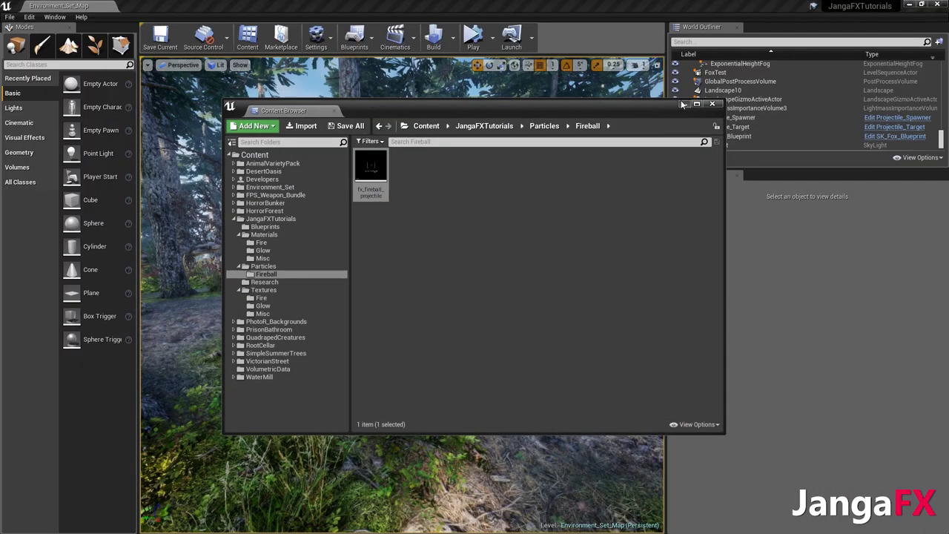
click(474, 39)
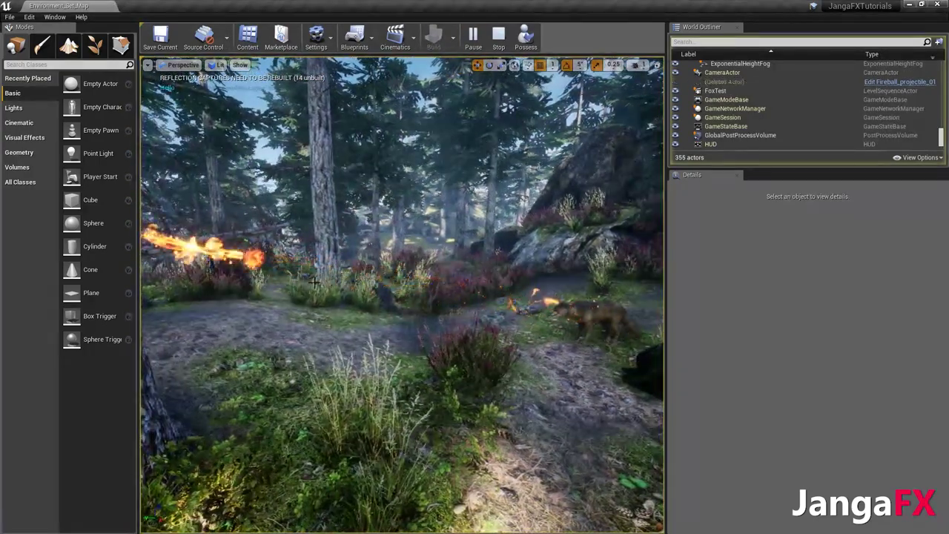
key(Escape)
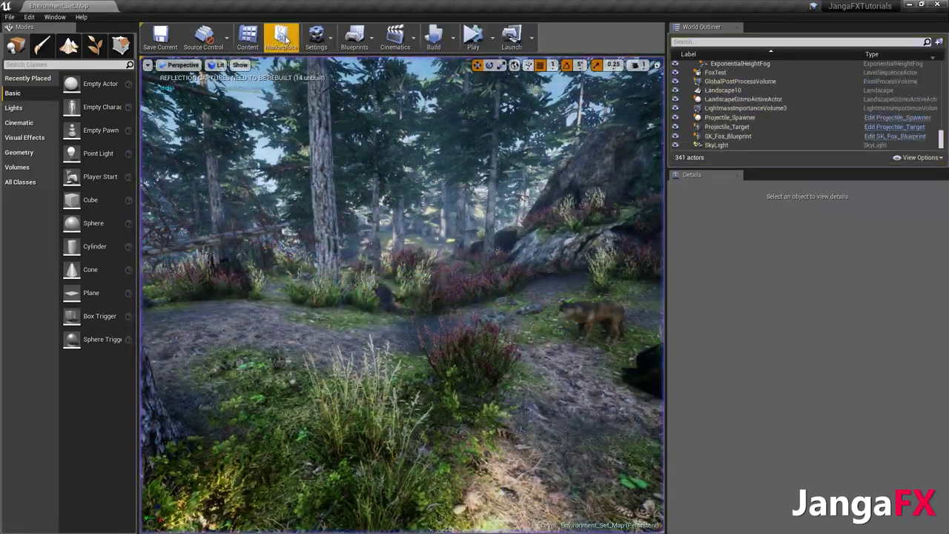
click(248, 37)
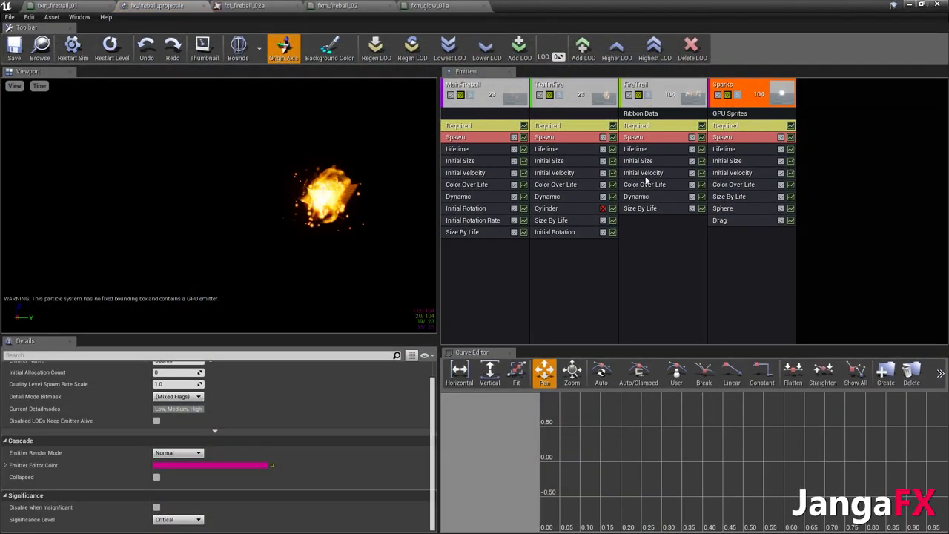
Set the Sparks emitter's maximum Lifetime to 1.5 and save the particle system
click(740, 149)
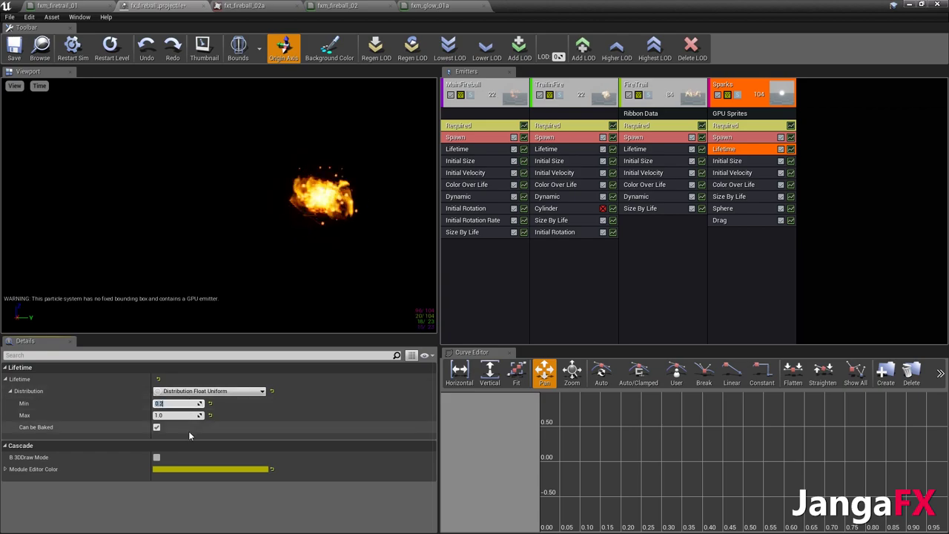
click(182, 415)
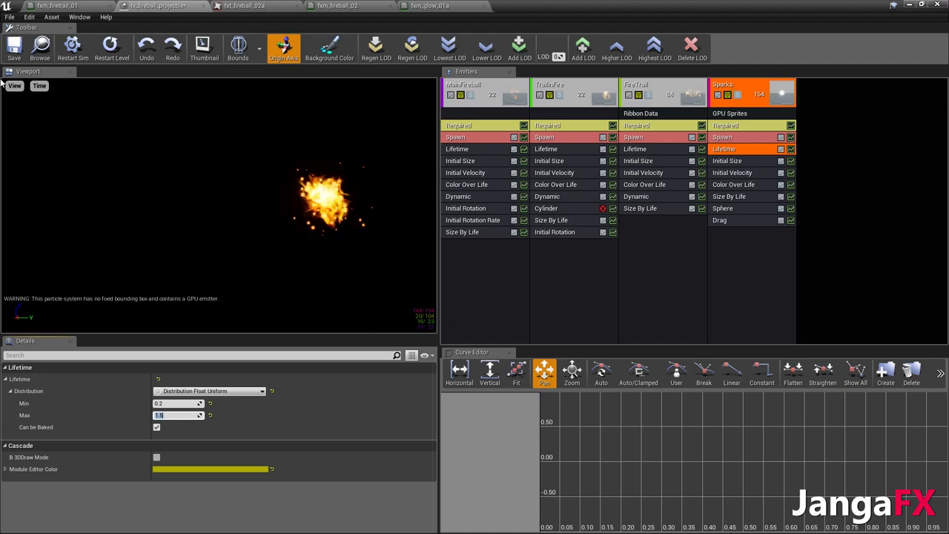
click(13, 58)
click(751, 272)
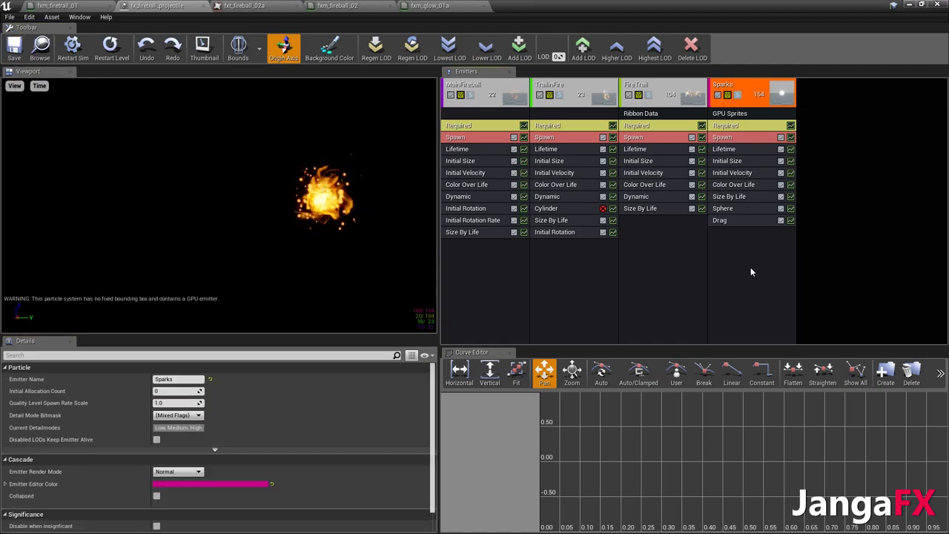
Load the Sparks emitter's Color Over Life module into the curve editor
click(745, 183)
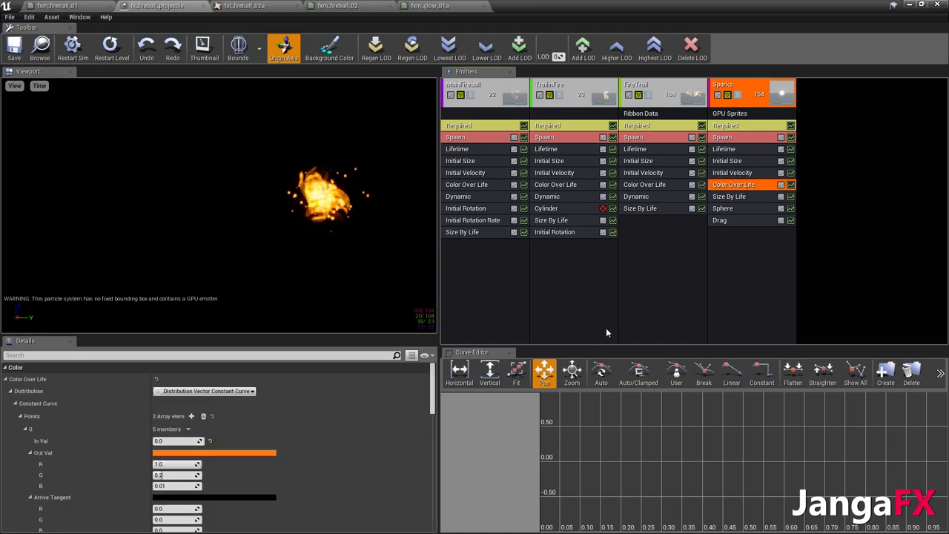
drag(623, 346, 623, 254)
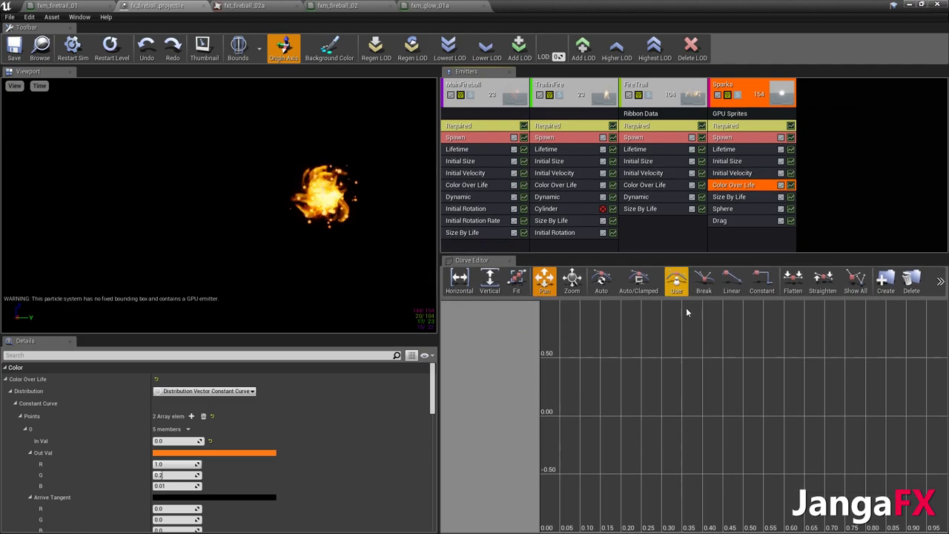
scroll(686, 350, down, 5)
scroll(675, 363, down, 3)
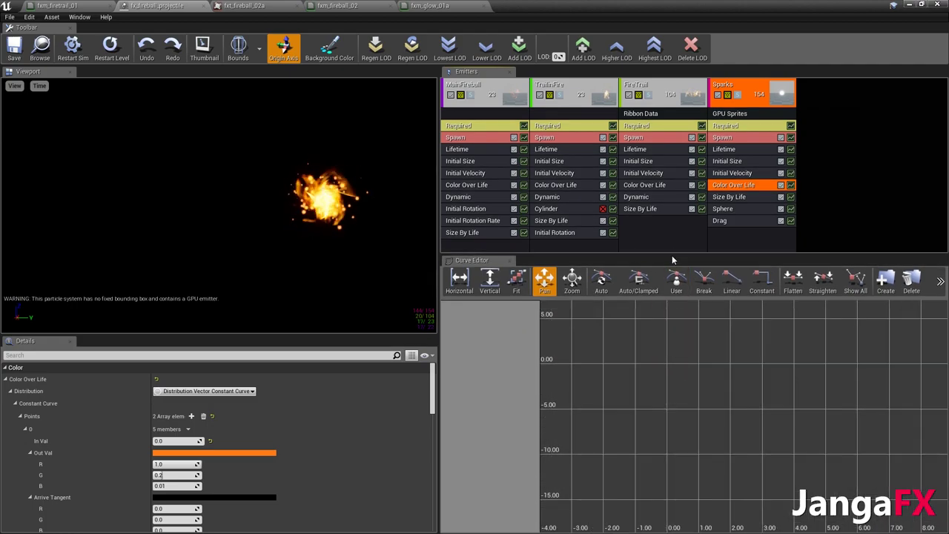
drag(670, 253, 630, 324)
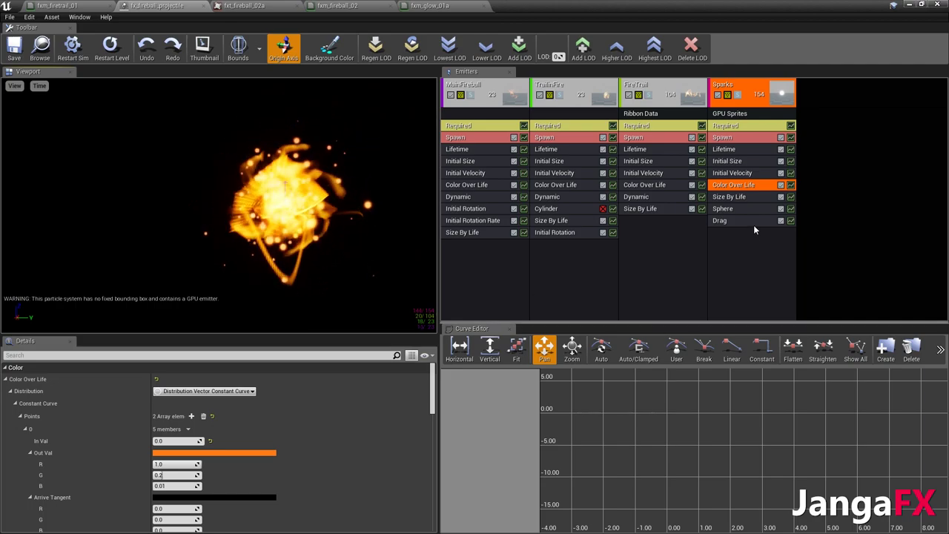
click(790, 184)
scroll(674, 416, up, 1)
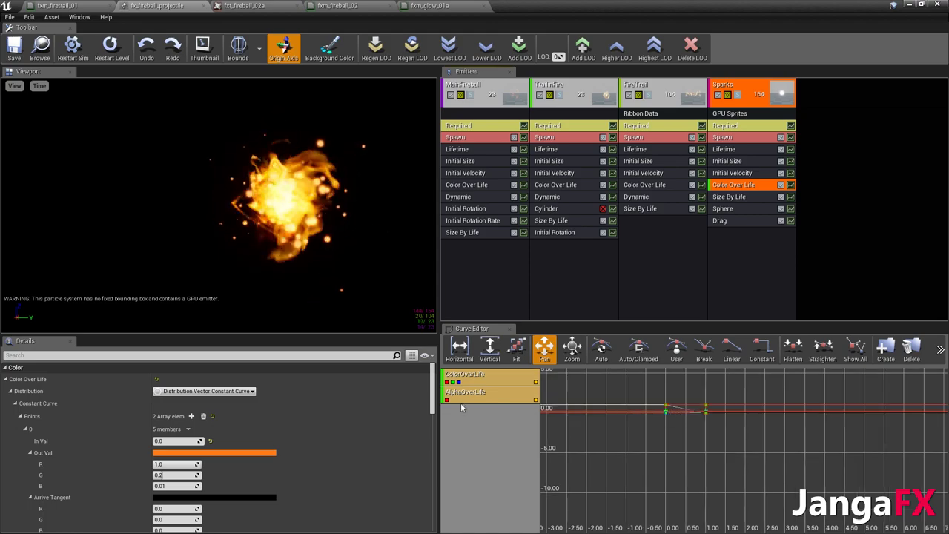
Remove the ColorOverLife curve from the curve editor and fit the view to the AlphaOverLife curve
right_click(474, 377)
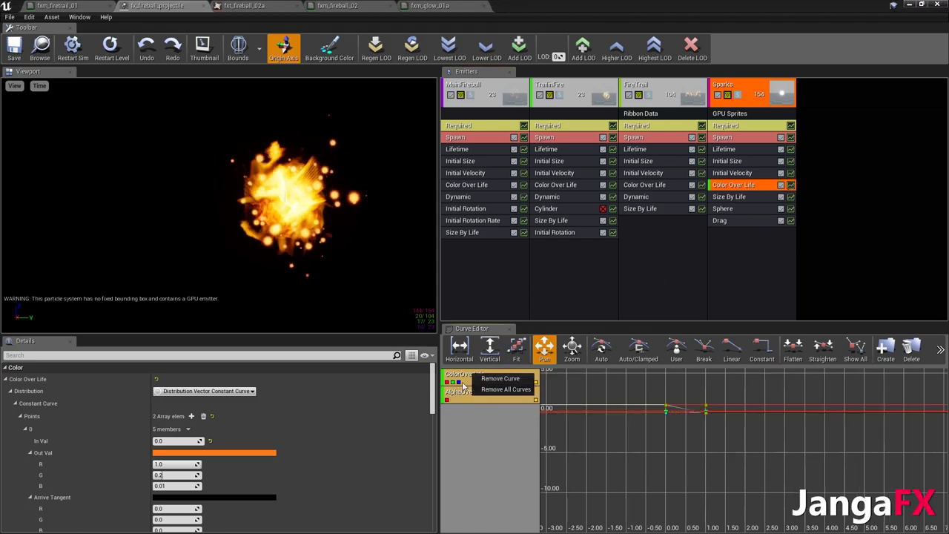
click(499, 379)
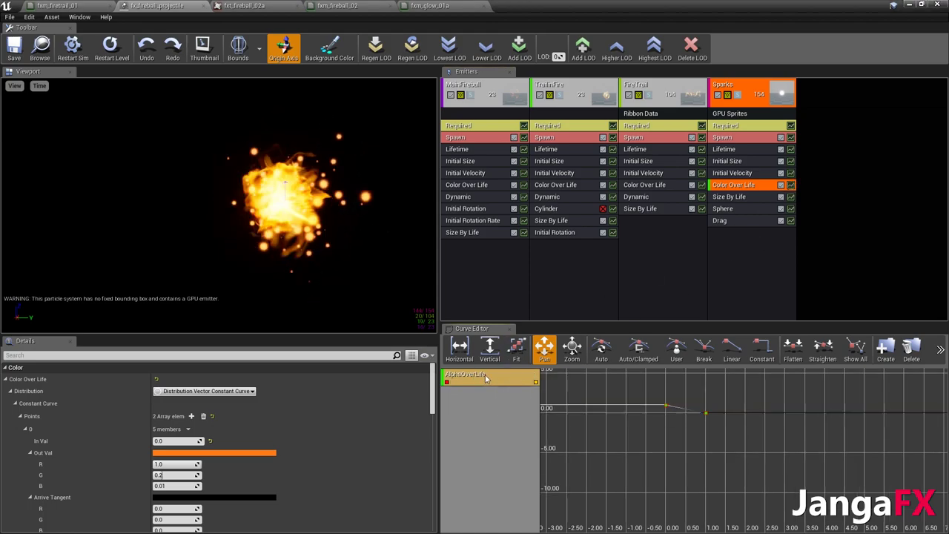
scroll(666, 412, up, 5)
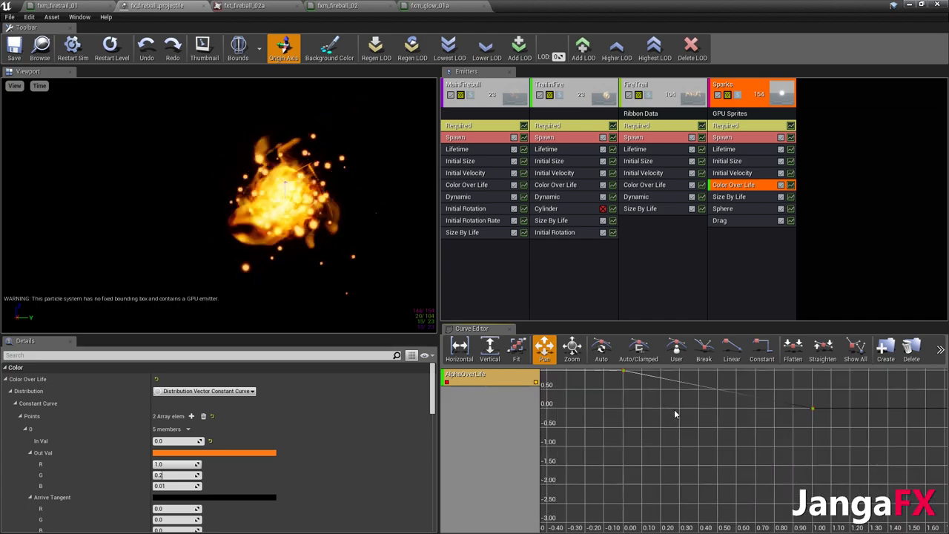
click(460, 349)
click(489, 353)
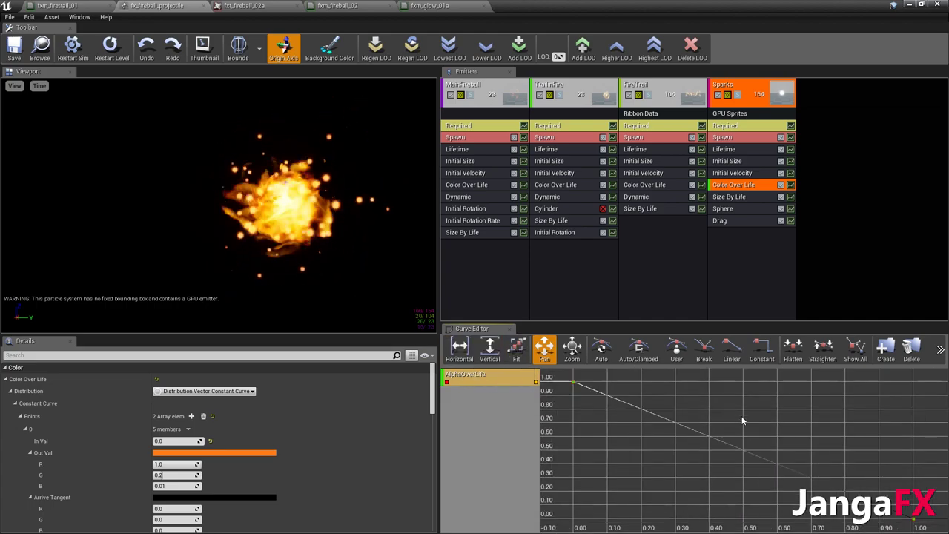
Add four keys to the AlphaOverLife curve at times of about 0.17, 0.37, 0.56 and 0.81, with values alternating between 0 and 1
ctrl+click(621, 400)
drag(621, 400, 631, 517)
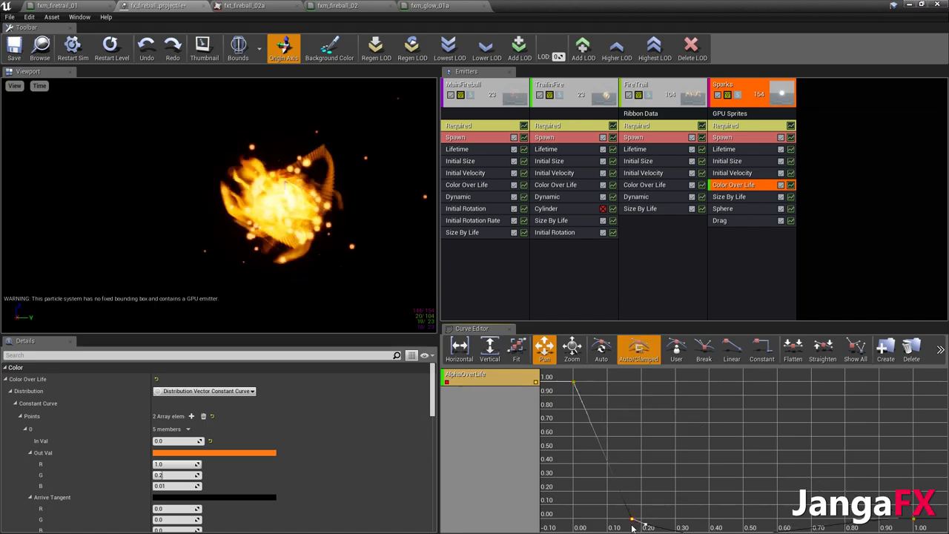
mouse_move(701, 470)
mouse_down()
mouse_move(685, 427)
mouse_move(692, 465)
mouse_up()
ctrl+click(682, 491)
scroll(693, 466, down, 1)
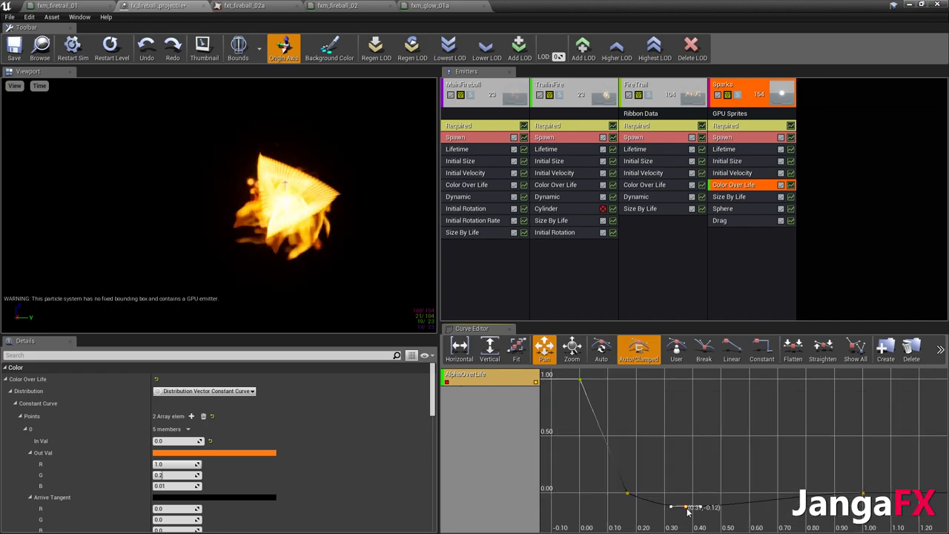
drag(685, 506, 682, 381)
ctrl+click(749, 413)
ctrl+drag(749, 413, 811, 380)
ctrl+click(790, 492)
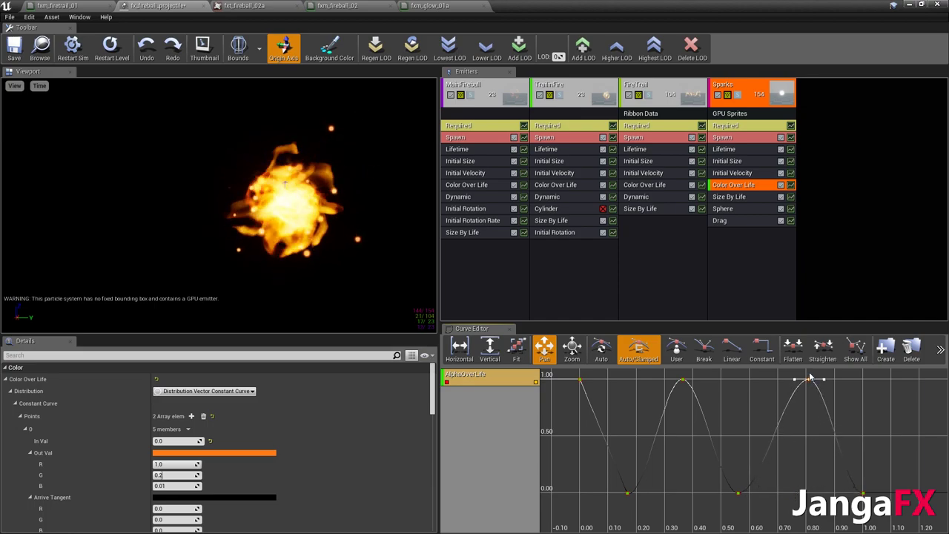
scroll(647, 390, down, 1)
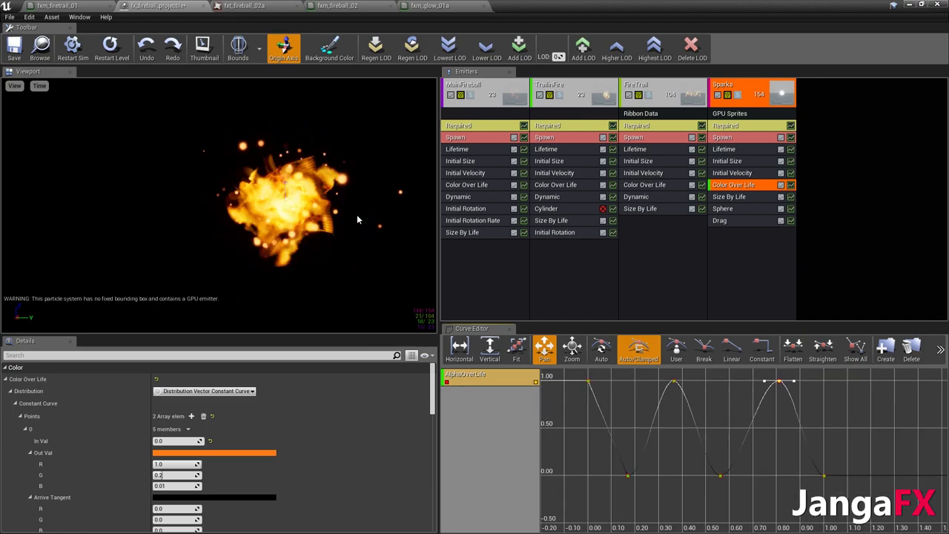
Set the first key of the AlphaOverLife curve to Auto/Clamped interpolation
click(702, 399)
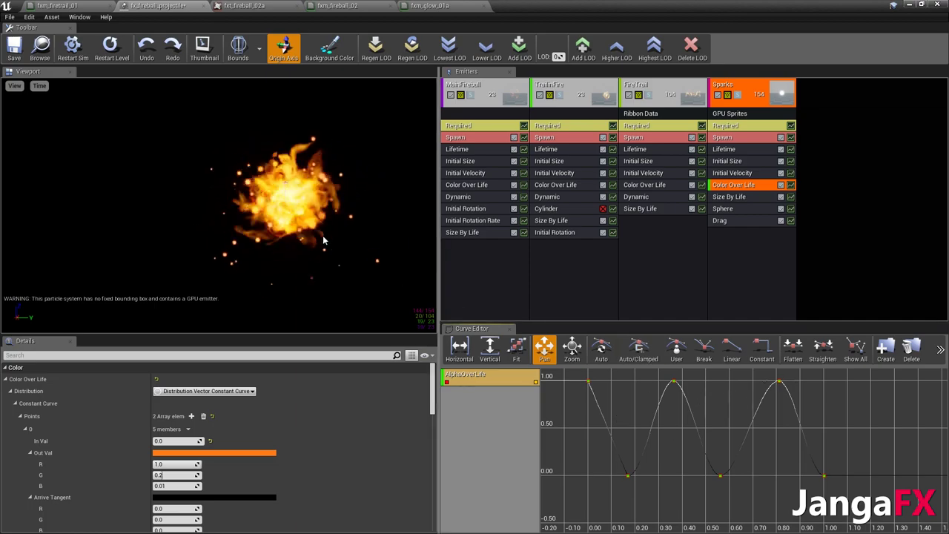
scroll(597, 402, down, 1)
drag(588, 384, 661, 408)
click(661, 408)
right_click(661, 408)
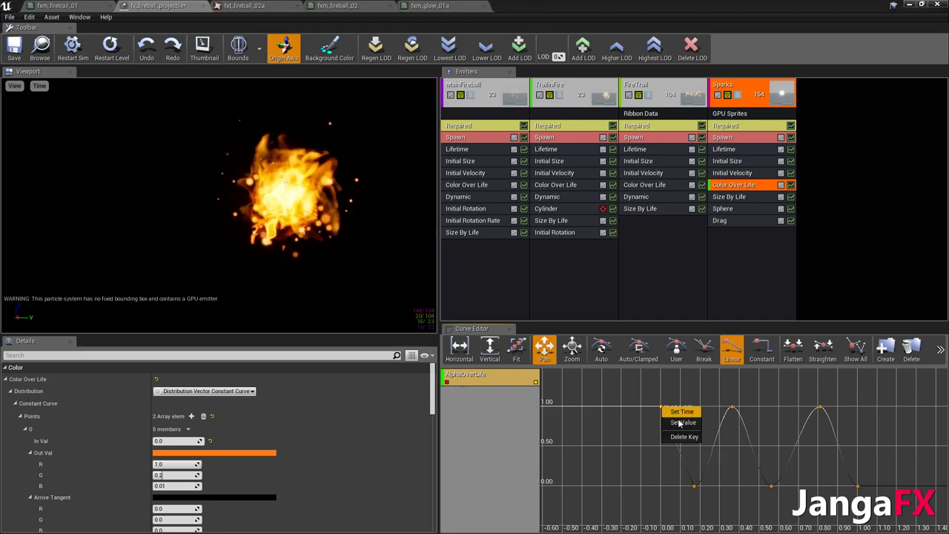
click(645, 404)
click(661, 407)
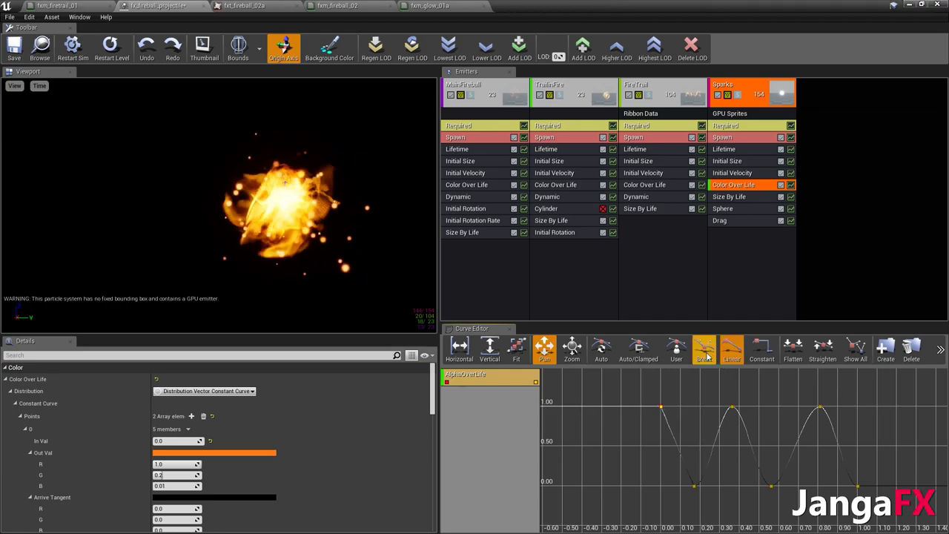
click(603, 350)
click(637, 356)
Add two more zero-value keys to the AlphaOverLife curve at times of about 0.25 and 0.65 to widen both dips
click(733, 408)
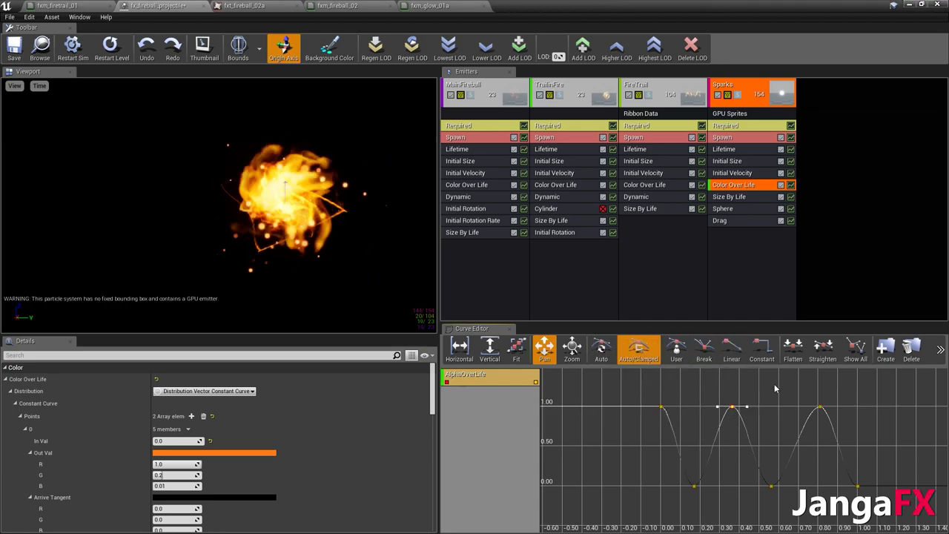
click(632, 478)
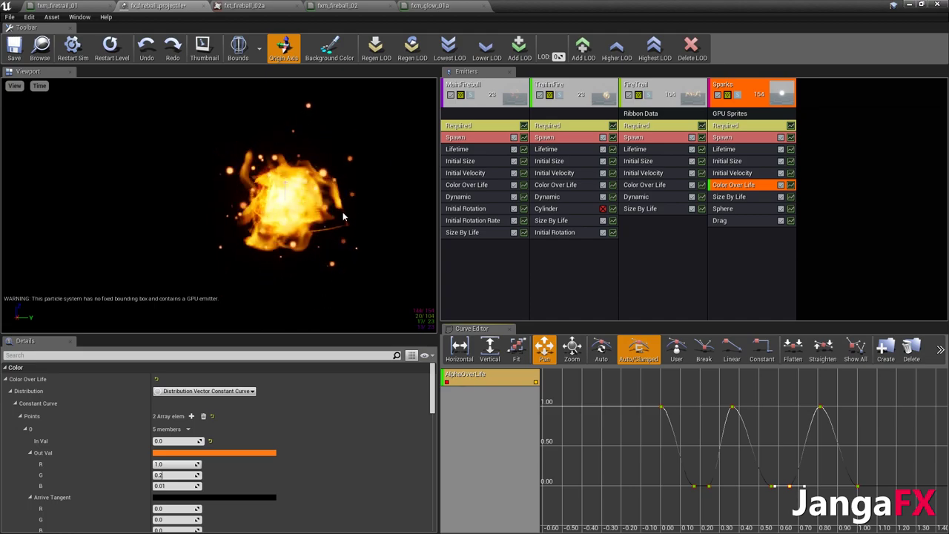
click(781, 434)
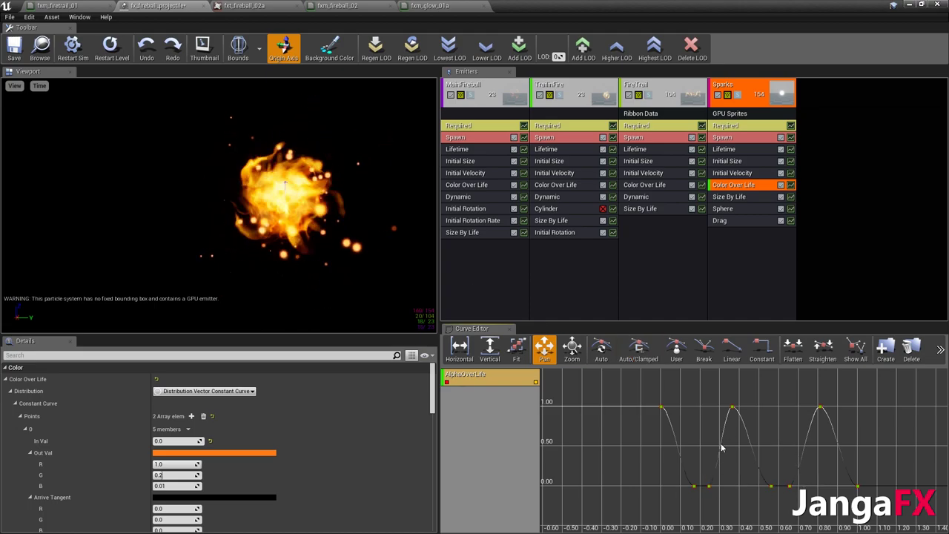
Change the AlphaOverLife key at about 0.25 to Auto interpolation
click(732, 408)
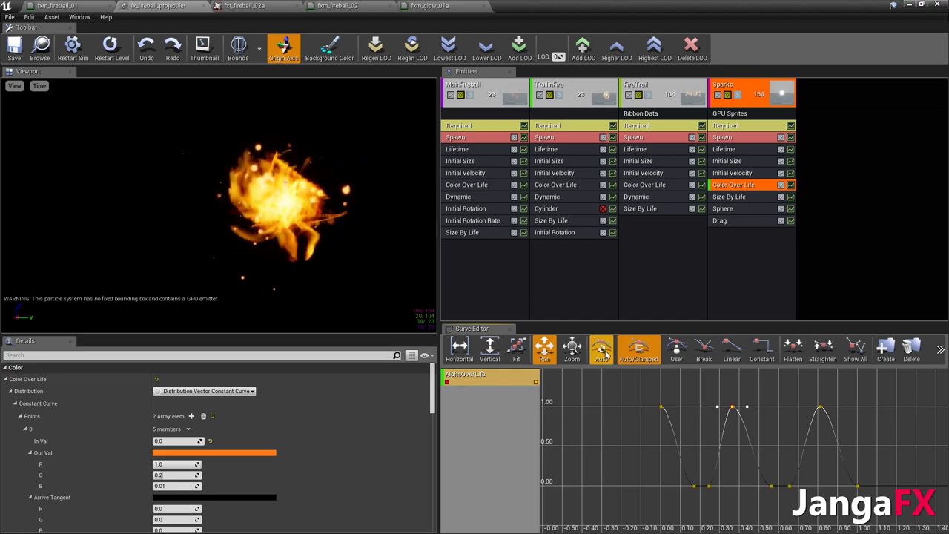
mouse_move(678, 464)
mouse_down()
mouse_move(708, 482)
mouse_move(684, 448)
mouse_up()
click(716, 470)
click(602, 353)
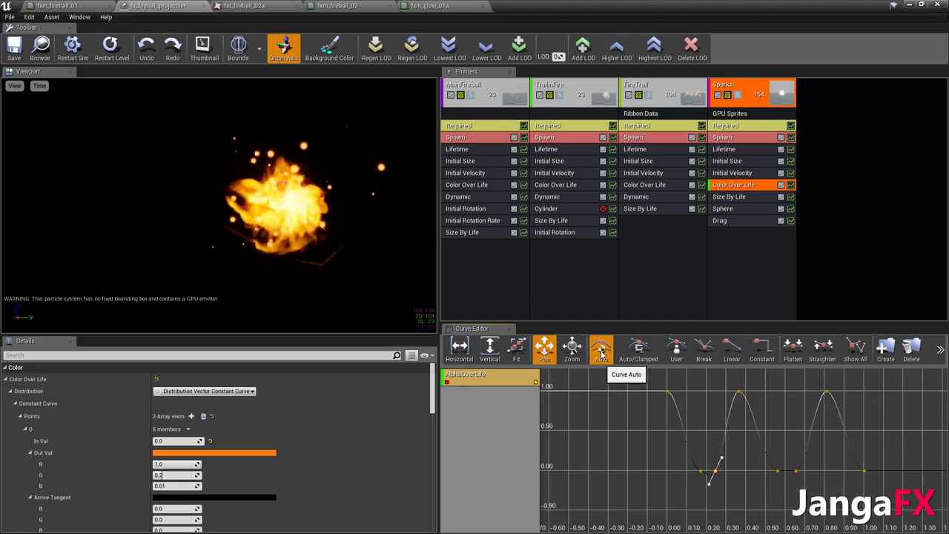
Undo the last interpolation change on the AlphaOverLife curve and save the particle system
key(ctrl+z)
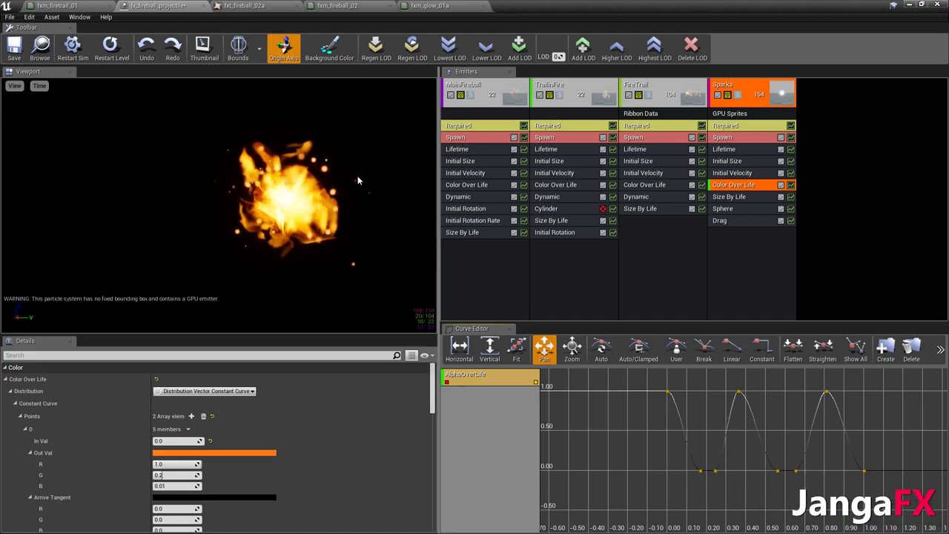
click(14, 48)
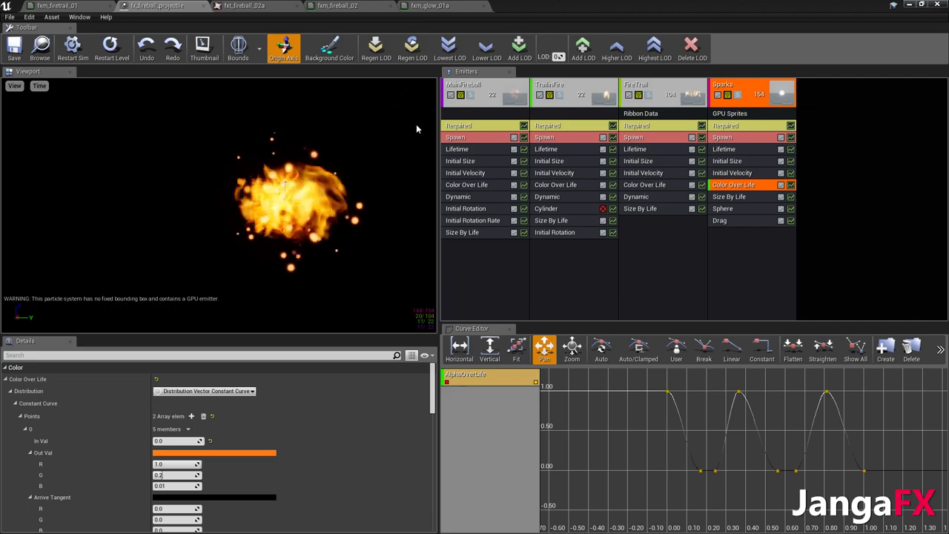
Set the X and Y out values of the first Size By Life point on the Sparks emitter to 1.5 and save
click(731, 162)
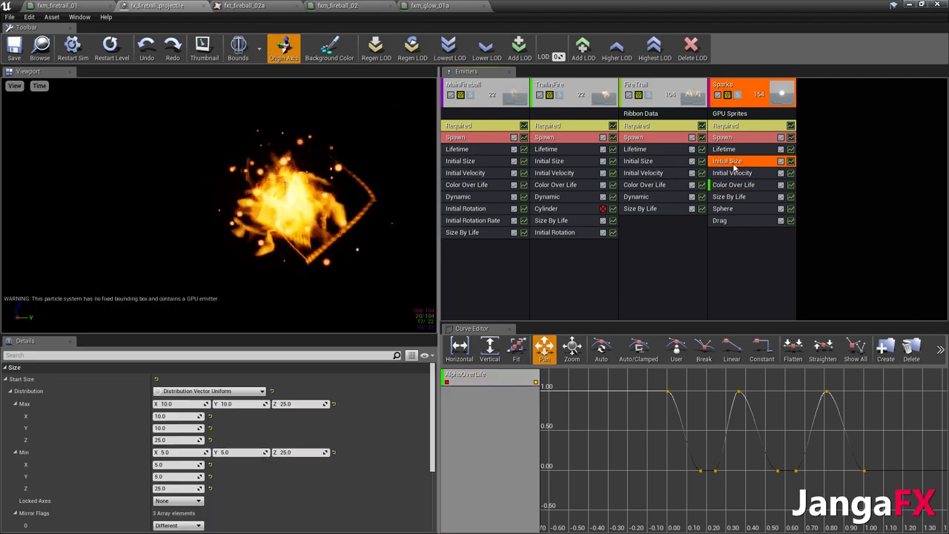
click(730, 196)
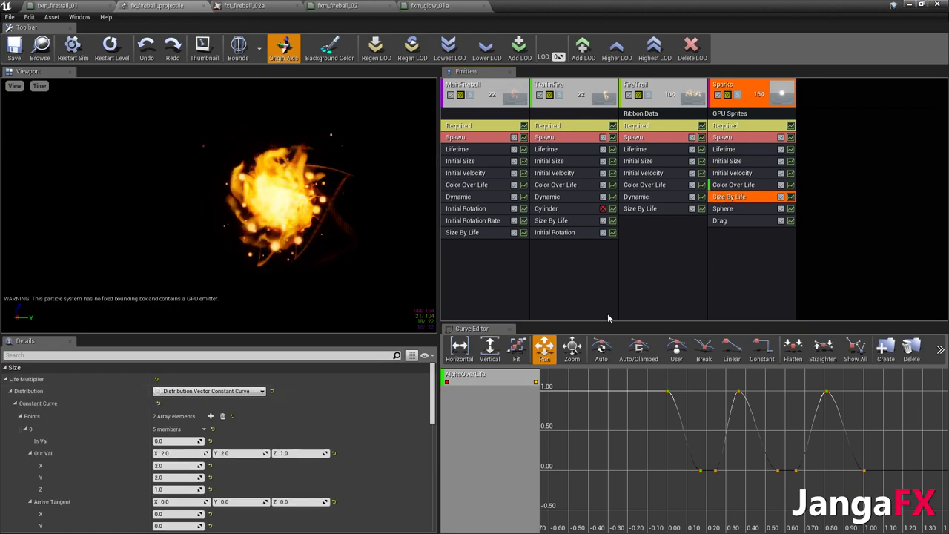
click(178, 453)
text(1.5)
click(241, 453)
text(1)
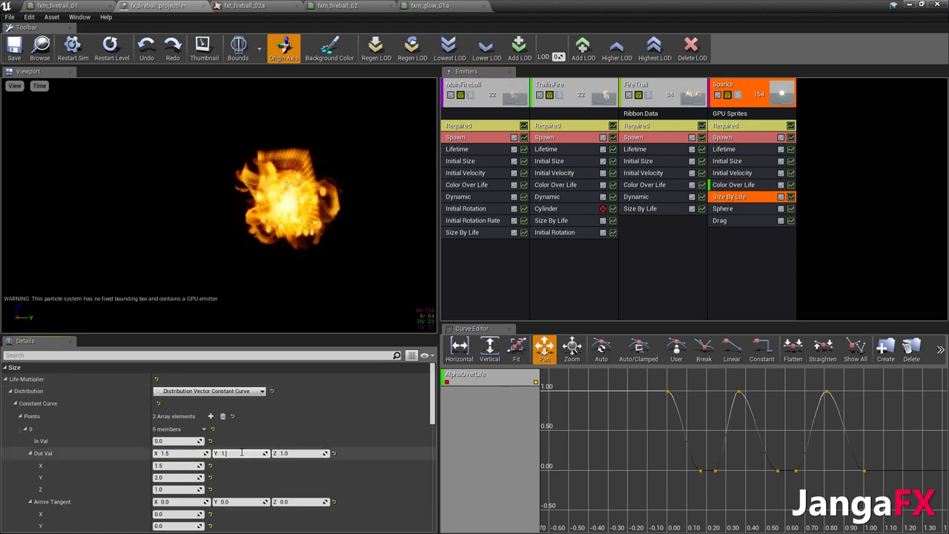
text(.5)
key(Return)
click(13, 49)
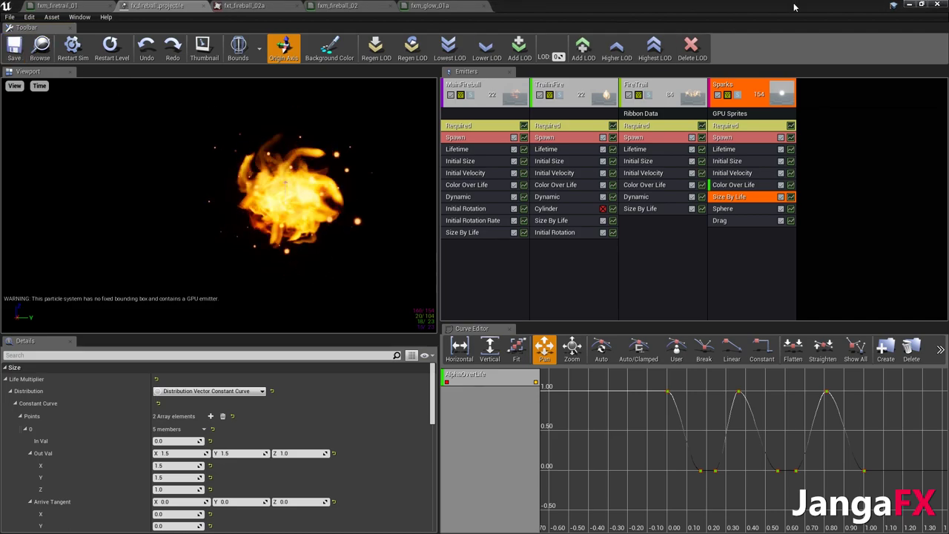
Run the forest level to examine the fireball projectile's sparks in flight, and stop the simulation
click(742, 137)
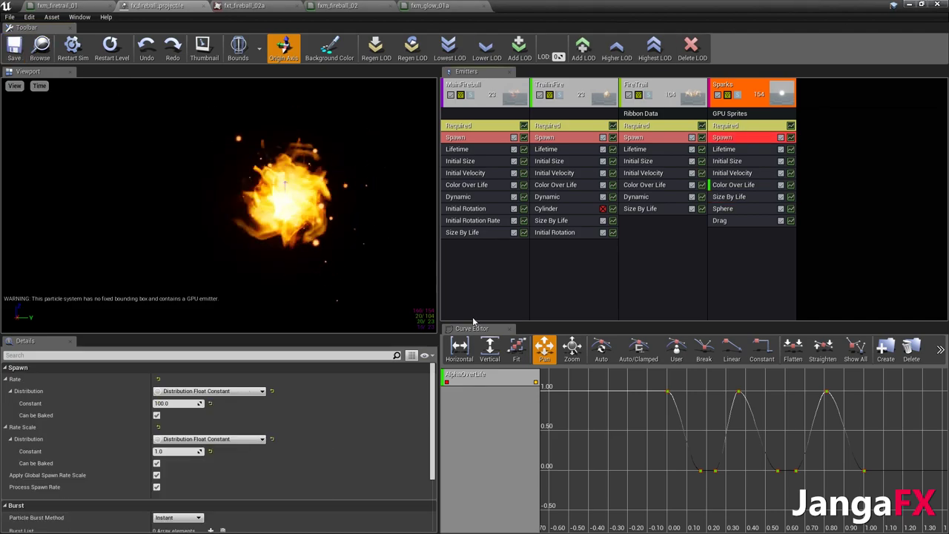
click(910, 5)
click(683, 104)
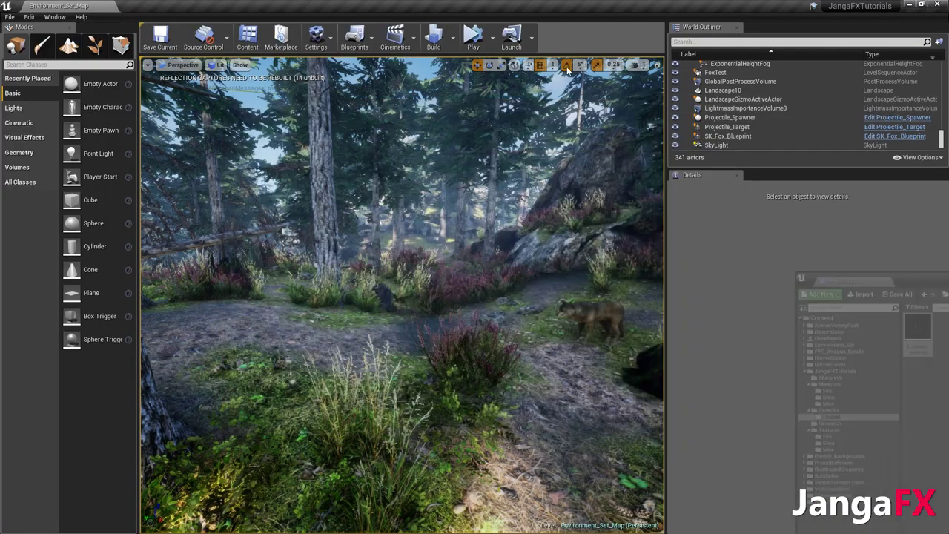
click(473, 34)
right_drag(471, 136, 484, 149)
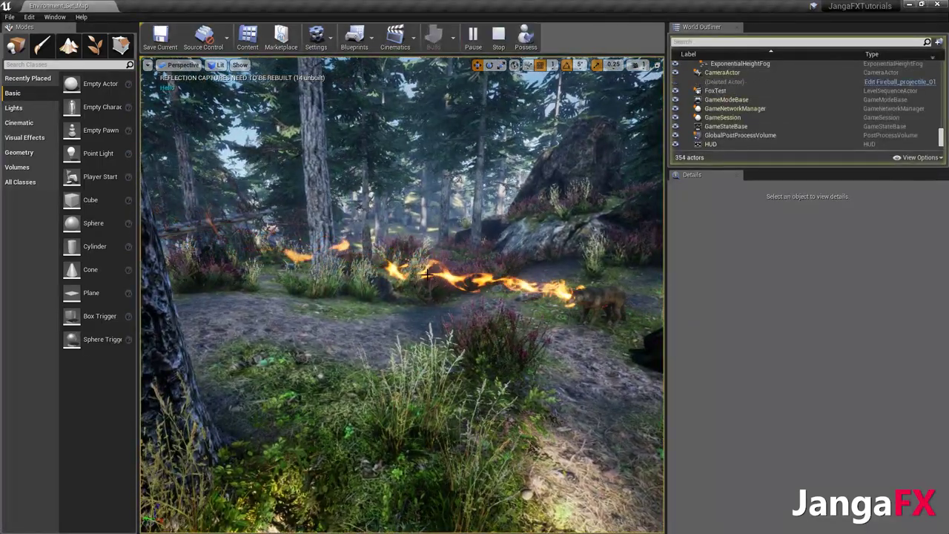
click(498, 35)
Reopen fx_fireball_projectile, set the Sparks emitter's constant spawn rate to 250 and save
click(253, 33)
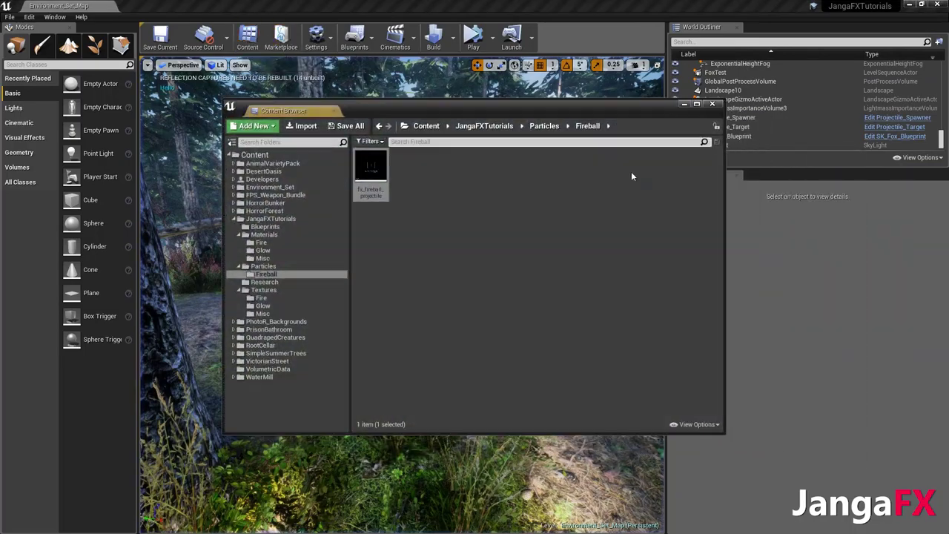
double_click(371, 170)
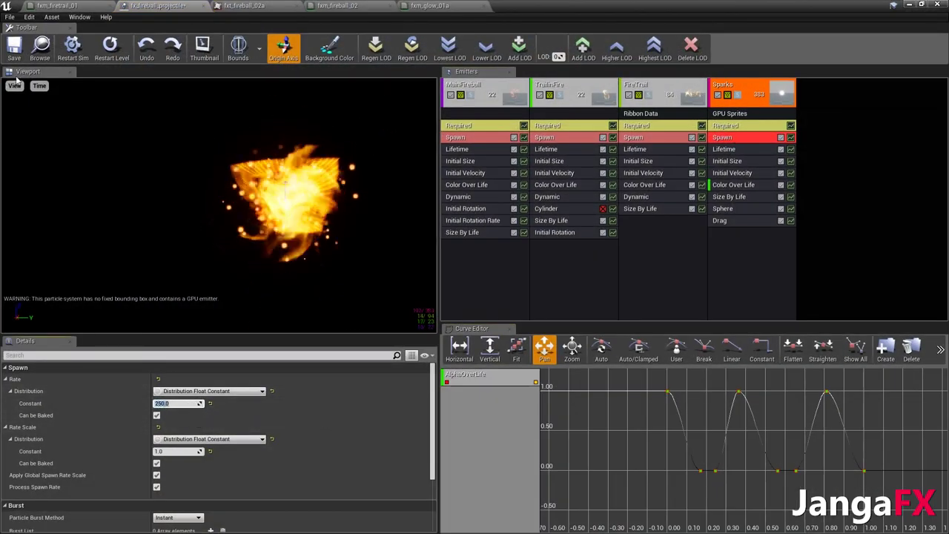
click(15, 51)
Run the level again to examine the denser sparks around the flying fireball
click(909, 5)
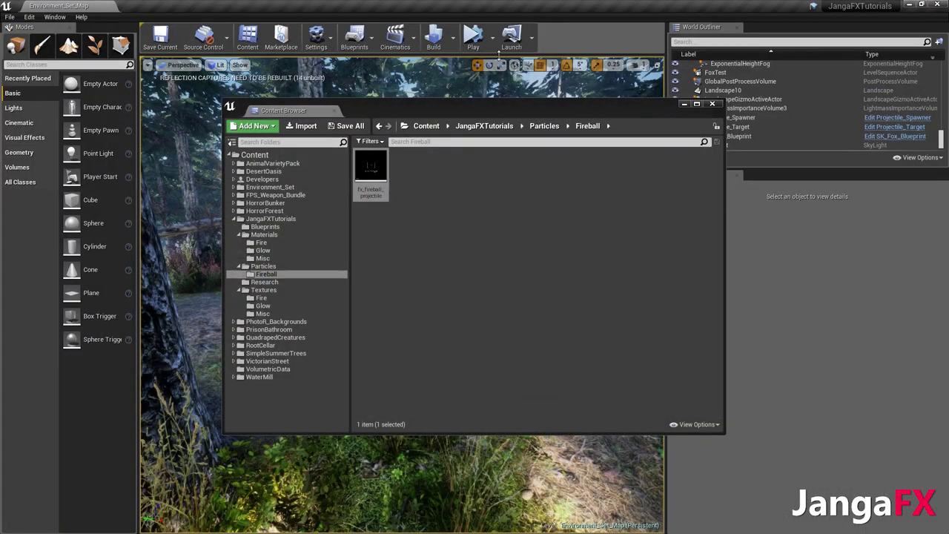
click(684, 105)
click(473, 37)
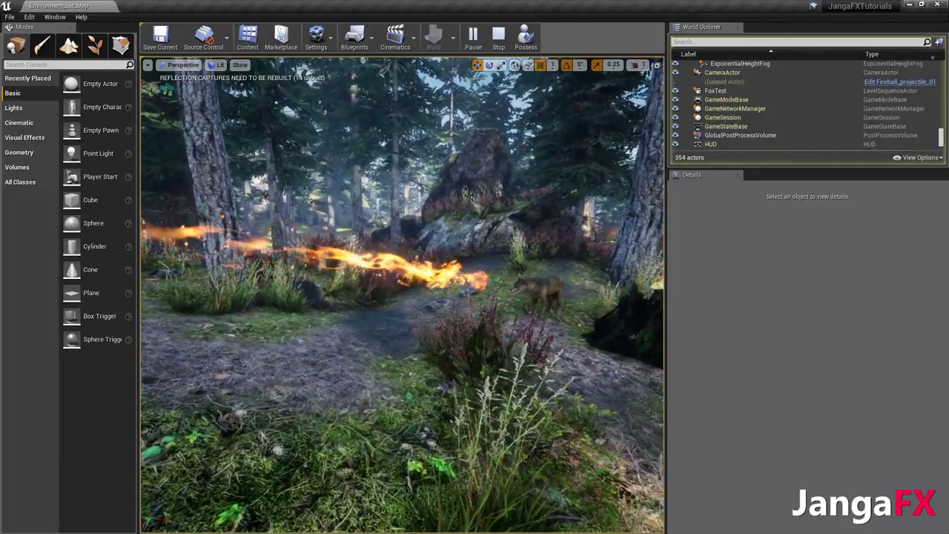
mouse_move(465, 130)
right_down()
mouse_move(482, 130)
mouse_move(445, 119)
mouse_move(466, 130)
right_up()
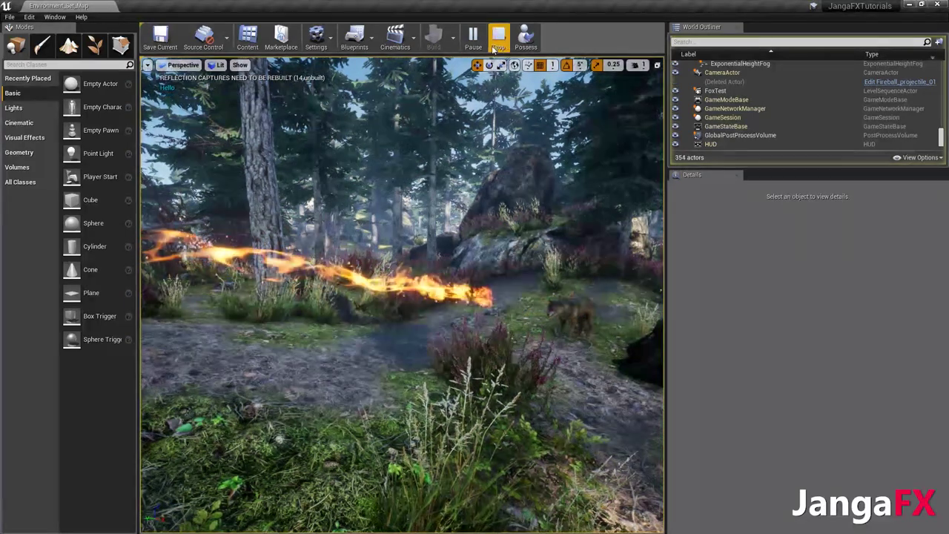
Set the constant start radius of the Sparks emitter's Sphere module to 25 and view the fireball in the running level
click(248, 37)
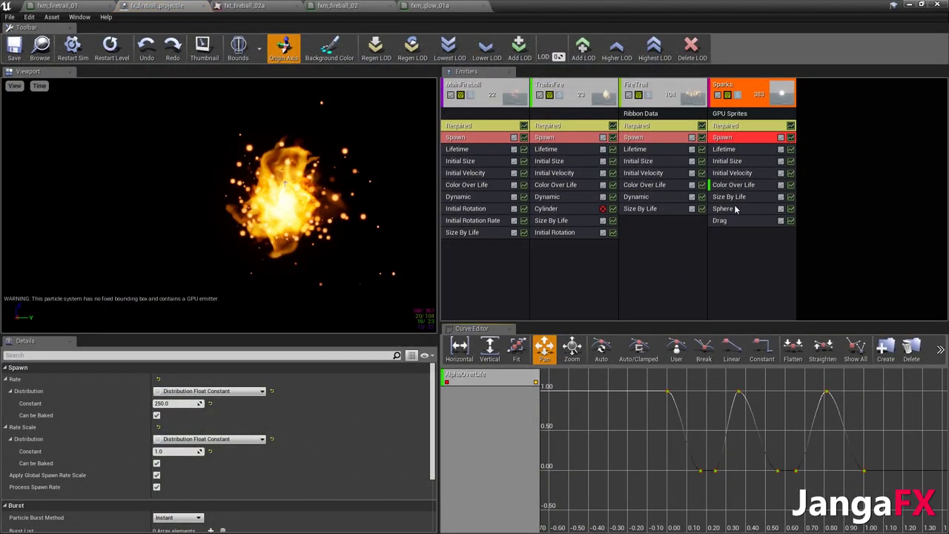
click(723, 209)
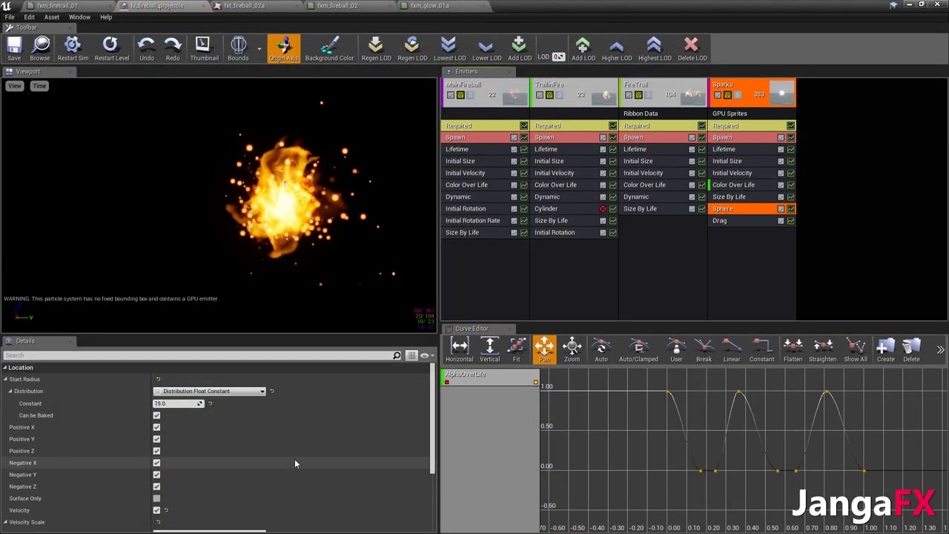
click(185, 404)
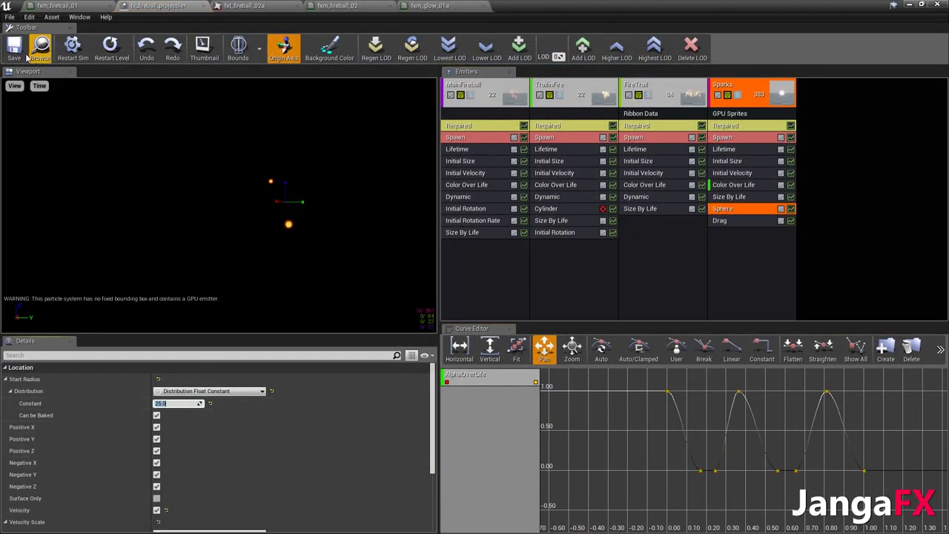
click(910, 5)
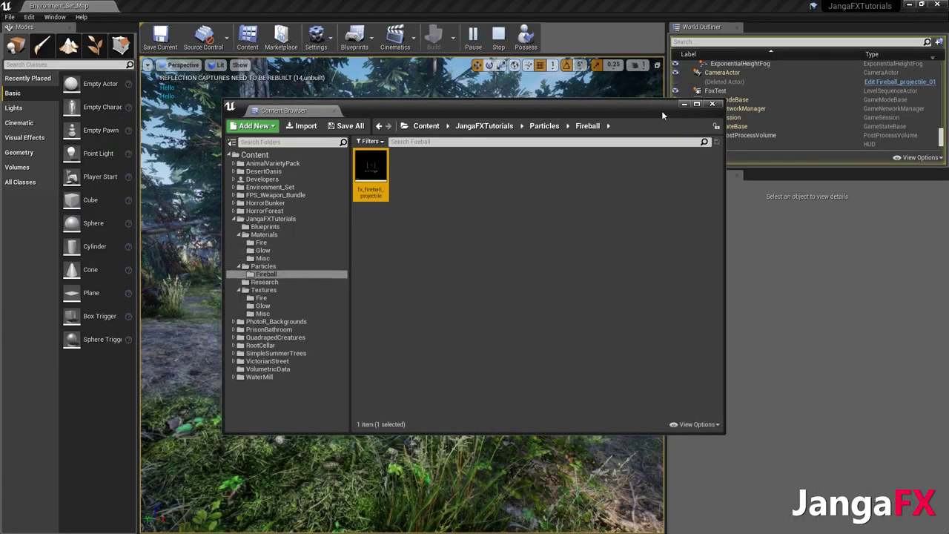
click(682, 103)
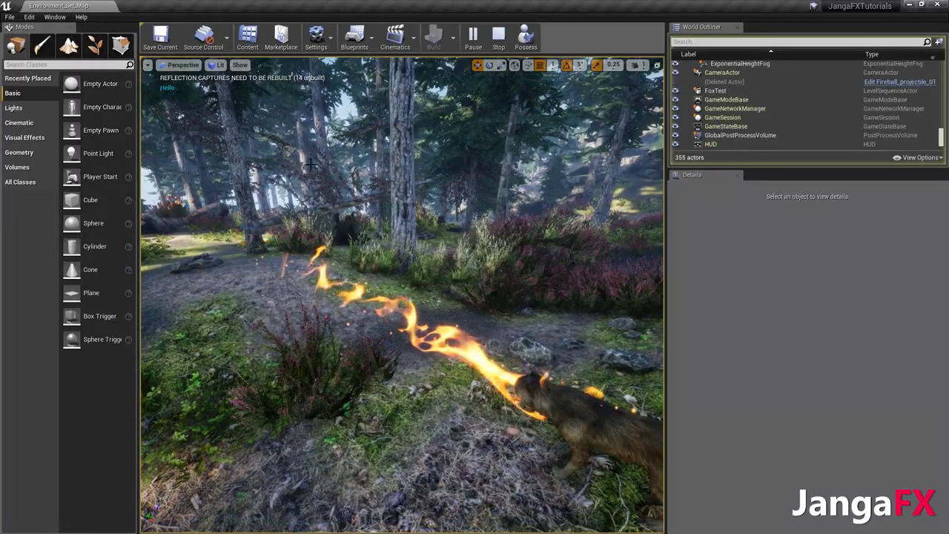
Set green and blue of the first Color Over Life point on the Sparks emitter to 0 and check the running level
click(248, 38)
double_click(371, 167)
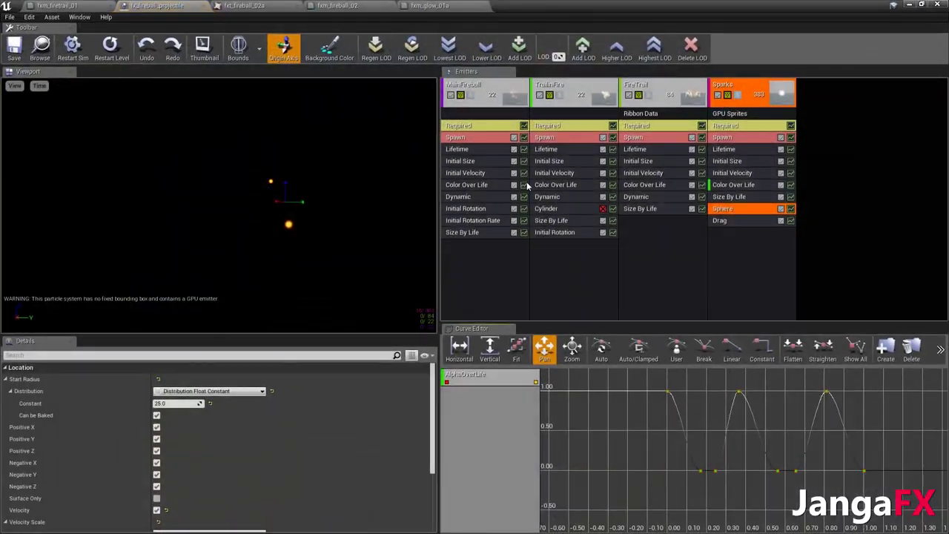
click(739, 186)
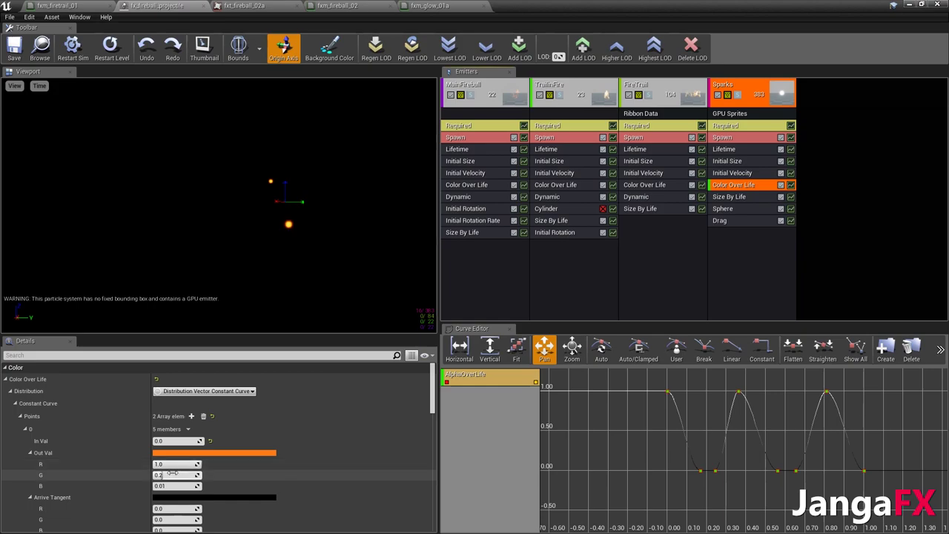
text(0)
key(Tab)
text(0)
key(Return)
scroll(252, 437, down, 3)
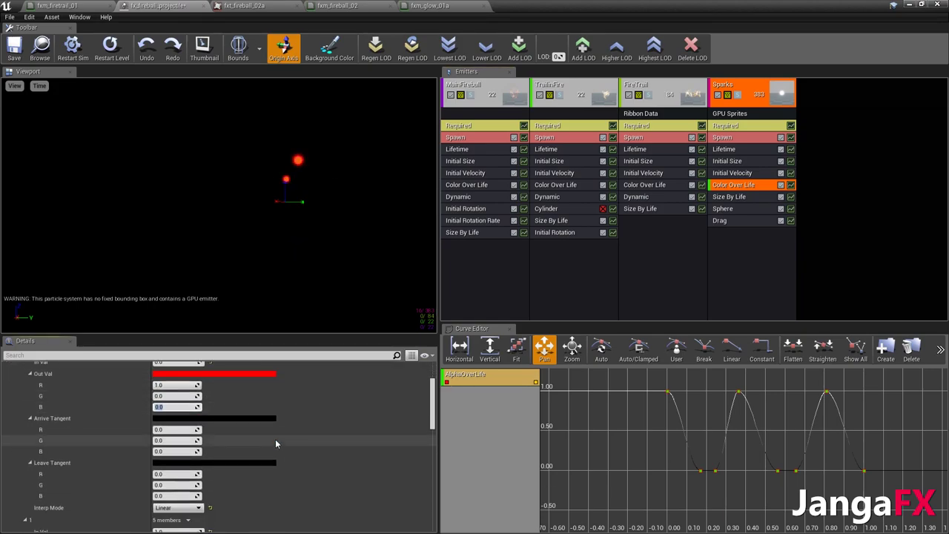
scroll(239, 414, down, 5)
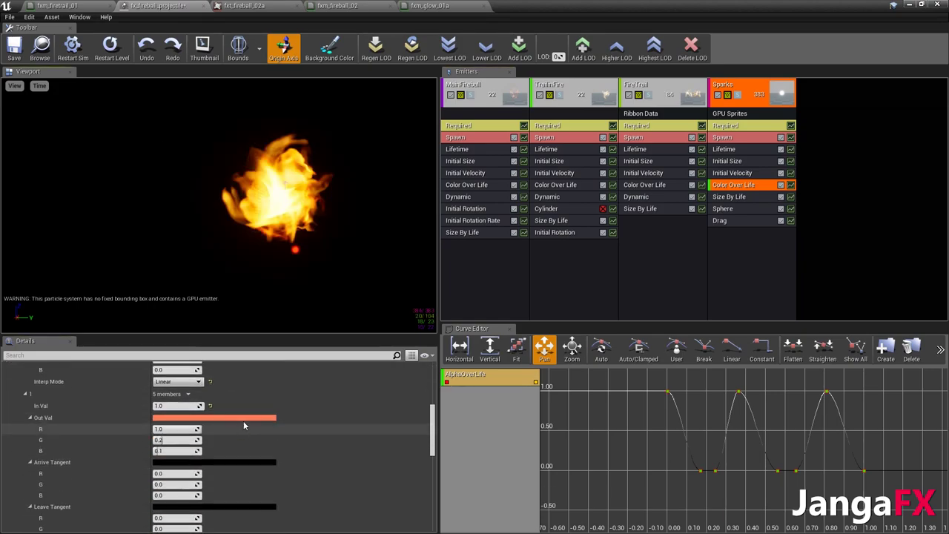
click(937, 5)
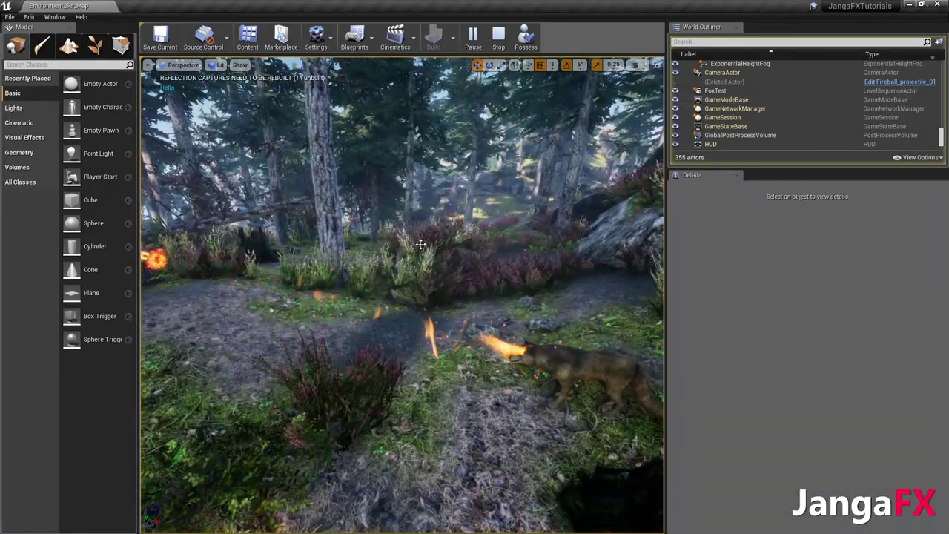
Set green of the Sparks emitter's first Color Over Life point to 0.1, lower it to 0.05, and save the particle system
click(248, 35)
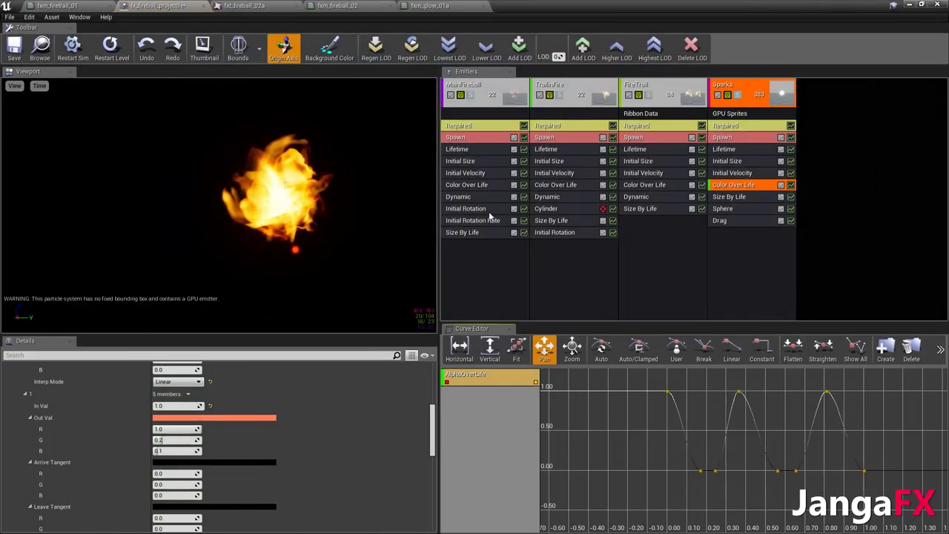
scroll(223, 411, up, 5)
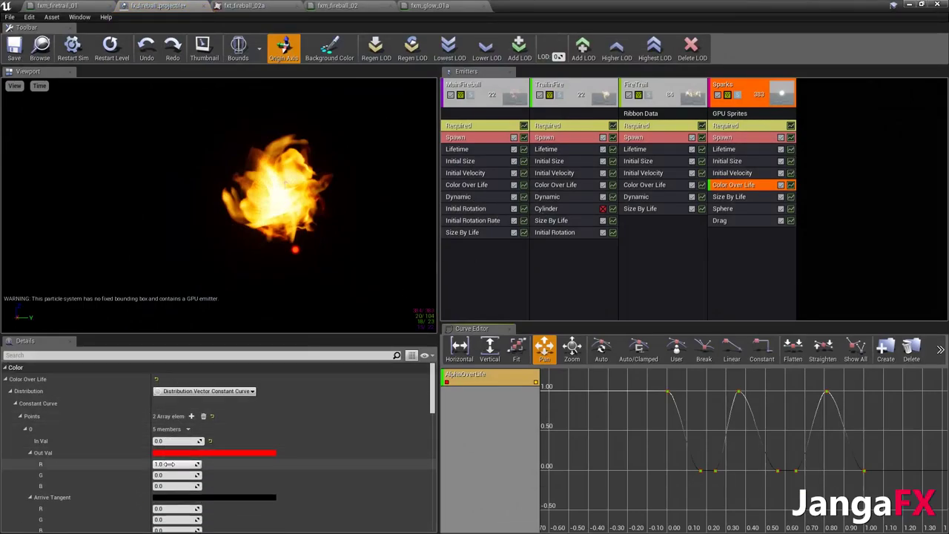
click(175, 475)
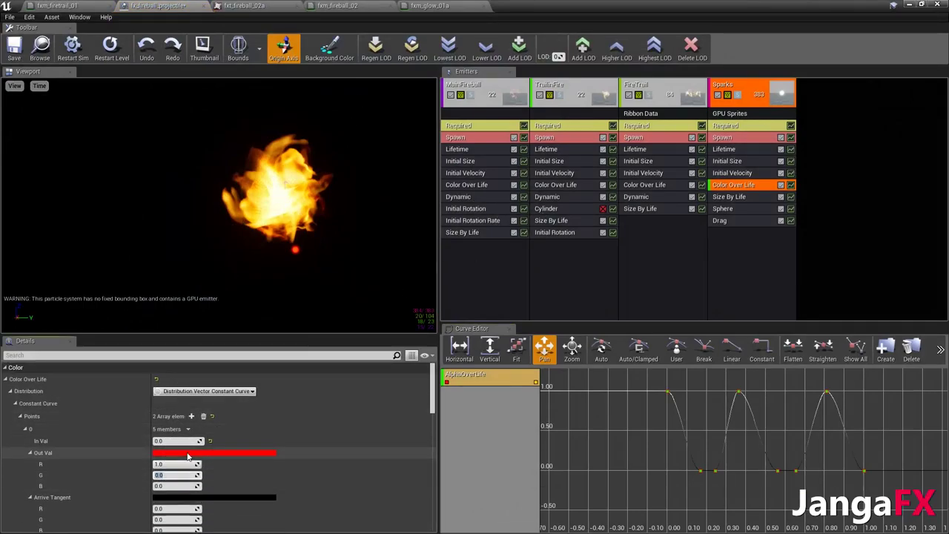
text(0.1)
key(Return)
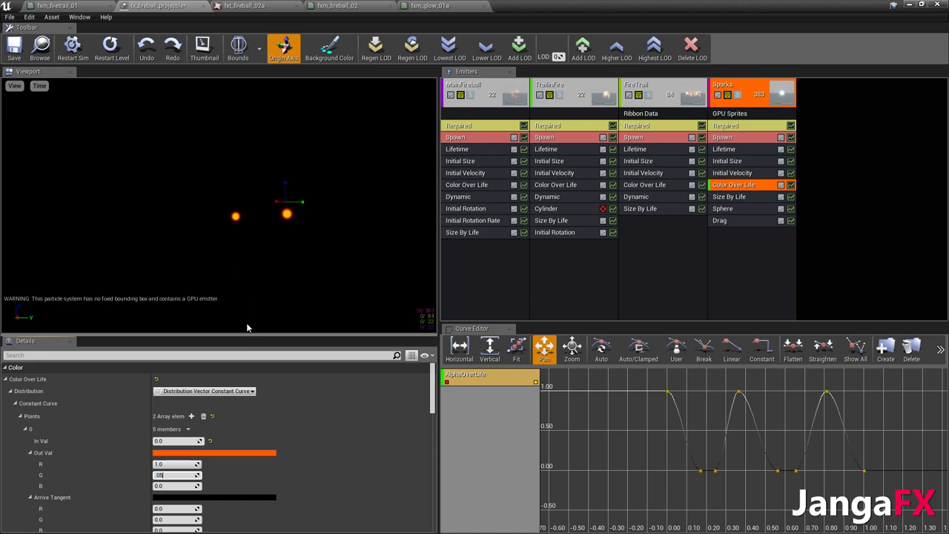
text(0.05)
key(Return)
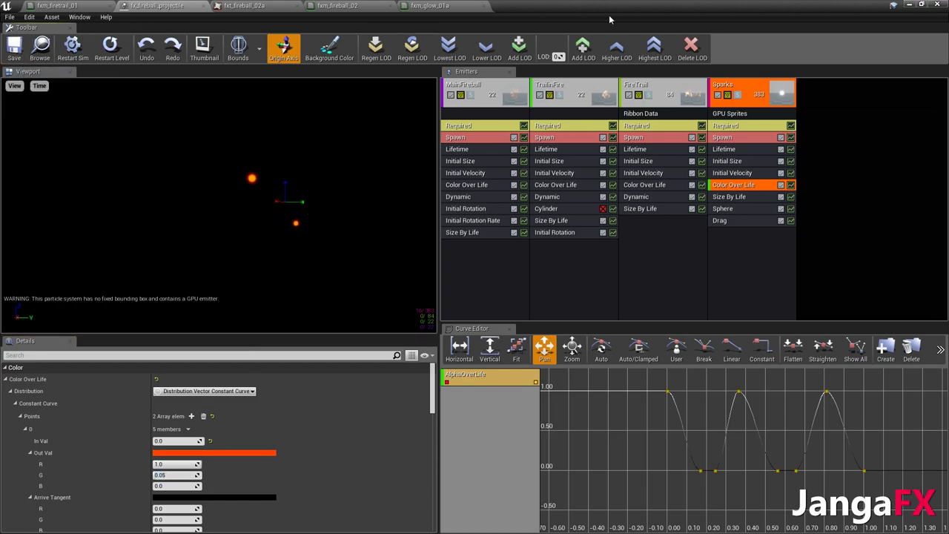
Examine the recolored sparks on the fireball projectiles in the running level from several viewpoints
click(912, 6)
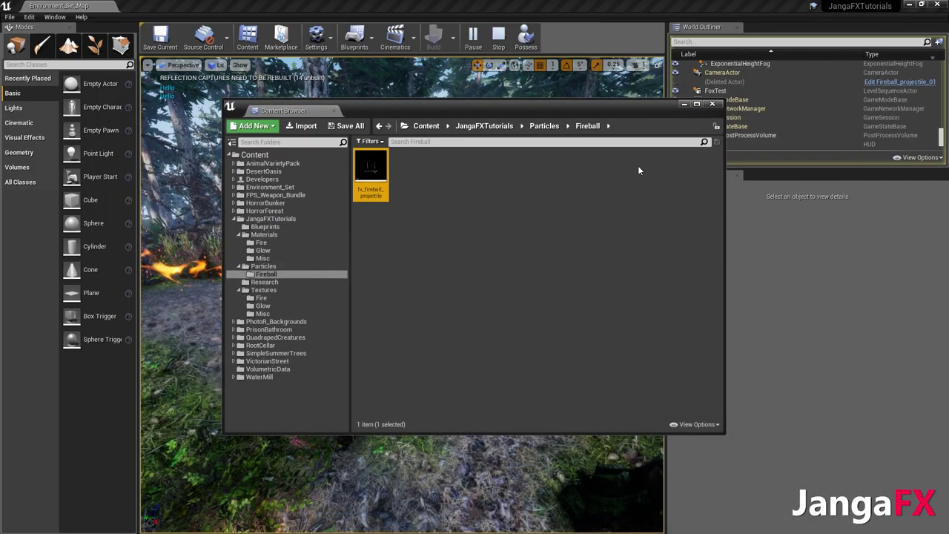
click(683, 105)
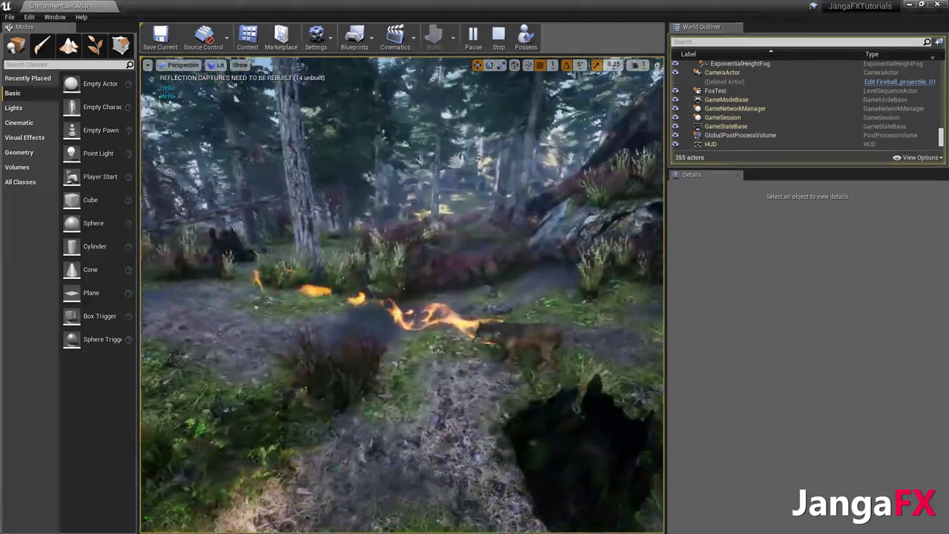
click(402, 295)
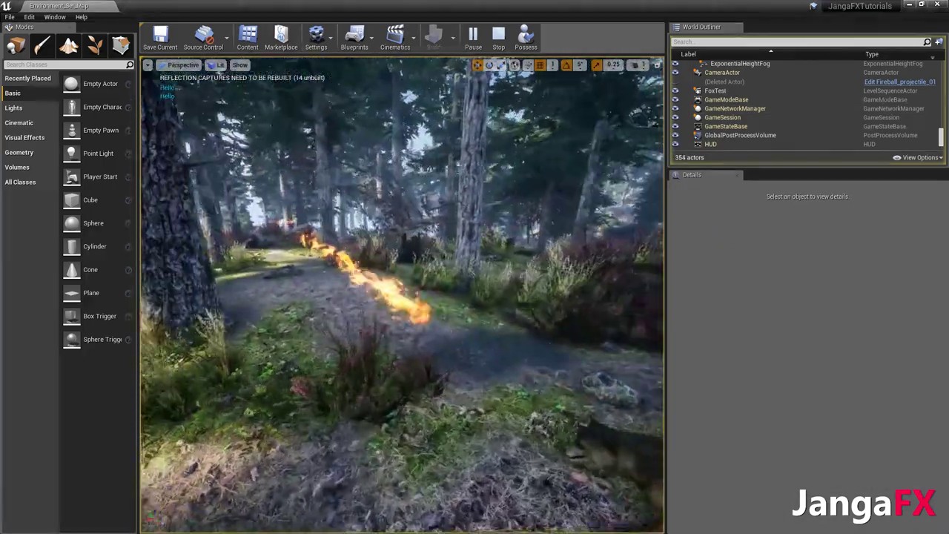
click(492, 263)
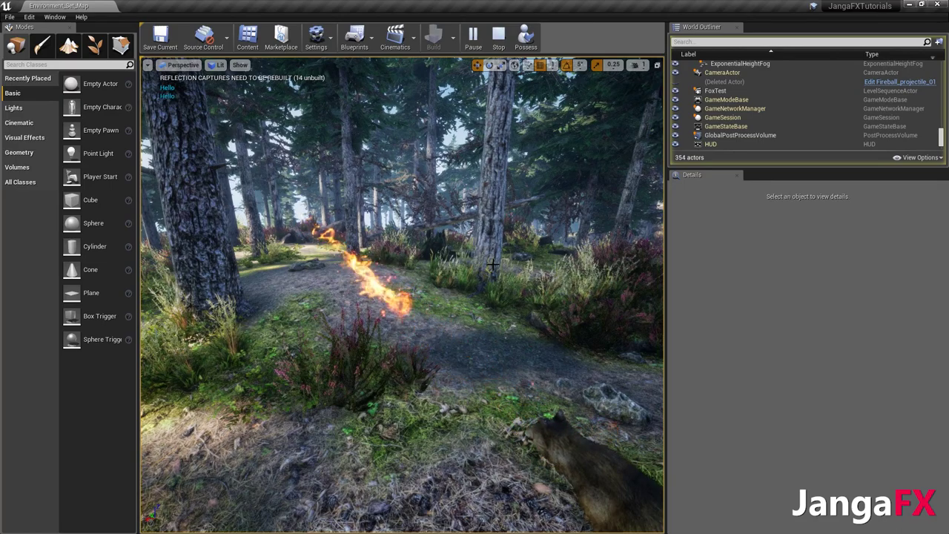
click(492, 264)
click(494, 269)
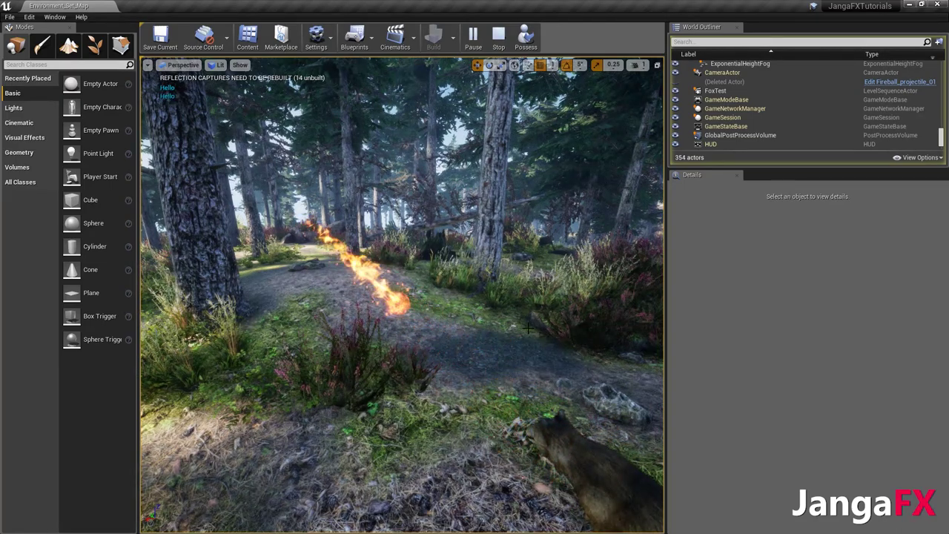
click(497, 277)
click(495, 311)
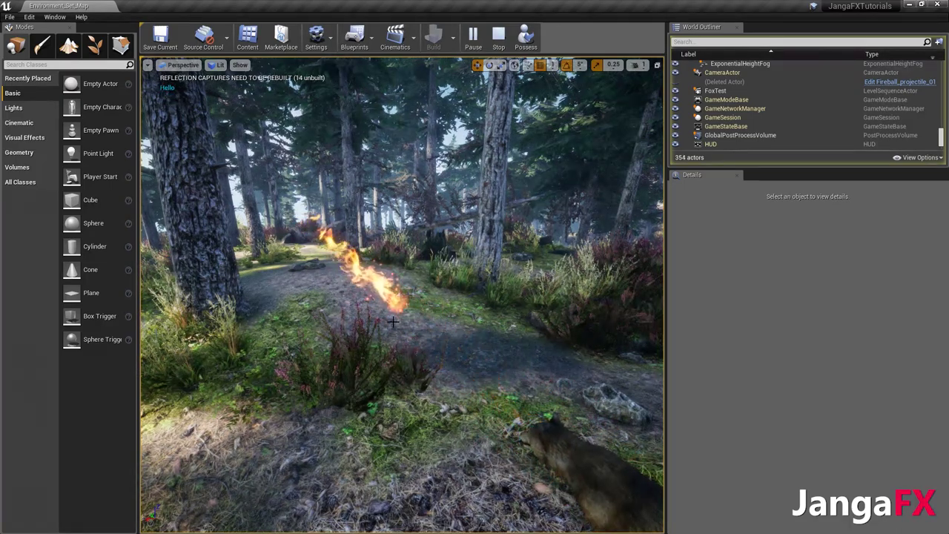
Duplicate the MainFireball emitter in the fireball particle system and rename the copy MainGlow
click(490, 429)
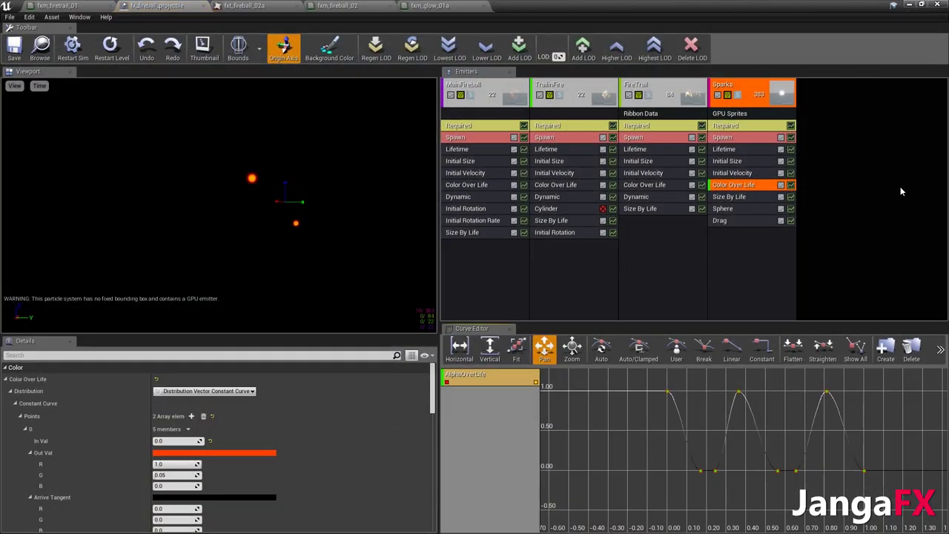
click(900, 186)
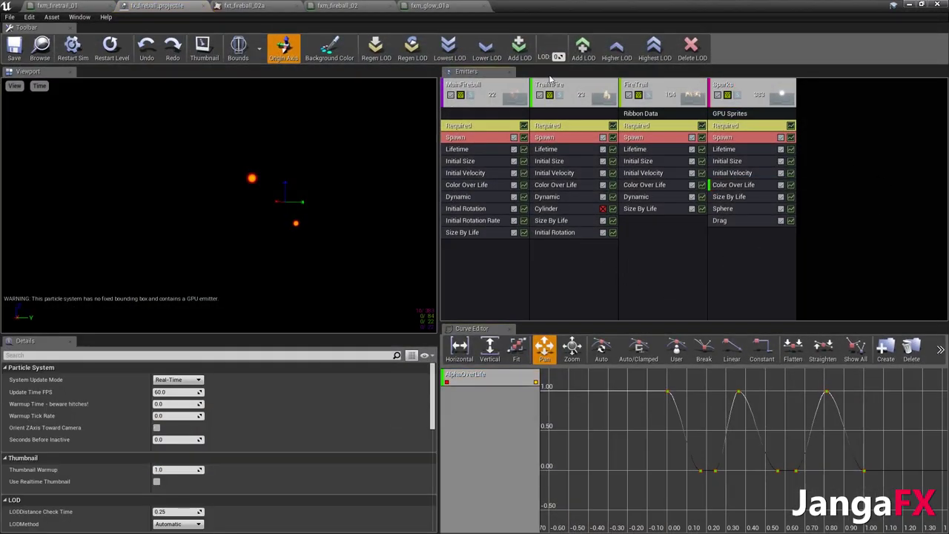
click(491, 82)
right_click(491, 81)
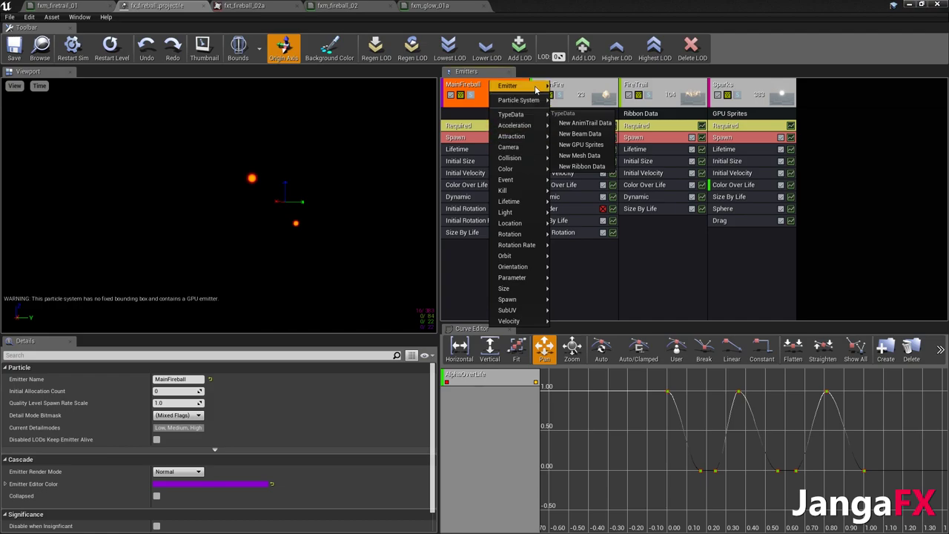
mouse_move(540, 89)
click(582, 105)
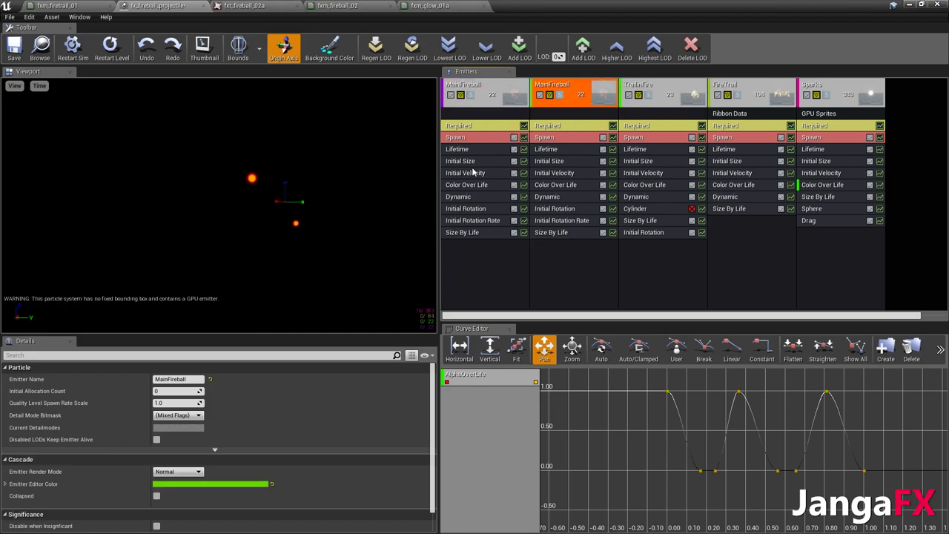
click(190, 368)
click(189, 368)
click(189, 379)
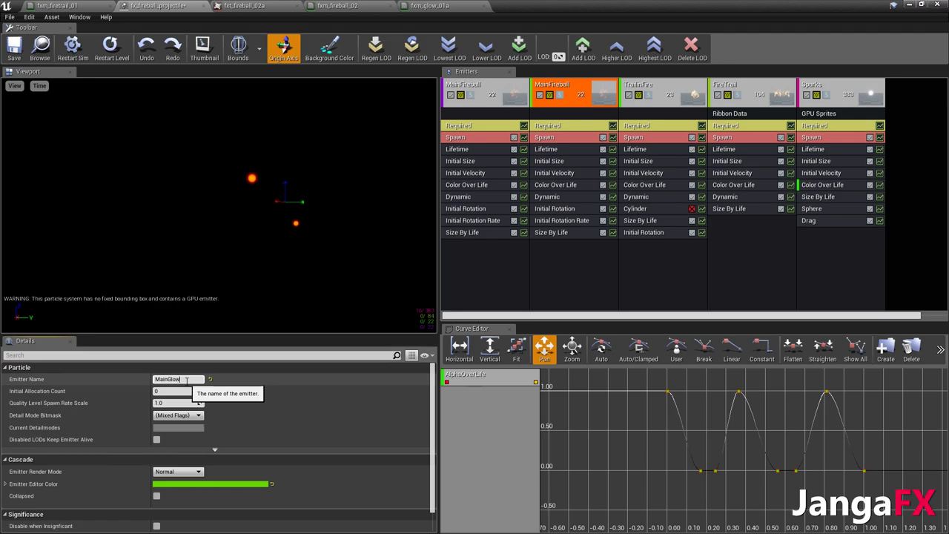
Delete the Dynamic module from the MainGlow emitter and return to the fx_fireball_projectile particle system
click(563, 197)
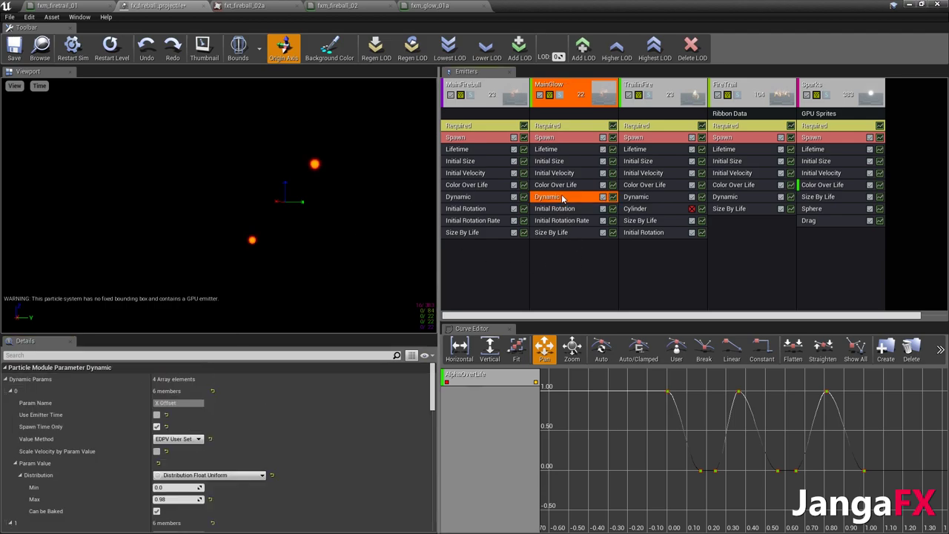
key(Delete)
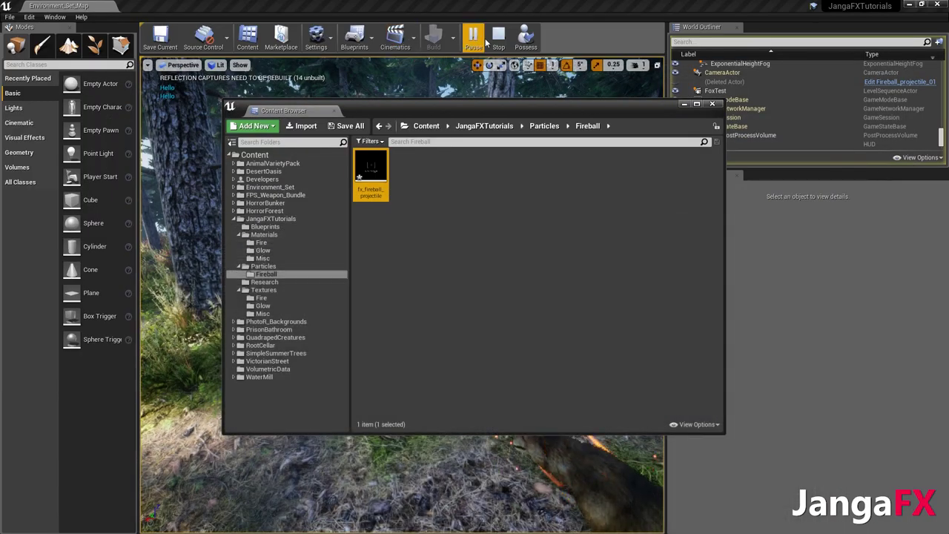
double_click(380, 165)
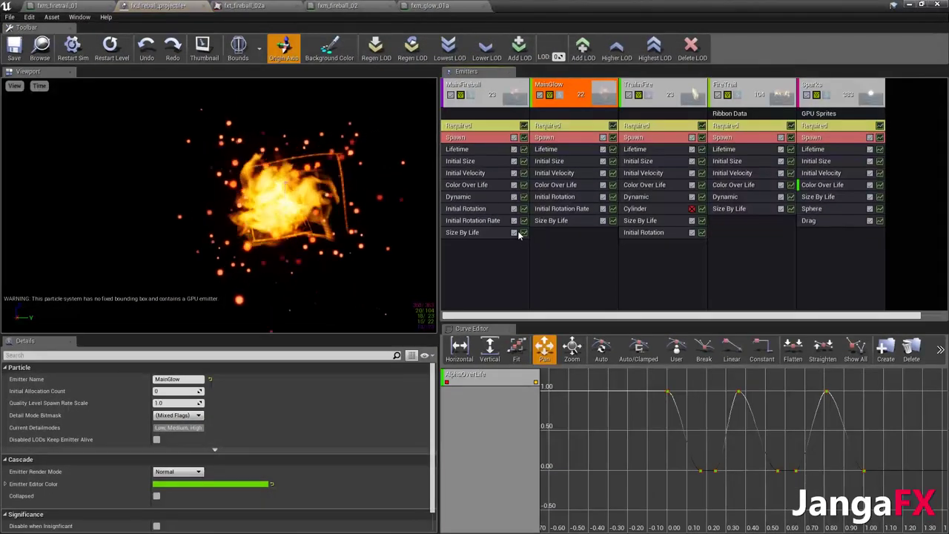
Disable the TrailInFire, FireTrail and Sparks emitters so only MainFireball and MainGlow play in the preview
click(560, 95)
click(560, 95)
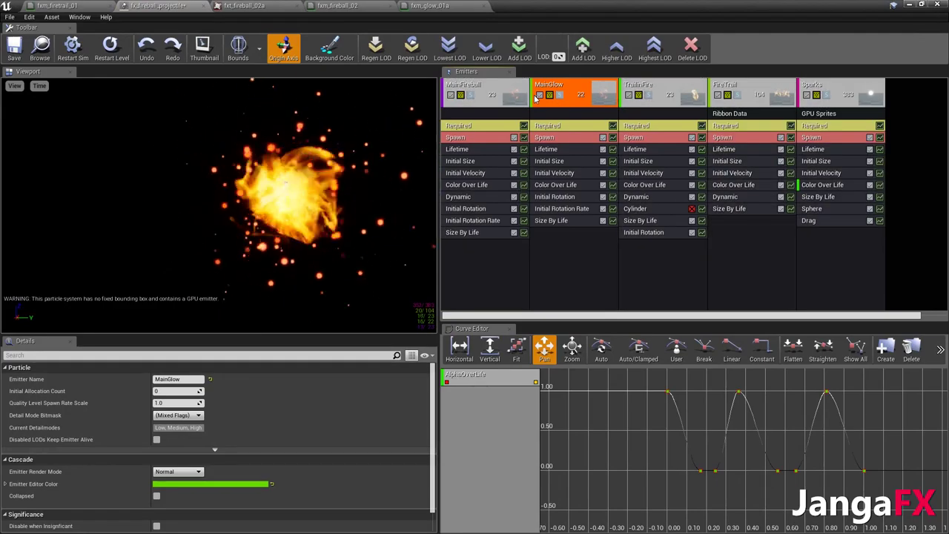
click(639, 96)
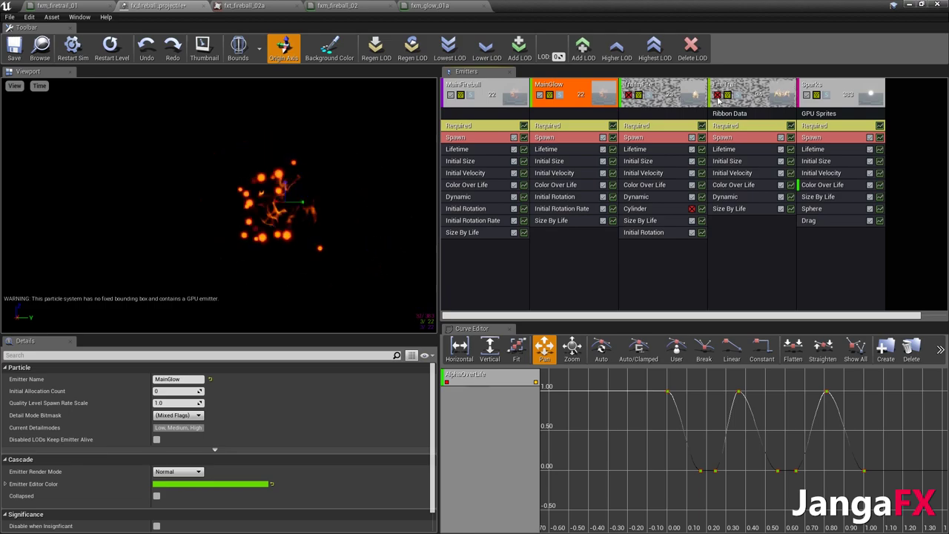
click(807, 96)
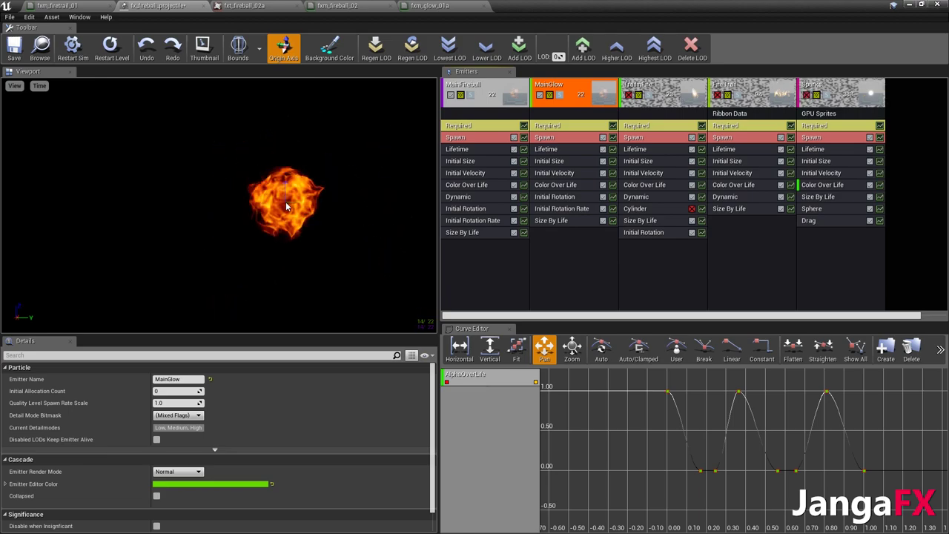
Assign the fxm_glow_01a material to the MainGlow emitter
click(558, 130)
click(236, 388)
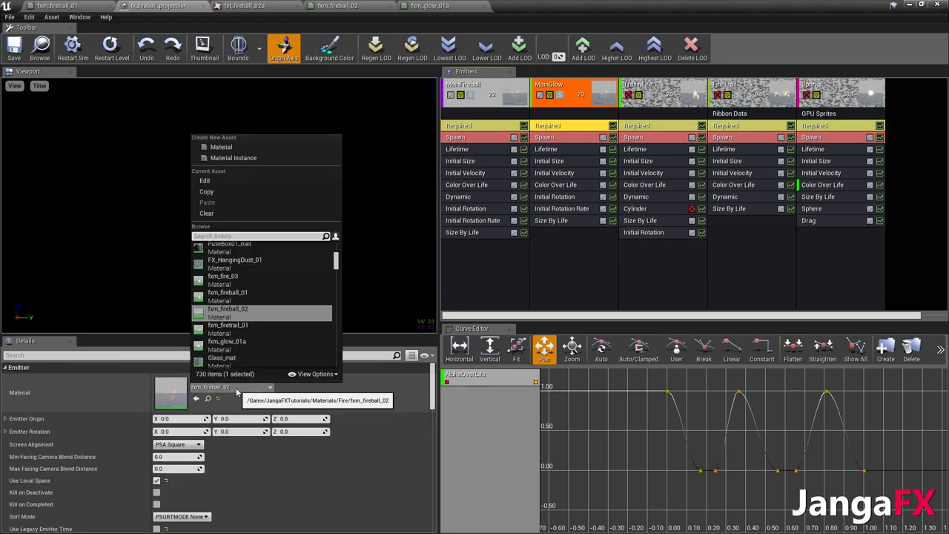
click(231, 313)
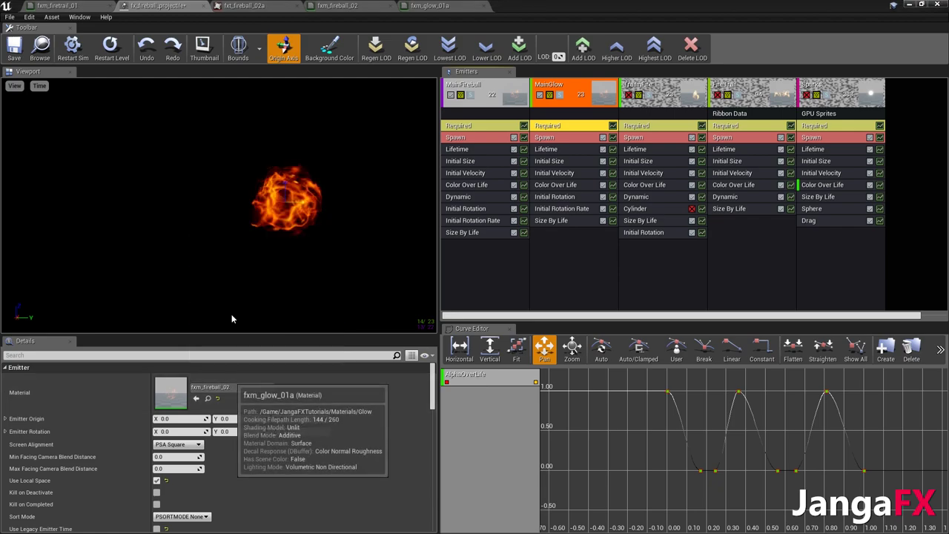
Replace MainGlow's Color Over Life module with a copy of the one on MainFireball
click(561, 185)
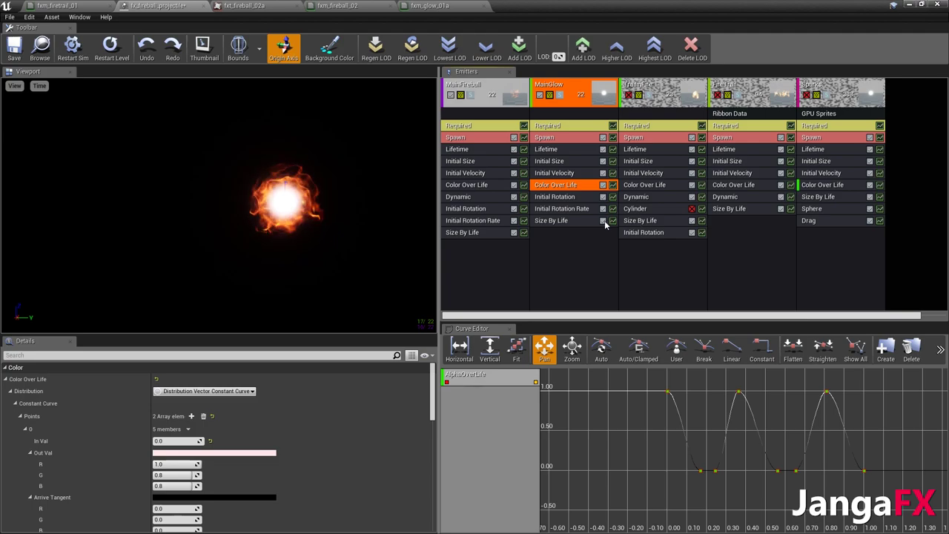
key(Delete)
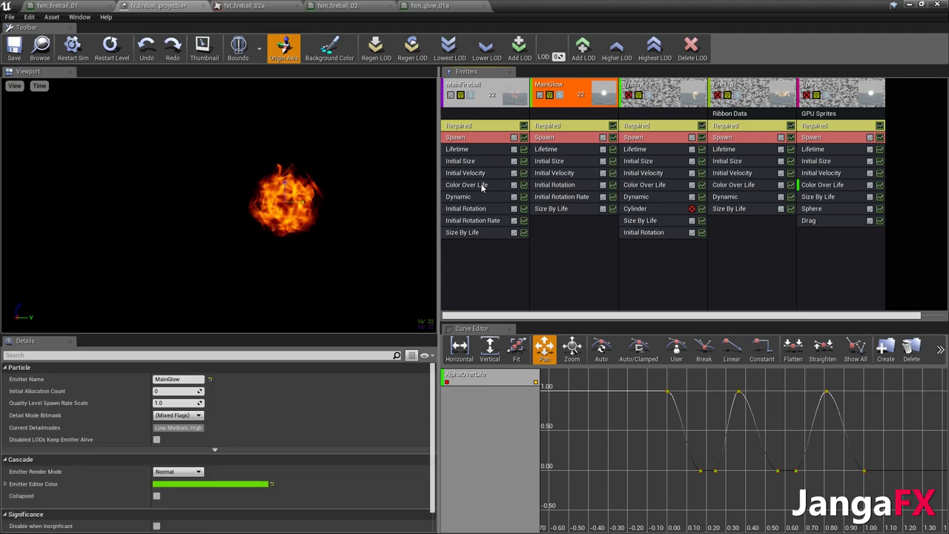
drag(482, 187, 573, 185)
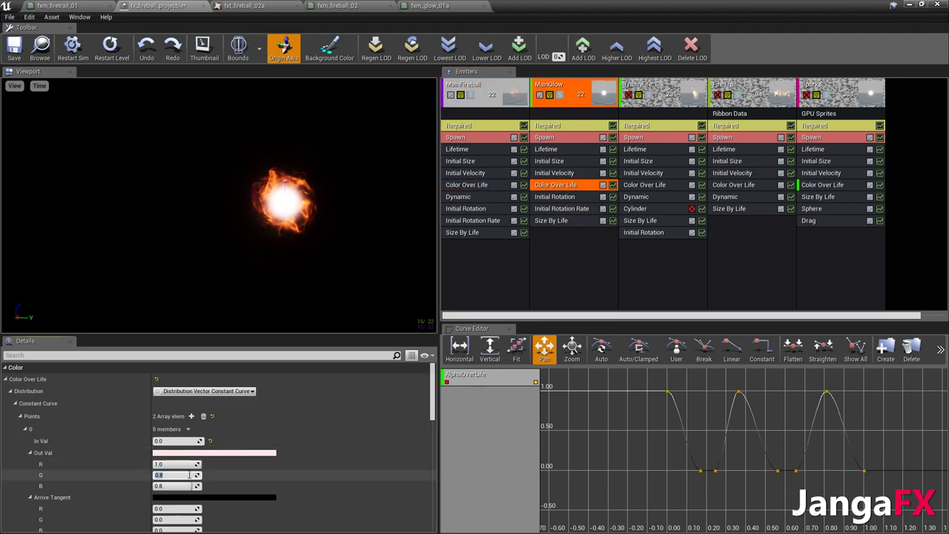
Set green to 0.2 and blue to 0 on the first Color Over Life point of MainGlow
key(Return)
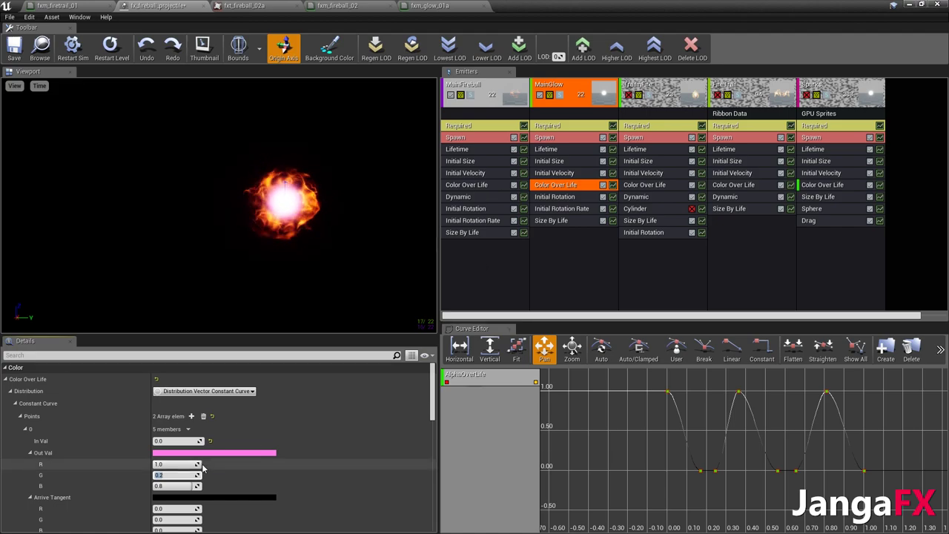
click(174, 486)
text(0.2)
key(Return)
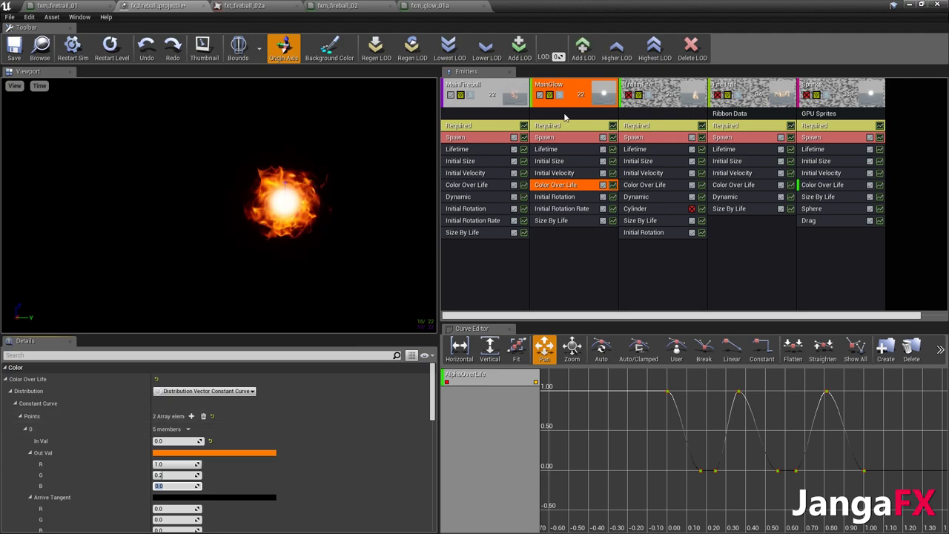
Set MainGlow's constant spawn rate to 5 and its lifetime range to 0.1 minimum and 0.15 maximum
click(551, 223)
click(555, 138)
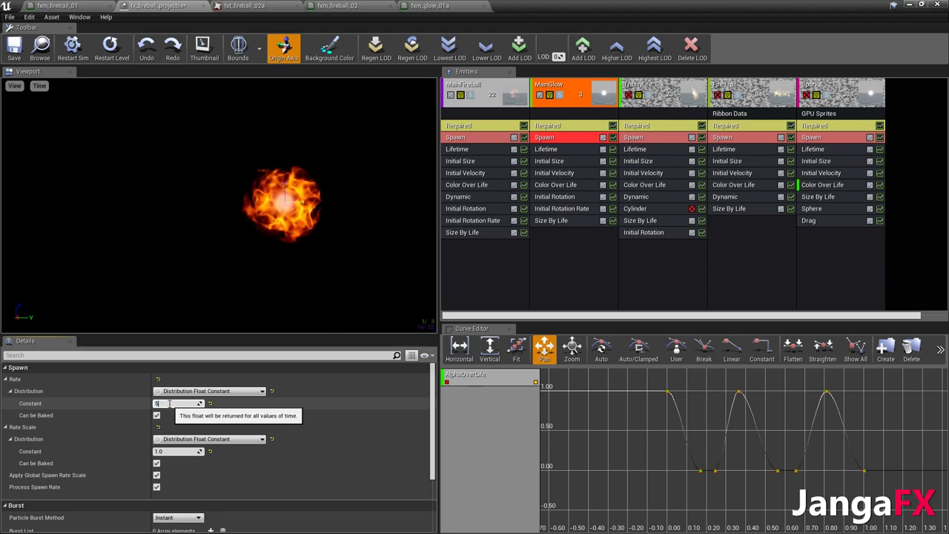
click(568, 150)
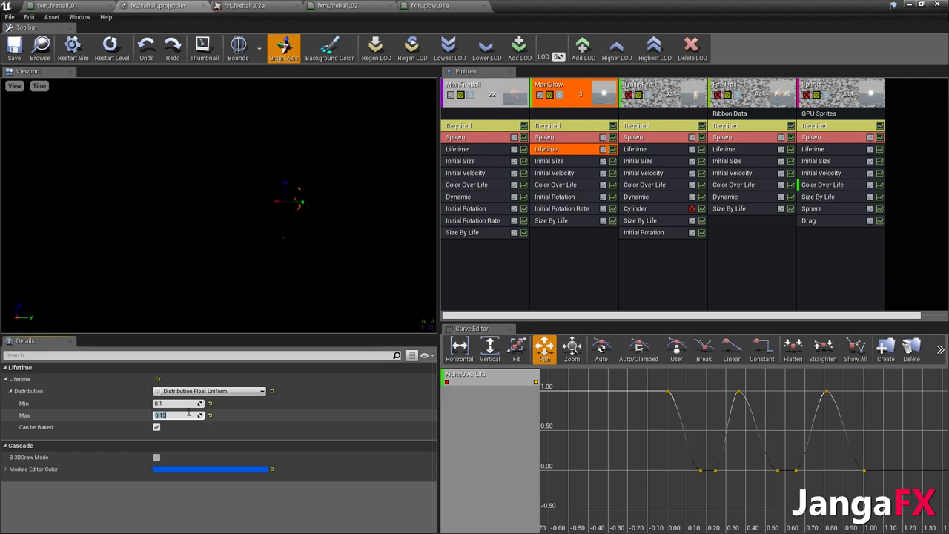
Set blue to 0 on MainGlow's second Color Over Life point and try green values of 0.2 and 0.5
click(559, 187)
scroll(215, 475, down, 5)
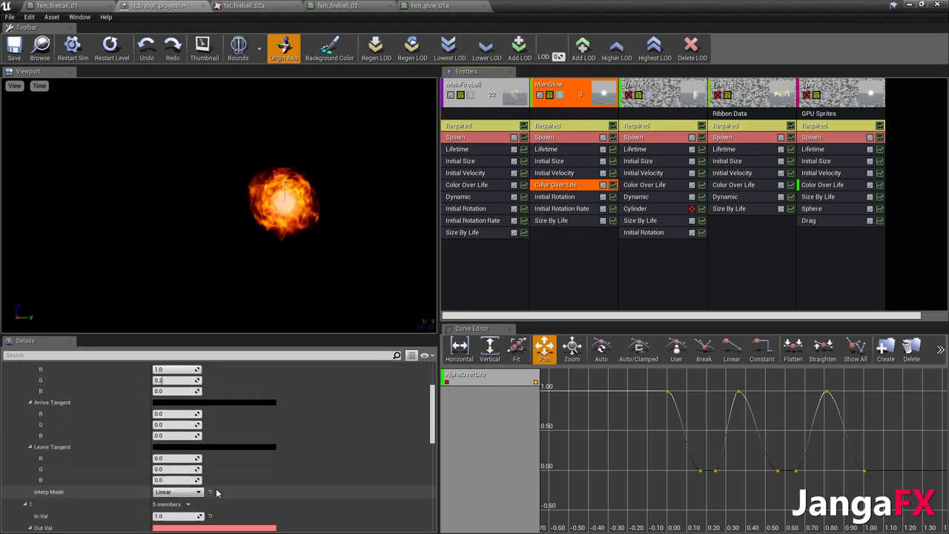
click(171, 483)
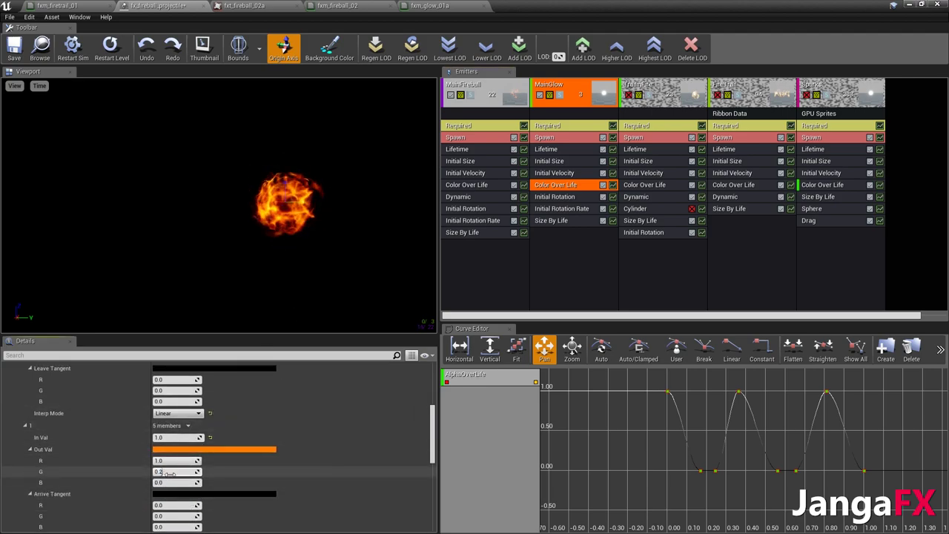
text(0.5)
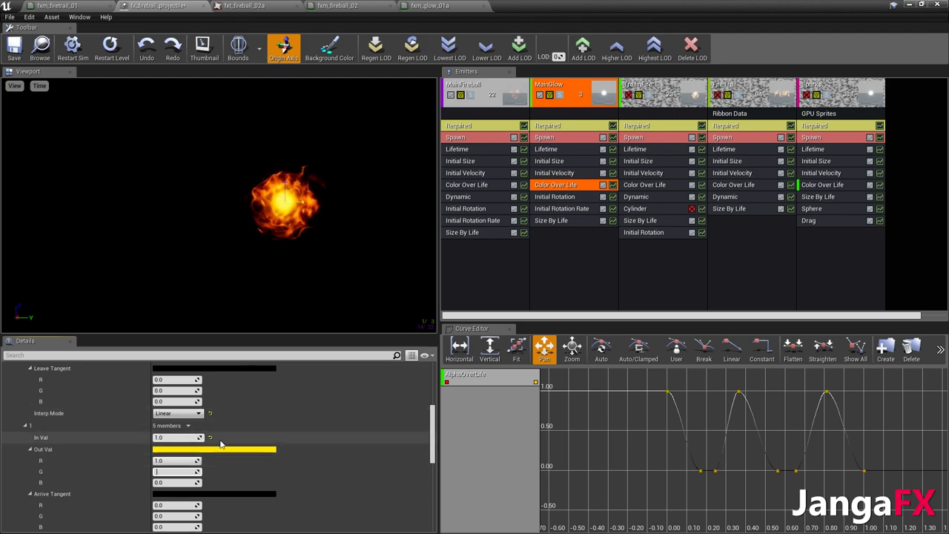
key(Return)
Try other green and blue values on MainGlow's second Color Over Life point, settling on green 0.3 and blue 0
click(185, 482)
text(1)
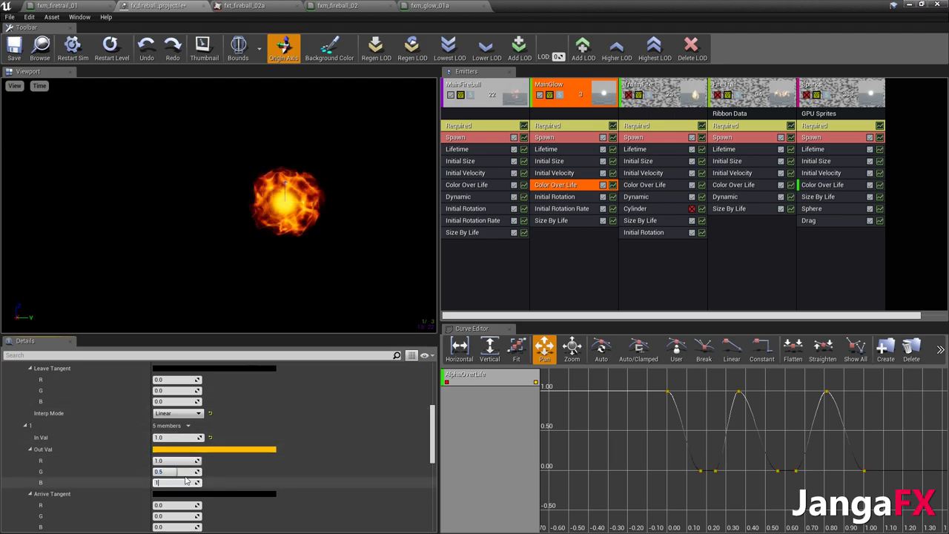
click(189, 472)
text(1)
key(Return)
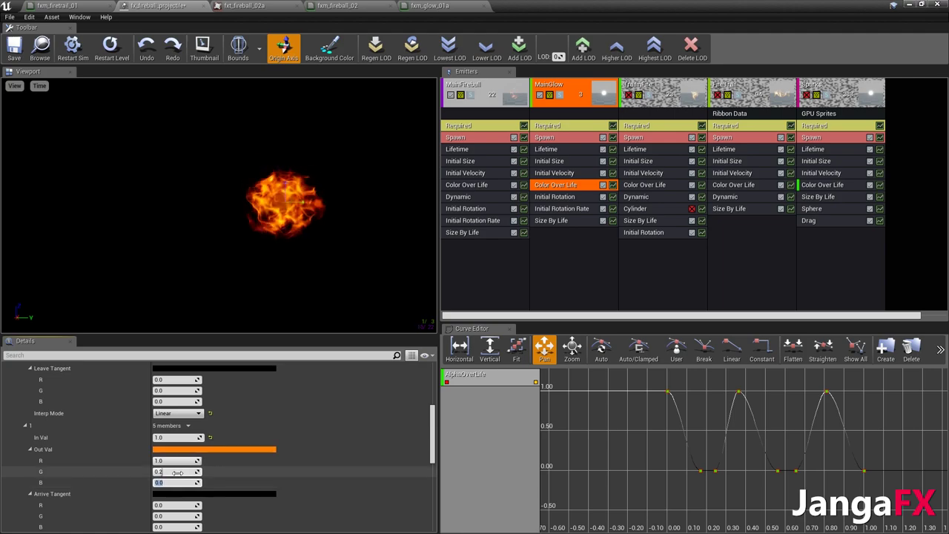
click(173, 474)
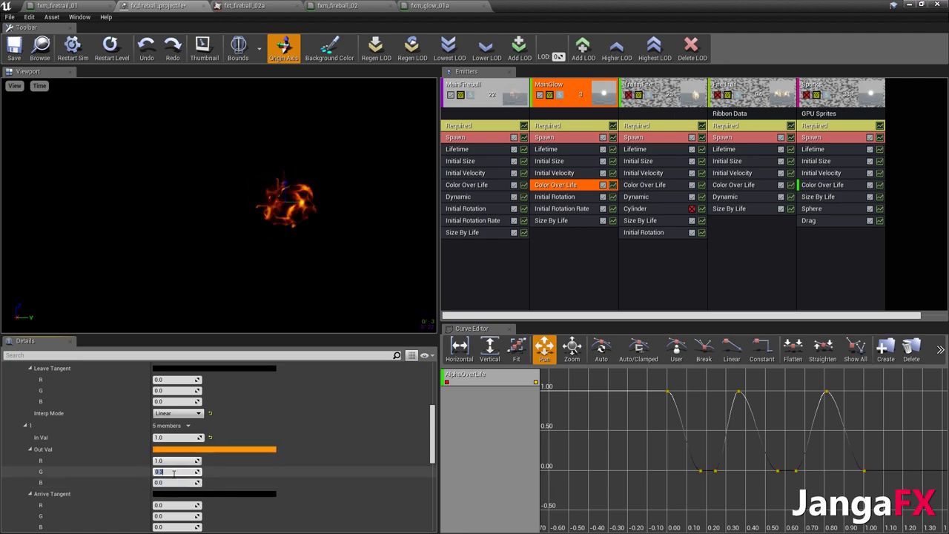
Set X and Y of MainGlow's second Size By Life point to 10 and its constant spawn rate to 10
click(556, 221)
scroll(197, 463, down, 5)
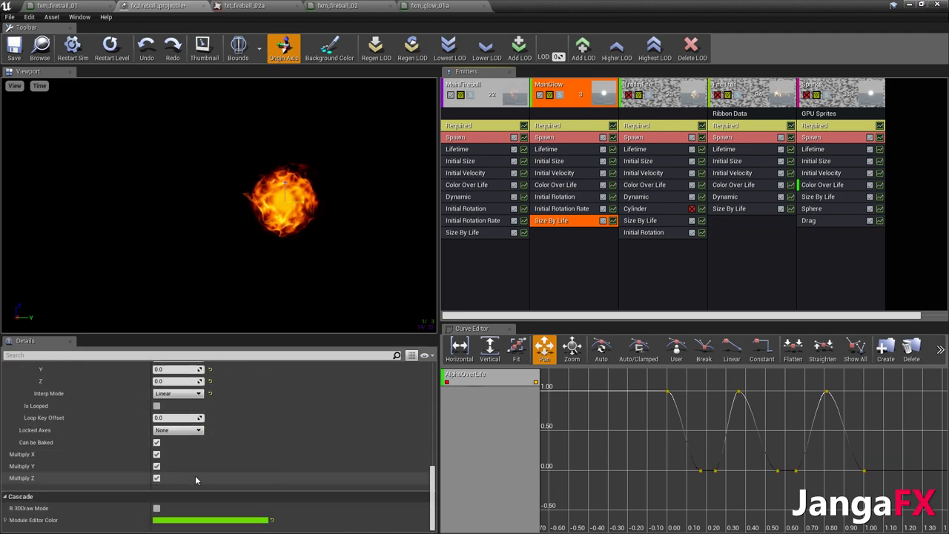
scroll(189, 452, up, 6)
scroll(177, 425, up, 1)
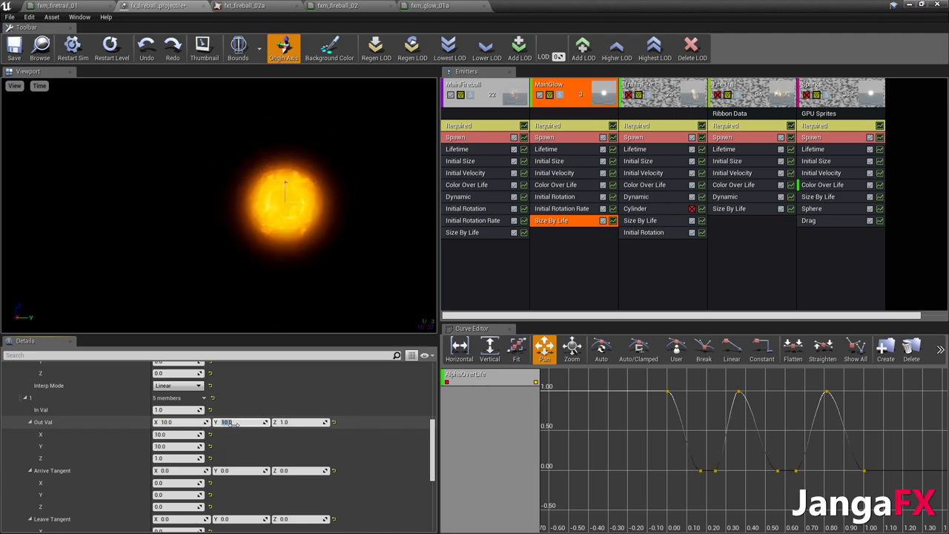
click(565, 138)
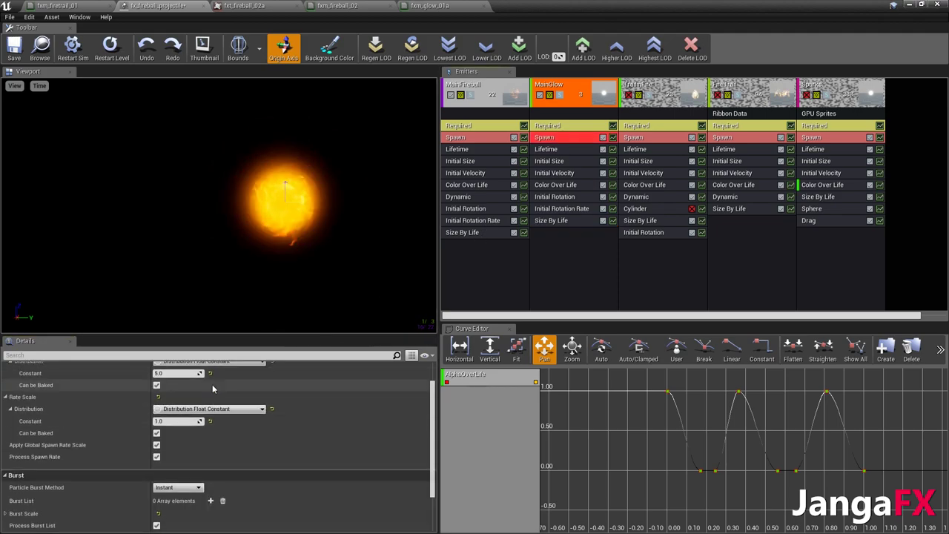
click(189, 402)
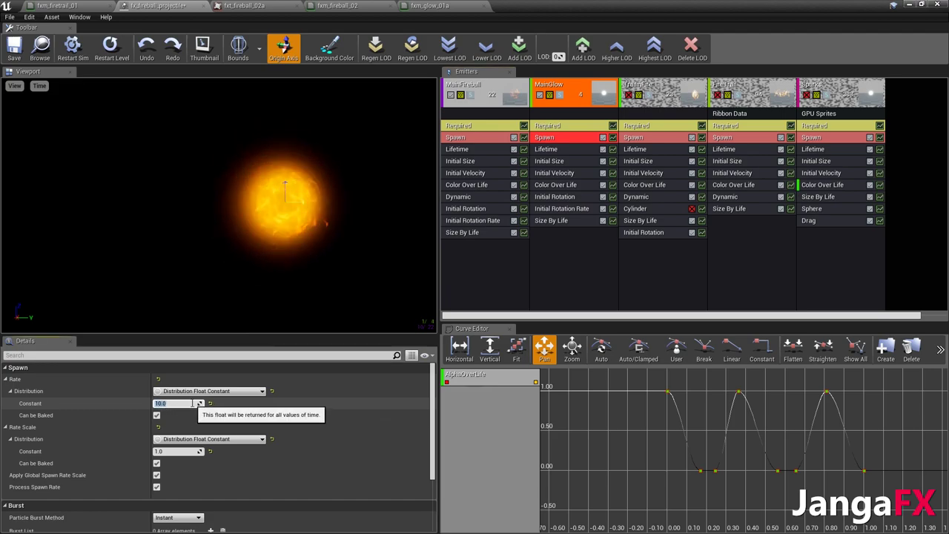
Set the out value of MainGlow's first Alpha Over Life point to 0.2 and save the particle system
click(560, 185)
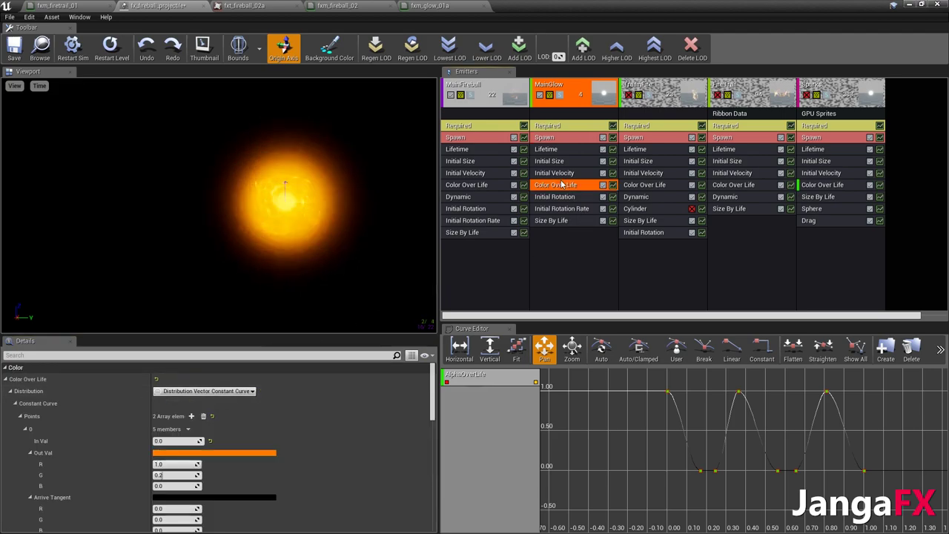
scroll(254, 453, down, 1)
scroll(255, 453, down, 6)
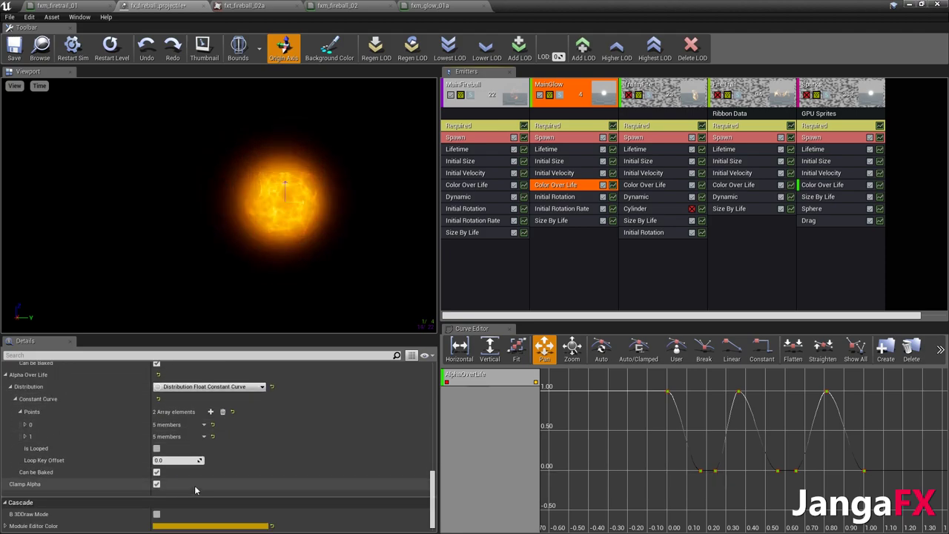
right_click(132, 413)
click(155, 437)
scroll(178, 415, down, 2)
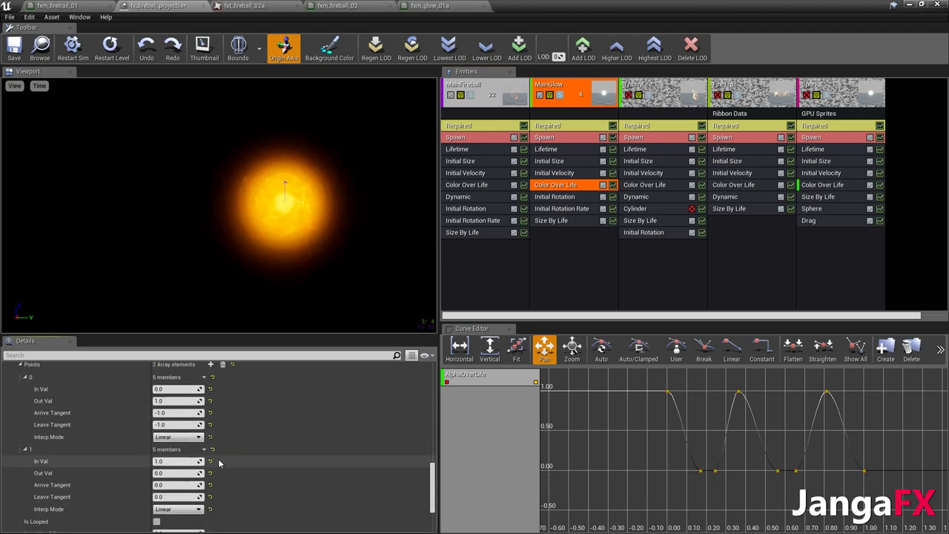
click(178, 401)
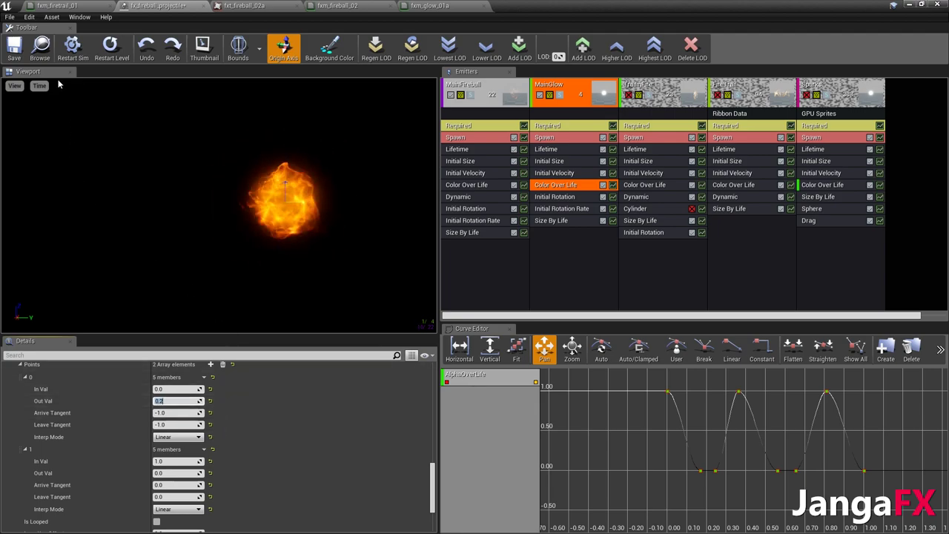
click(20, 54)
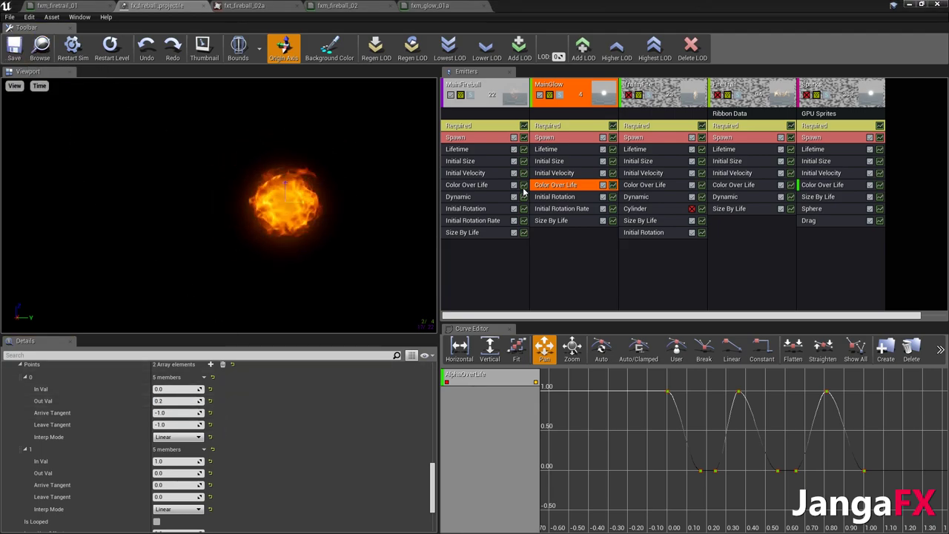
Review MainGlow's Initial Size and simulate the level to check the fireball in flight, returning to the fx_fireball_projectile particle system
click(549, 161)
scroll(119, 444, up, 3)
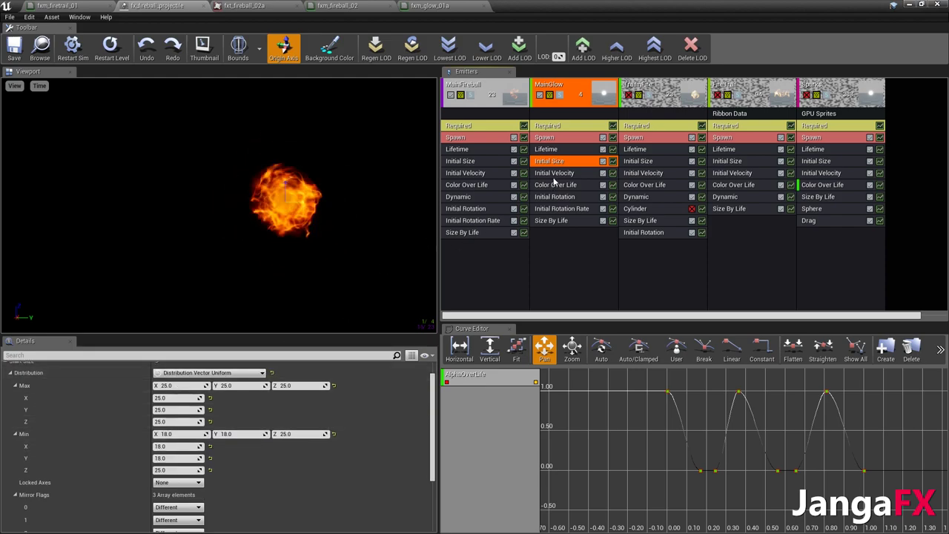
click(909, 4)
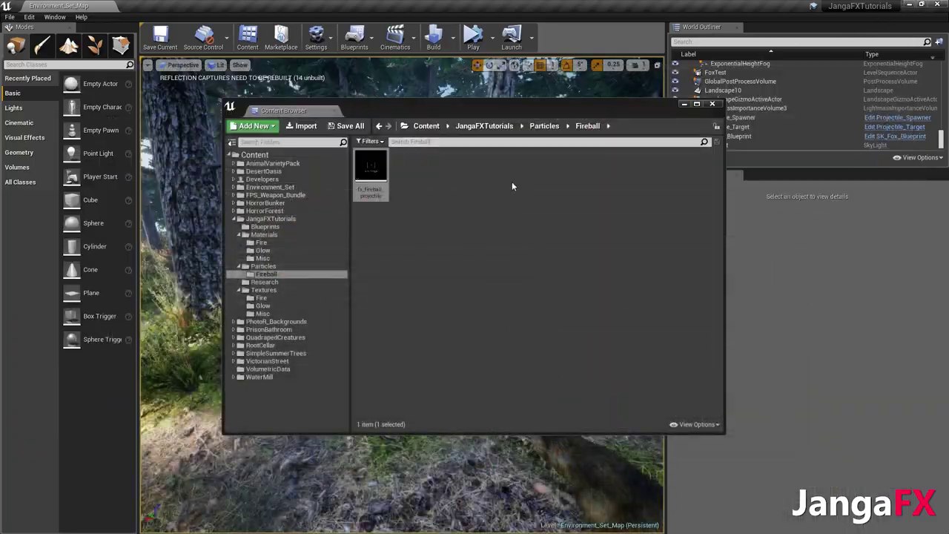
click(683, 104)
click(473, 37)
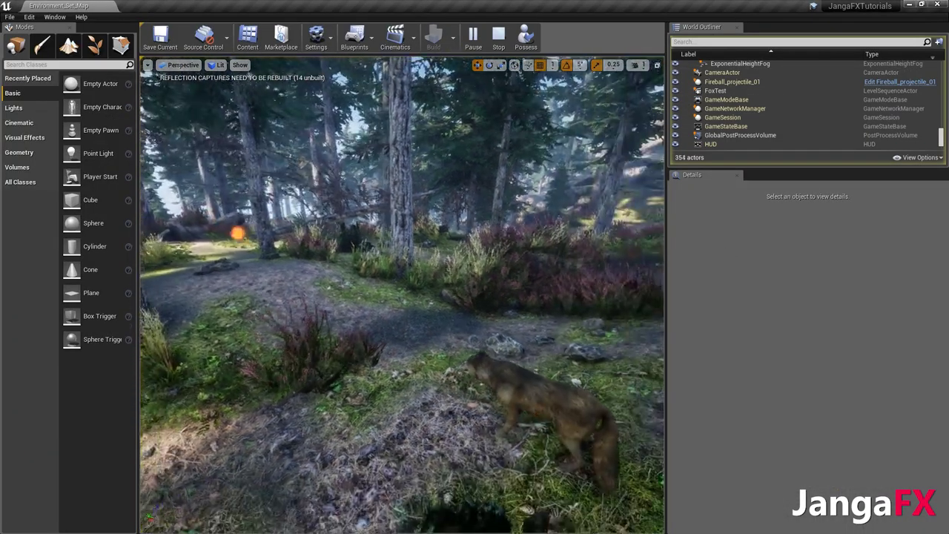
right_drag(454, 230, 454, 150)
key(w)
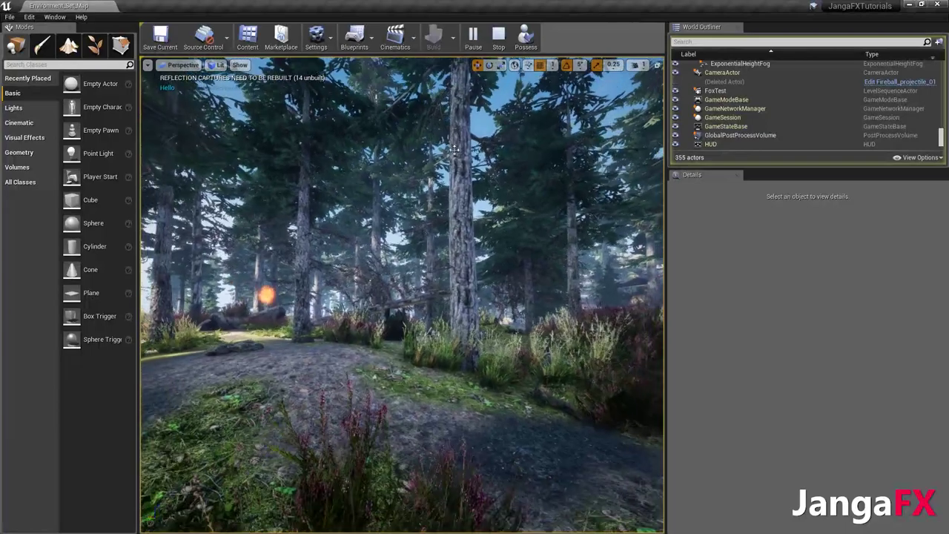
key(shift+F1)
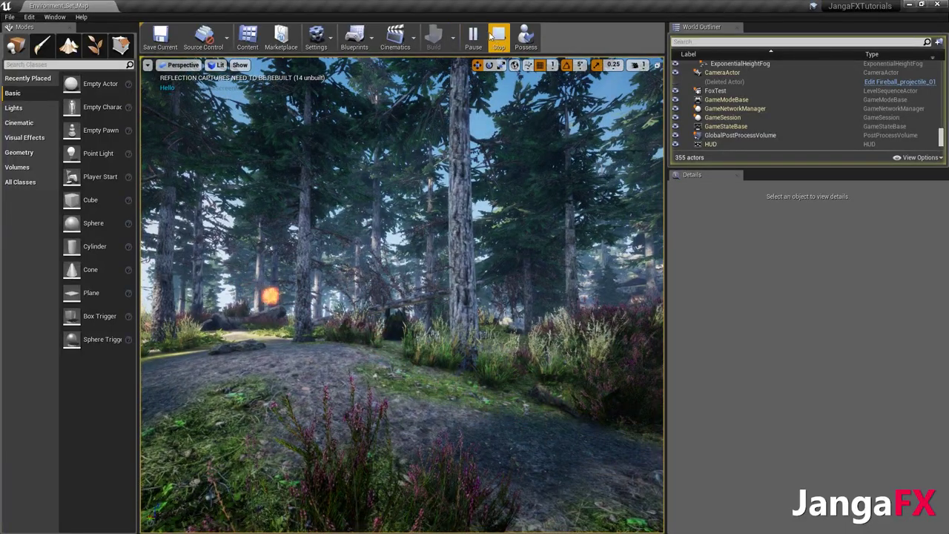
click(495, 38)
click(247, 37)
double_click(380, 169)
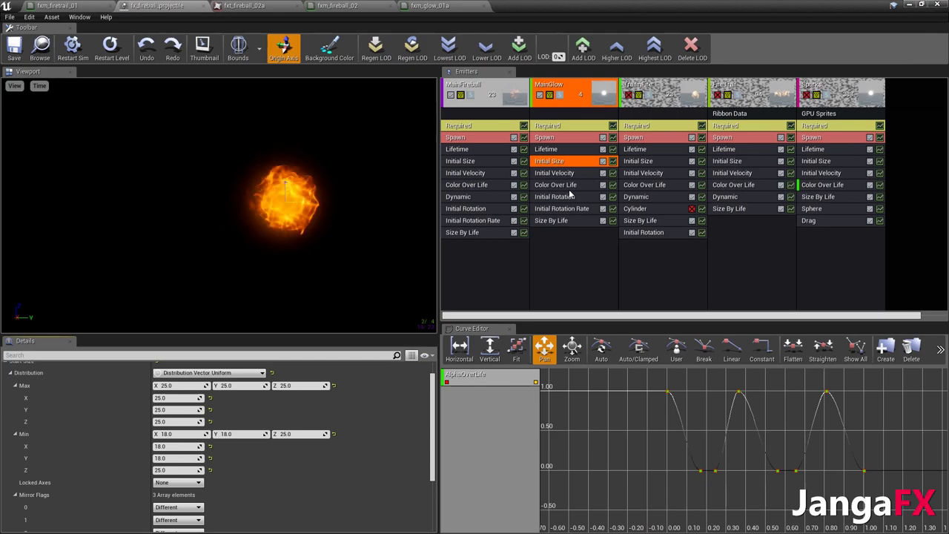
Set X and Y of MainGlow's second Size By Life point to 20
click(551, 221)
scroll(221, 475, down, 3)
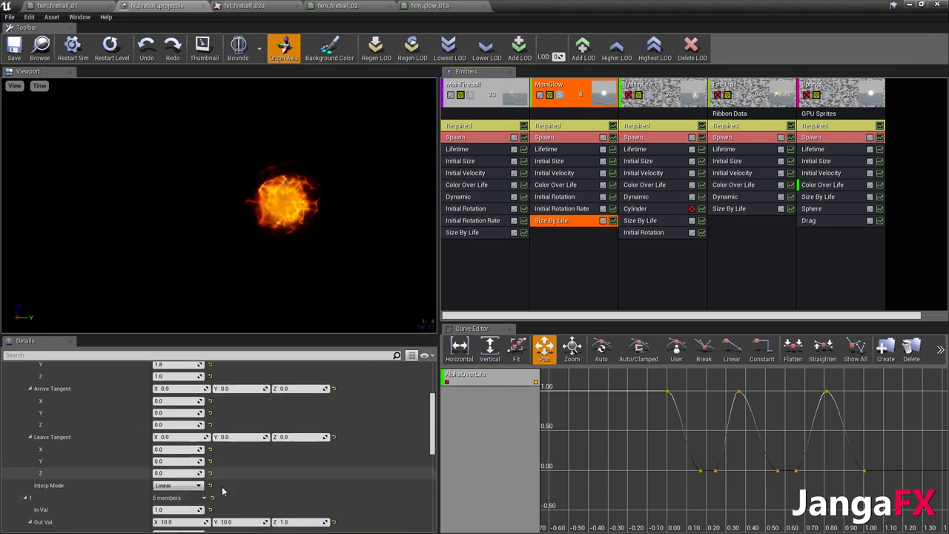
scroll(222, 491, down, 3)
text(0)
key(Tab)
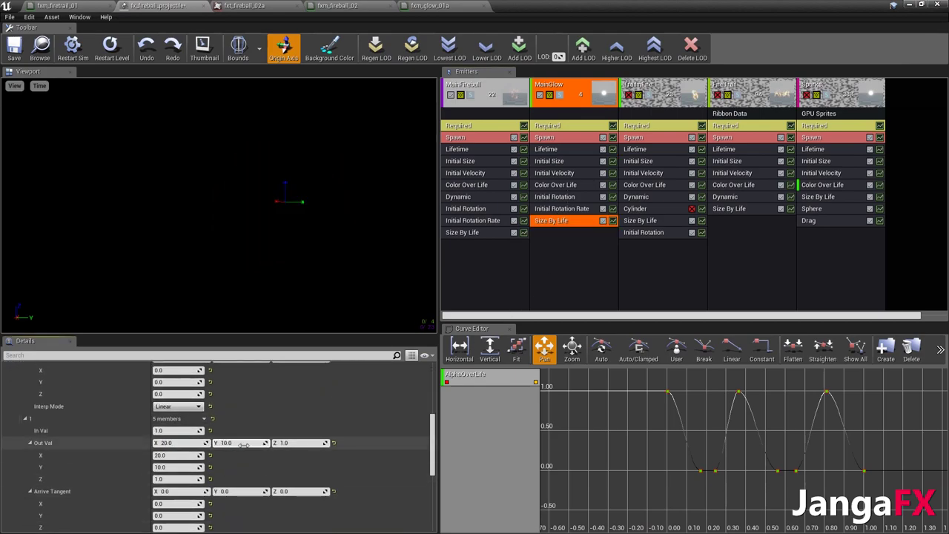
text(20)
key(Return)
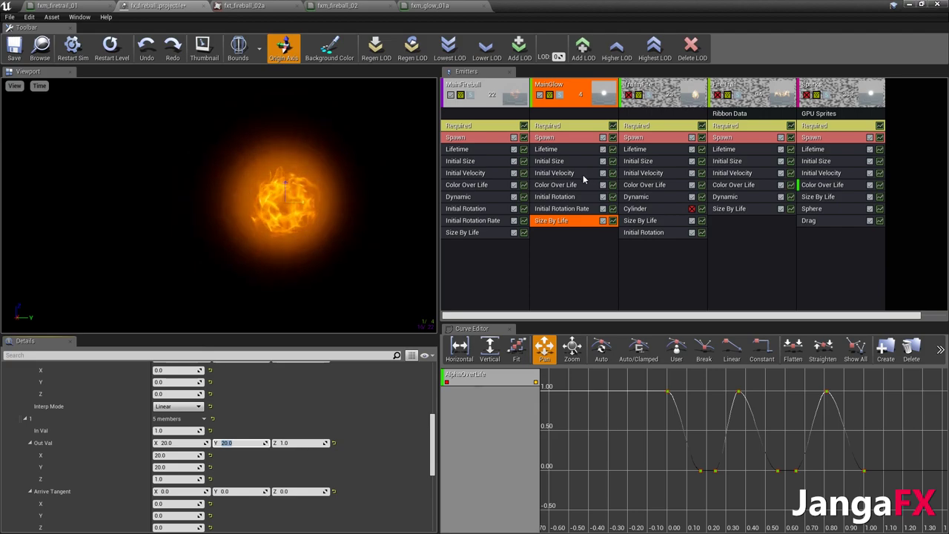
Set X and Y of the out value of MainGlow's first Size By Life point to 0
click(556, 161)
click(551, 221)
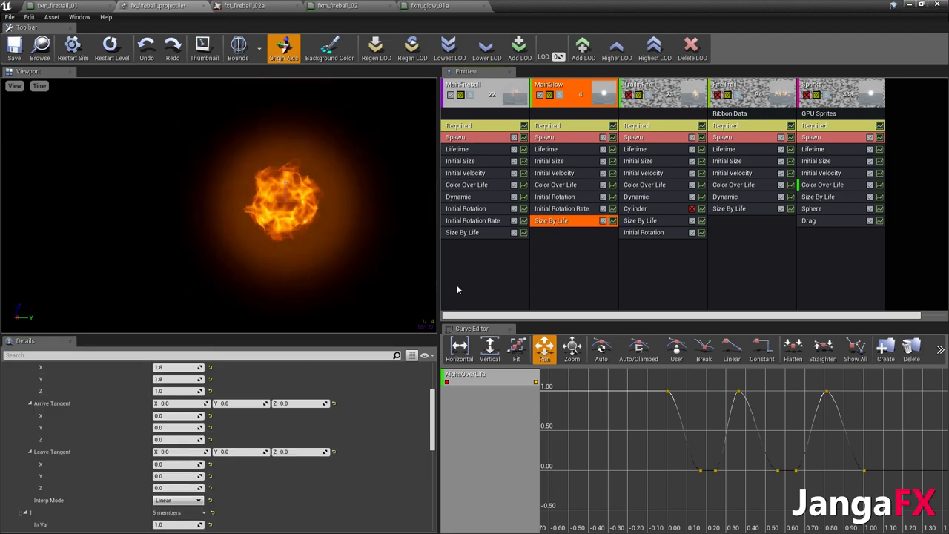
click(166, 453)
text(0)
key(Tab)
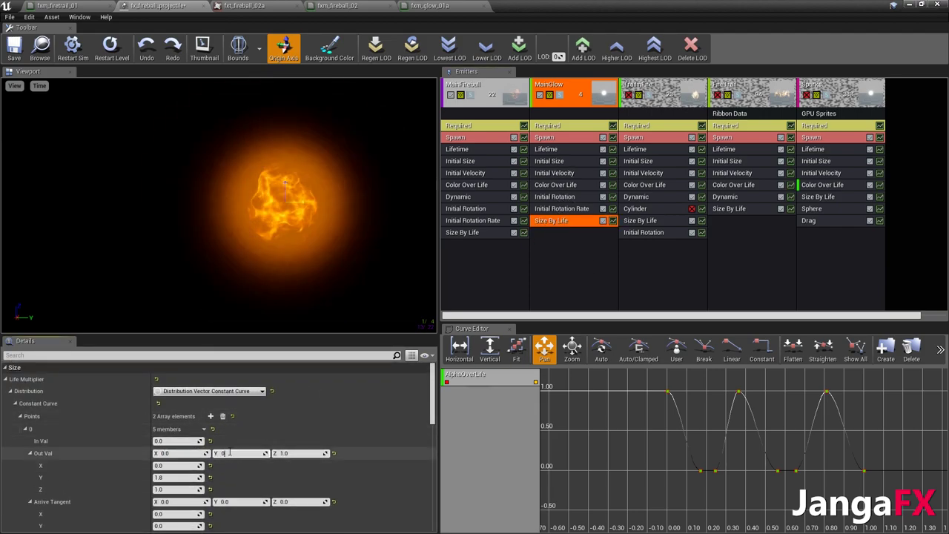
text(0)
key(Return)
scroll(265, 400, down, 5)
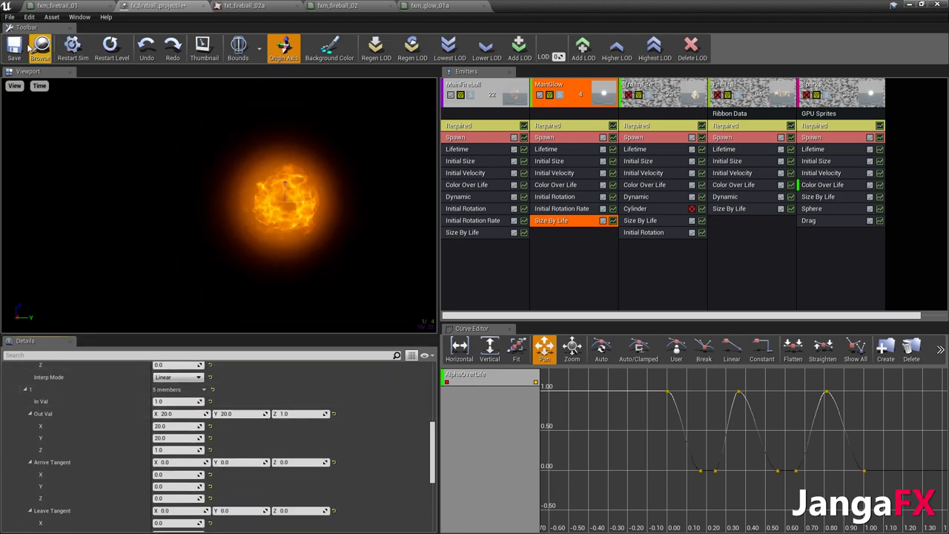
Simulate the level to check the resized glow on the projectile, and stop the simulation
click(909, 4)
click(684, 104)
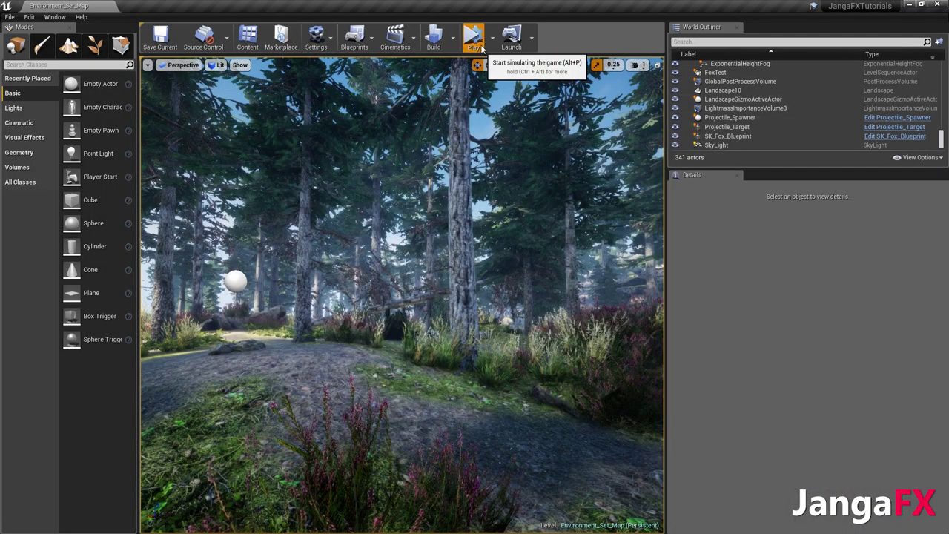
click(473, 36)
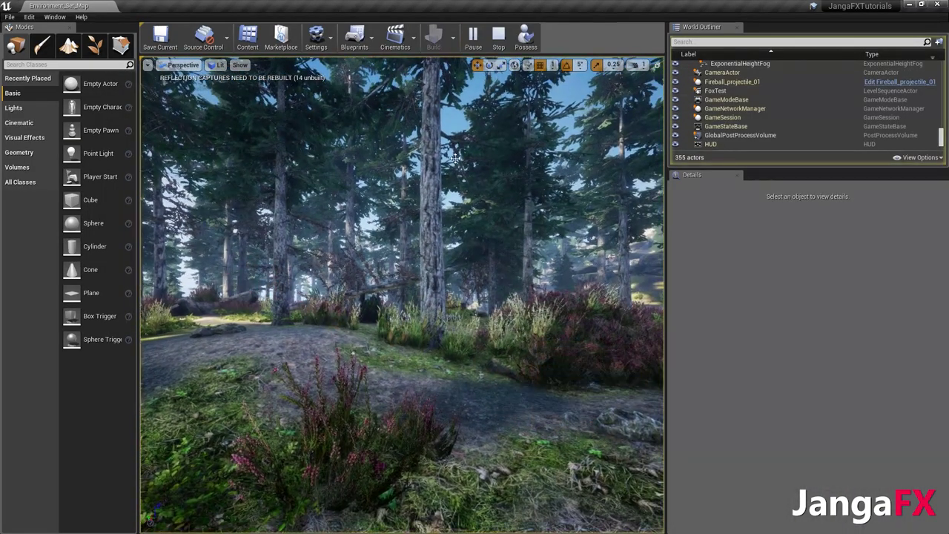
click(495, 33)
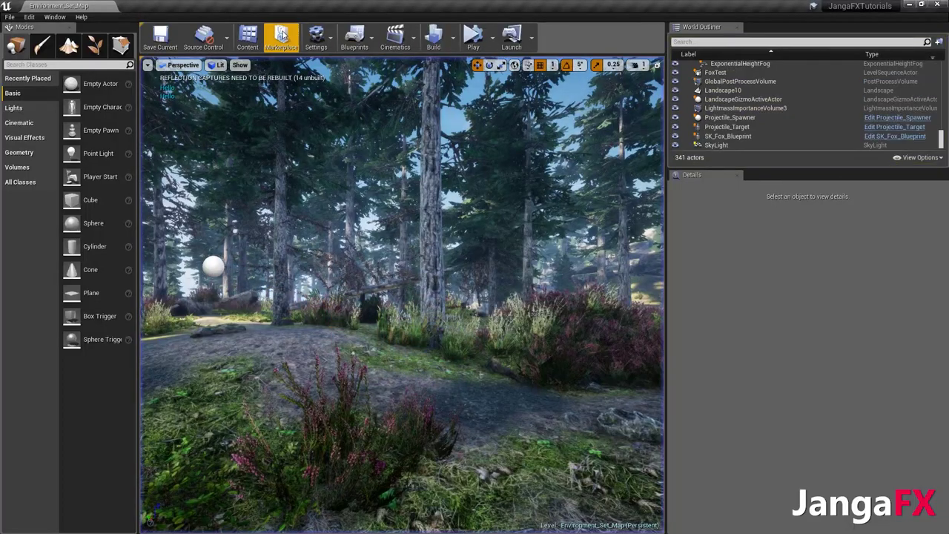
Reopen the fx_fireball_projectile particle system, enable the TrailinFire, FireTrail and Sparks emitters, and save it
click(248, 35)
double_click(382, 168)
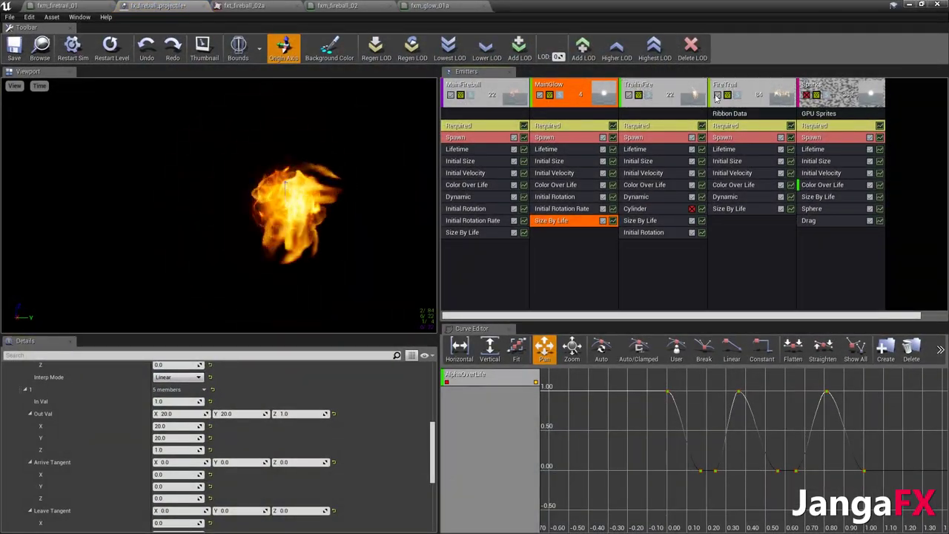
click(14, 49)
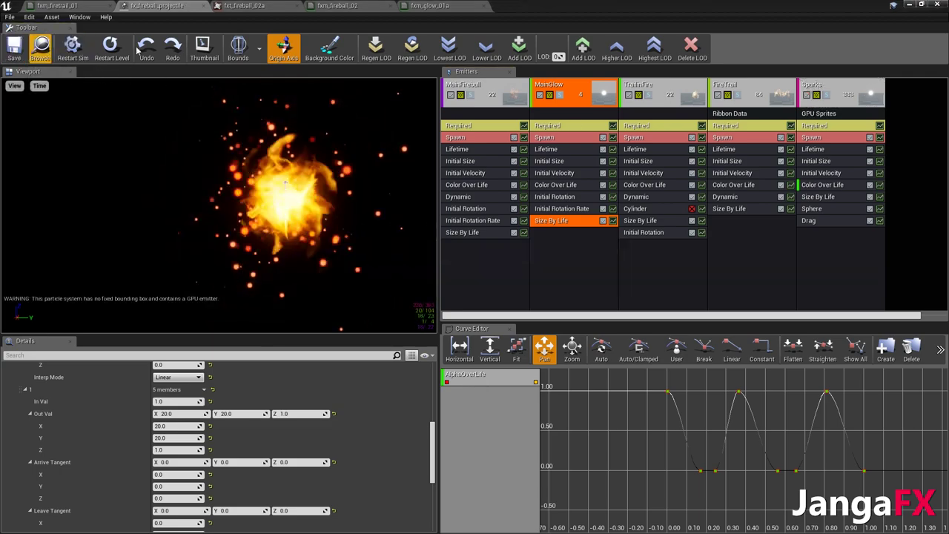
Simulate the level to examine the complete fireball with its trail and sparks, and return to the particle system
click(909, 4)
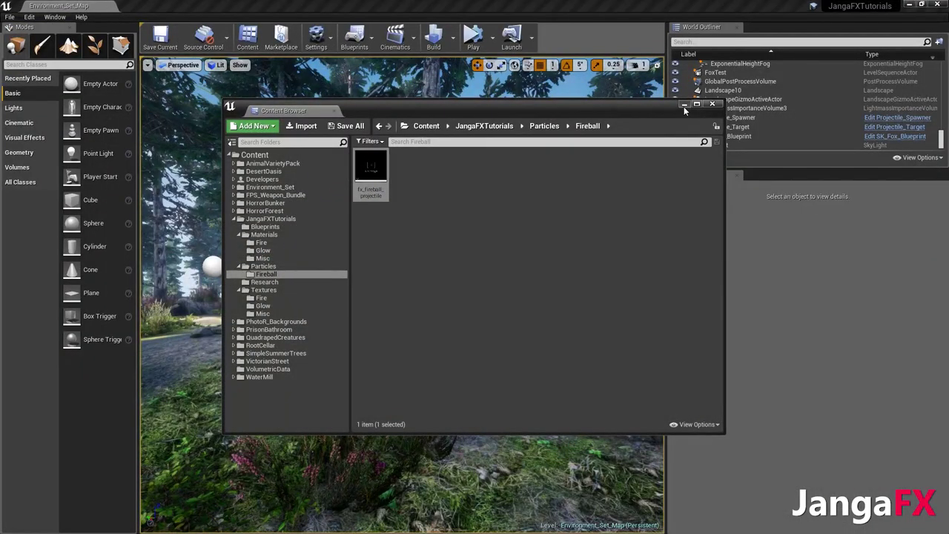
click(684, 105)
click(483, 43)
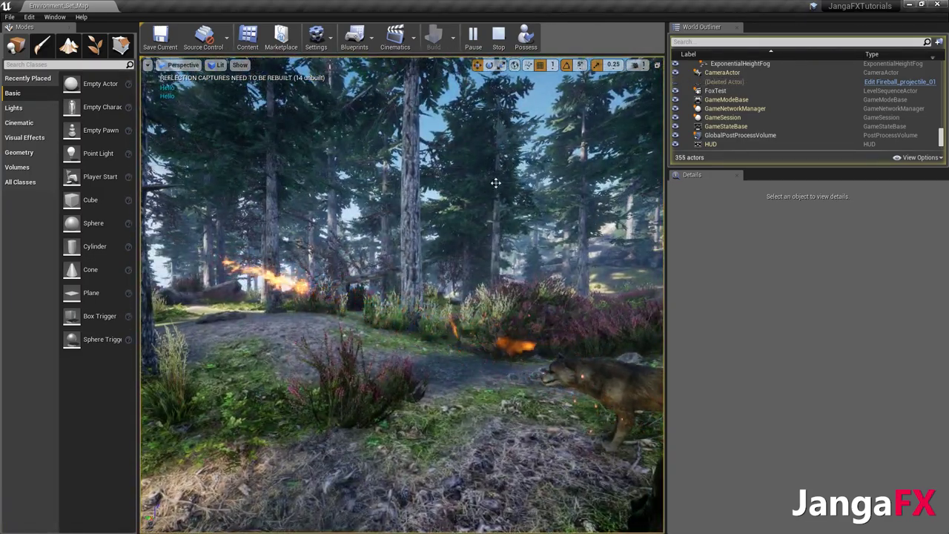
click(248, 40)
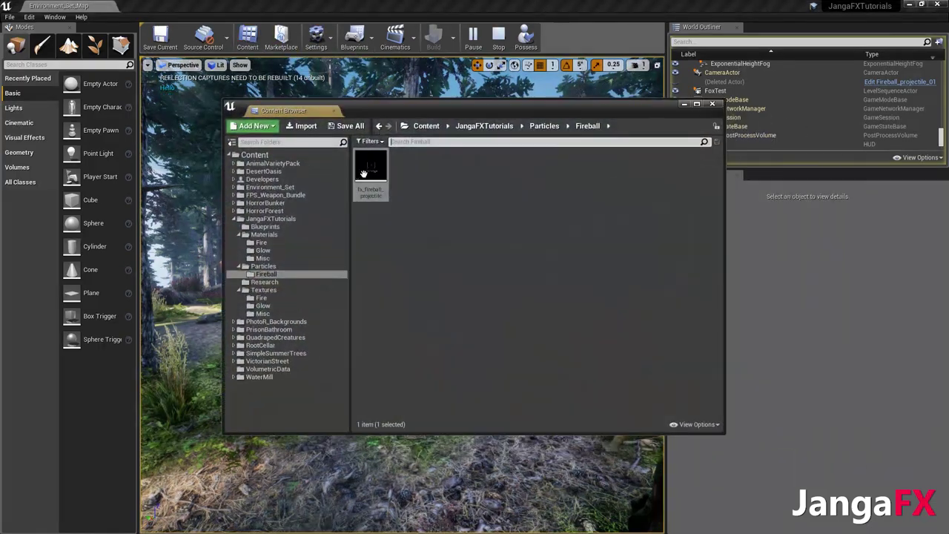
double_click(373, 165)
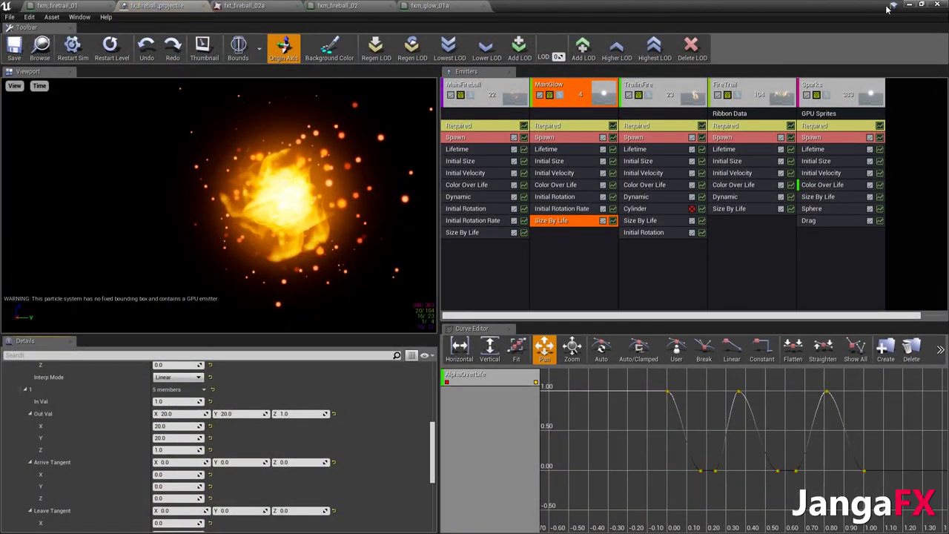
click(922, 5)
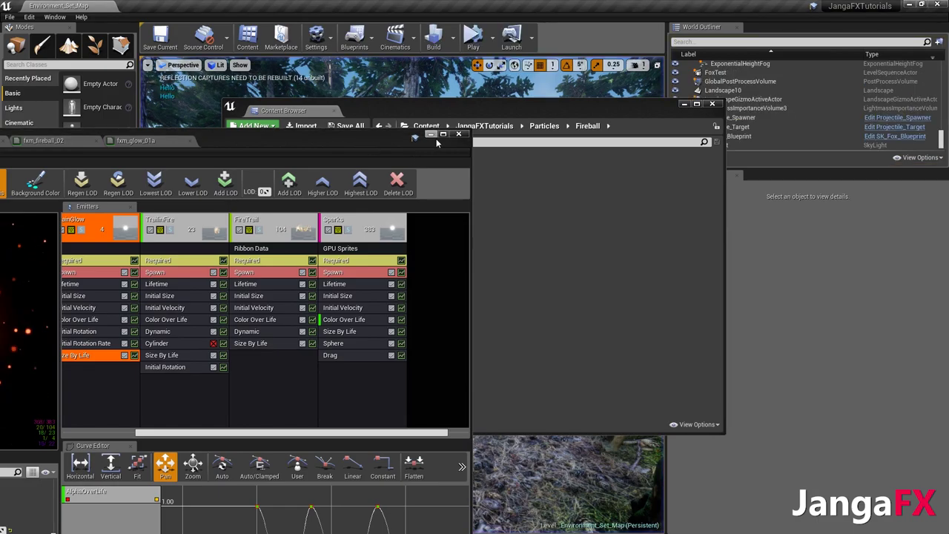
click(443, 134)
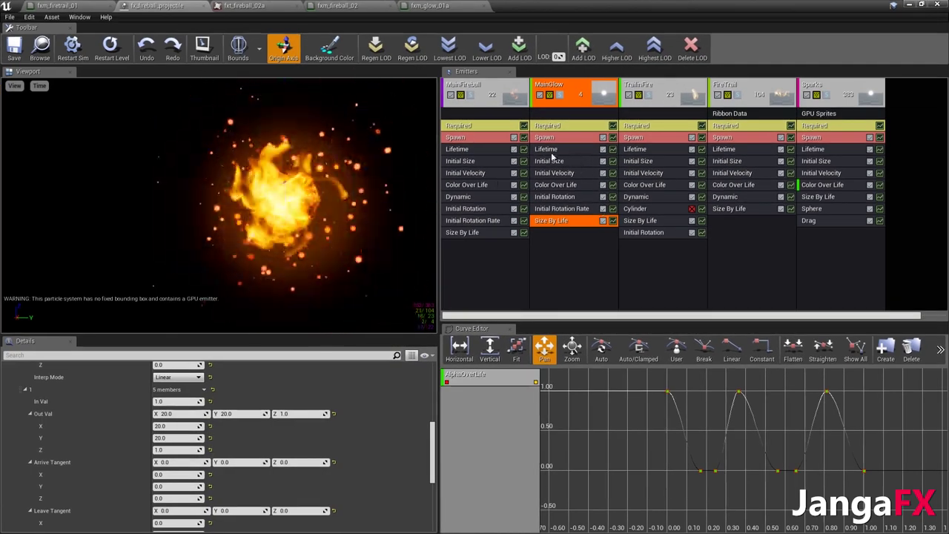
Set MainGlow's minimum and maximum lifetime to 0.5 and preview the emitter on its own
click(549, 150)
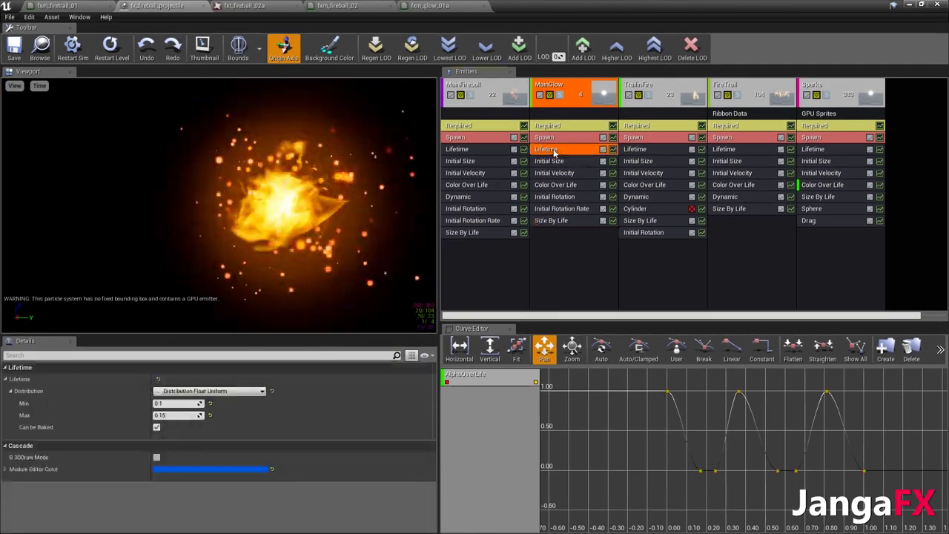
click(178, 404)
text(.5)
click(177, 415)
text(.5)
key(Return)
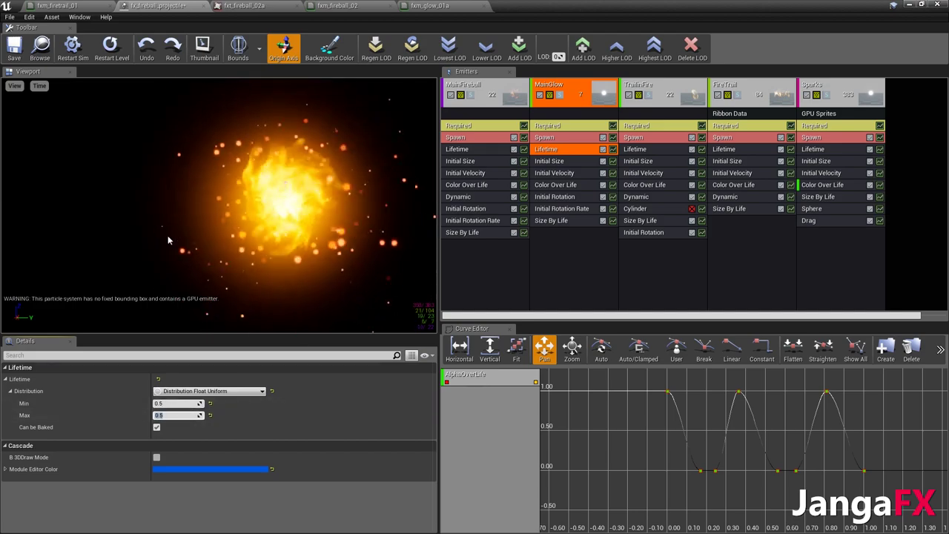
click(560, 95)
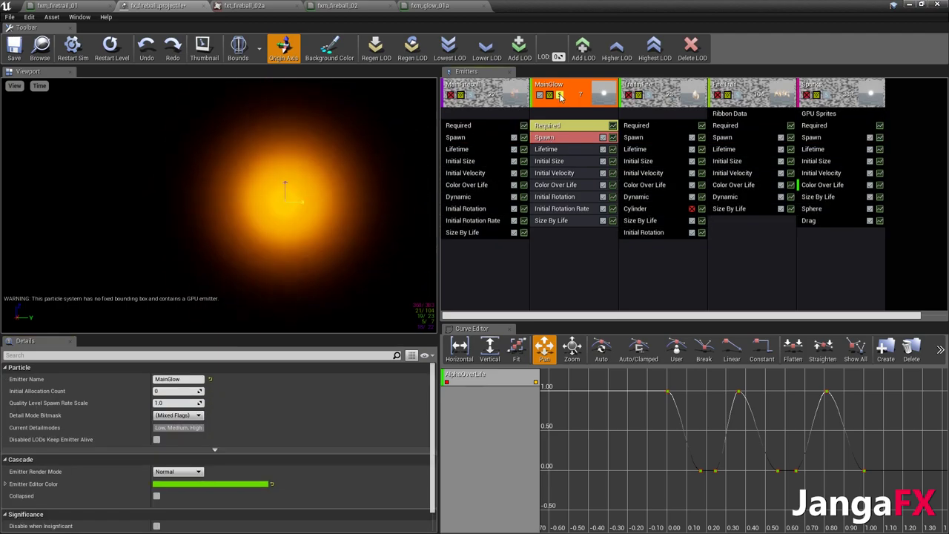
click(560, 95)
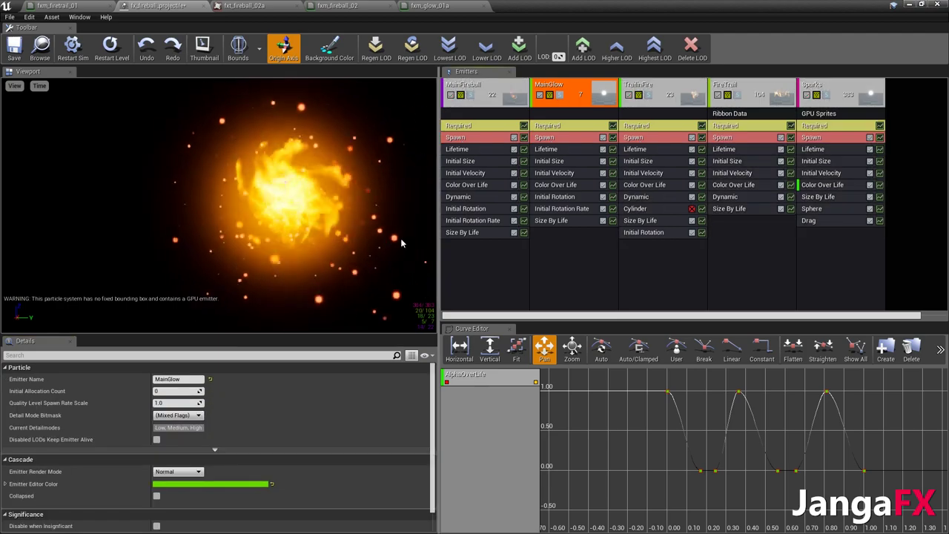
Set the out value of MainGlow's first Alpha Over Life point to 0.05 and save the particle system
click(556, 185)
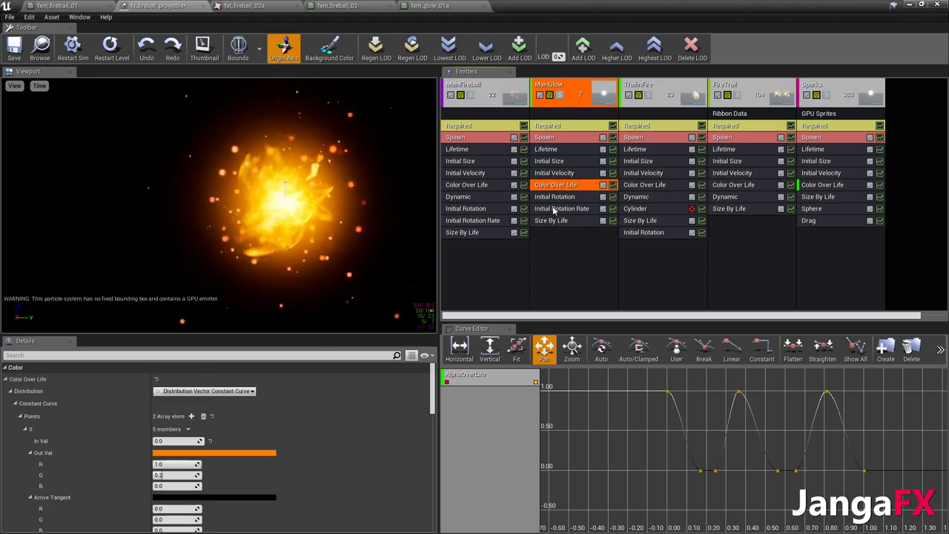
scroll(216, 472, down, 10)
scroll(174, 512, down, 5)
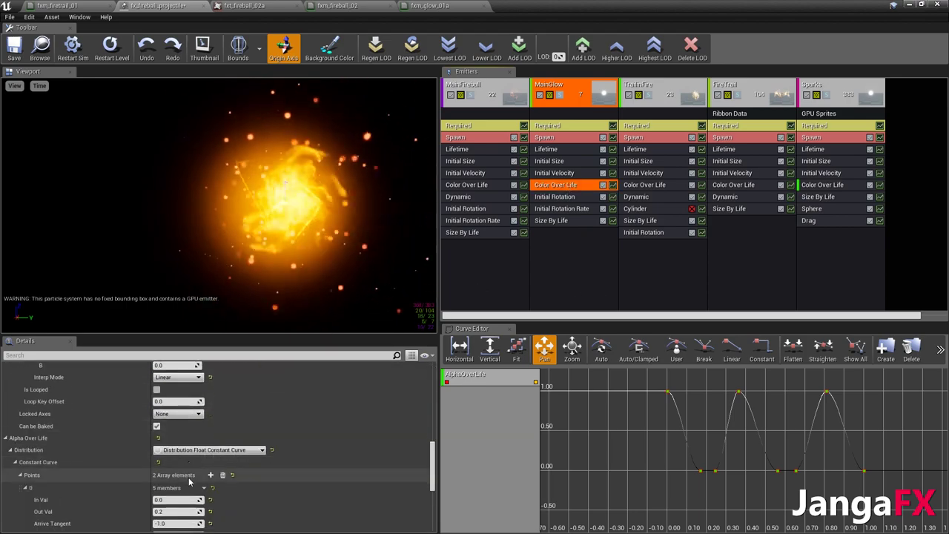
text(.05)
key(Return)
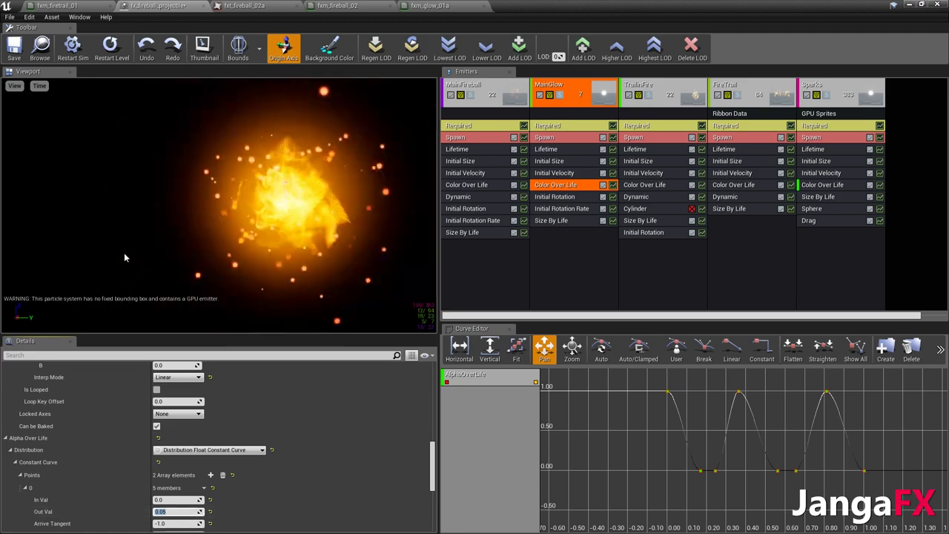
click(14, 49)
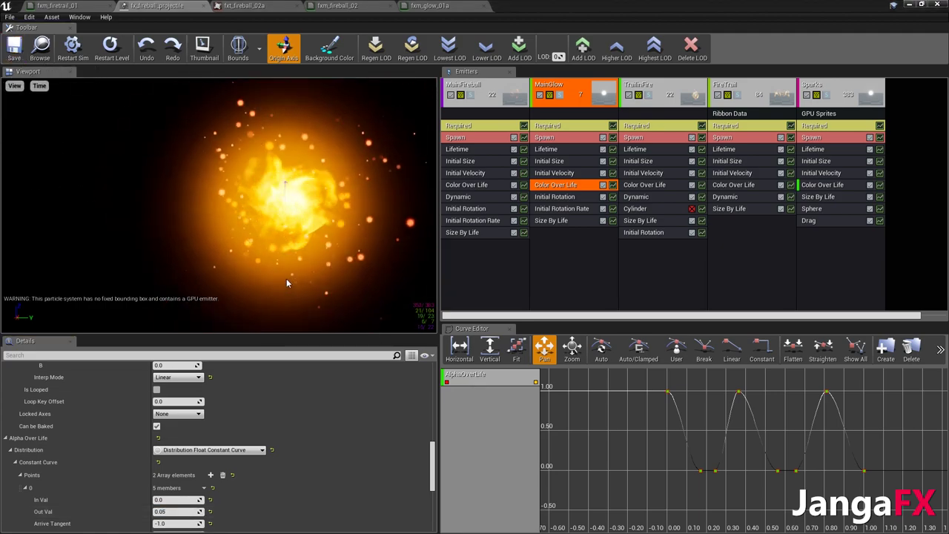
Simulate the level to check the fainter, longer-lived glow, and preview the MainFireball emitter alone back in the particle system
click(908, 6)
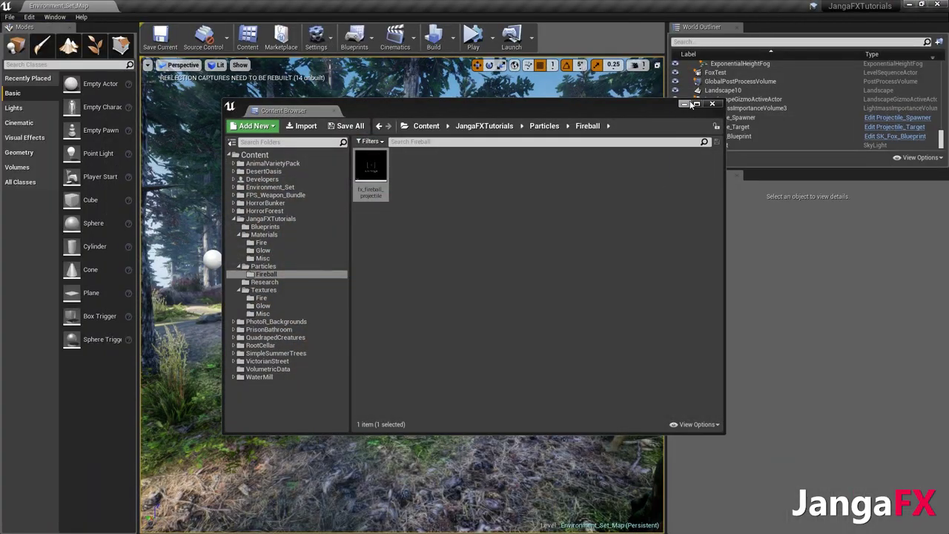
click(687, 103)
click(478, 58)
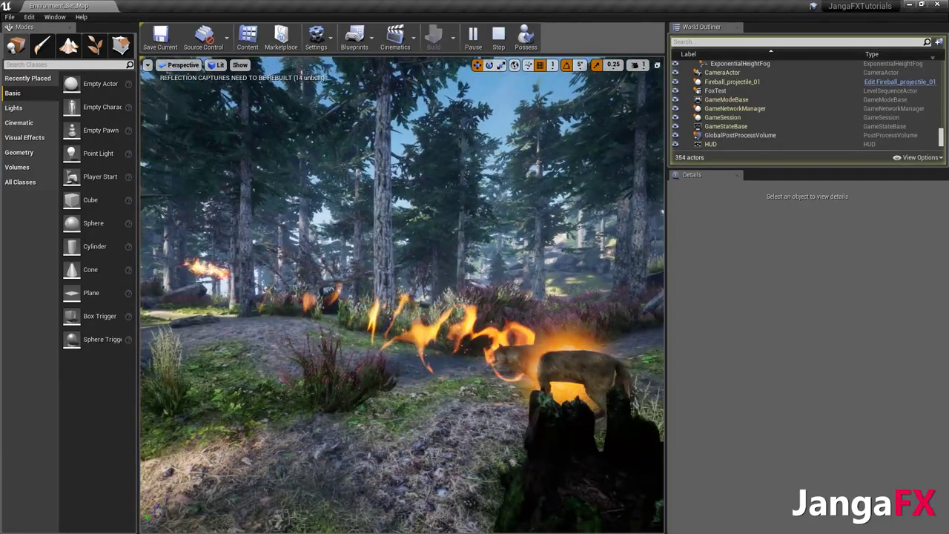
click(498, 37)
click(248, 37)
double_click(372, 172)
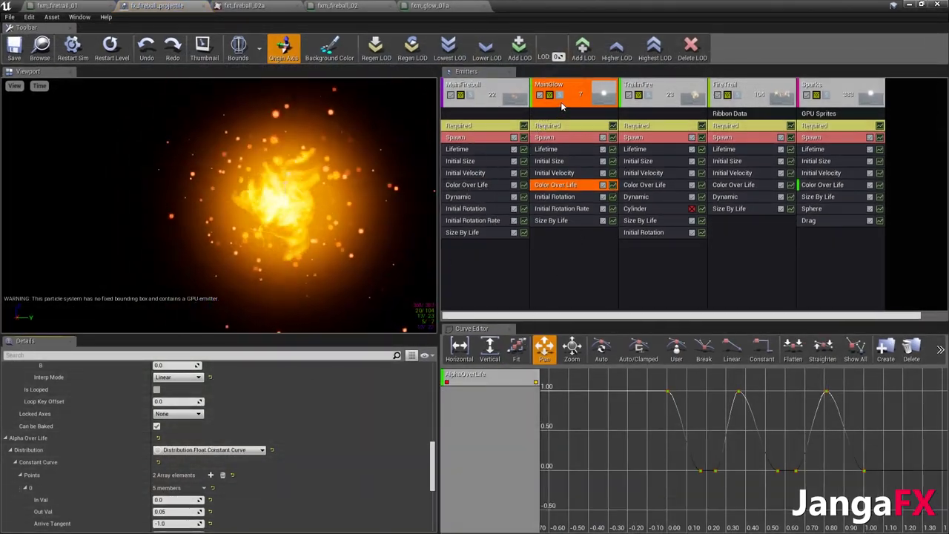
click(472, 96)
click(472, 96)
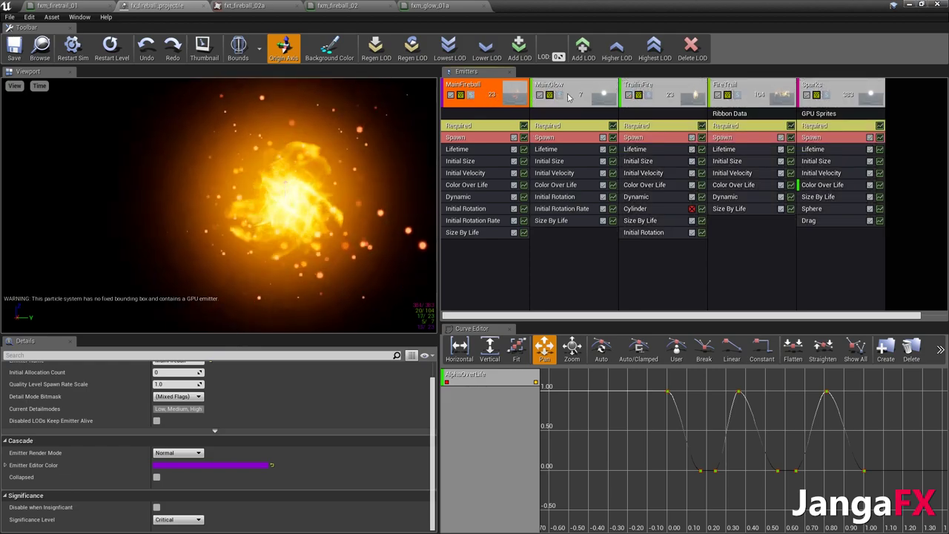
Move the MainGlow emitter ahead of MainFireball in the emitter order
click(578, 90)
key(Left)
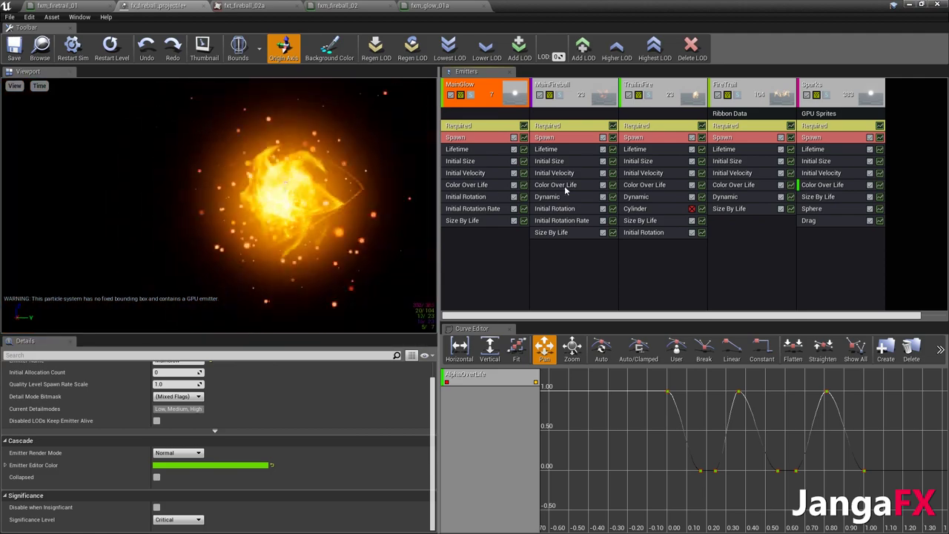
Set the out value of MainGlow's first Alpha Over Life point to 0.01 and save the particle system
click(461, 184)
scroll(174, 463, down, 10)
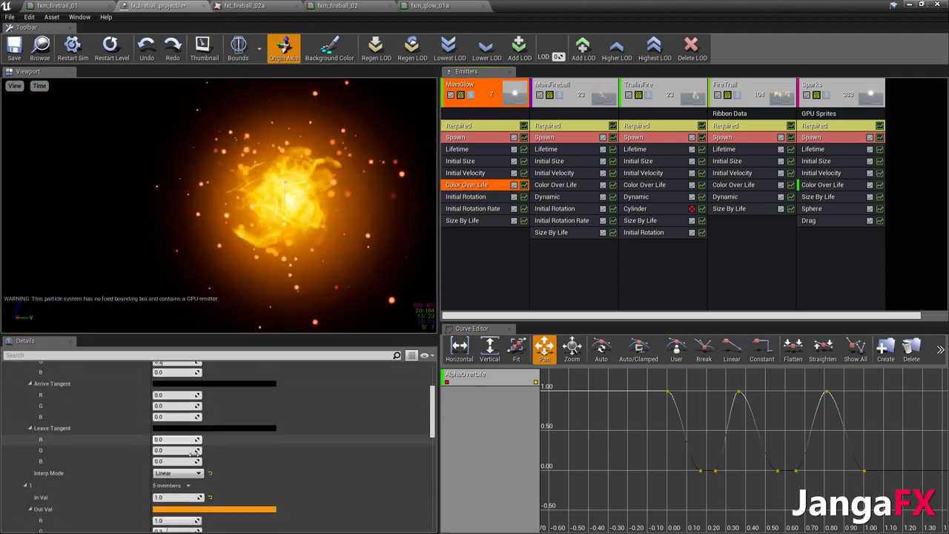
click(174, 462)
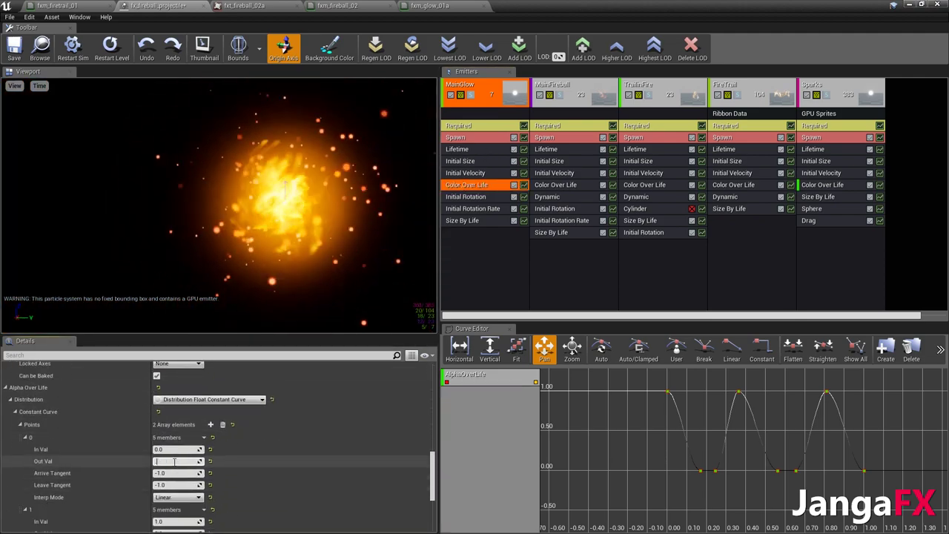
text(0.01)
key(Return)
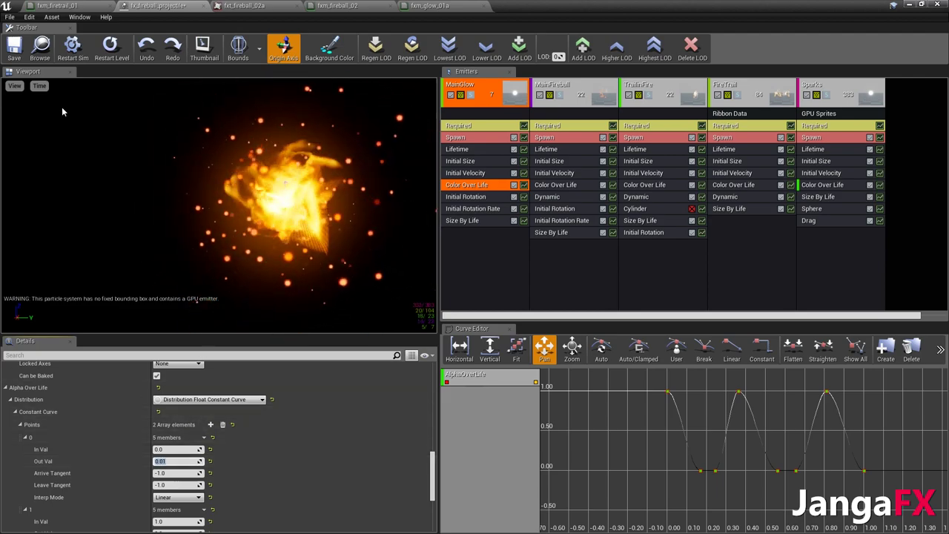
click(14, 48)
Simulate the level to check the fireball with the fainter, reordered glow
click(909, 4)
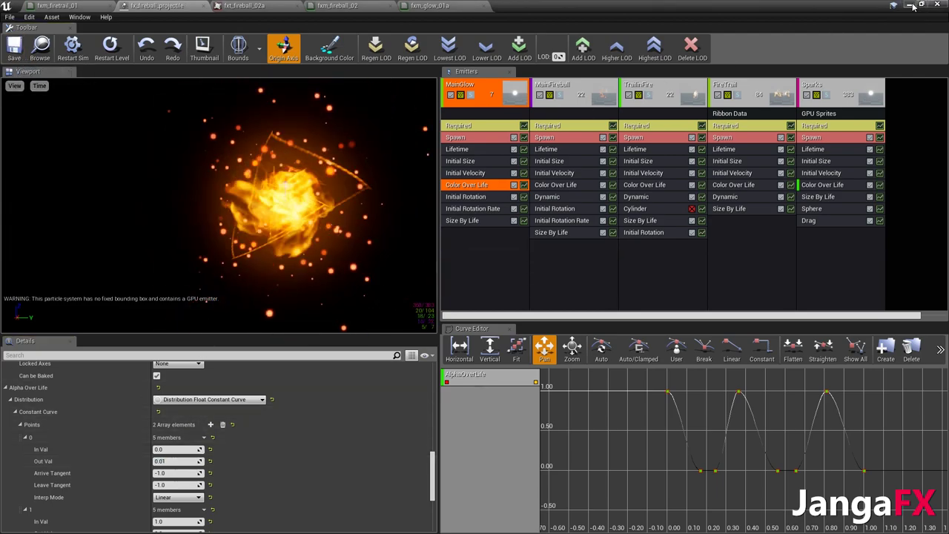
click(684, 104)
click(475, 35)
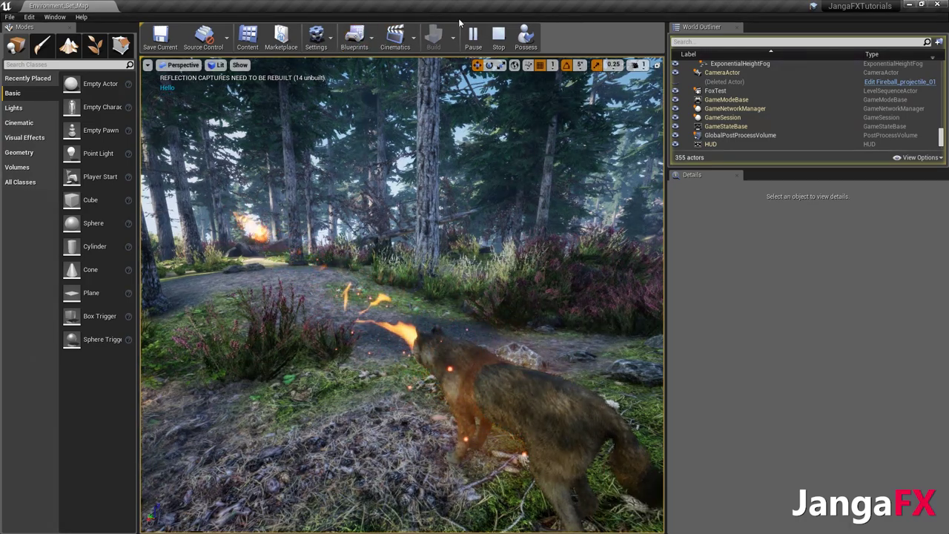
Reopen the fx_fireball_projectile particle system and set MainGlow's minimum and maximum lifetime to 0.15 and its constant spawn rate to 50
click(248, 37)
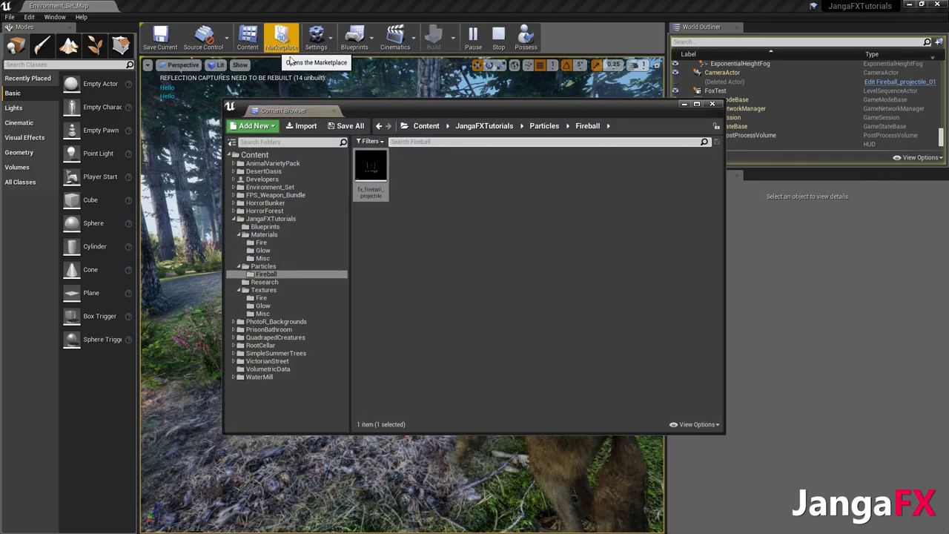
double_click(371, 169)
click(474, 152)
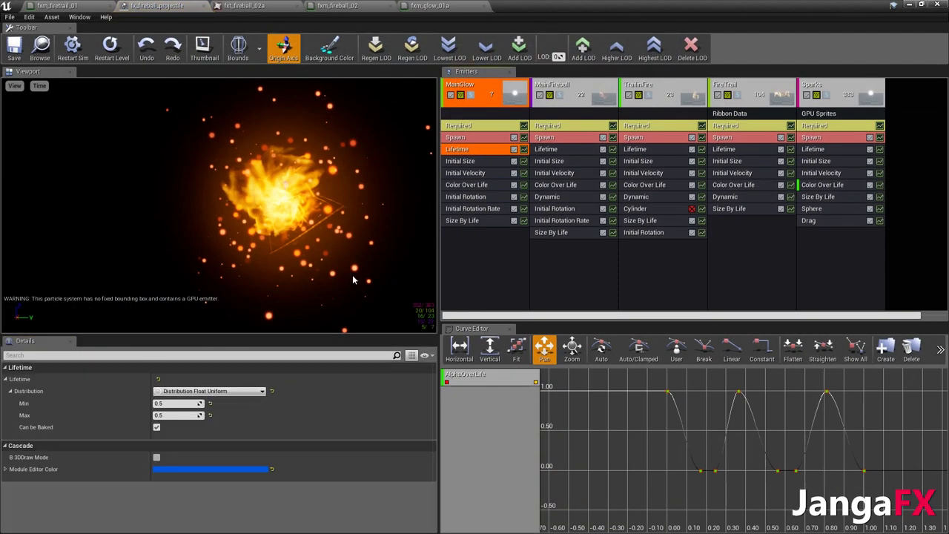
key(Return)
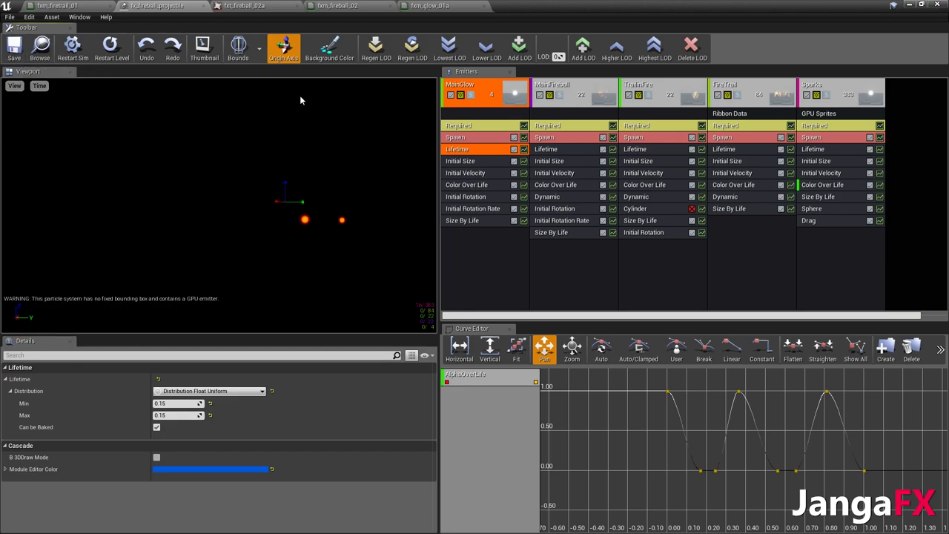
click(463, 139)
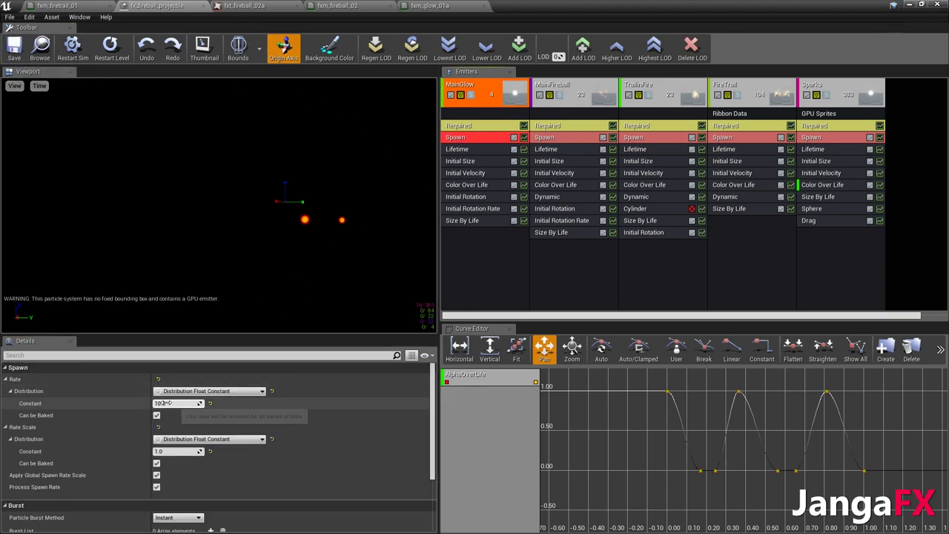
text(50)
key(Return)
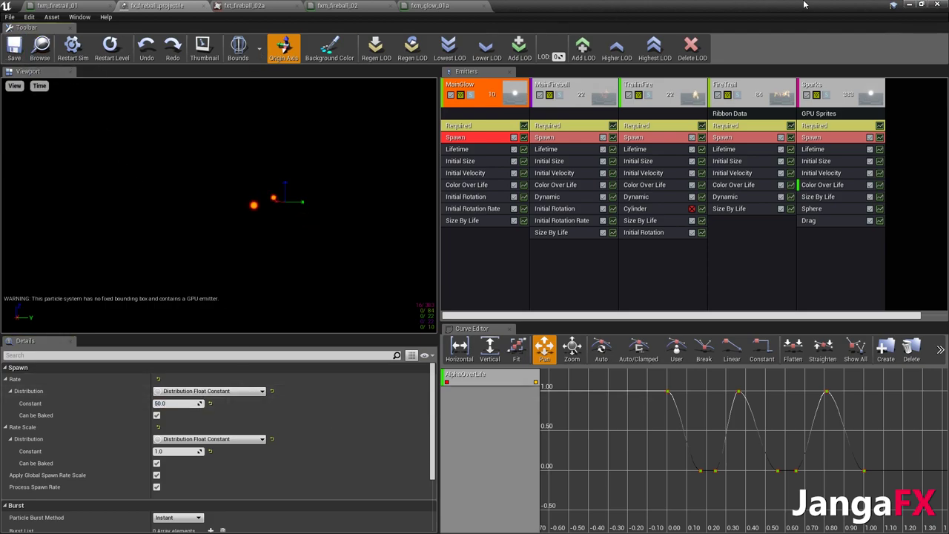
Return to the level and examine the fireball with the shorter-lived, more frequently spawned glow during simulation
click(910, 6)
click(684, 103)
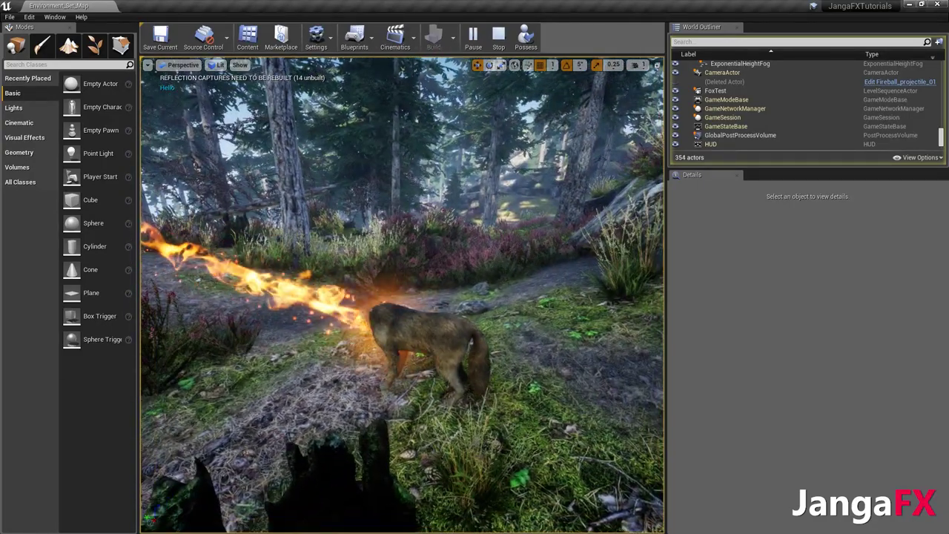
right_drag(426, 355, 433, 335)
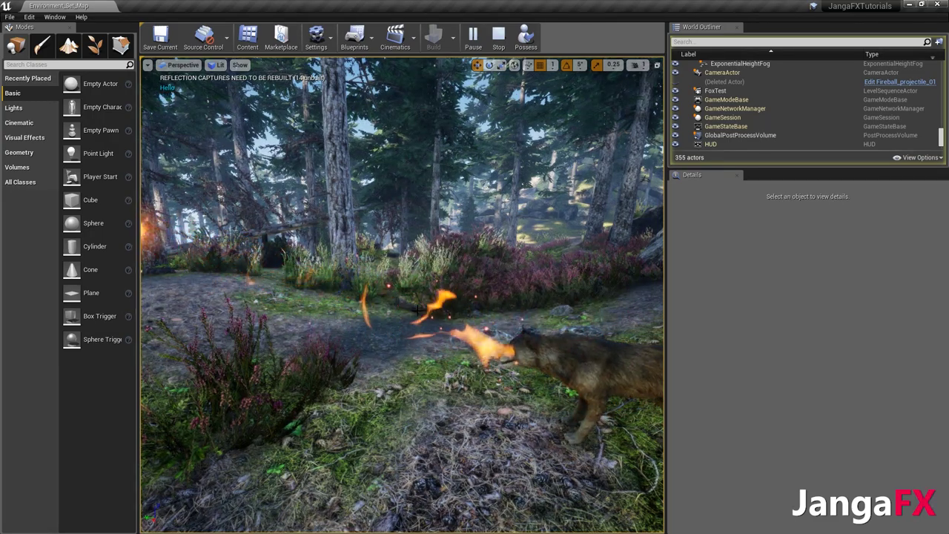
Reopen the fx_fireball_projectile particle system and examine the out values of MainGlow's second Size By Life point
click(248, 37)
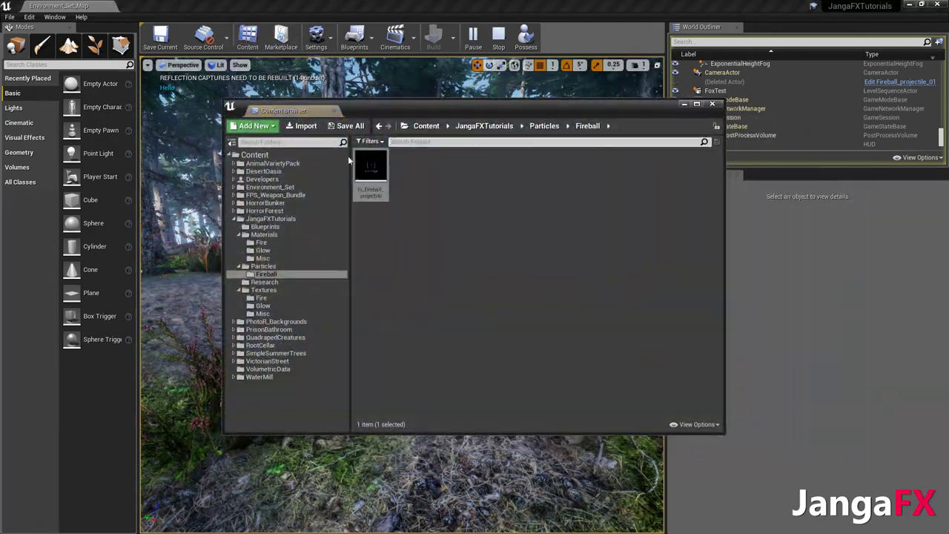
double_click(373, 175)
click(461, 221)
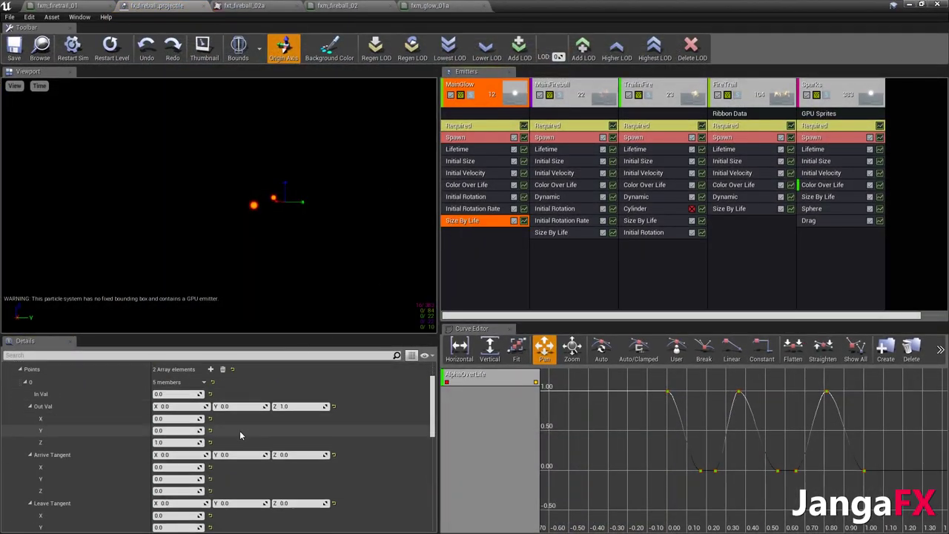
scroll(239, 430, down, 8)
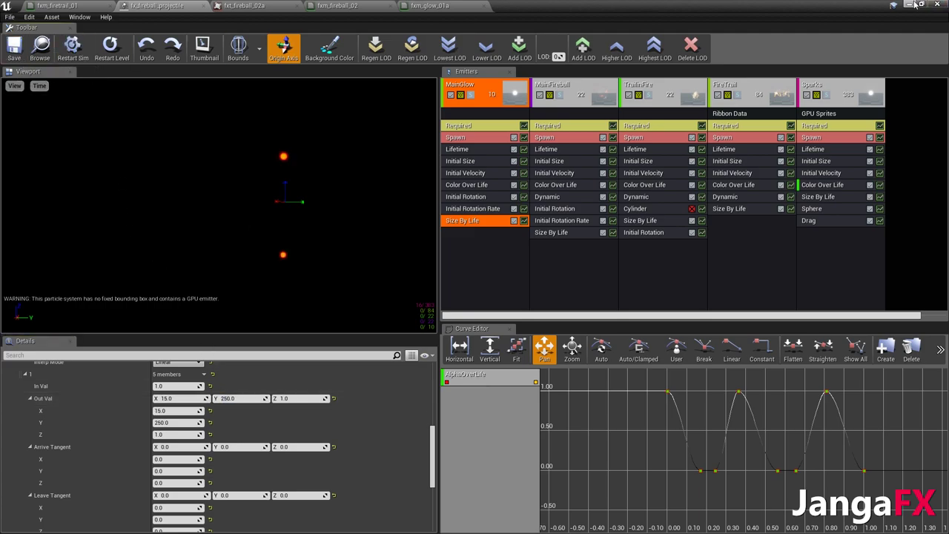
Go back to the level and look around the simulated fireball to judge the glow along its flight path
click(912, 5)
click(695, 104)
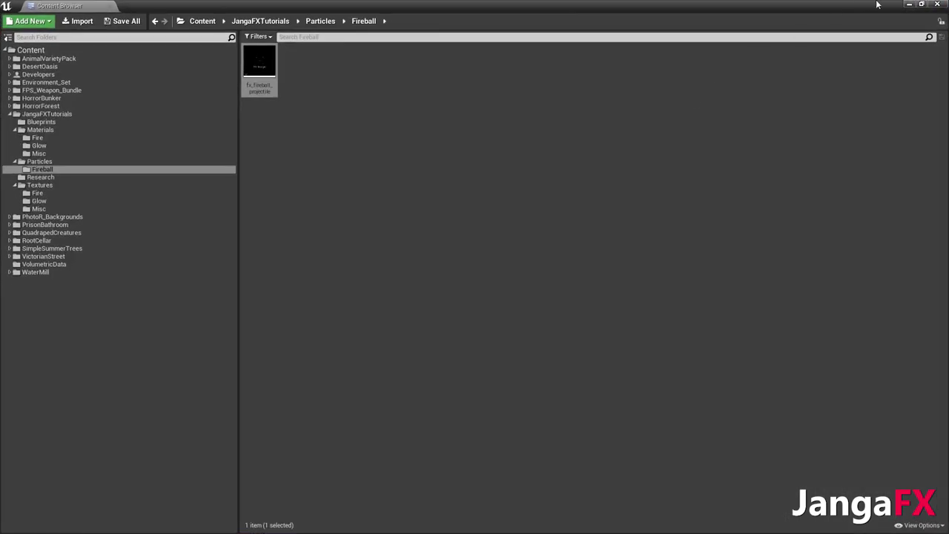
click(907, 5)
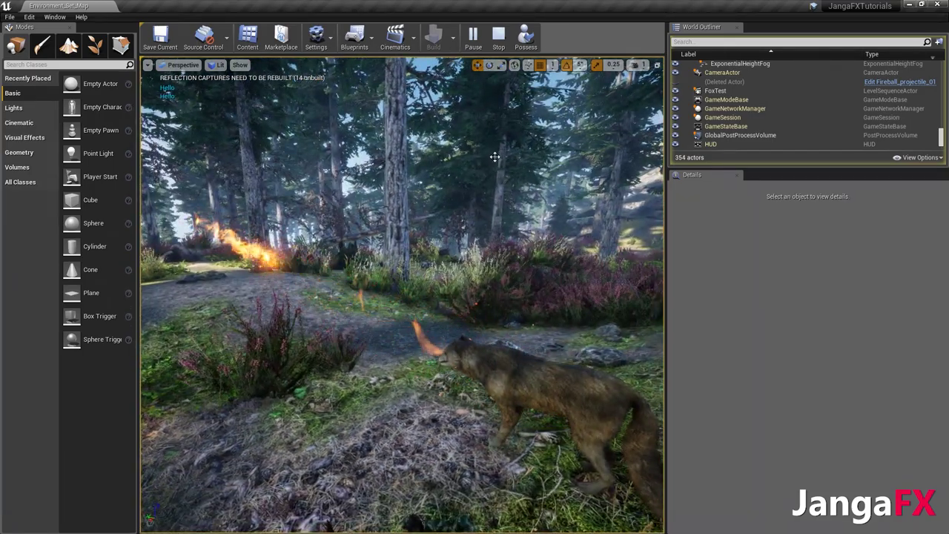
right_drag(495, 158, 480, 187)
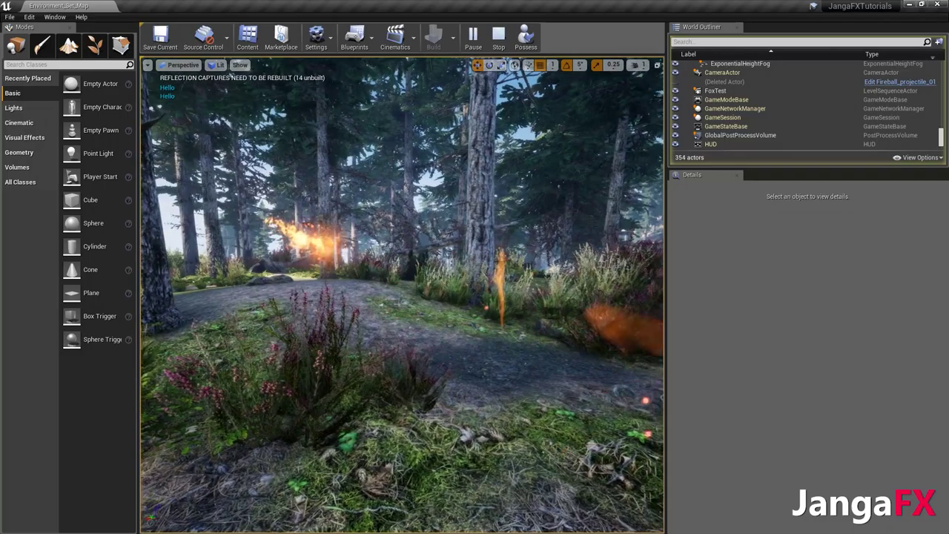
key(grave)
text(slo)
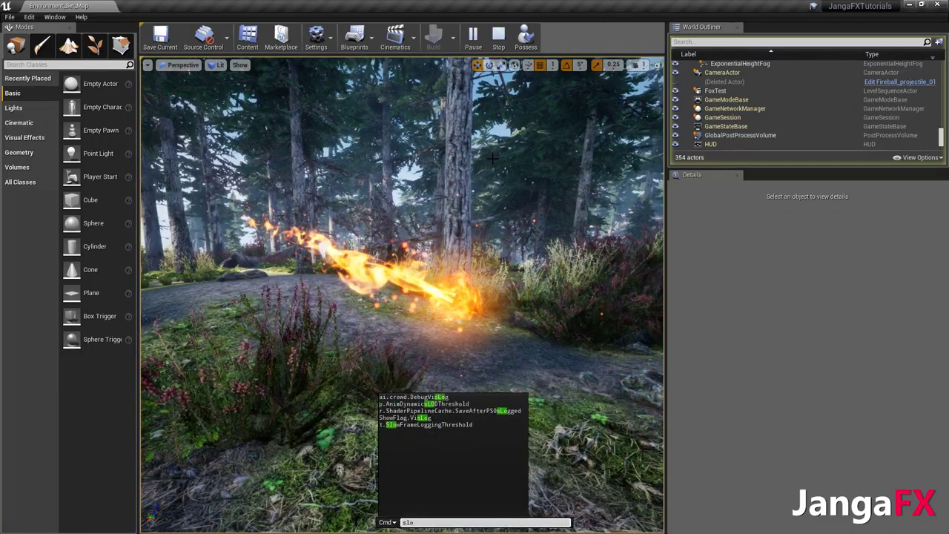
key(BackSpace)
key(BackSpace)
key(BackSpace)
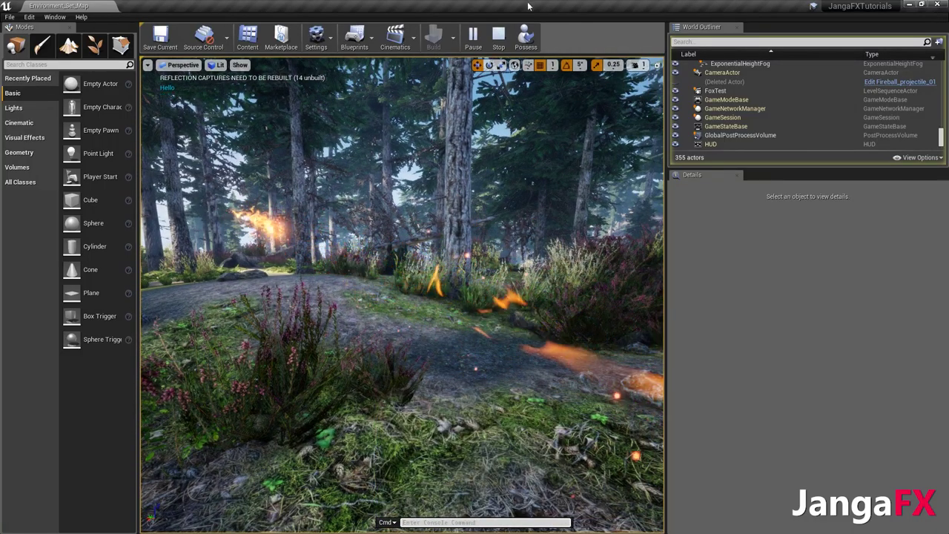
Restart the level play session, slow it with the console command slomo .5, watch the fireball, and end the session
click(497, 39)
click(528, 66)
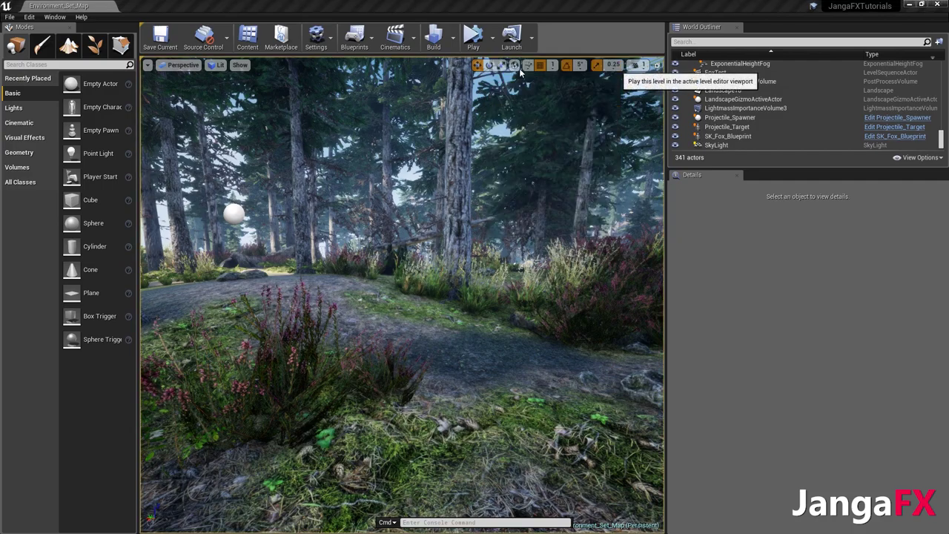
text(s)
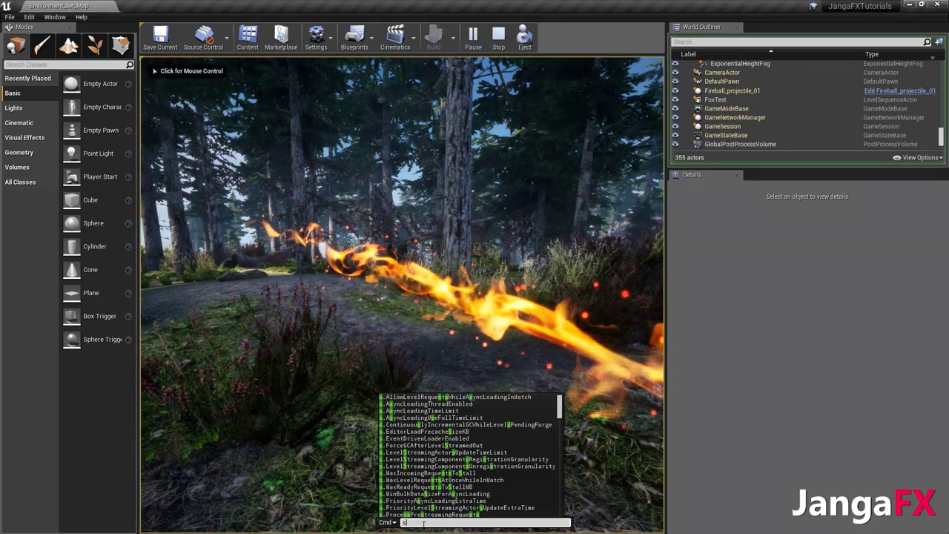
text(lomo .5)
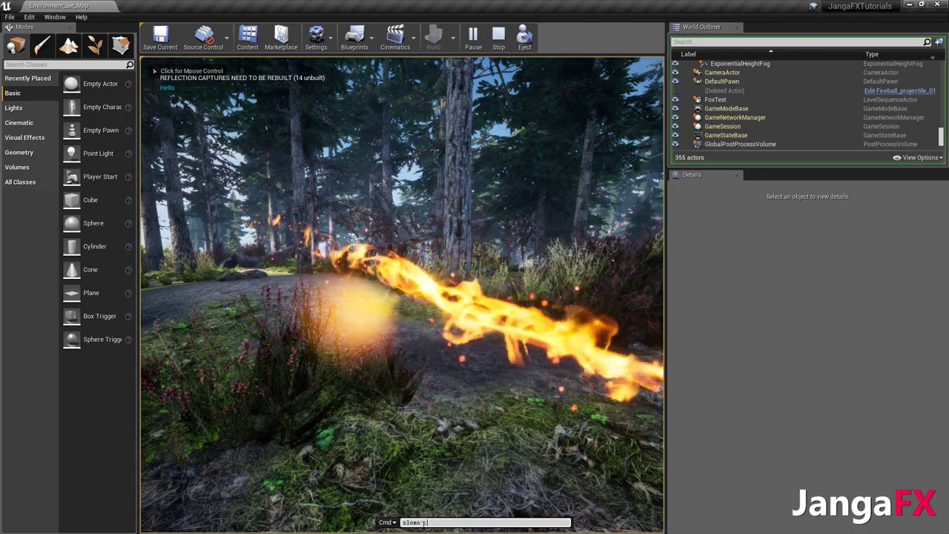
key(Return)
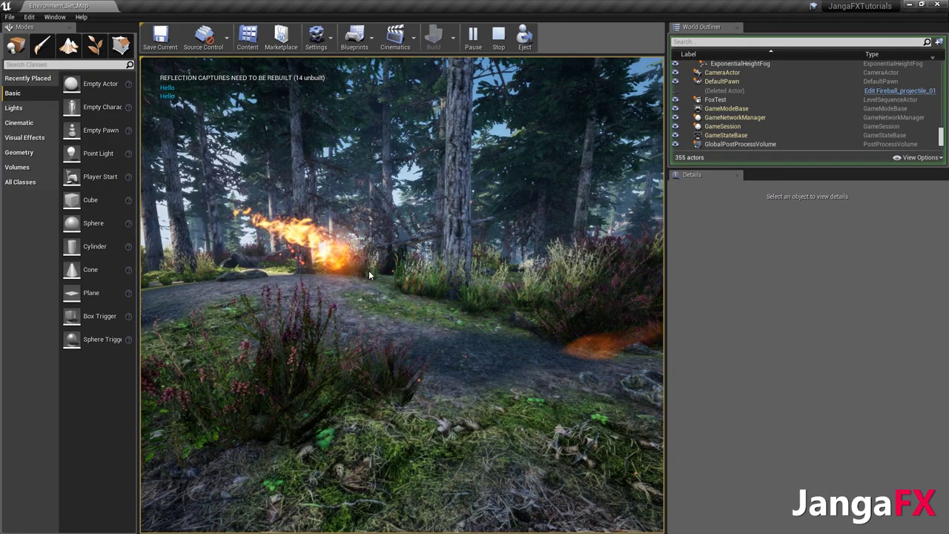
click(406, 295)
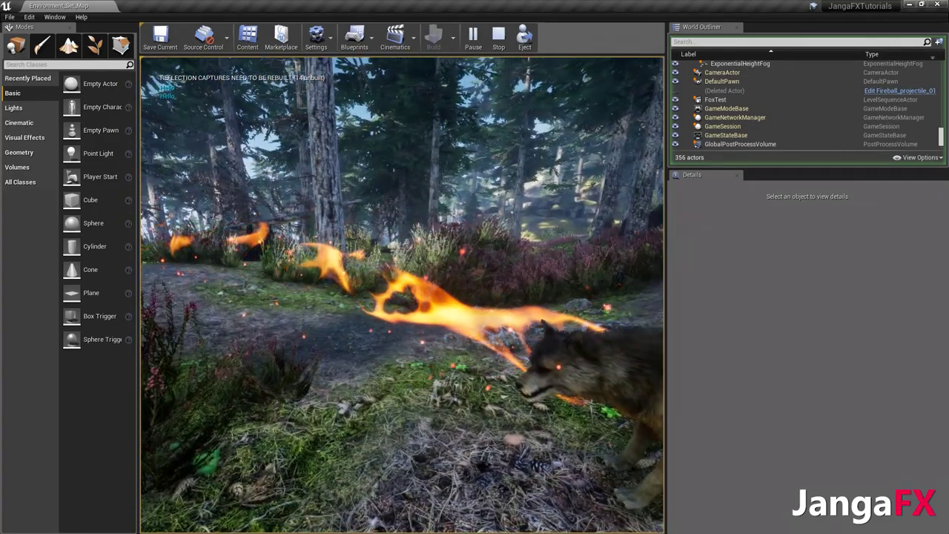
key(Escape)
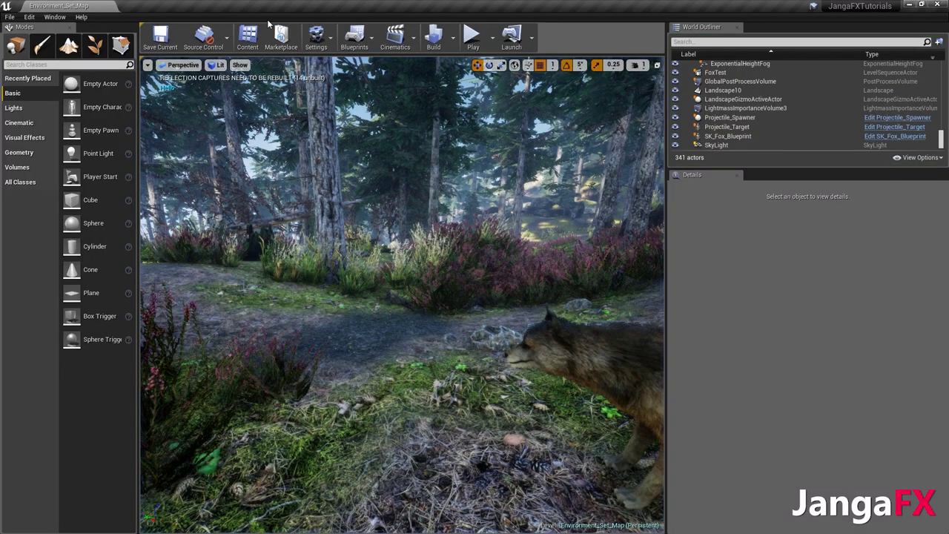
Open the fx_fireball_projectile particle system and set the Sparks emitter's Screen Alignment to PSA Velocity
click(252, 32)
double_click(259, 60)
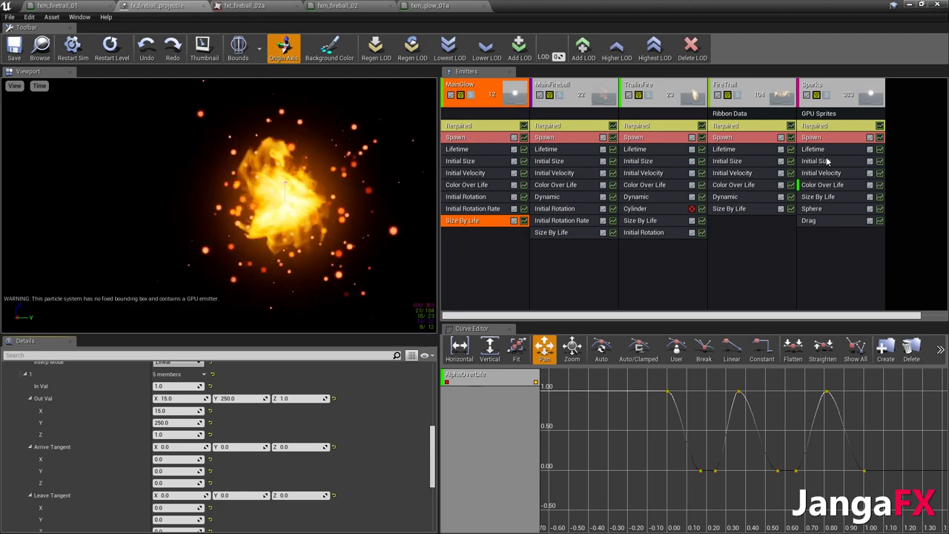
click(823, 127)
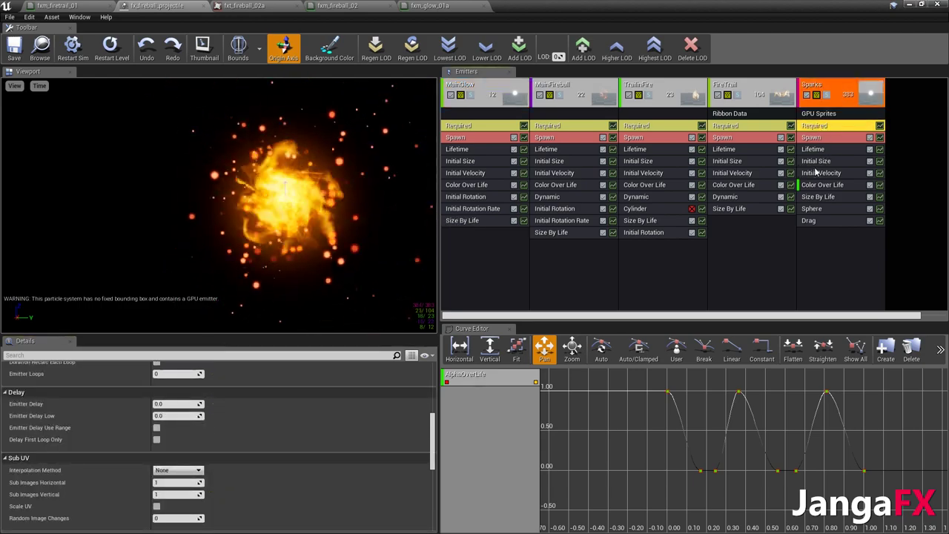
scroll(203, 445, up, 10)
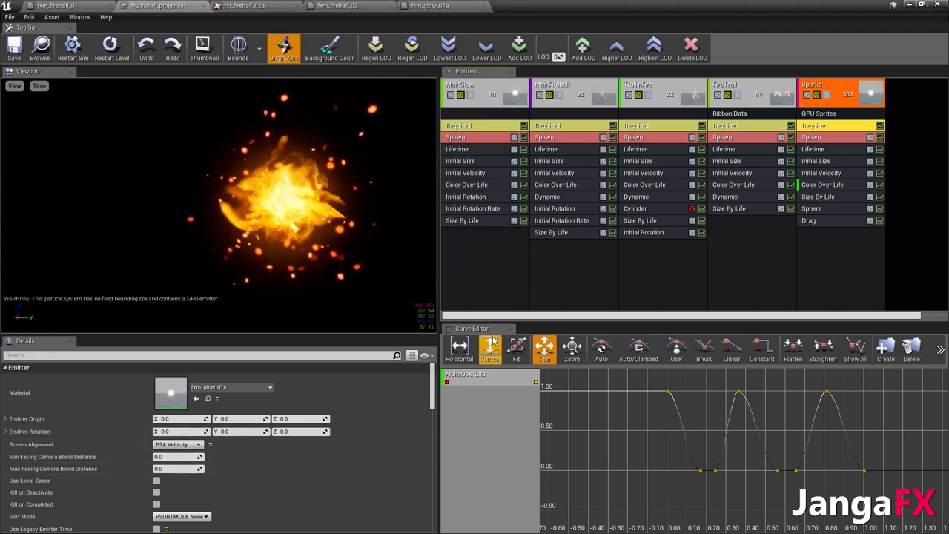
Set Locked Axes to None in the Initial Size module of the Sparks emitter
click(816, 161)
scroll(210, 482, down, 3)
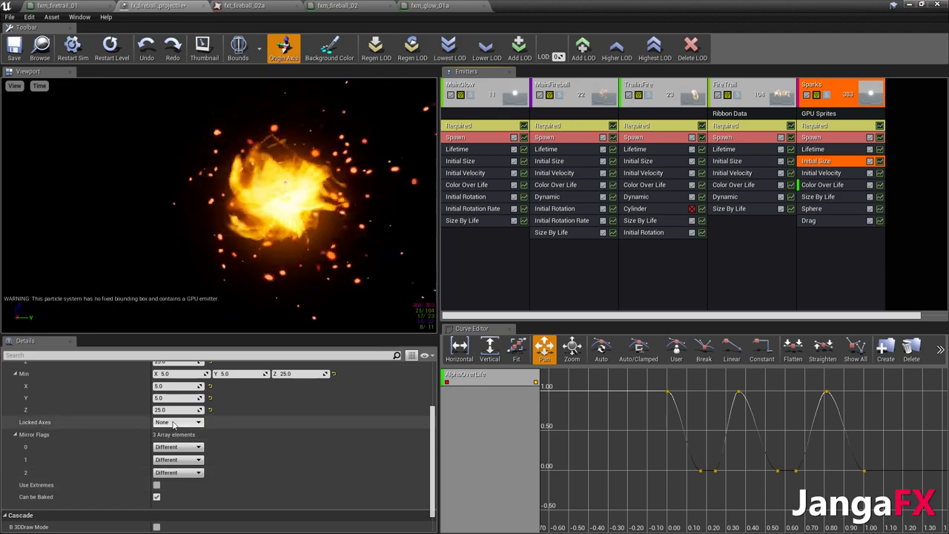
scroll(238, 430, up, 3)
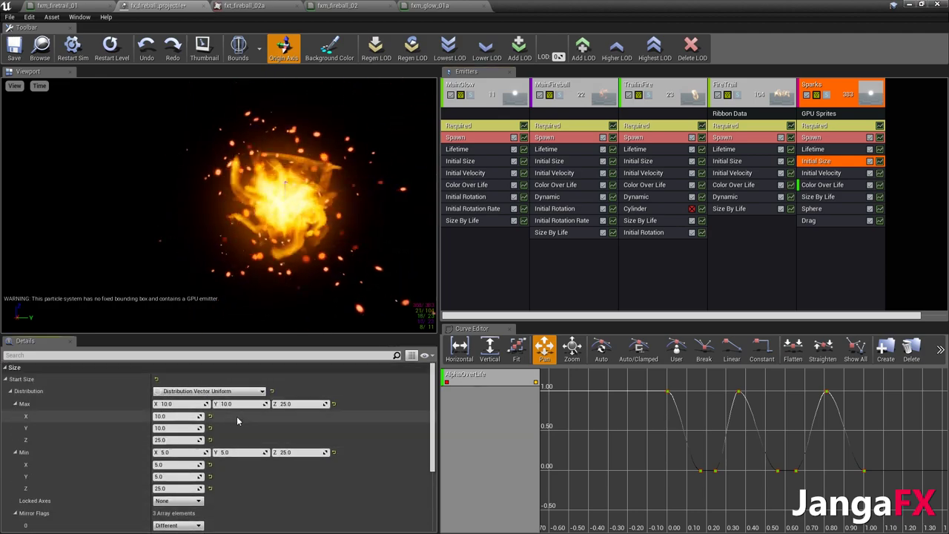
Set the first Size By Life point of Sparks to Out Val X 0.5 and Y 1.5, save, and return to the level
click(819, 197)
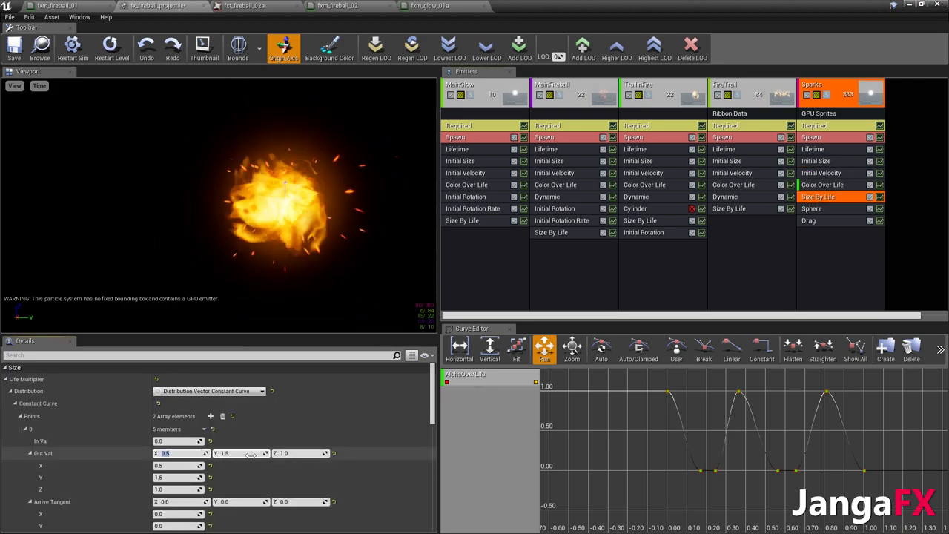
scroll(244, 456, down, 6)
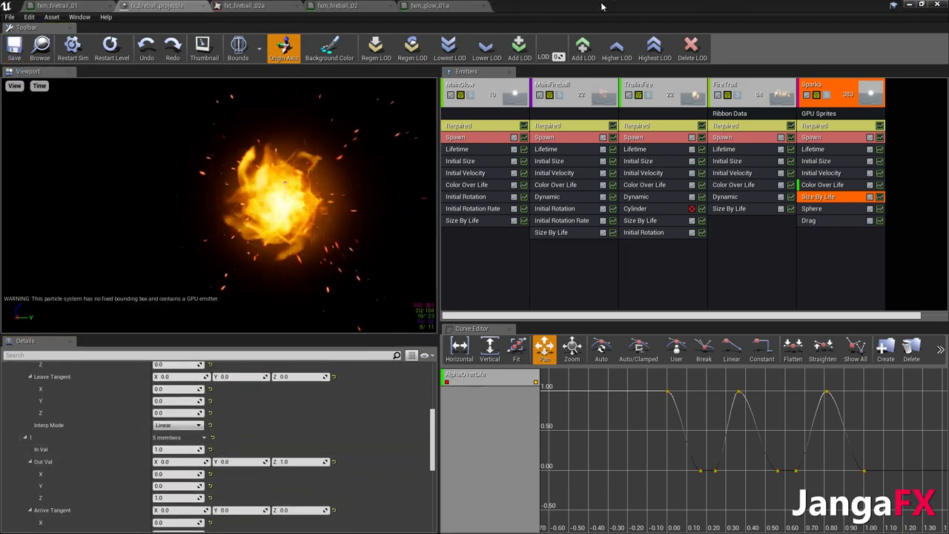
click(908, 5)
click(909, 4)
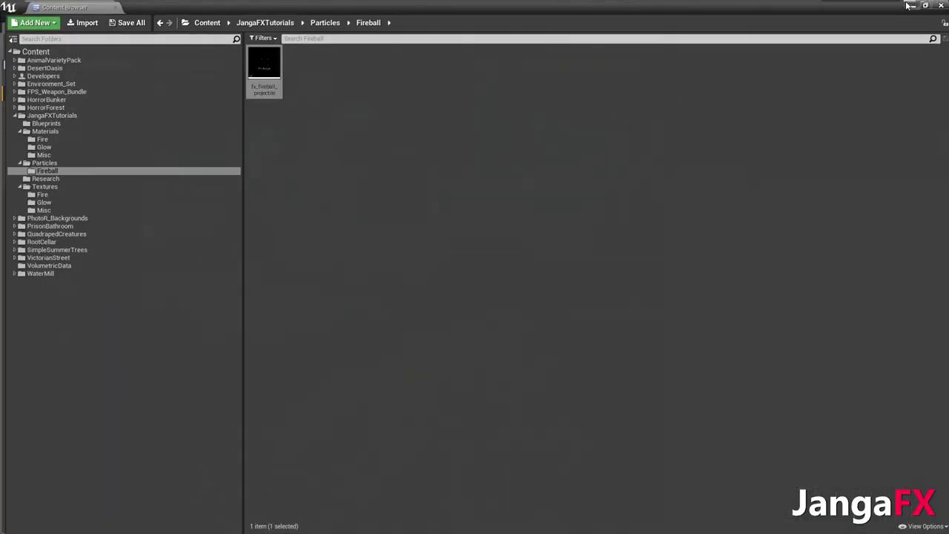
Play the level to check the stretched sparks along the fireball's path, and stop playing
click(469, 37)
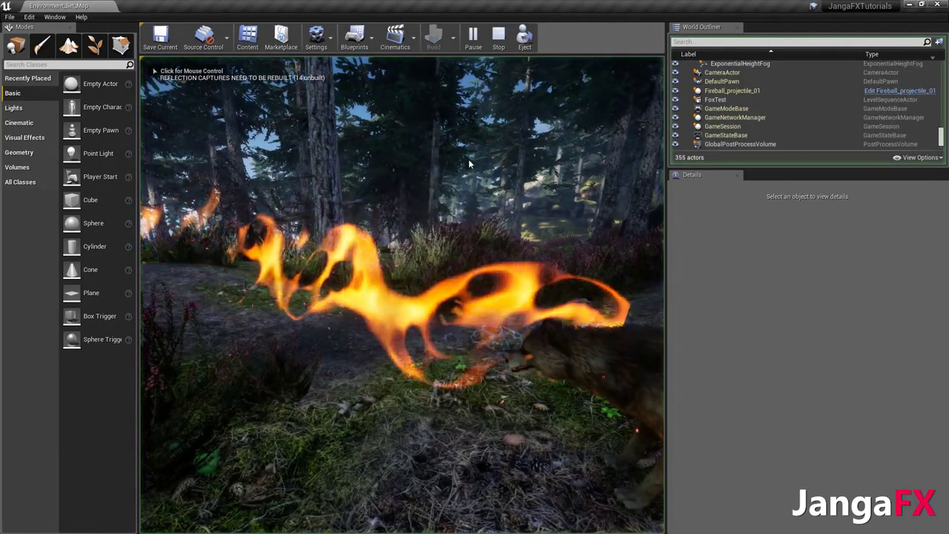
key(w)
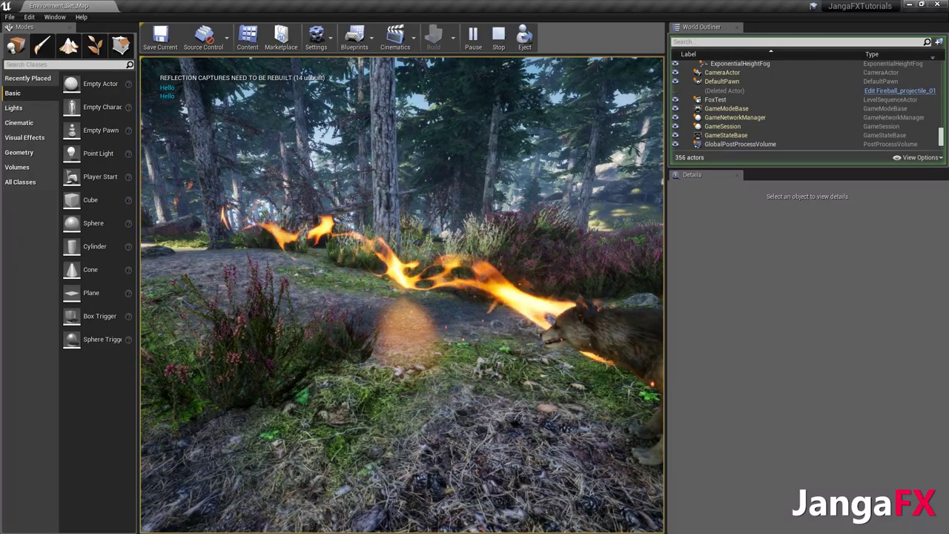
key(Escape)
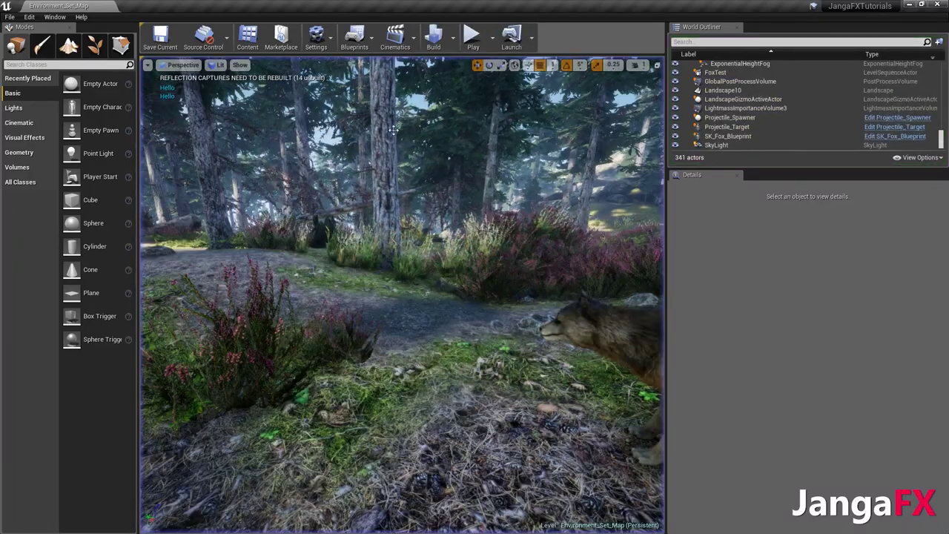
Reopen fx_fireball_projectile, set the maximum Y of the Sparks emitter's Initial Size to 15, and save the particle system
click(248, 34)
double_click(248, 71)
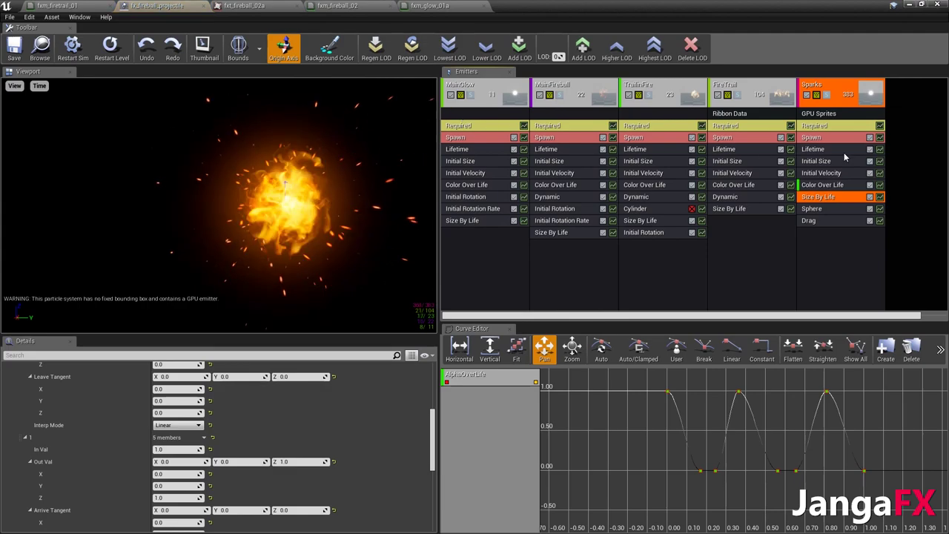
click(813, 149)
click(816, 160)
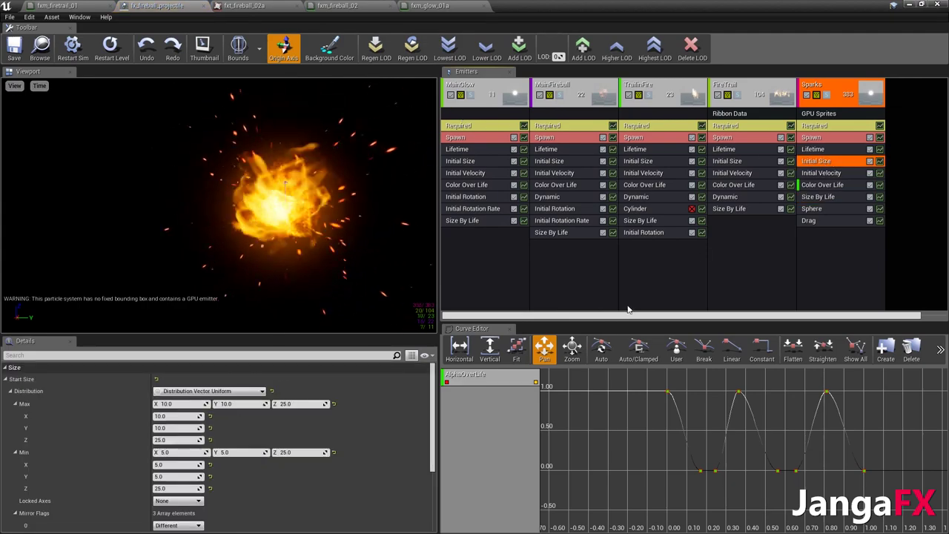
click(249, 403)
text(15)
key(Return)
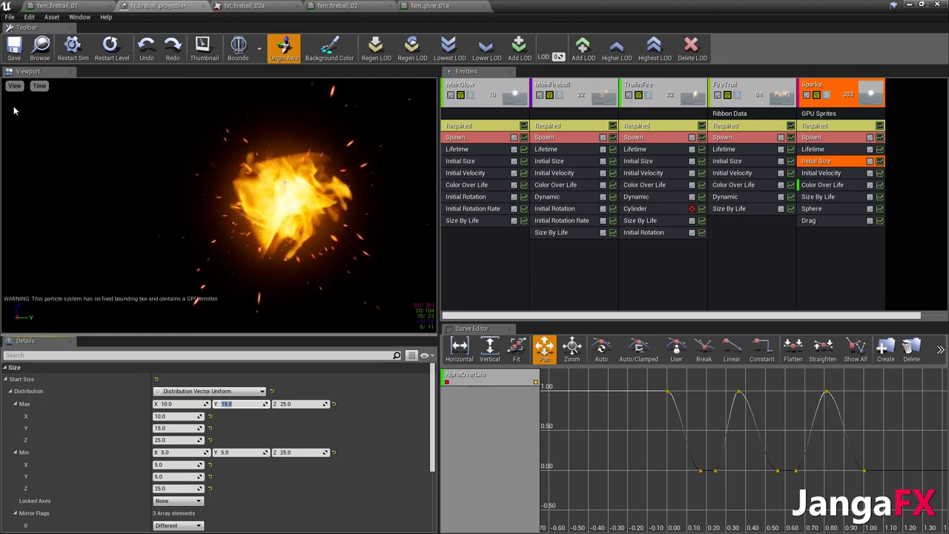
click(15, 49)
Return to the level and play it to examine the fireball's sparks and trail from farther away
click(910, 5)
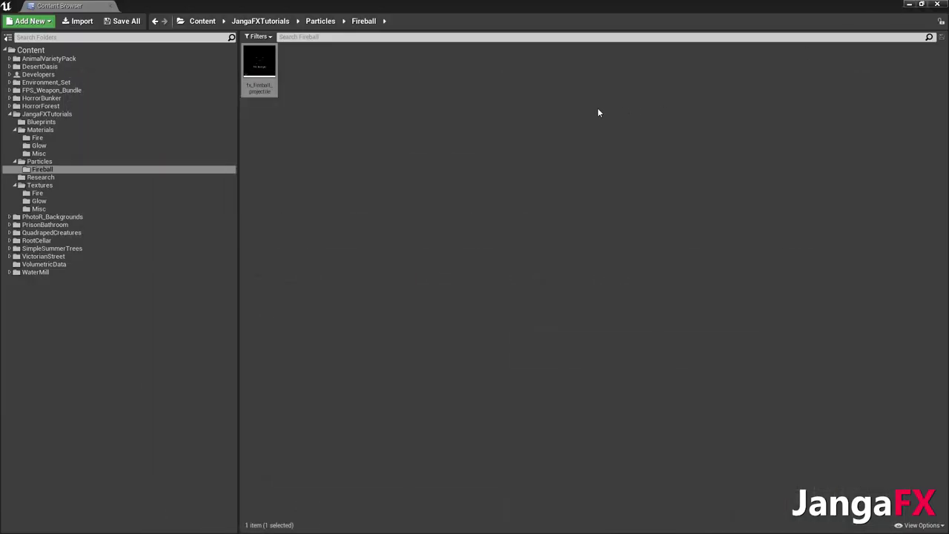
click(910, 5)
click(473, 36)
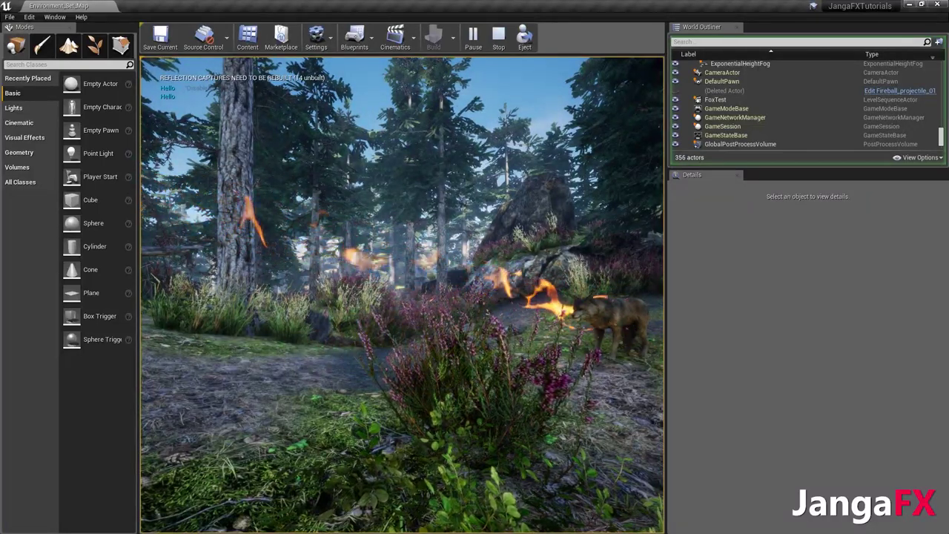
Go back to the particle system and duplicate the Sparks emitter
key(alt+Tab)
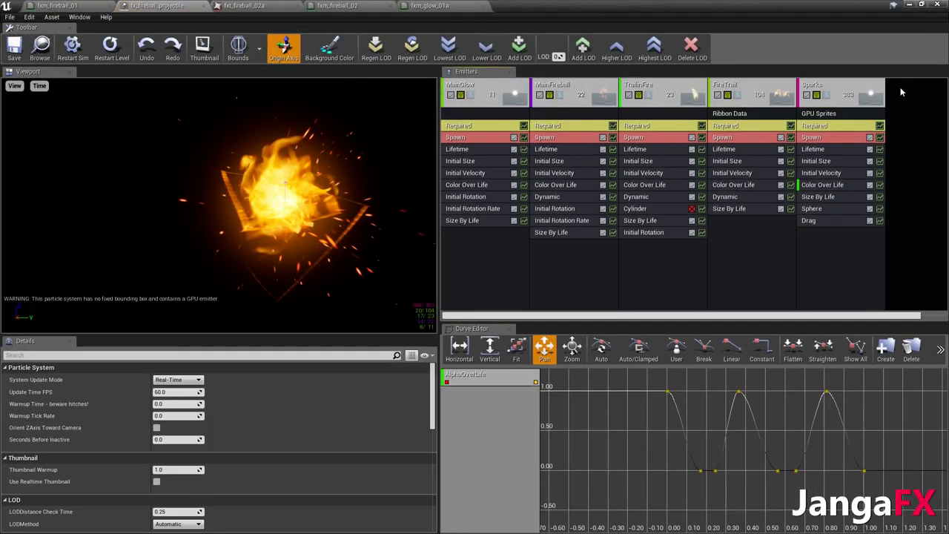
right_click(839, 88)
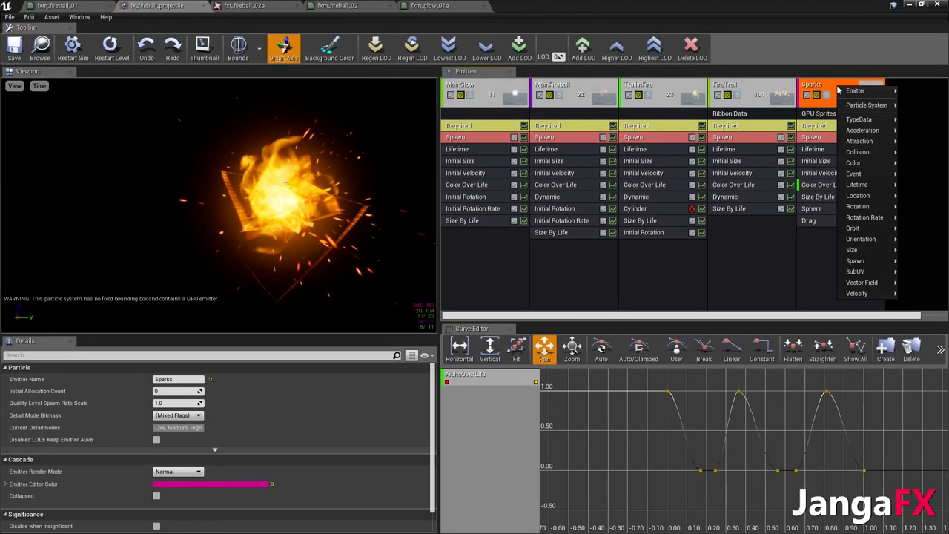
mouse_move(881, 118)
mouse_move(861, 91)
click(813, 112)
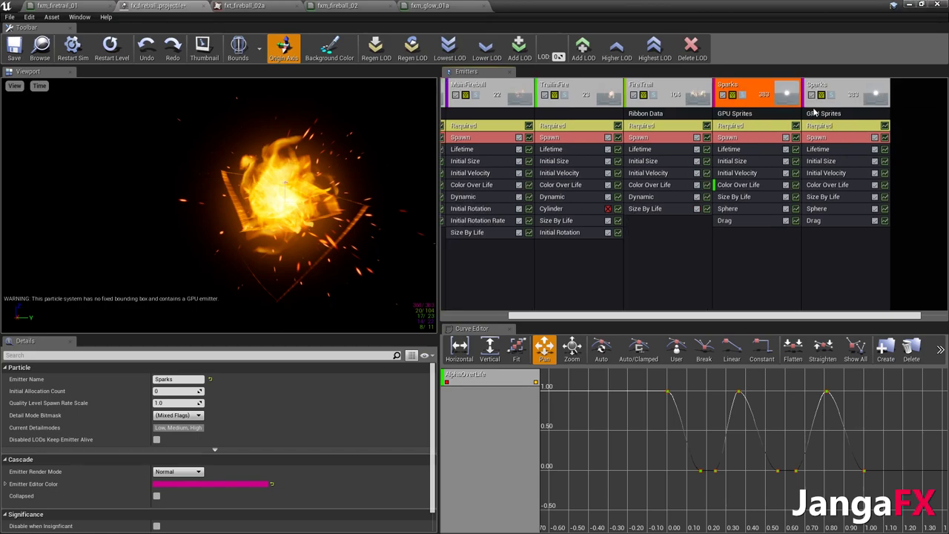
Set the duplicated Sparks emitter's constant spawn rate to 50 and solo that emitter in the preview
click(818, 137)
click(172, 403)
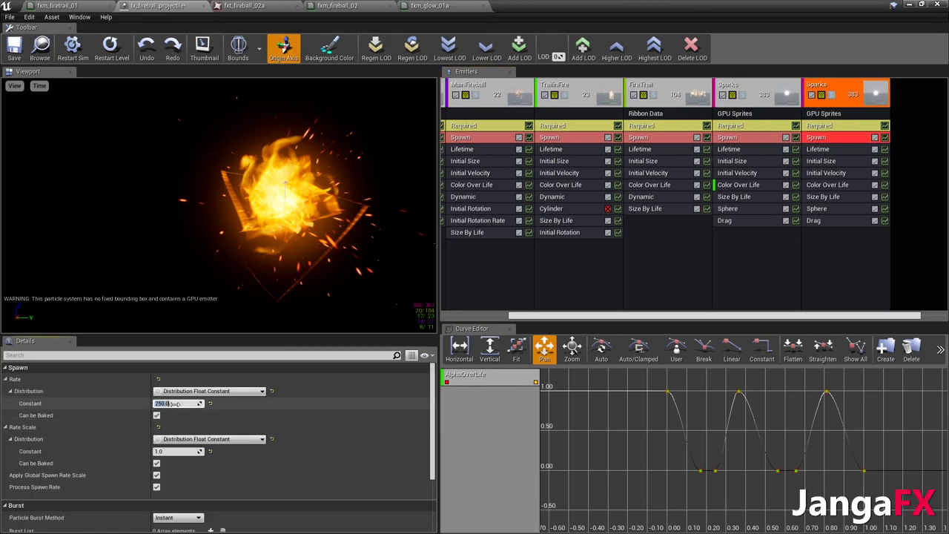
text(50)
key(Return)
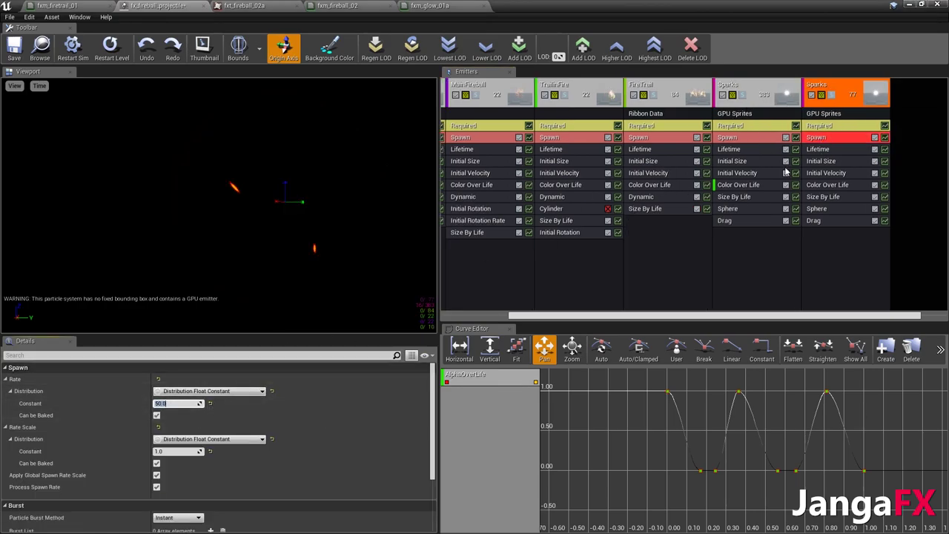
Set the maximum Y of the duplicated Sparks emitter's Initial Size to 10 and lock its size axes
click(843, 160)
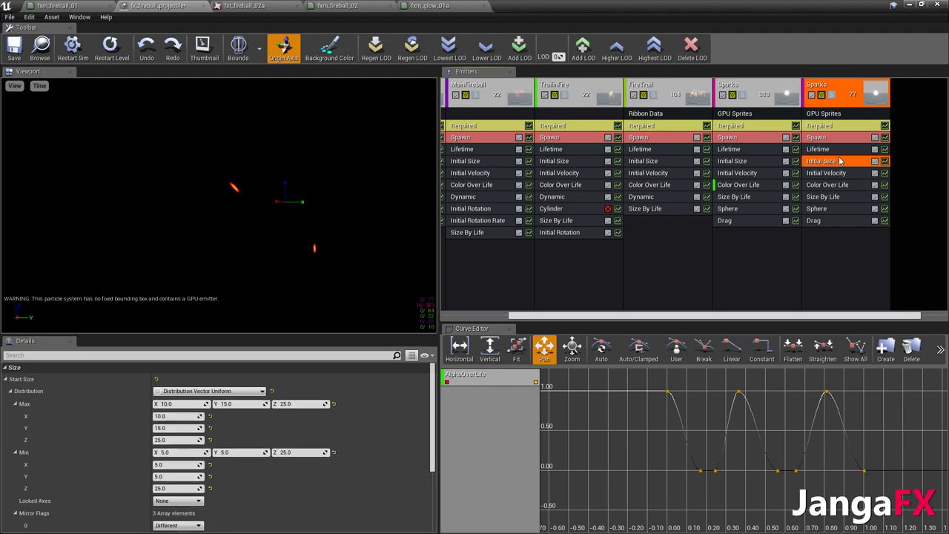
click(243, 404)
text(10)
key(Return)
click(179, 501)
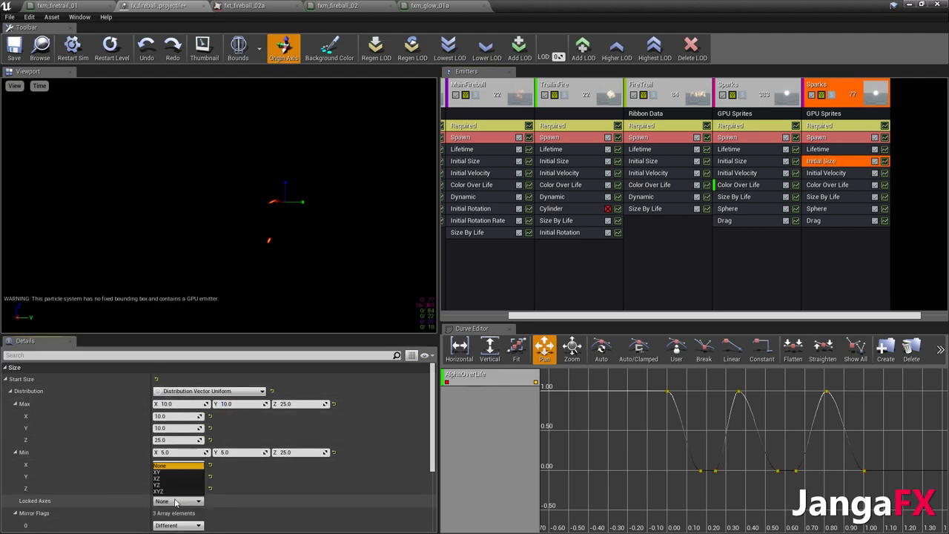
click(173, 478)
Set the duplicated Sparks emitter's Screen Alignment to PSA Square
click(842, 126)
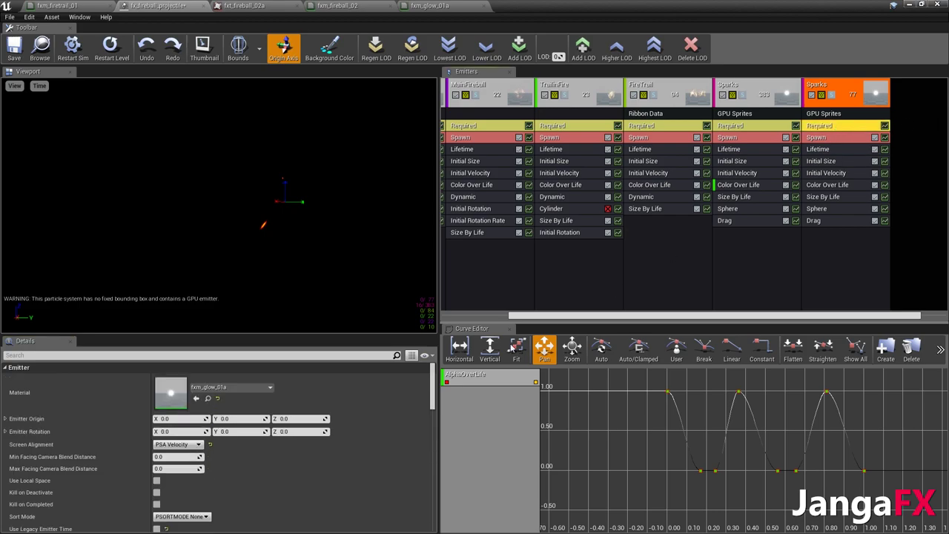
click(177, 445)
click(172, 464)
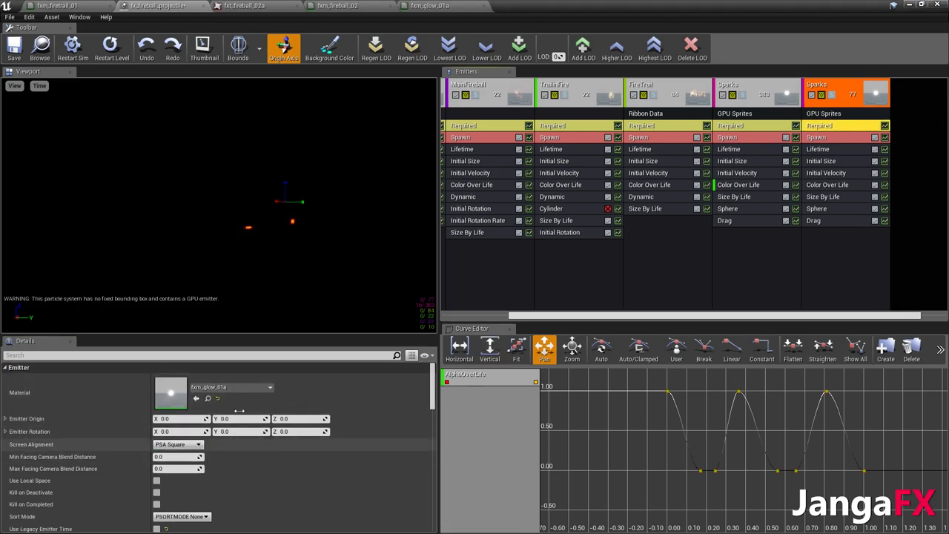
Set the first Size By Life point's Out Val X to 1.5 on the duplicated Sparks emitter and check the fireball in the level
click(821, 197)
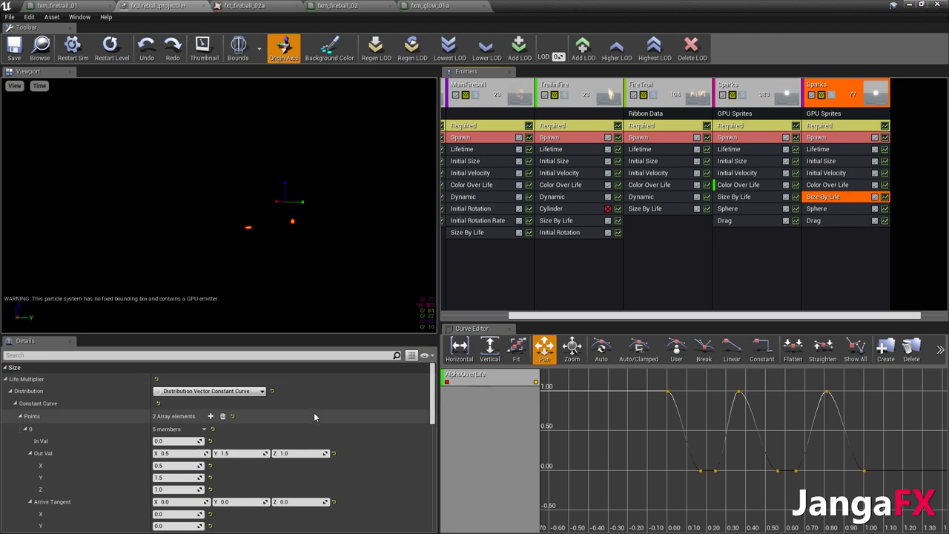
click(192, 449)
text(1.5)
key(Return)
scroll(207, 453, down, 7)
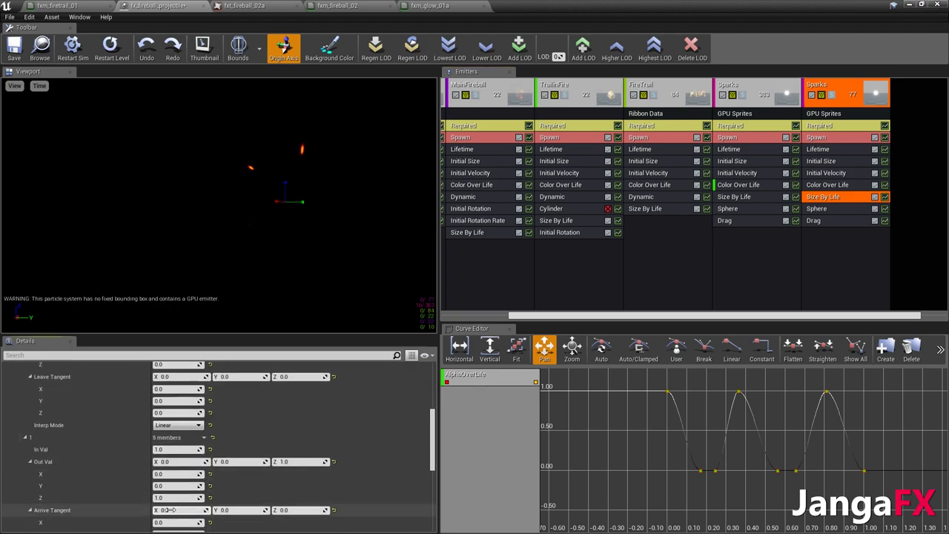
click(911, 4)
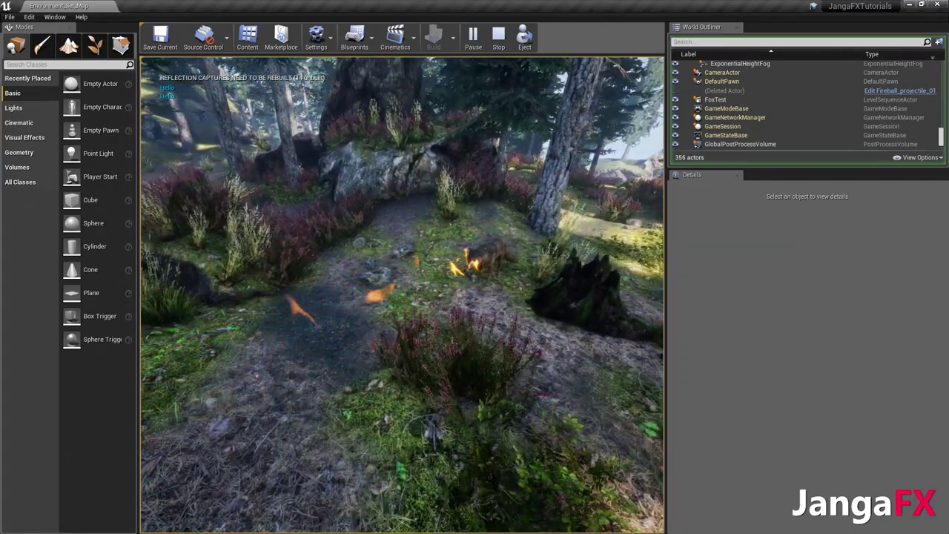
key(Escape)
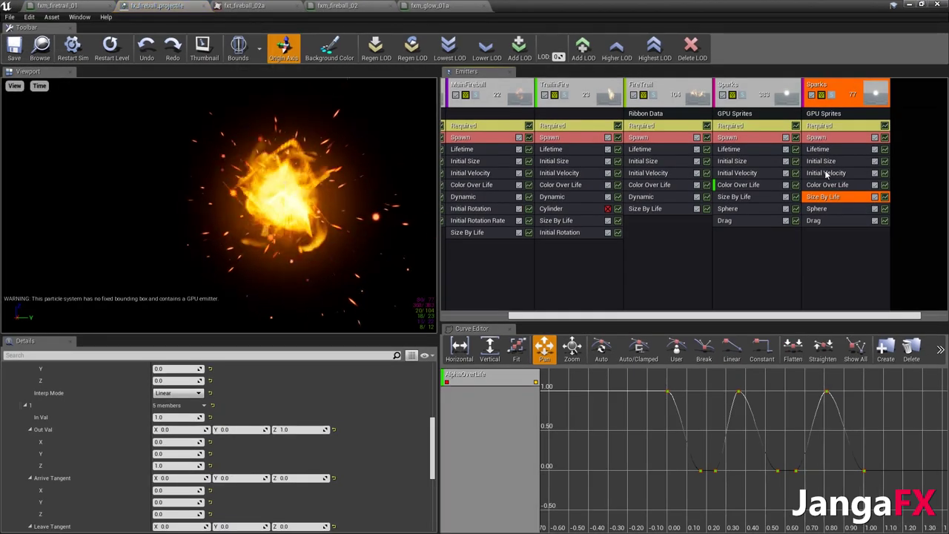
Set the Start Radius constant of the original Sparks emitter's Sphere module to 10 and save the particle system
click(741, 208)
scroll(283, 407, up, 3)
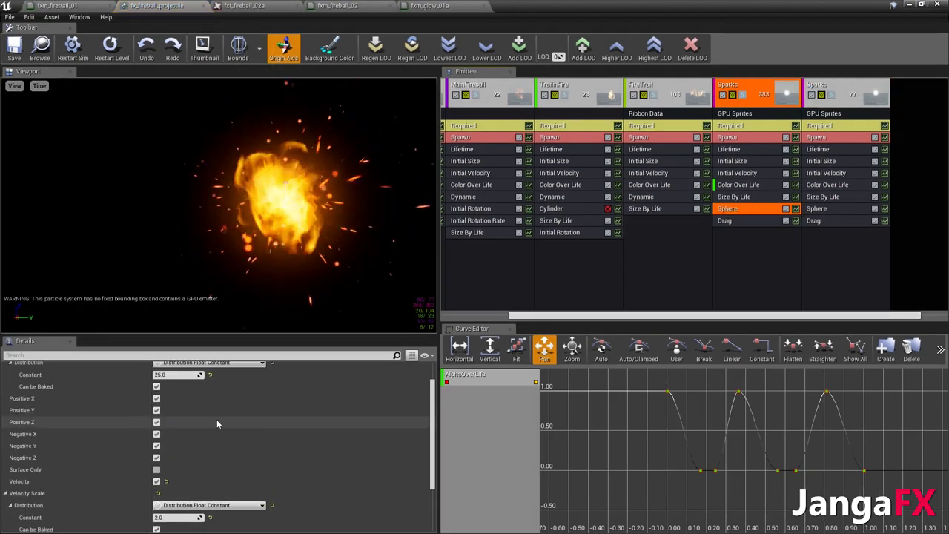
click(184, 403)
text(10)
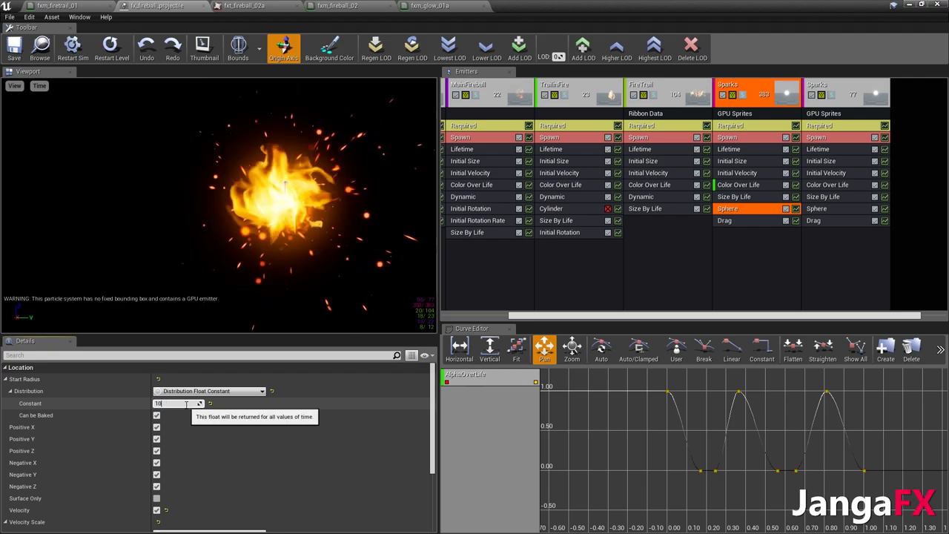
key(Return)
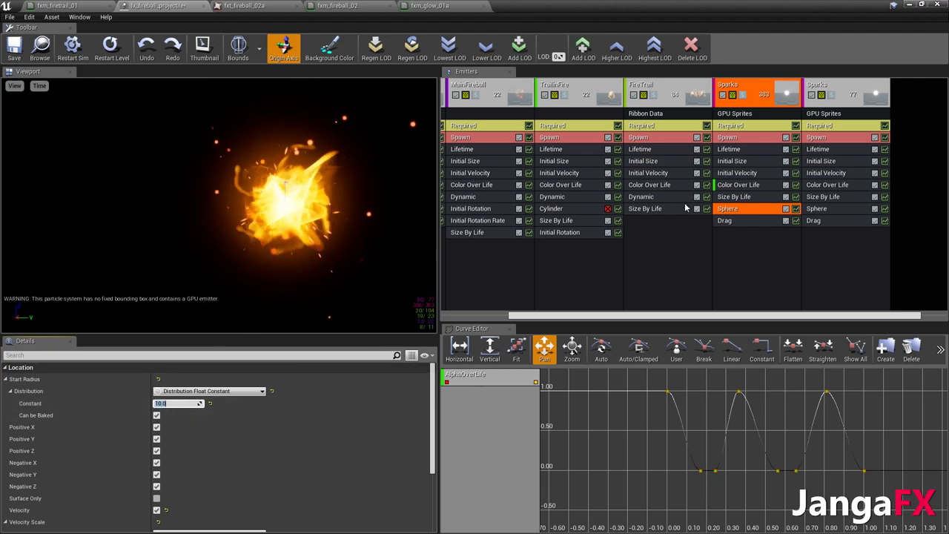
click(15, 50)
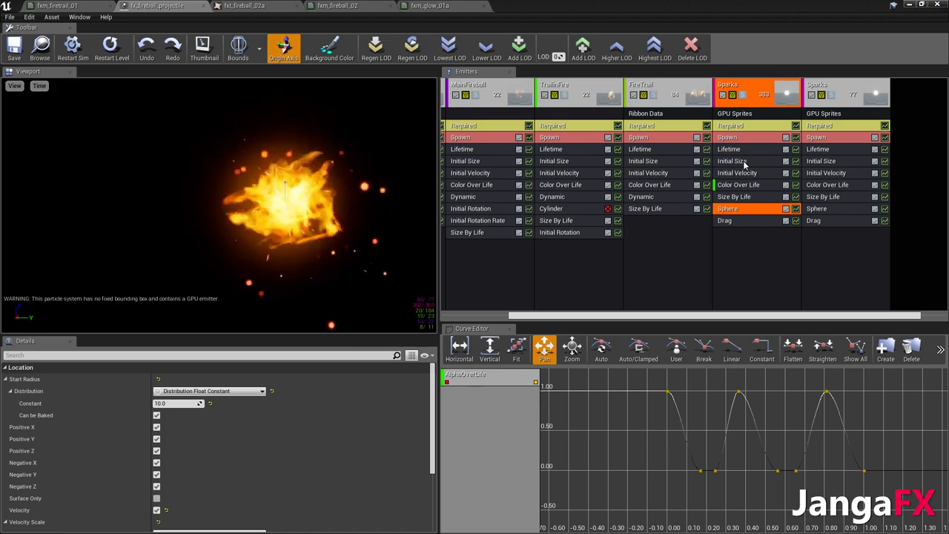
Return to the level, play it, and fly around the fireball to examine its trail and sparks from several angles
click(910, 5)
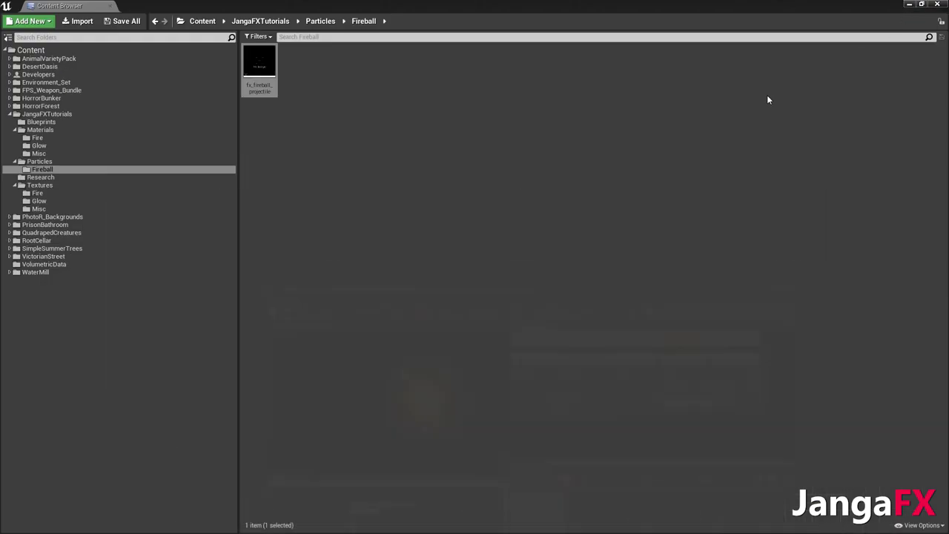
click(907, 5)
click(918, 9)
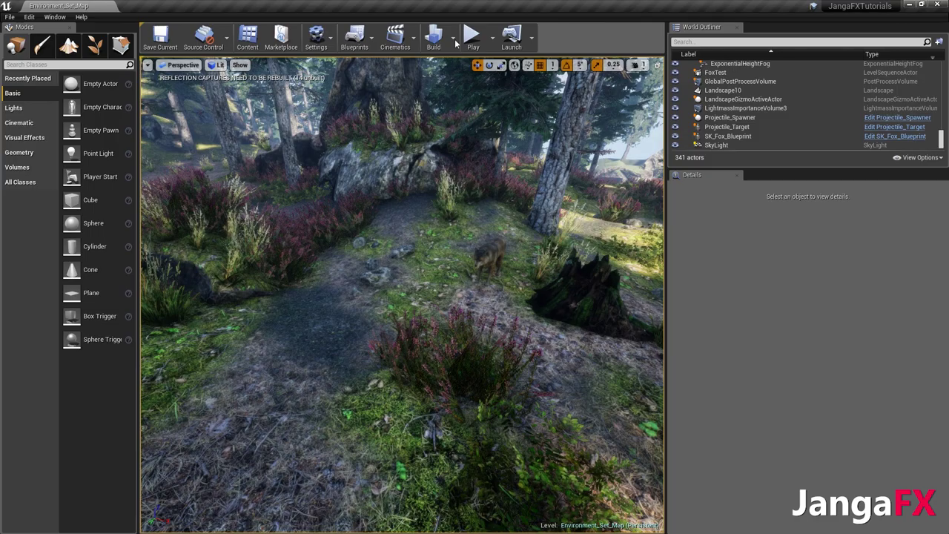
click(472, 34)
key(w)
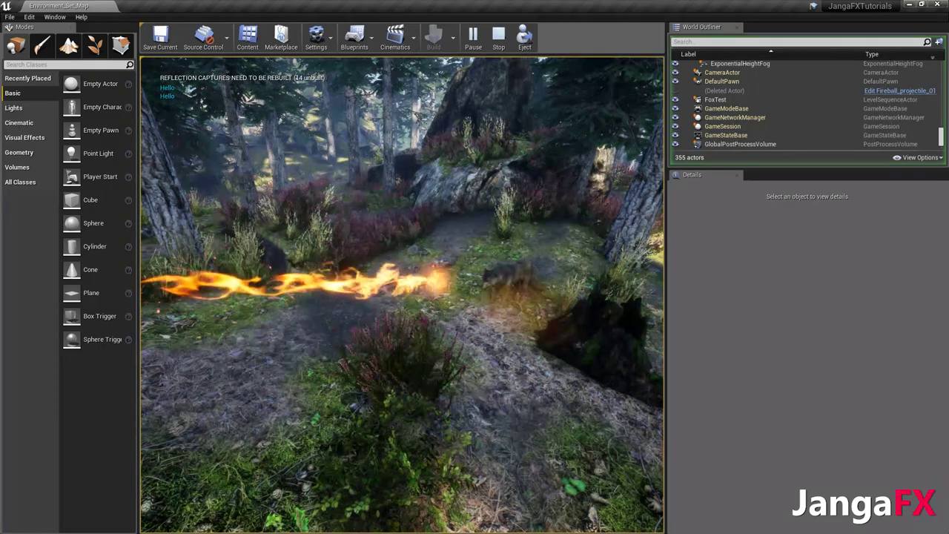
key(d)
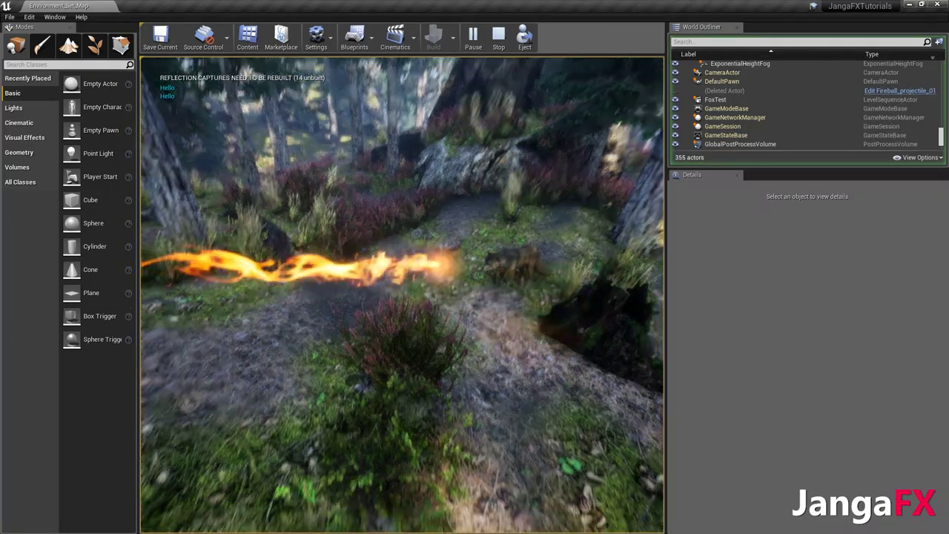
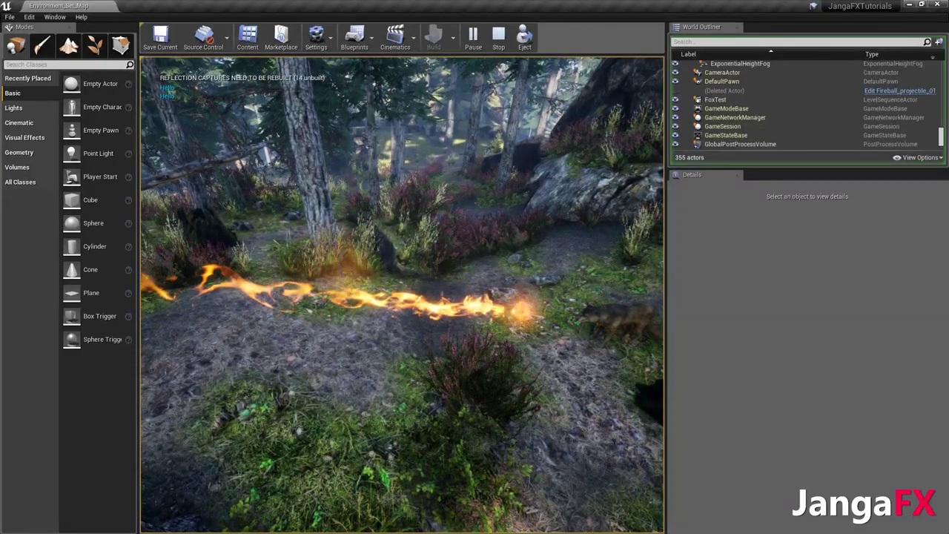
key(s)
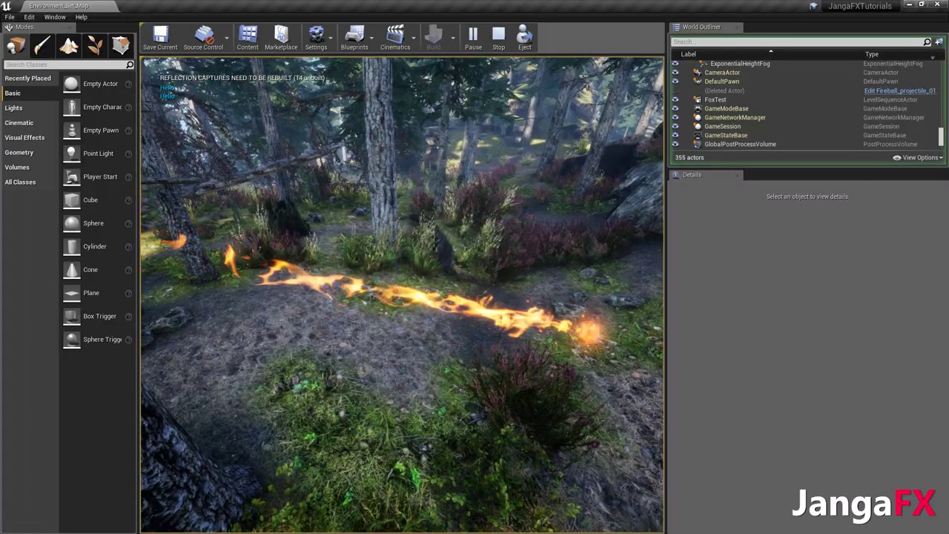
key(s)
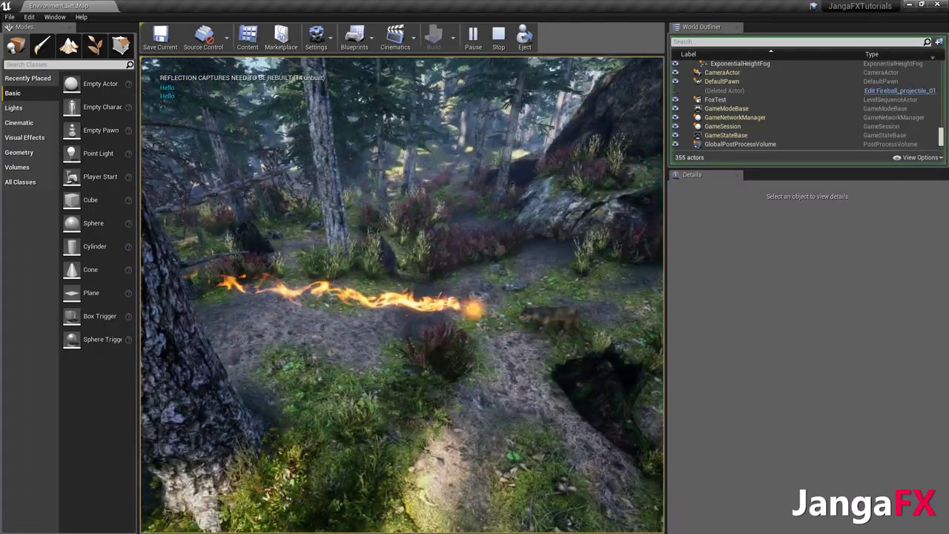
key(w)
key(s)
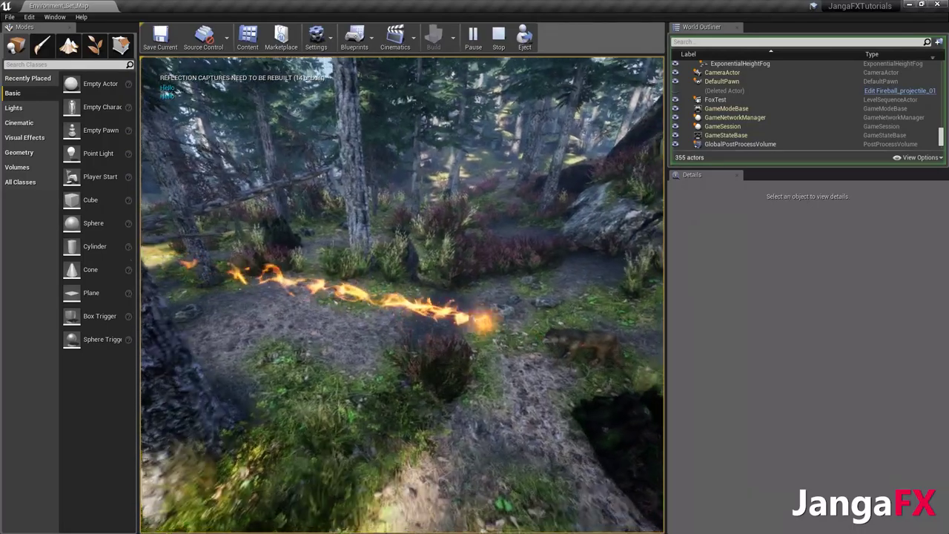
key(w)
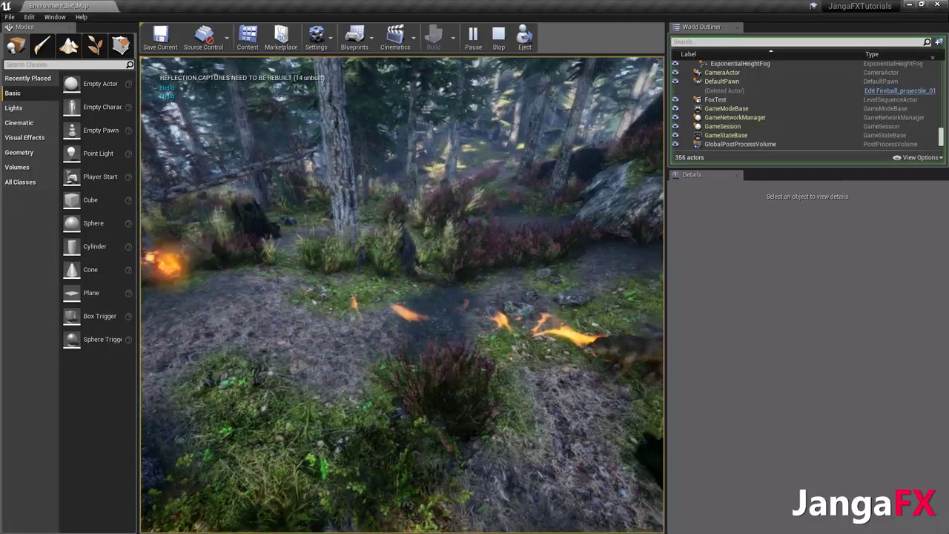
Switch to Photoshop, choose the smoke-shaped 500 px brush preset, and reduce its size to 200 px
key(alt+Tab)
click(324, 215)
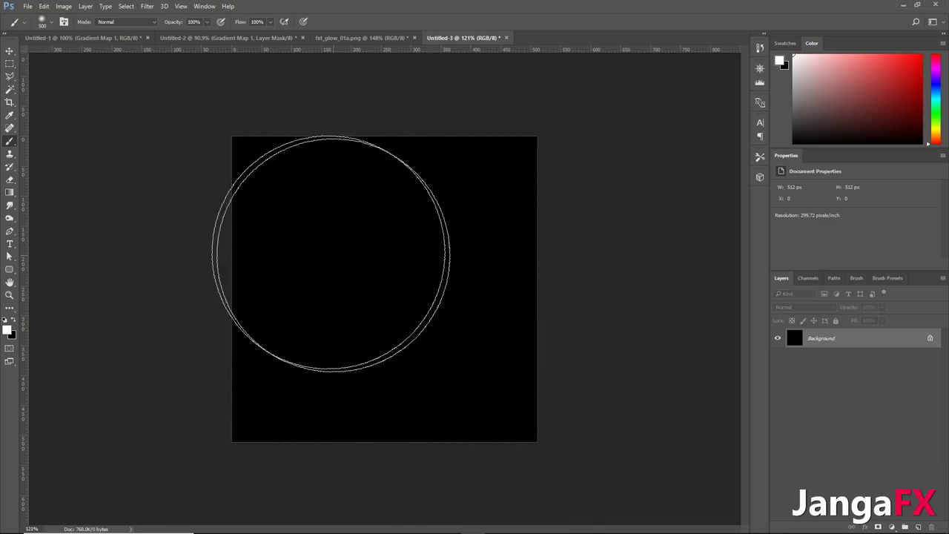
click(51, 22)
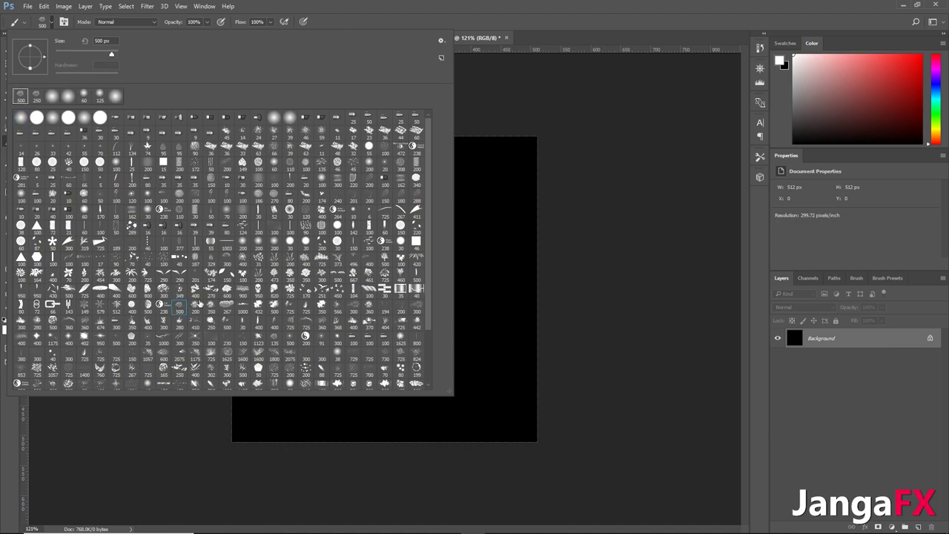
click(566, 283)
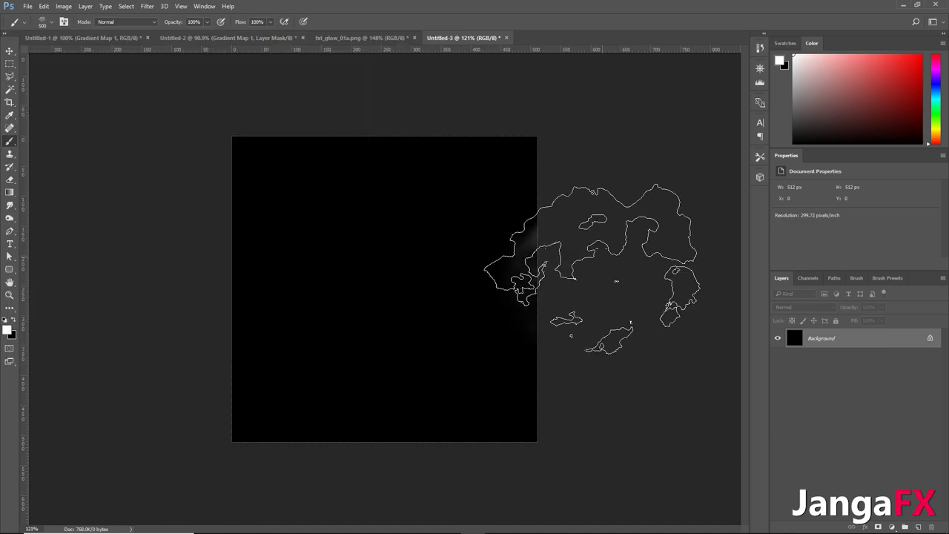
key(ctrl+z)
key(bracketleft)
key(bracketleft)
key(bracketleft)
key(bracketleft)
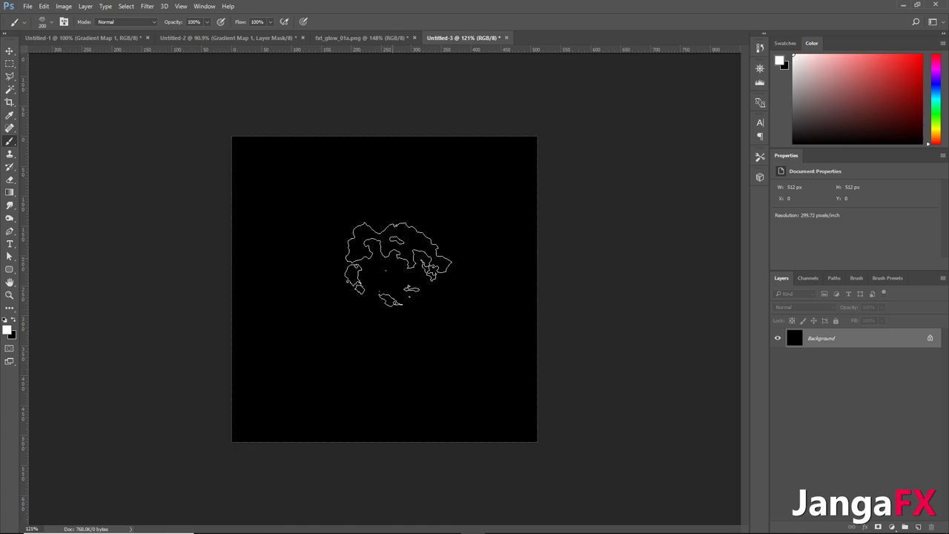
Try short test dabs of the smoke brush on the black canvas and undo them
mouse_move(369, 195)
mouse_down()
mouse_move(334, 294)
mouse_move(382, 289)
mouse_up()
key(ctrl+z)
click(405, 237)
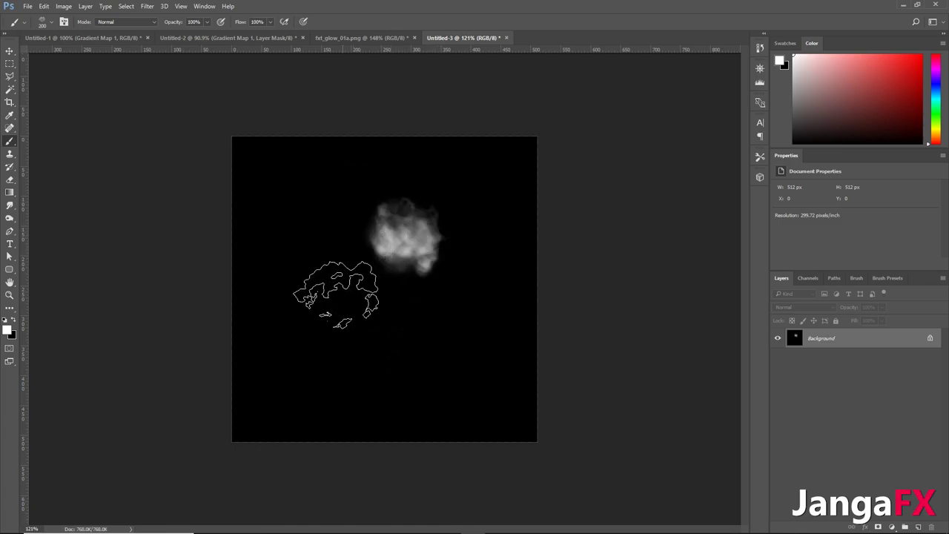
key(ctrl+z)
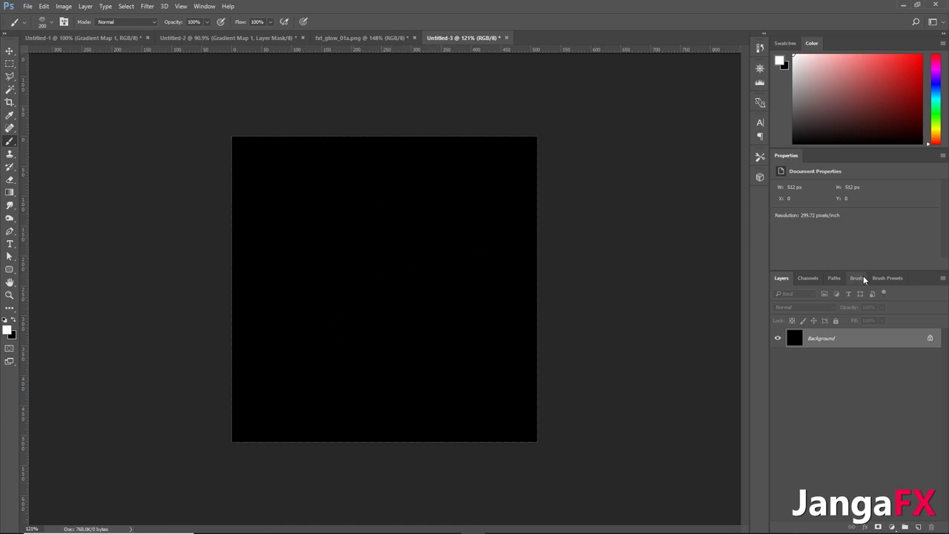
Set the smoke brush's scatter to 64% in its Scattering settings
click(858, 278)
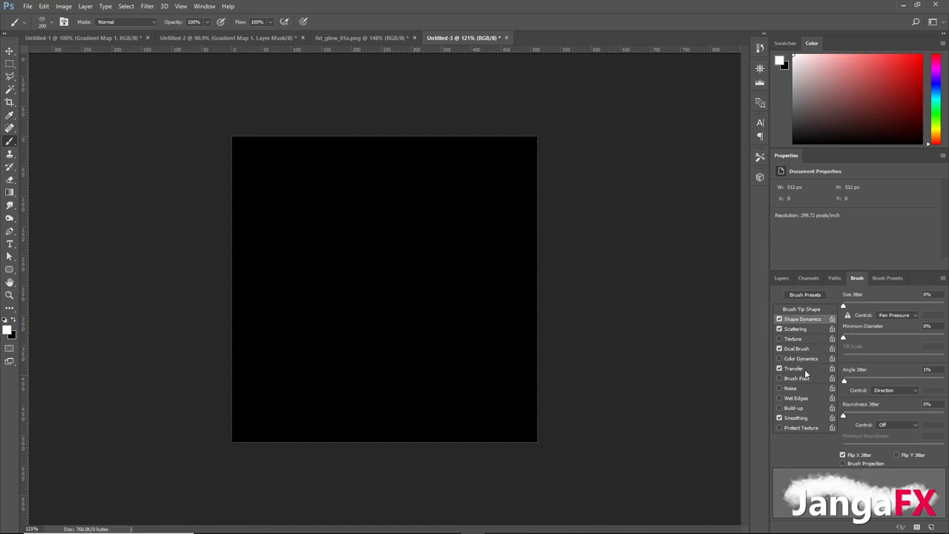
click(798, 329)
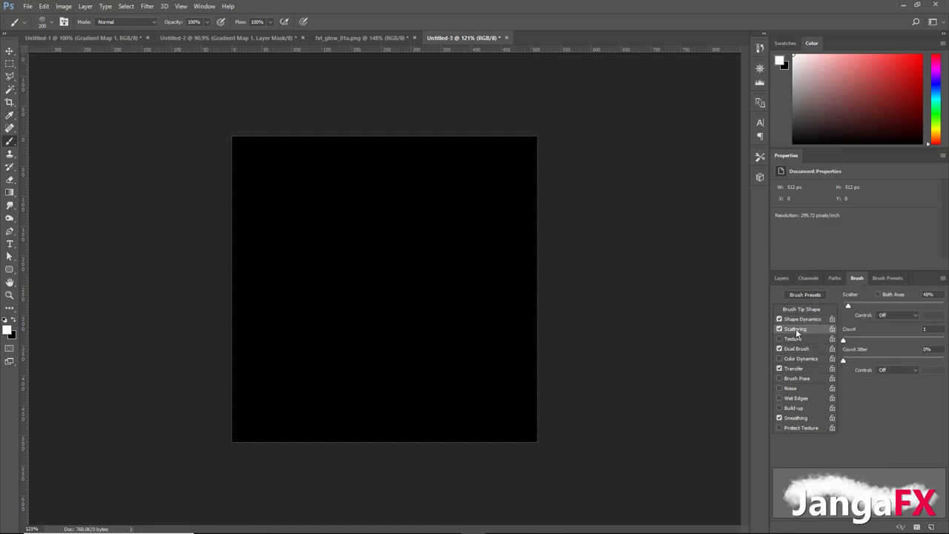
drag(849, 307, 849, 306)
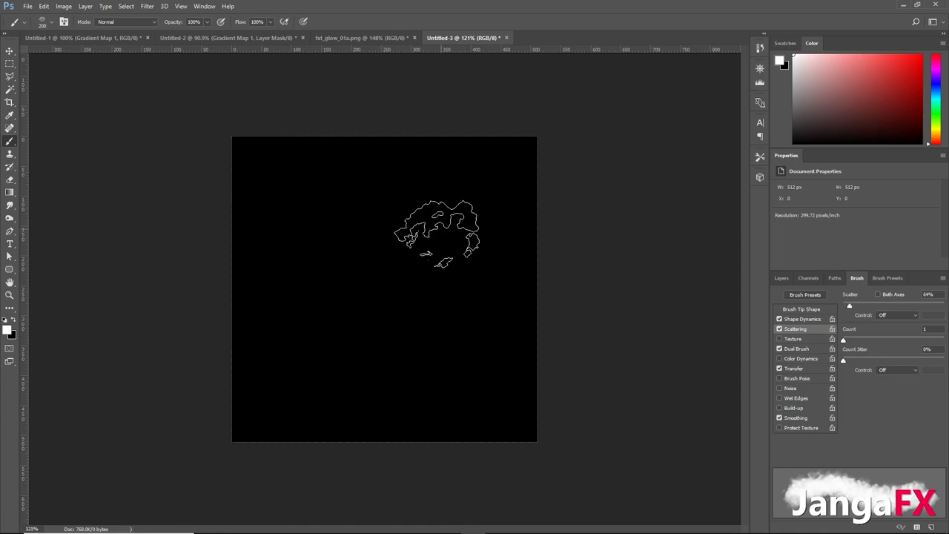
Try painting a large rounded smoke puff in white around the middle of the black canvas
mouse_move(342, 221)
mouse_down()
mouse_move(358, 263)
mouse_move(394, 248)
mouse_move(352, 301)
mouse_move(430, 307)
mouse_move(435, 250)
mouse_move(420, 238)
mouse_up()
key(ctrl+z)
key(ctrl+z)
key(ctrl+z)
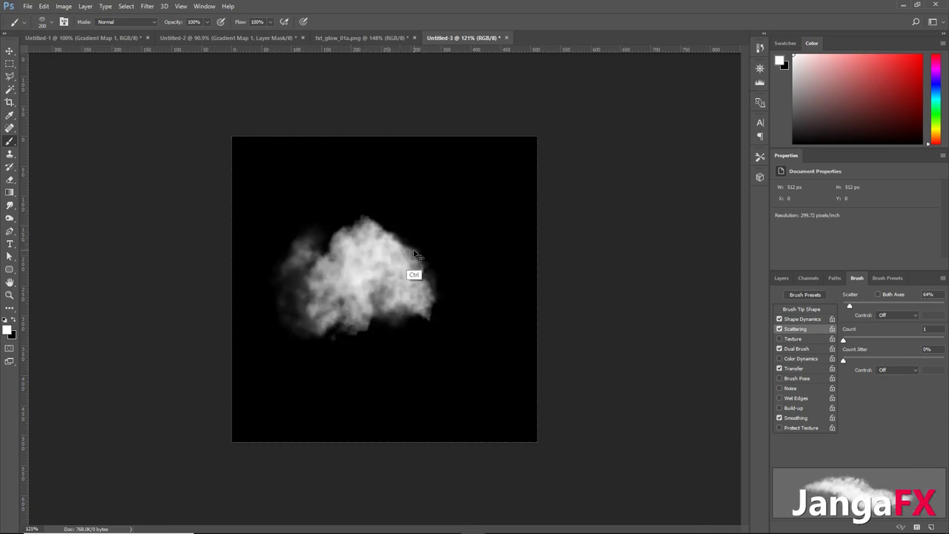
drag(417, 330, 367, 337)
mouse_move(393, 307)
mouse_down()
mouse_move(403, 318)
mouse_move(424, 254)
mouse_move(392, 212)
mouse_move(346, 214)
mouse_move(350, 308)
mouse_up()
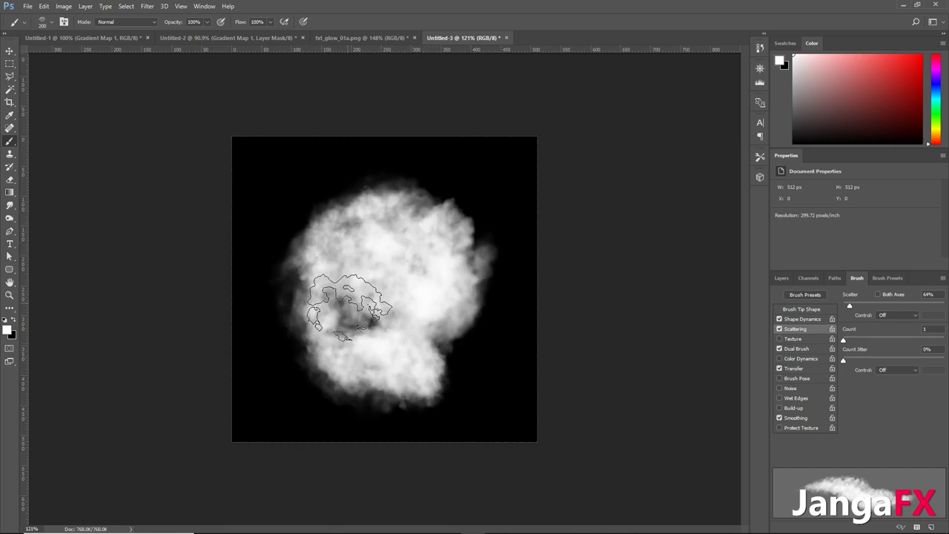
drag(419, 334, 461, 251)
drag(448, 339, 462, 254)
Step back through the history to remove all smoke strokes, leaving the plain black canvas
key(ctrl+alt+z)
key(ctrl+alt+z)
key(ctrl+alt+z)
key(ctrl+alt+z)
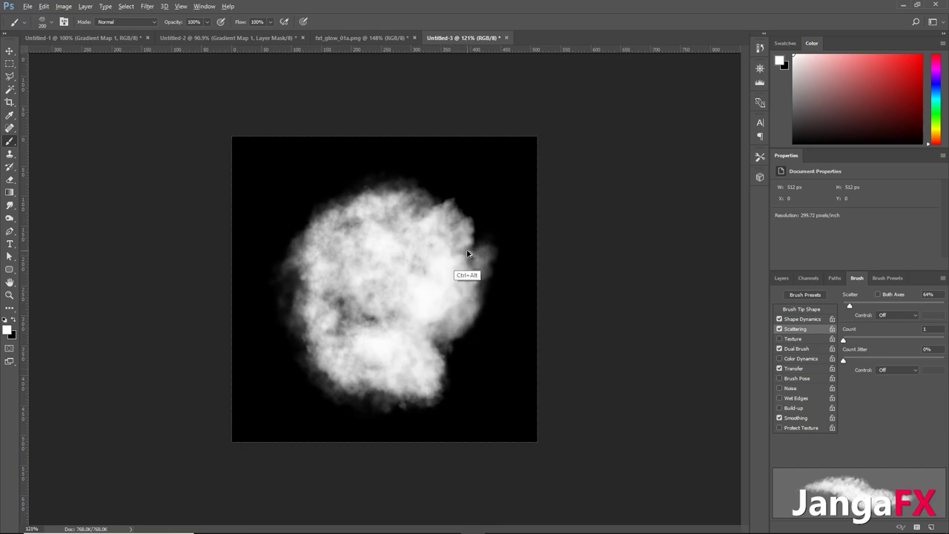
key(ctrl+alt+z)
key(ctrl+alt+z)
key(ctrl+alt+z)
key(ctrl+alt+z)
key(ctrl+alt+z)
key(ctrl+alt+z)
key(ctrl+alt+z)
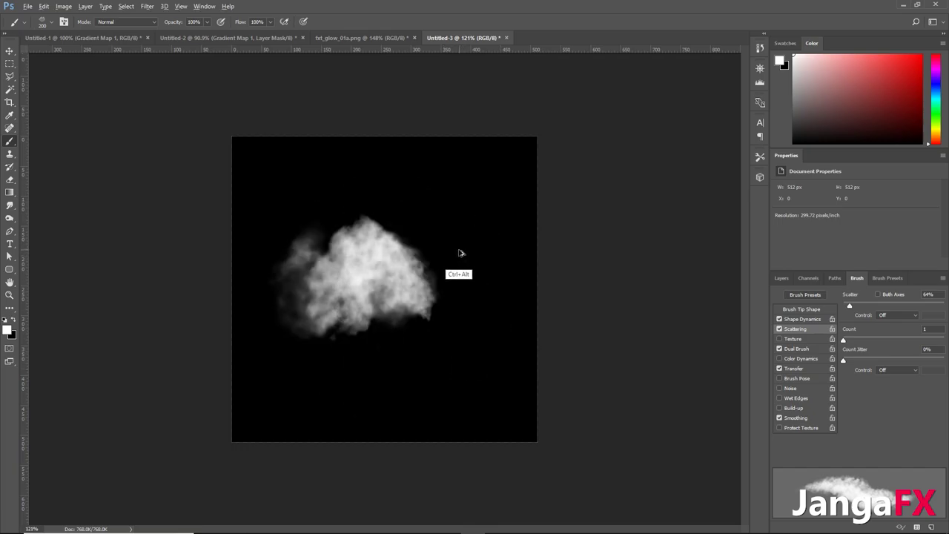
key(ctrl+alt+z)
key(ctrl+alt+z)
key(ctrl+alt+z)
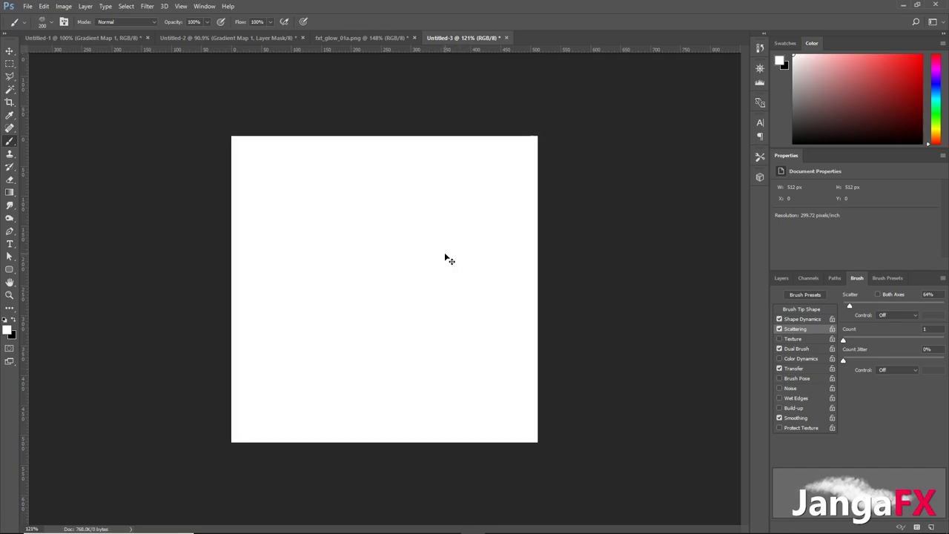
key(ctrl+shift+z)
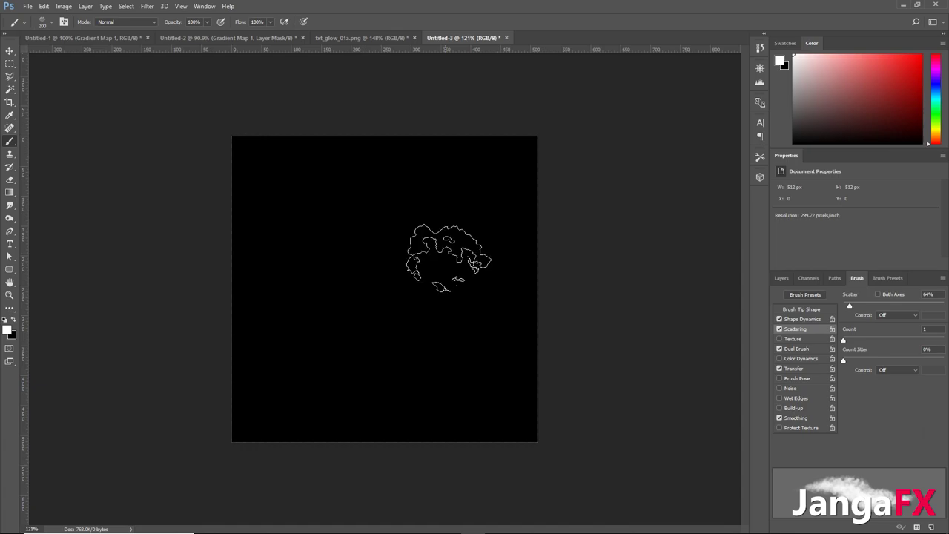
Try another billowing smoke puff in the middle of the canvas, and clear it with a black fill
mouse_move(349, 223)
mouse_down()
mouse_move(349, 297)
mouse_move(378, 350)
mouse_move(414, 380)
mouse_move(483, 267)
mouse_up()
mouse_move(404, 236)
mouse_down()
mouse_move(486, 286)
mouse_move(455, 233)
mouse_move(356, 193)
mouse_up()
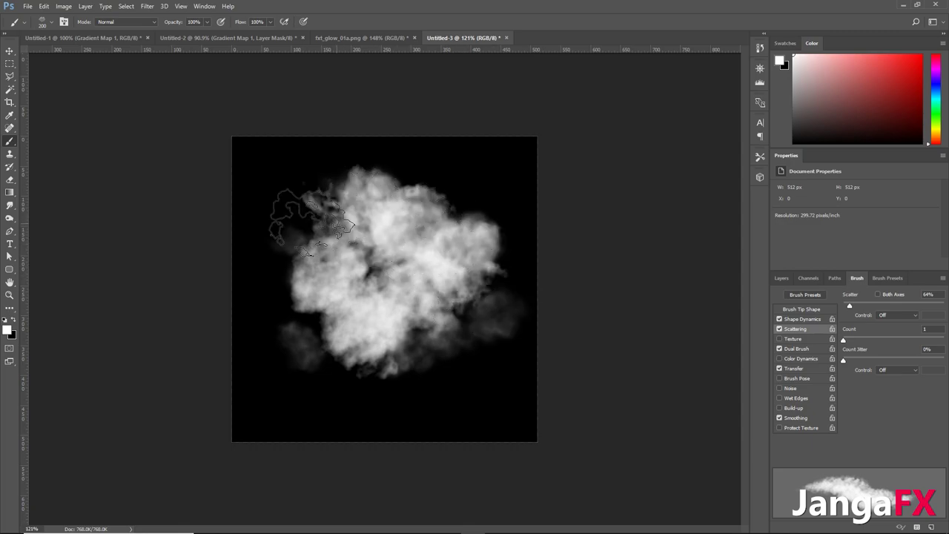
drag(311, 222, 401, 350)
key(ctrl+z)
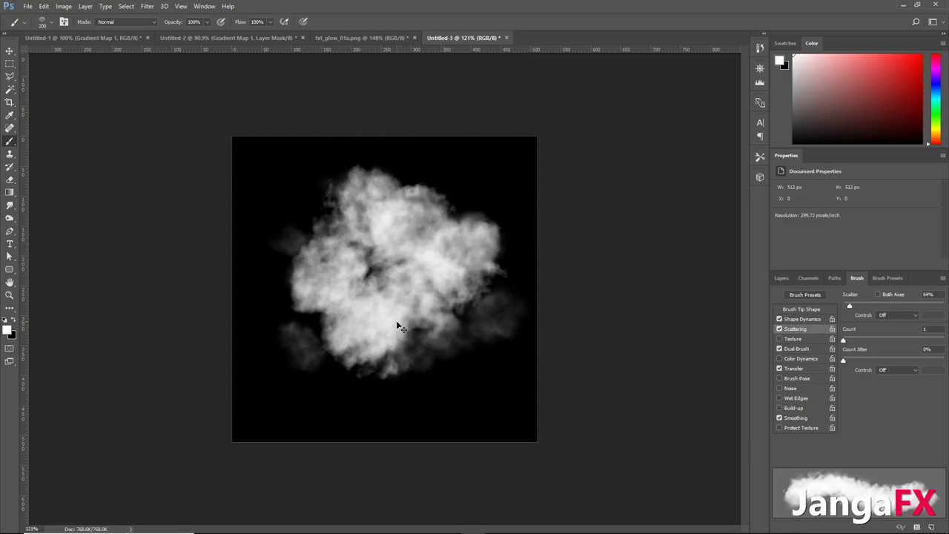
key(ctrl+BackSpace)
Enlarge the smoke brush to 700 px so it spans most of the canvas
key(bracketright)
key(bracketright)
key(bracketright)
key(bracketright)
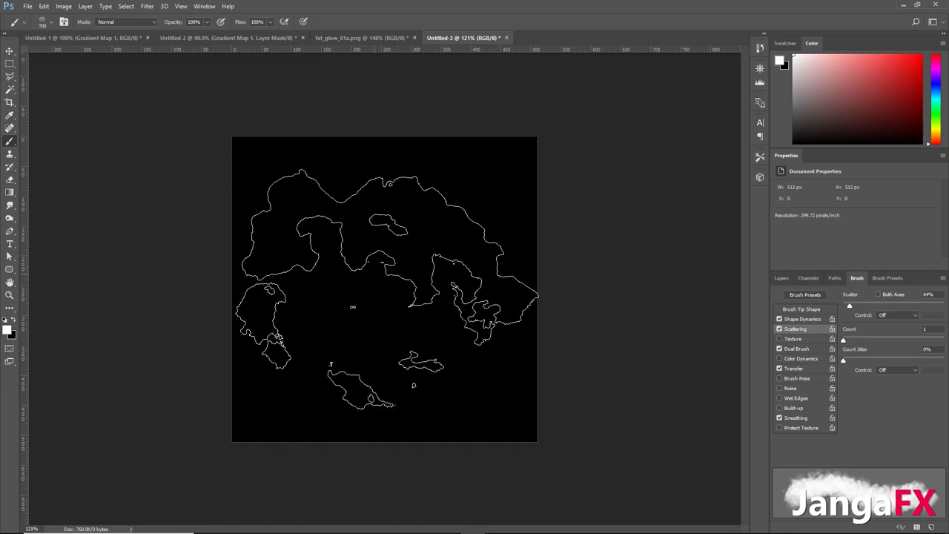
Paint a billowing white smoke puff in the middle of the black canvas and apply Levels with input values 0, 1.00 and 255
drag(385, 282, 382, 300)
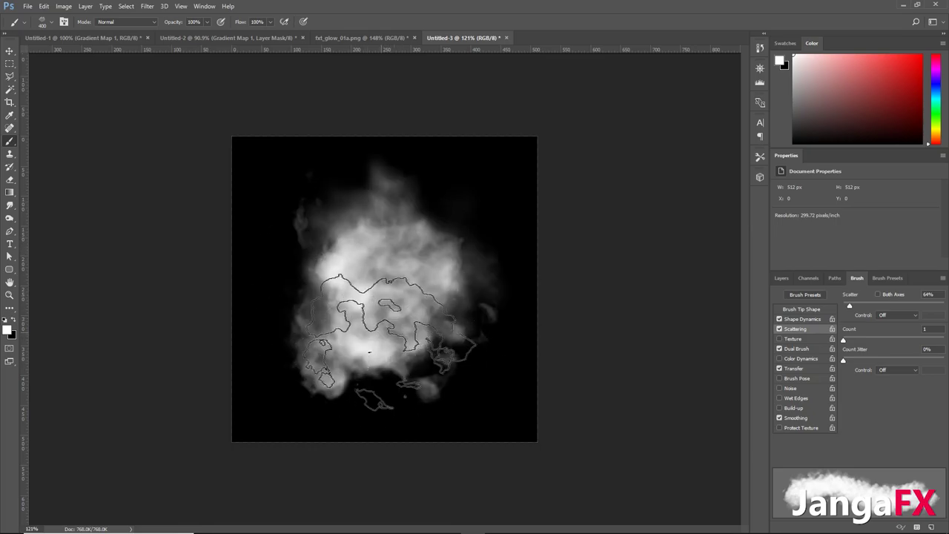
alt+scroll(448, 312, down, 1)
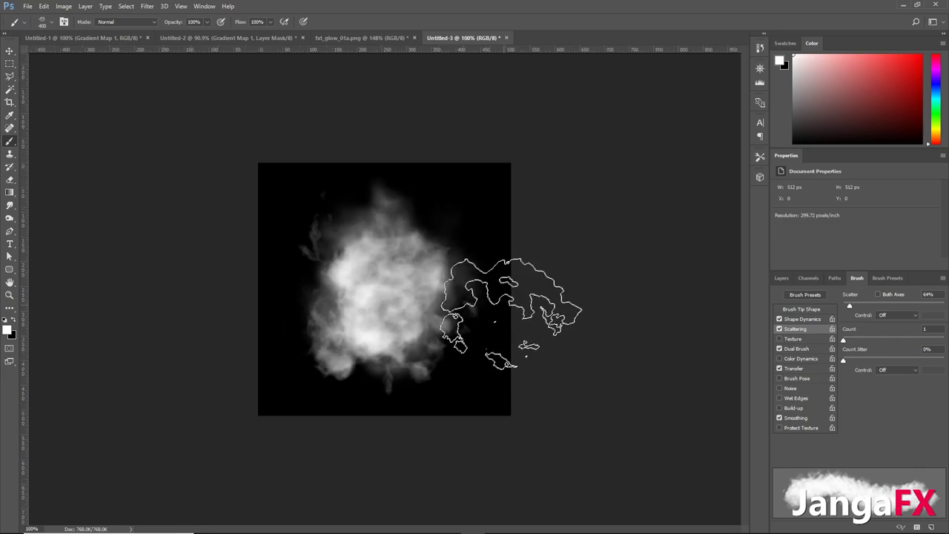
key(ctrl+l)
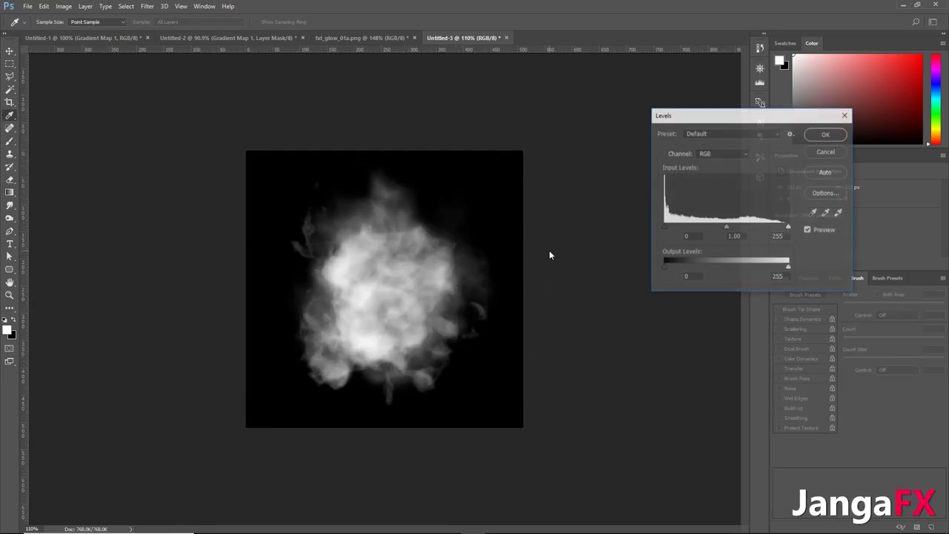
drag(667, 227, 603, 231)
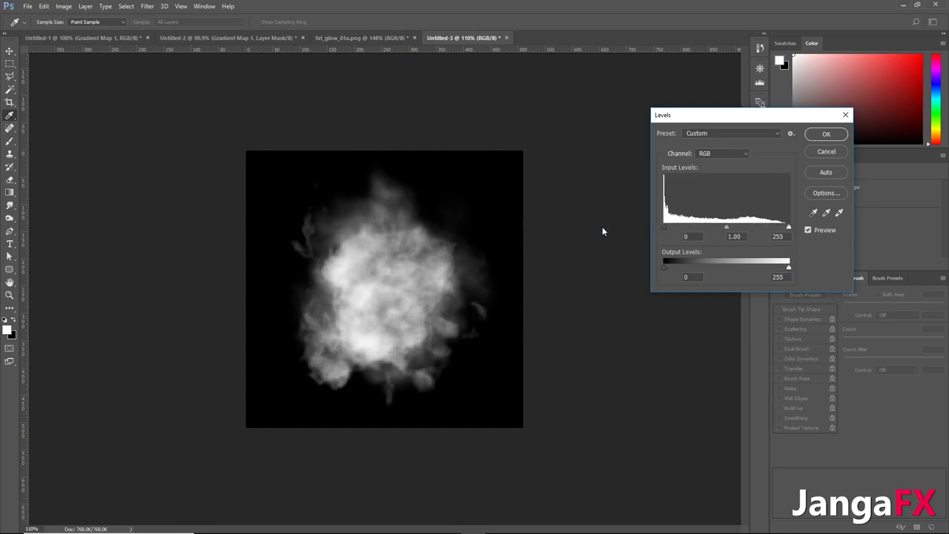
click(825, 135)
key(b)
Apply the Minimum filter to the smoke with a 1.8-pixel radius, preserving roundness
click(147, 6)
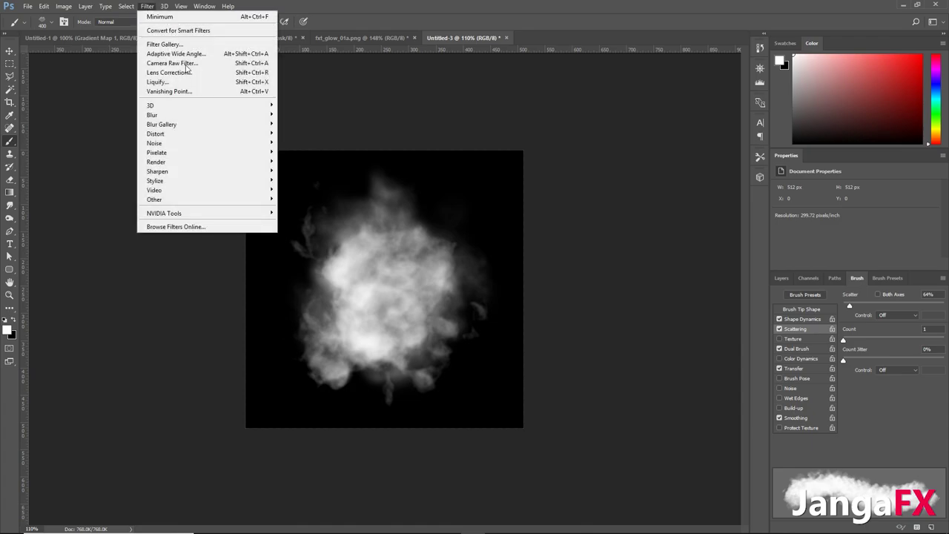
mouse_move(206, 200)
click(327, 237)
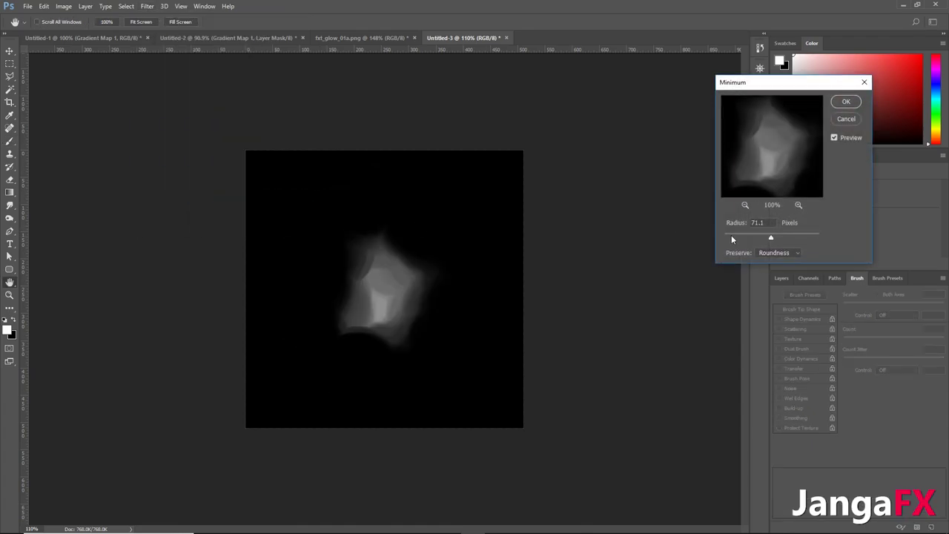
drag(769, 240, 733, 243)
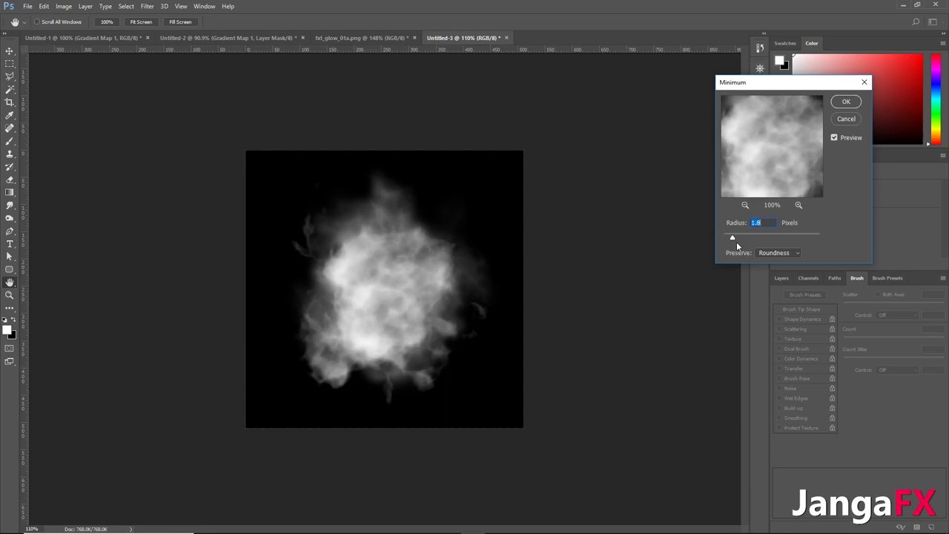
click(849, 105)
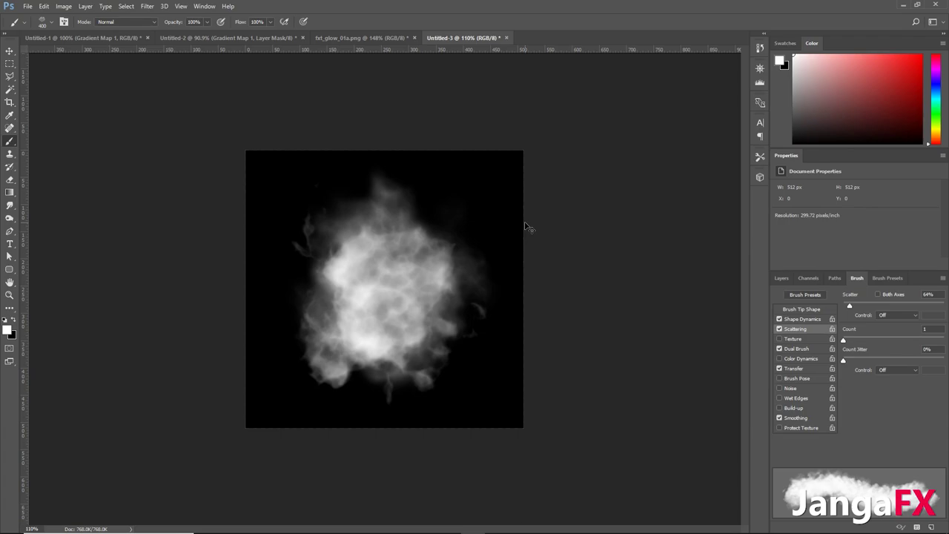
Brighten the smoke with Levels by lowering the white input level to 246
key(ctrl+l)
drag(665, 227, 608, 224)
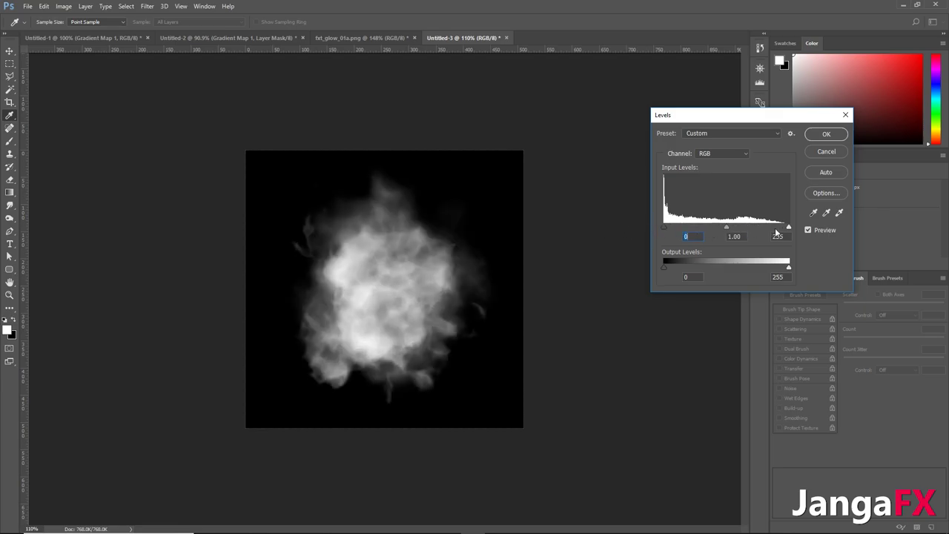
drag(790, 230, 786, 229)
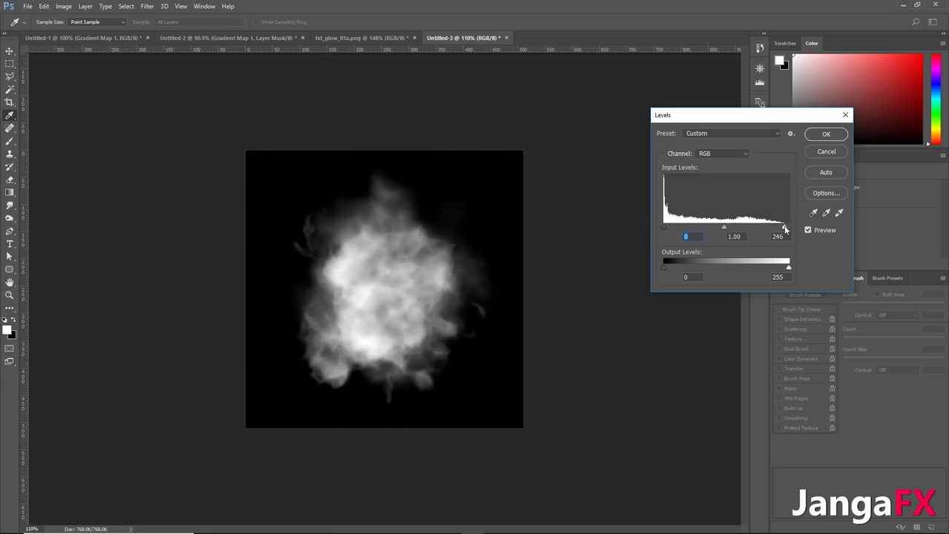
click(823, 137)
key(b)
key(ctrl+minus)
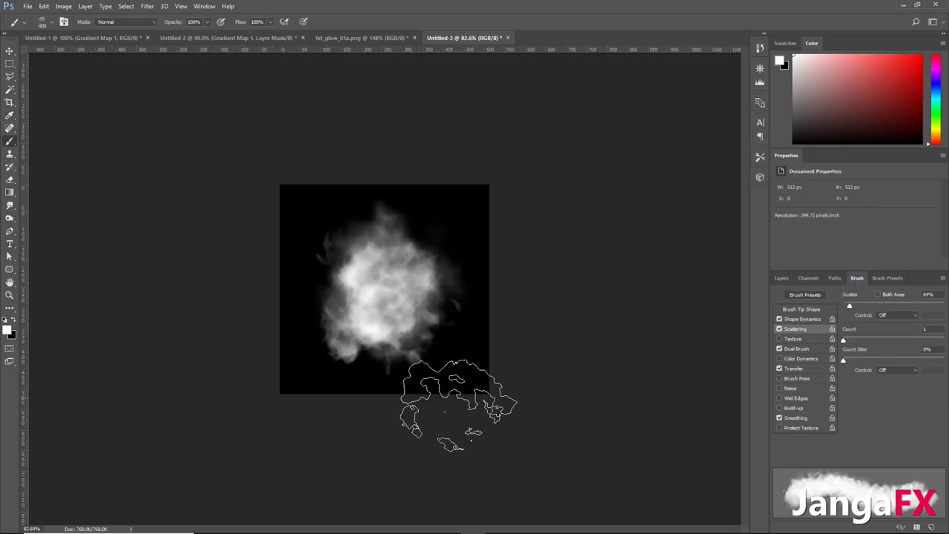
alt+scroll(459, 406, up, 5)
alt+scroll(475, 333, down, 3)
alt+scroll(454, 274, up, 2)
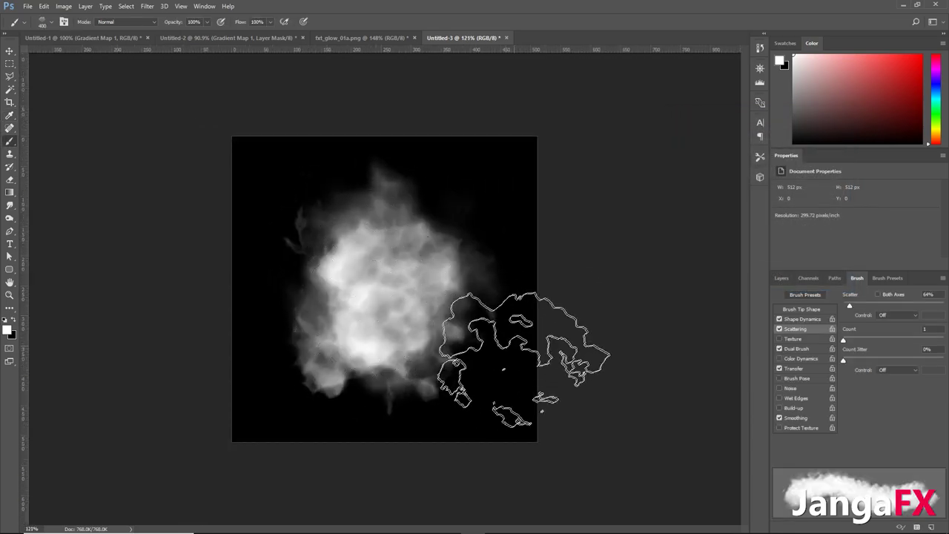
alt+scroll(482, 349, down, 1)
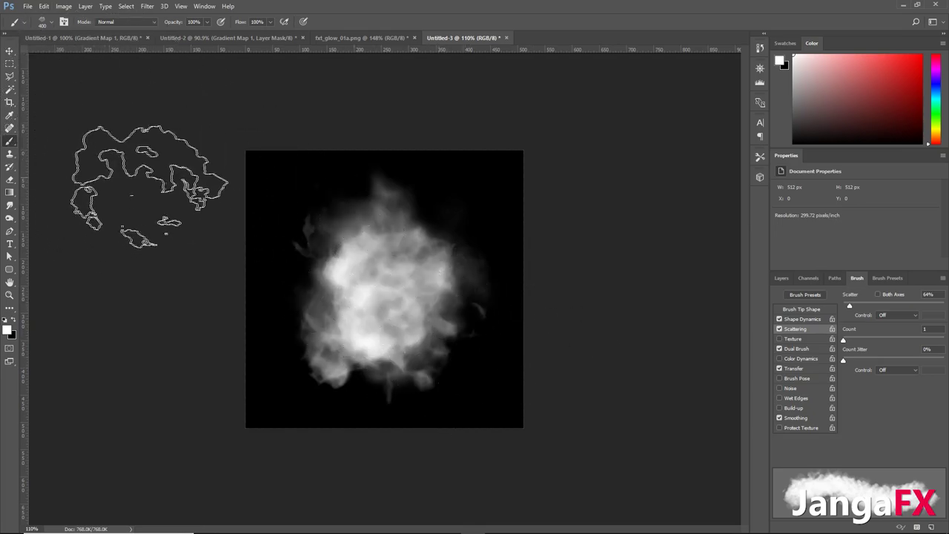
Save the smoke texture as a PNG named fxt_smoke_02 in the VFX textures smoke folder
click(26, 7)
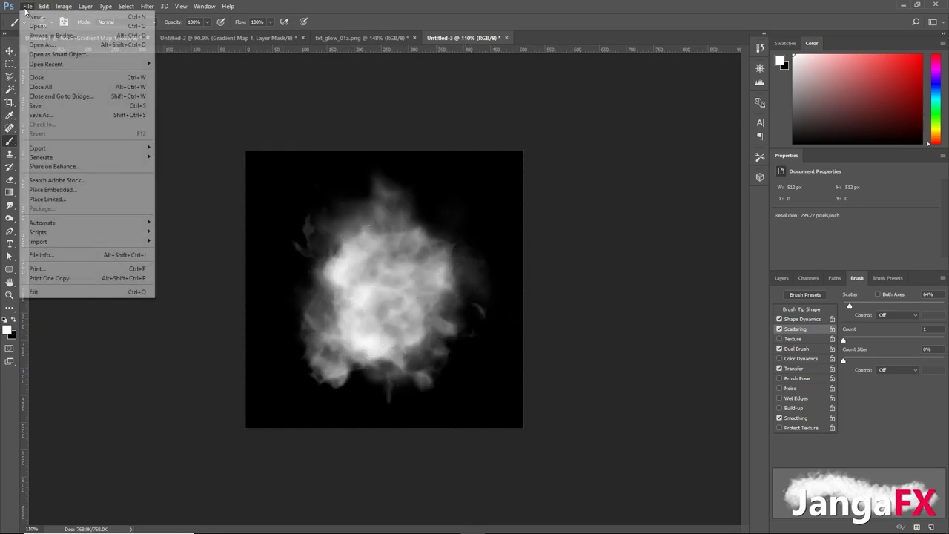
click(54, 116)
click(173, 23)
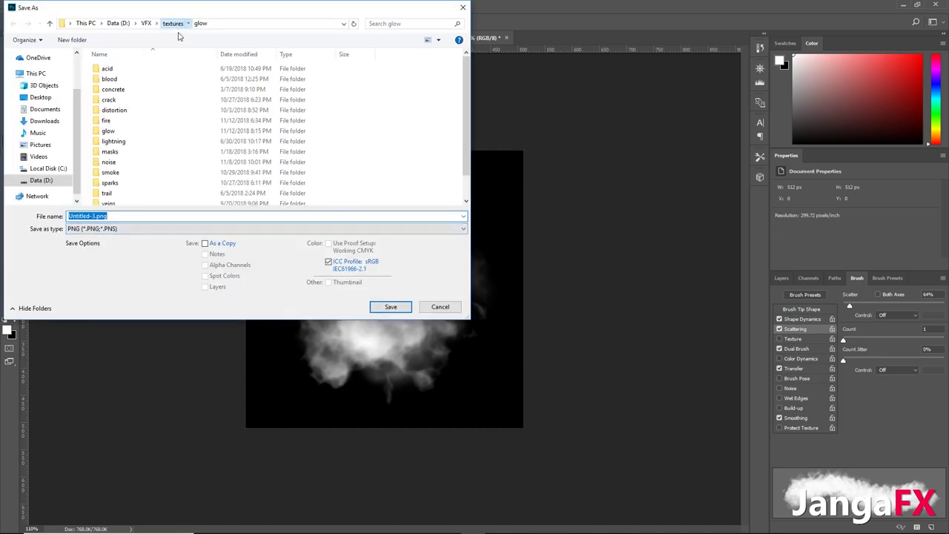
double_click(136, 177)
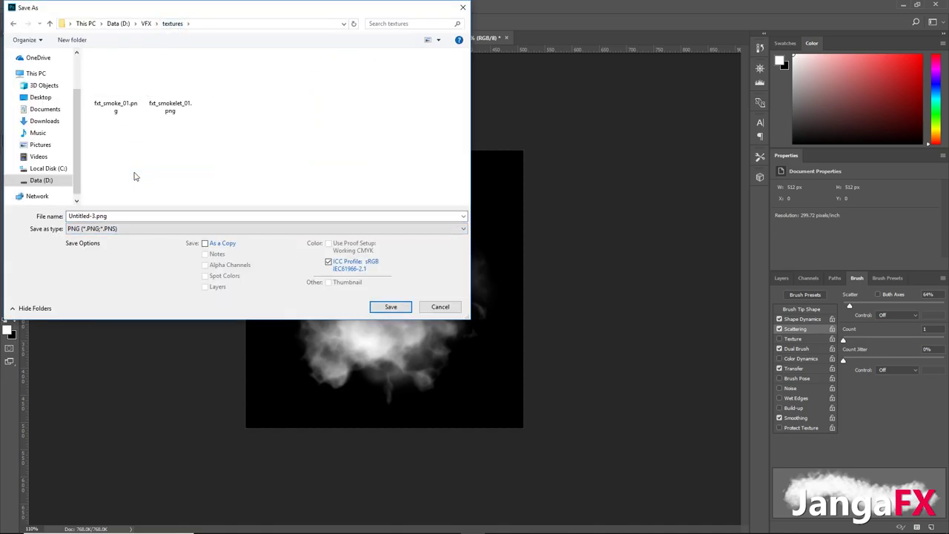
click(109, 230)
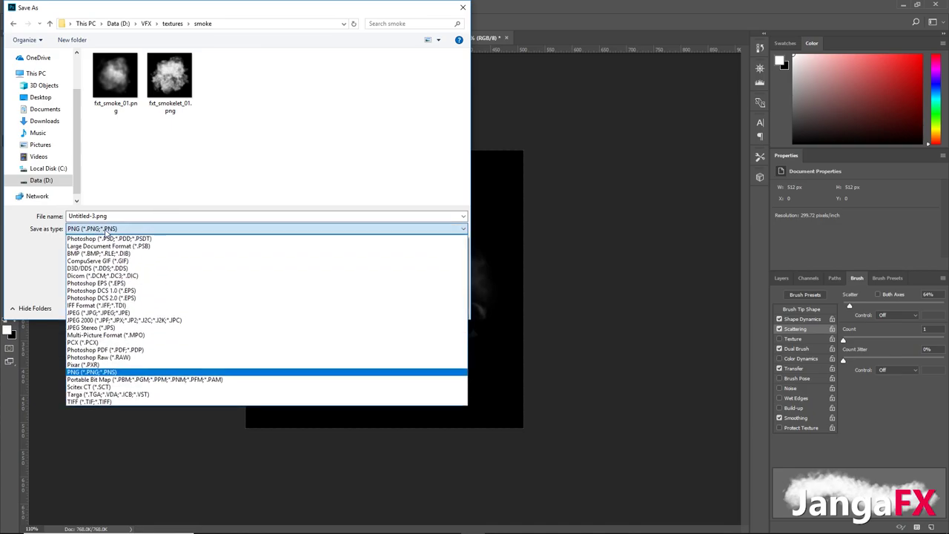
click(129, 213)
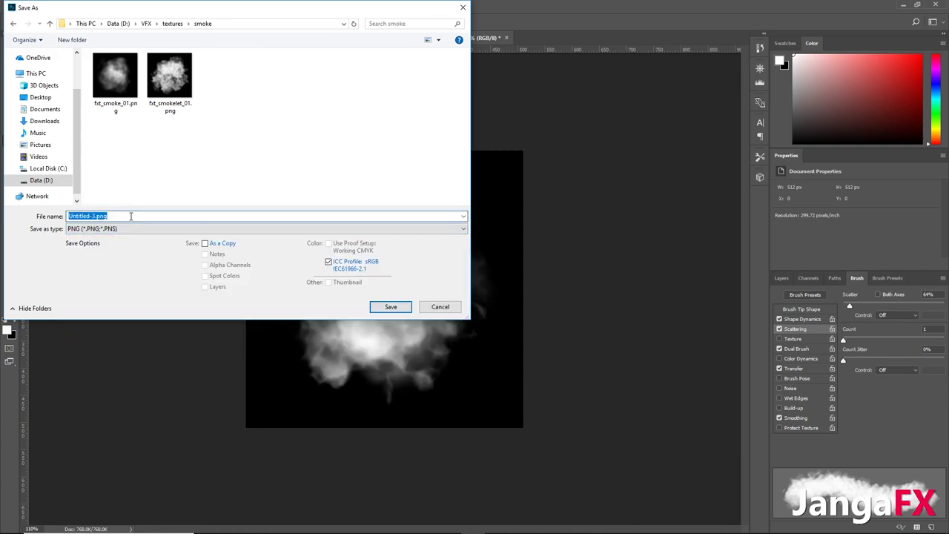
text(fxt_smoke_)
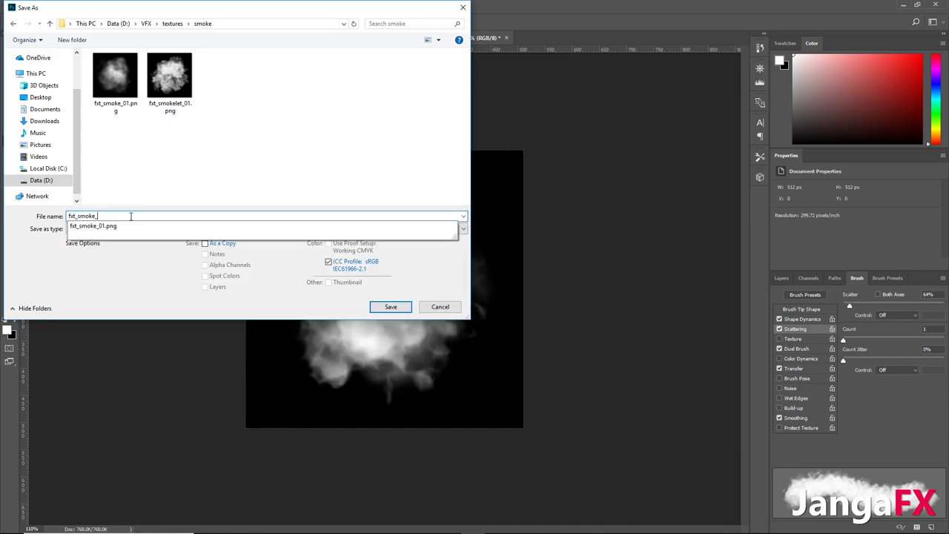
text(02)
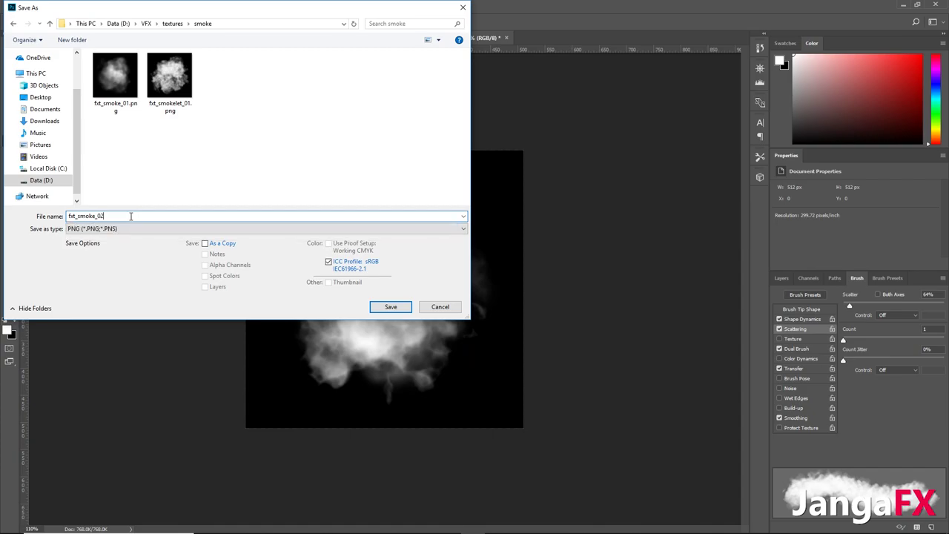
click(391, 307)
click(505, 164)
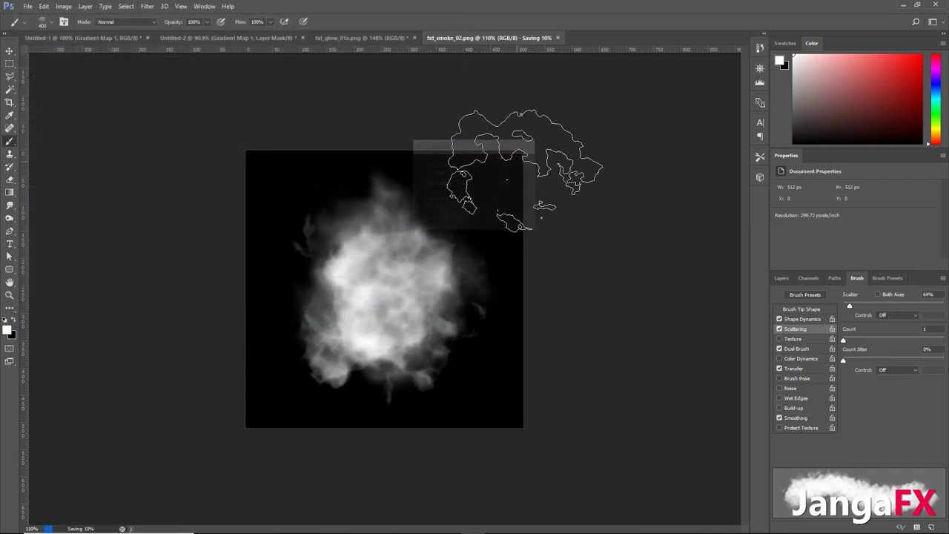
Switch to Unreal Editor and create a folder named Smok inside the JangaFXTutorials Textures folder
mouse_move(473, 532)
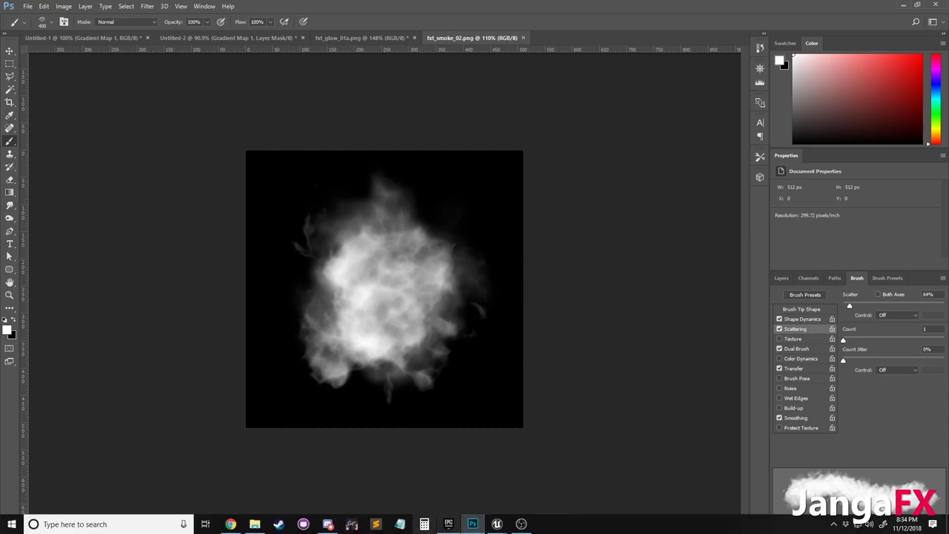
click(398, 485)
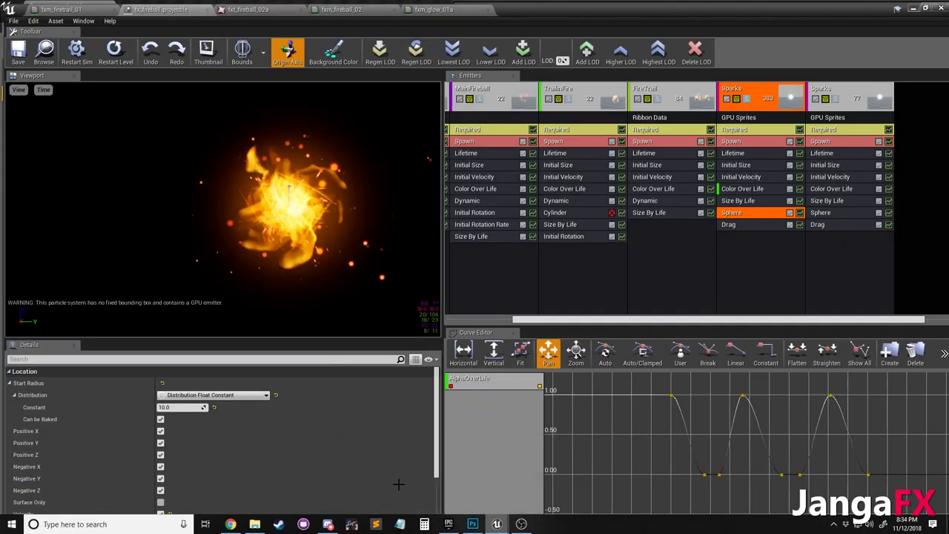
click(248, 37)
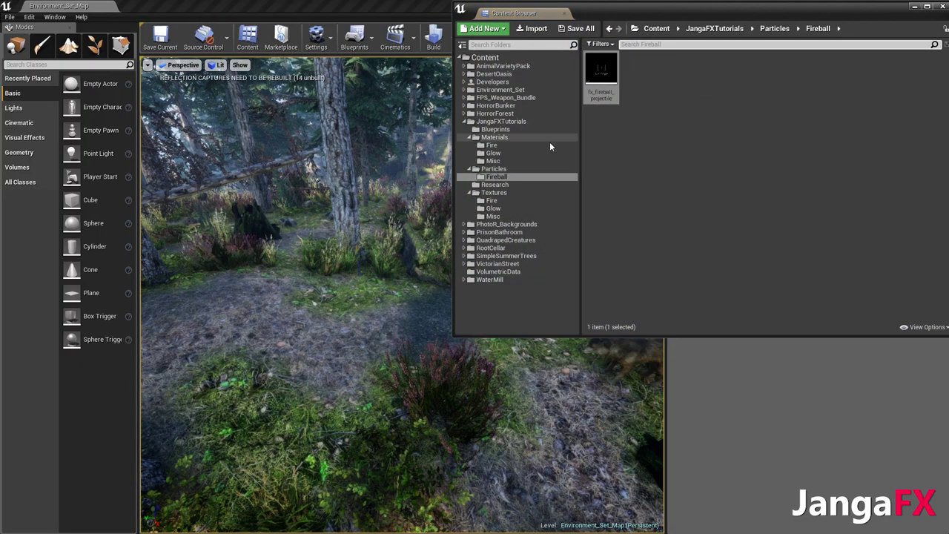
click(494, 192)
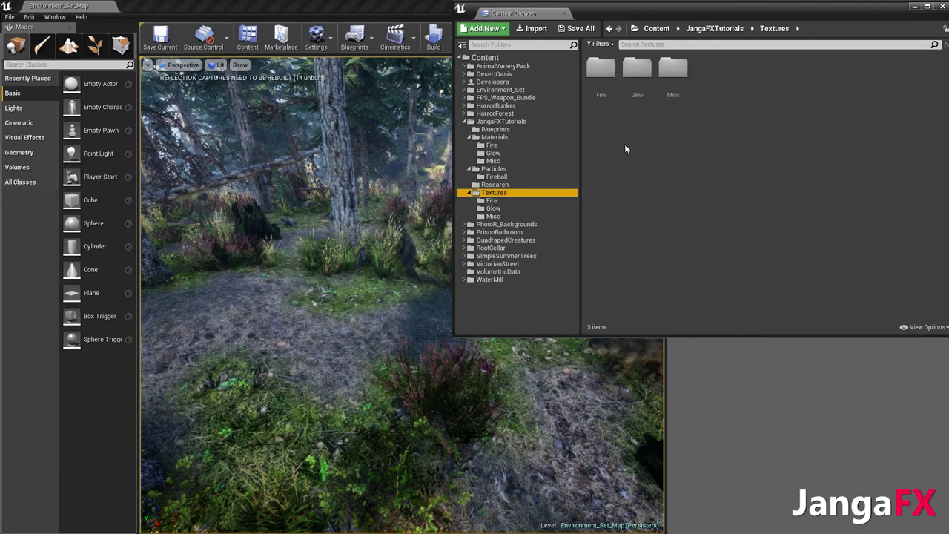
right_click(627, 141)
click(656, 154)
text(Smok)
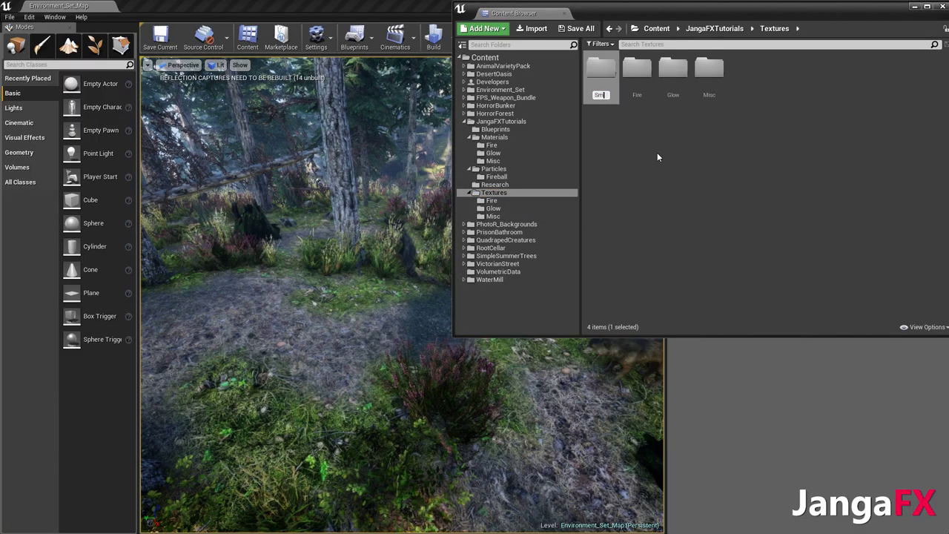
key(Return)
Rename the Smok folder in Textures to Smoke
right_click(696, 93)
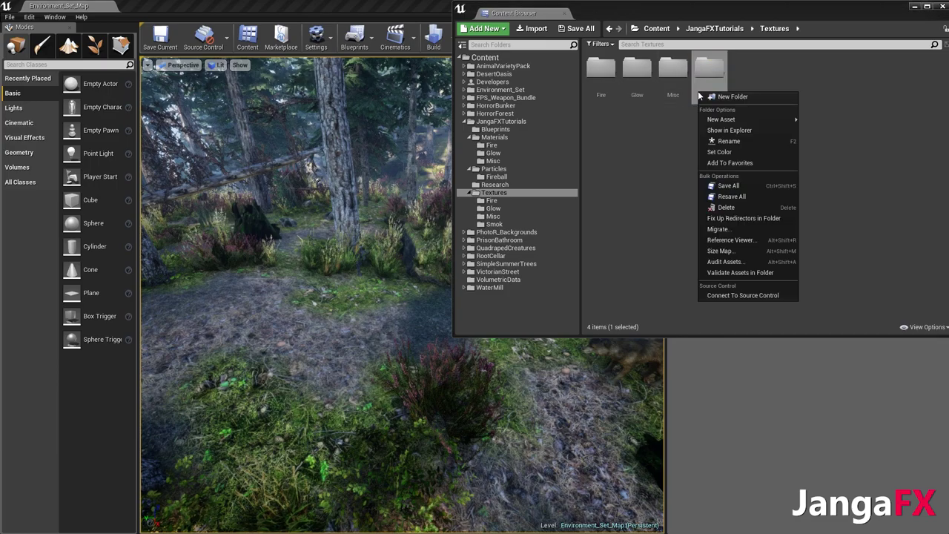
click(739, 141)
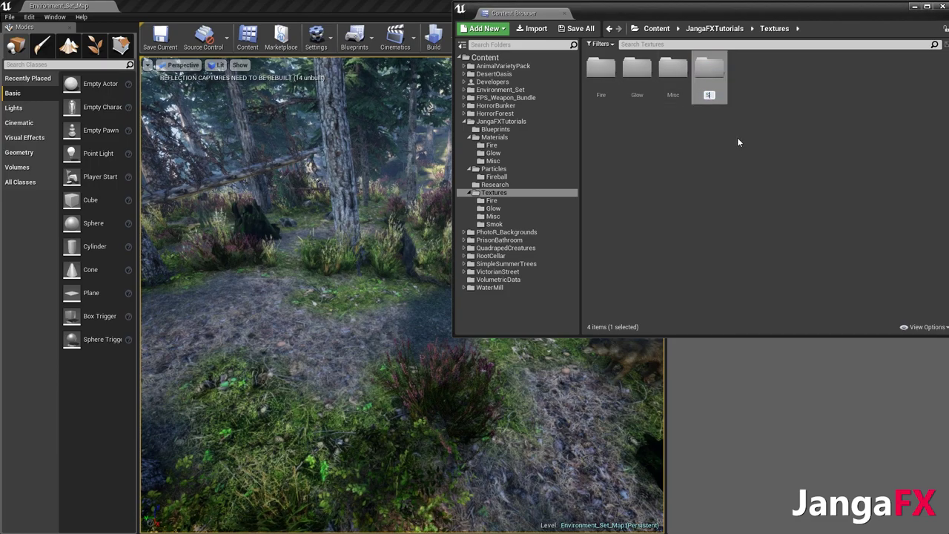
text(Smoke)
key(Return)
Create a material named fxm_smoke_01a inside the Textures Smoke folder
double_click(723, 92)
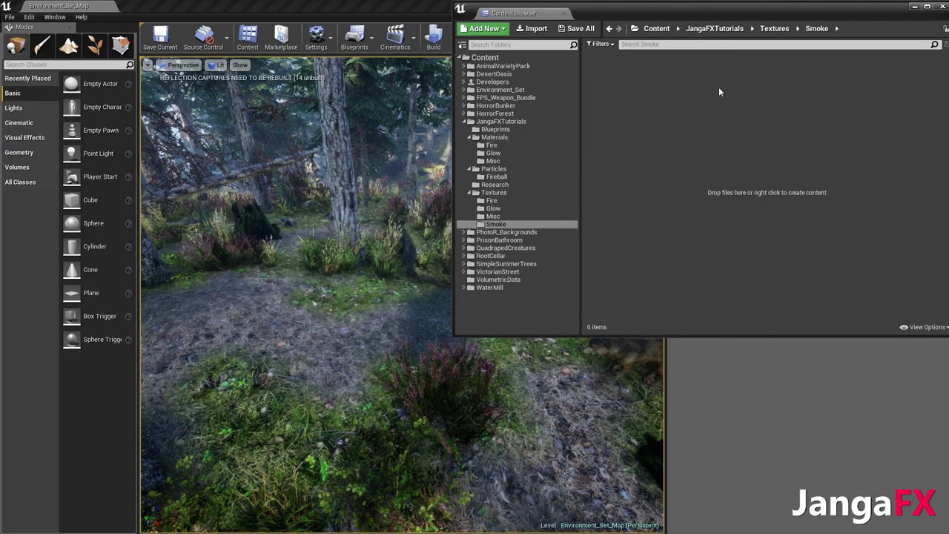
right_click(646, 107)
click(688, 237)
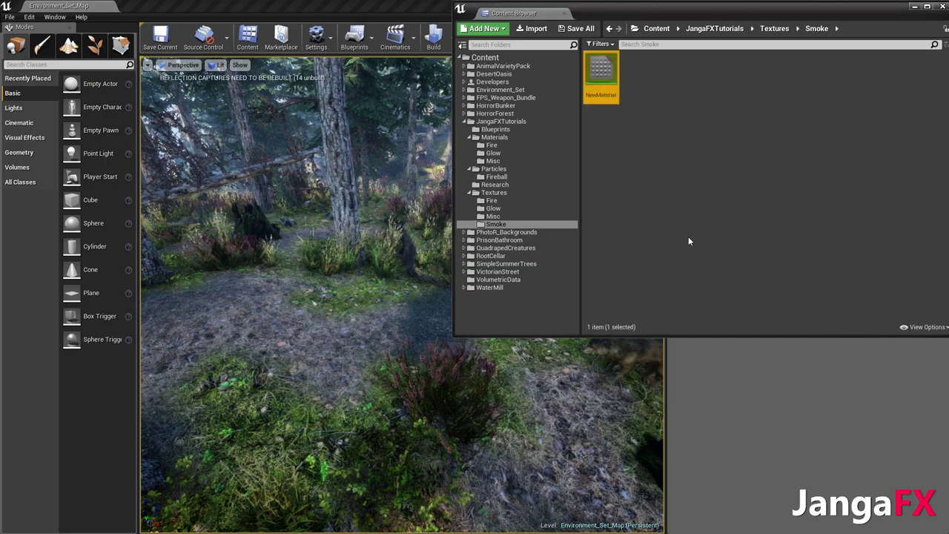
text(fxm_)
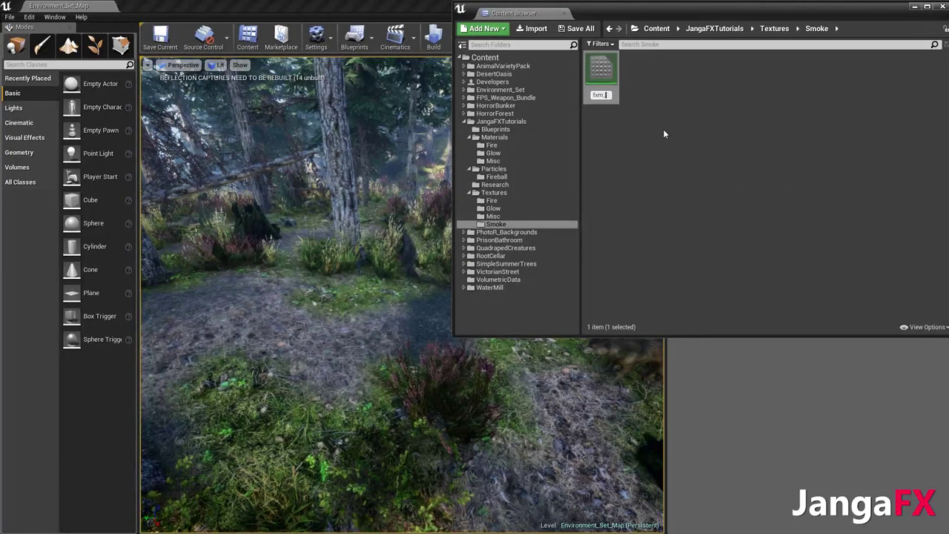
text(fmoke_01a)
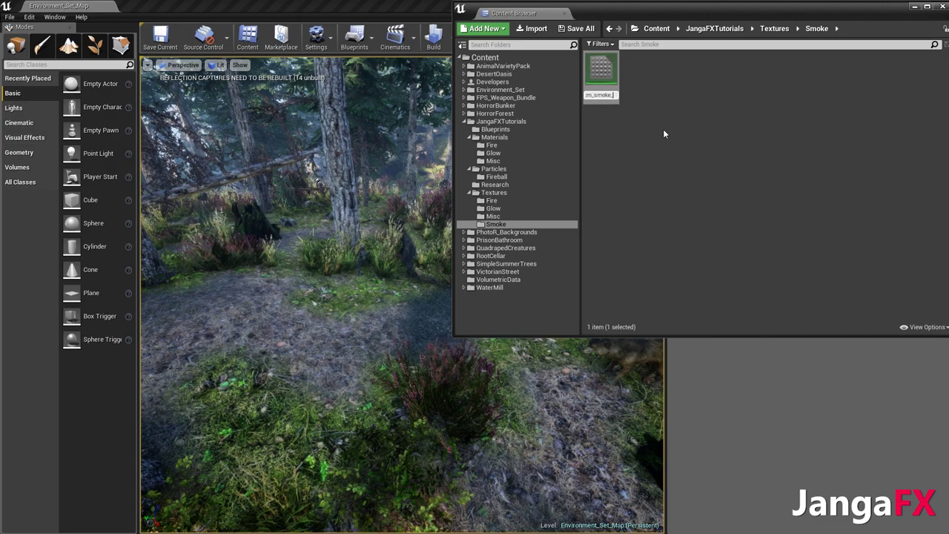
key(Return)
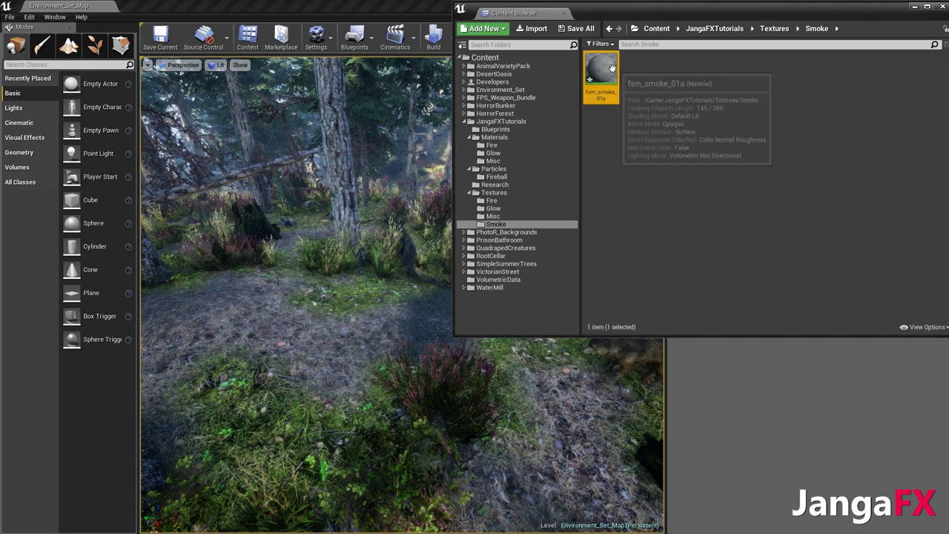
Open the fxm_smoke_01a material for editing
double_click(602, 76)
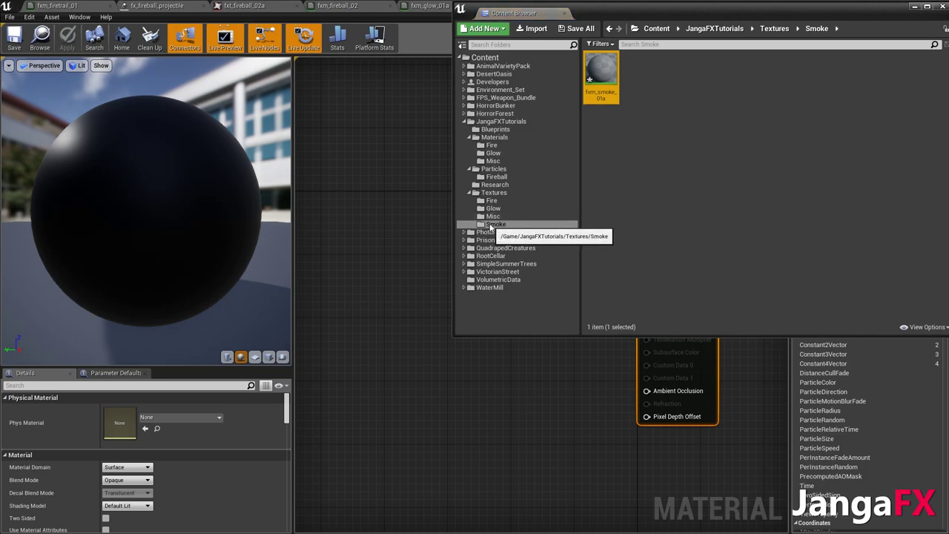
click(628, 158)
mouse_move(612, 78)
mouse_down()
mouse_move(614, 156)
mouse_move(609, 92)
mouse_up()
Create a folder named Smoke inside the JangaFXTutorials Materials folder
click(495, 138)
right_click(606, 124)
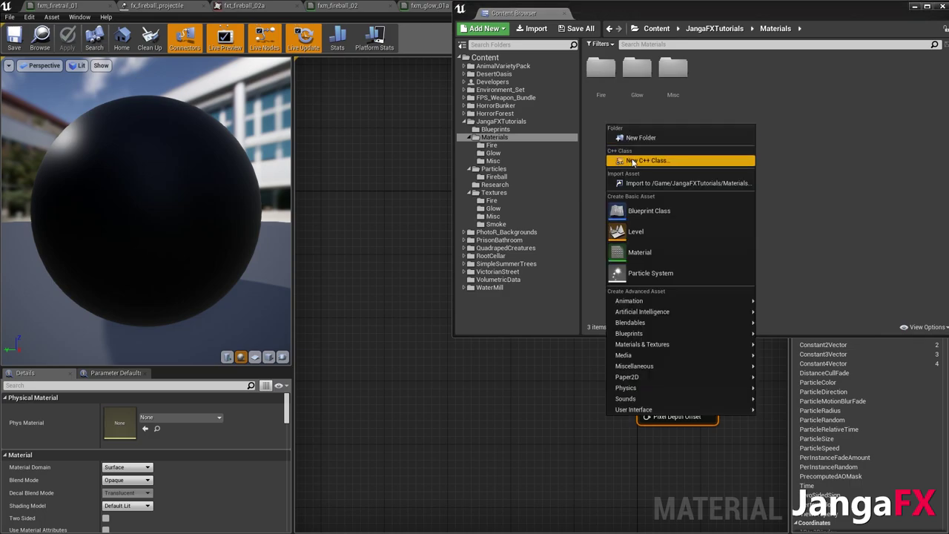
click(623, 138)
text(Smoke)
key(Return)
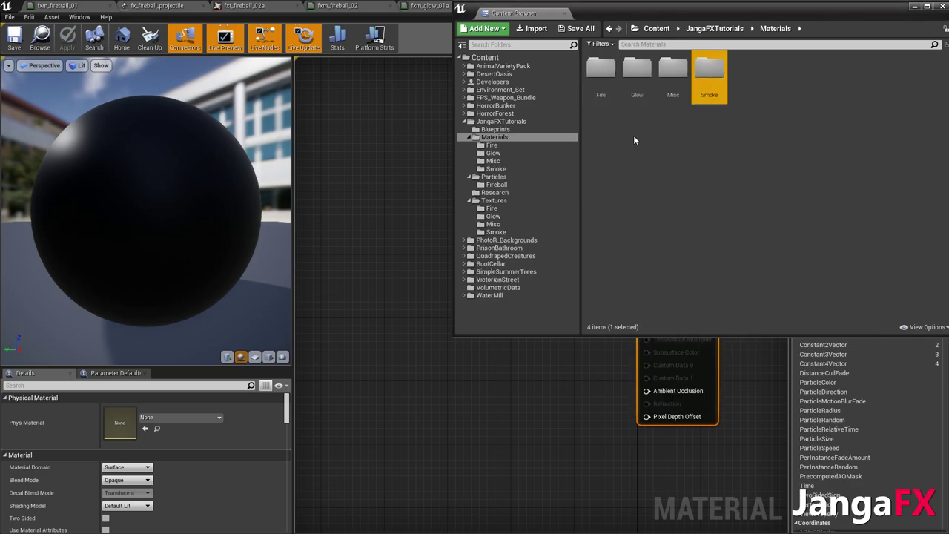
Move the fxm_smoke_01a material from the Textures Smoke folder into the Materials Smoke folder
click(501, 233)
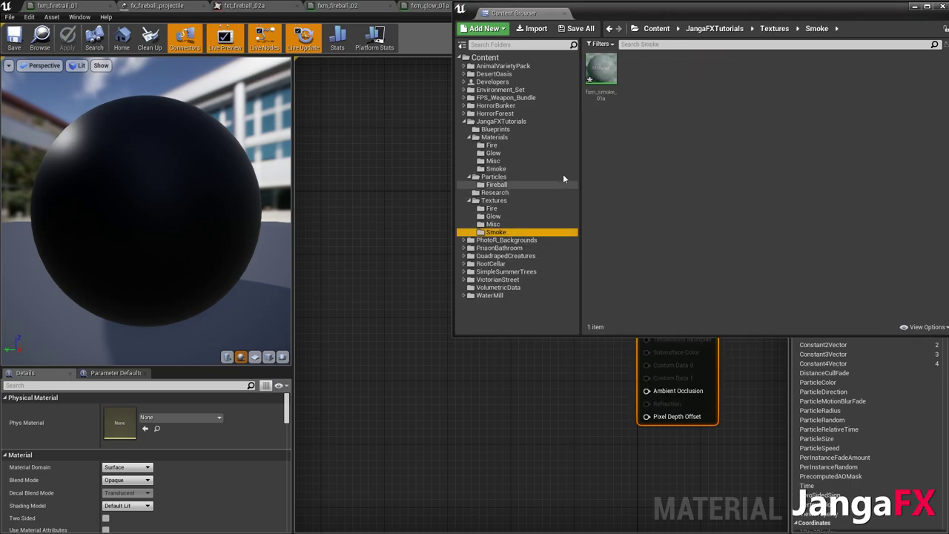
drag(611, 71, 497, 170)
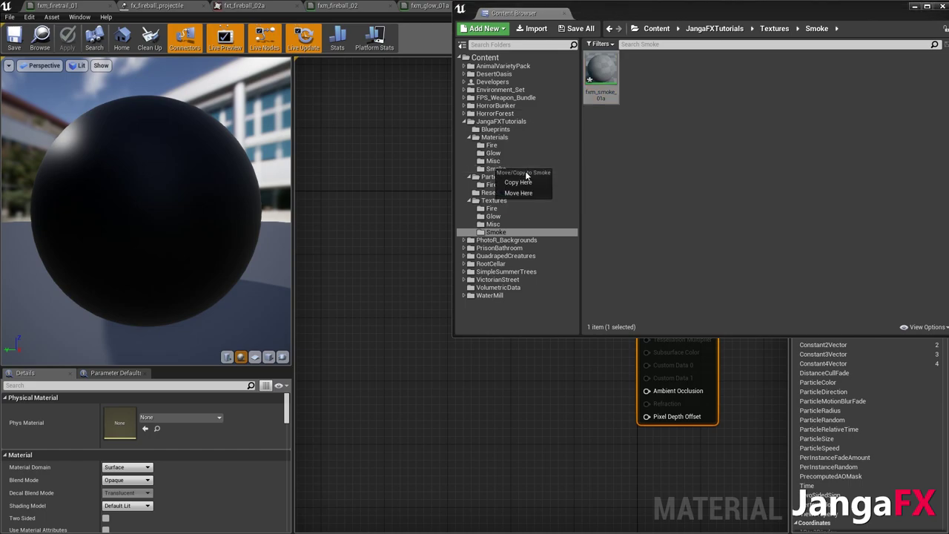
click(528, 186)
Import fxt_smoke_02.png from the VFX textures smoke directory into the Textures Smoke folder and save the new texture
right_click(621, 147)
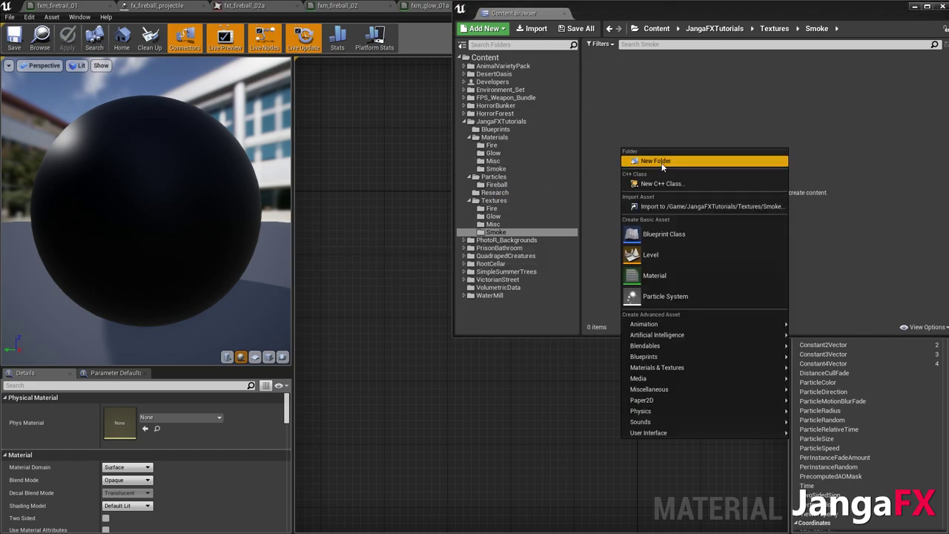
click(662, 103)
click(536, 30)
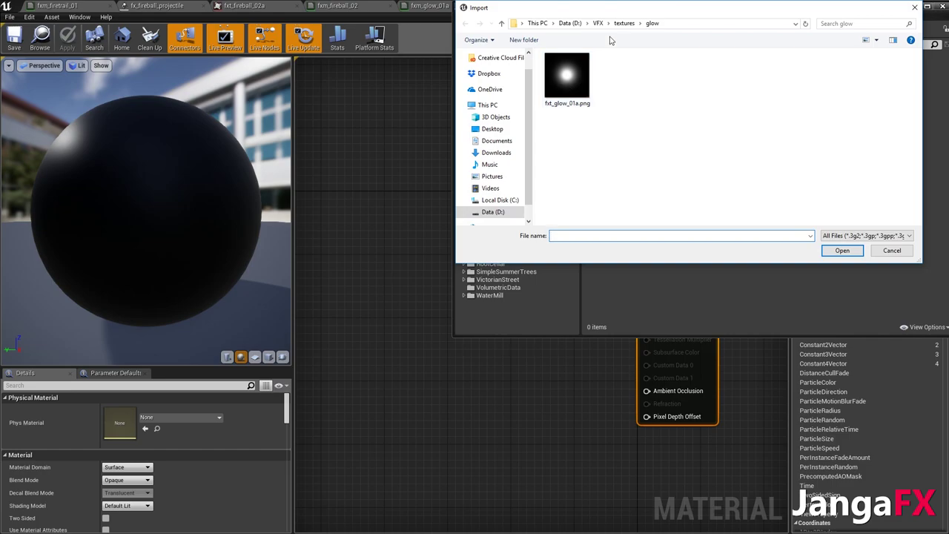
click(625, 23)
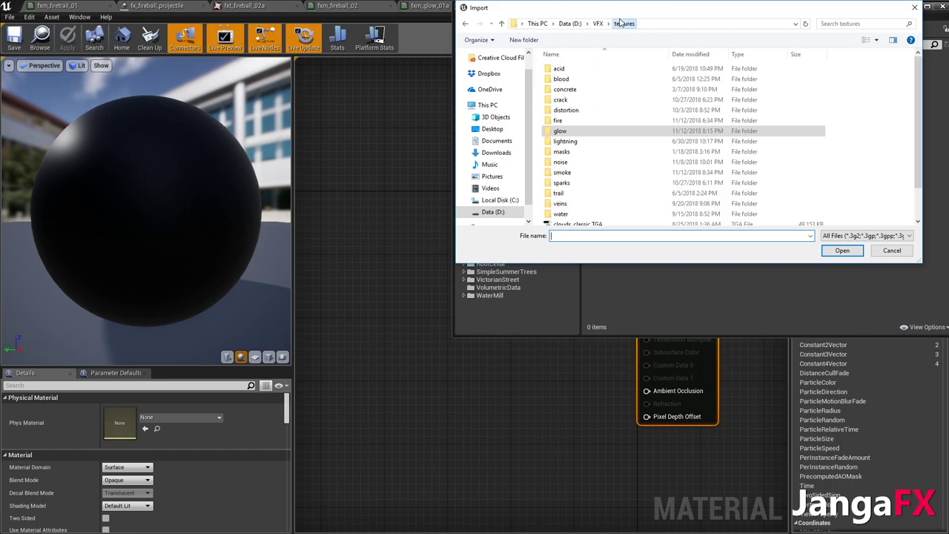
double_click(572, 173)
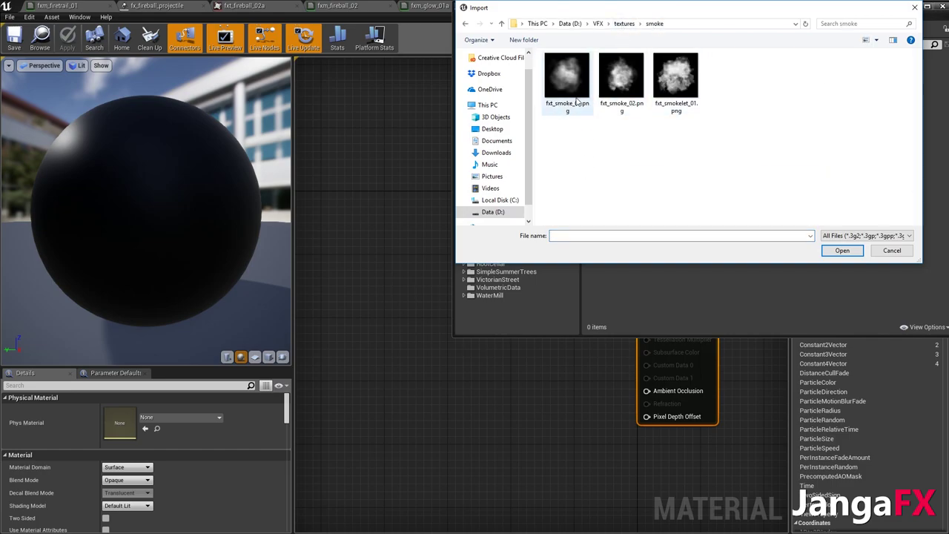
click(626, 84)
click(840, 251)
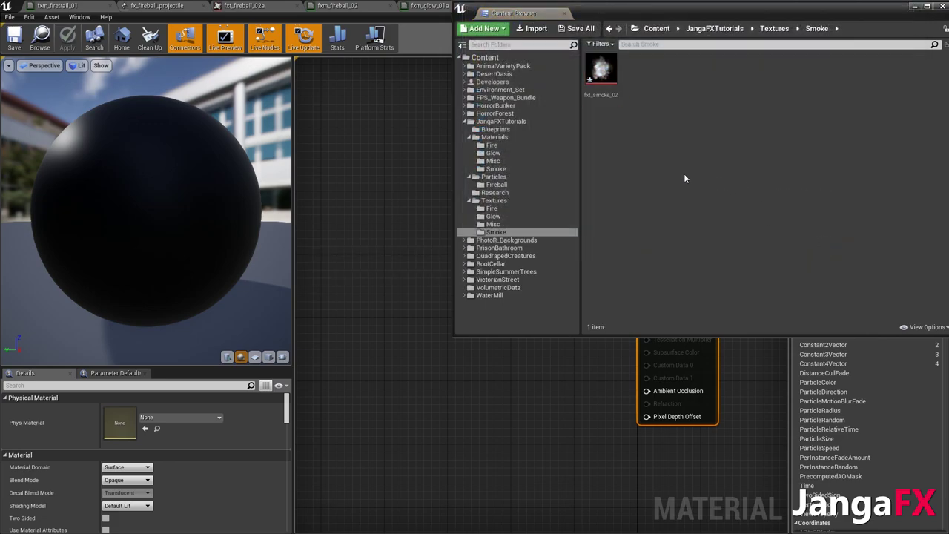
click(577, 29)
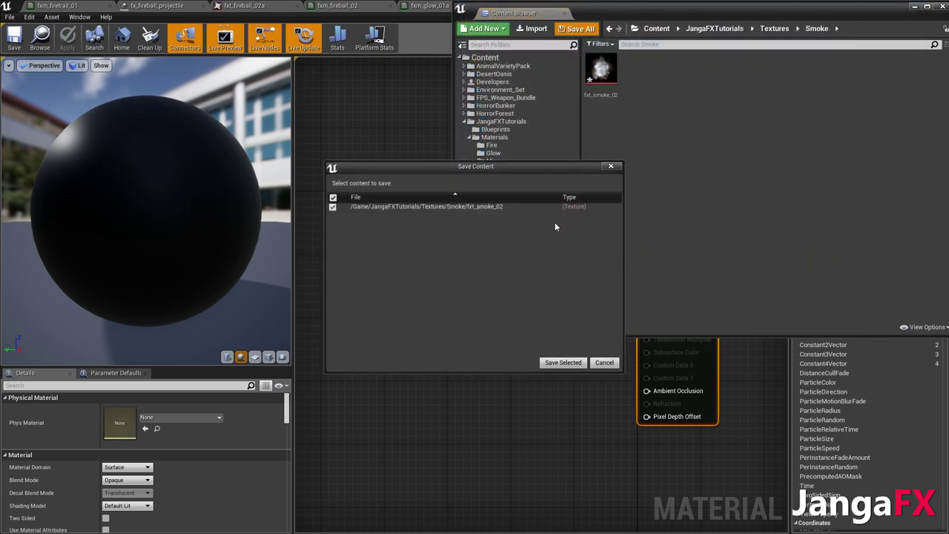
click(575, 363)
Open fxm_smoke_01a from the Materials Smoke folder and add a Texture Sample node that uses fxt_smoke_02
click(496, 168)
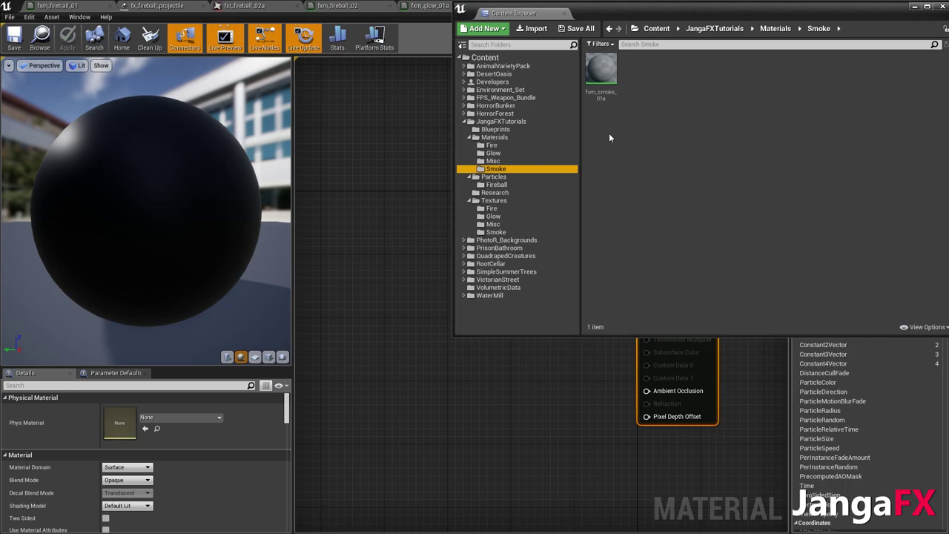
double_click(602, 74)
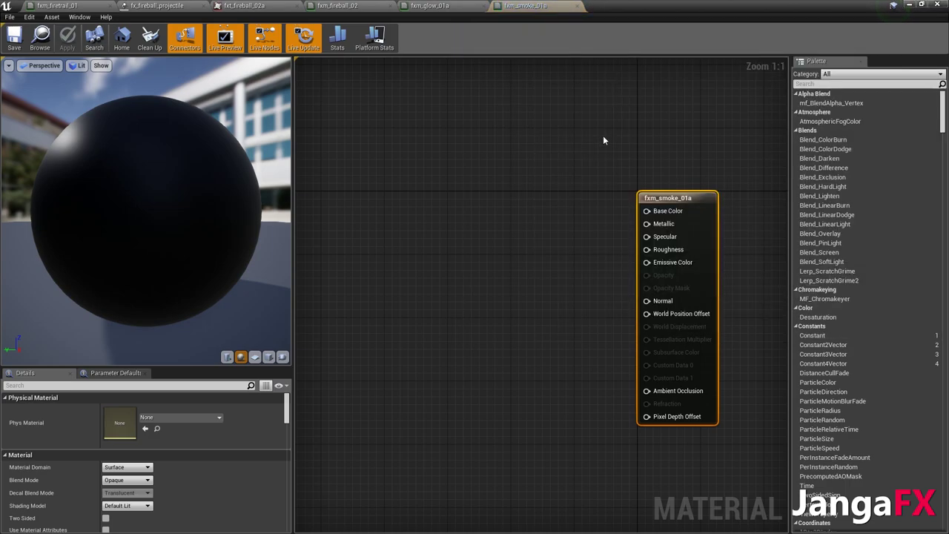
click(465, 259)
click(454, 237)
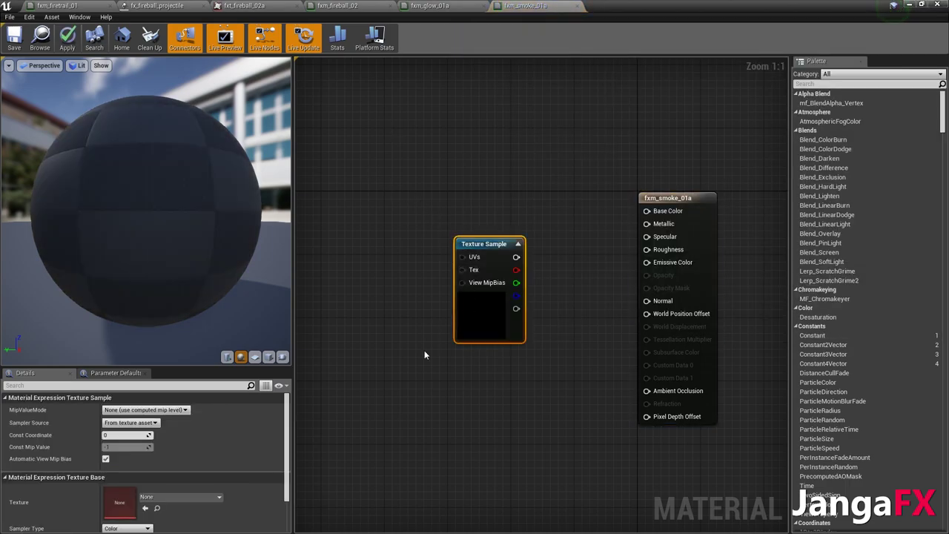
click(164, 501)
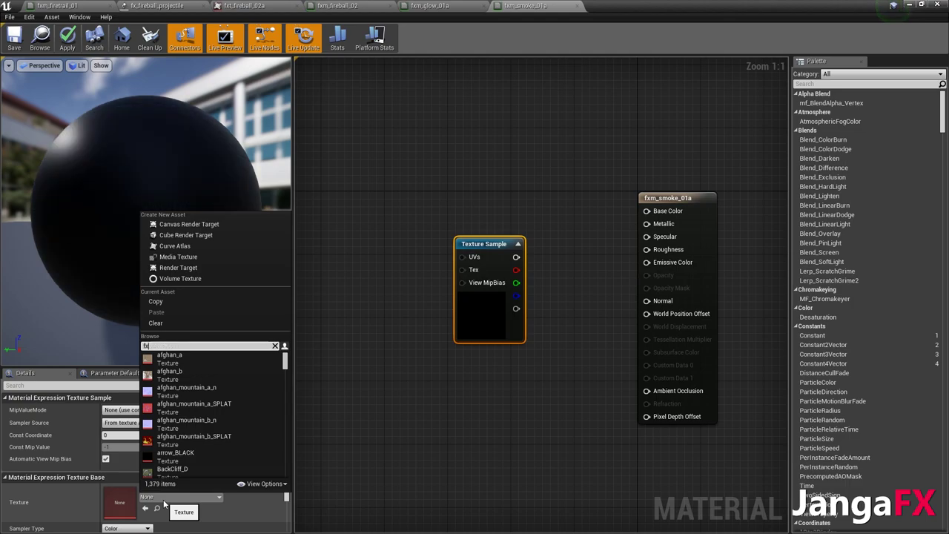
text(fxt_smok)
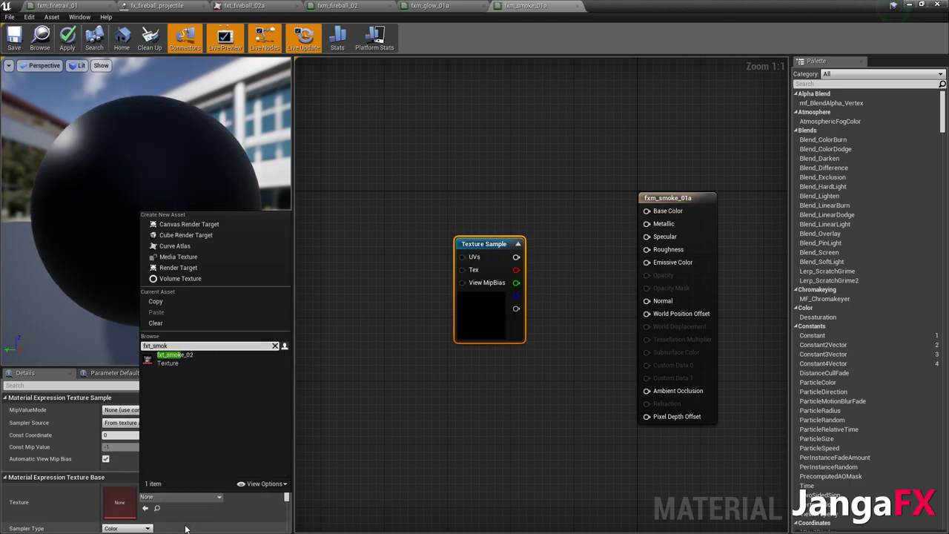
click(178, 356)
right_click(537, 200)
drag(492, 322, 476, 267)
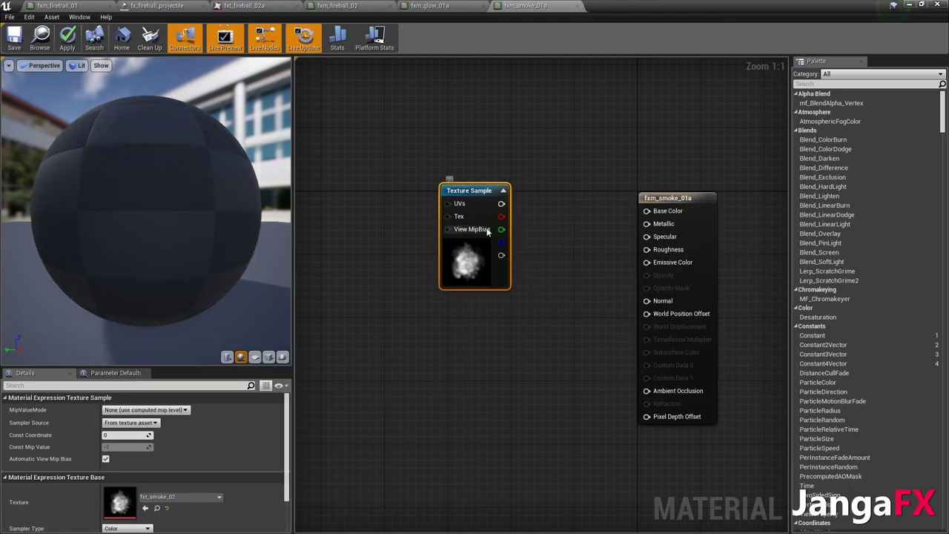
right_drag(522, 234, 463, 256)
drag(415, 280, 352, 325)
Add a Particle Color node above the Texture Sample and two Multiply nodes beside them
right_click(419, 191)
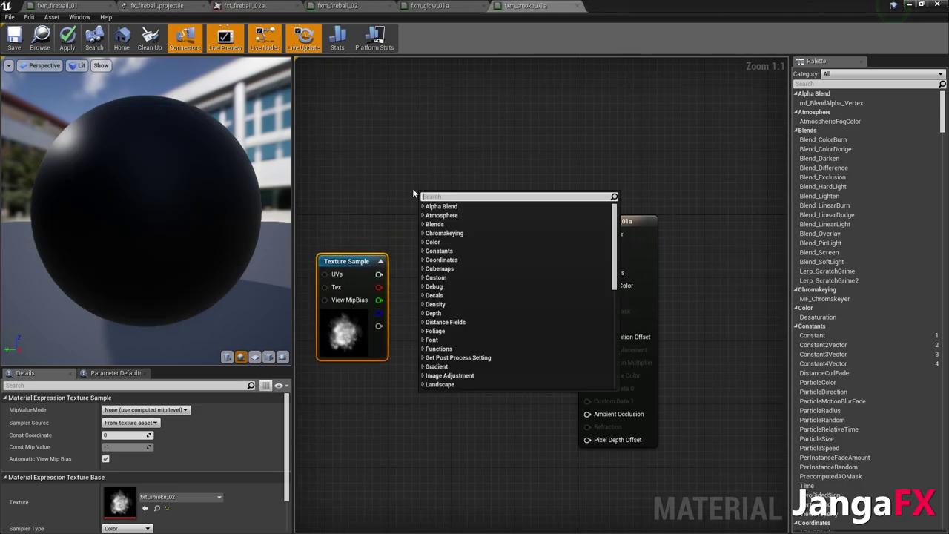
text(part)
key(Return)
drag(438, 226, 356, 191)
key(m)
click(451, 201)
click(452, 308)
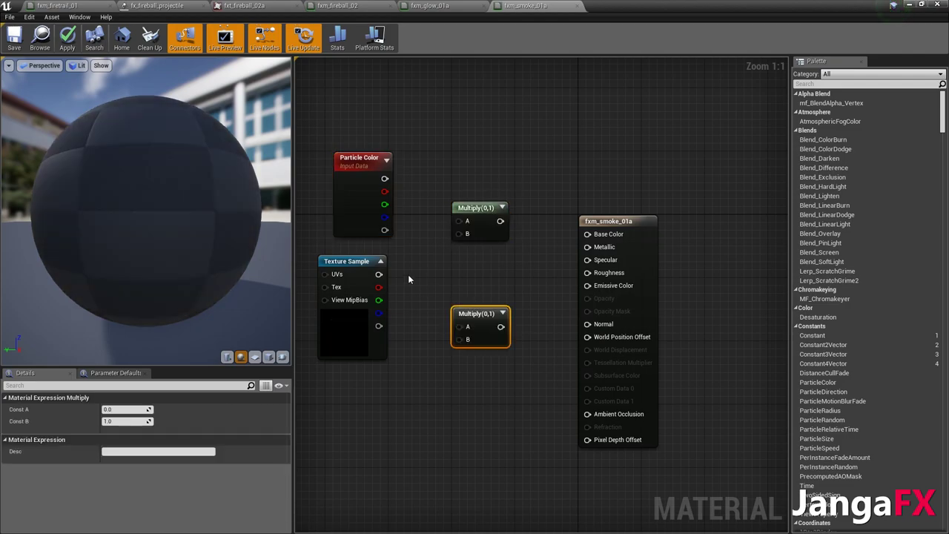
Multiply the texture by the particle colour into Base Color, and by the particle alpha into Opacity
drag(427, 328, 490, 177)
drag(384, 179, 466, 193)
drag(379, 275, 466, 234)
drag(384, 230, 466, 223)
drag(475, 208, 493, 266)
drag(580, 311, 589, 298)
drag(495, 180, 589, 236)
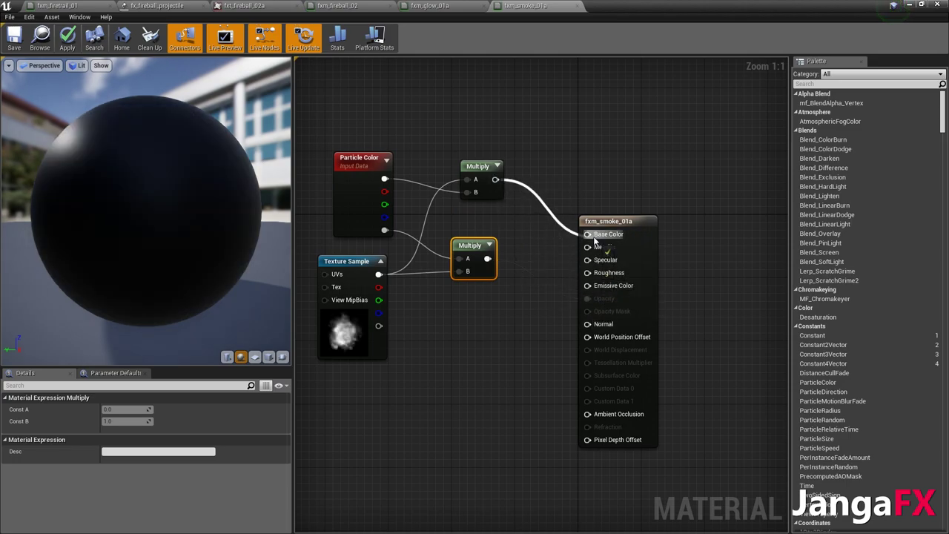
Set the material's blend mode to Translucent
click(576, 161)
click(131, 506)
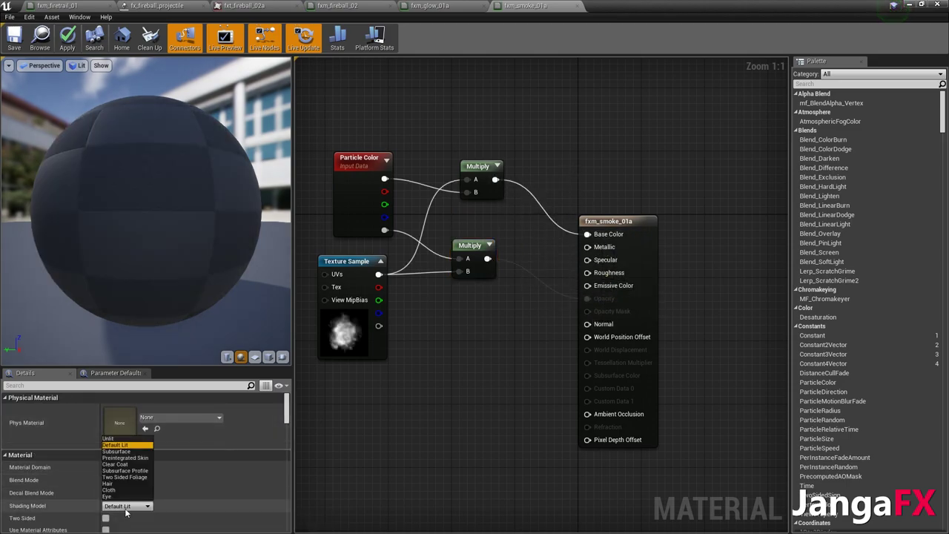
click(181, 483)
click(141, 480)
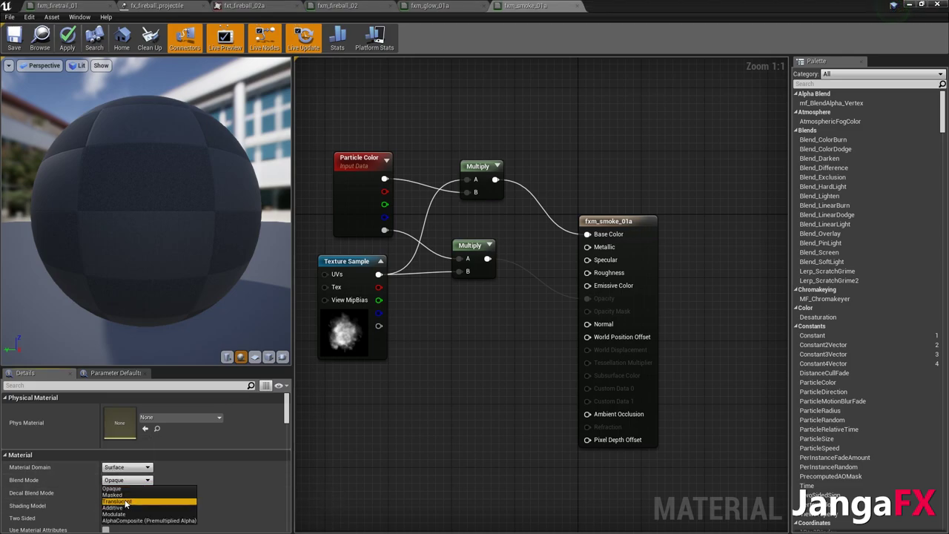
click(127, 502)
Set the translucency lighting mode to Volumetric Directional
scroll(135, 481, down, 5)
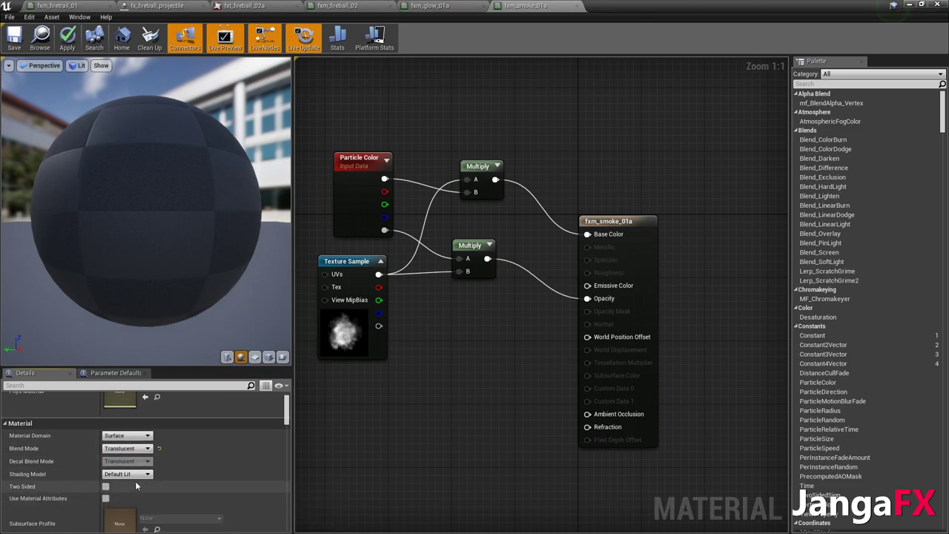
scroll(207, 486, down, 3)
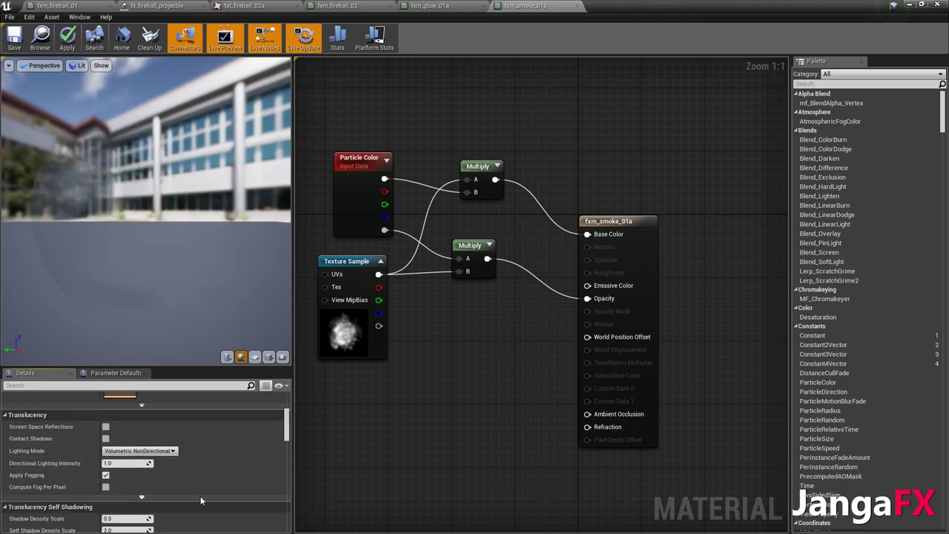
click(139, 450)
click(154, 467)
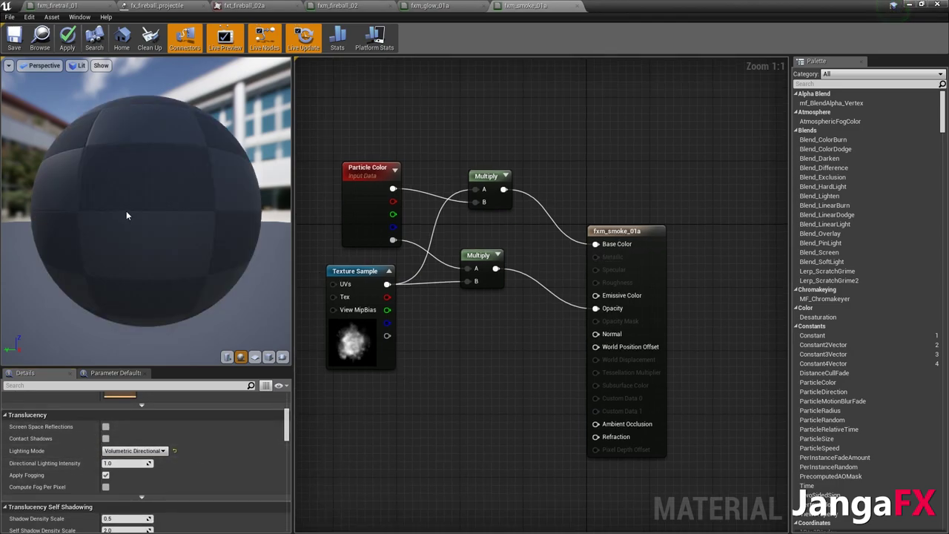
Move the material's result node further away from the Multiply nodes to make room in the graph
drag(126, 215, 215, 189)
right_drag(454, 330, 408, 317)
drag(607, 229, 712, 236)
click(526, 167)
right_drag(526, 171, 575, 179)
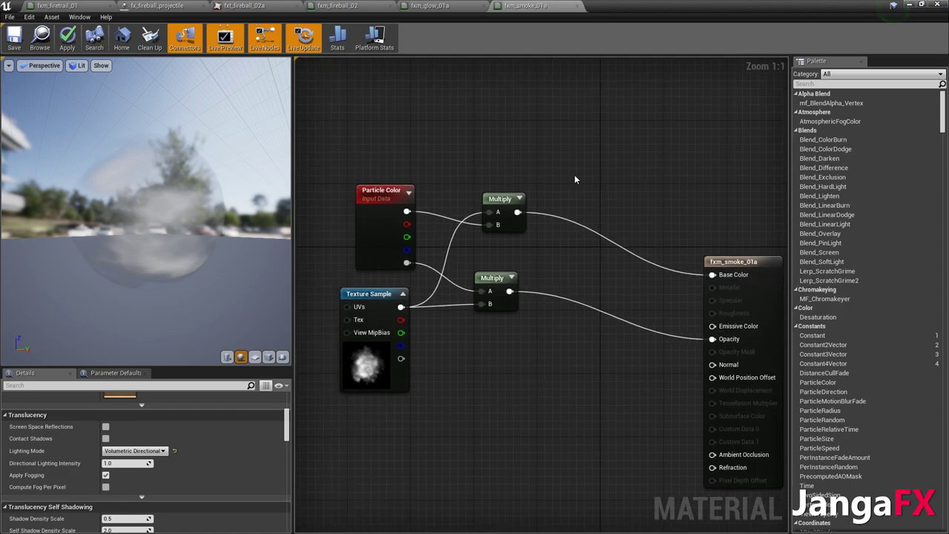
right_click(563, 164)
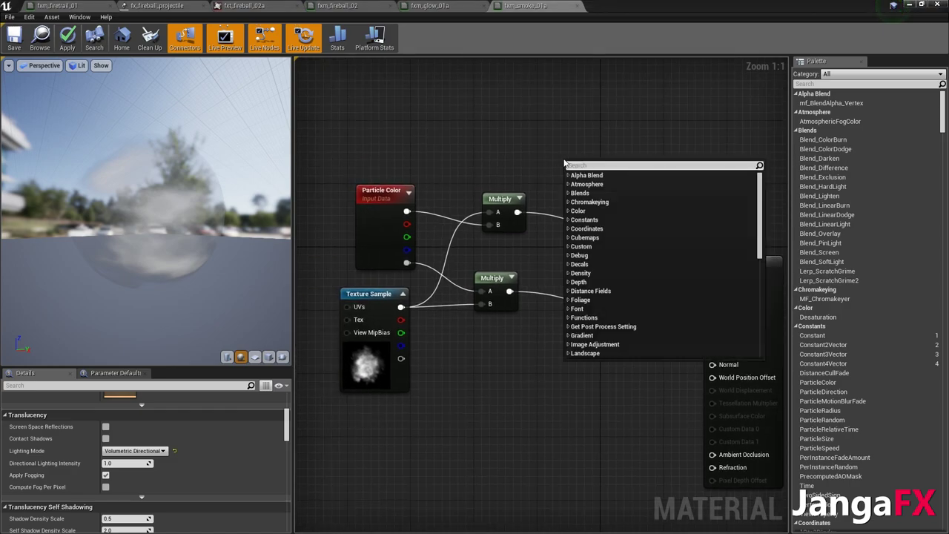
click(563, 132)
key(s)
click(577, 330)
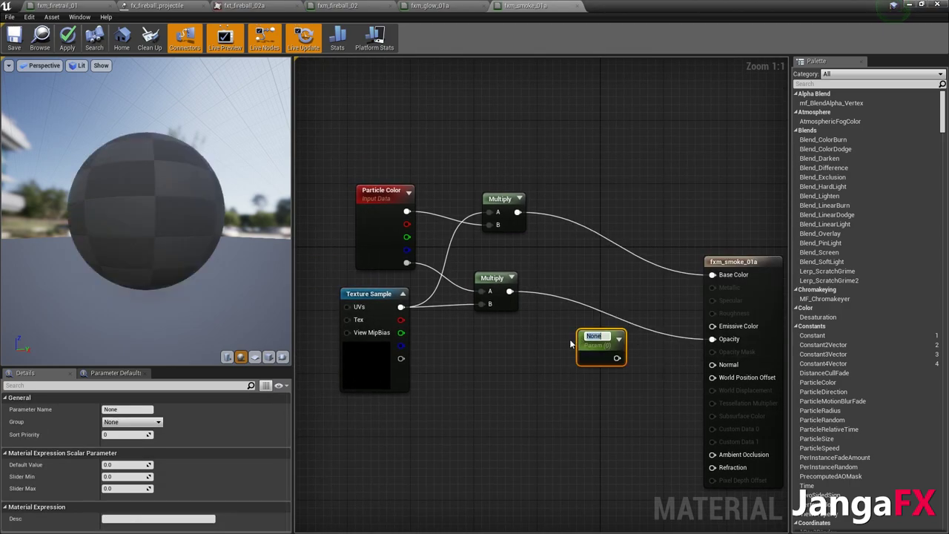
click(571, 343)
Insert a Subtract node between the alpha Multiply node and the Opacity input
right_click(538, 341)
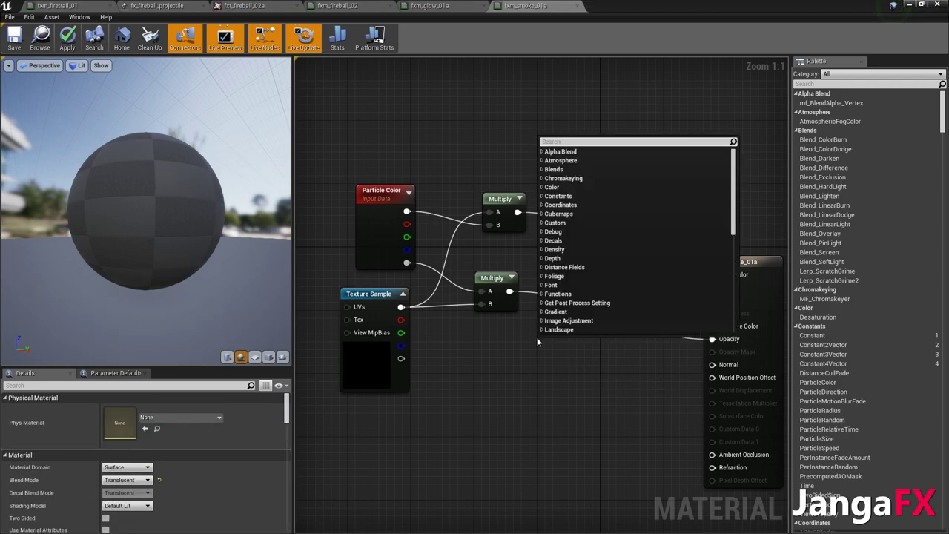
text(subt)
key(Return)
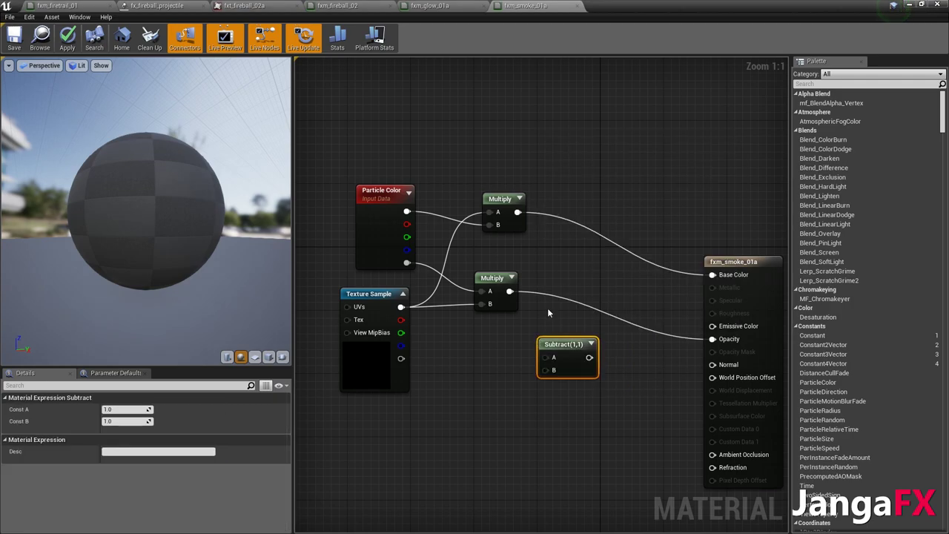
drag(510, 291, 713, 339)
Feed the Subtract node's B input from a Dynamic Parameter whose first output is named Dissolve, and apply and save the material
right_drag(576, 398, 650, 367)
right_click(487, 381)
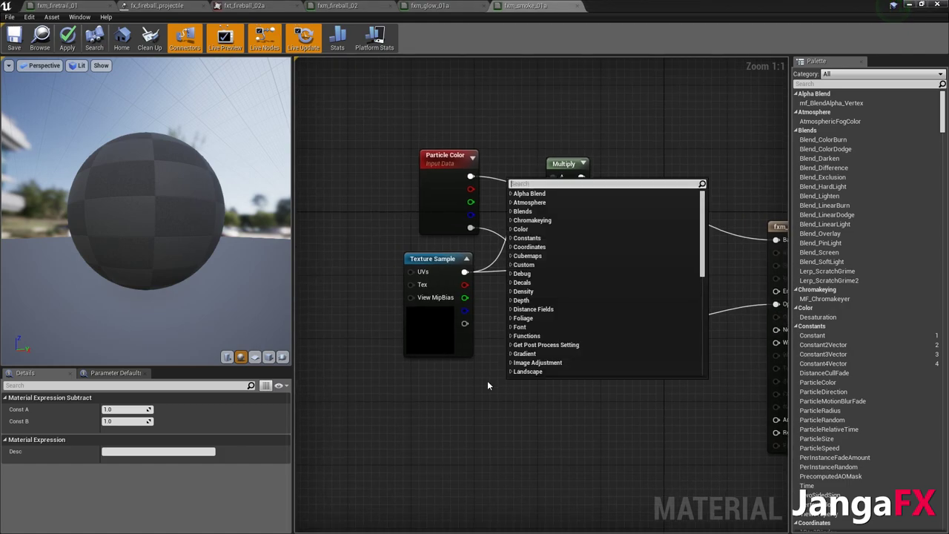
text(d)
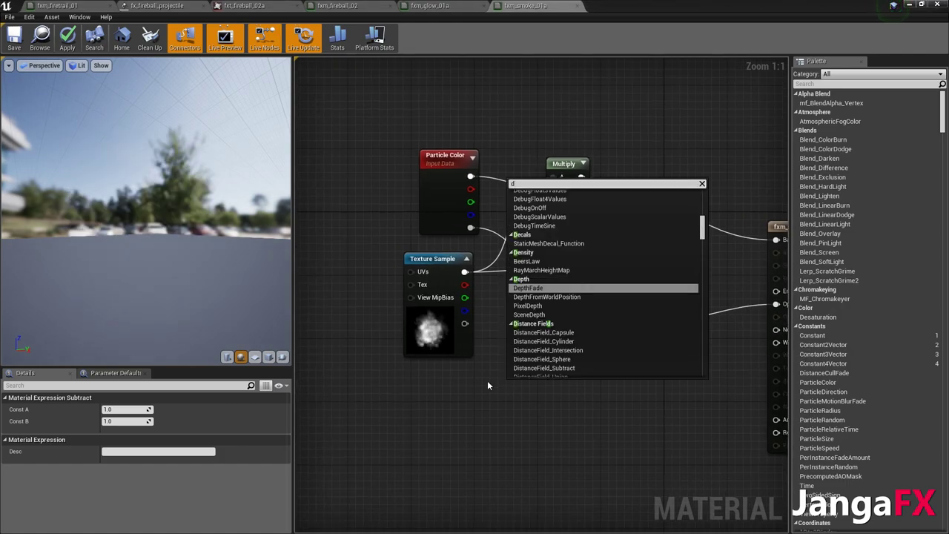
text(yn)
key(Return)
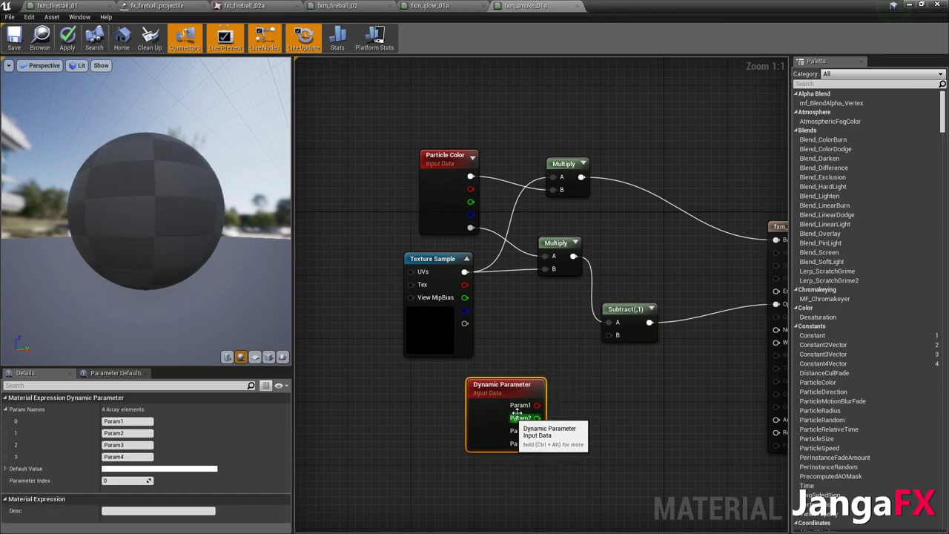
drag(537, 405, 608, 334)
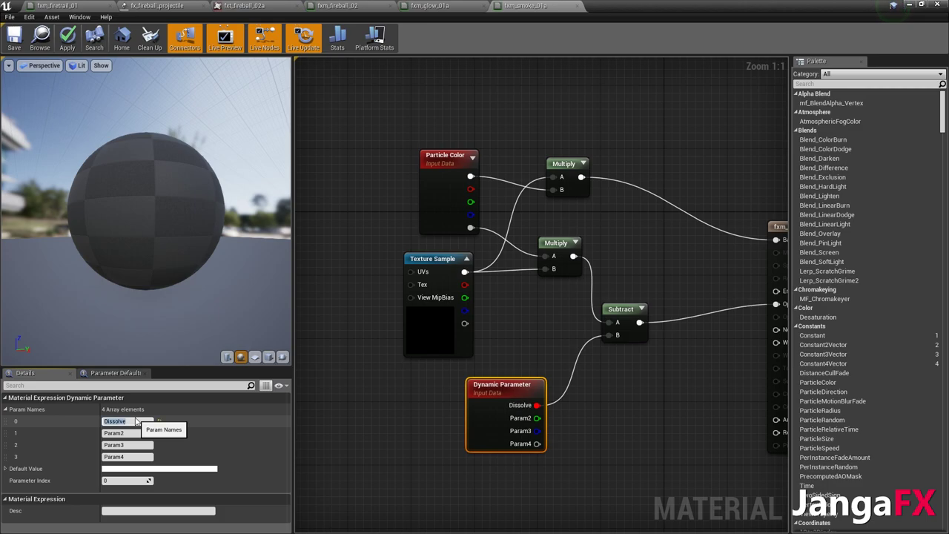
click(66, 41)
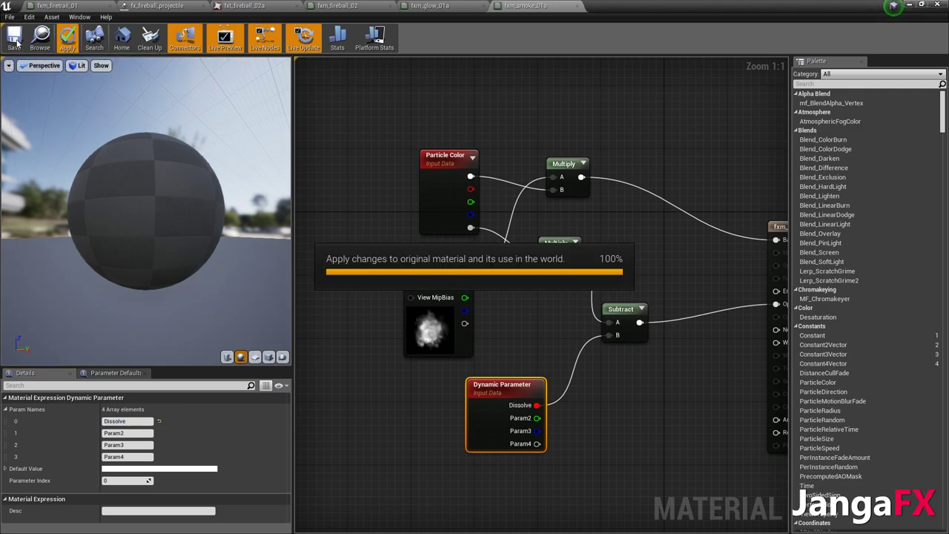
click(14, 41)
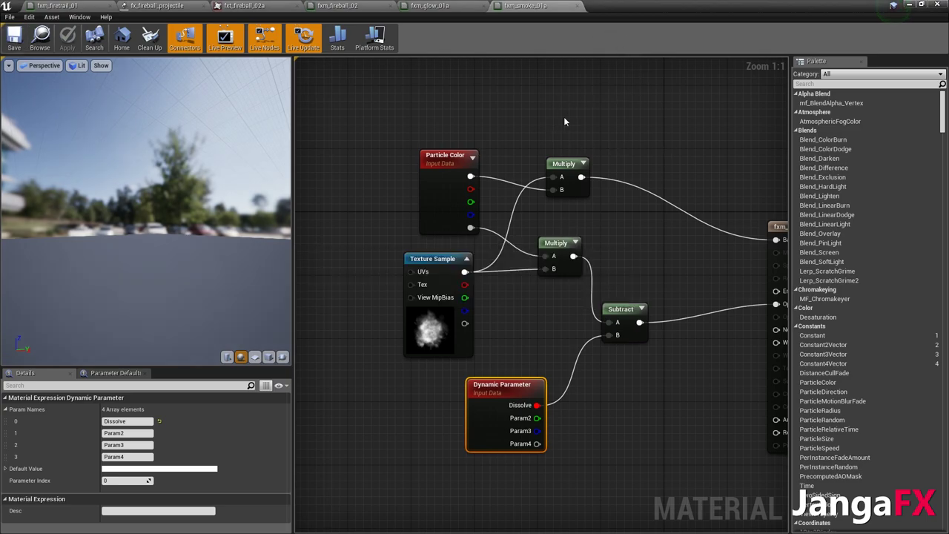
Add a new particle emitter to the fx_fireball_projectile particle system after the Sparks emitters and name it Smoke
click(401, 109)
scroll(402, 114, down, 1)
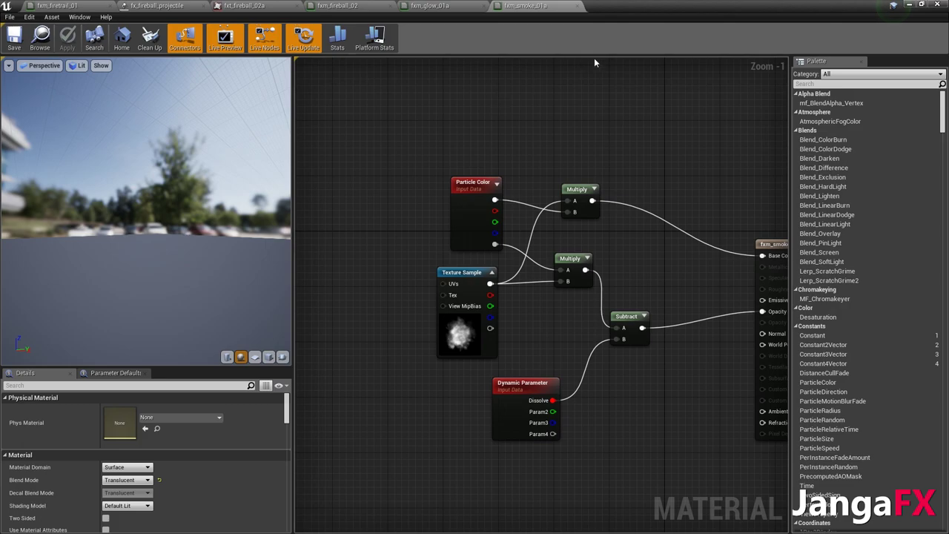
click(432, 6)
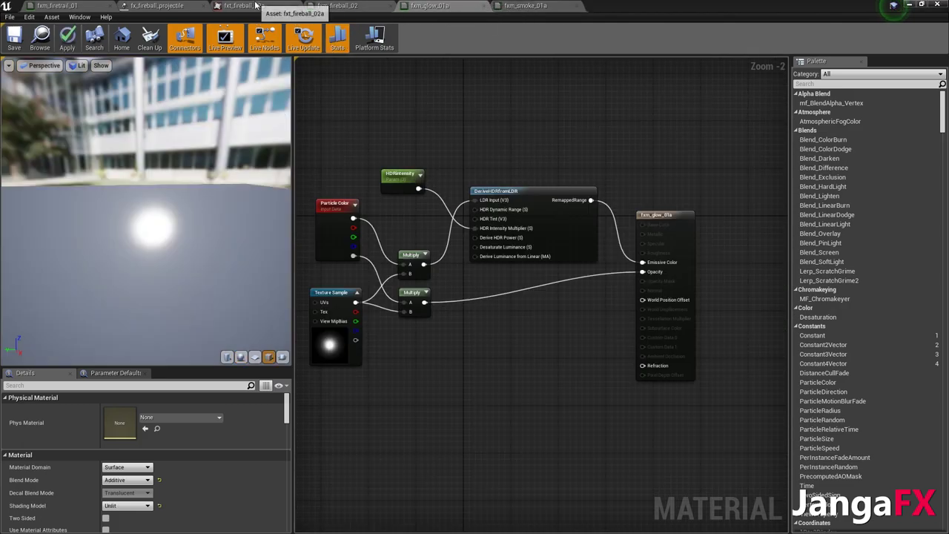
click(178, 6)
drag(712, 316, 656, 317)
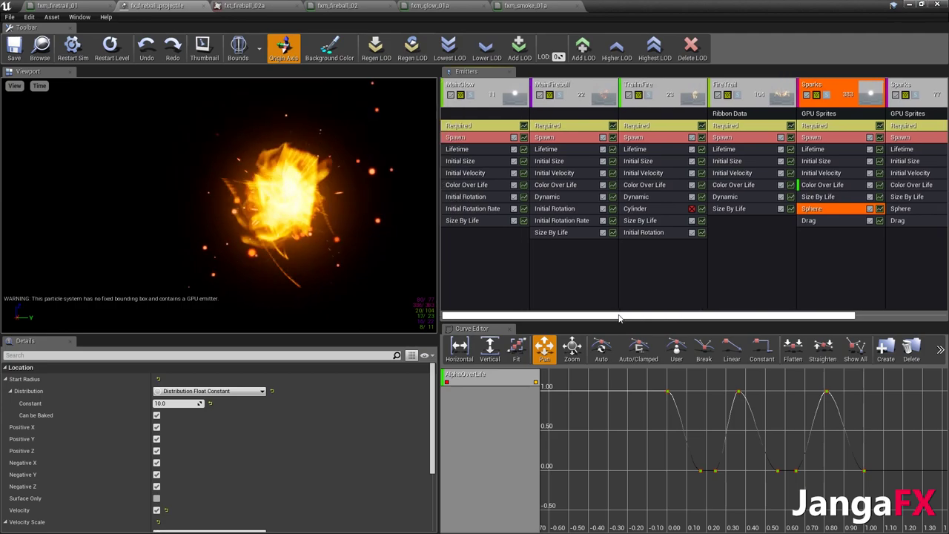
drag(622, 321, 711, 320)
right_click(871, 89)
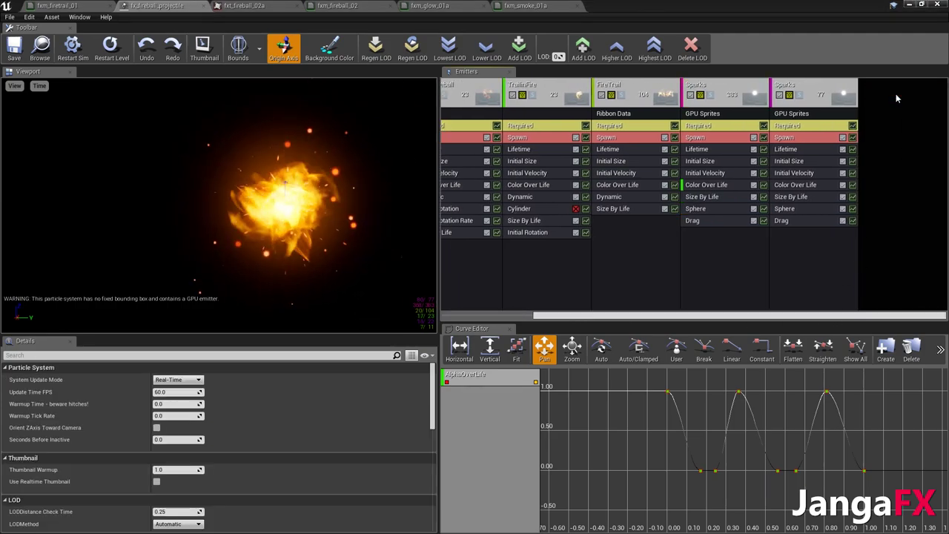
click(800, 88)
click(185, 379)
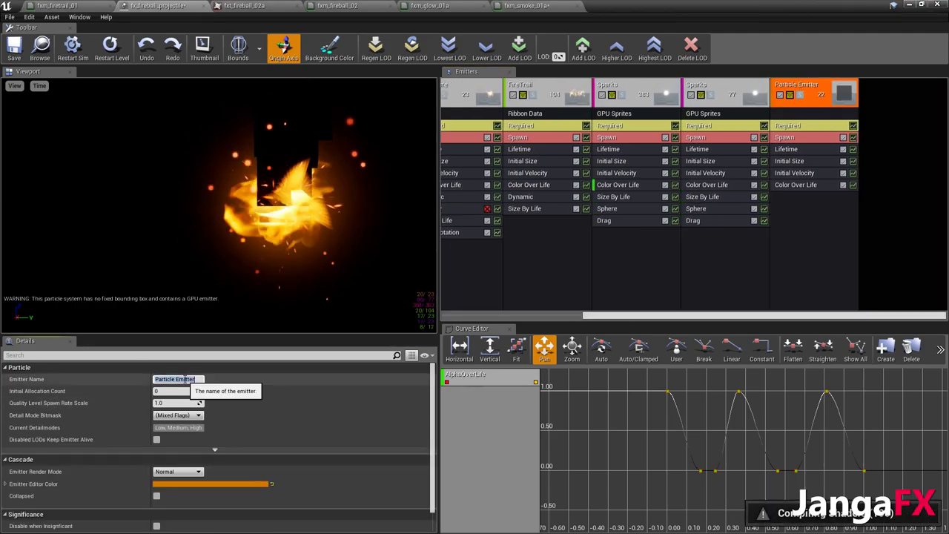
text(Smoke)
key(Return)
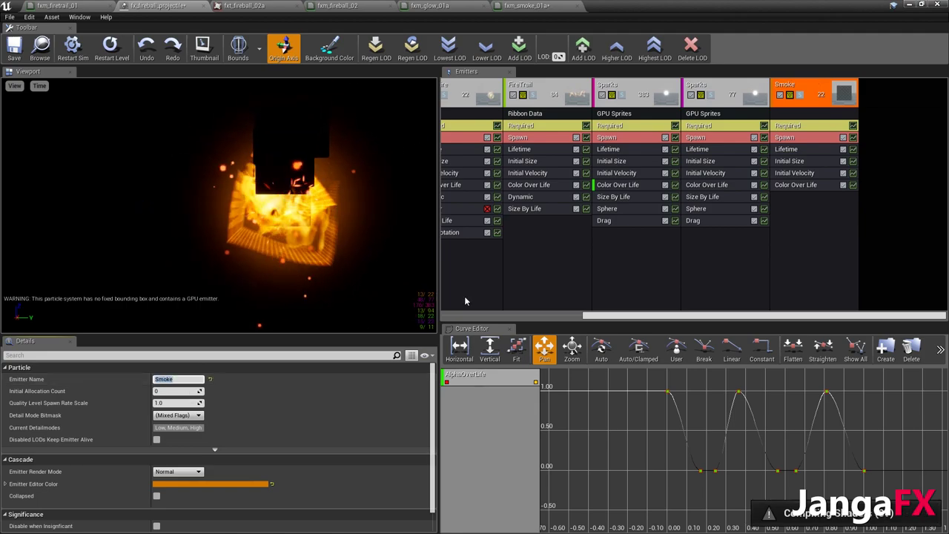
Assign the fxm_smoke_01a material to the Smoke emitter
click(830, 218)
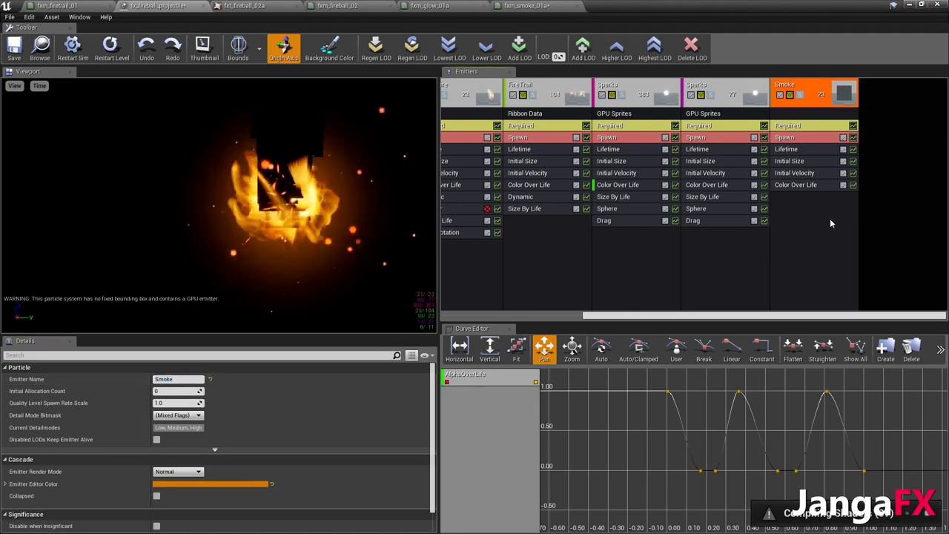
click(790, 125)
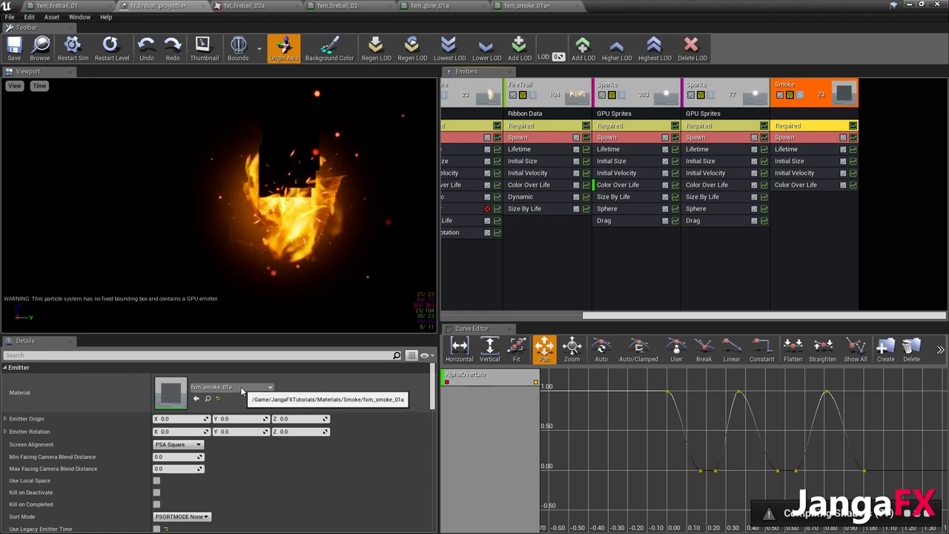
click(778, 234)
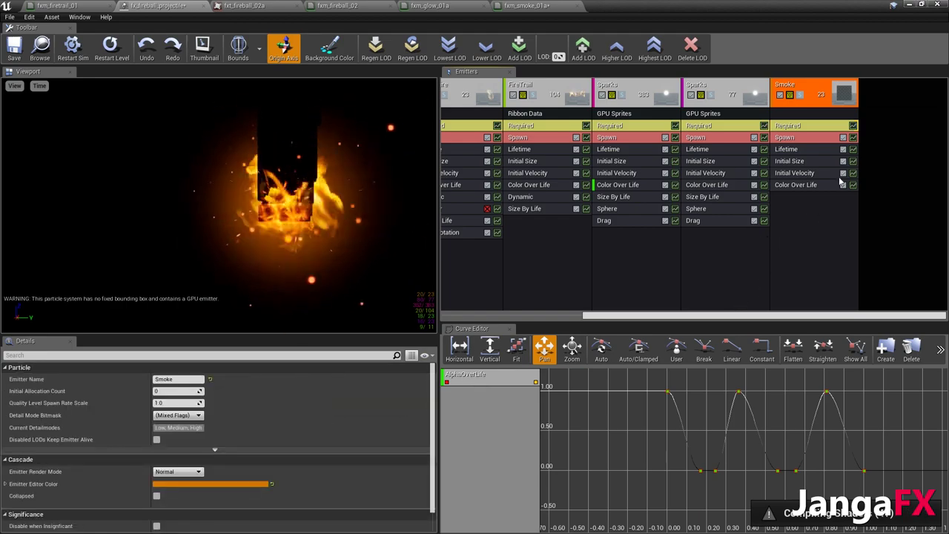
Solo the Smoke emitter and change the preview background color to a mid grey
click(800, 95)
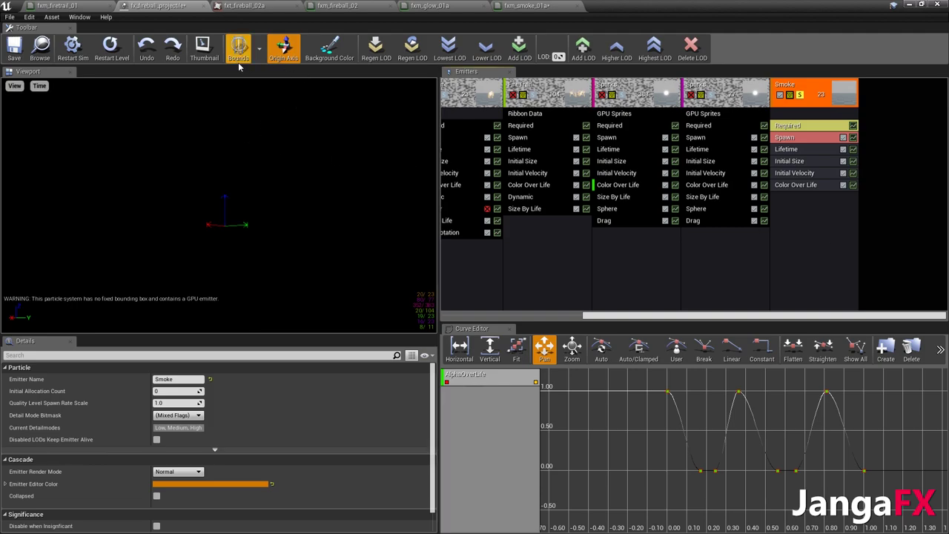
click(341, 63)
mouse_move(487, 189)
mouse_down()
mouse_move(487, 152)
mouse_move(487, 175)
mouse_up()
click(494, 298)
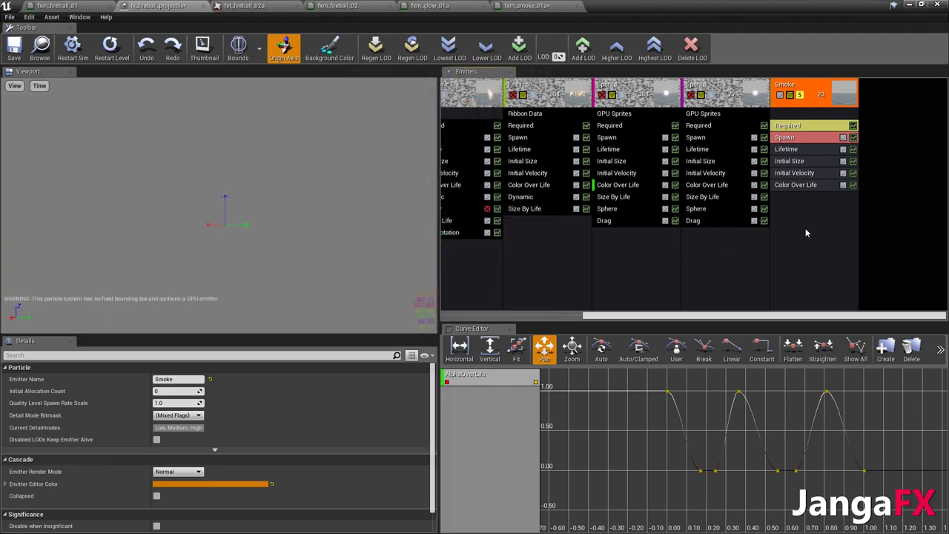
Add a Dynamic parameter module to the Smoke emitter and update its parameter names from the material
right_click(800, 204)
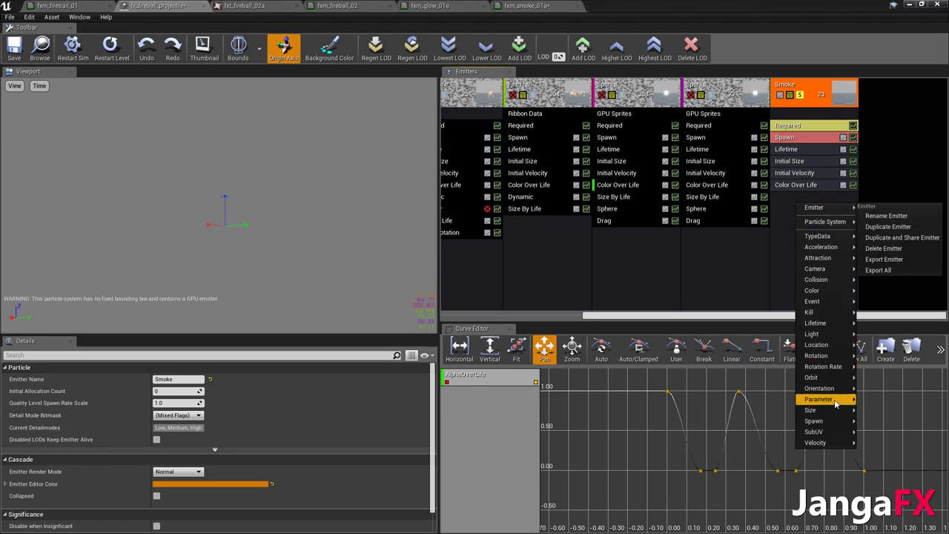
mouse_move(836, 403)
click(875, 399)
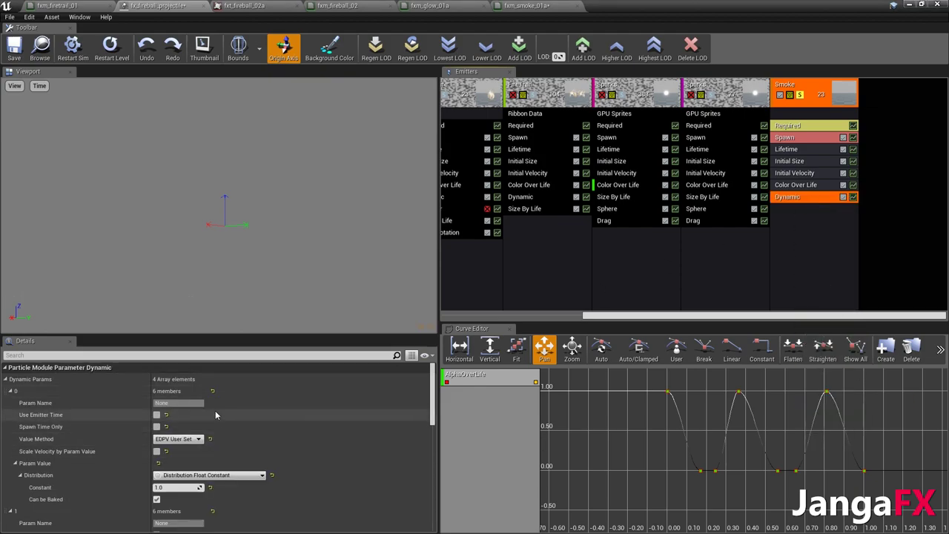
right_click(814, 198)
click(836, 217)
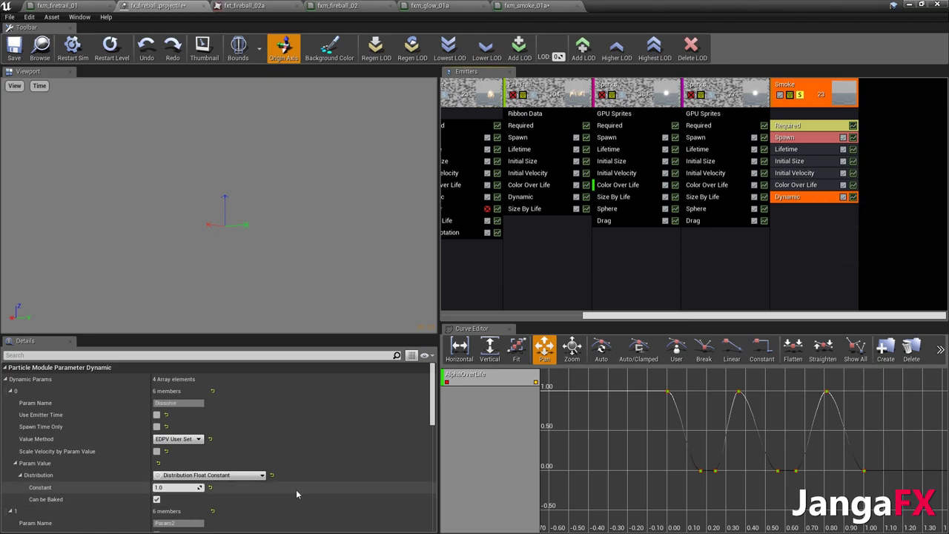
Switch the Dissolve parameter's value to a Distribution Float Constant Curve and give the curve three points
click(232, 476)
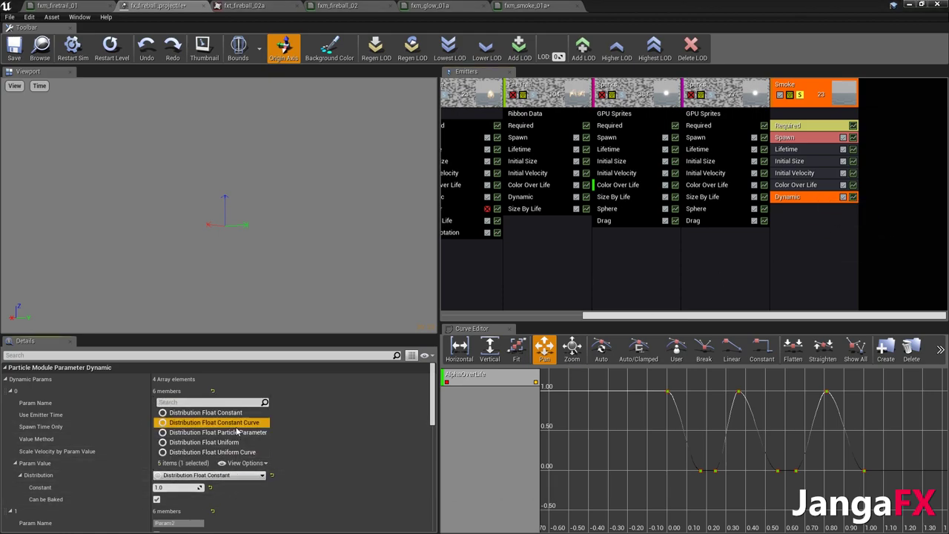
click(214, 422)
right_click(122, 472)
click(146, 496)
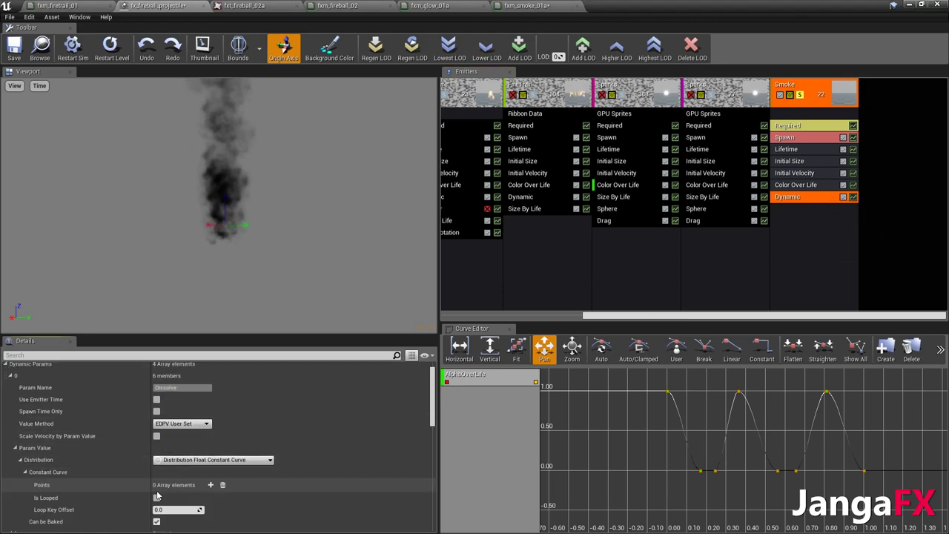
click(210, 486)
scroll(120, 467, down, 2)
right_click(108, 454)
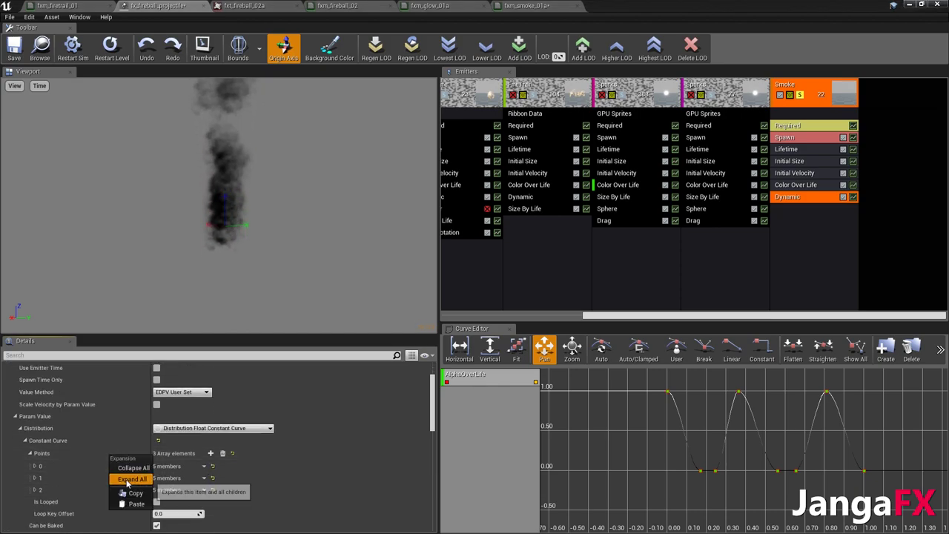
click(131, 479)
scroll(149, 430, down, 3)
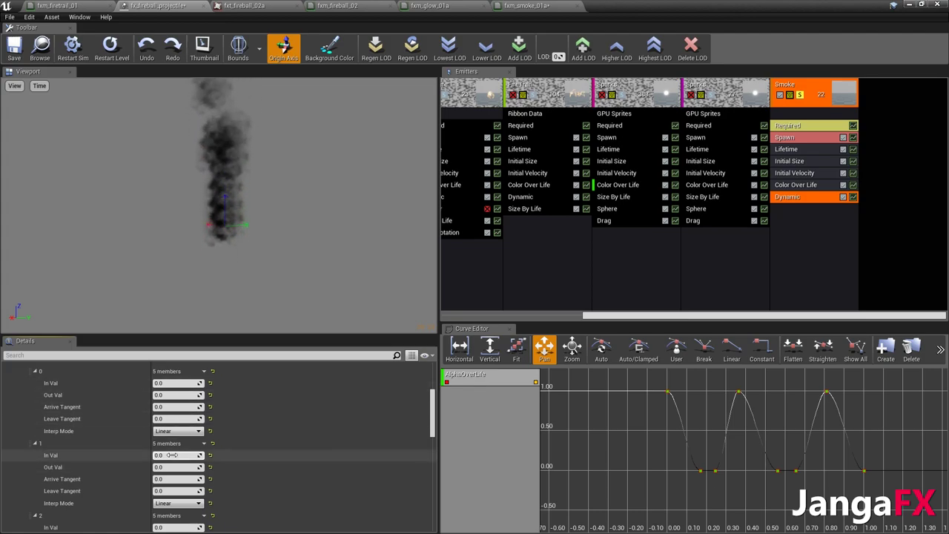
Set the Dissolve curve's second point to In Val 0.4 and its third point to In Val 1 and Out Val 1
text(0.4)
key(Tab)
scroll(249, 467, down, 2)
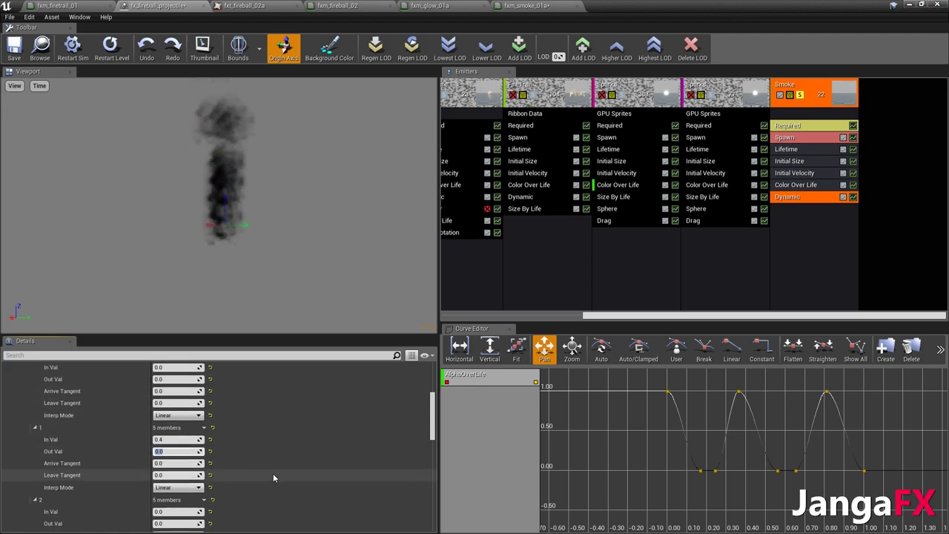
click(184, 448)
text(1)
key(Return)
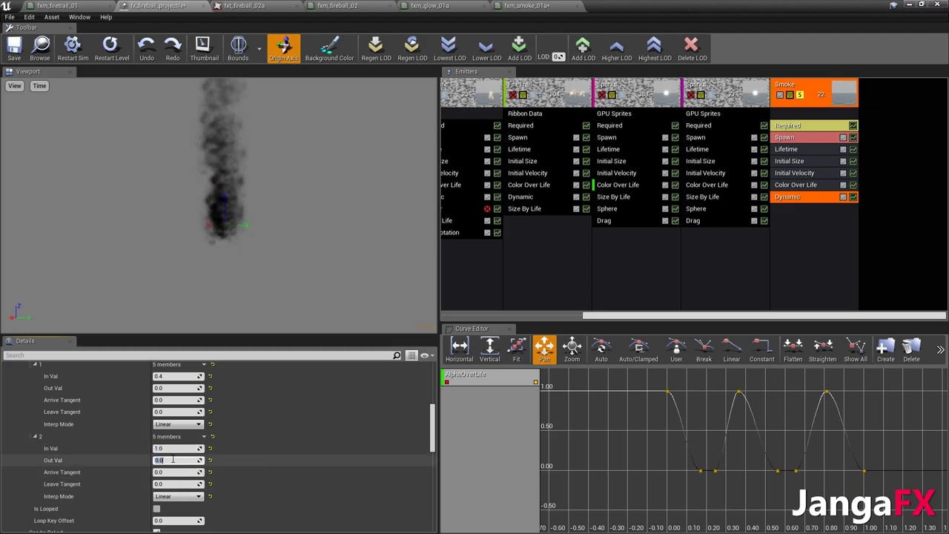
right_drag(276, 300, 275, 245)
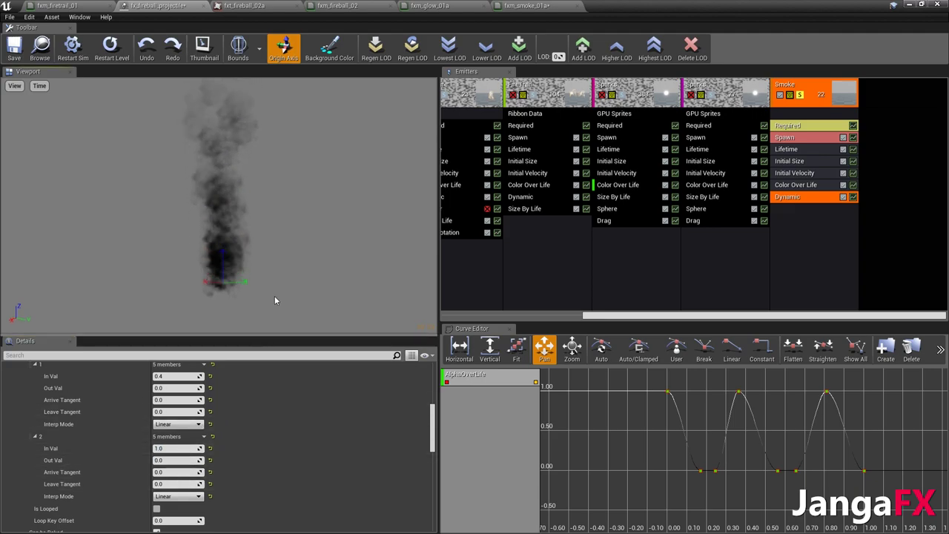
click(175, 459)
text(1)
key(Return)
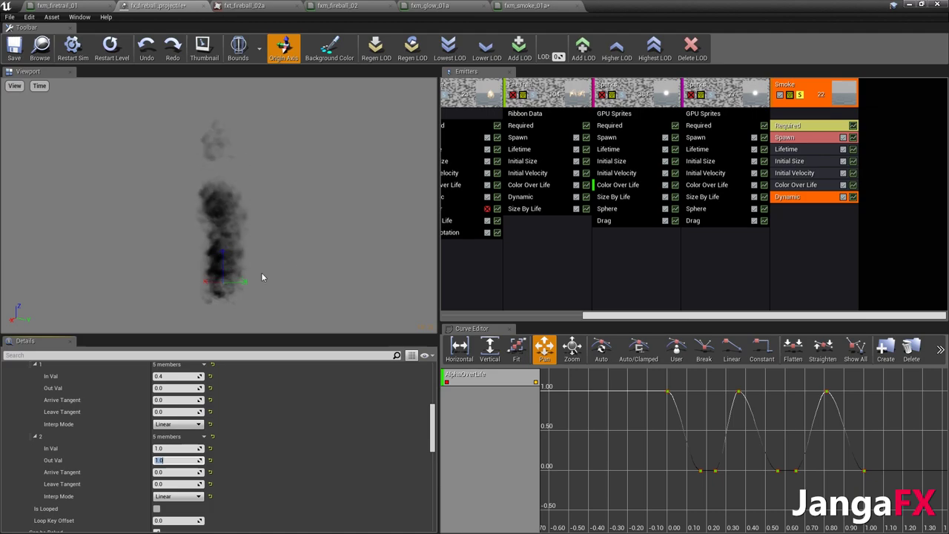
Add Initial Rotation and Initial Rotation Rate modules to the Smoke emitter
right_click(798, 232)
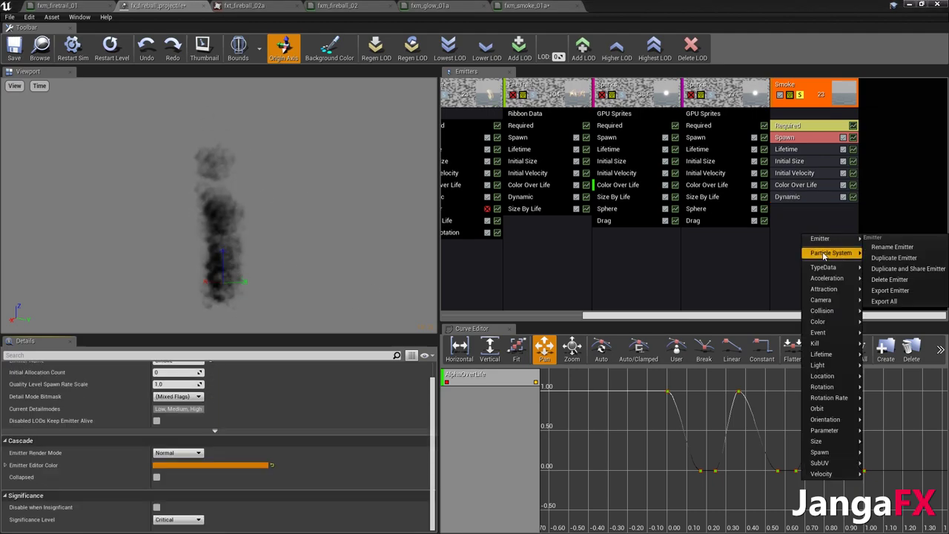
click(891, 386)
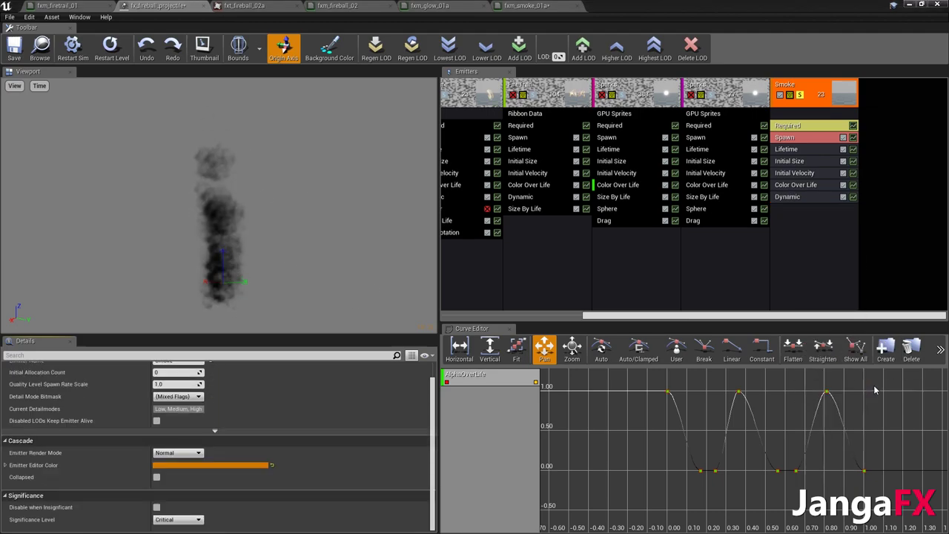
right_click(816, 229)
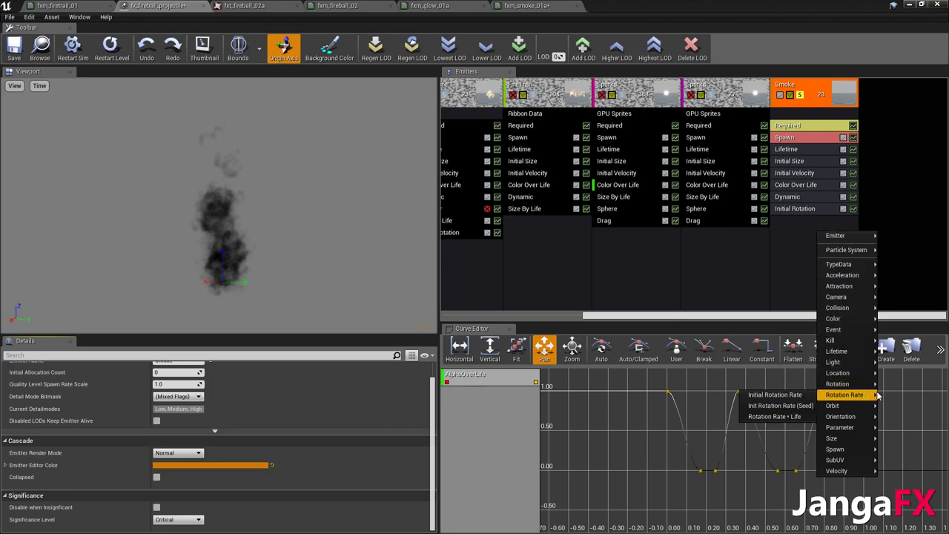
click(772, 395)
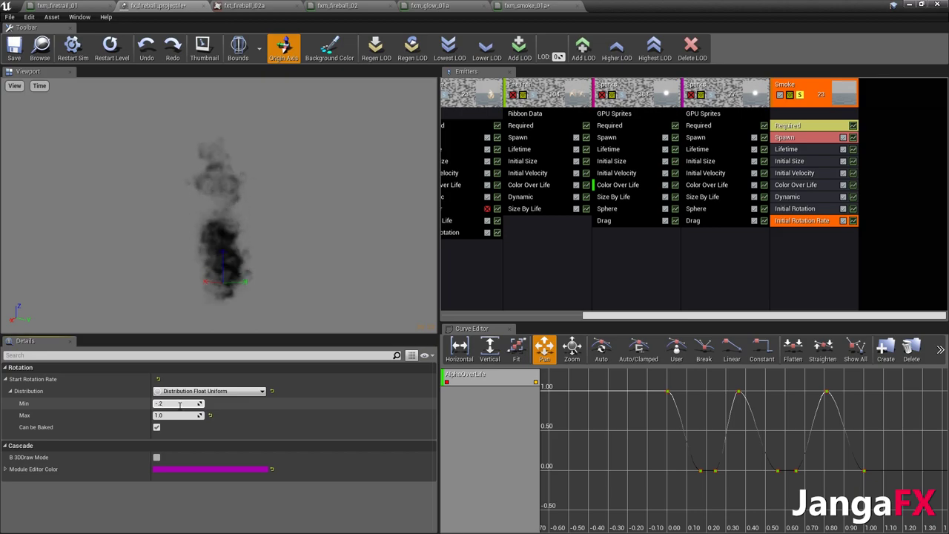
Set the Smoke emitter's start rotation rate to a minimum of -0.2 and a maximum of 0.3
click(180, 415)
text(.2)
key(Return)
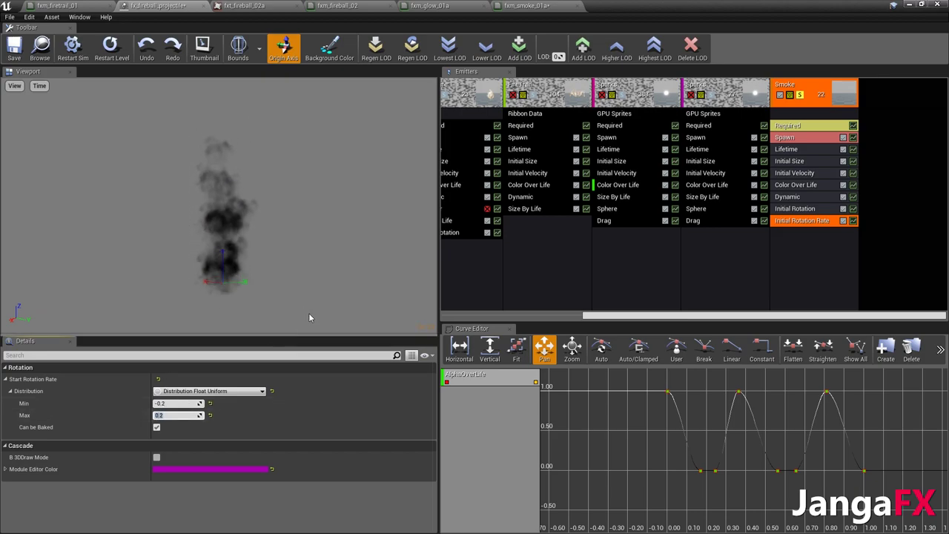
text(.3)
key(Return)
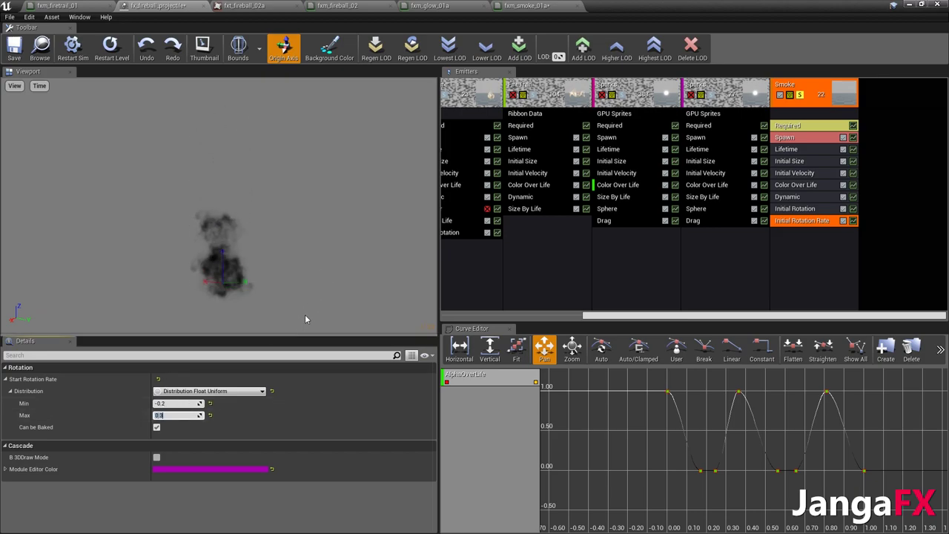
click(164, 403)
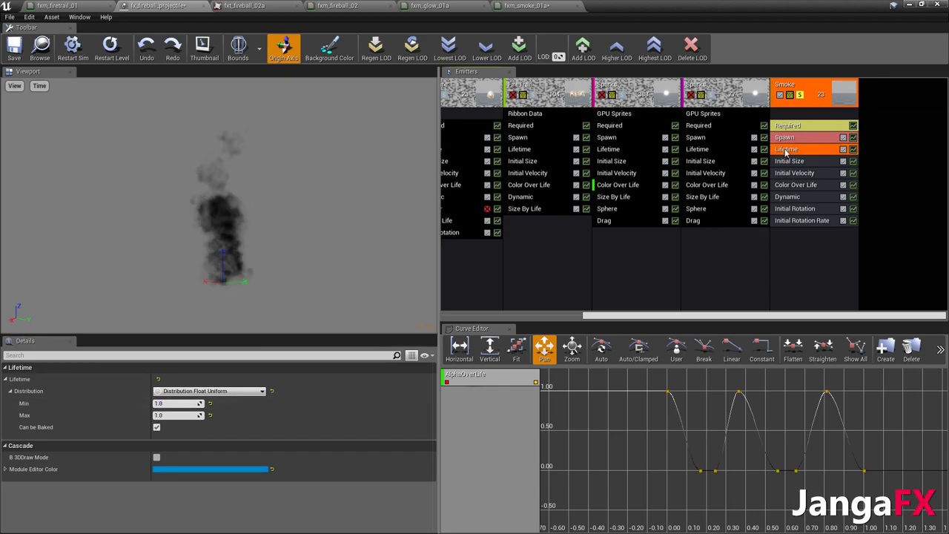
Set the Smoke emitter's maximum lifetime to 1.5
click(186, 414)
text(1.5)
key(Return)
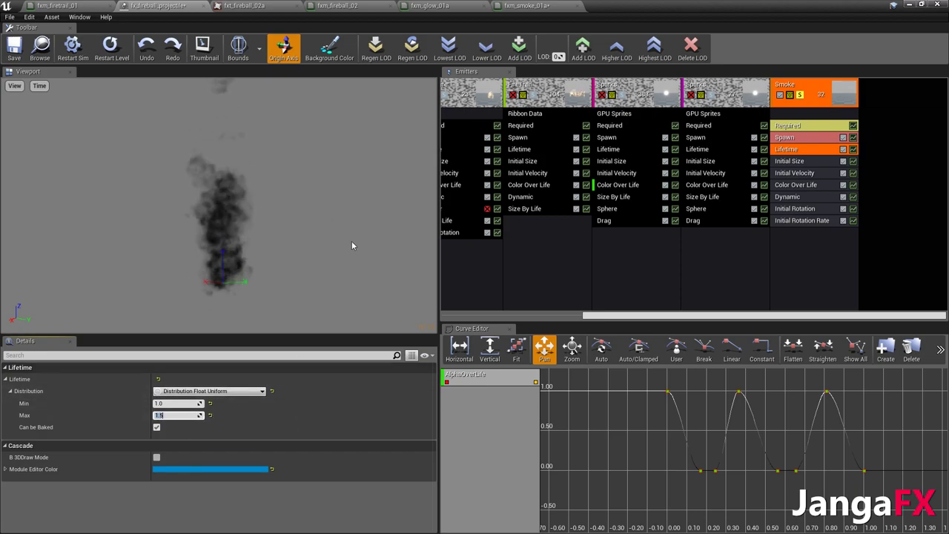
Add a Size By Life module to the Smoke emitter, growing the X and Y multipliers from 0.5 to 5
right_click(806, 241)
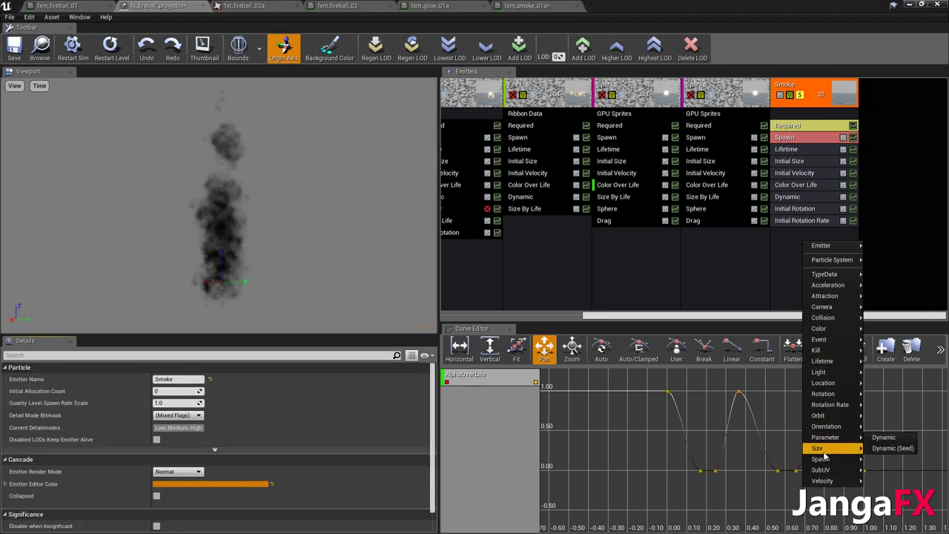
click(888, 470)
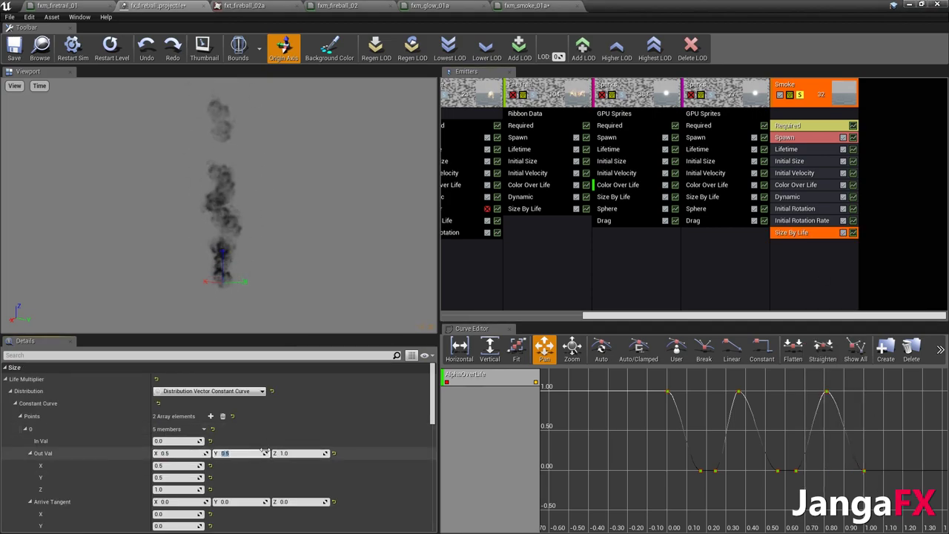
scroll(263, 452, down, 5)
click(191, 461)
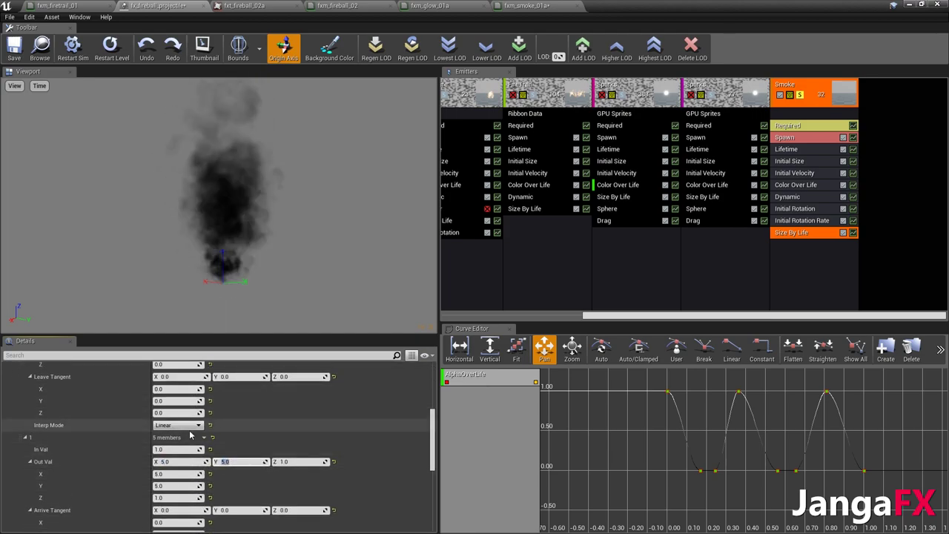
Set the Smoke emitter's constant spawn rate to 50
click(801, 139)
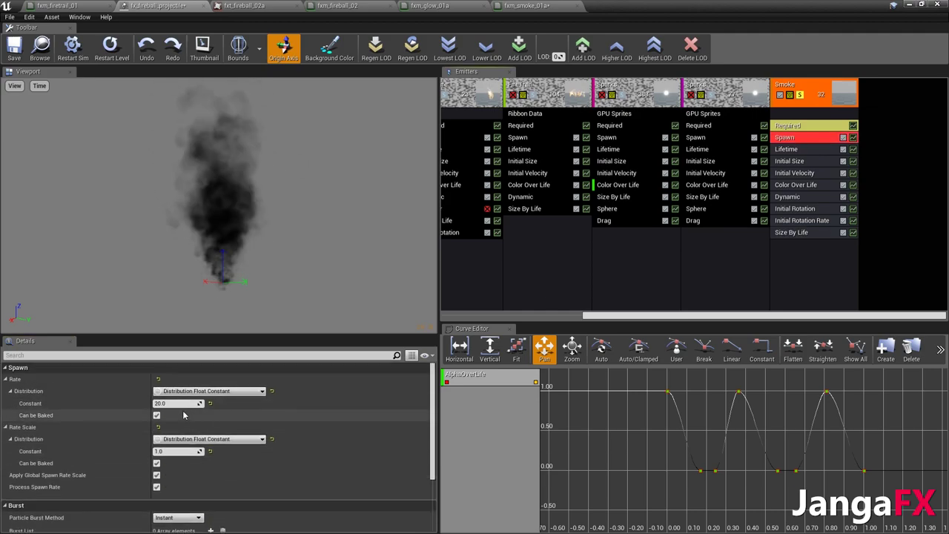
click(178, 404)
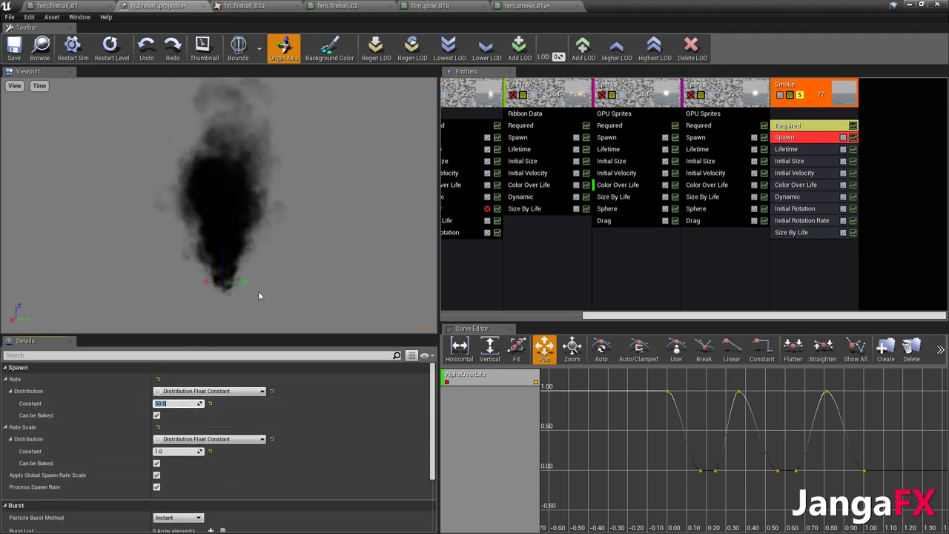
Examine the Smoke emitter's Color Over Life settings and the node setup of the fxm_smoke_01a material
click(784, 186)
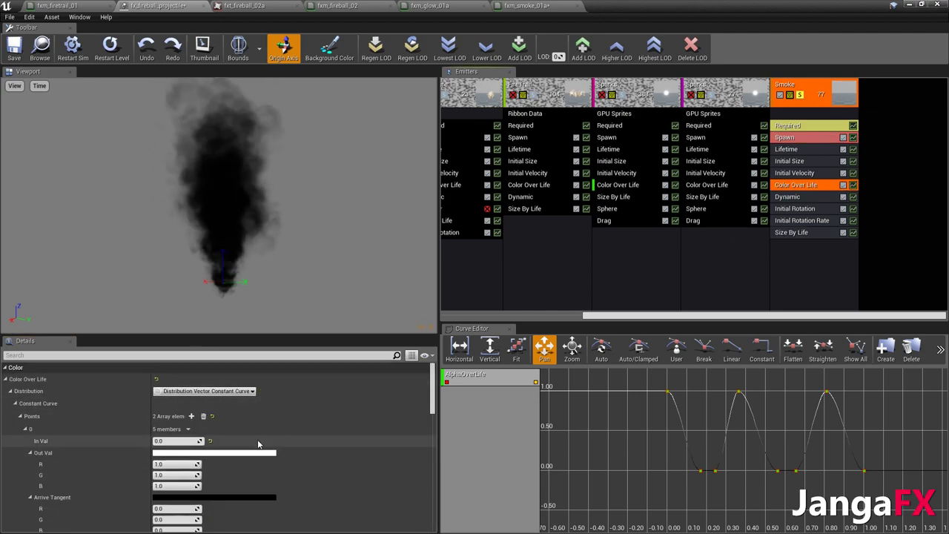
drag(331, 246, 401, 246)
right_drag(330, 246, 330, 297)
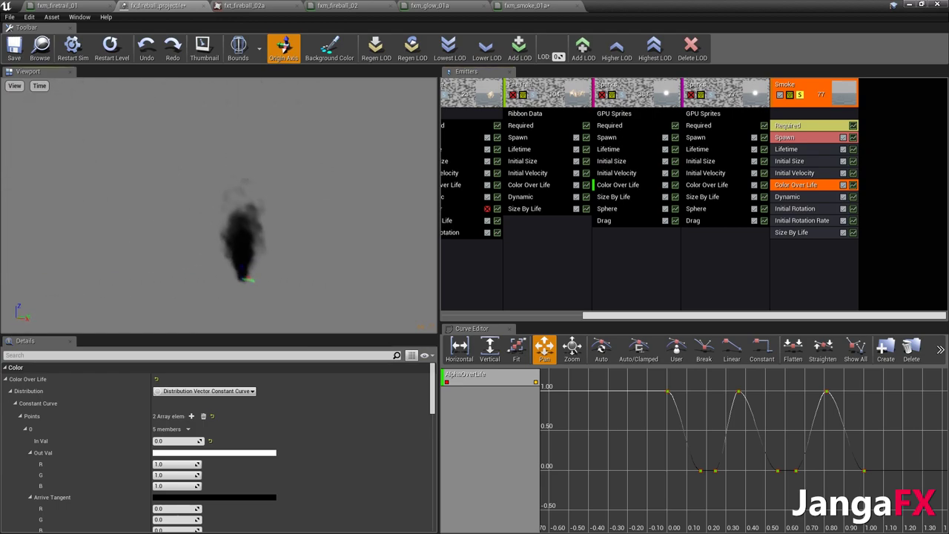
scroll(289, 487, down, 5)
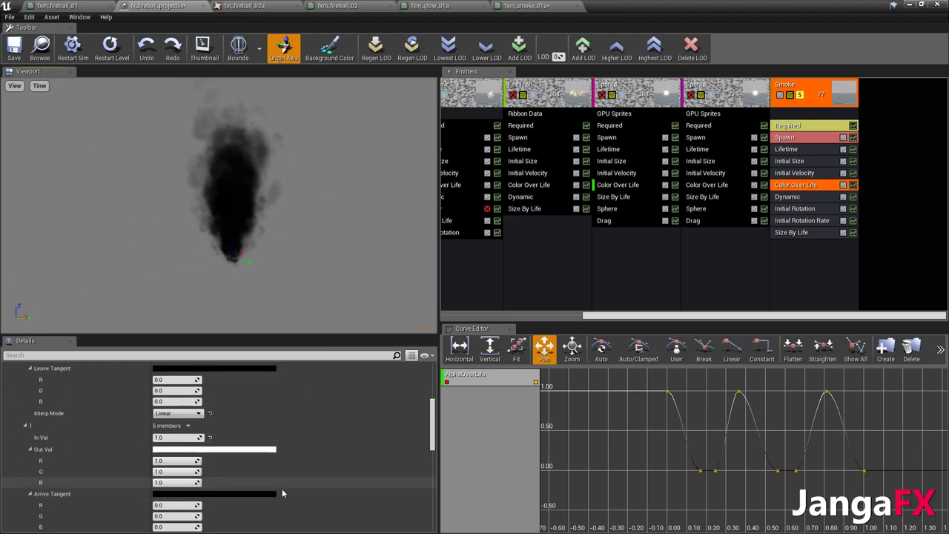
click(522, 5)
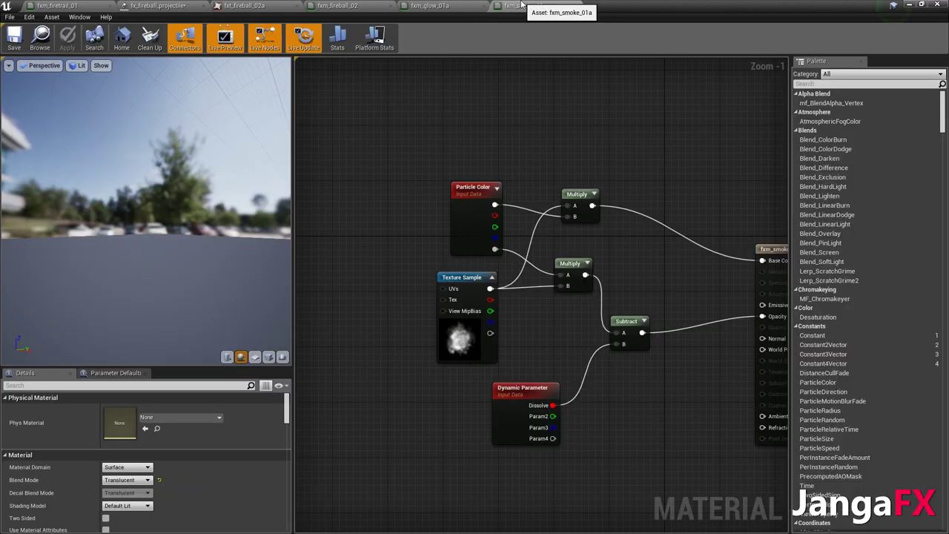
right_drag(568, 239, 478, 225)
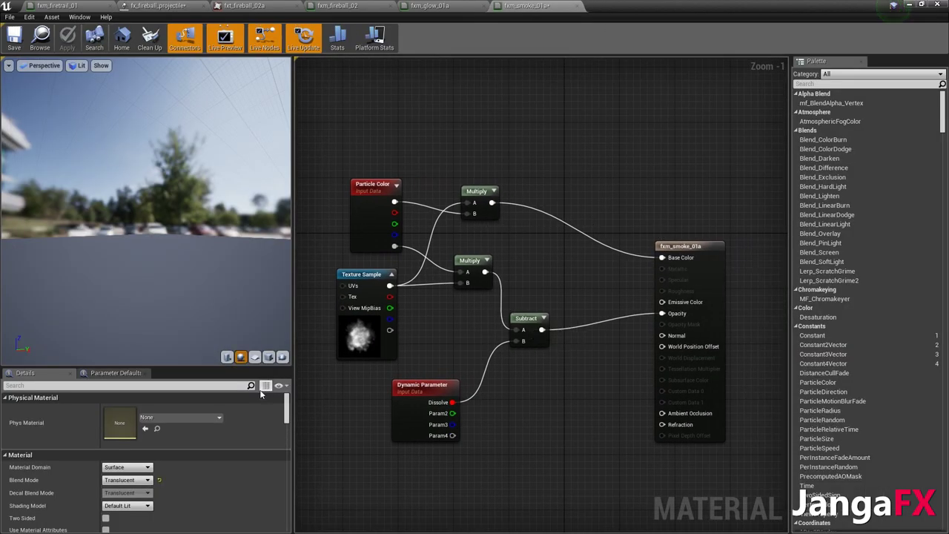
click(455, 5)
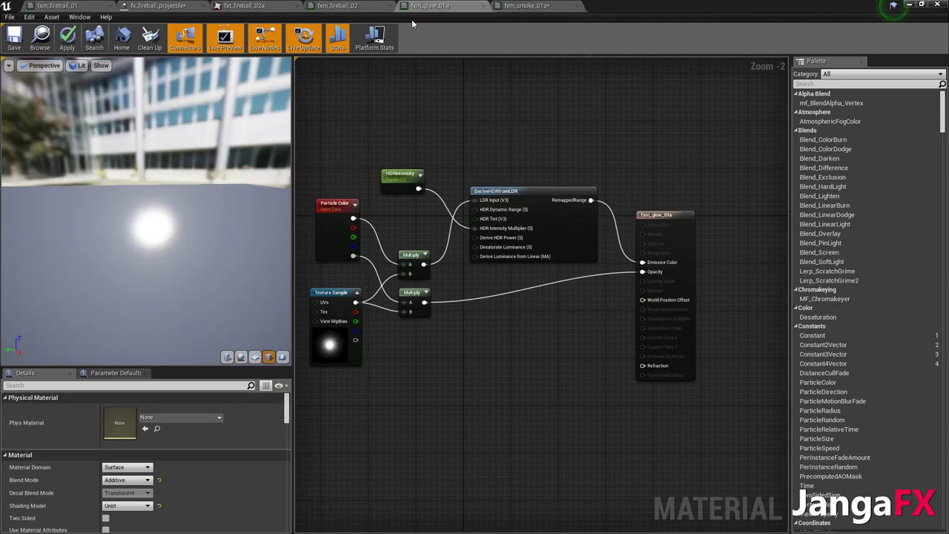
click(348, 5)
click(252, 5)
click(182, 6)
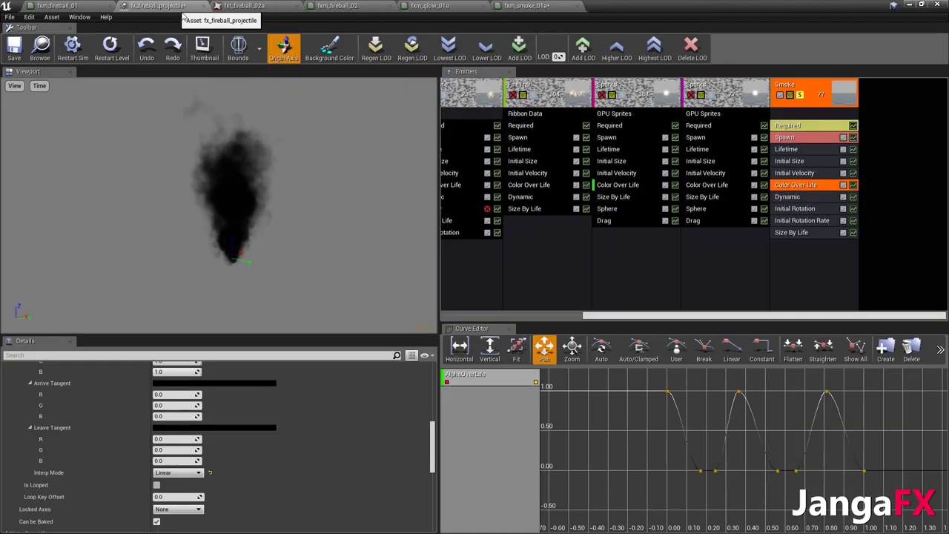
Play the forest level to check the fireball projectile in game, stop the session and return to the particle editor
drag(625, 5, 948, 107)
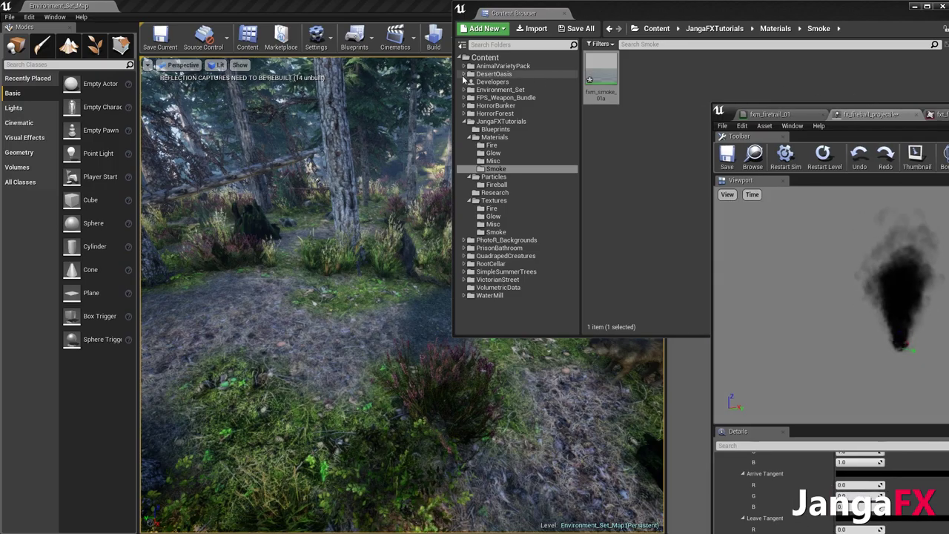
drag(682, 9, 948, 27)
click(473, 37)
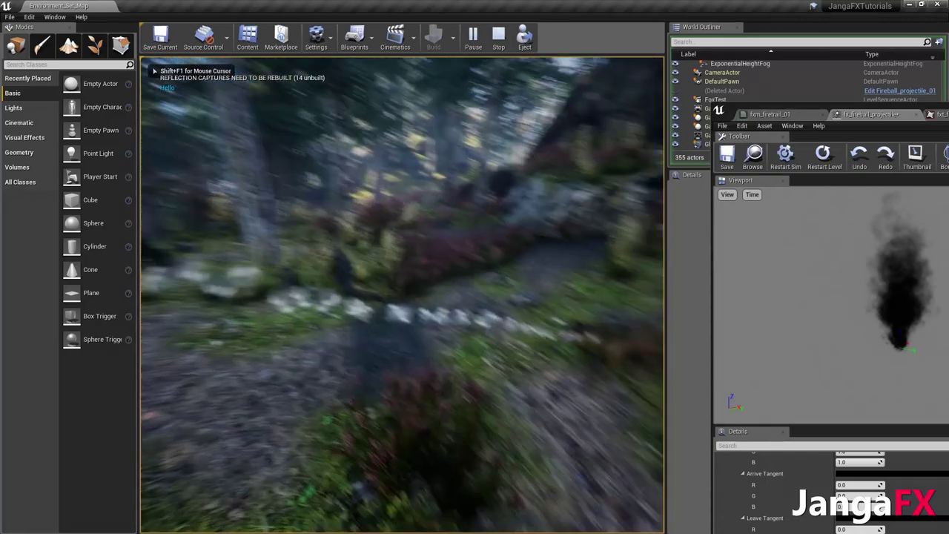
click(402, 295)
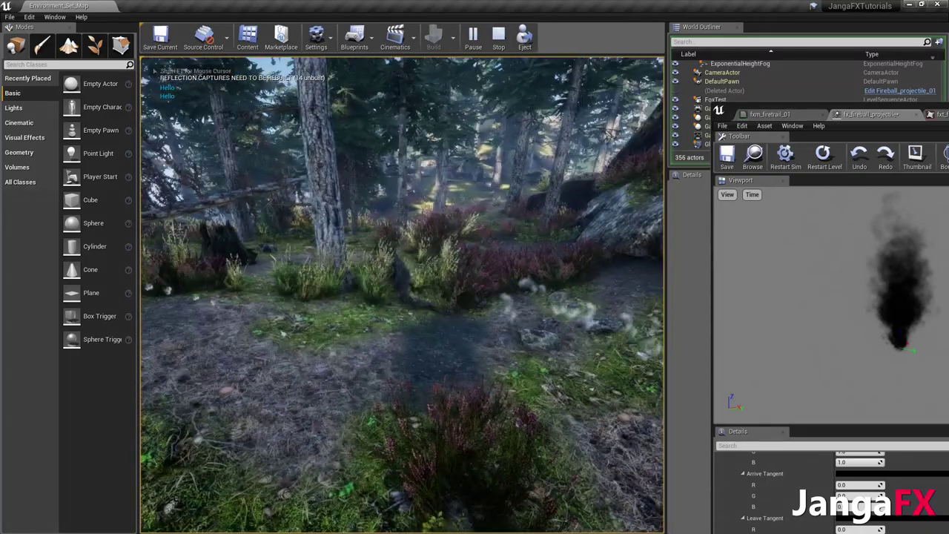
key(Escape)
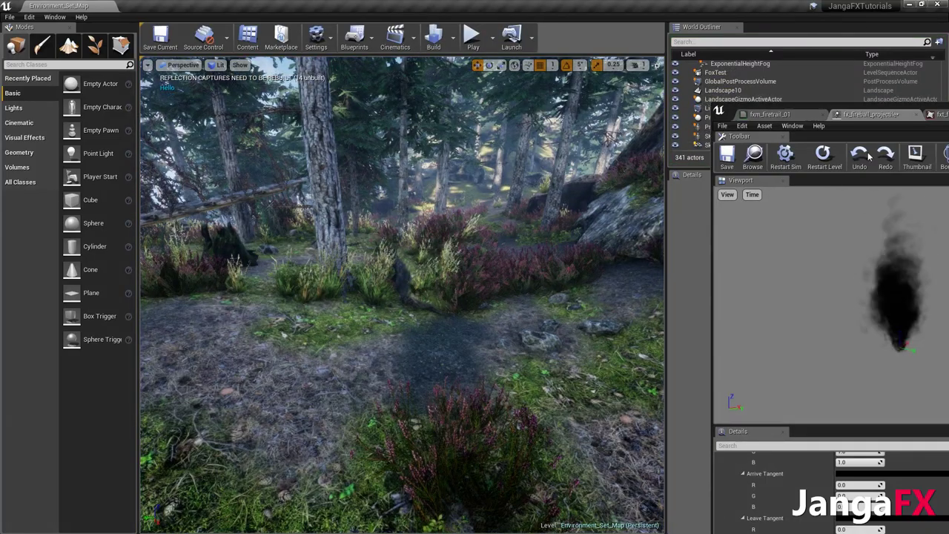
drag(834, 110, 474, 2)
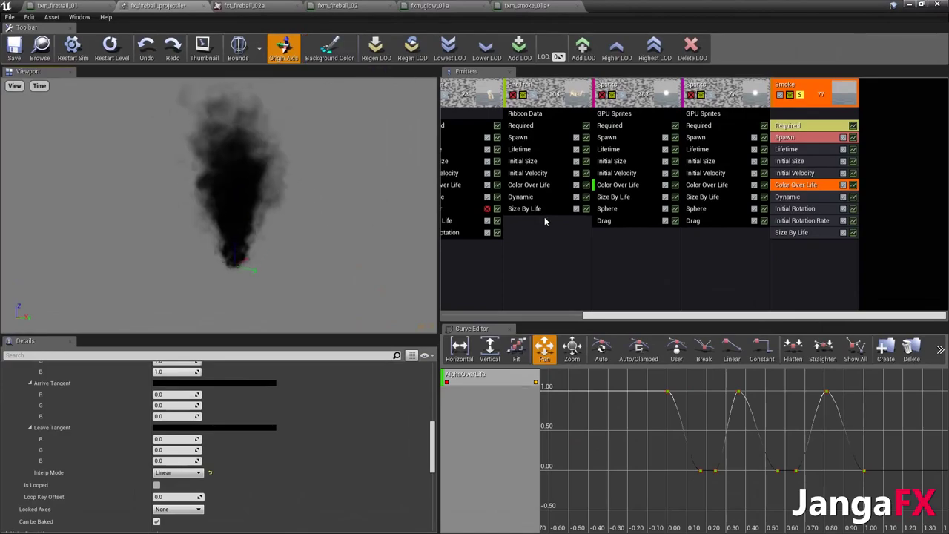
Switch the particle preview's view mode to Unlit and inspect the smoke from several angles
drag(259, 245, 196, 275)
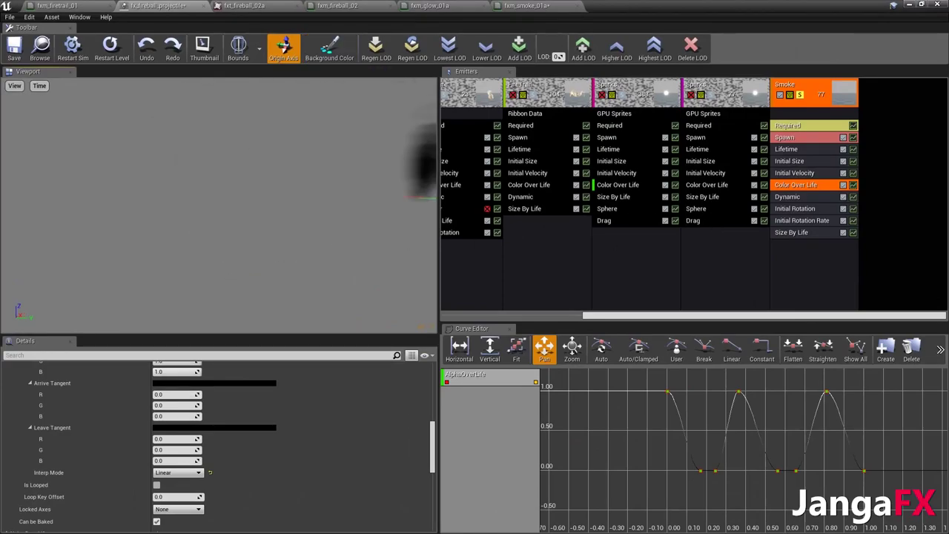
click(14, 85)
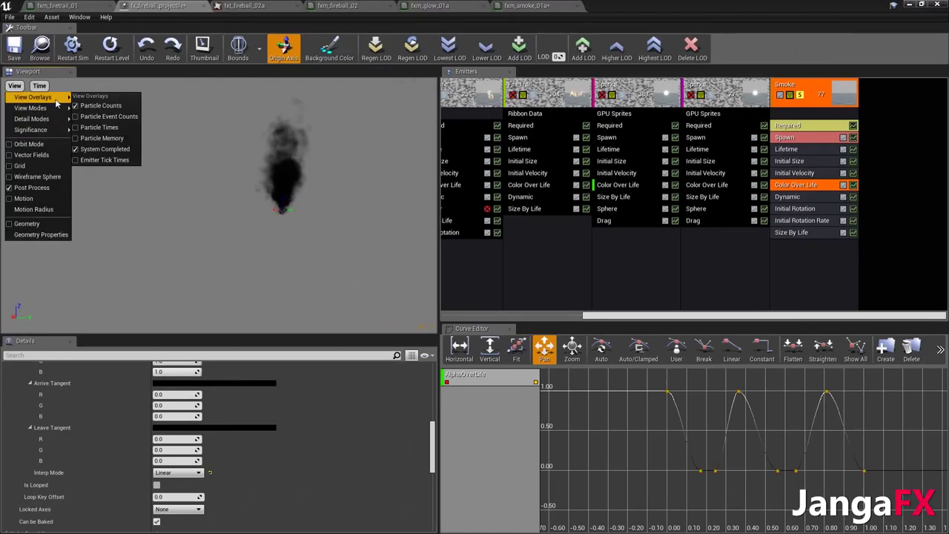
mouse_move(53, 136)
click(46, 86)
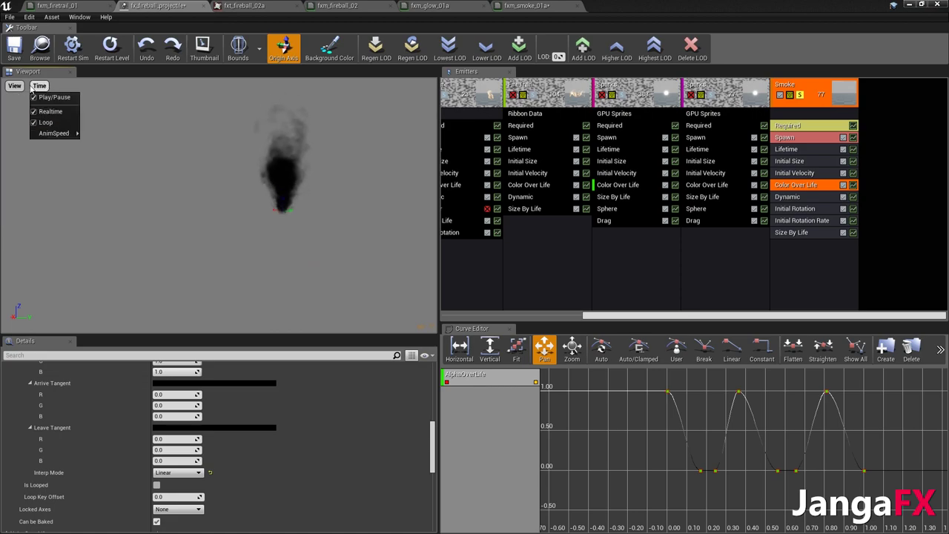
click(15, 86)
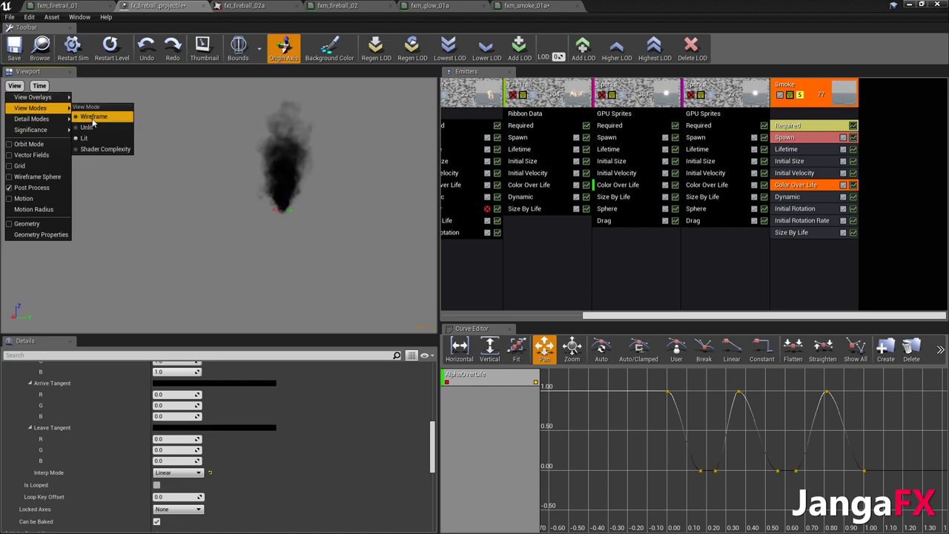
click(93, 126)
drag(294, 176, 305, 126)
drag(310, 183, 317, 215)
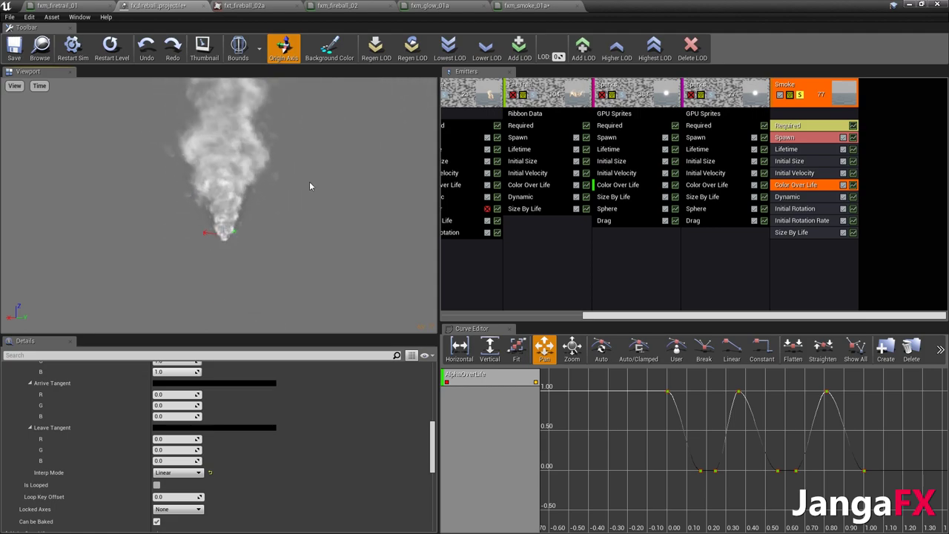
right_drag(310, 183, 316, 137)
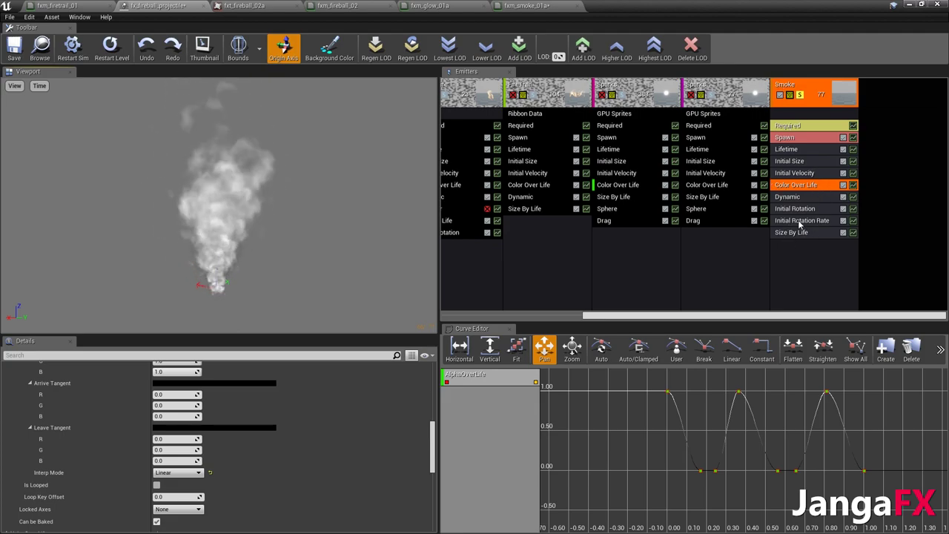
Set the Smoke emitter's maximum start size to 40 in X and Y
click(799, 161)
scroll(223, 401, up, 5)
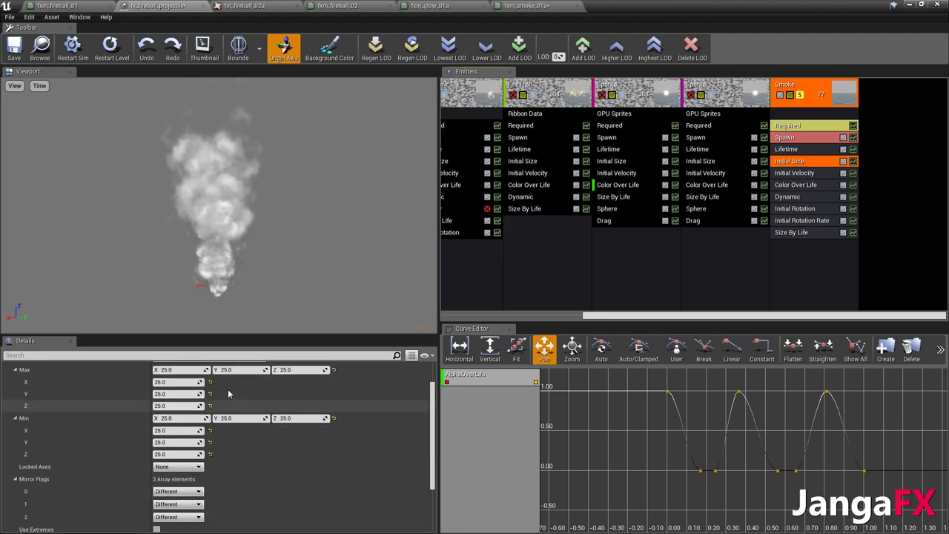
click(187, 402)
text(40)
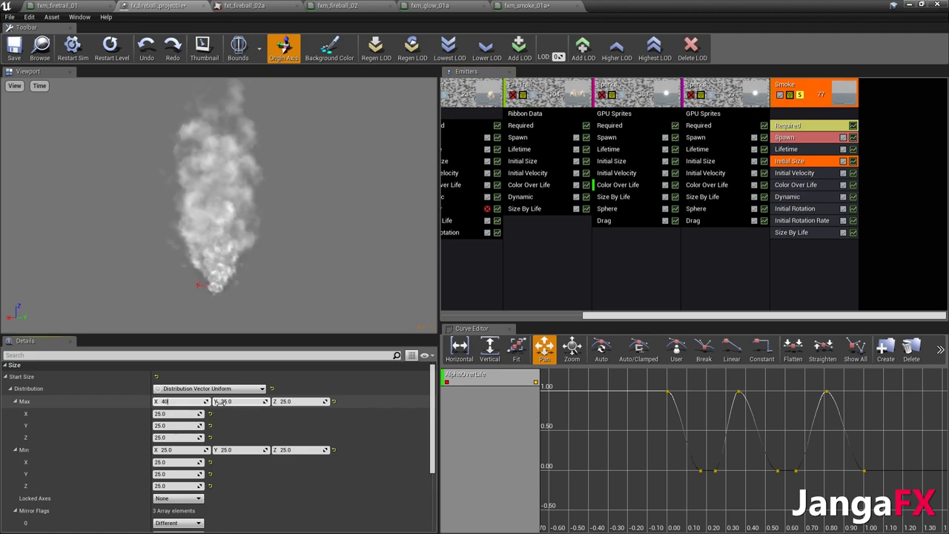
click(228, 401)
text(40)
key(Return)
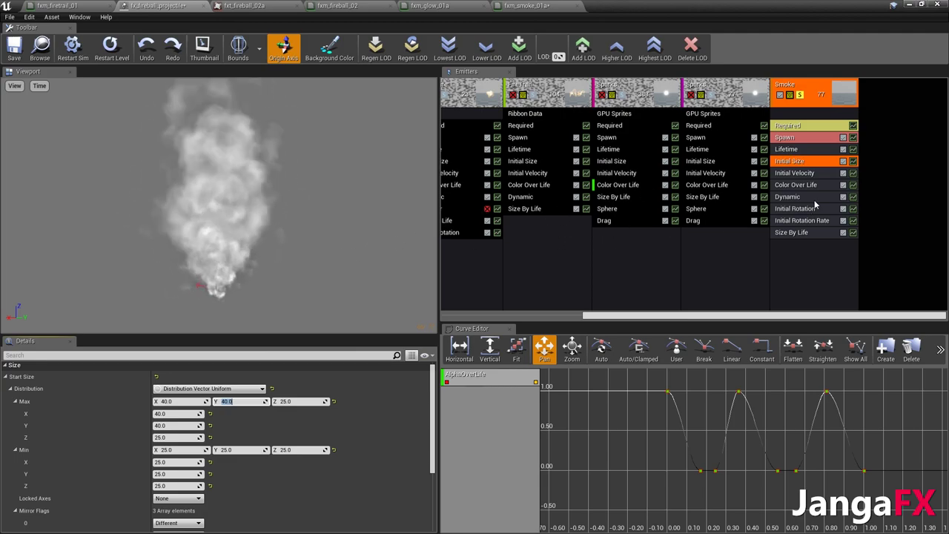
Set the Smoke emitter's start velocity in Z to a maximum of 10 and a minimum of -10
click(793, 173)
click(289, 401)
text(10)
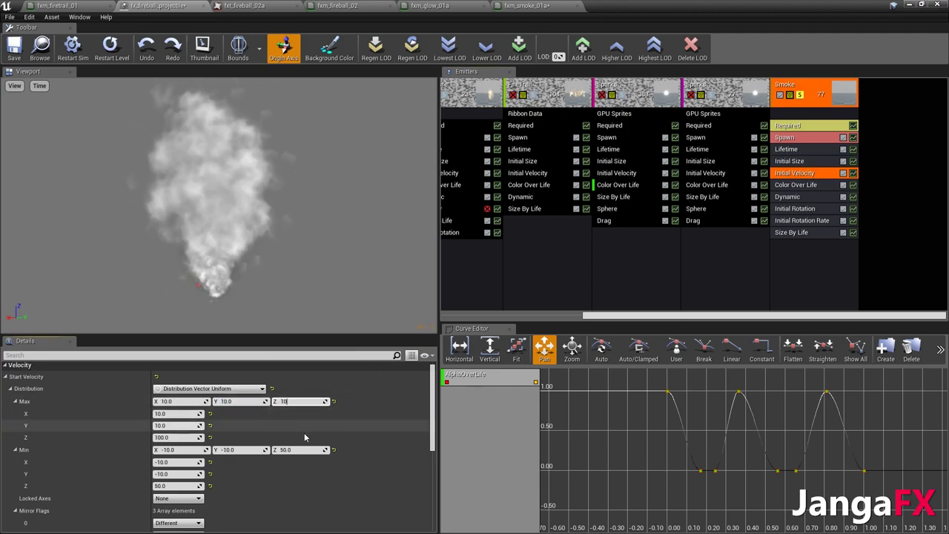
click(302, 452)
text(-10)
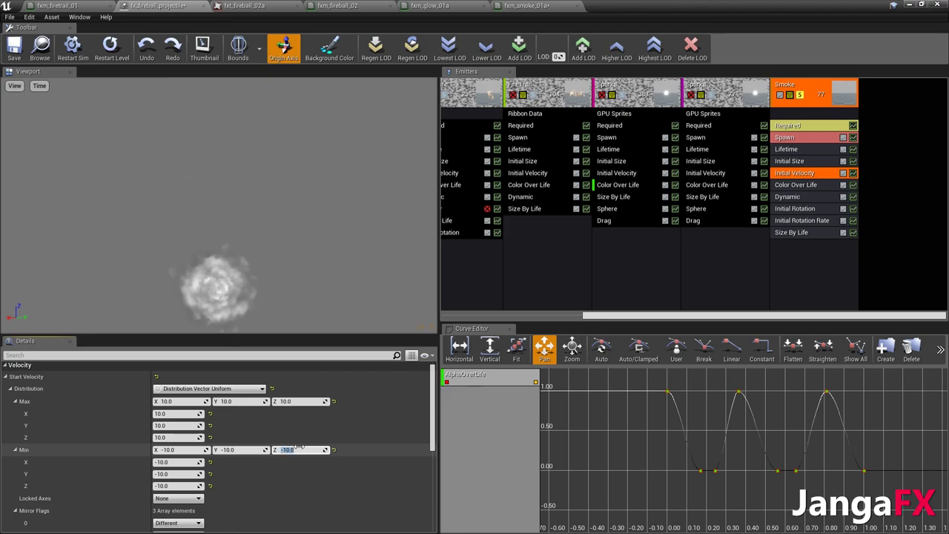
key(Return)
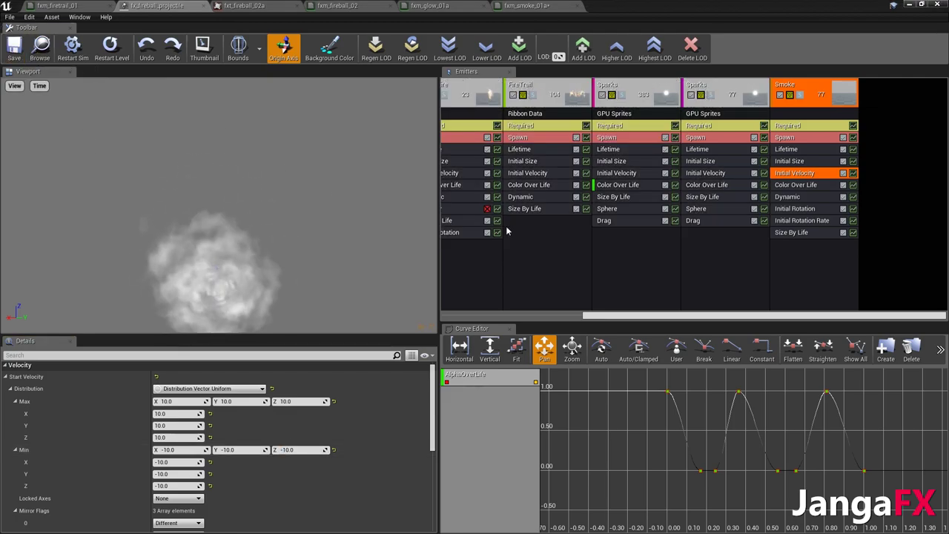
Set the Smoke emitter's sort mode to PSORTMODE Age Oldest First and save the particle system
click(851, 248)
click(809, 128)
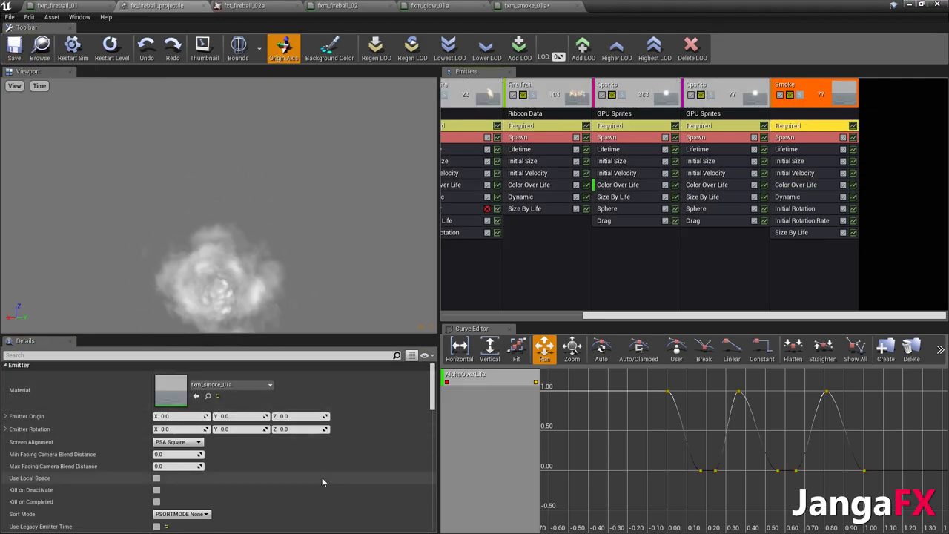
scroll(321, 477, down, 2)
click(210, 480)
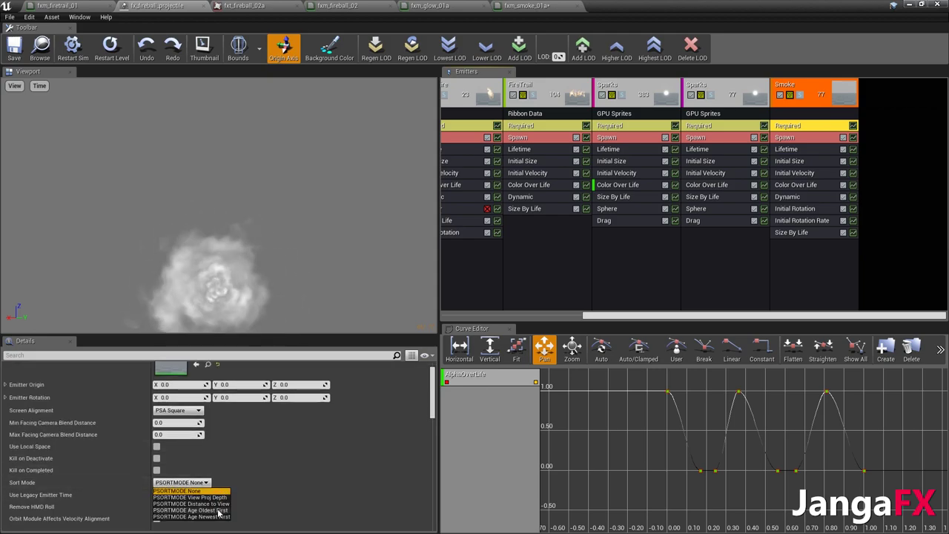
click(192, 510)
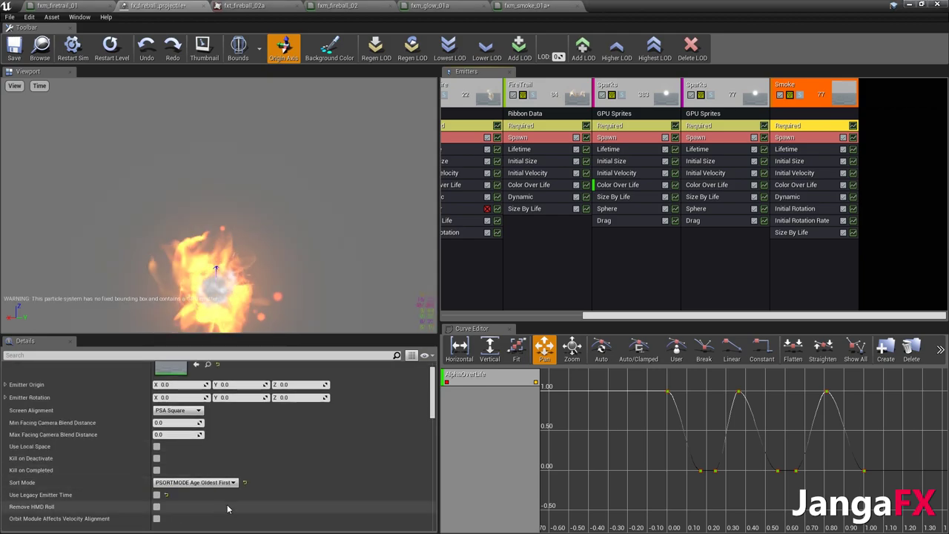
click(13, 50)
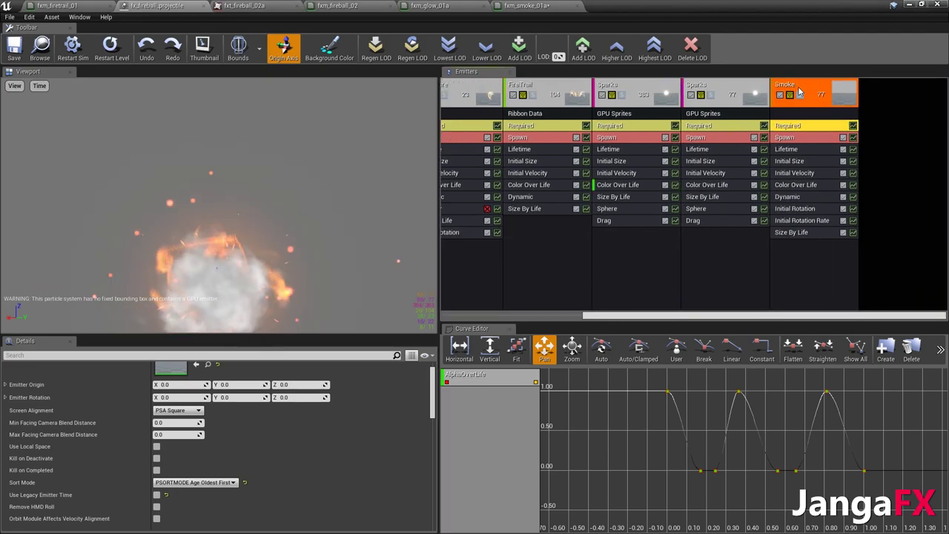
Try placing the Smoke emitter ahead of the two Sparks emitters in the emitter order
click(802, 95)
key(Left)
key(Left)
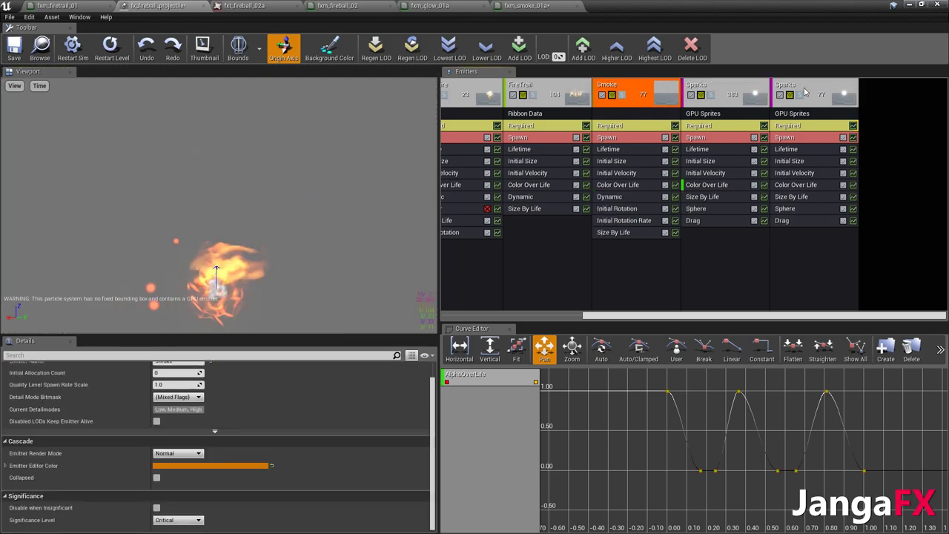
key(Left)
key(Right)
key(Right)
key(Right)
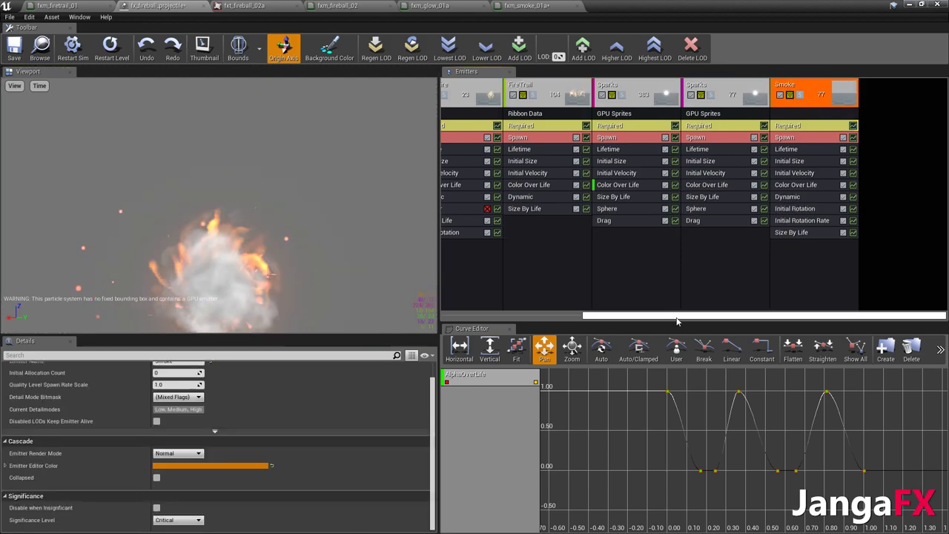
Reorder the MainFireball emitter so that it comes after the Smoke emitter
drag(678, 318, 517, 318)
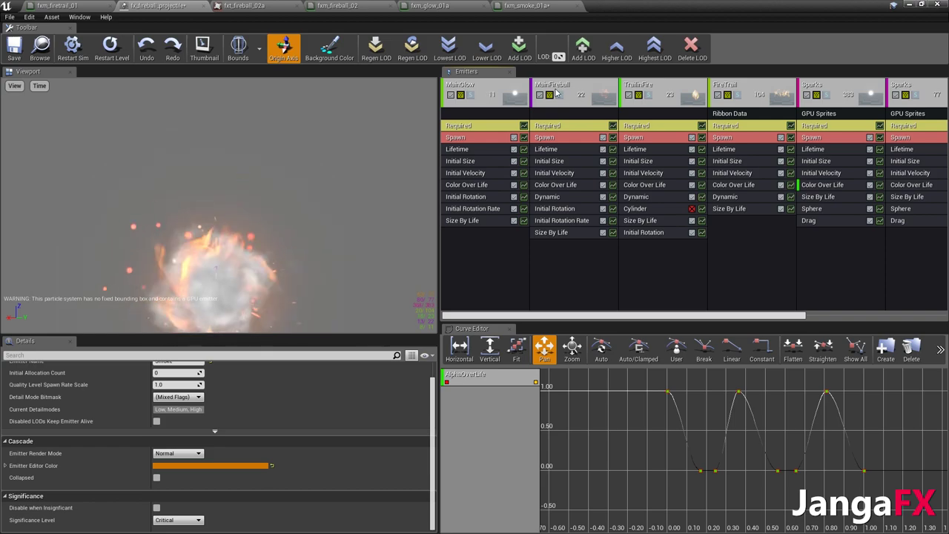
click(557, 90)
key(Right)
key(Right)
key(Right)
key(Right)
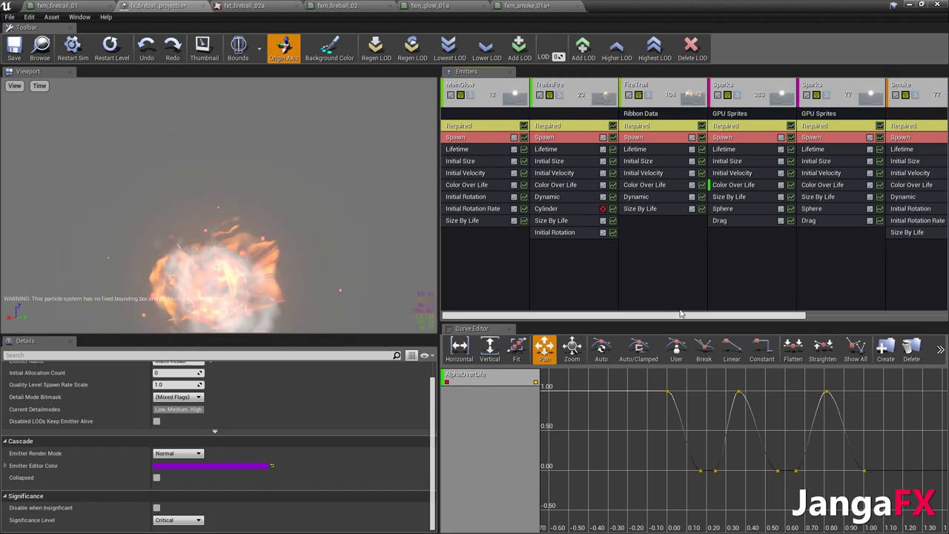
Set the Smoke emitter's first Color Over Life point to R 1.0, G 0.2 and B 0
drag(681, 315, 748, 316)
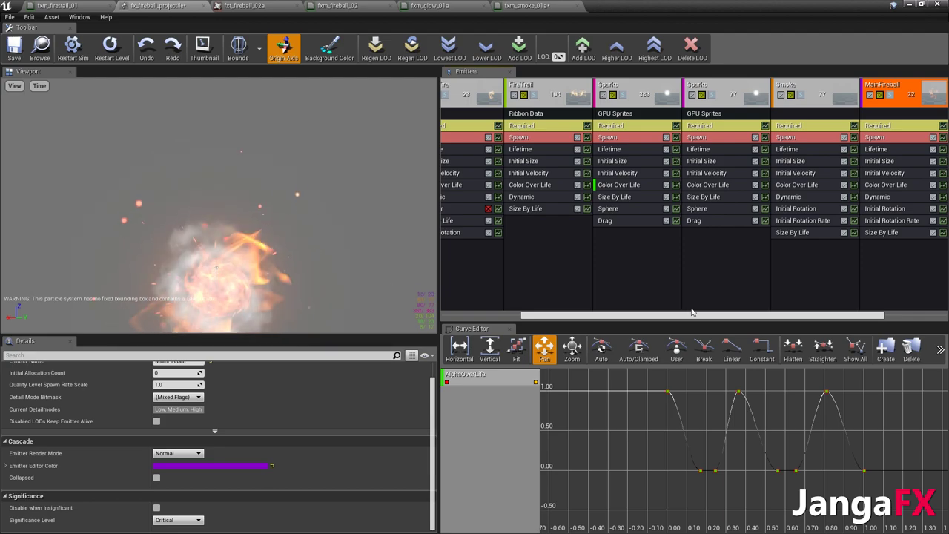
mouse_move(691, 315)
mouse_down()
mouse_move(676, 317)
mouse_move(685, 315)
mouse_up()
click(816, 185)
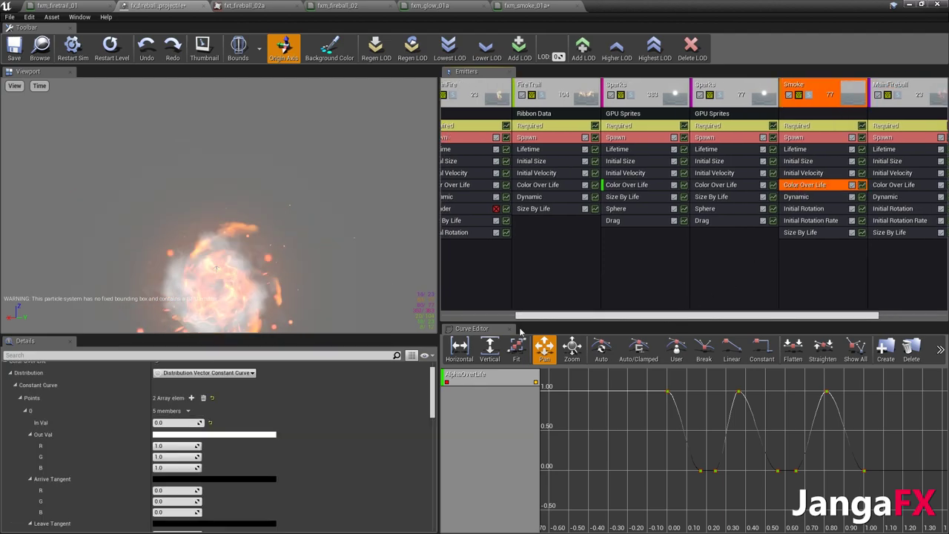
click(177, 446)
text(2)
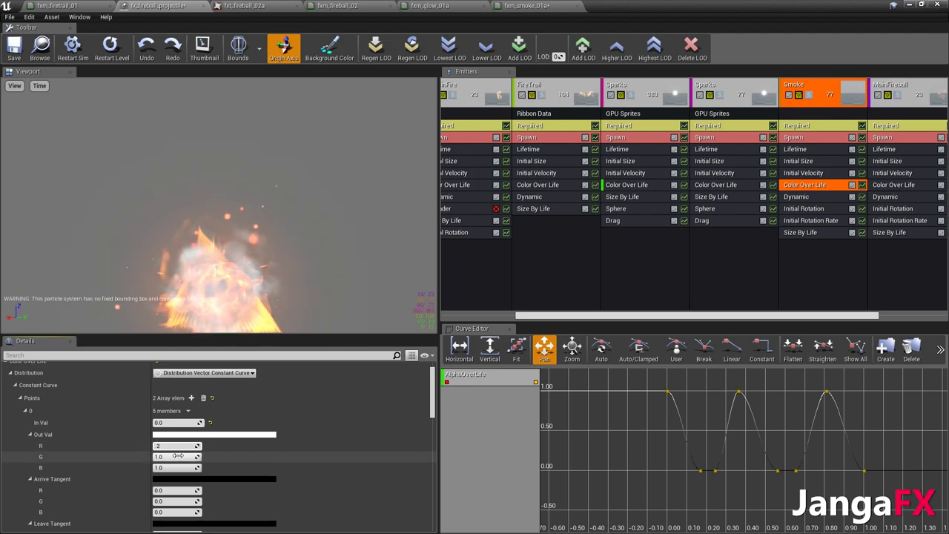
key(BackSpace)
text(1)
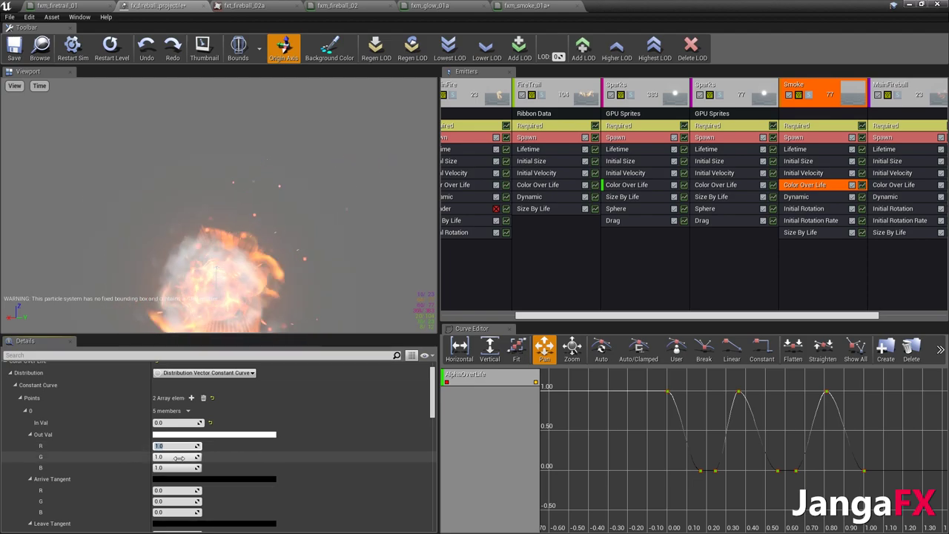
click(179, 458)
text(.2)
click(176, 466)
text(0)
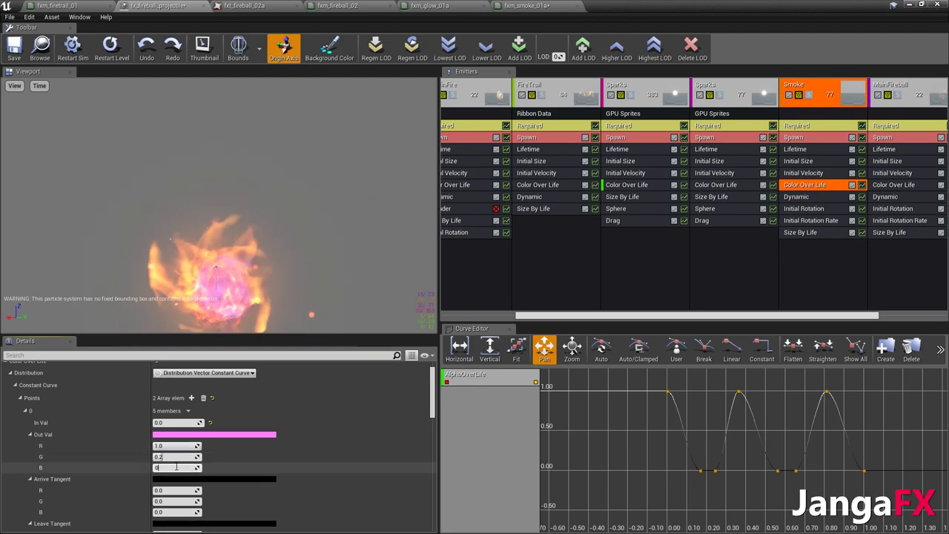
key(Return)
Set the Smoke emitter's second Color Over Life point to R, G and B 0.2 at In Val 0.5 and save the particle system
scroll(247, 434, down, 3)
click(189, 473)
text(0.2)
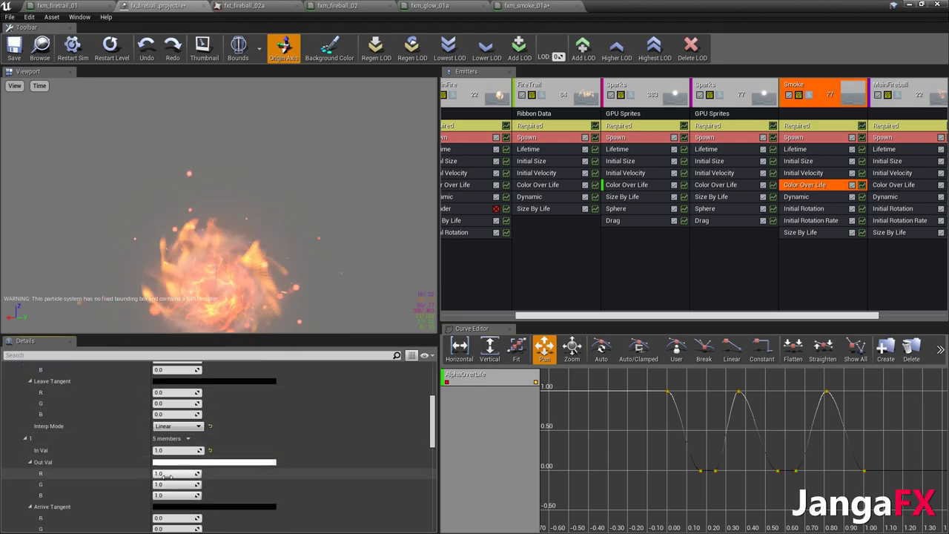
click(175, 484)
text(0.2)
click(169, 494)
text(2)
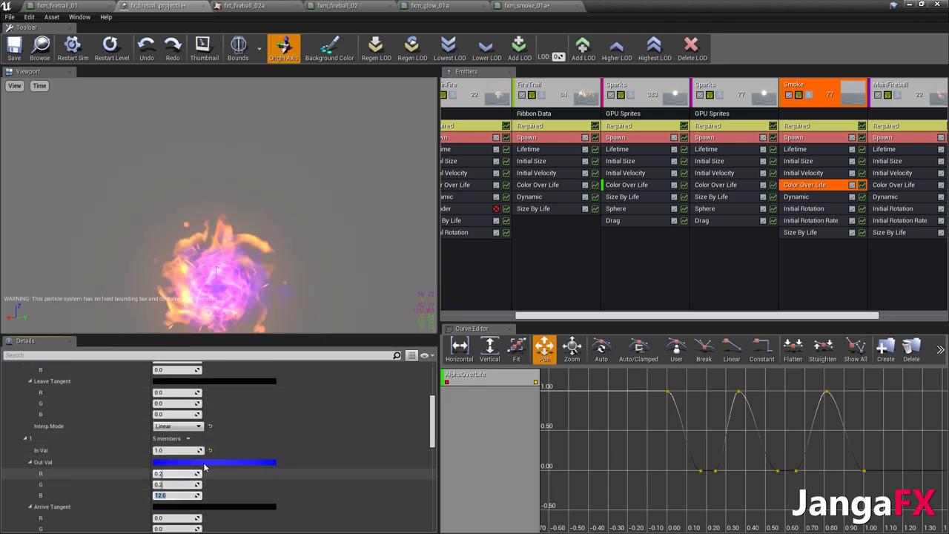
key(Return)
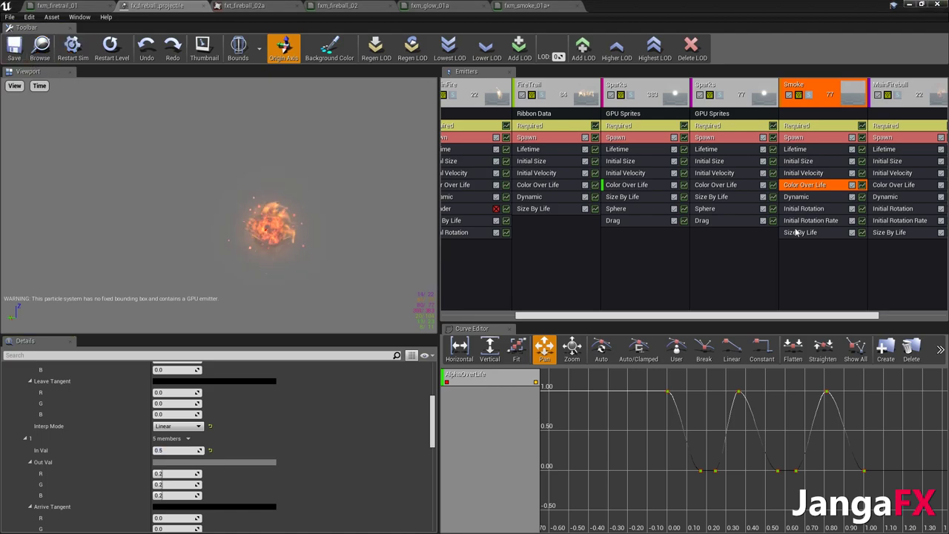
Add a new particle sprite emitter after MainFireball, name it Light and set its render mode to Lights Only
drag(746, 317, 883, 310)
right_click(893, 109)
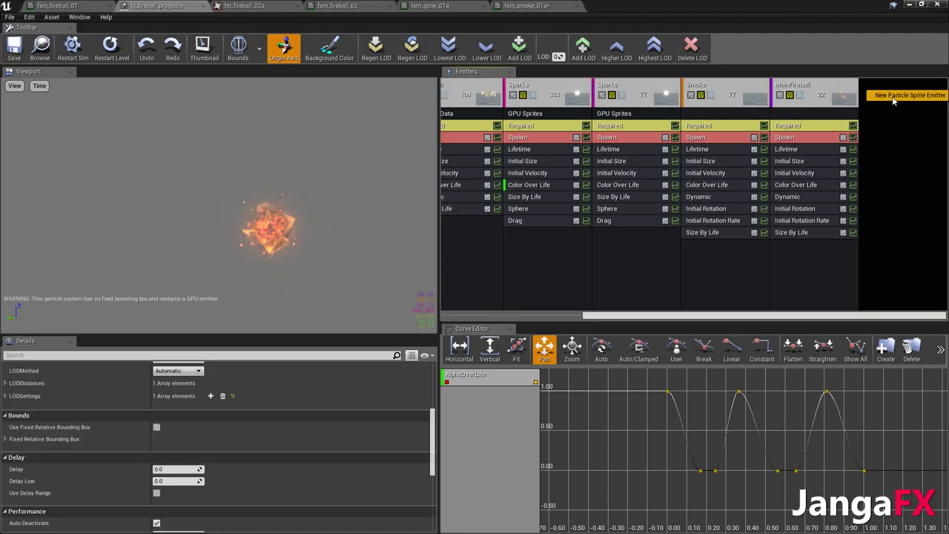
click(898, 96)
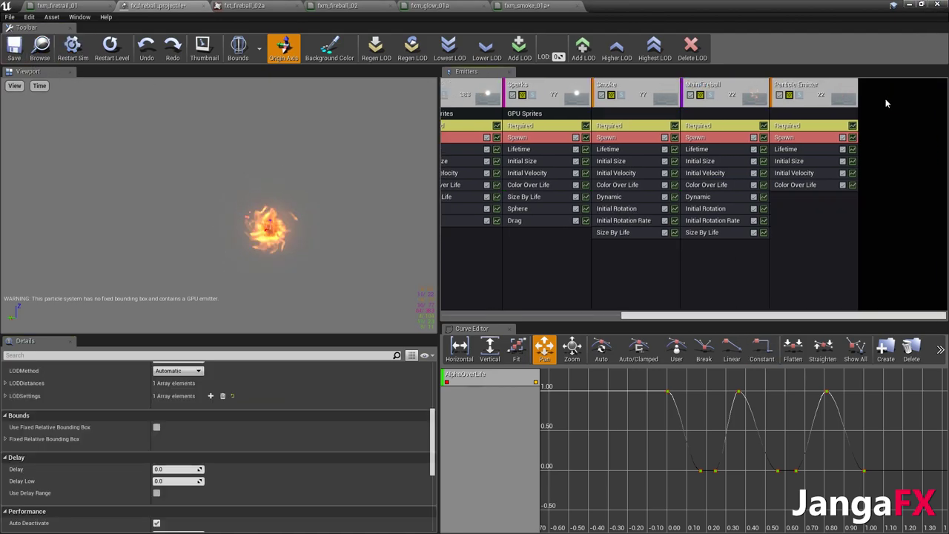
click(818, 107)
scroll(182, 400, up, 1)
click(182, 380)
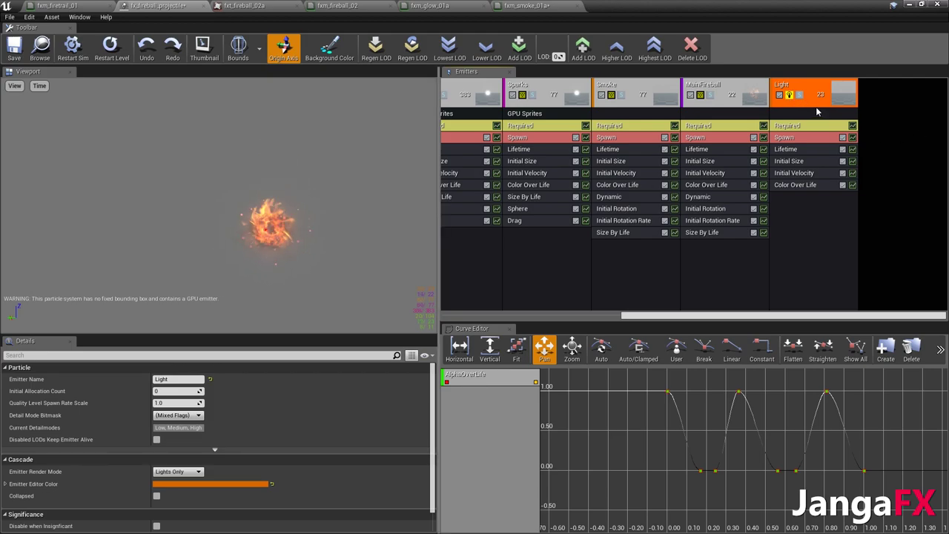
Place the fx_fireball_projectile particle system from the Particles/Fireball folder into the forest level and put the Content Browser away
drag(722, 24, 607, 19)
click(465, 185)
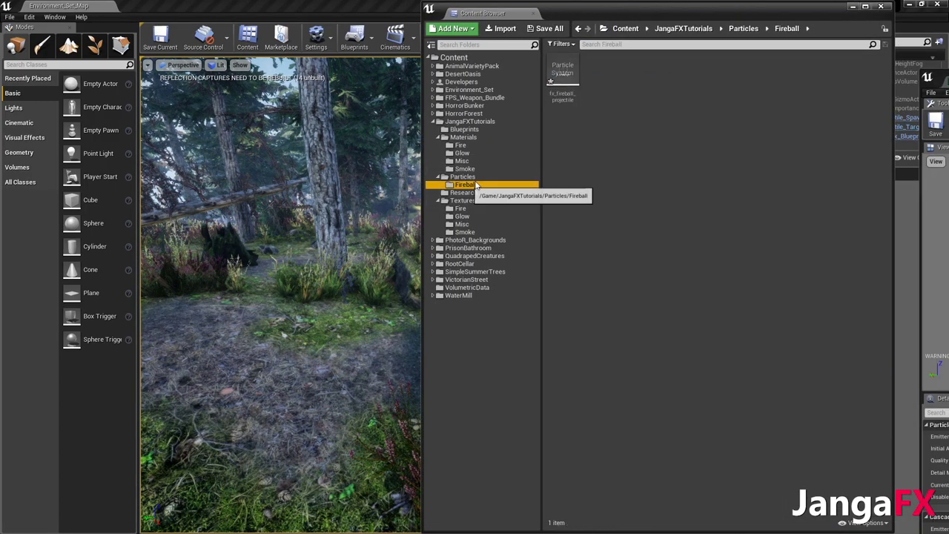
drag(563, 70, 311, 240)
right_drag(312, 239, 289, 237)
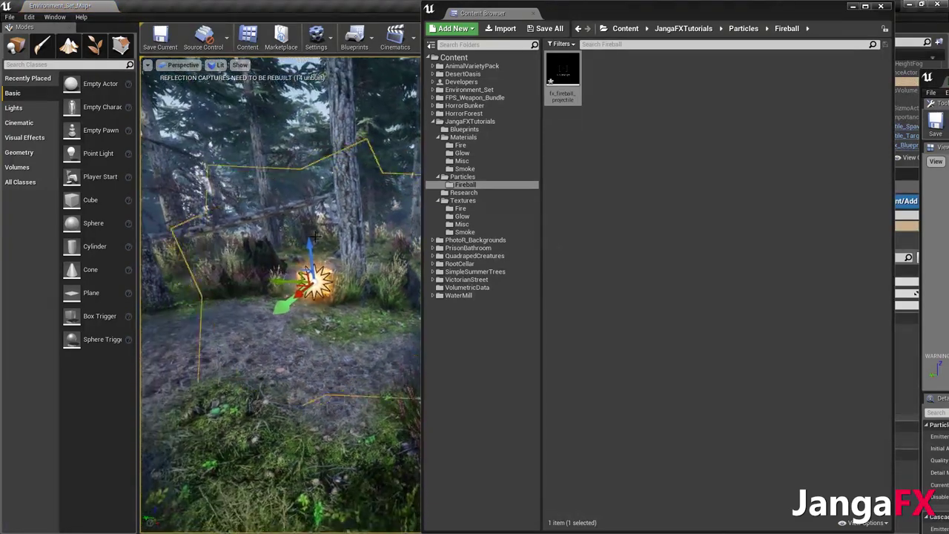
click(854, 6)
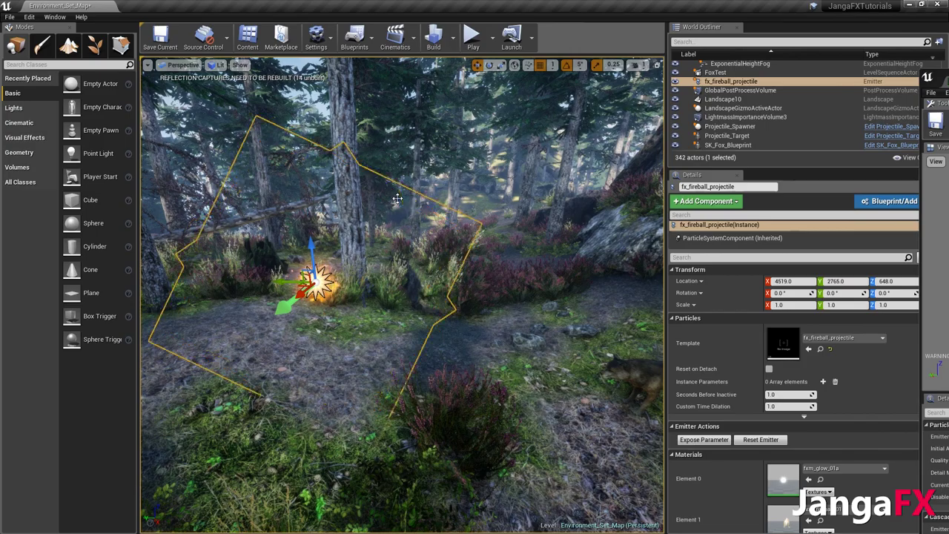
Frame the placed fireball in the level viewport and switch the viewport to game view
right_drag(398, 197, 450, 193)
click(470, 151)
click(463, 160)
key(g)
key(w)
Shrink the particle editor window and arrange it beside the fireball in the level viewport
drag(948, 78, 697, 1)
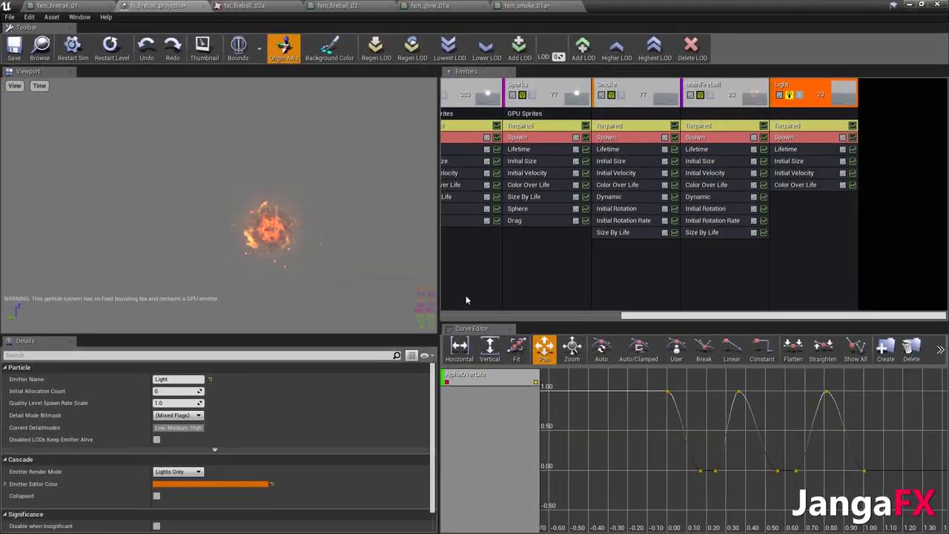
drag(638, 6, 719, 69)
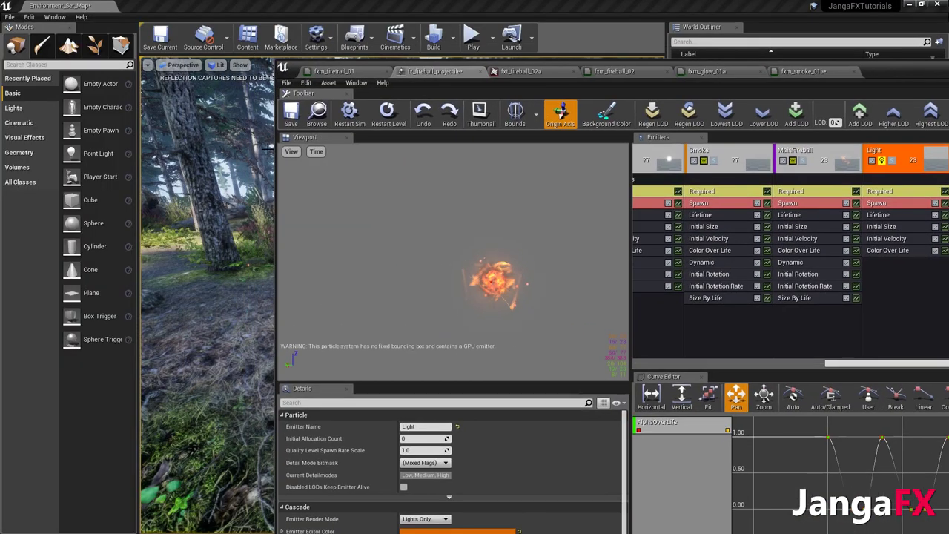
drag(274, 150, 576, 151)
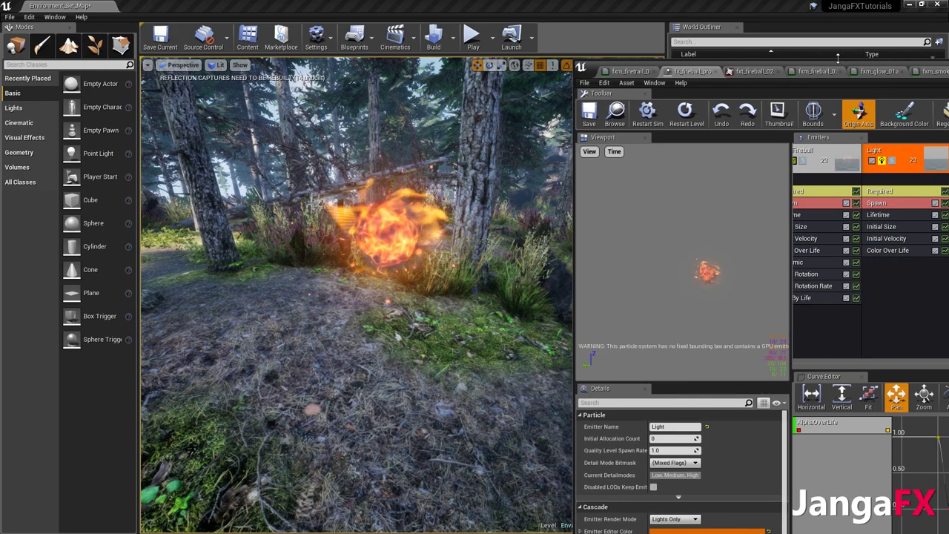
drag(837, 67, 754, 41)
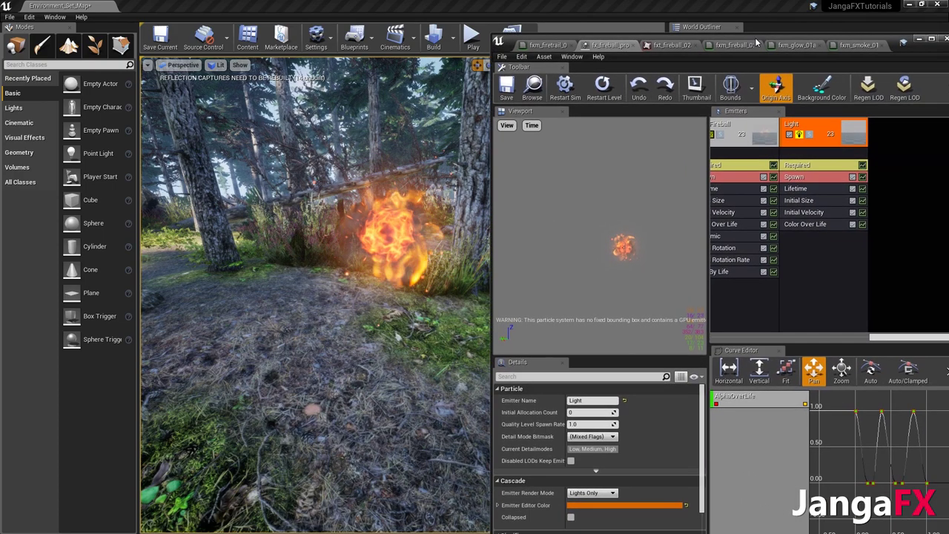
Add a Light module to the Light emitter and expand all of the module's properties
right_click(812, 250)
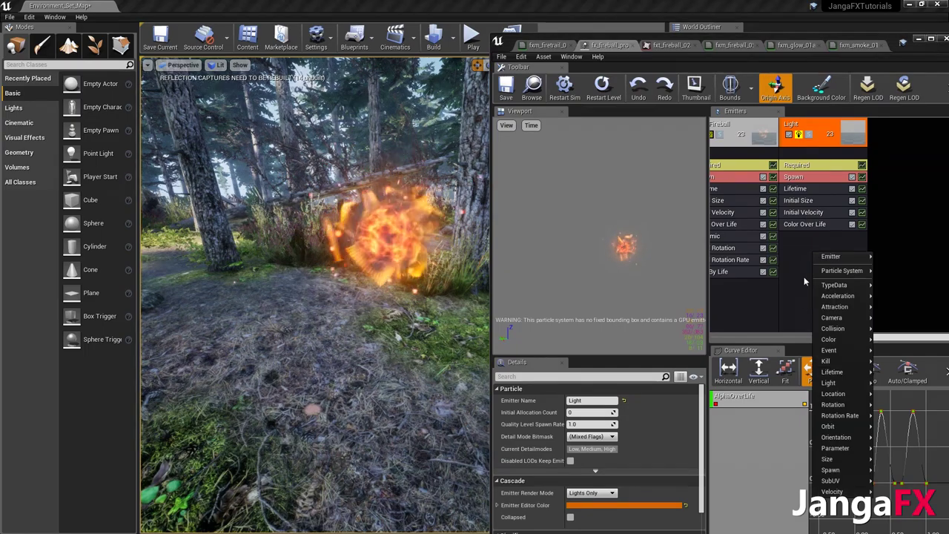
click(889, 383)
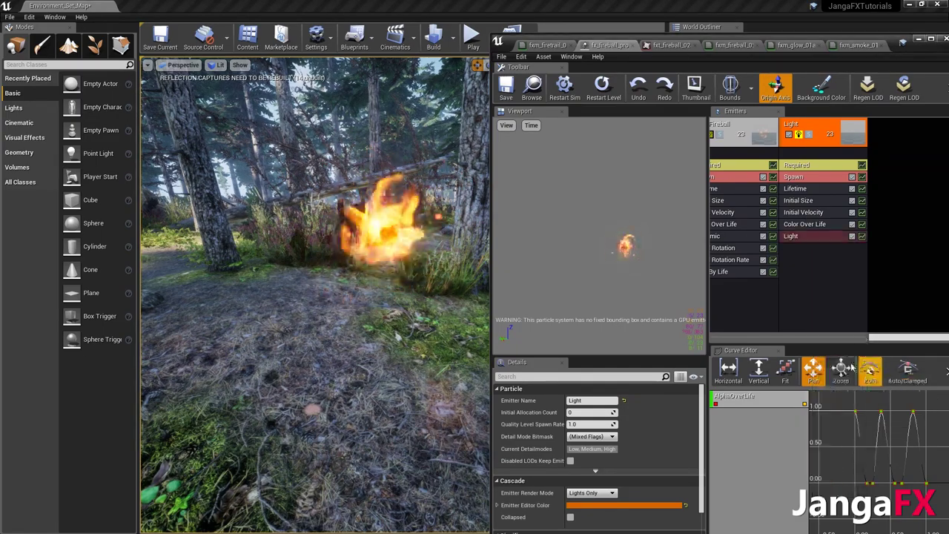
click(821, 237)
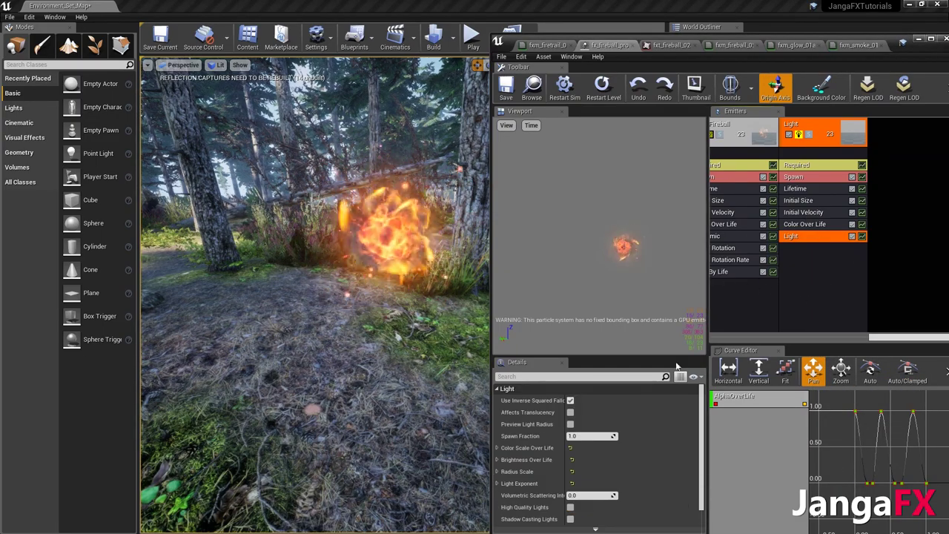
right_click(827, 238)
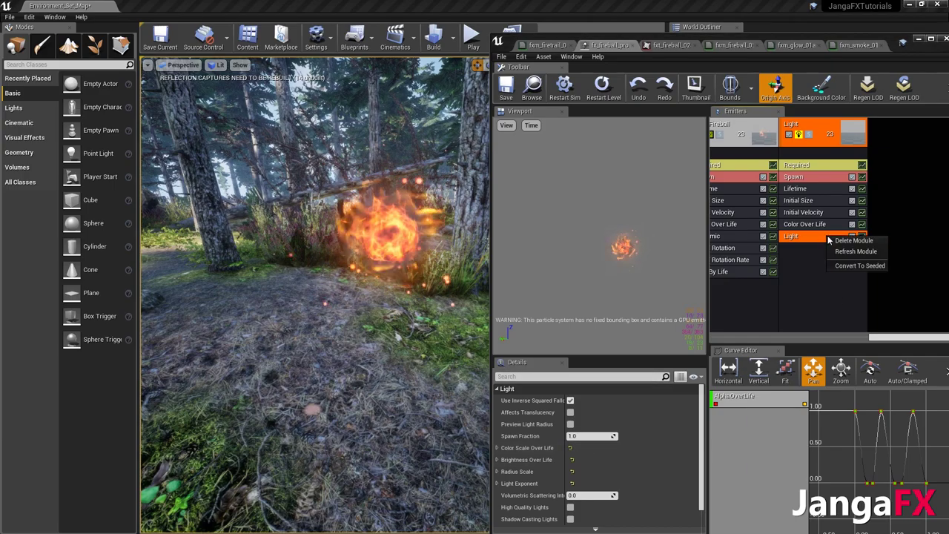
right_click(567, 391)
click(583, 413)
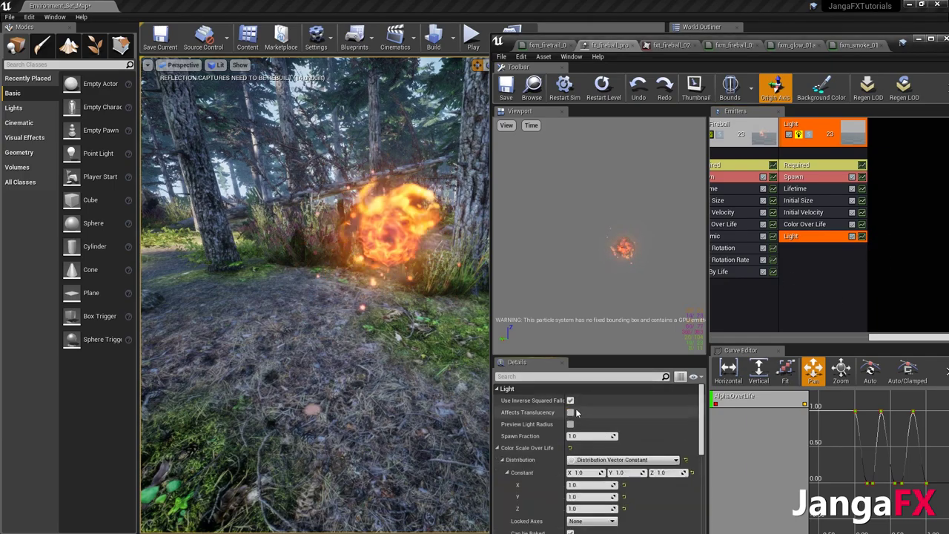
Lower the placed fireball in the level so that it sits close to the forest floor
scroll(594, 445, down, 5)
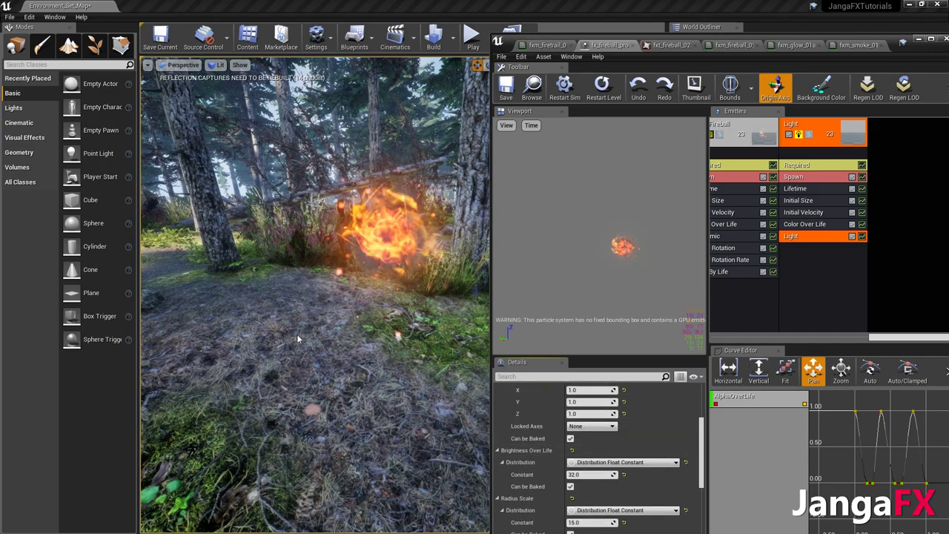
right_drag(396, 333, 437, 356)
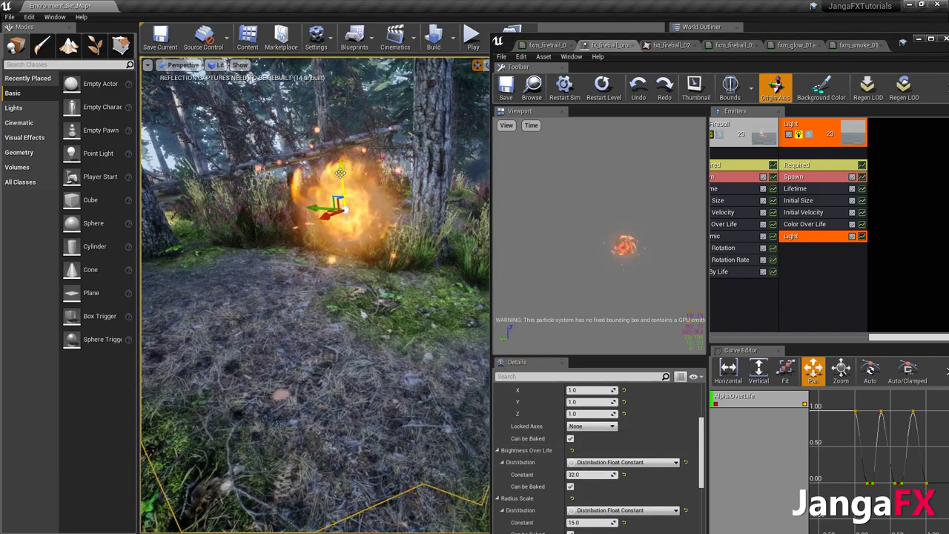
drag(340, 173, 346, 312)
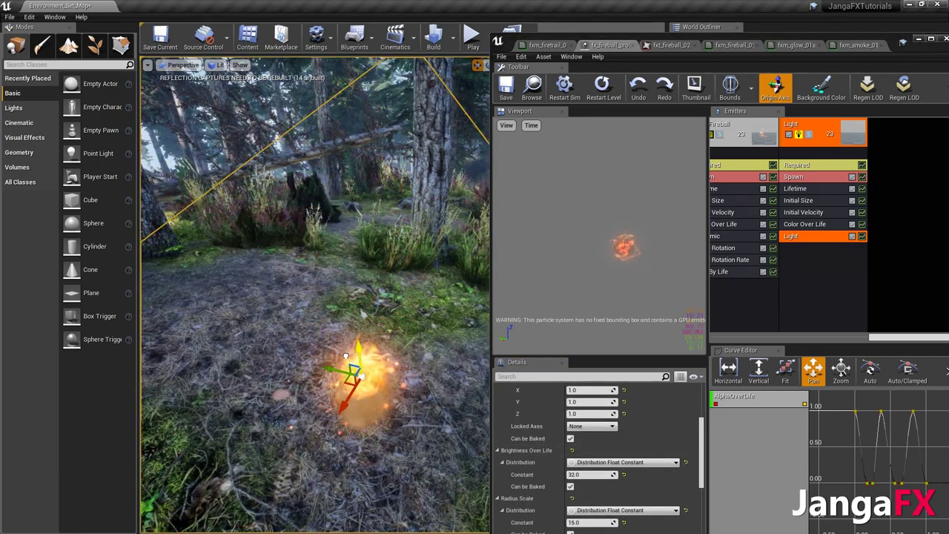
Set the Light emitter's first Color Over Life point to R 10, G 2 and B 0.5
click(805, 224)
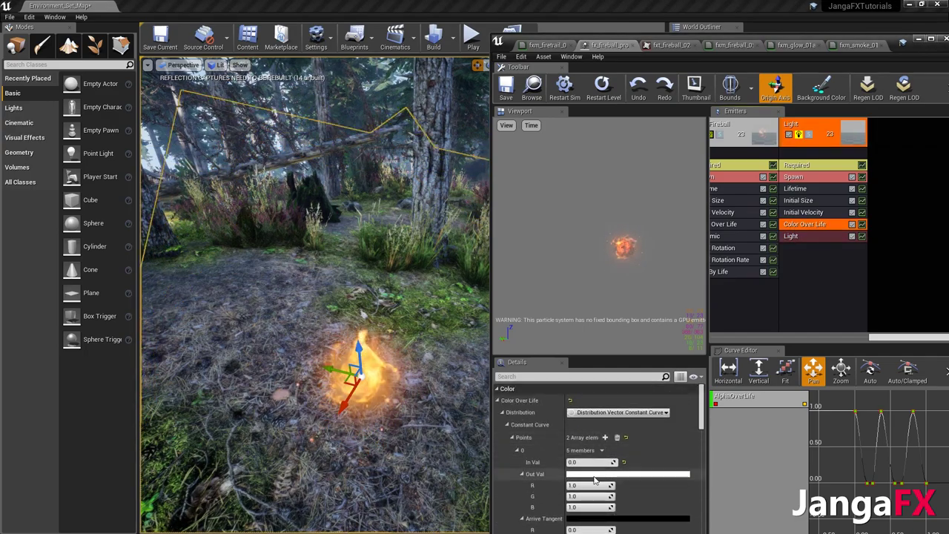
click(592, 485)
key(Tab)
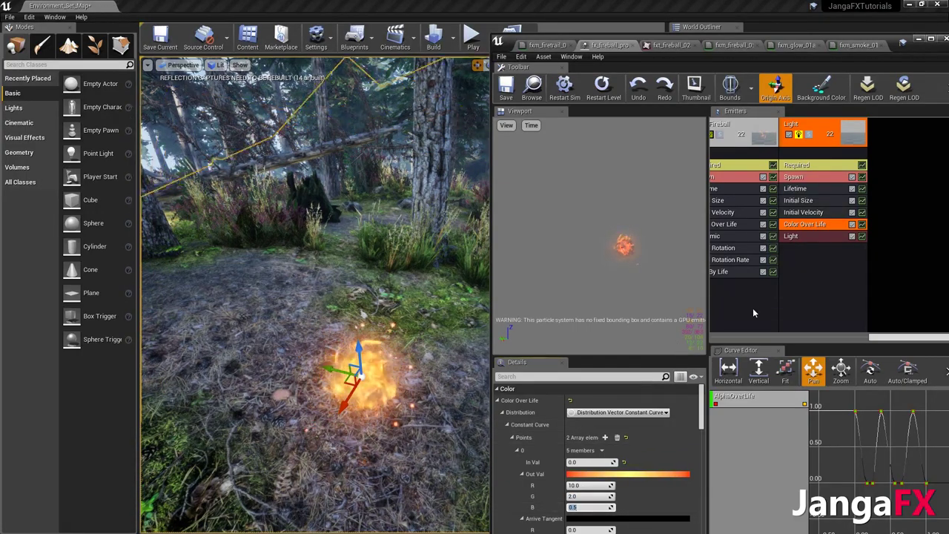
scroll(527, 519, down, 5)
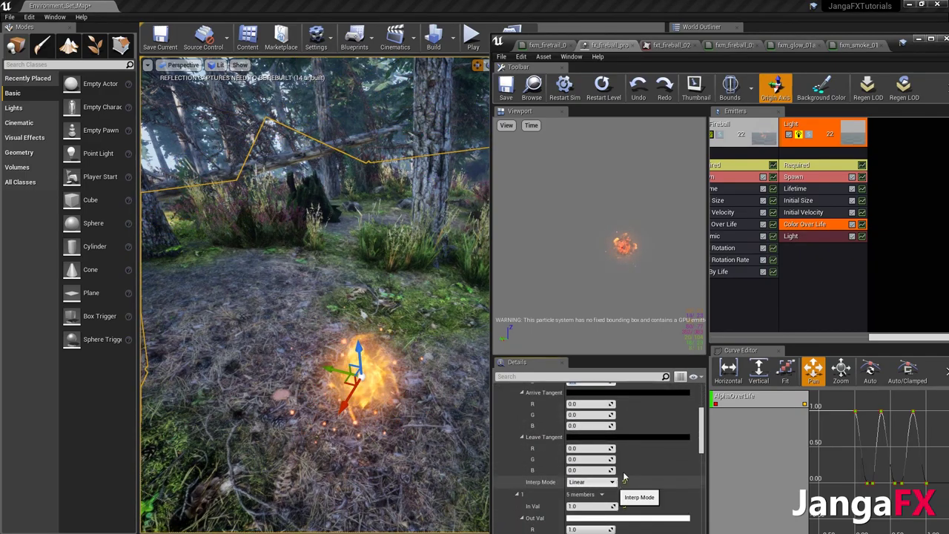
Set the Light module's Radius Scale constant to 100 and check the Light Exponent setting
click(794, 236)
scroll(686, 428, down, 1)
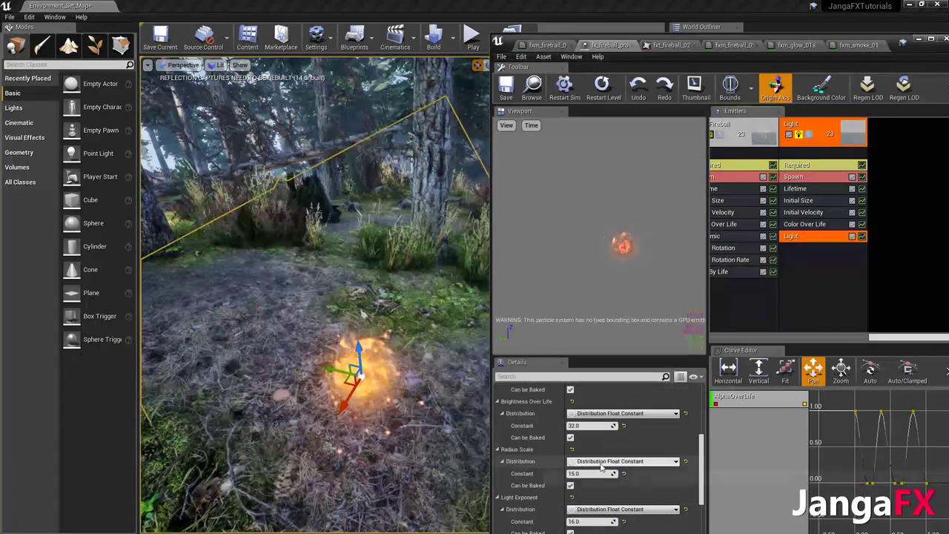
click(594, 473)
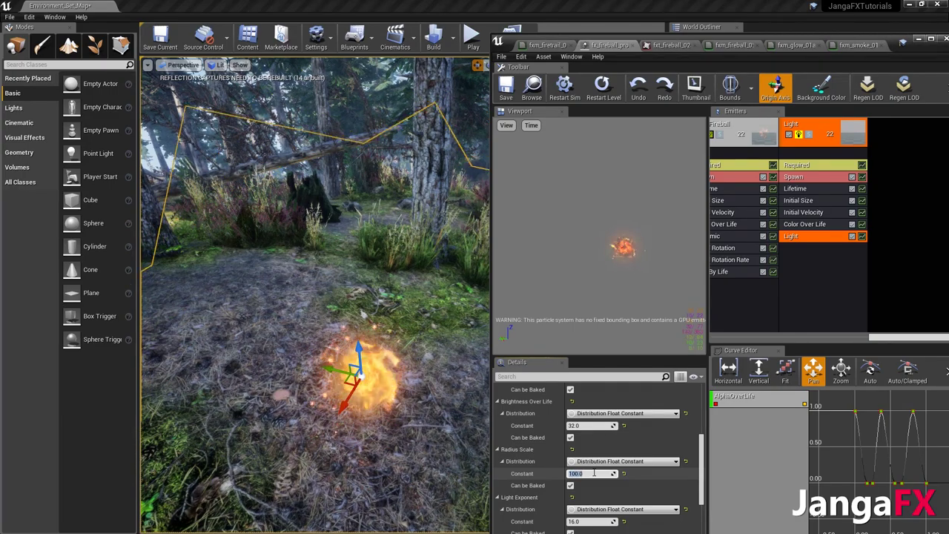
scroll(594, 473, down, 4)
click(594, 474)
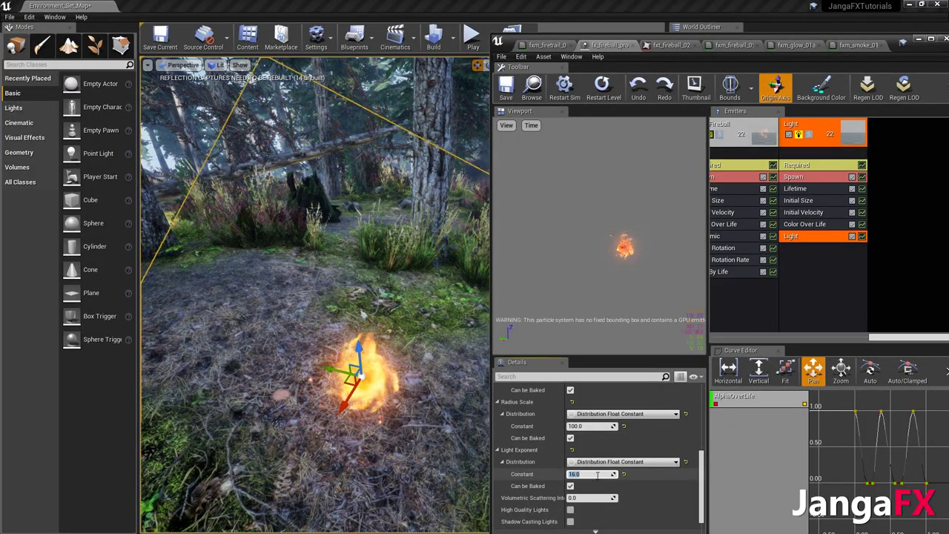
scroll(598, 475, down, 2)
Try a Brightness Over Life constant of 5000 in the Light module and reduce it to 500
scroll(612, 460, up, 4)
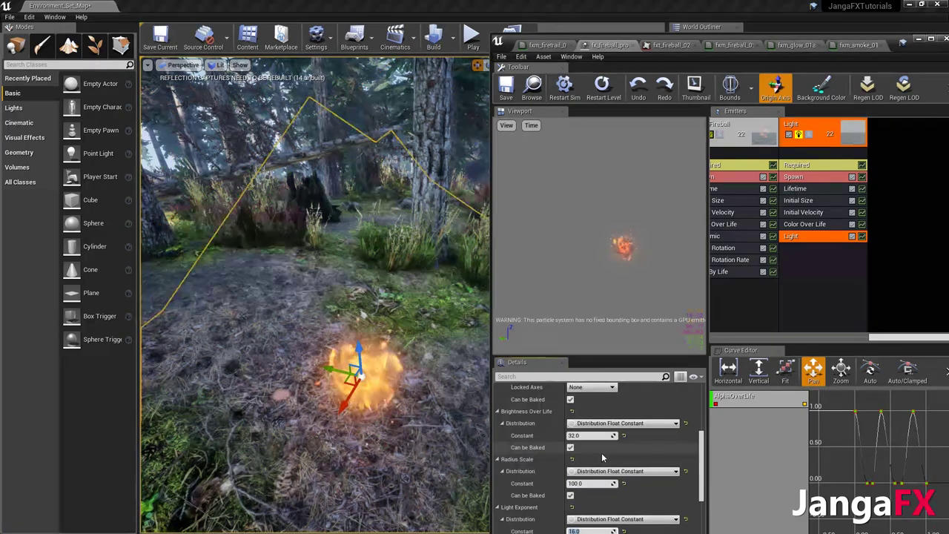
click(588, 435)
text(5000)
key(Return)
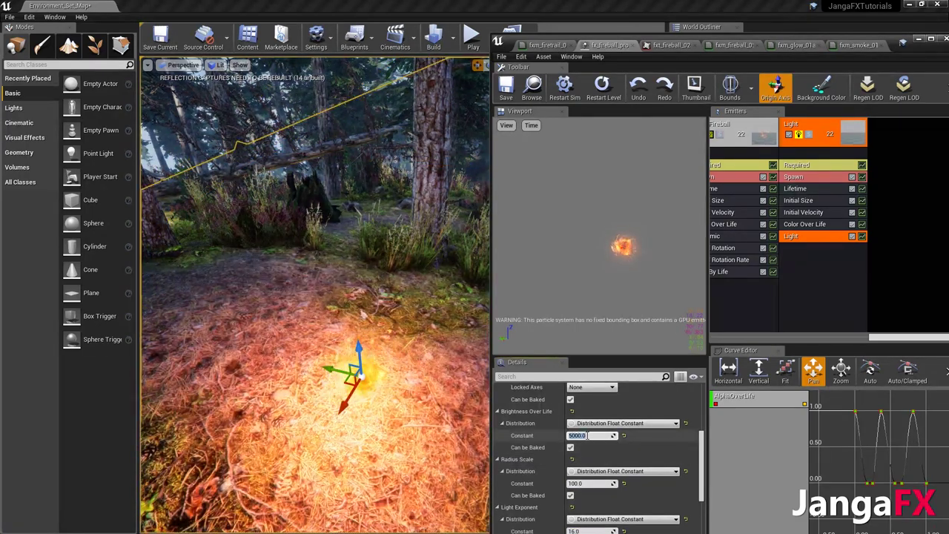
key(Return)
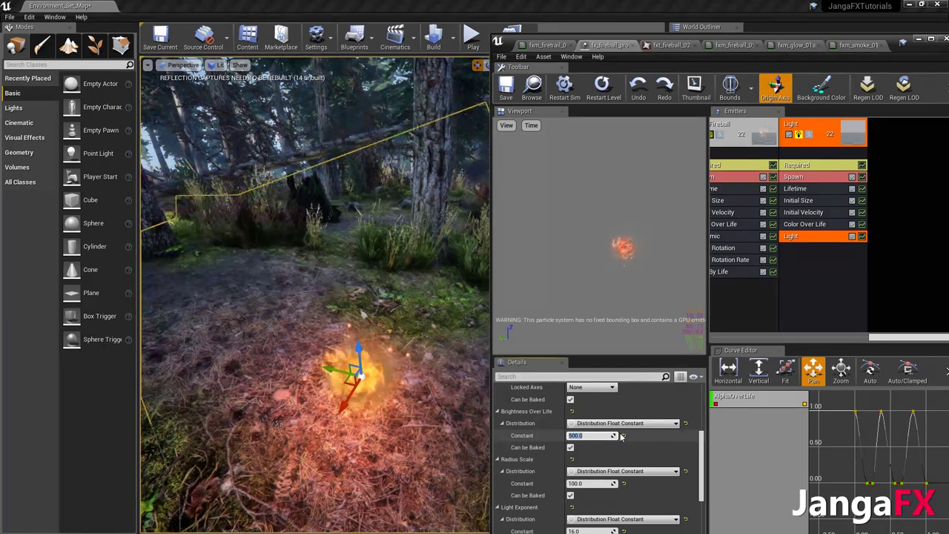
Set the Light module's Radius Scale constant to 1000 and look over the lit forest floor
click(586, 483)
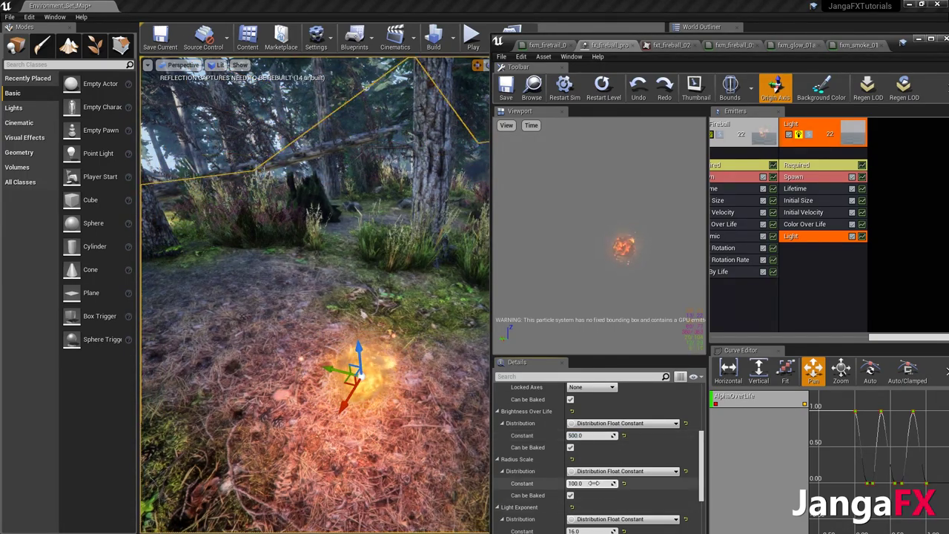
text(1000)
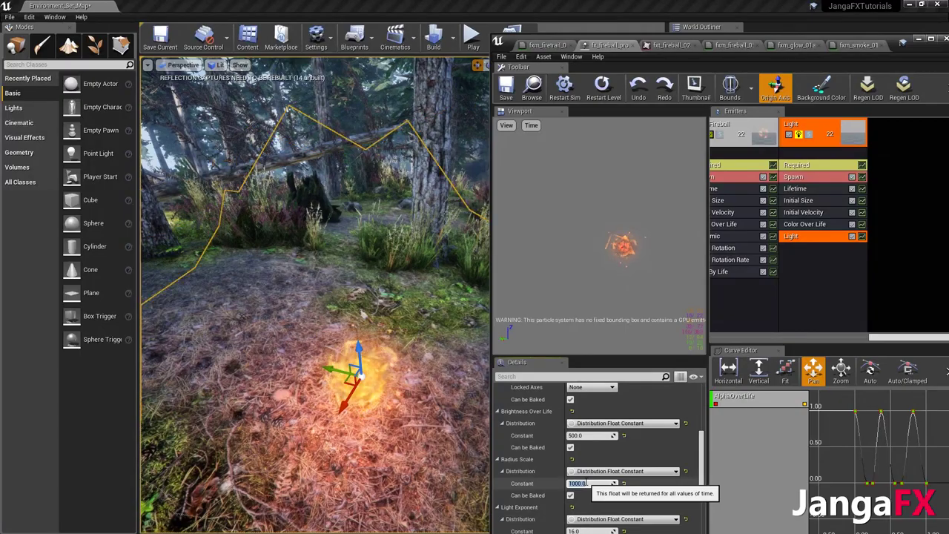
key(Return)
right_drag(362, 315, 382, 315)
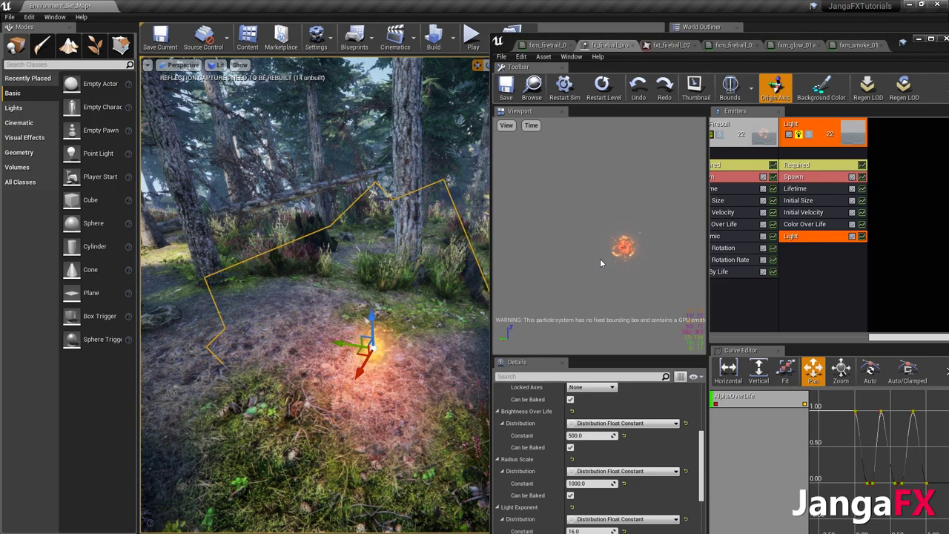
Try a Spawn rate constant of 1 for the Light emitter and raise it to 5
click(814, 189)
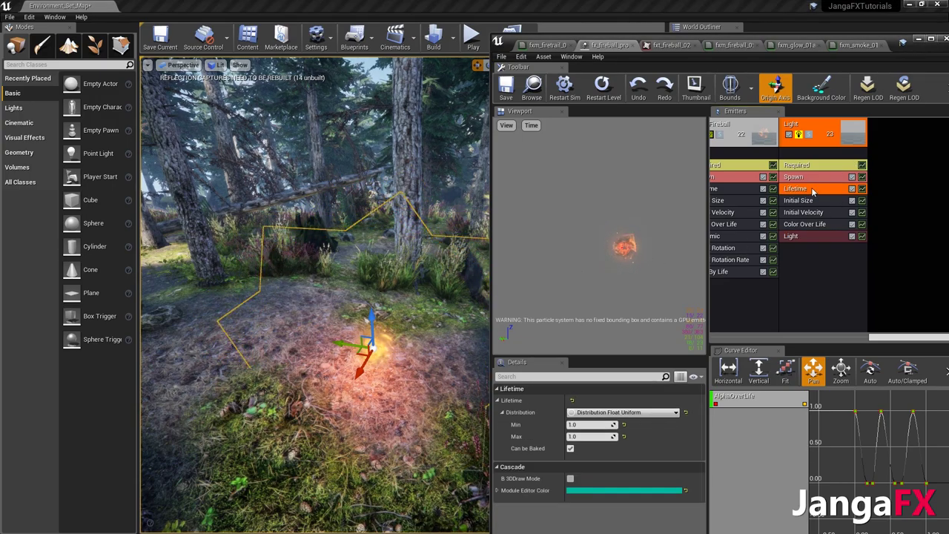
click(809, 178)
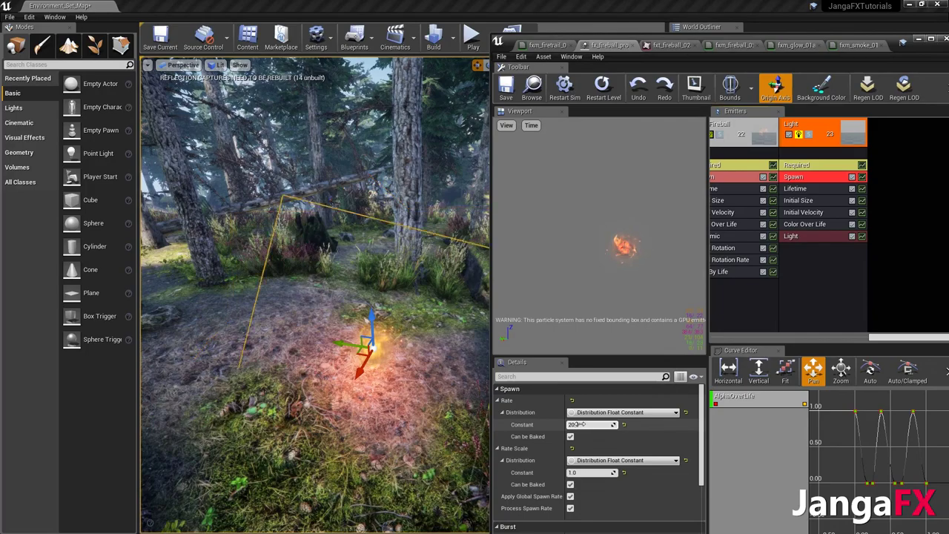
key(Return)
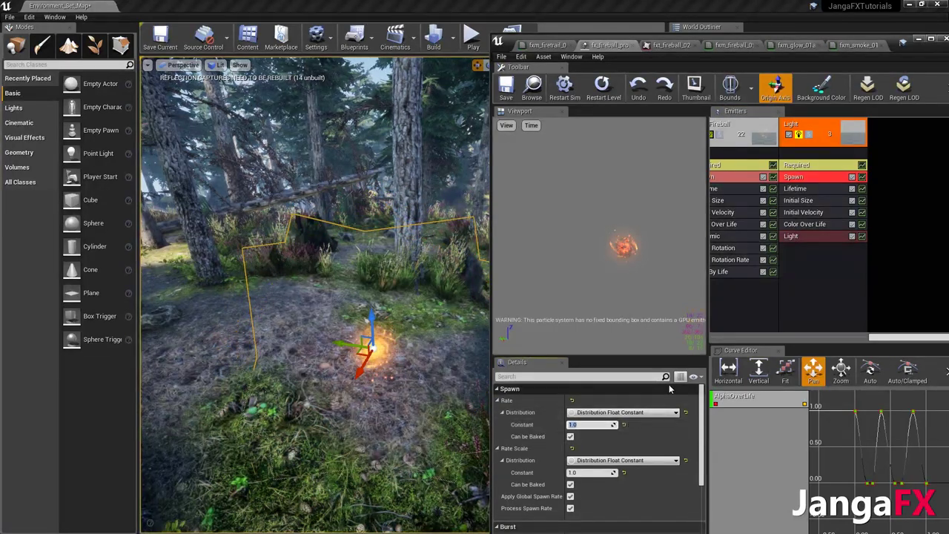
text(5)
key(Return)
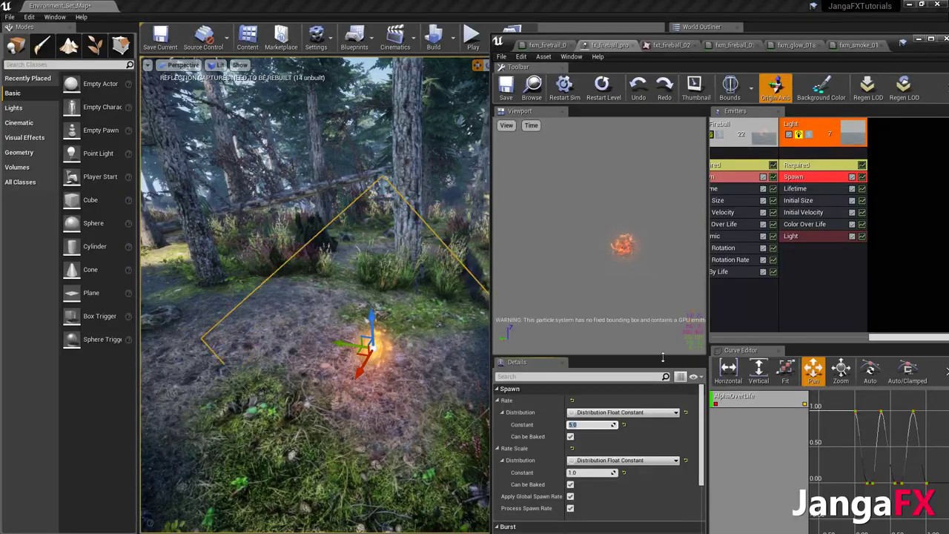
Set both the Brightness Over Life and Radius Scale constants of the Light module to 1500
click(815, 235)
scroll(591, 430, down, 5)
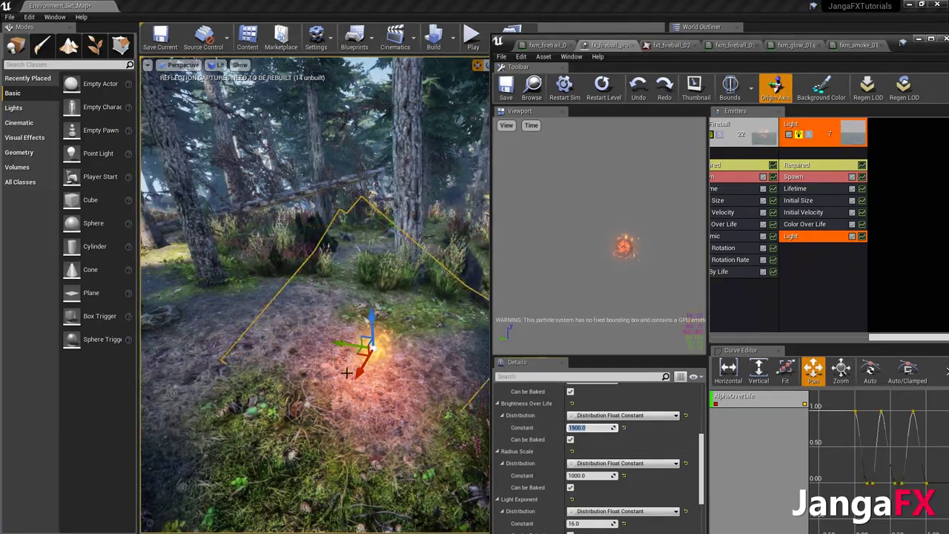
click(605, 474)
text(1500)
key(Return)
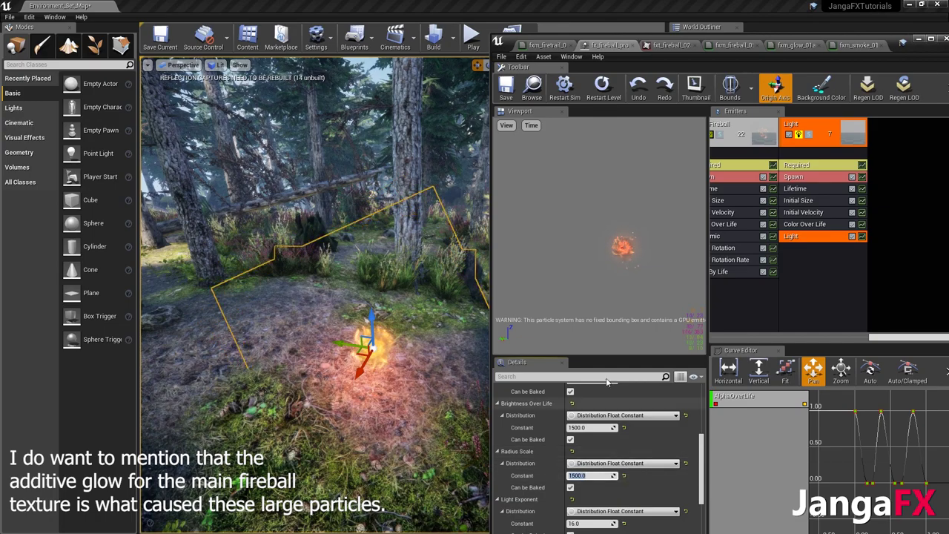
Move the fireball across the forest floor to check how its light and trail look in motion
click(918, 213)
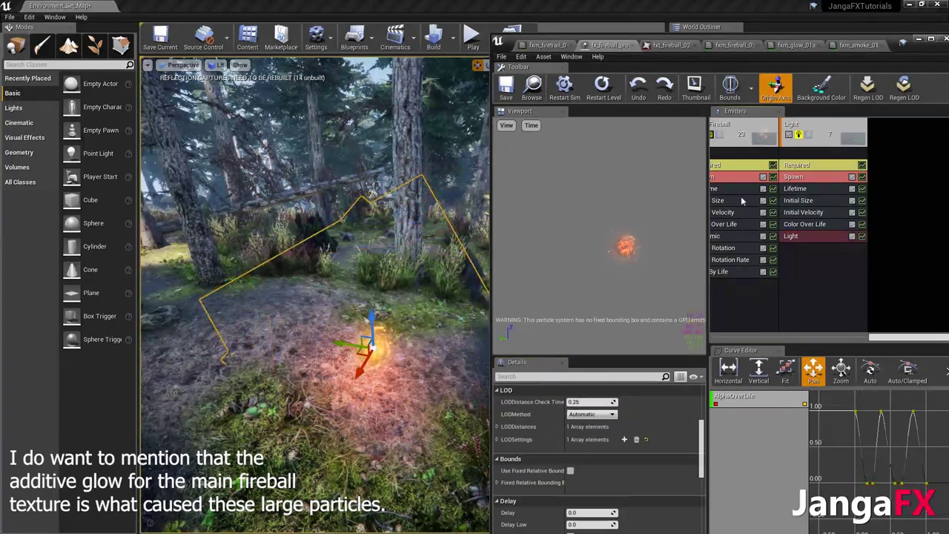
drag(893, 338, 833, 339)
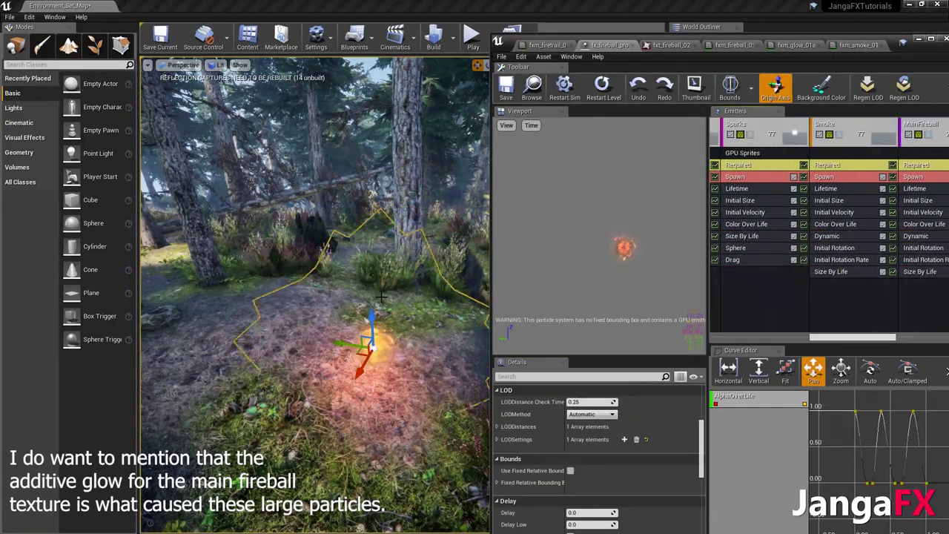
right_drag(377, 302, 378, 324)
drag(345, 324, 167, 275)
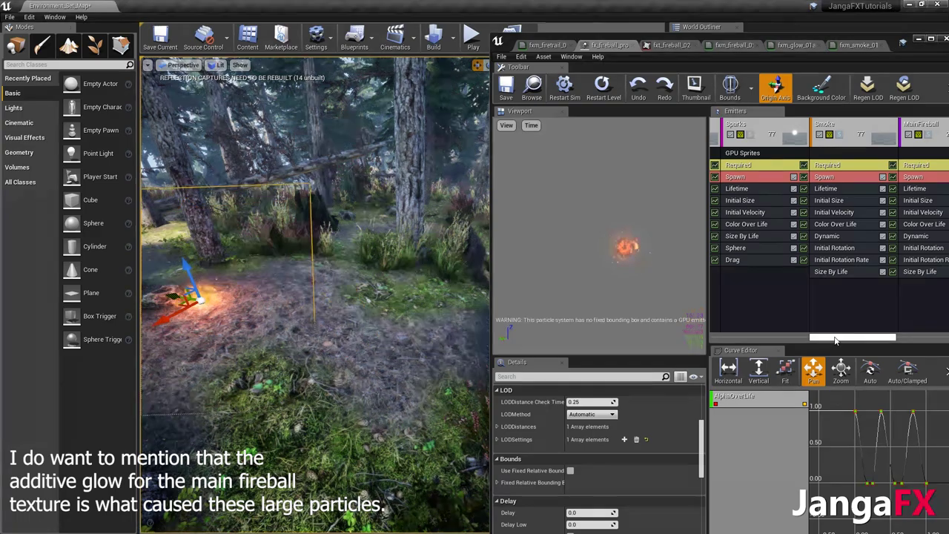
Enlarge the particle editor window and set the In Val of point 1 in the Smoke emitter's Size By Life to 0.8
drag(834, 340, 798, 341)
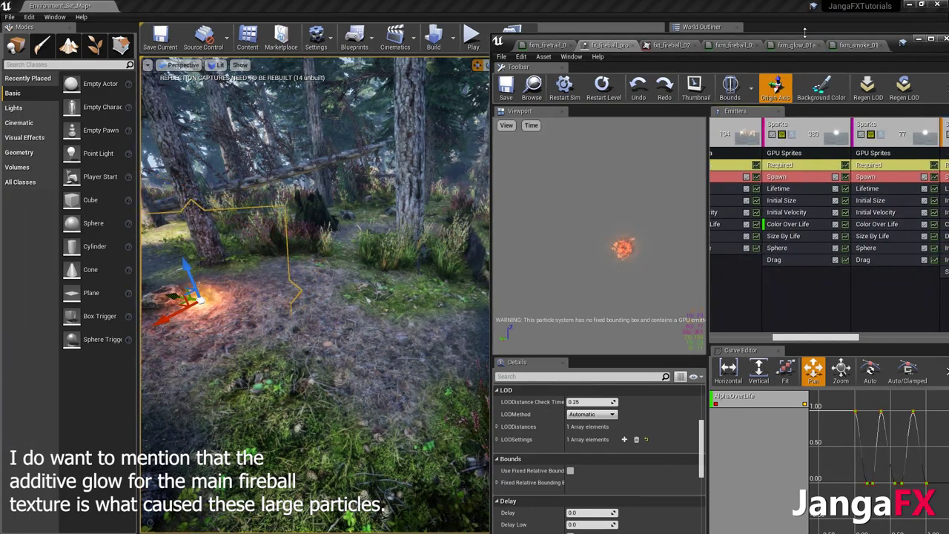
drag(805, 38, 657, 0)
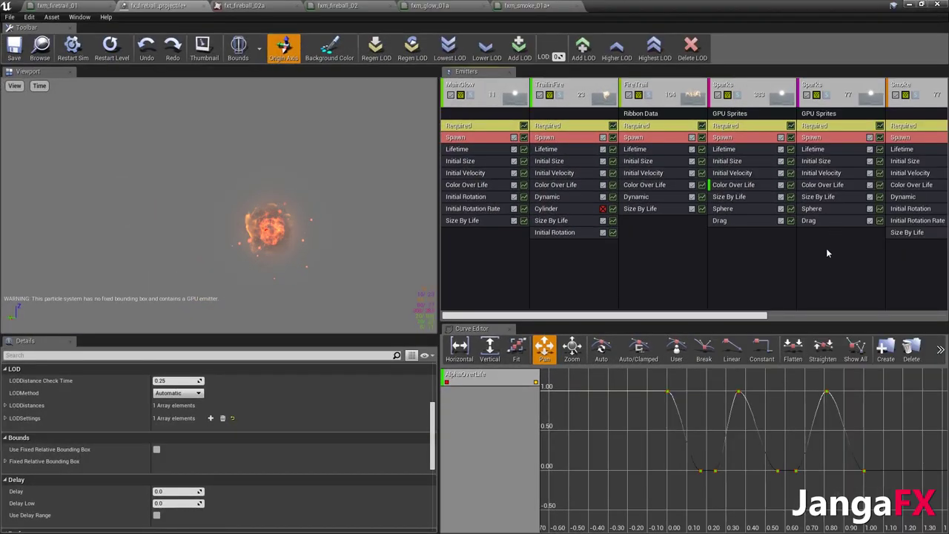
drag(742, 318, 777, 317)
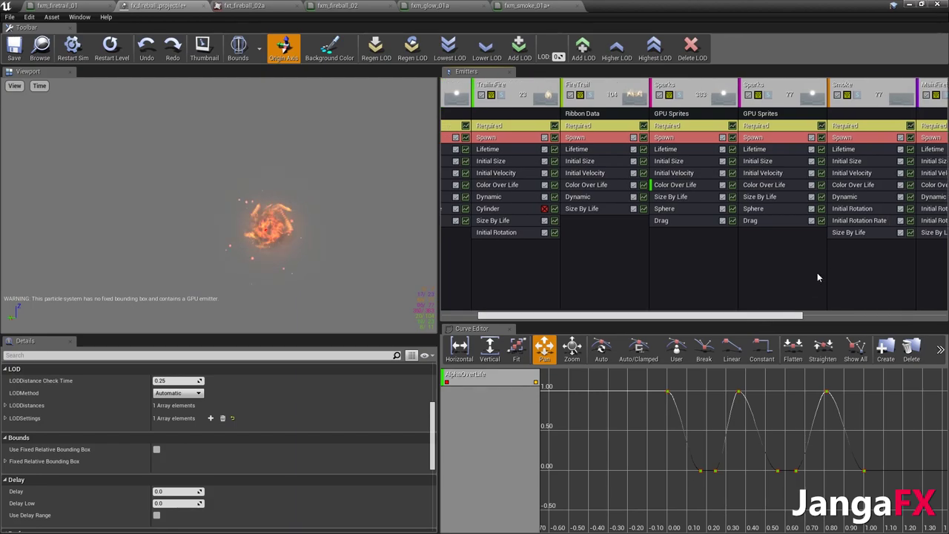
click(849, 197)
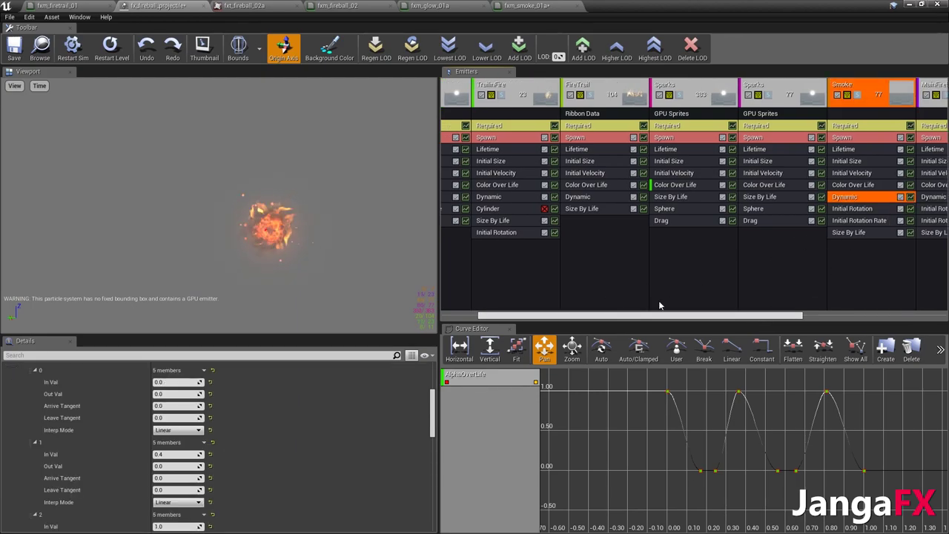
click(860, 233)
scroll(179, 425, down, 5)
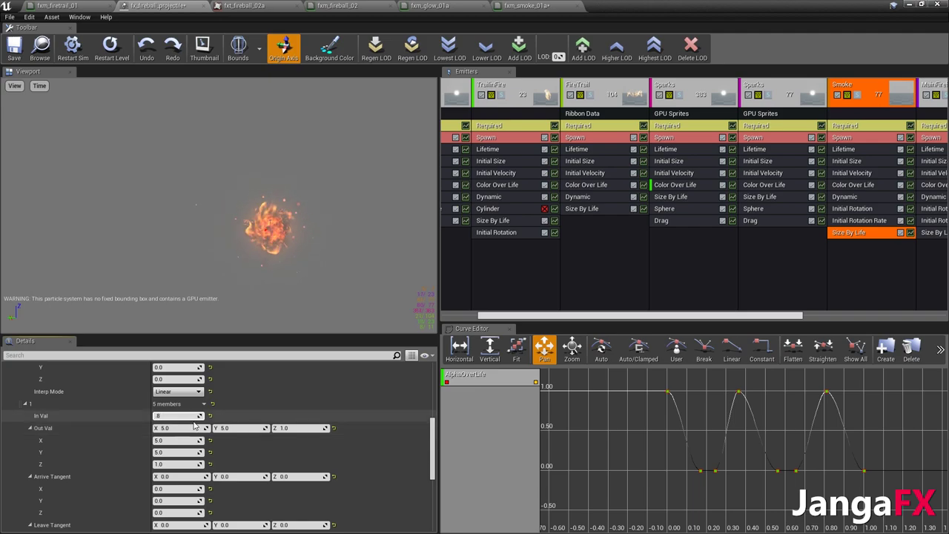
scroll(194, 425, up, 10)
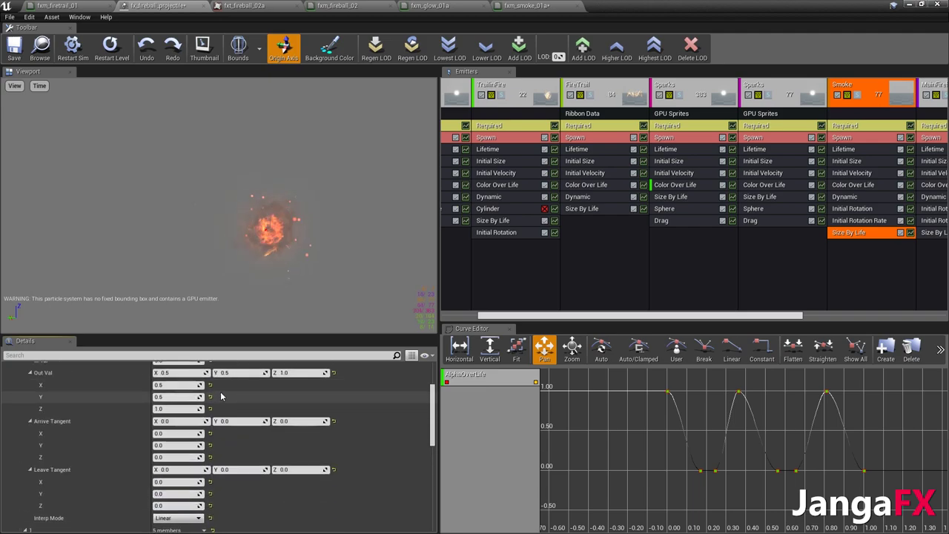
Expand all Smoke Size By Life curve points, set the In Val of point 2 to 1.0, and save the particle system
right_click(88, 397)
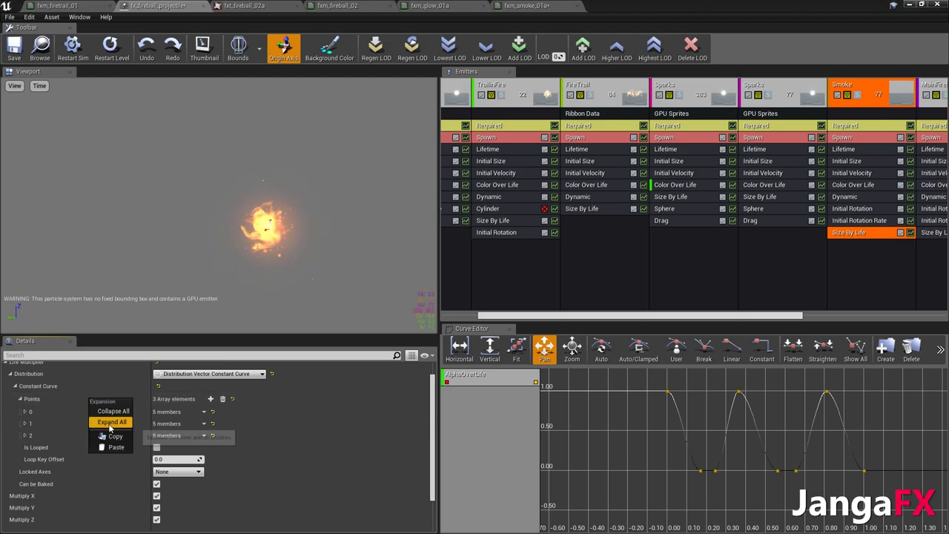
click(110, 423)
scroll(245, 420, down, 6)
scroll(227, 460, down, 3)
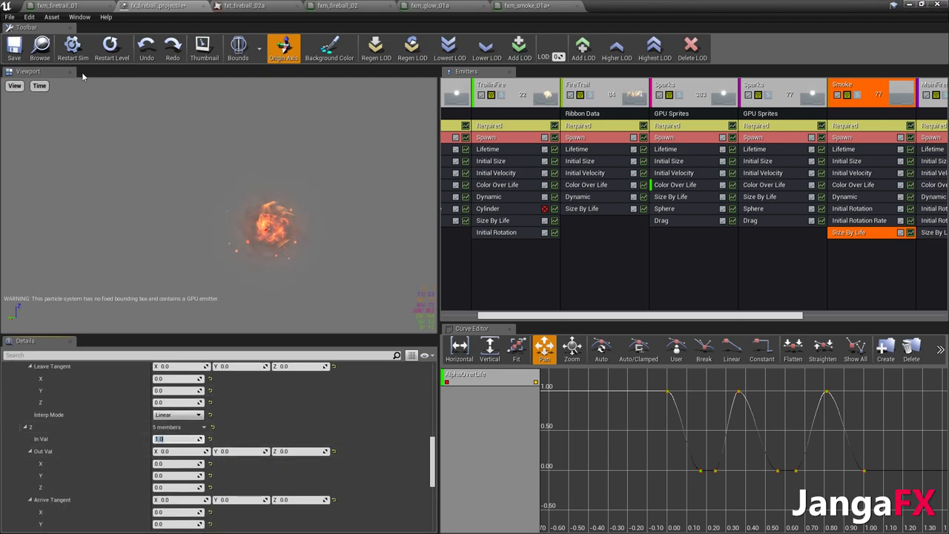
click(14, 47)
Return to the level and move the fireball along its Y axis to about 2766 to examine the smoke trail
click(910, 5)
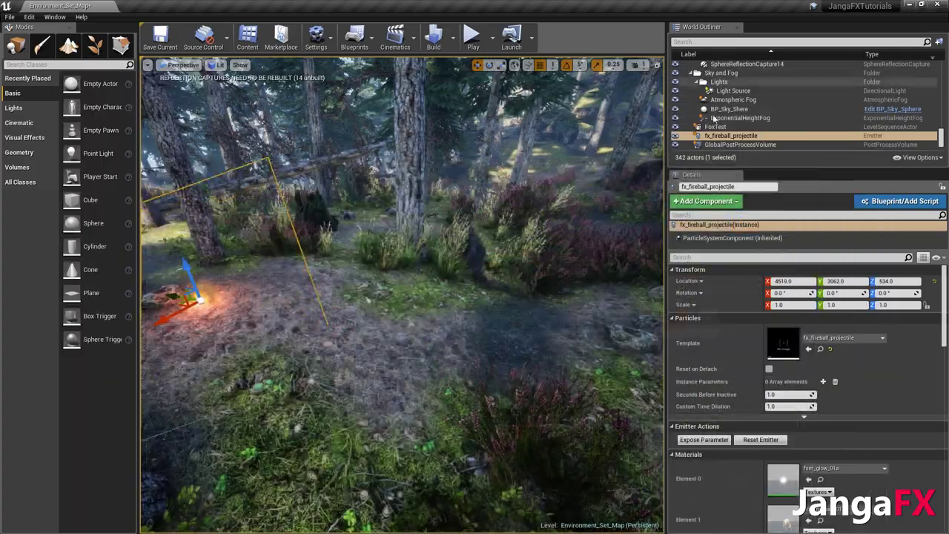
right_drag(360, 261, 213, 261)
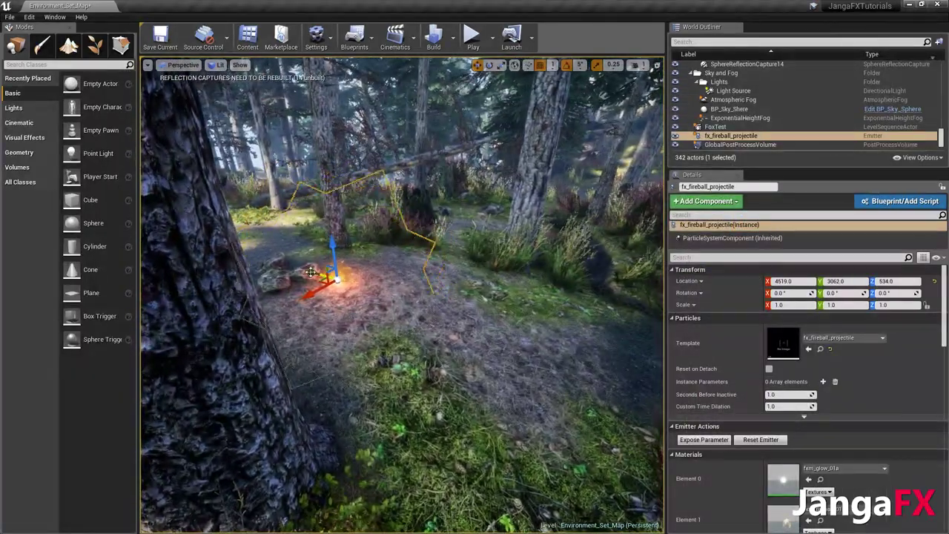
drag(312, 273, 448, 267)
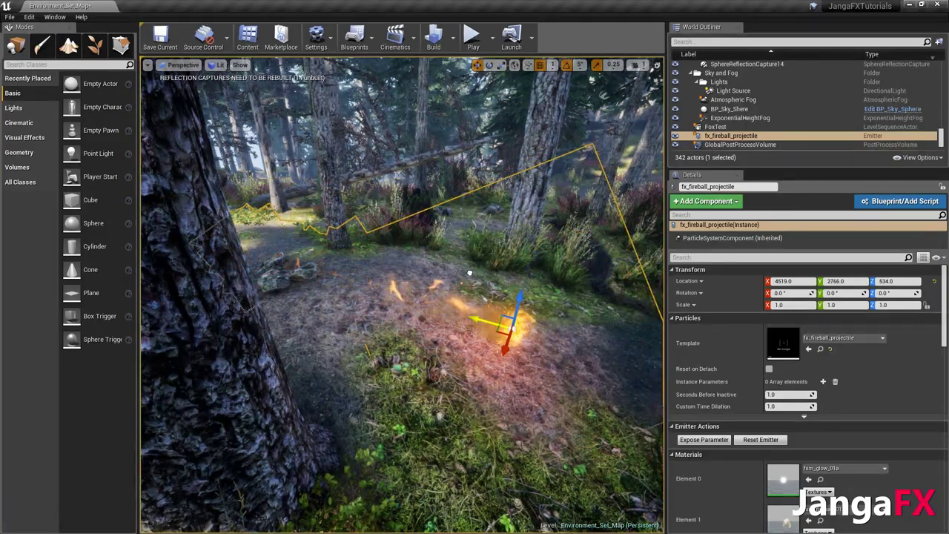
Reopen the fireball particle system and try an In Val of 0.4, raised to 0.5, for point 1 of the Smoke Size By Life
click(246, 37)
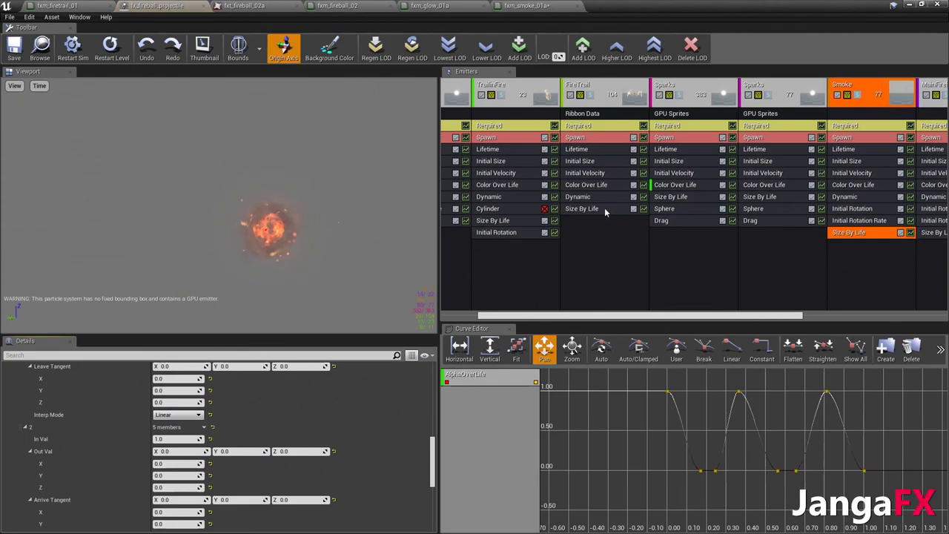
scroll(668, 252, right, 3)
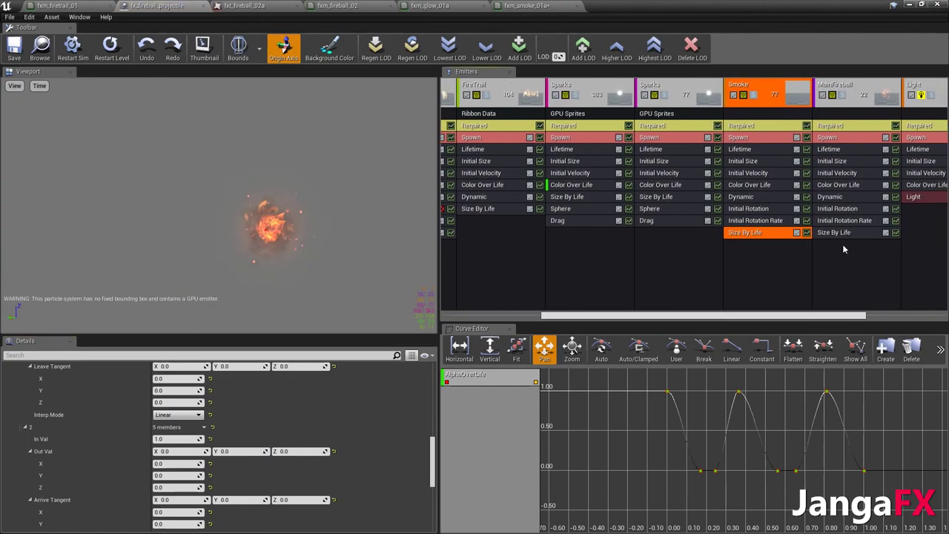
scroll(119, 460, down, 4)
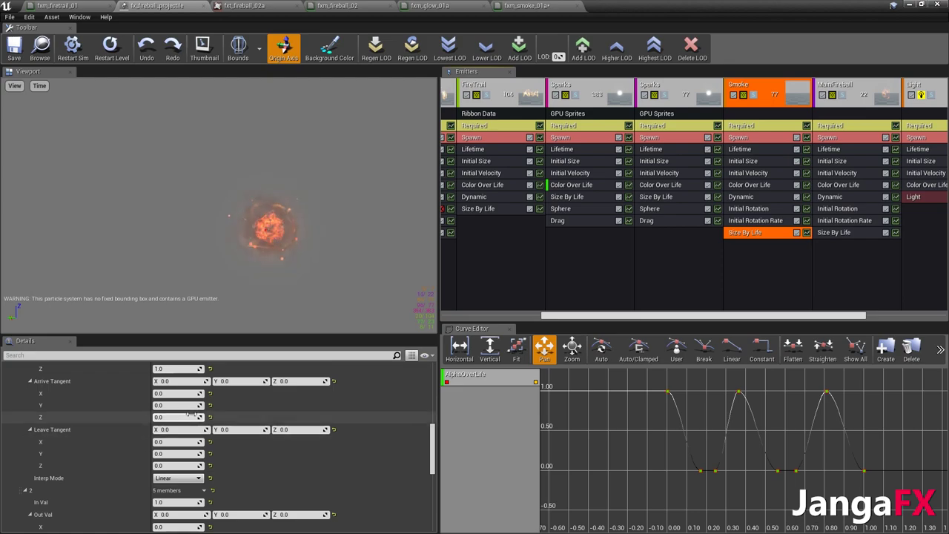
click(181, 369)
text(.4)
key(Return)
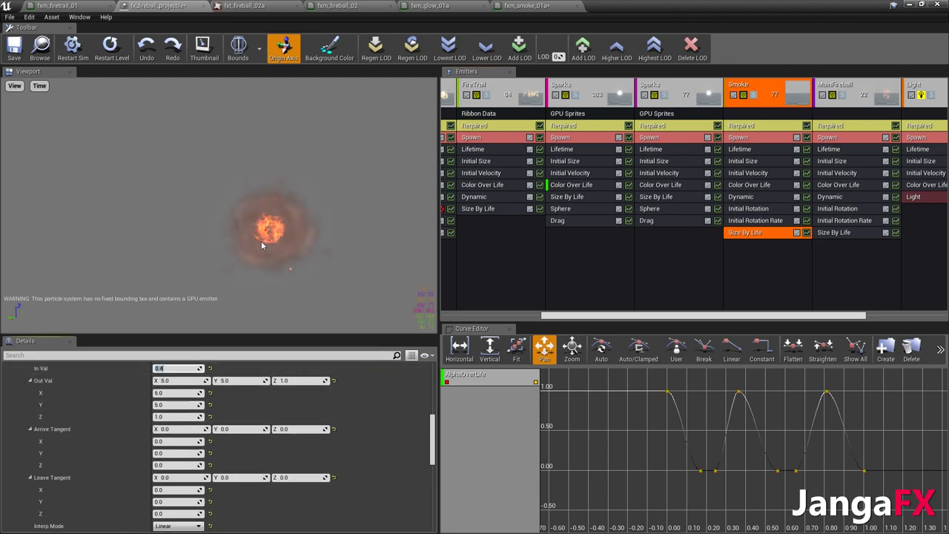
click(181, 369)
text(.5)
key(Return)
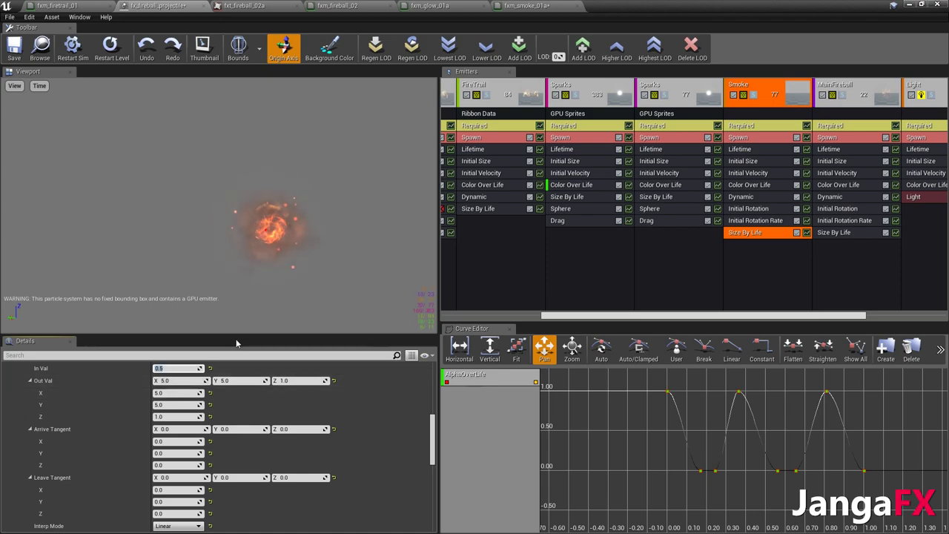
Save the particle system and move the fireball along its Y axis in the level to about 3136 to check the trail
click(14, 48)
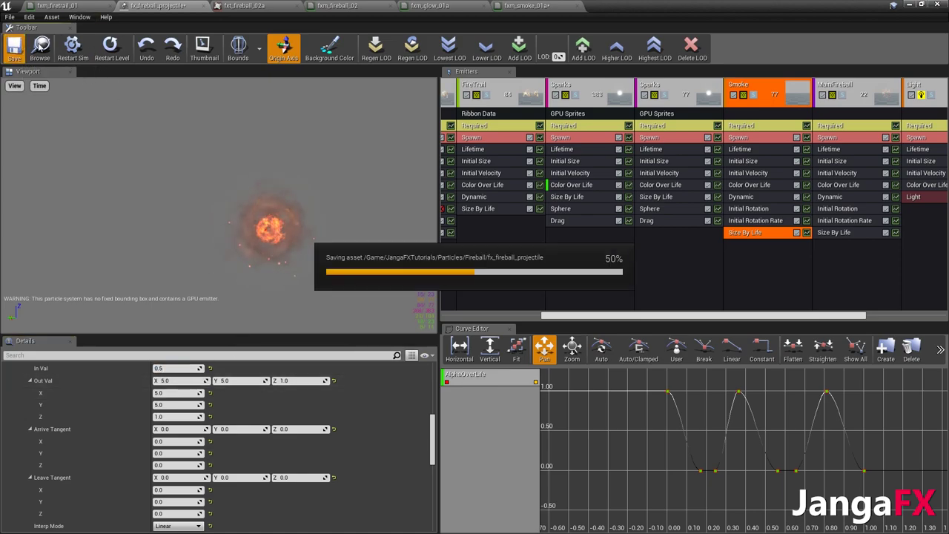
click(909, 5)
click(857, 7)
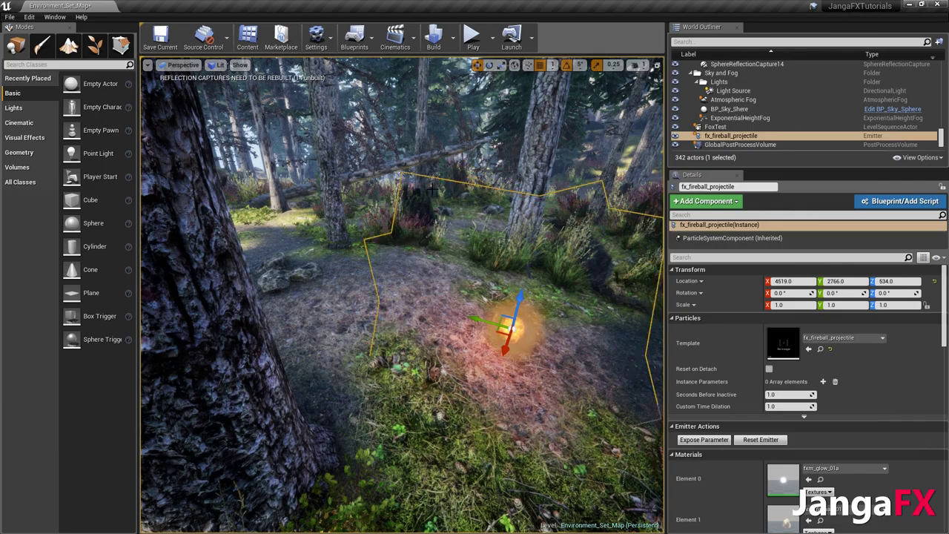
drag(148, 236, 193, 245)
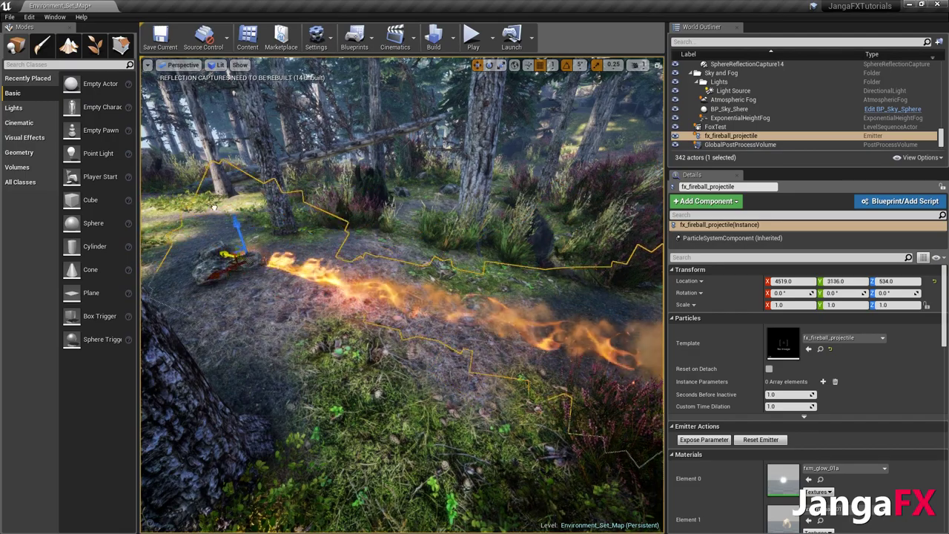
Reopen the fireball particle system and set the In Val of point 1 in the Smoke emitter's Size By Life to 0.75
click(248, 37)
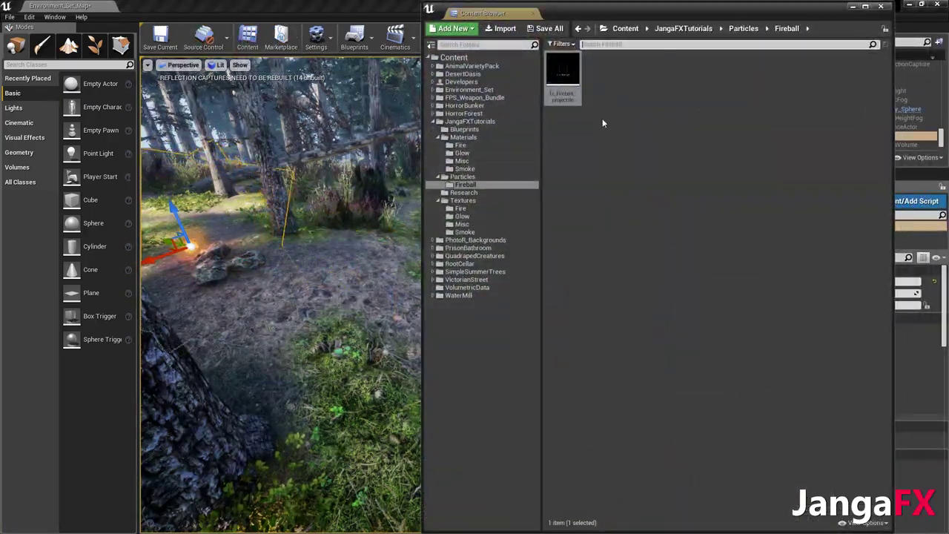
double_click(563, 76)
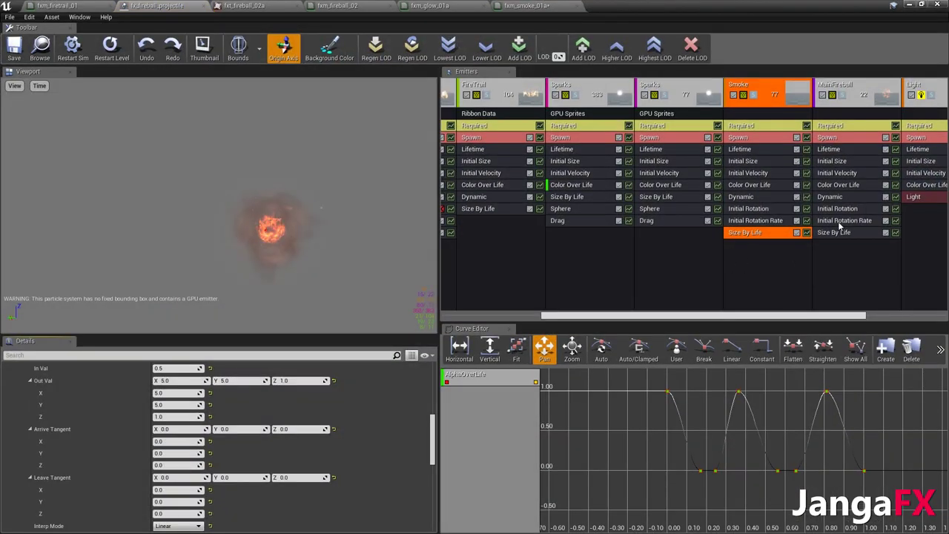
text(7)
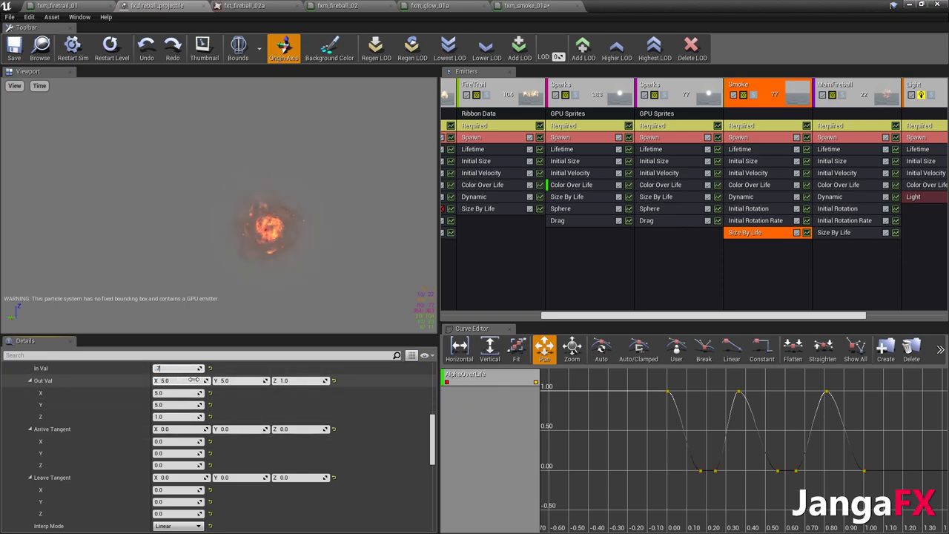
key(Return)
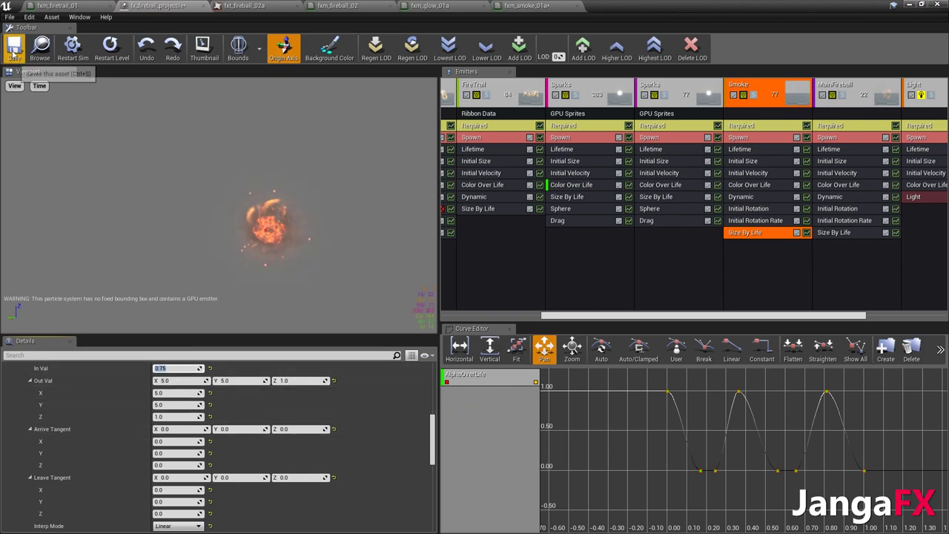
Save the fireball particle system and delete the fx_fireball_projectile emitter placed in the forest level
click(14, 54)
click(908, 5)
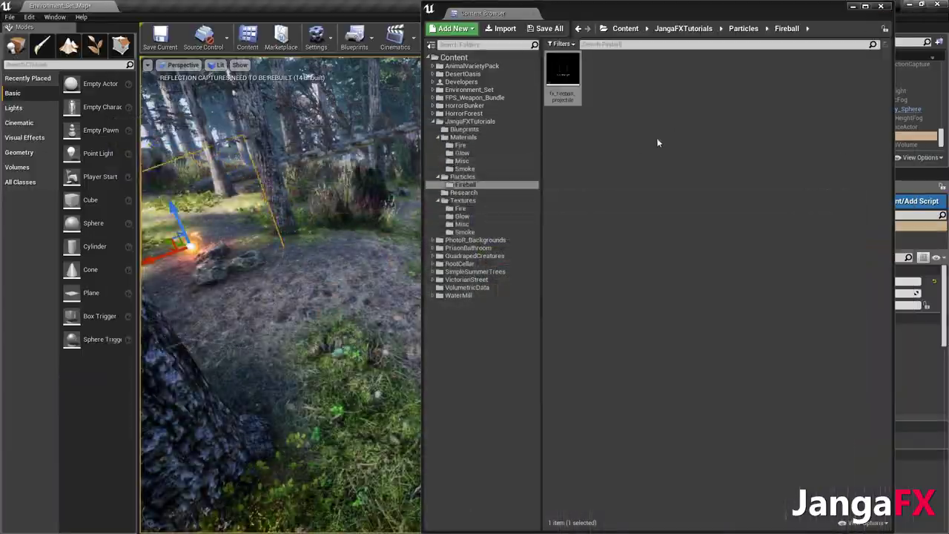
click(853, 7)
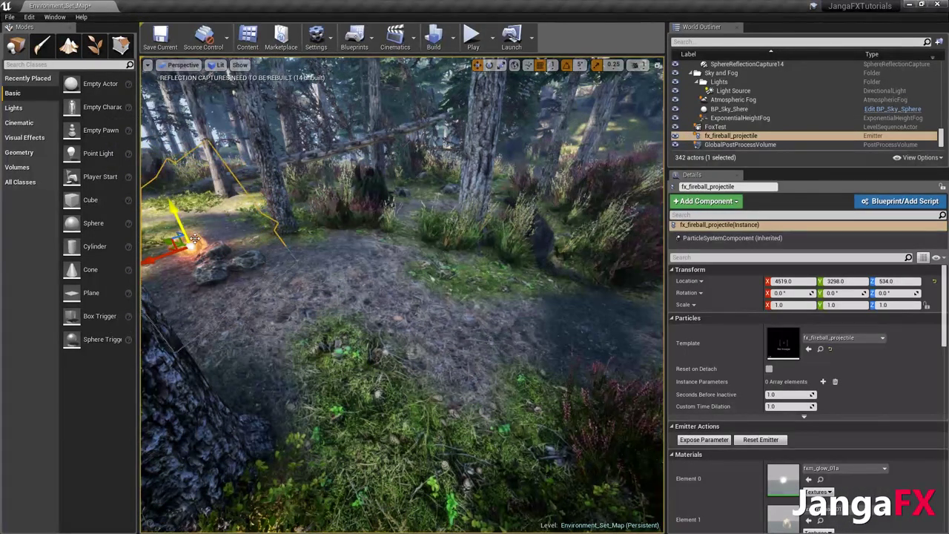
key(Delete)
Play the forest level, examine the flying fireballs and their smoke trail from several distances, and stop the session
click(472, 36)
click(471, 62)
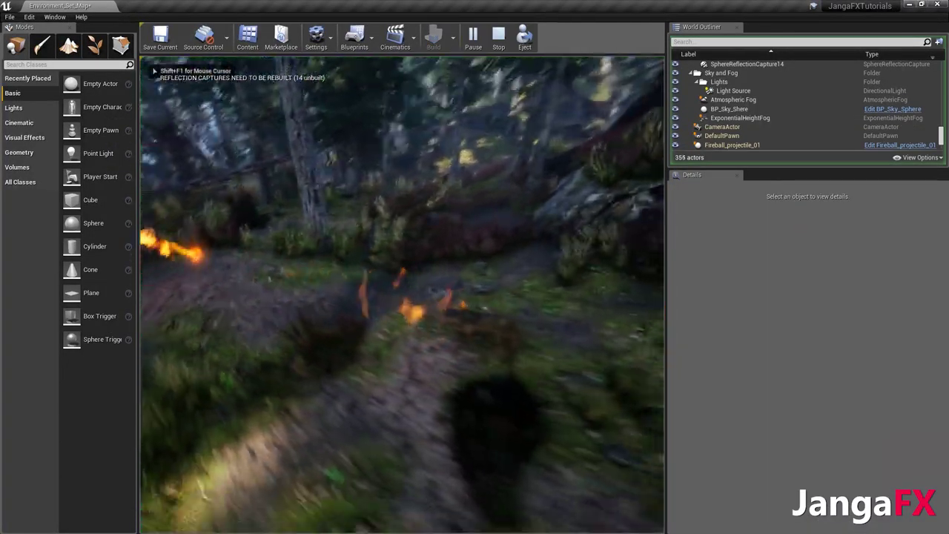
key(w)
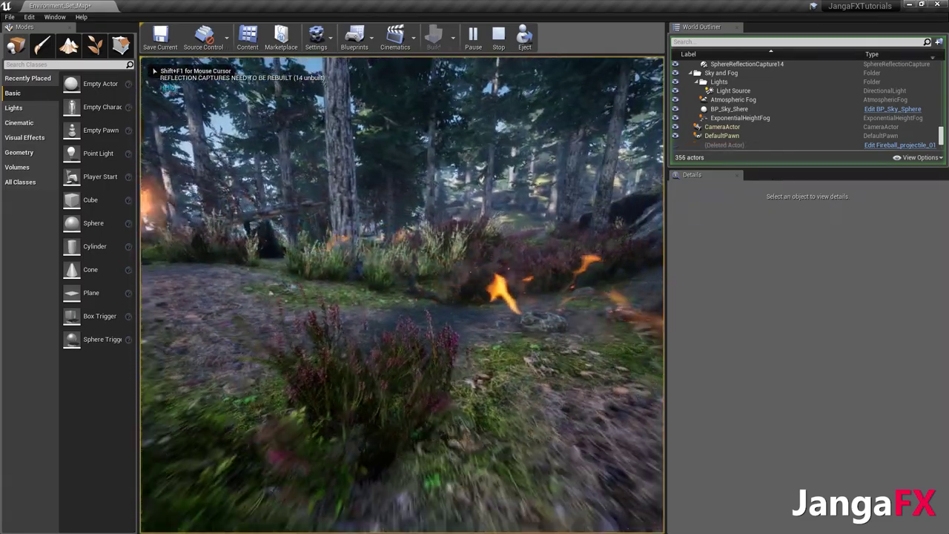
key(s)
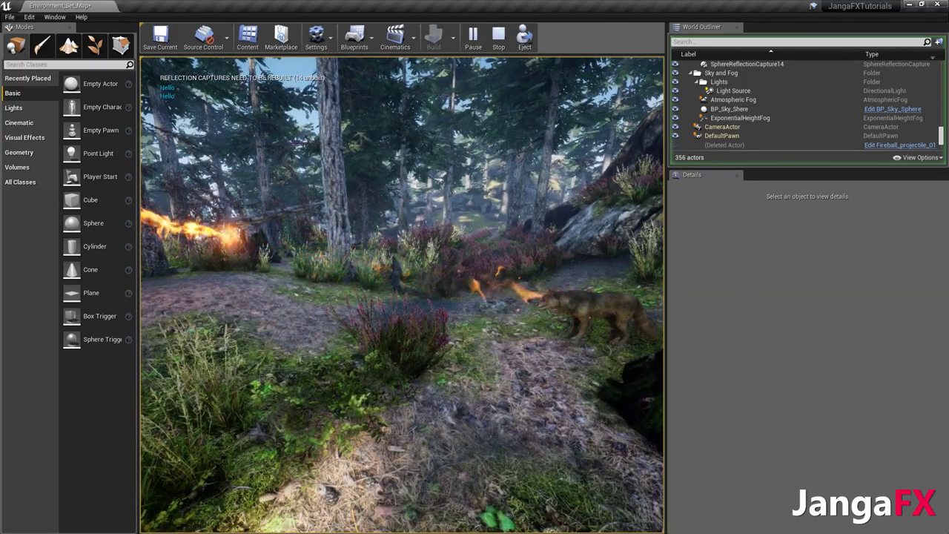
key(Escape)
Reopen the fireball particle system and set the Out Val of point 0 in the Smoke emitter's Alpha Over Life to 2
click(248, 37)
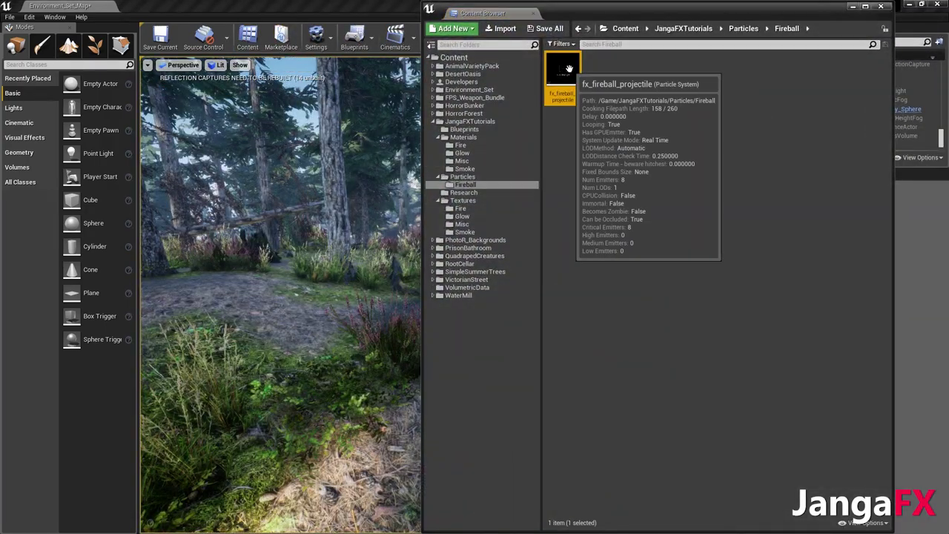
double_click(562, 72)
click(742, 150)
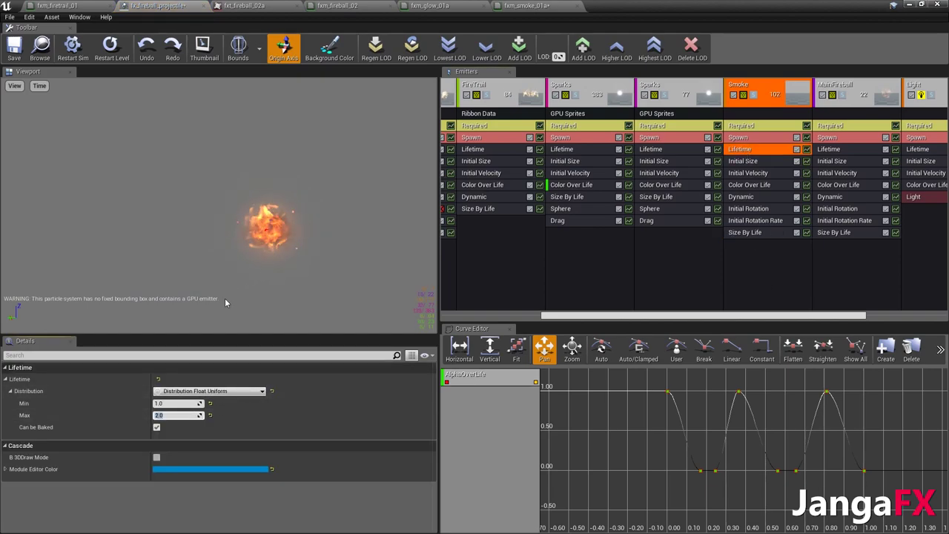
click(754, 186)
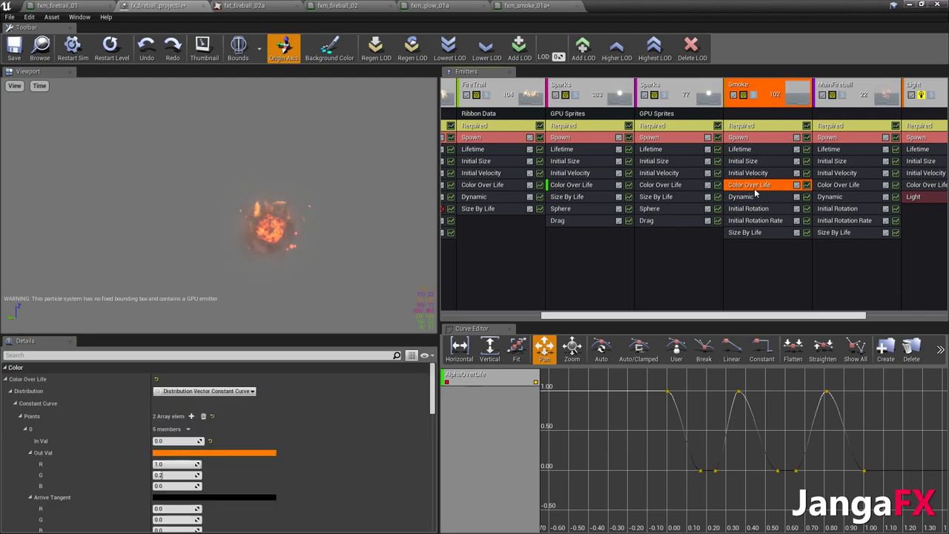
scroll(219, 469, down, 10)
scroll(220, 469, down, 10)
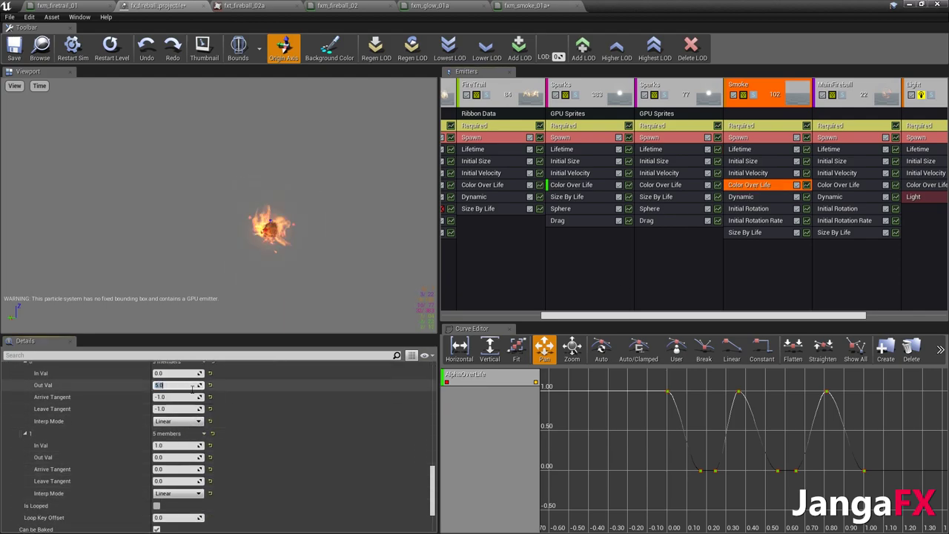
text(2)
key(Return)
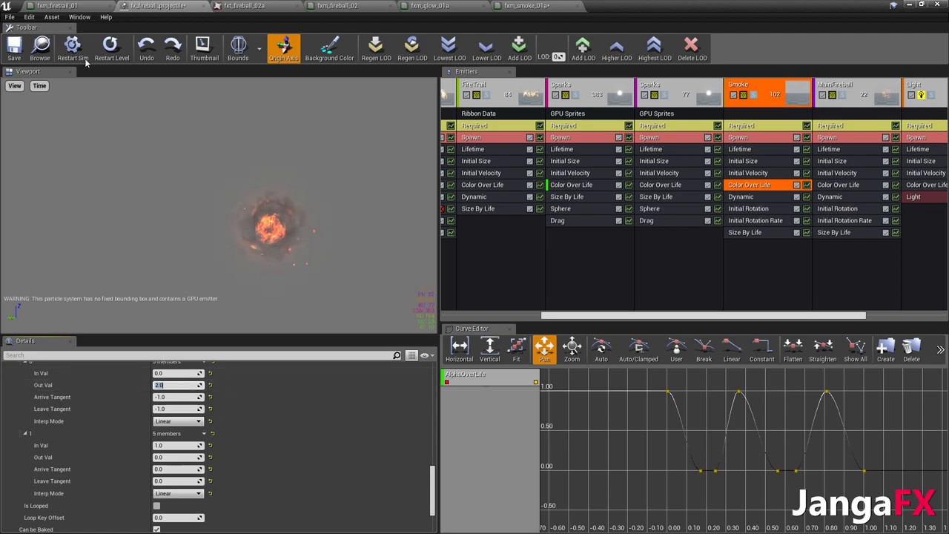
Save the particle system and play the level to check the smoke's opacity
click(22, 50)
click(932, 5)
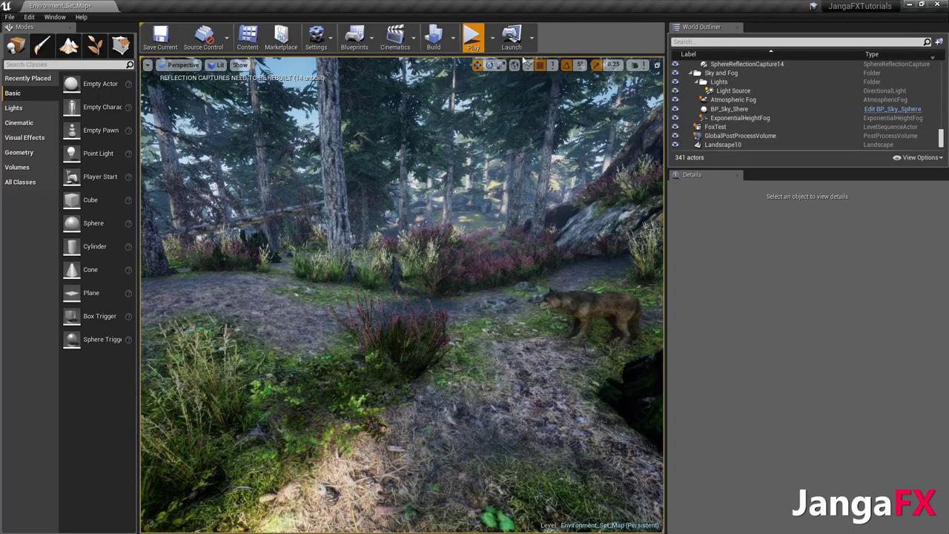
key(alt+p)
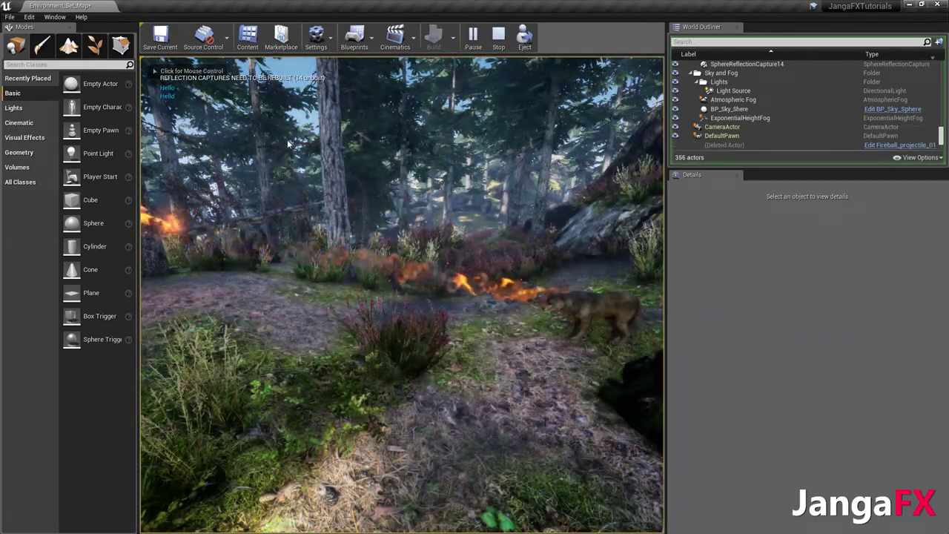
Reopen the fireball particle system, move the Smoke emitter to the first place before MainGlow, and save
click(248, 35)
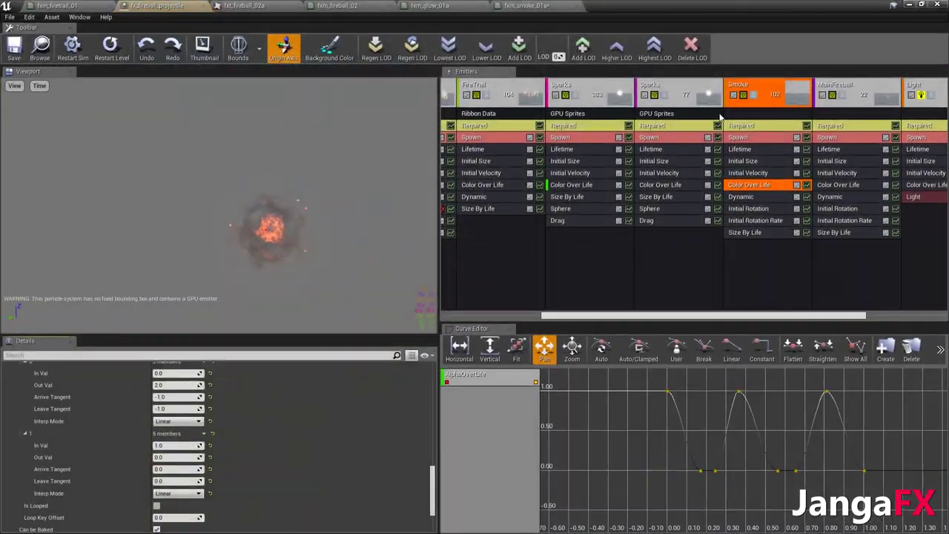
click(776, 95)
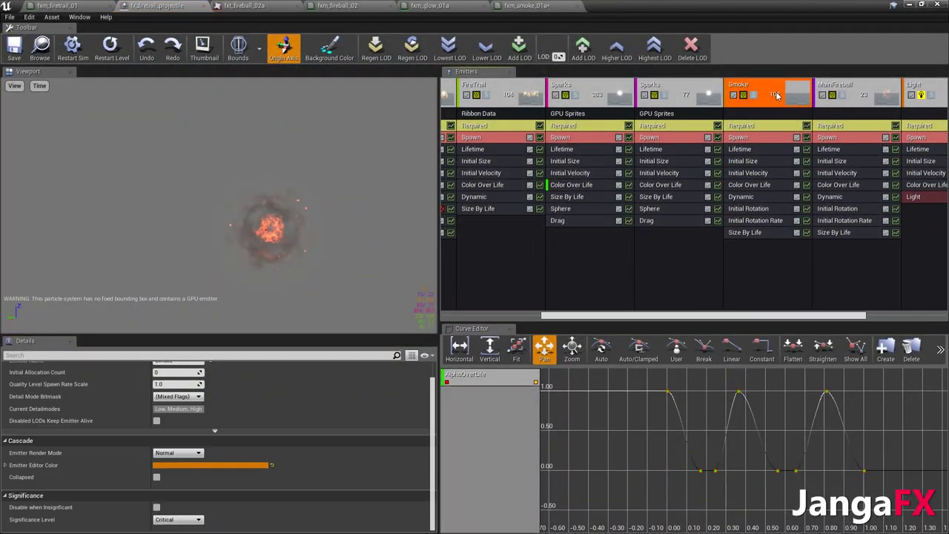
key(Left)
key(Left)
key(Left)
key(Left)
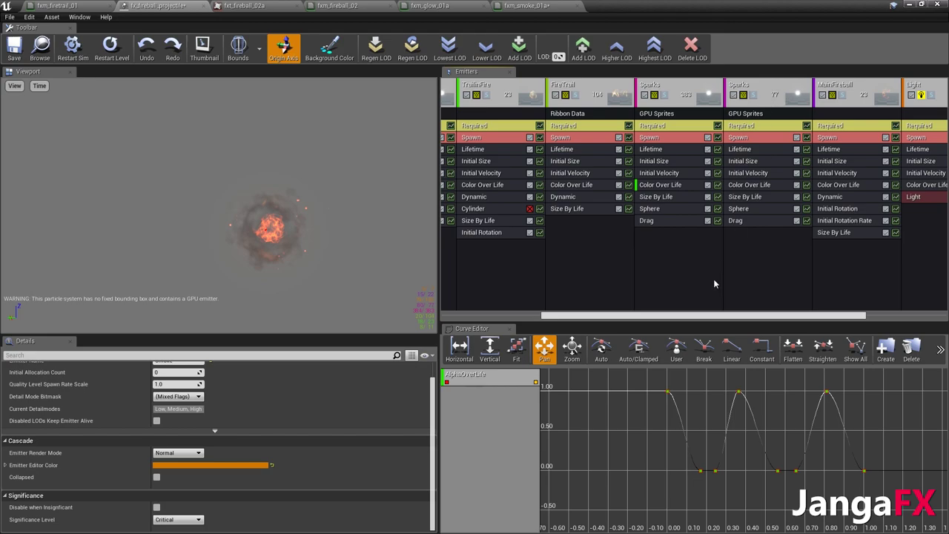
drag(652, 317, 458, 310)
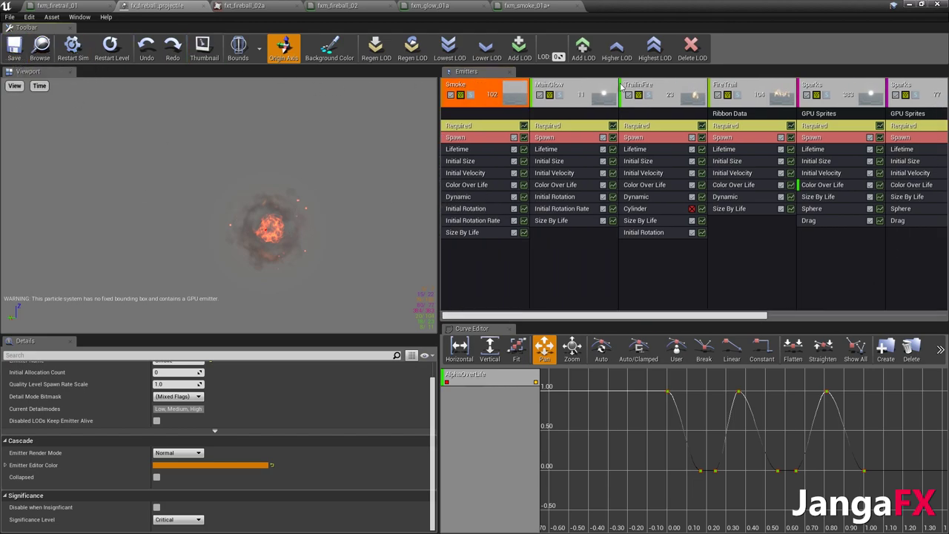
Return to the running level, fly closer to the fireballs to examine the smoke behind the flames, and stop playing
click(909, 5)
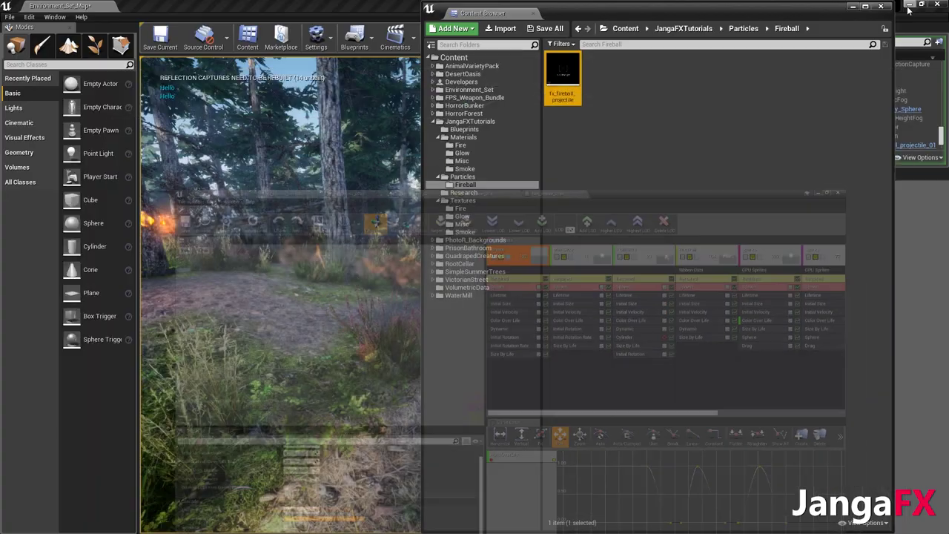
click(854, 6)
click(521, 65)
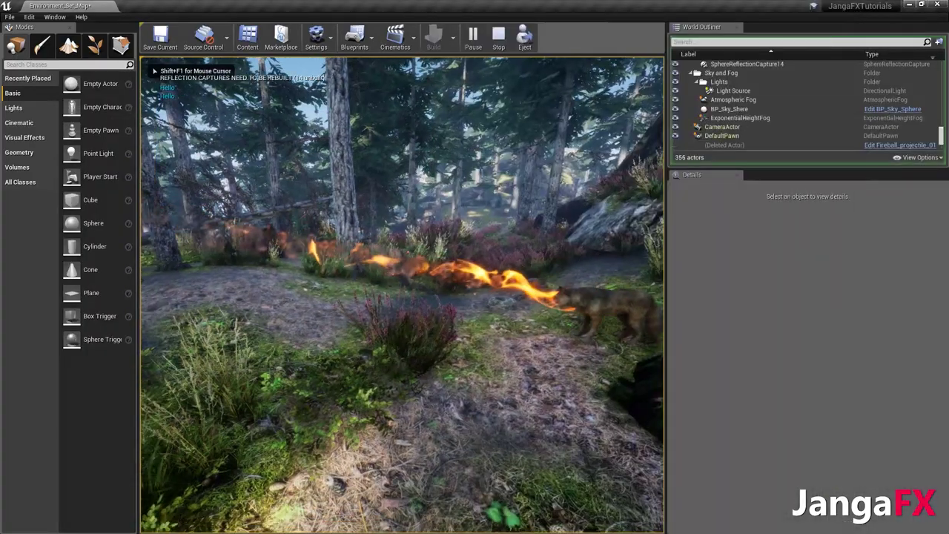
key(w)
key(d)
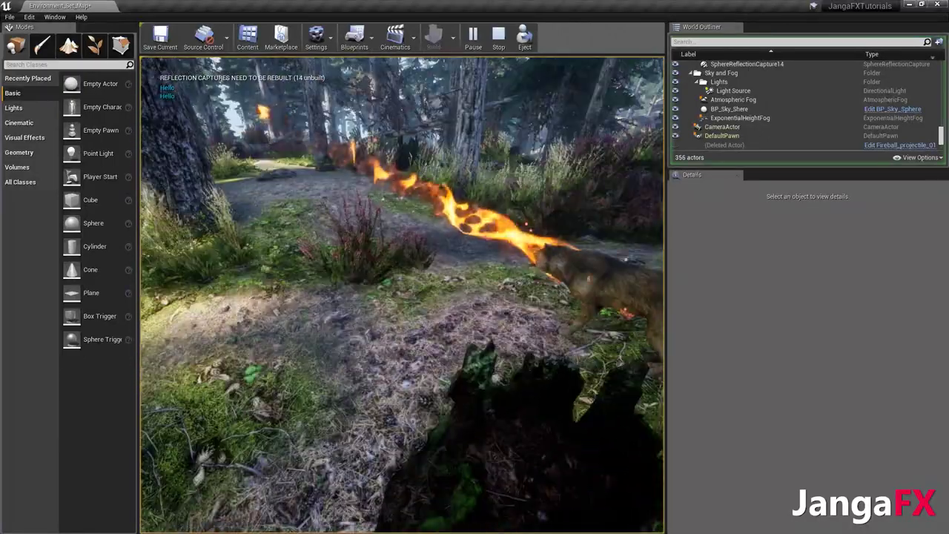
key(Escape)
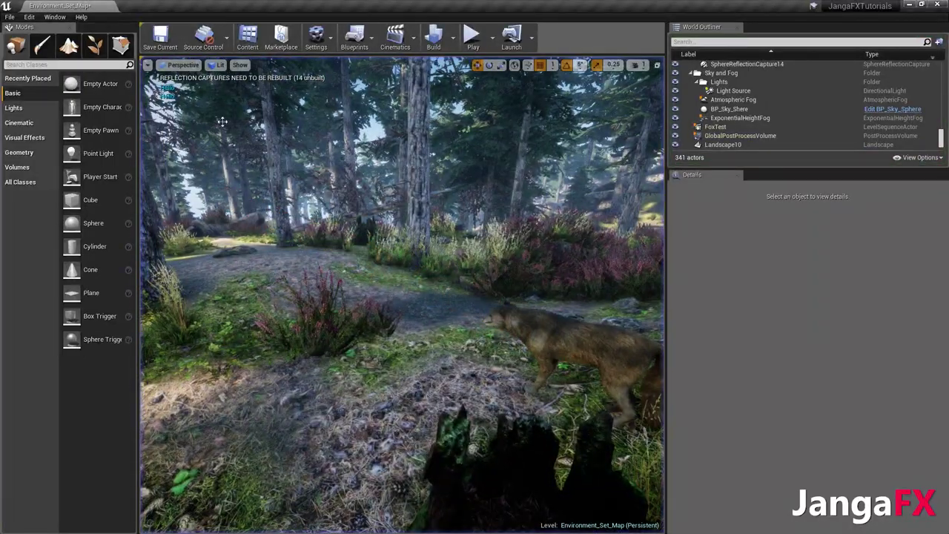
Reopen the fireball particle system, set the Out Val of point 0 in the Smoke's Alpha Over Life to 1.25, and save
click(247, 37)
double_click(563, 83)
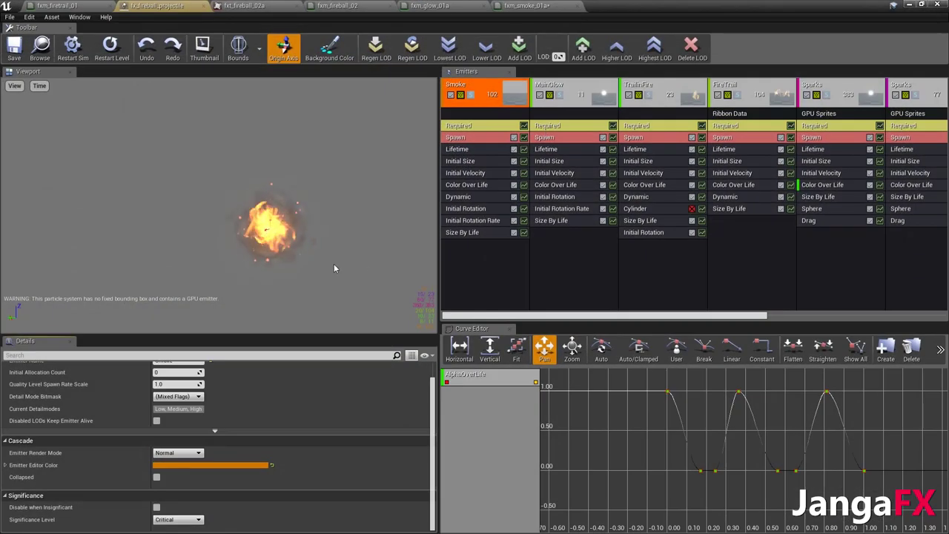
click(484, 233)
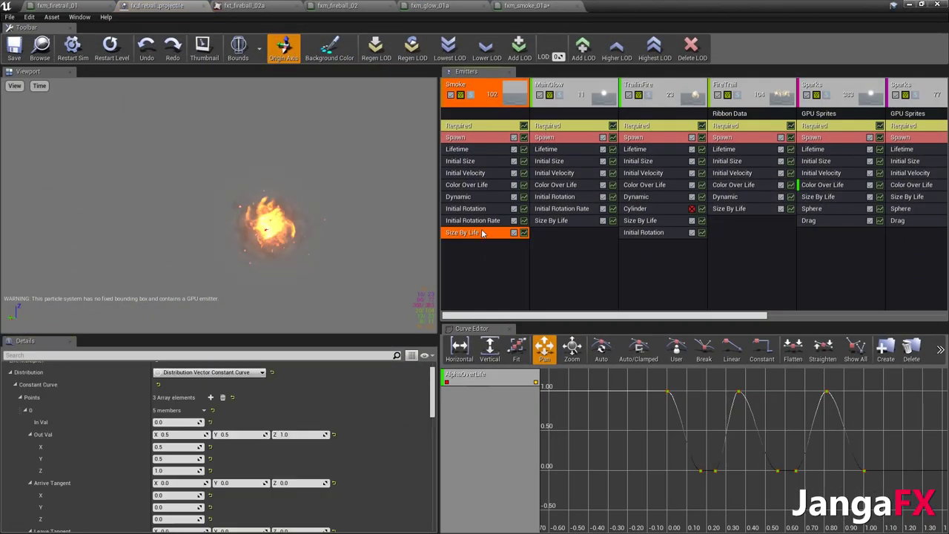
click(475, 187)
scroll(263, 458, down, 4)
scroll(198, 480, down, 6)
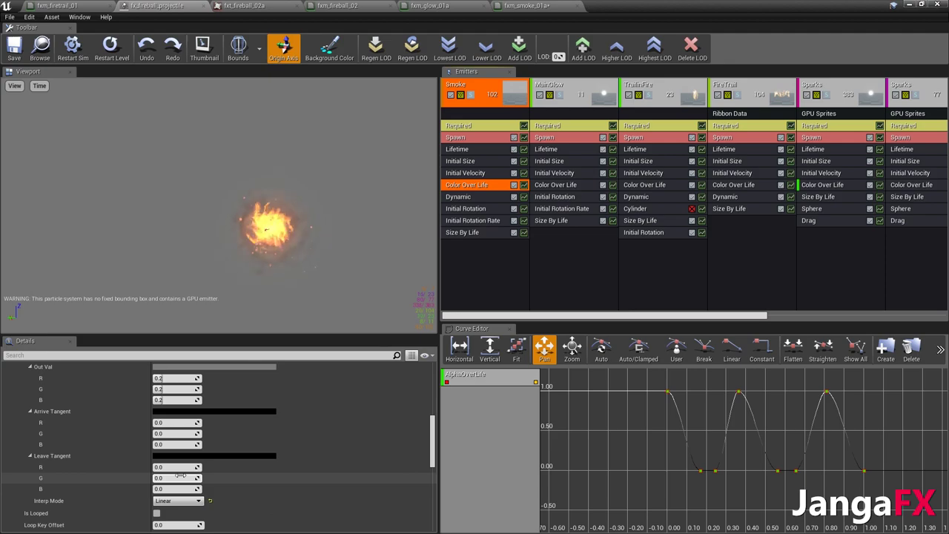
click(171, 509)
text(1)
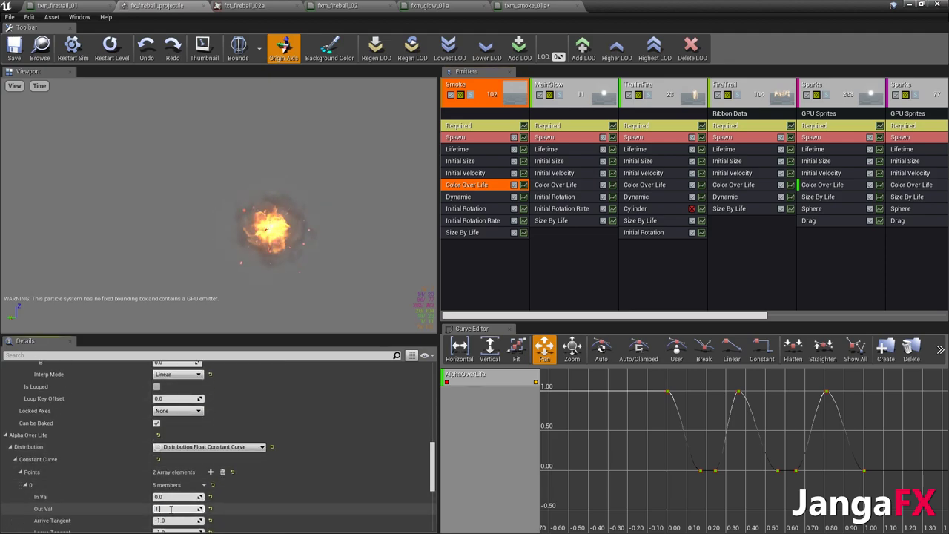
text(.25)
key(Return)
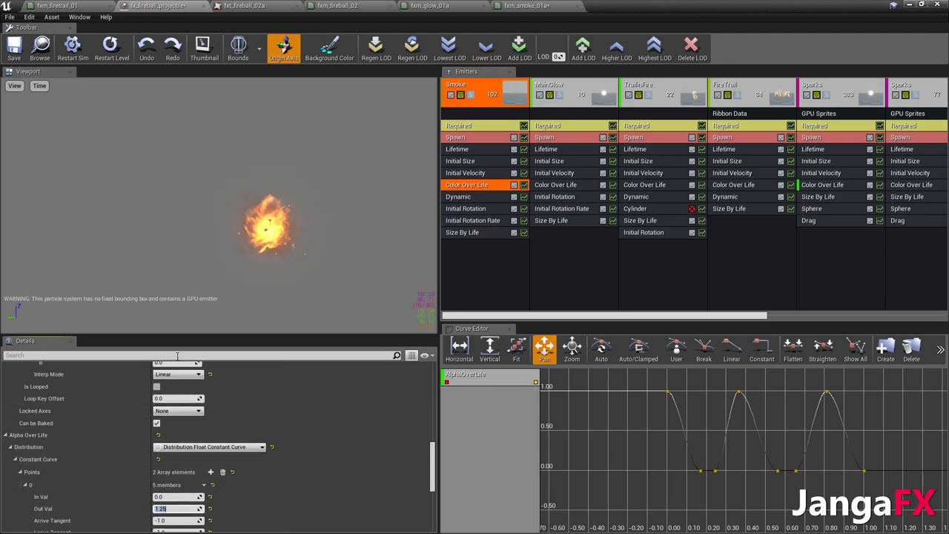
click(11, 47)
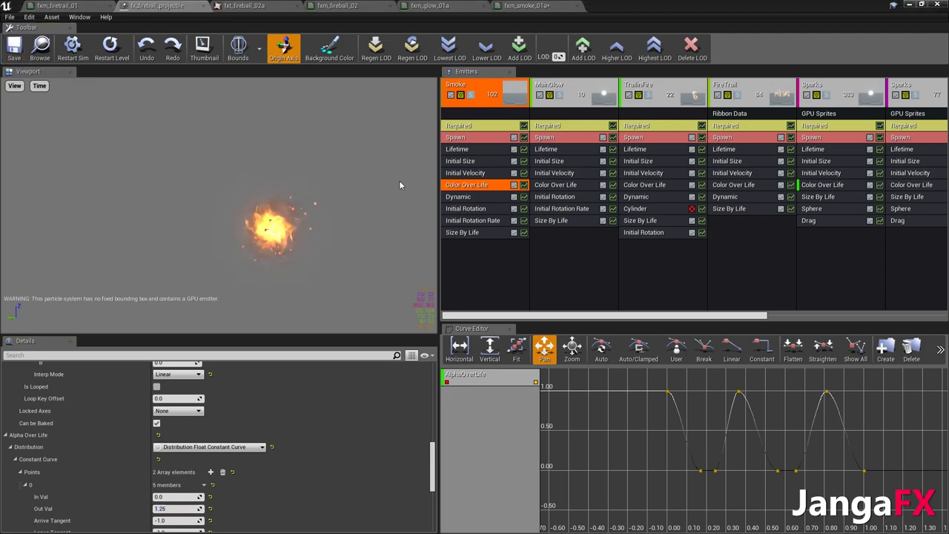
Set the Out Val X and Y of point 1 in the Smoke emitter's Size By Life to 8.0 and save
click(469, 232)
scroll(212, 451, down, 5)
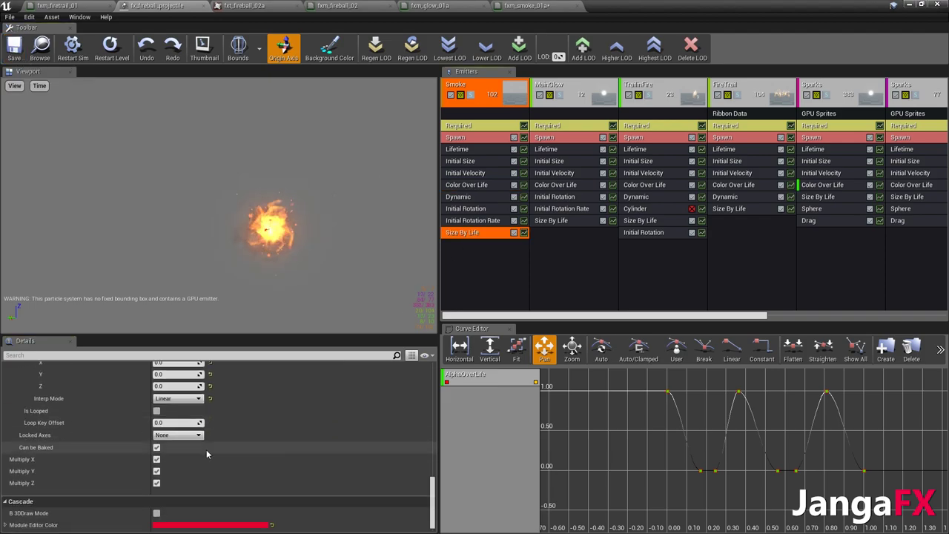
scroll(173, 439, up, 4)
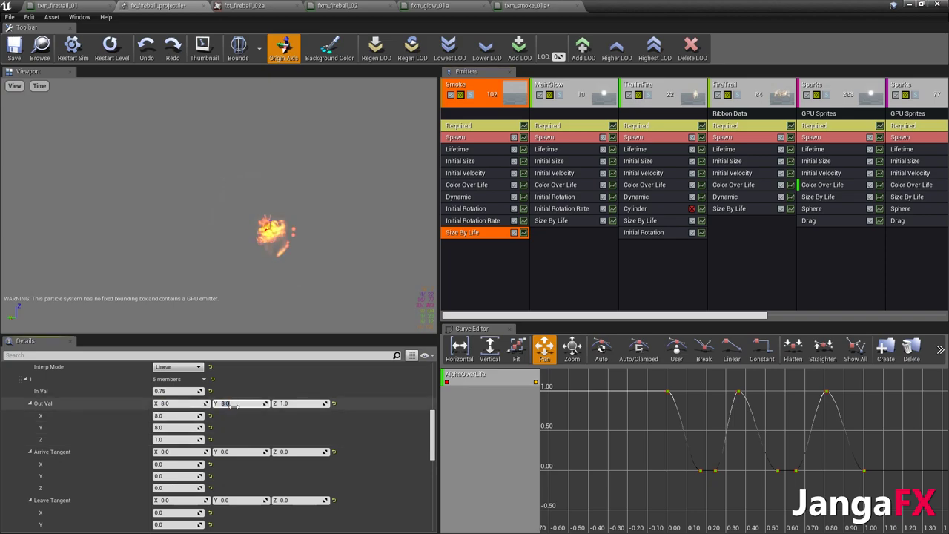
click(16, 46)
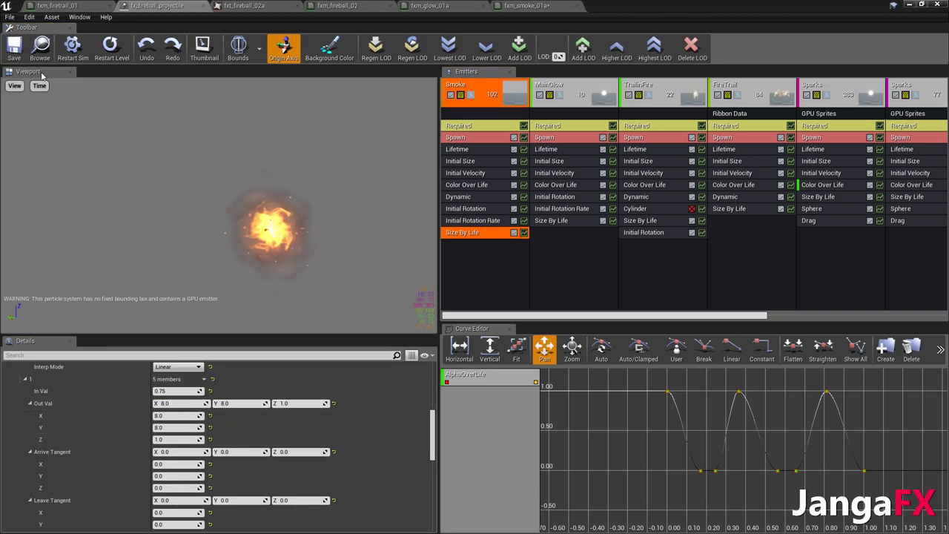
Close the particle editor, play the forest level, and fly around the fireballs to examine the larger smoke trail
click(936, 4)
click(853, 6)
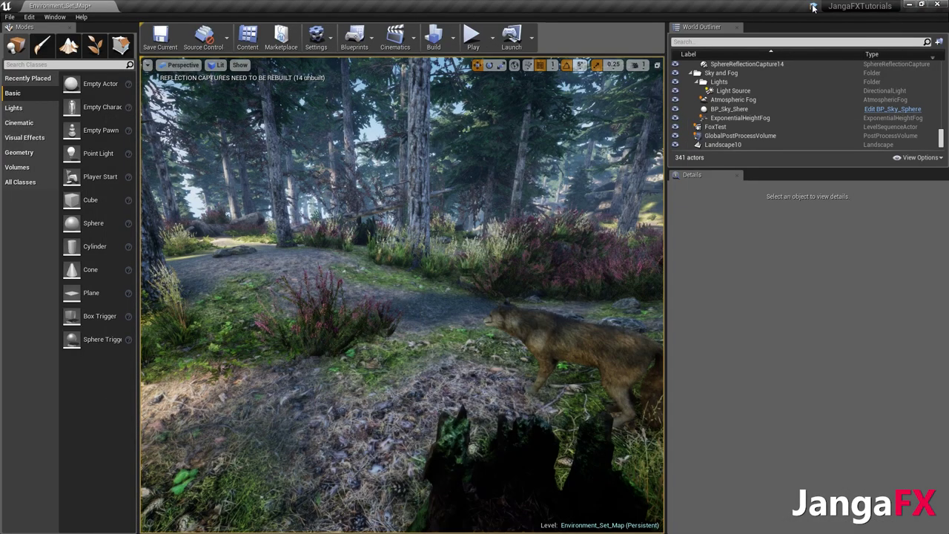
click(472, 39)
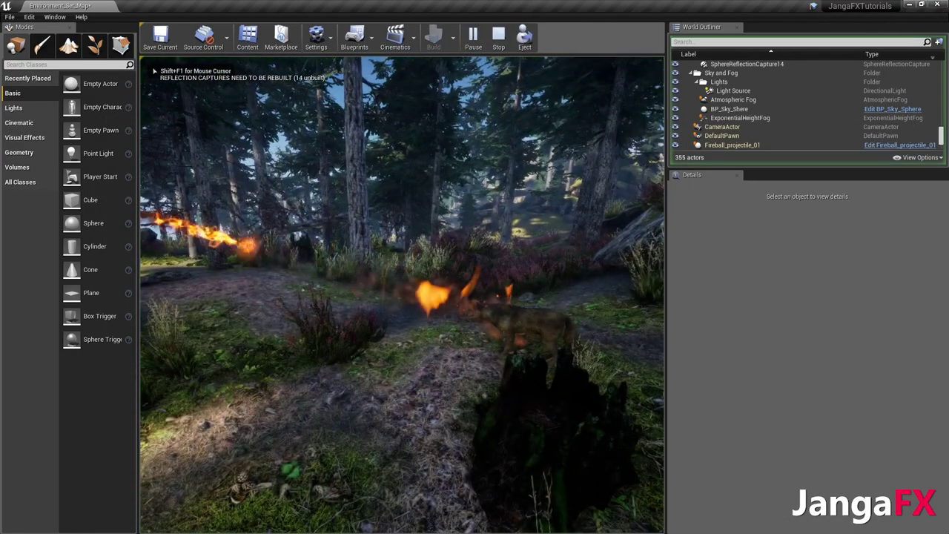
key(s)
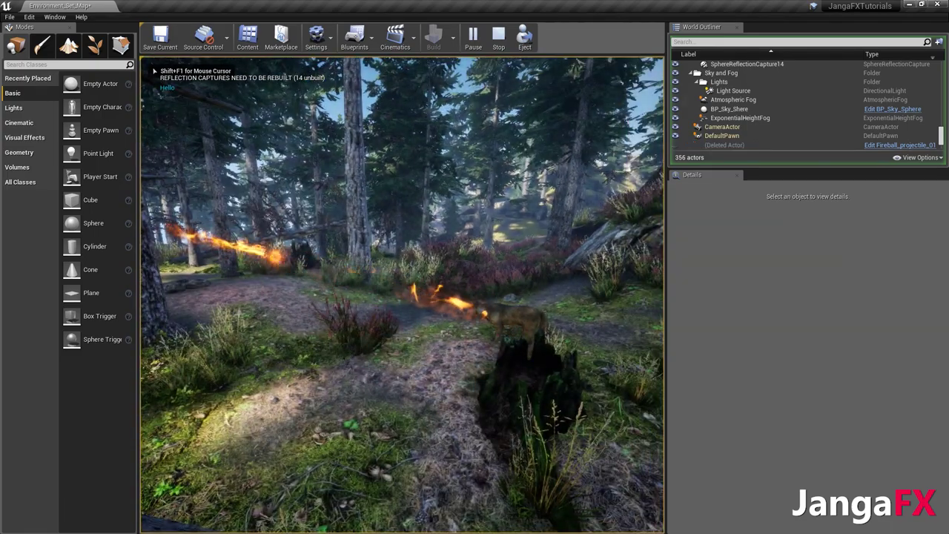
key(w)
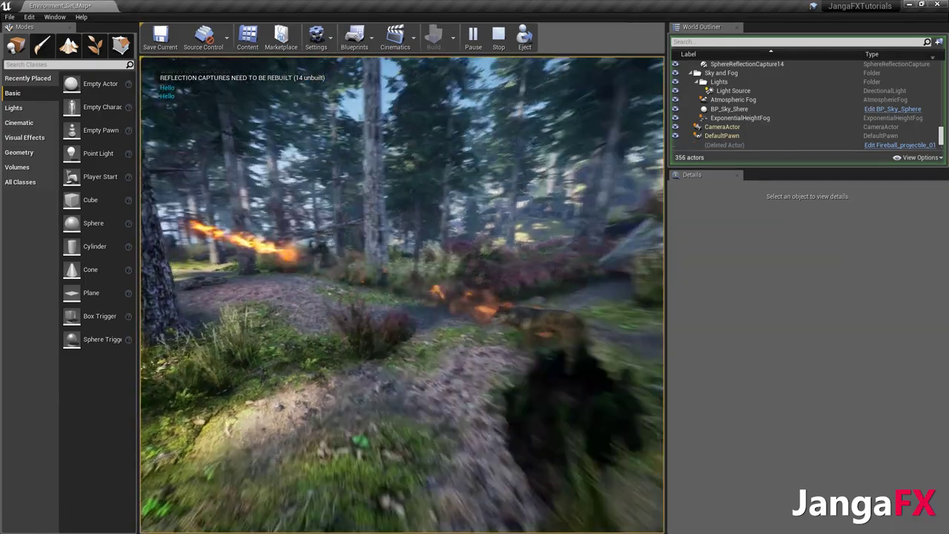
key(w)
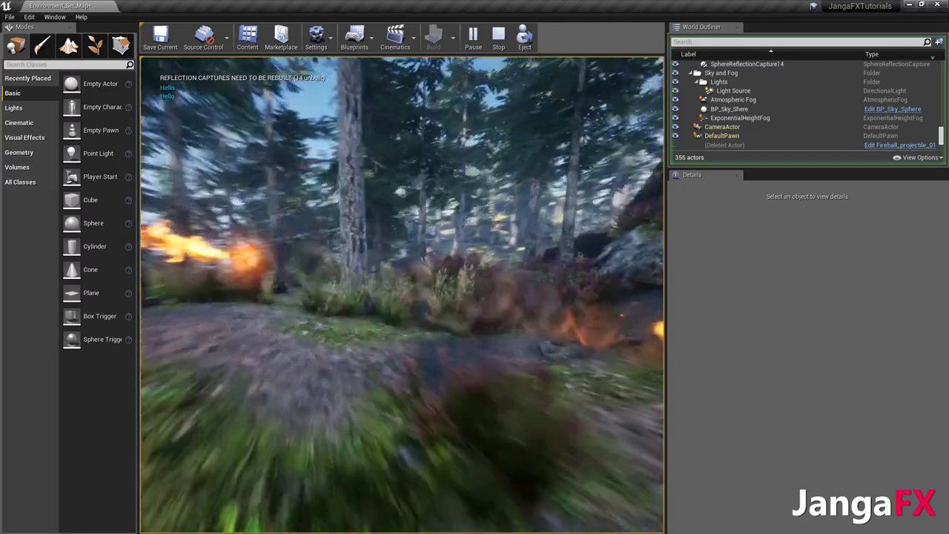
key(s)
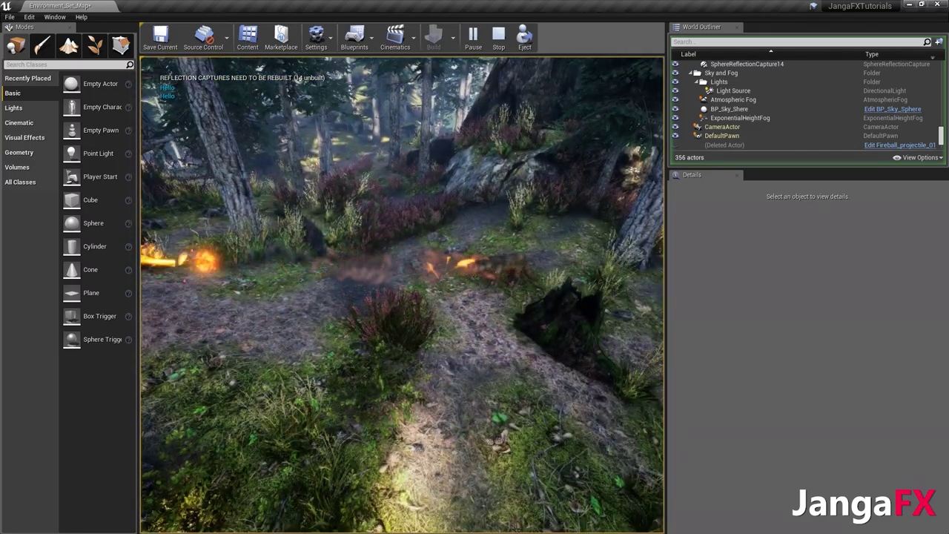
Stop playing, reopen the fireball particle system, and look across its emitters through to Light
key(Escape)
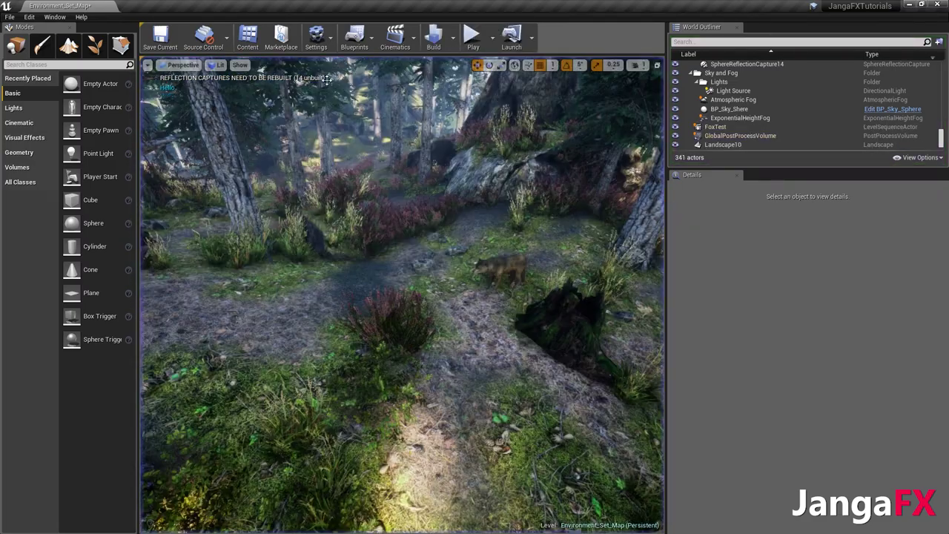
click(247, 37)
double_click(562, 74)
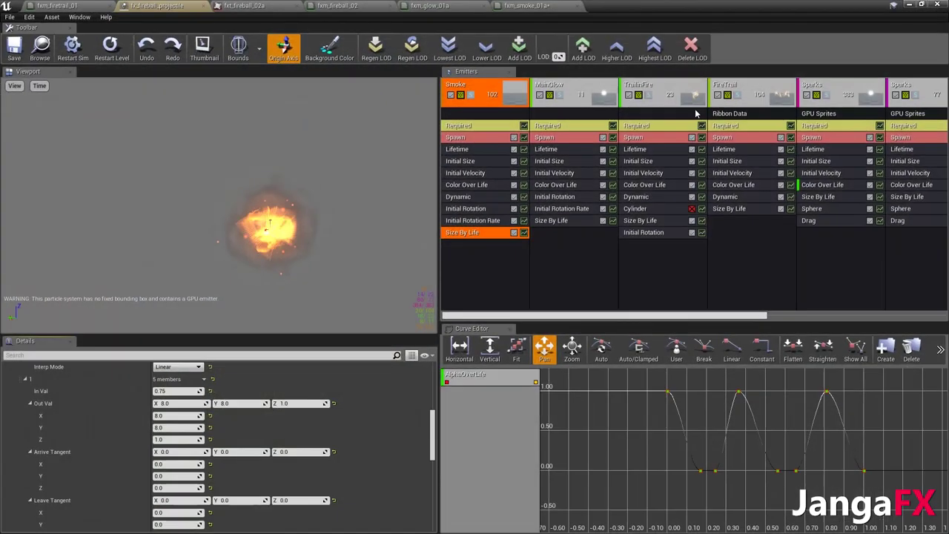
scroll(705, 315, down, 5)
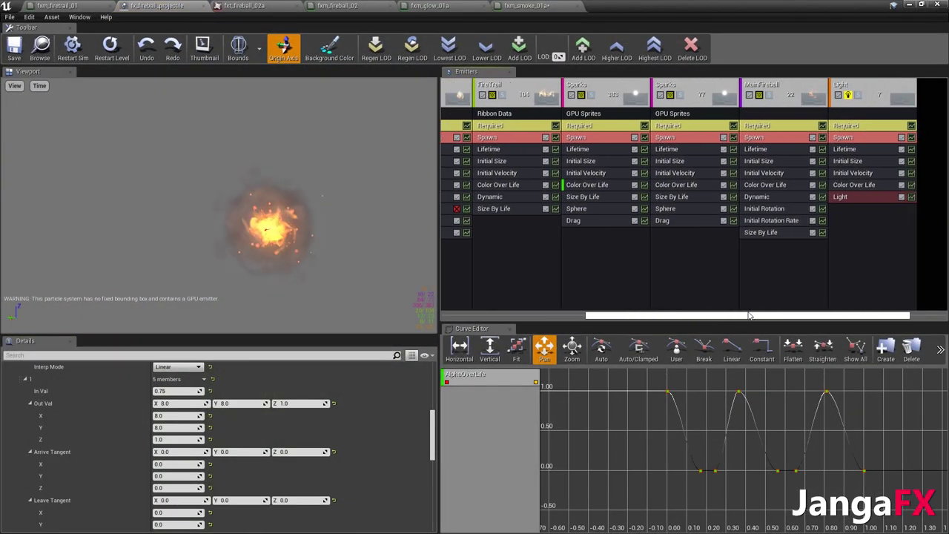
scroll(698, 315, up, 3)
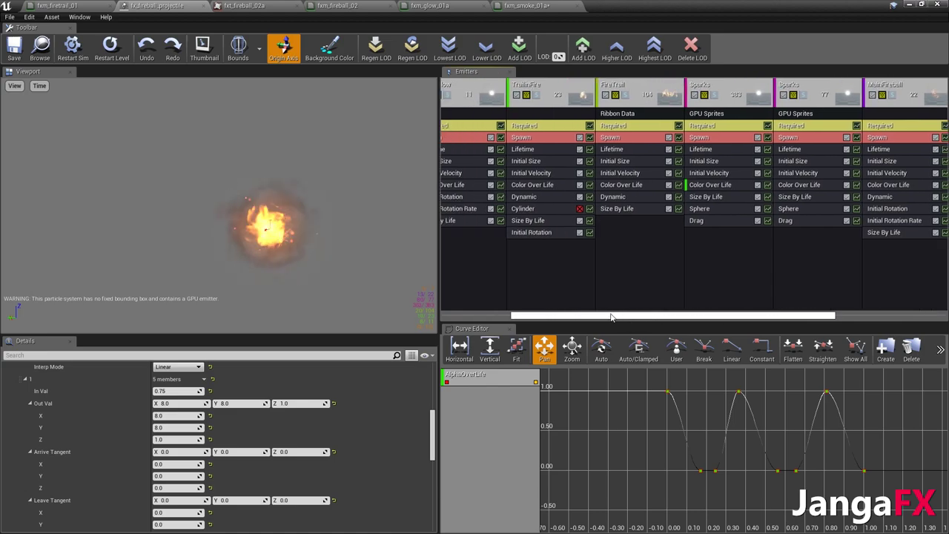
Save the particle system, play the forest level to examine the fireball trail, and stop playing
click(14, 46)
click(910, 5)
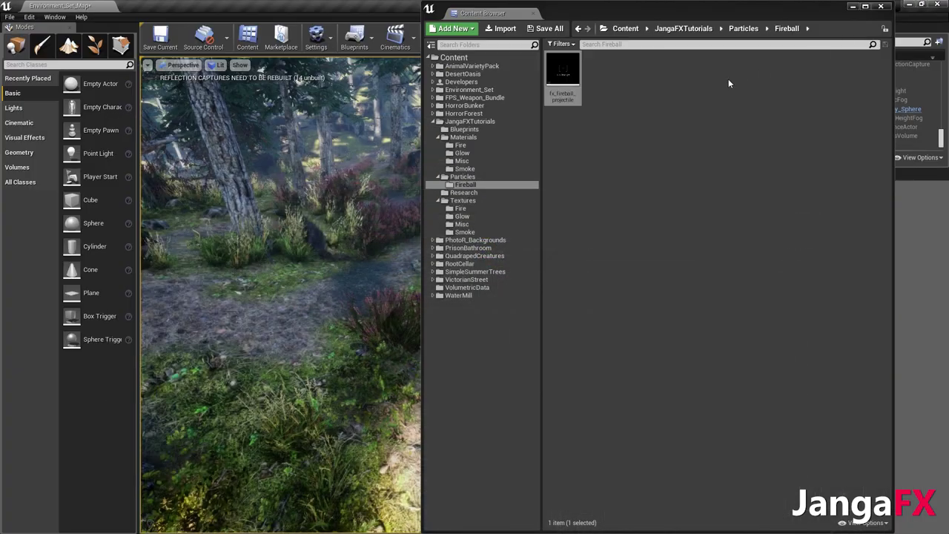
click(854, 7)
click(472, 37)
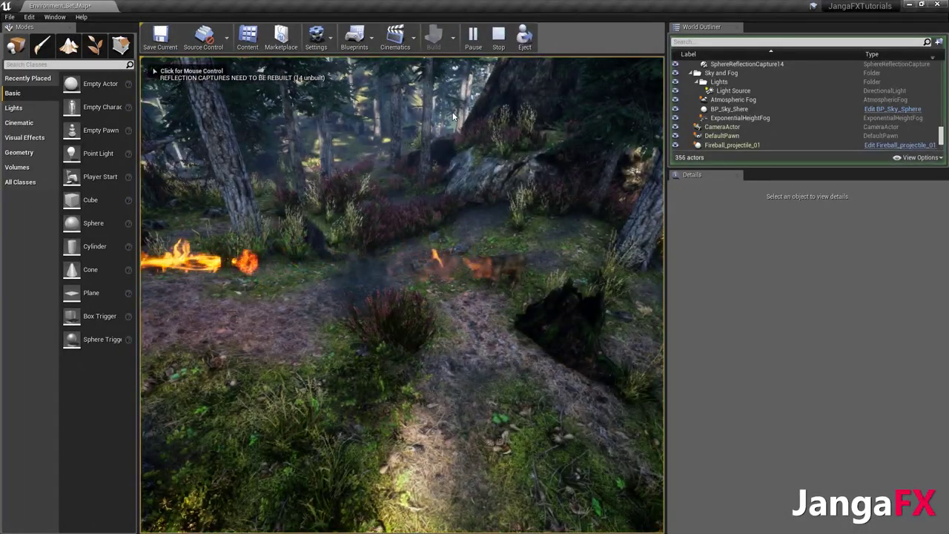
click(454, 117)
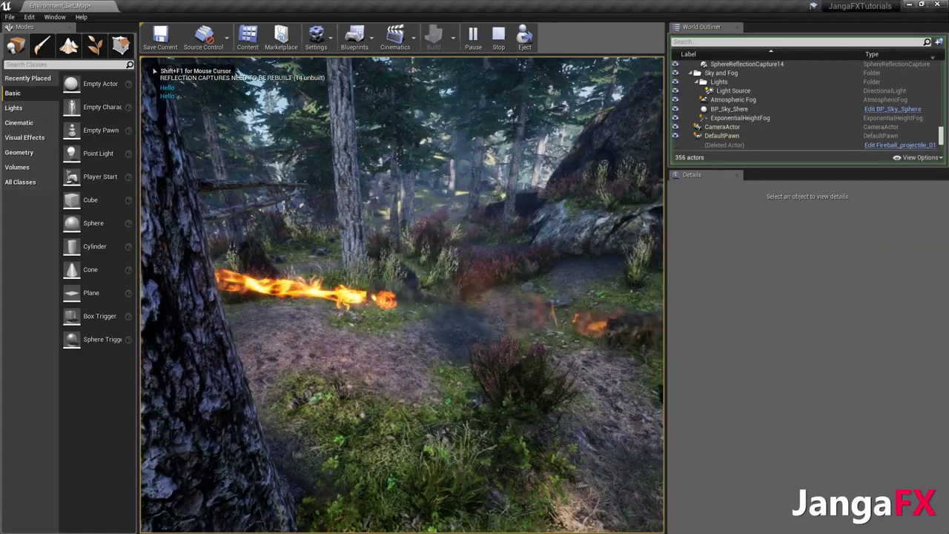
key(Escape)
Reopen the fireball particle system, set the Out Val of point 0 in MainGlow's Alpha Over Life to 0.005, and save
click(256, 44)
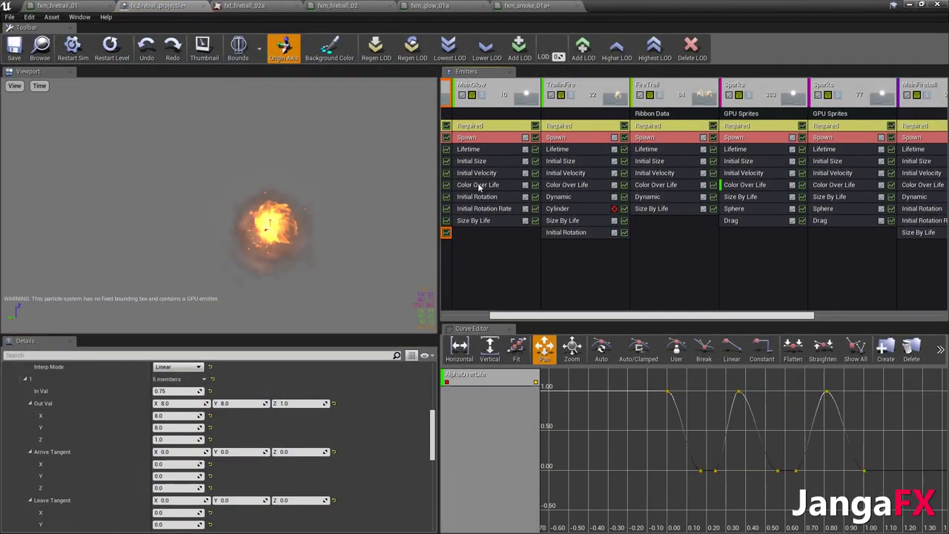
click(479, 186)
scroll(280, 423, down, 15)
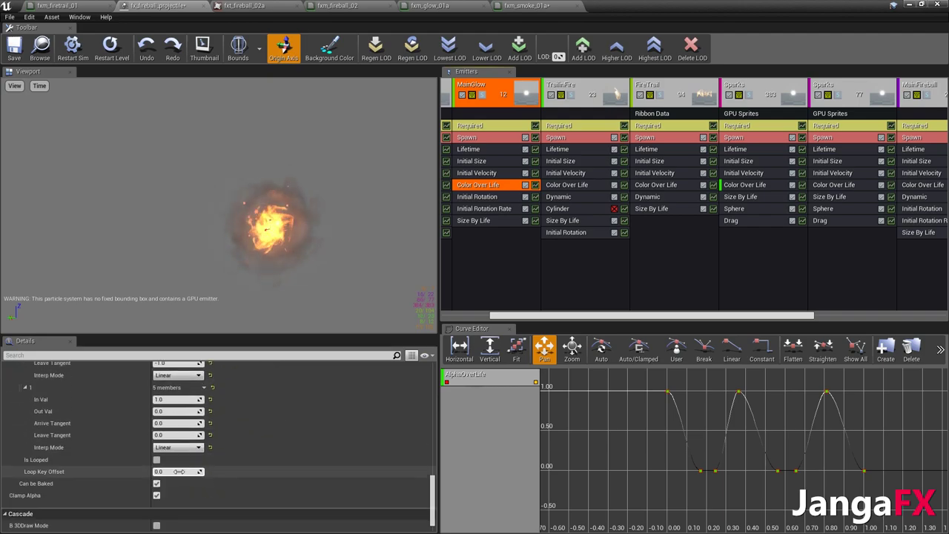
scroll(180, 464, up, 4)
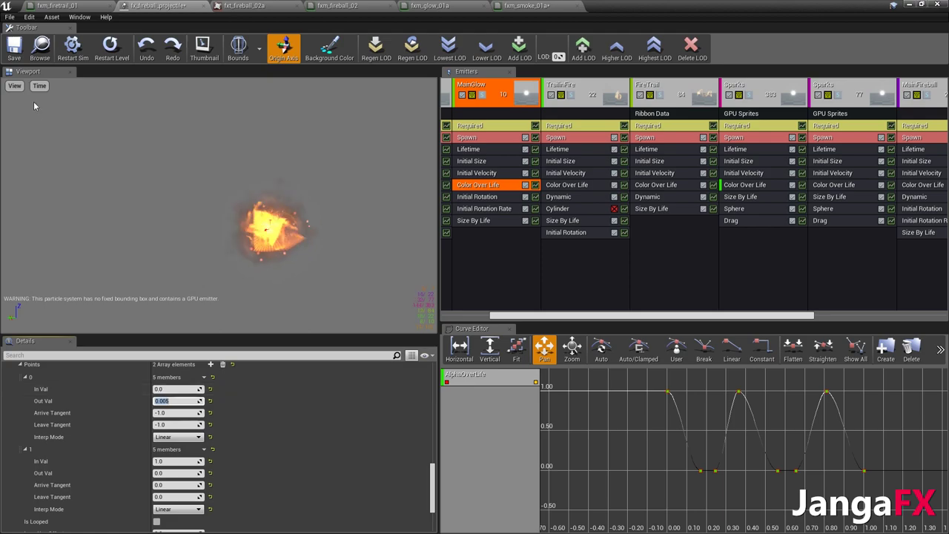
Return to the forest level, play it, and fly around the fireballs to examine the glow and smoke
click(908, 5)
click(852, 6)
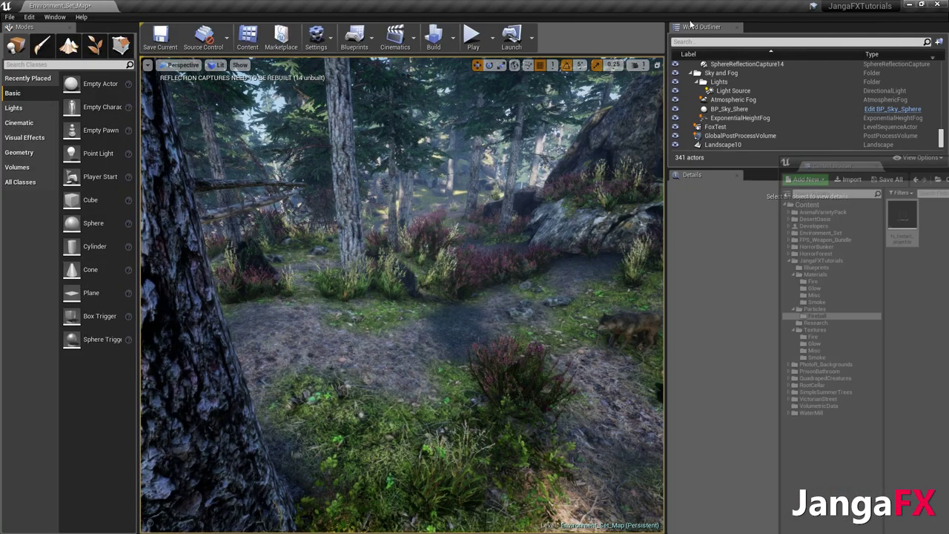
click(484, 31)
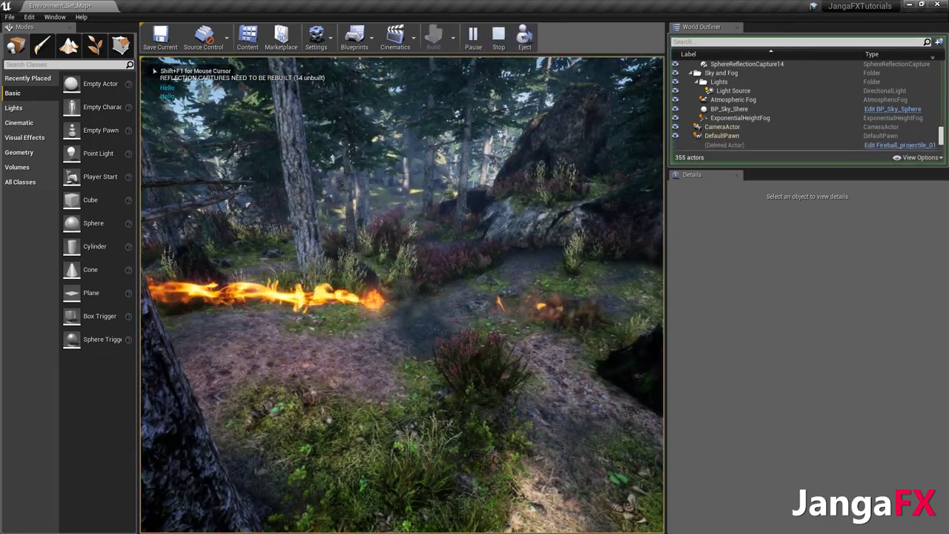
key(w)
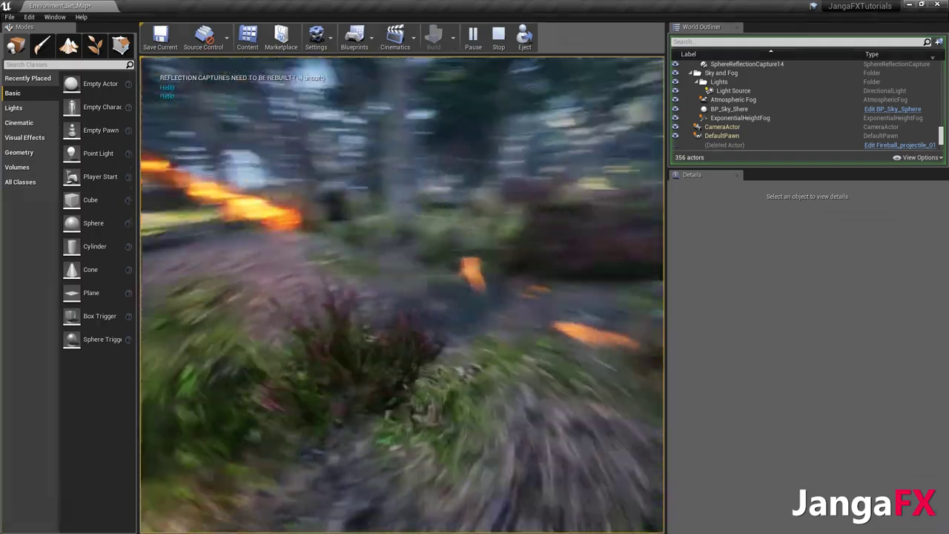
key(w)
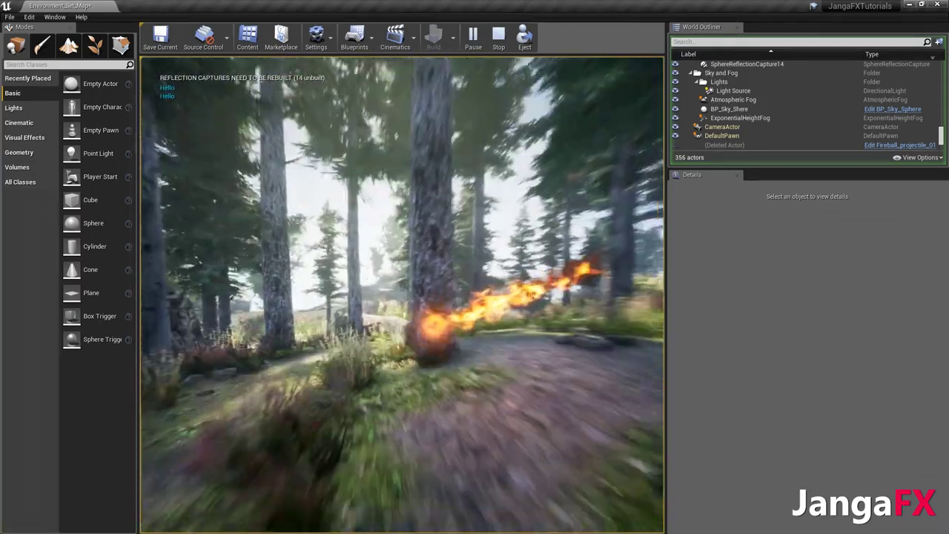
key(s)
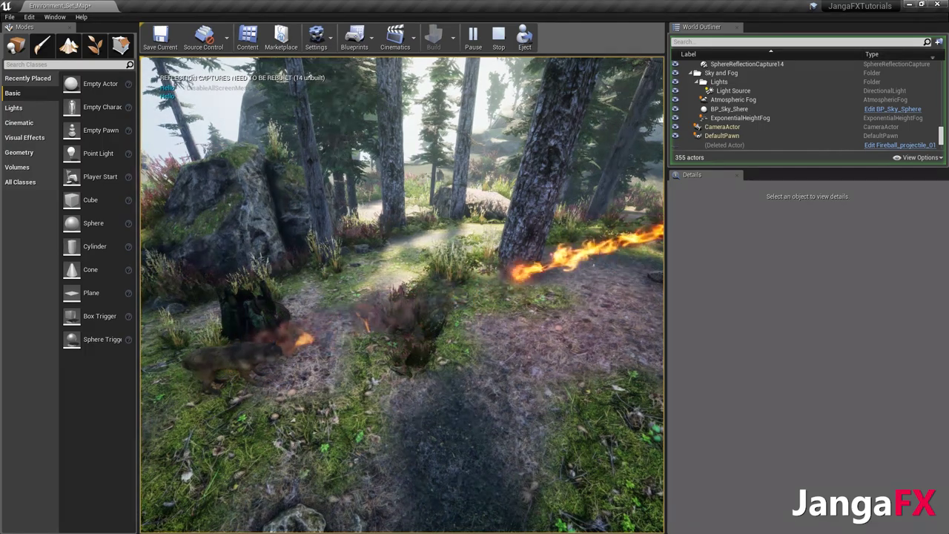
key(w)
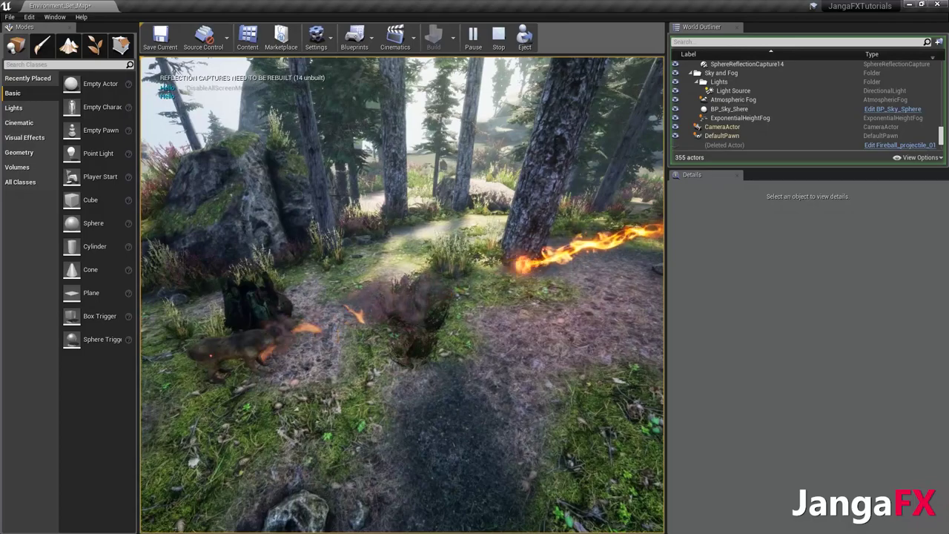
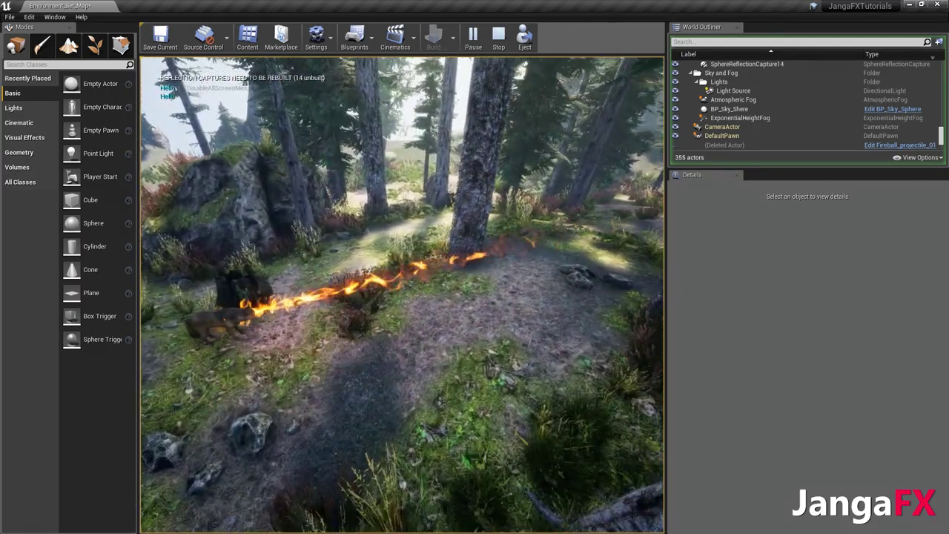
Stop playing, reopen the particle system, add a third point to the Smoke's Alpha Over Life curve, and expand all its points
key(Escape)
click(245, 34)
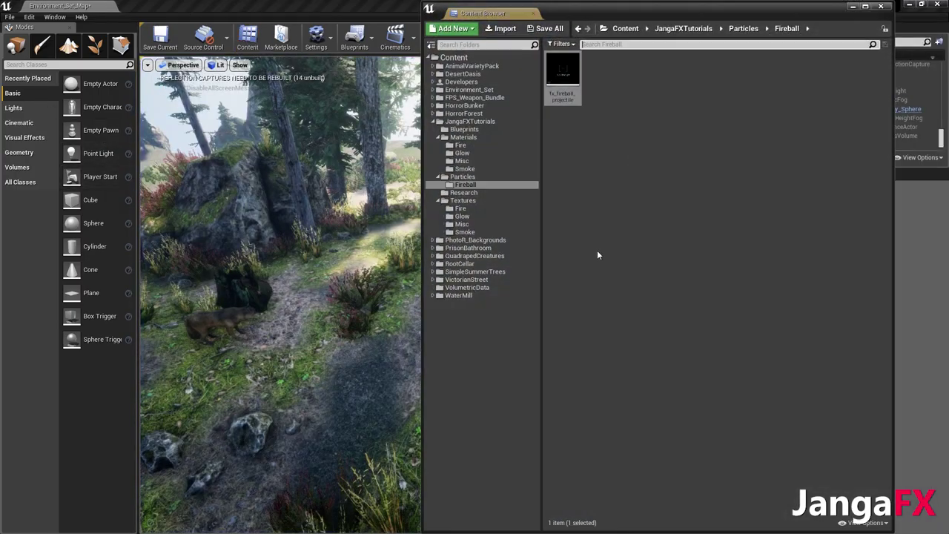
double_click(563, 78)
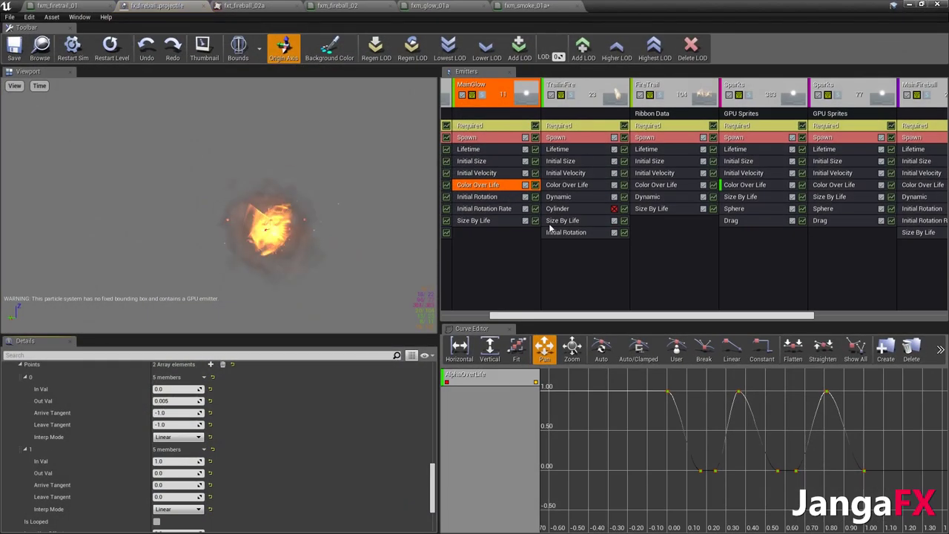
drag(611, 316, 459, 320)
click(474, 233)
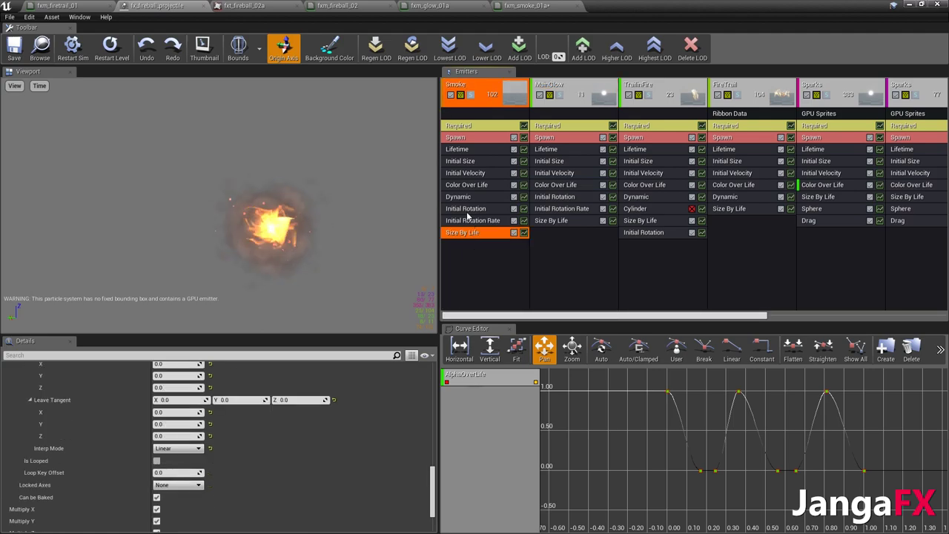
click(465, 191)
scroll(226, 426, down, 5)
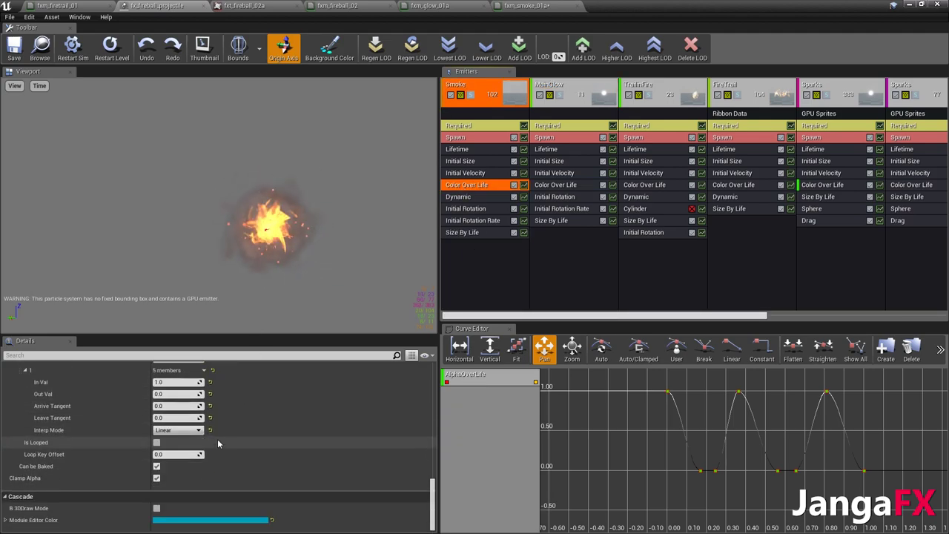
scroll(217, 440, up, 6)
click(210, 379)
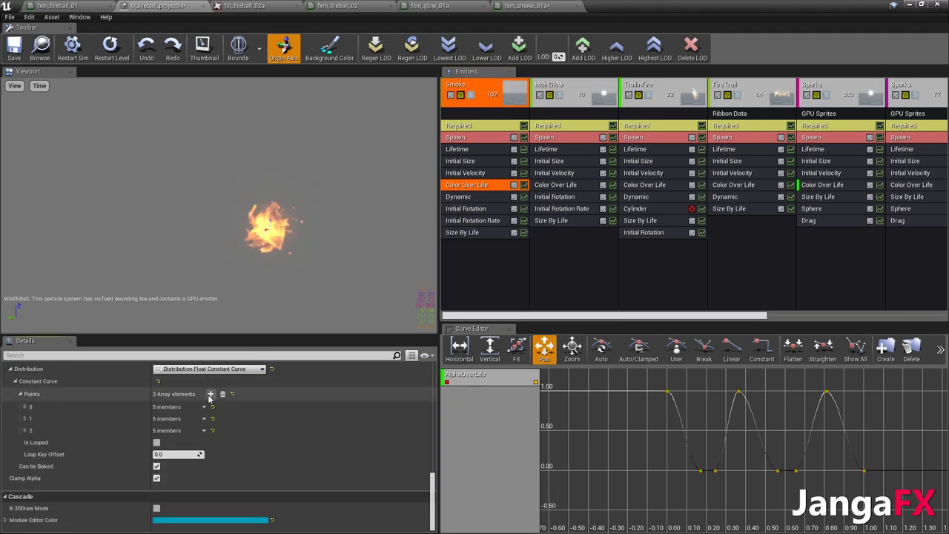
right_click(60, 393)
click(94, 420)
scroll(148, 415, down, 4)
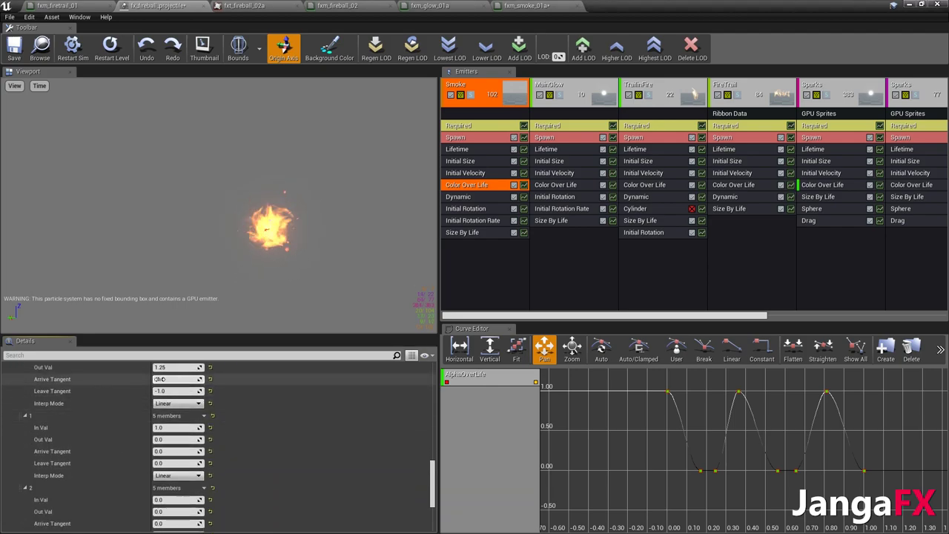
In the Smoke's Alpha Over Life, set point 1 to In Val 0.3 and Out Val 1.25, set point 2's In Val to 1.0, and save
scroll(170, 386, up, 3)
click(179, 487)
text(1.2)
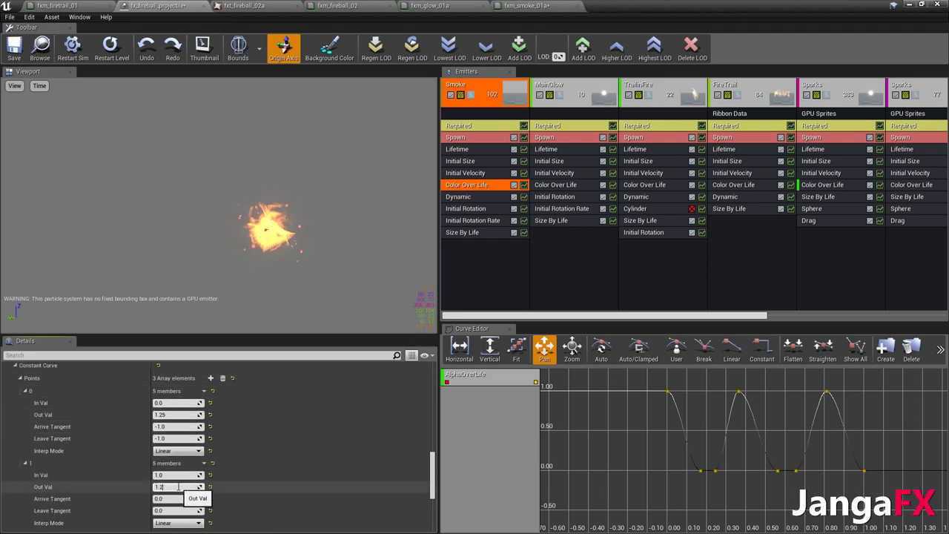
text(5)
key(Return)
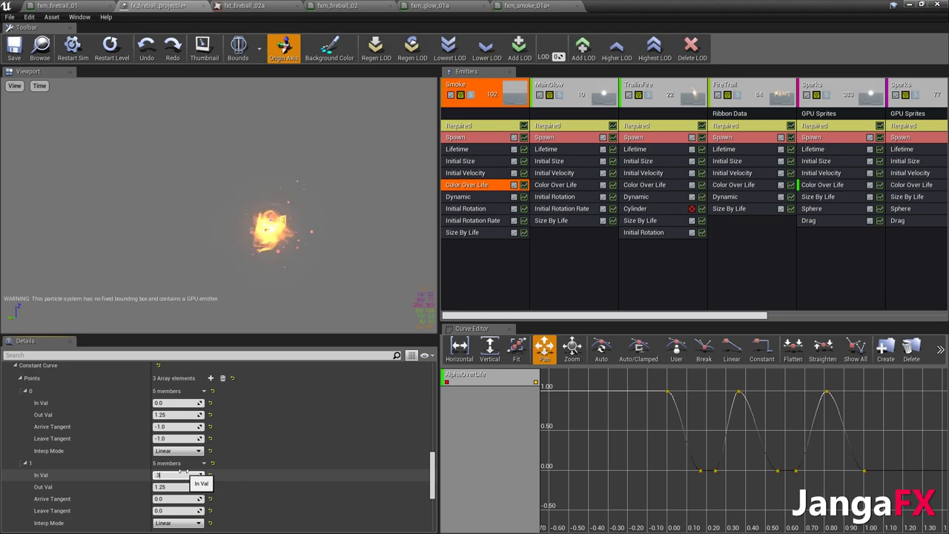
click(182, 471)
text(.3)
key(Return)
scroll(178, 472, down, 2)
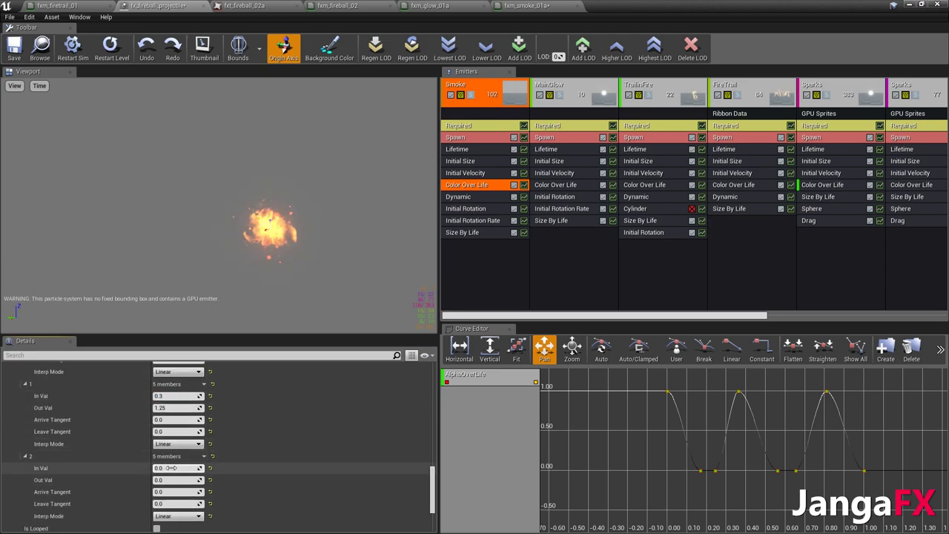
click(14, 46)
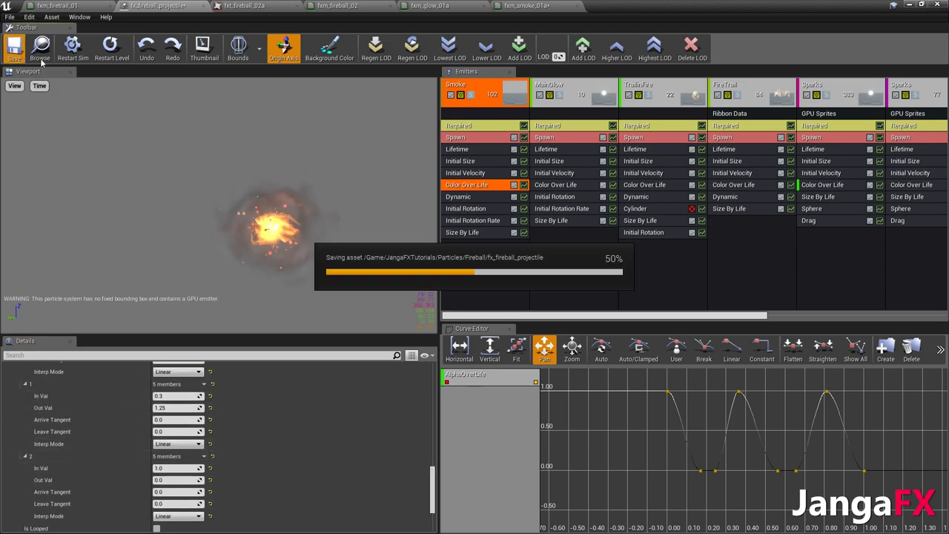
Return to the level, play it, fly close to the fireballs to examine the smoke's fade, and stop playing
click(910, 5)
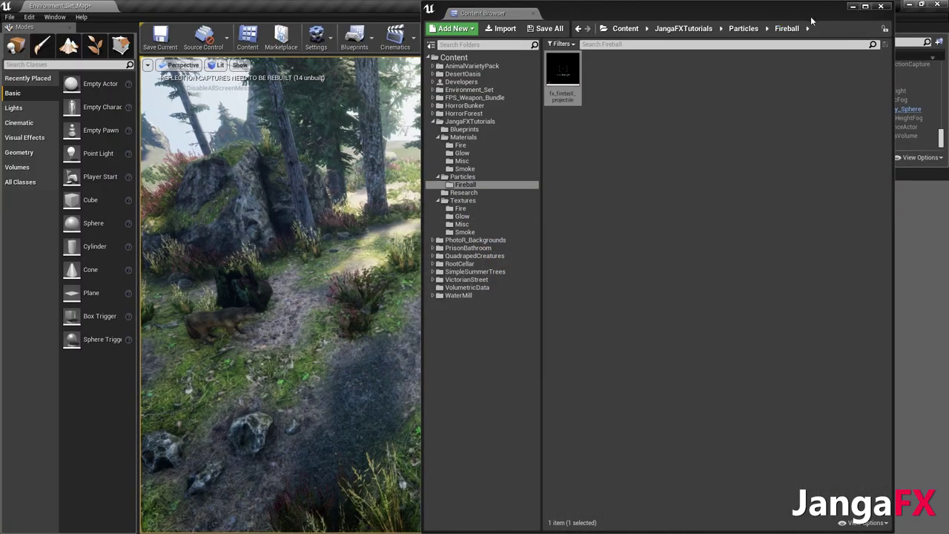
click(852, 7)
click(481, 49)
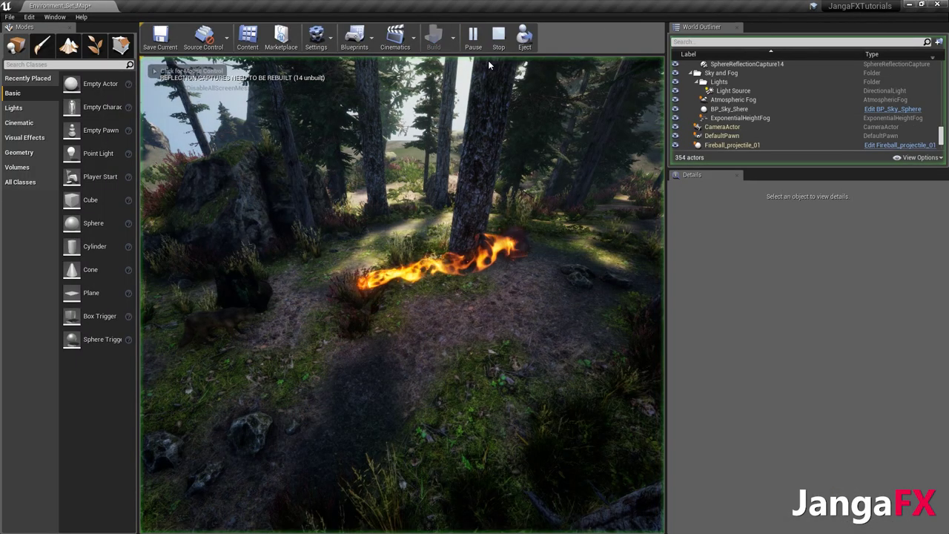
click(404, 210)
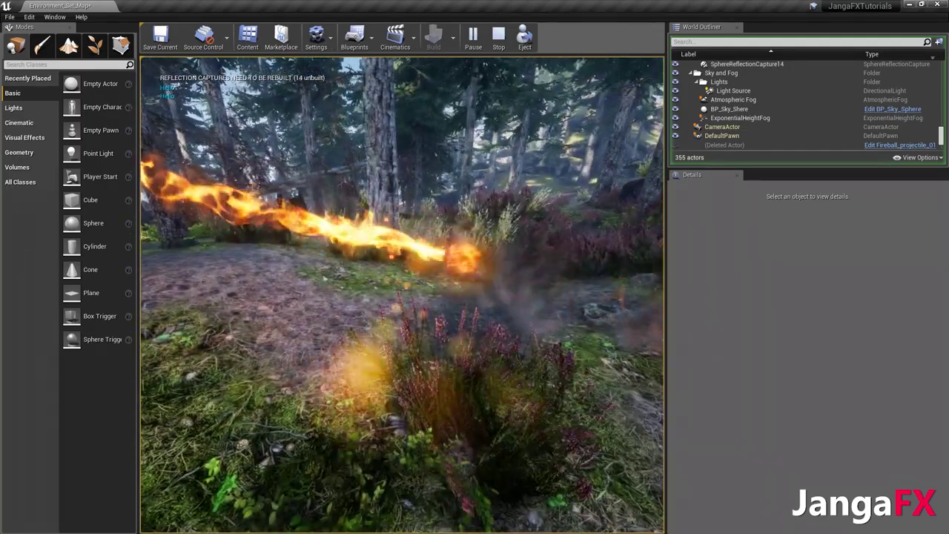
key(Escape)
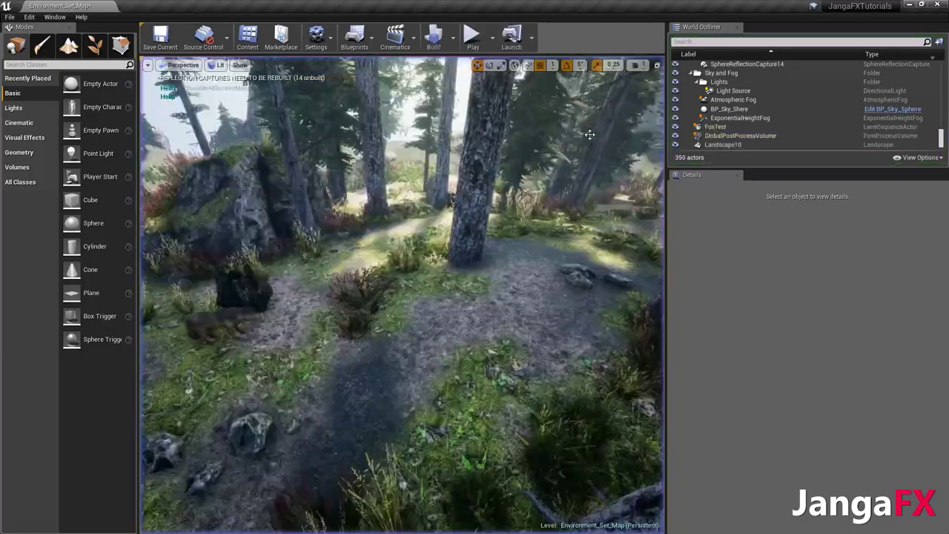
Reopen the particle system, set the Light module's Brightness Over Life constant to 50, and return to playing the level
click(247, 36)
double_click(560, 74)
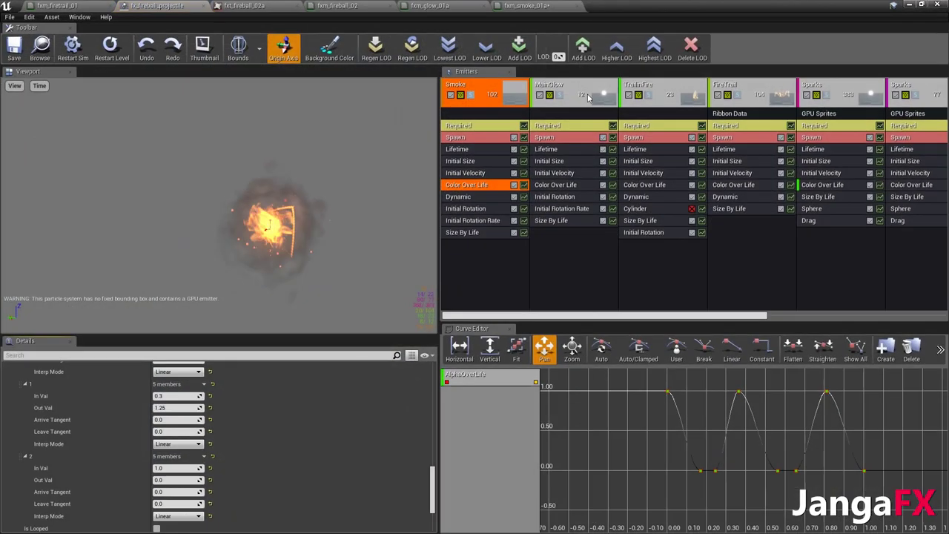
drag(597, 313, 791, 304)
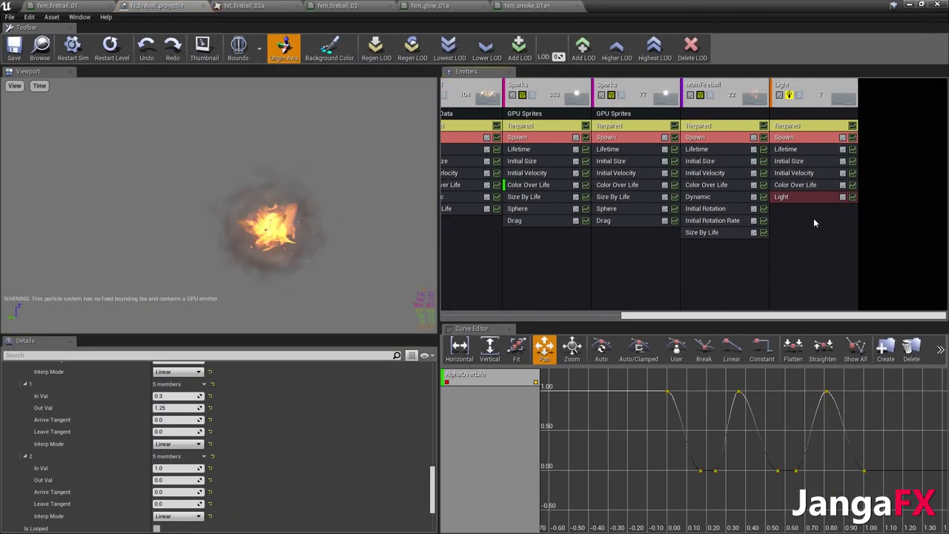
click(798, 196)
scroll(296, 437, up, 3)
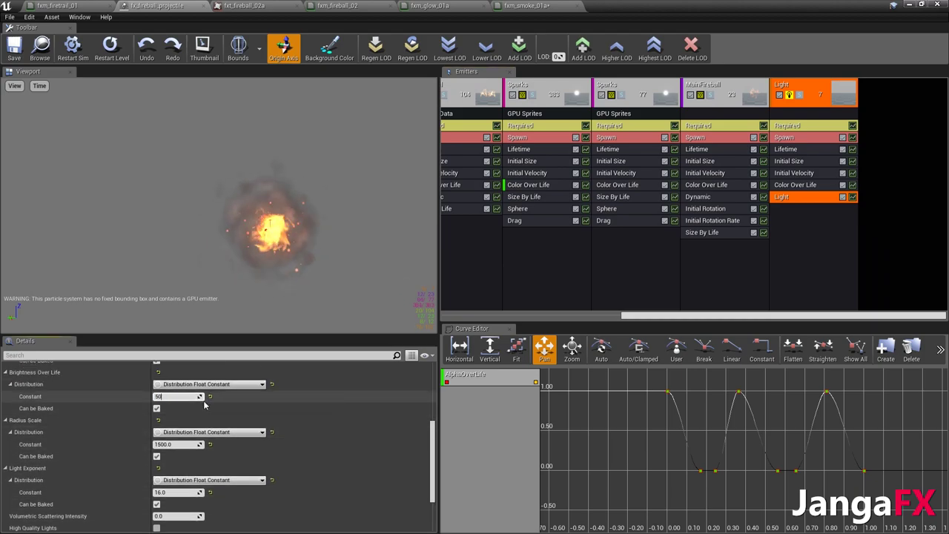
click(910, 6)
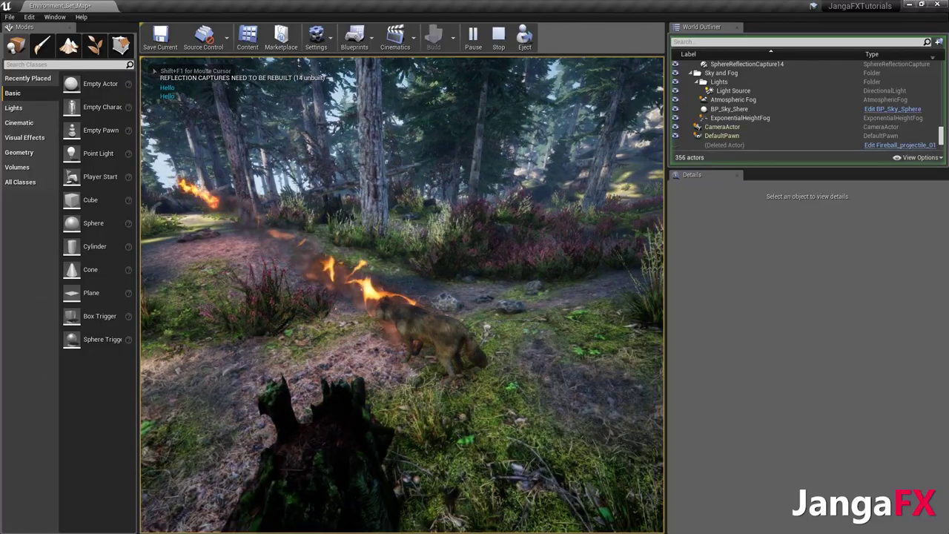
Fly around the wolf target to examine the fireballs' smoke and light, and stop playing the level
key(a)
key(w)
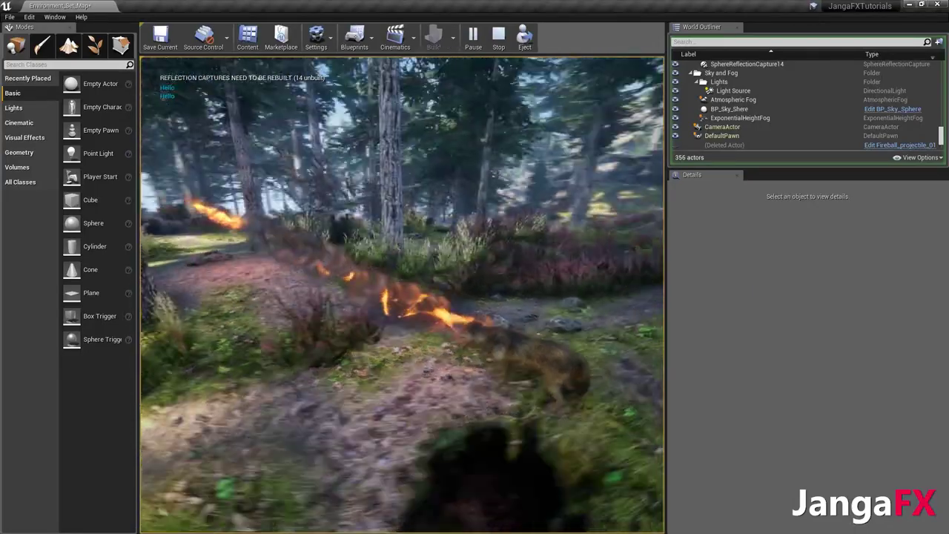
key(Escape)
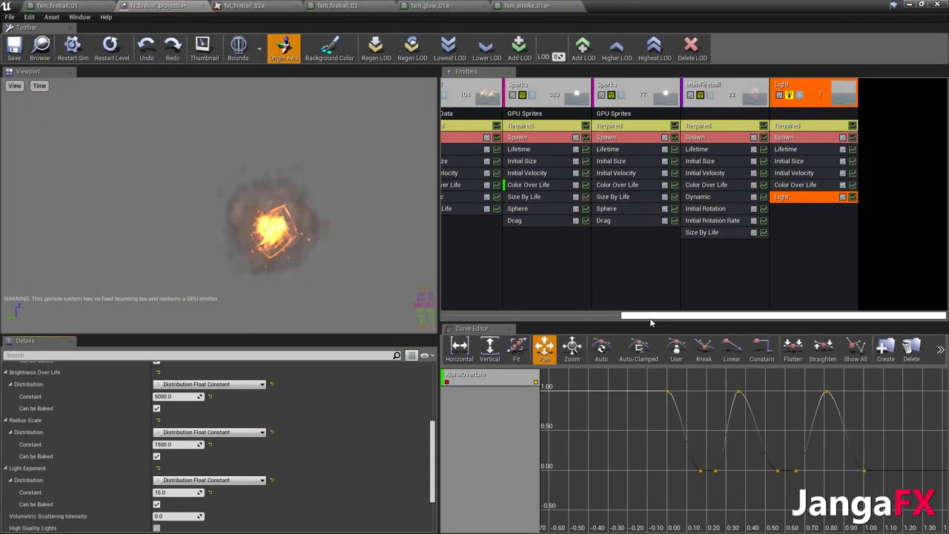
In the particle system, set the Out Val of point 1 in the Smoke's Alpha Over Life to 0.8 and save
scroll(645, 315, left, 3)
drag(553, 318, 462, 258)
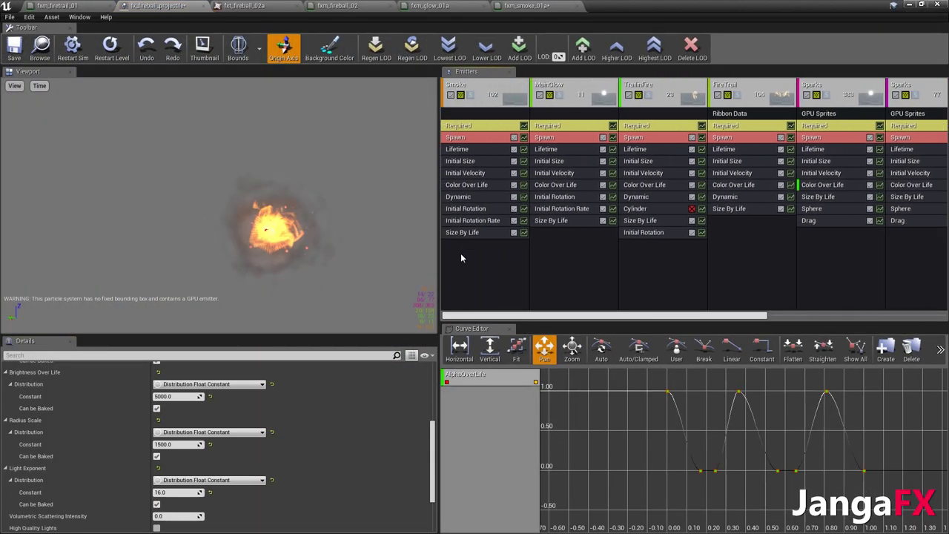
click(463, 233)
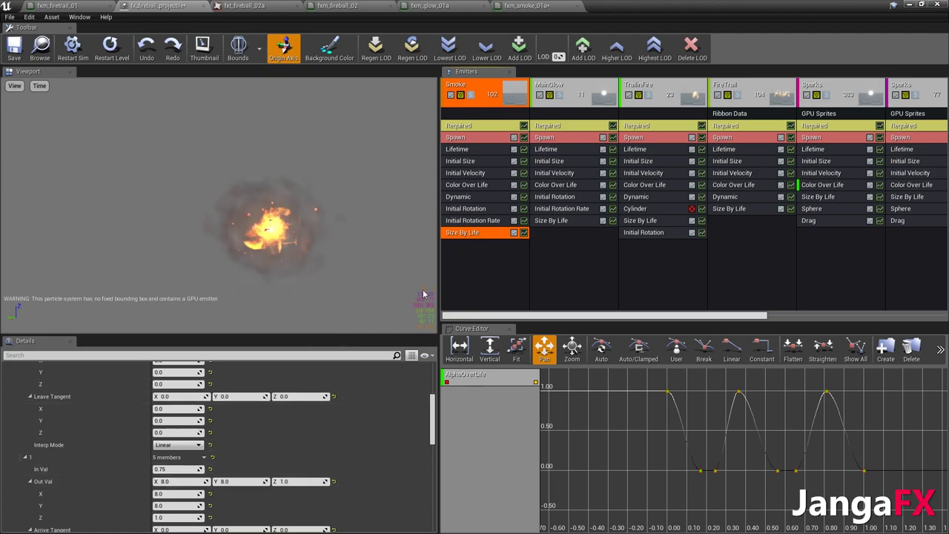
click(467, 184)
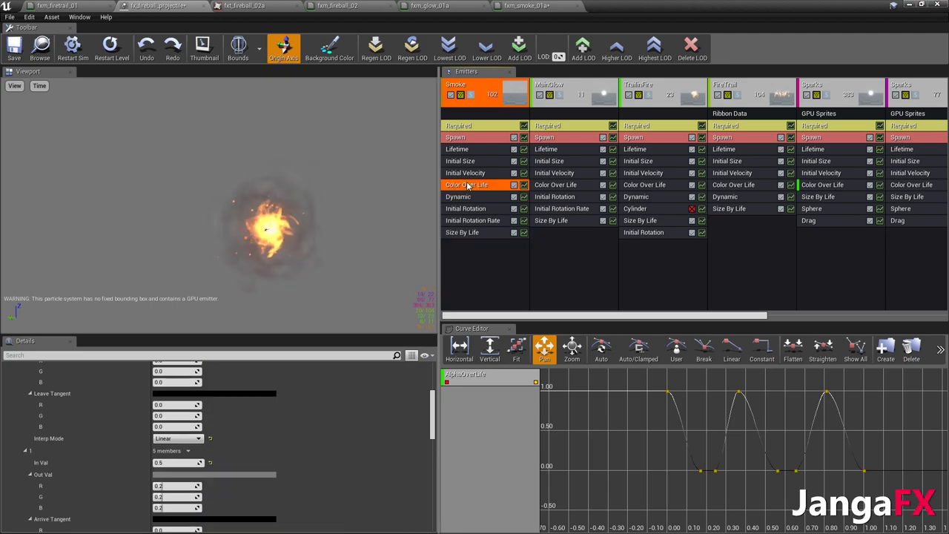
scroll(216, 486, down, 10)
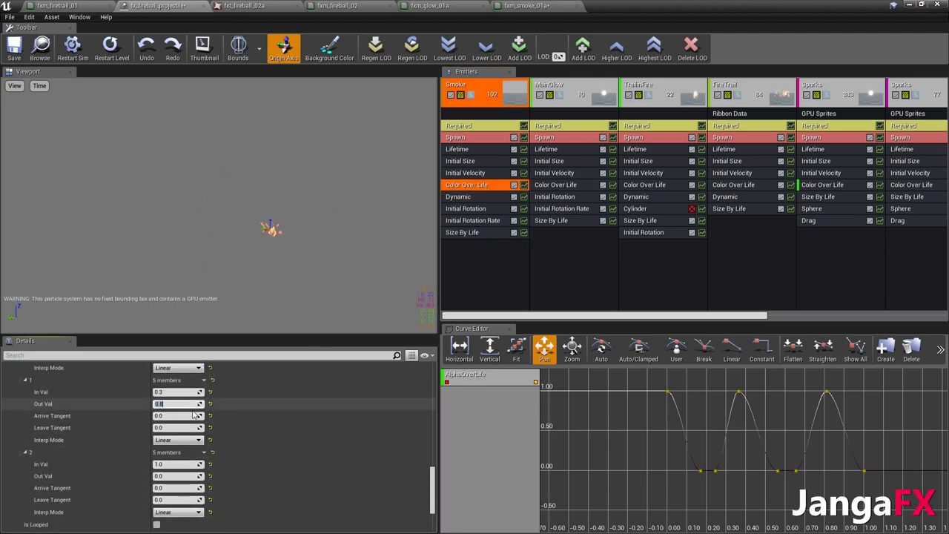
key(Return)
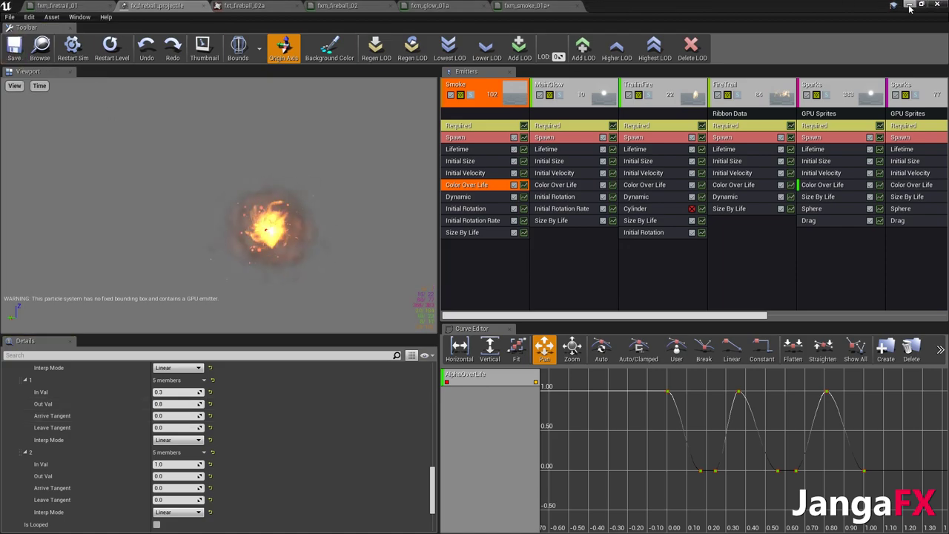
Return to the level, play it, fly around to examine the fireballs with the adjusted smoke, and stop playing
click(910, 5)
click(854, 7)
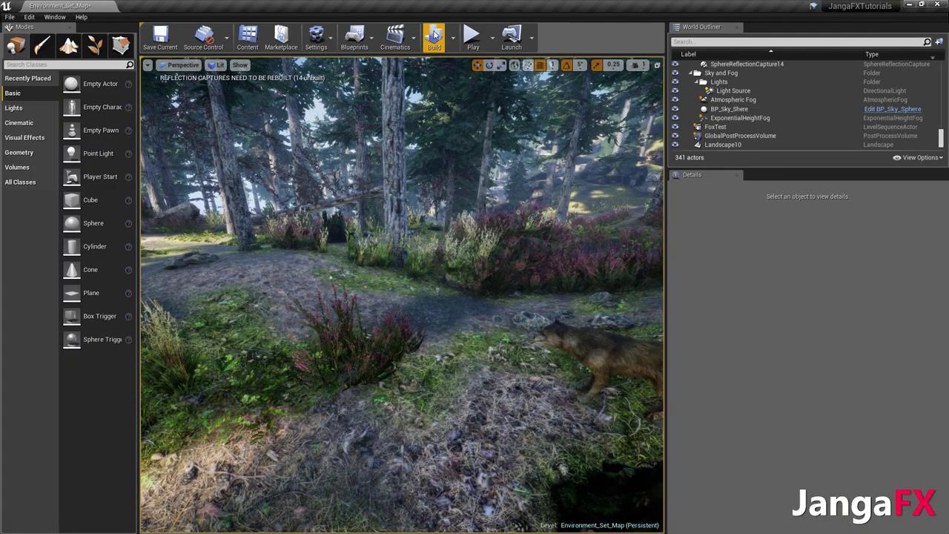
click(471, 35)
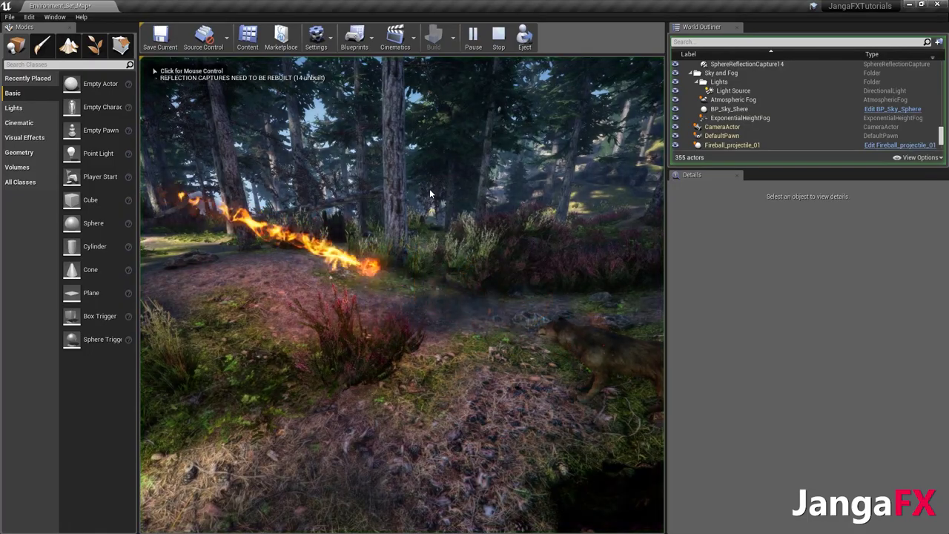
click(429, 188)
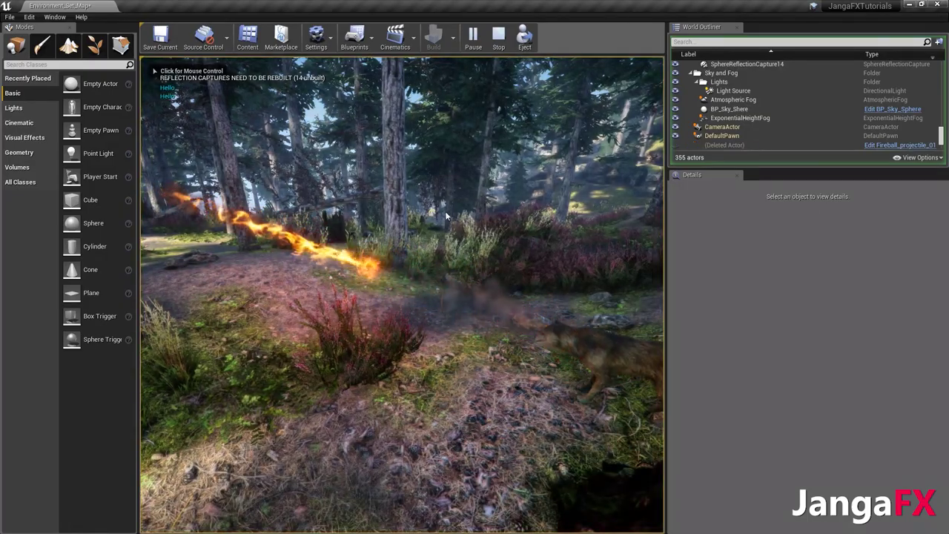
key(d)
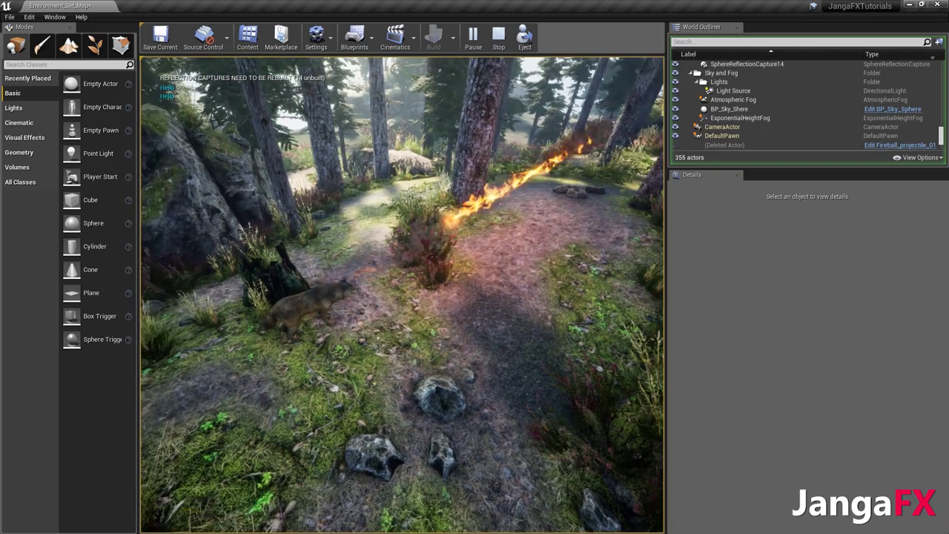
key(Escape)
Run the level in Simulate mode and move the Projectile_Target wolf to about X 4465, Y 2228
click(492, 46)
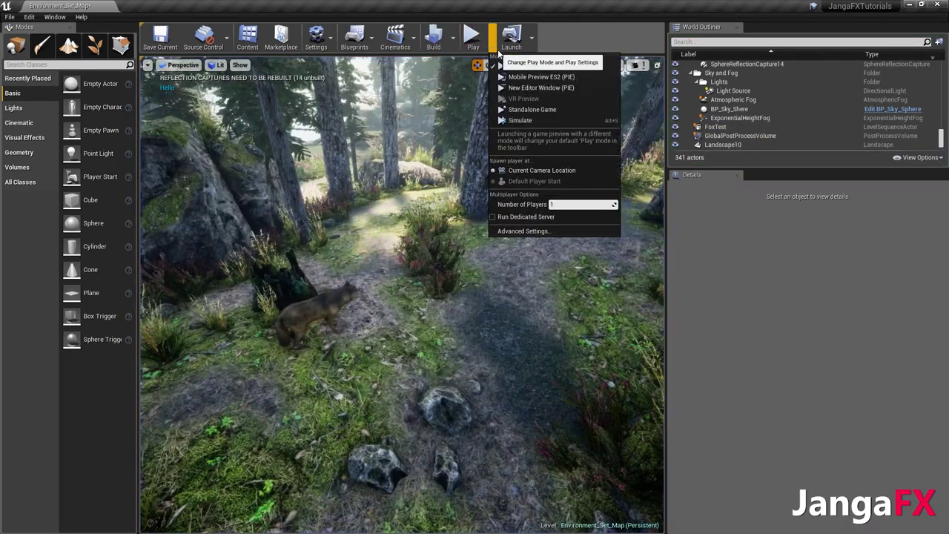
click(520, 120)
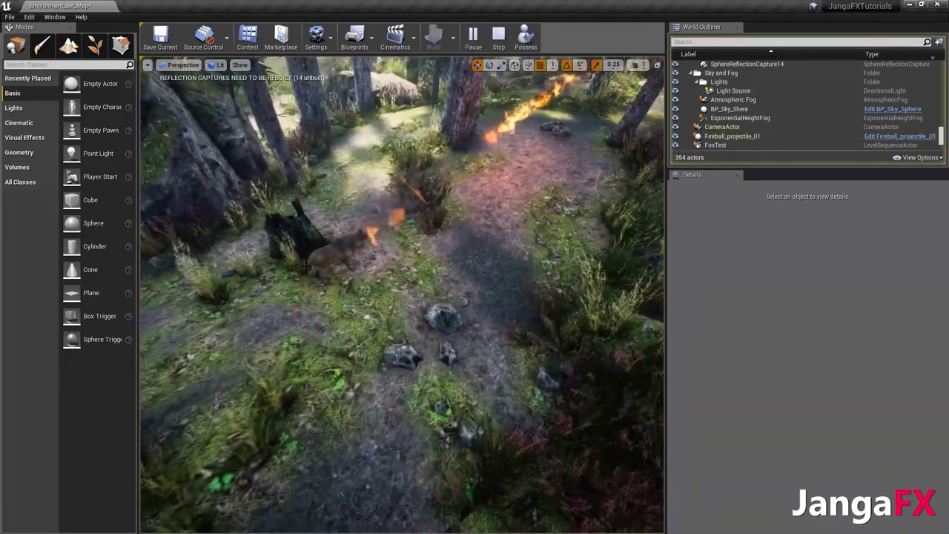
click(343, 263)
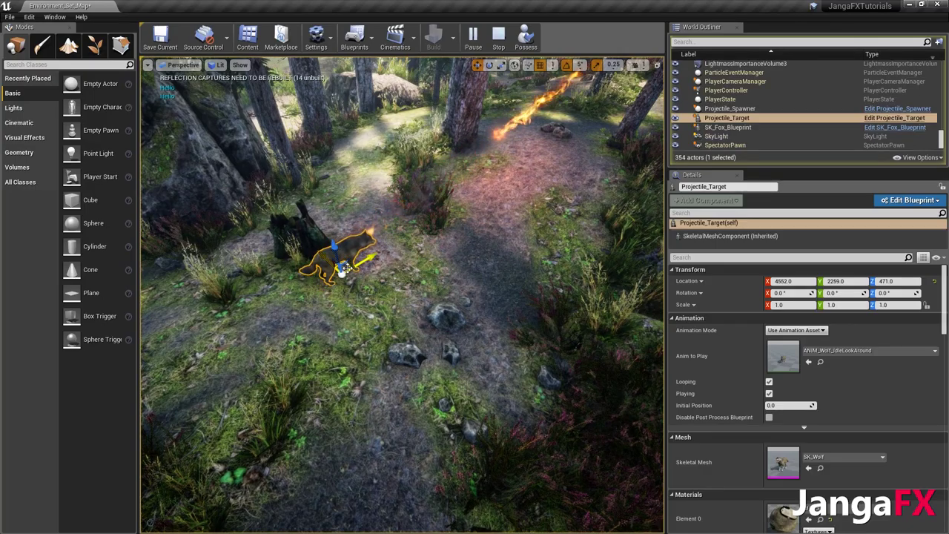
drag(341, 267, 362, 297)
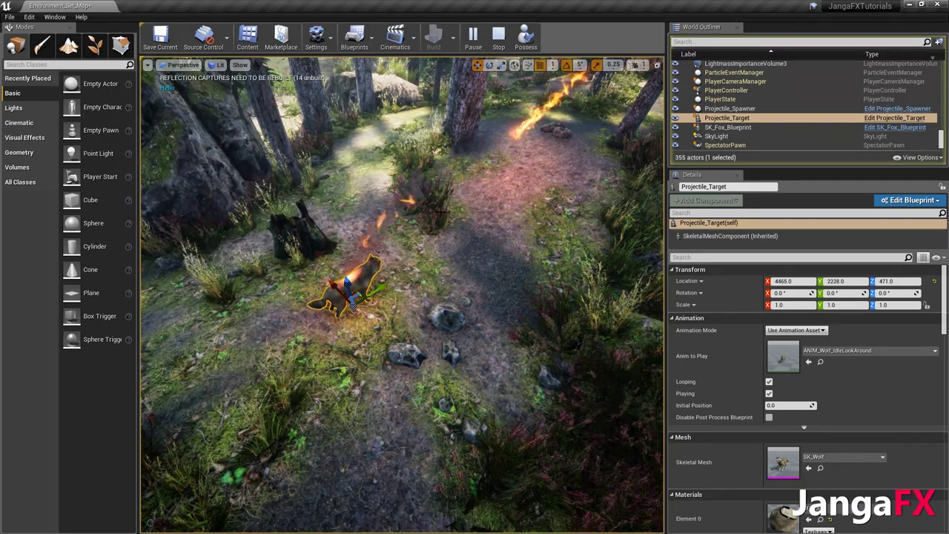
Reposition the wolf target around the forest path to about X 4394, Y 2431, examining from several angles how the fireballs behave
right_drag(462, 207, 462, 252)
right_drag(337, 276, 399, 313)
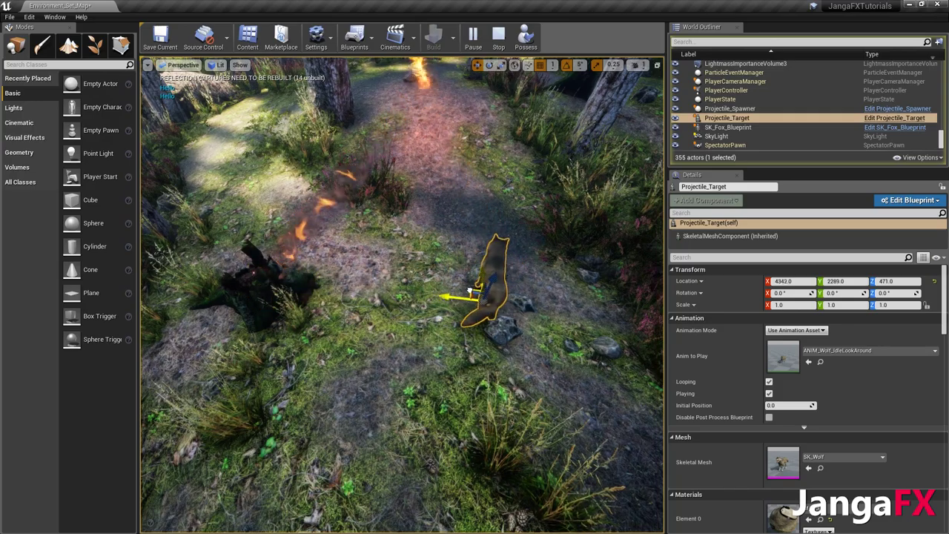
right_drag(490, 291, 438, 260)
right_drag(415, 319, 412, 273)
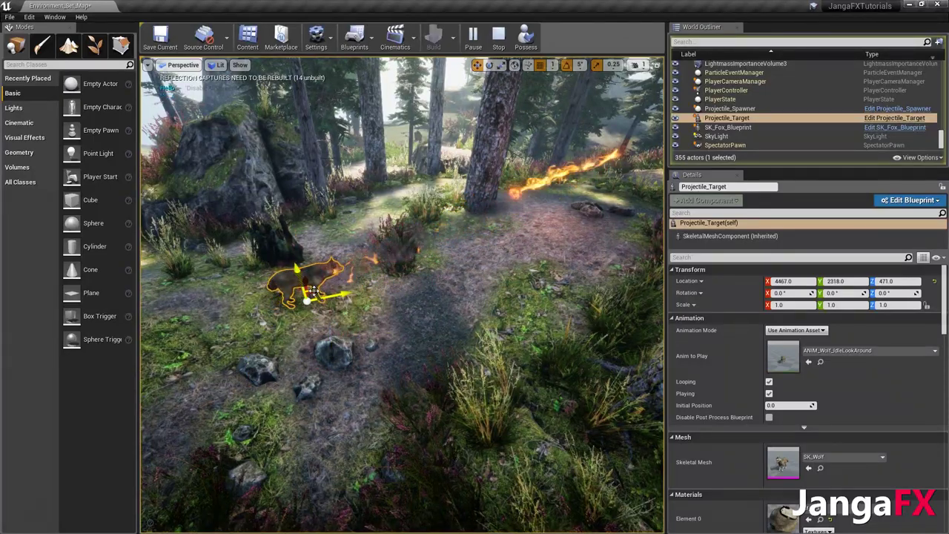
mouse_move(354, 374)
right_down()
mouse_move(354, 348)
mouse_move(415, 334)
mouse_move(354, 374)
right_up()
key(w)
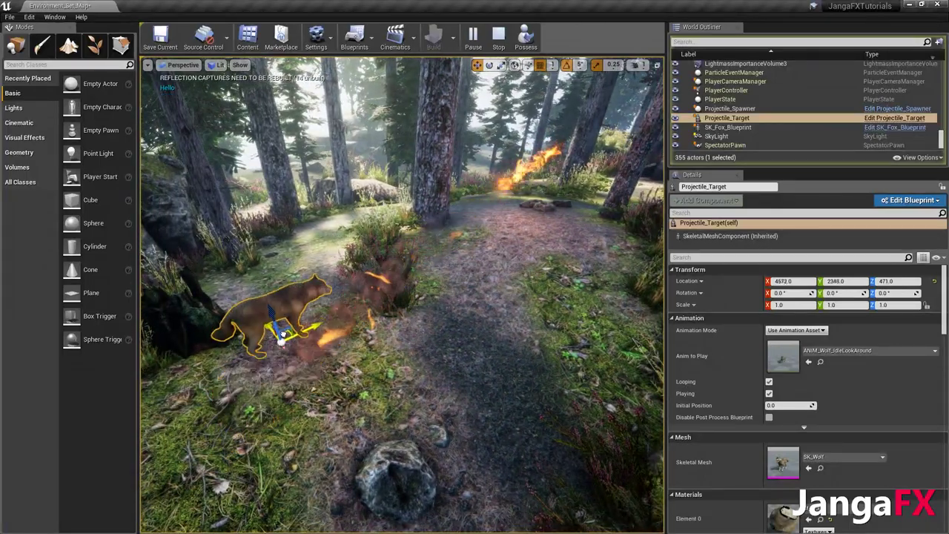
drag(469, 355, 401, 371)
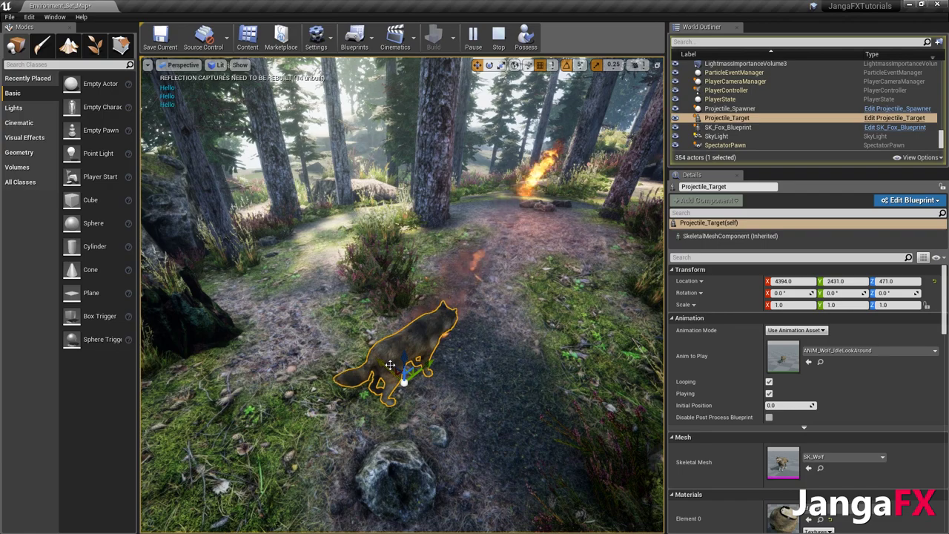